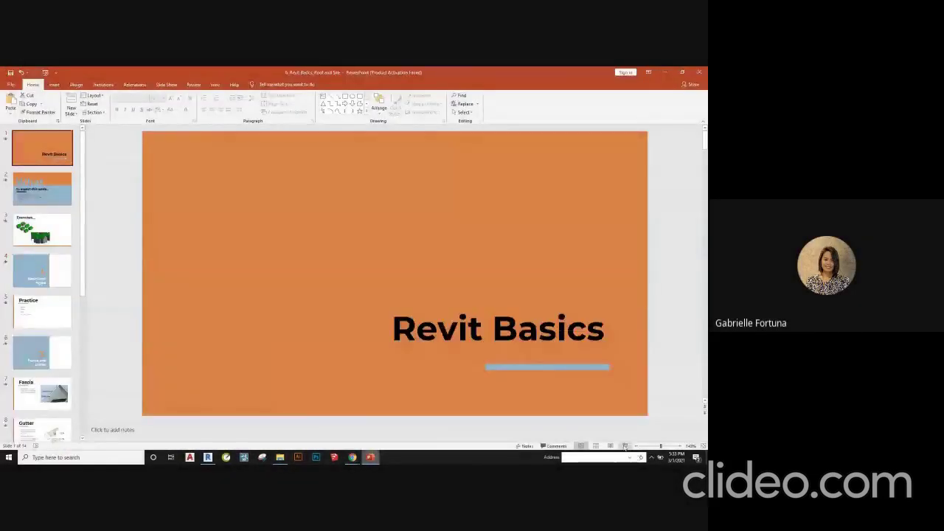
- Start the slideshow and reveal the week's topics: Site, Basic Roof Styles, Fascia and Gutter, Complicated Roof Styles
left_click(624, 447)
left_click(582, 415)
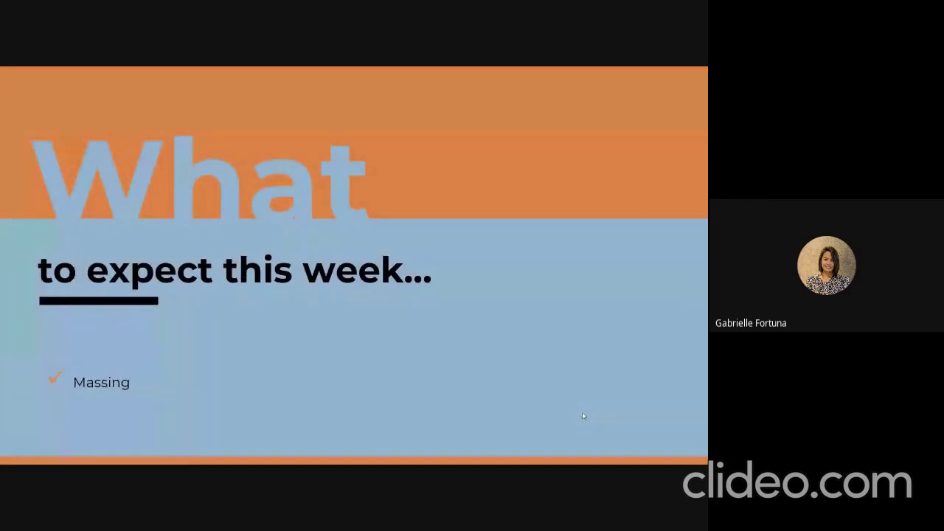
left_click(582, 416)
left_click(583, 416)
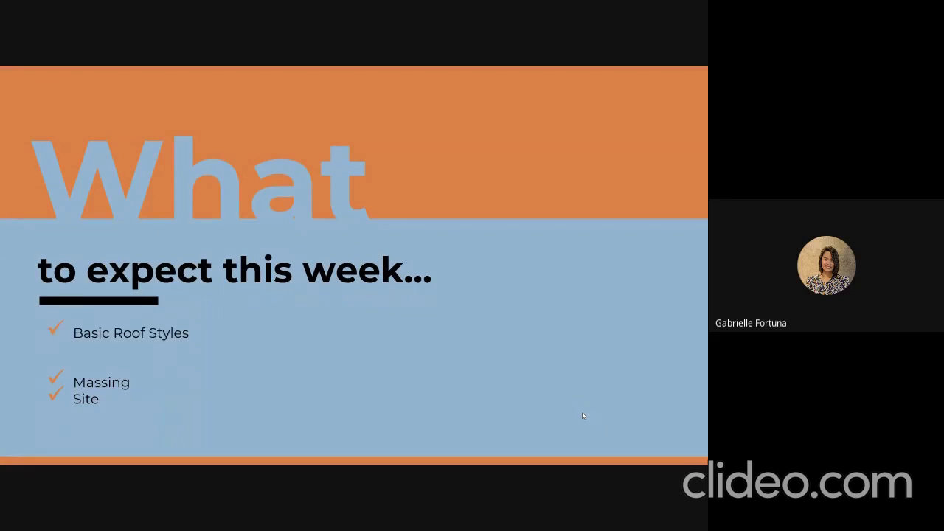
left_click(583, 416)
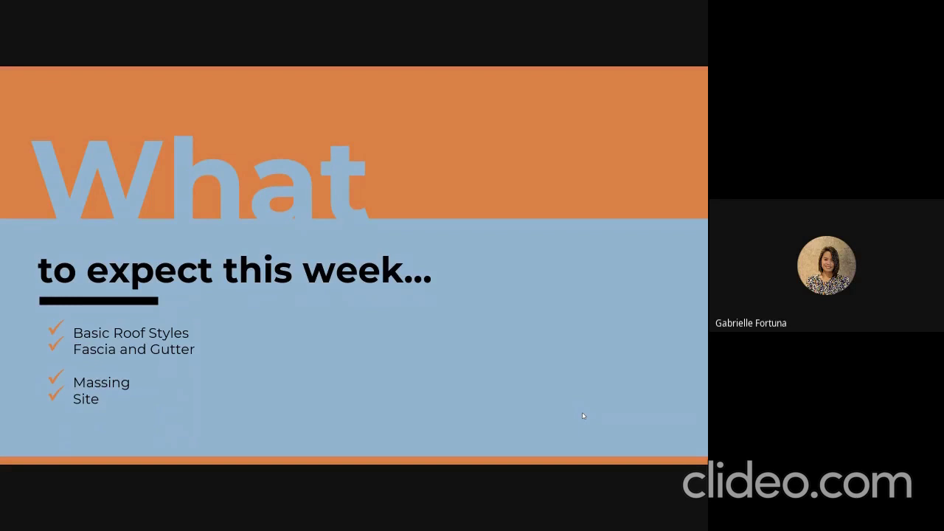
left_click(583, 416)
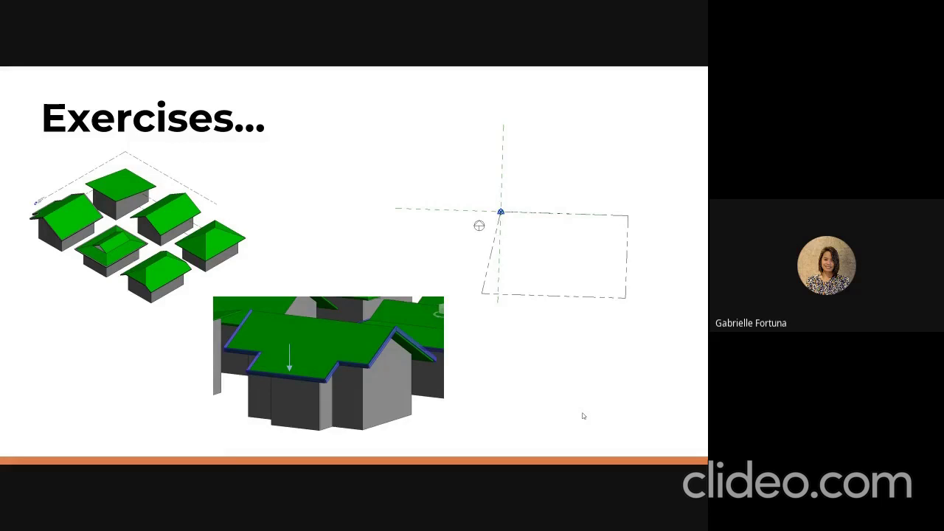
- Step through the Basic Roof Styles and Practice slides, revealing Shed and Gable, then end the show
key("Right")
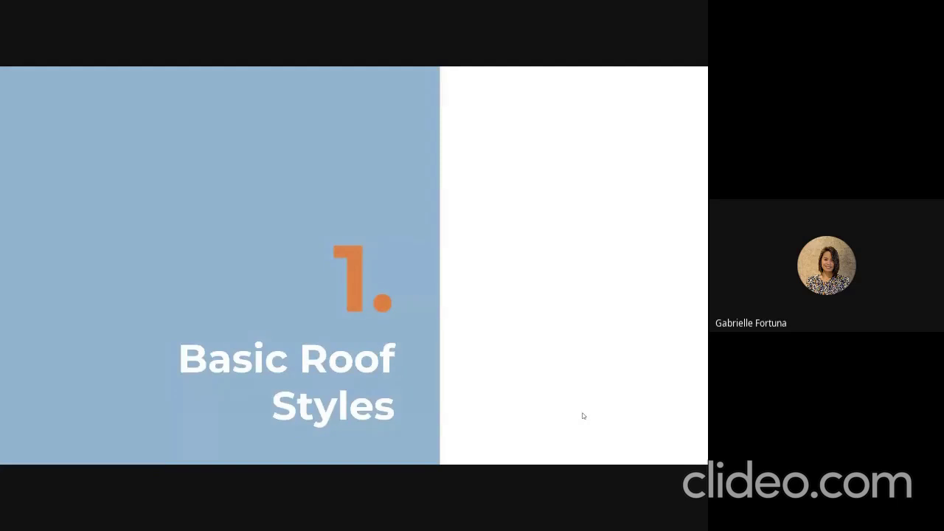
key("Right")
key("Right")
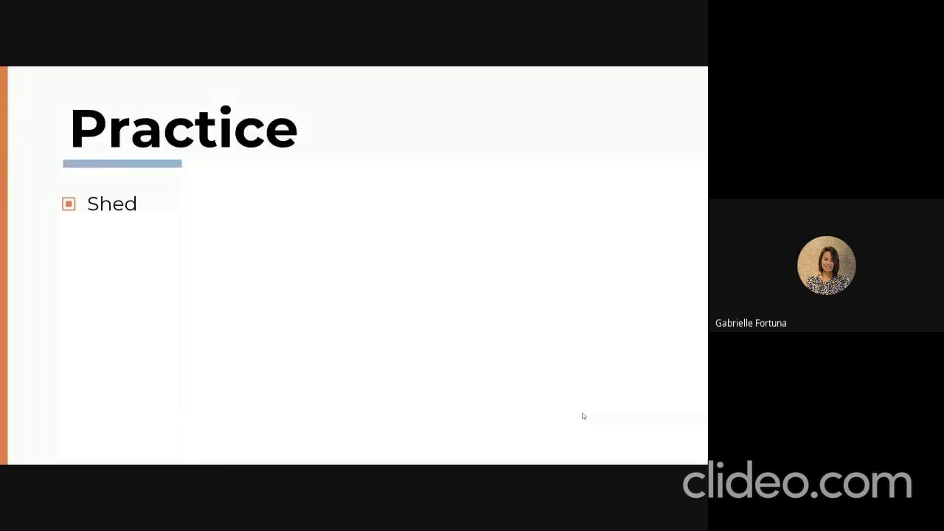
key("Right")
key("Right")
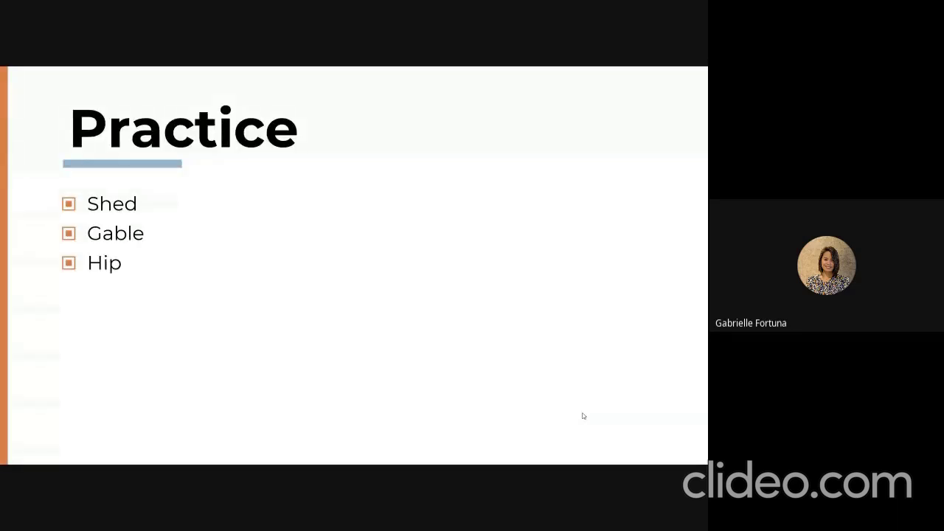
key("Right")
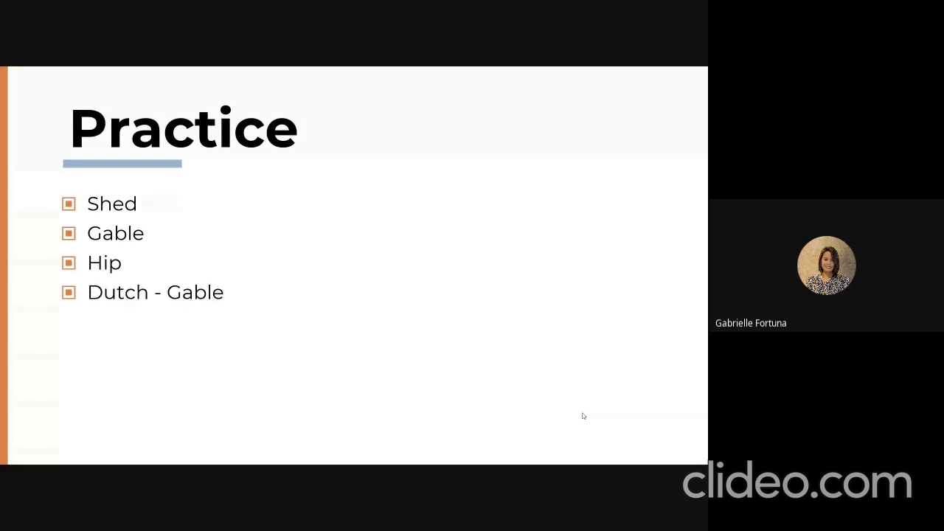
key("Right")
key("Escape")
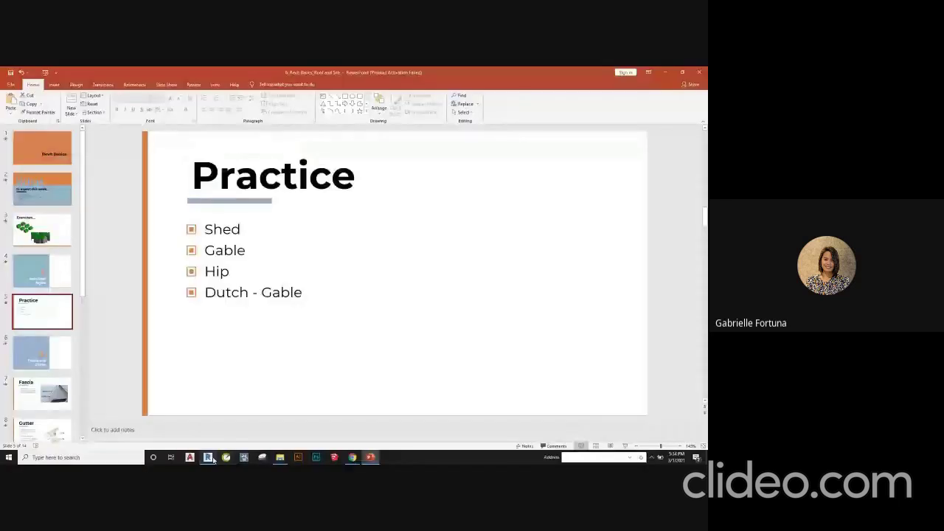
- Switch to Revit and create a new project from the default template
left_click(209, 458)
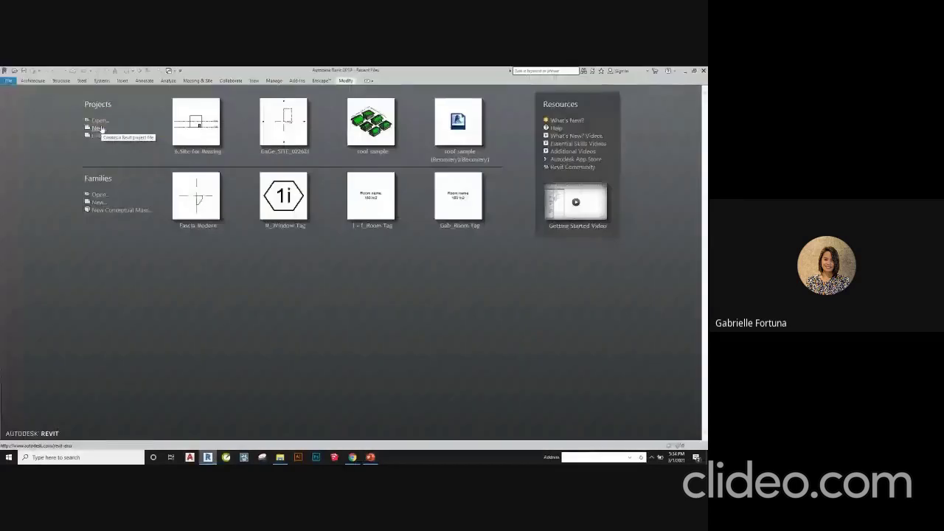
left_click(97, 129)
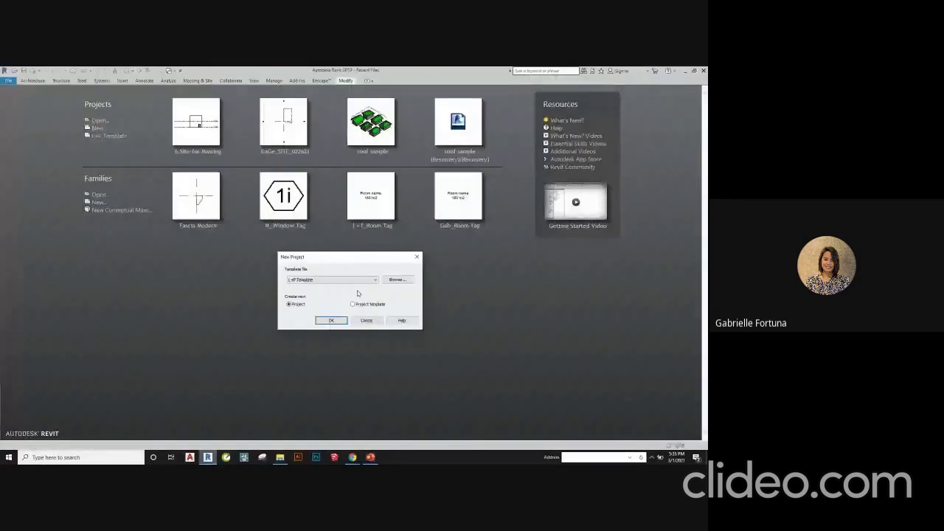
left_click(331, 321)
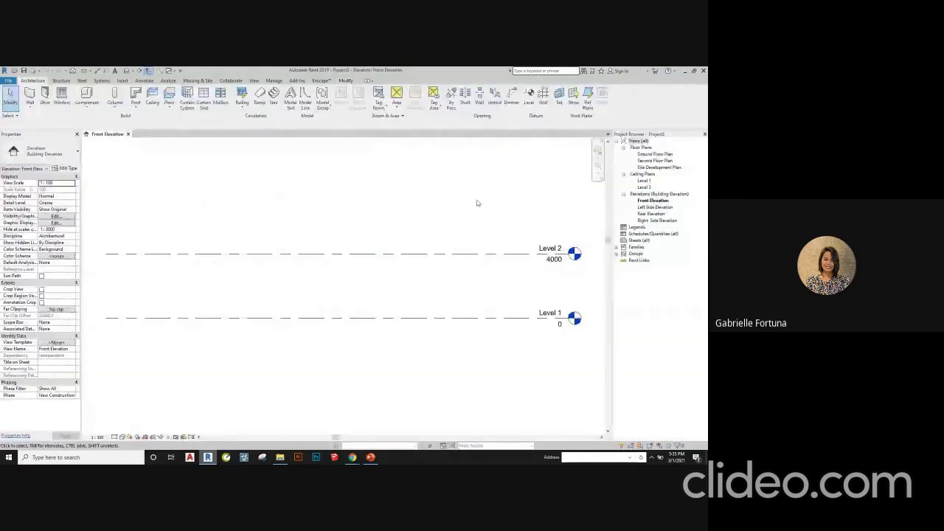
- In the Ground Floor Plan, start a wall (WA) with its height set to Level 2
double_click(655, 154)
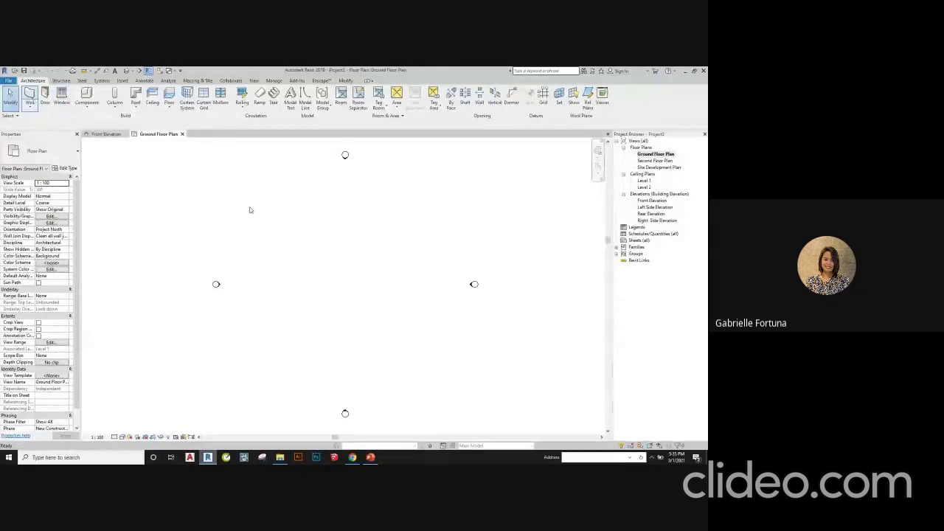
key("w")
key("a")
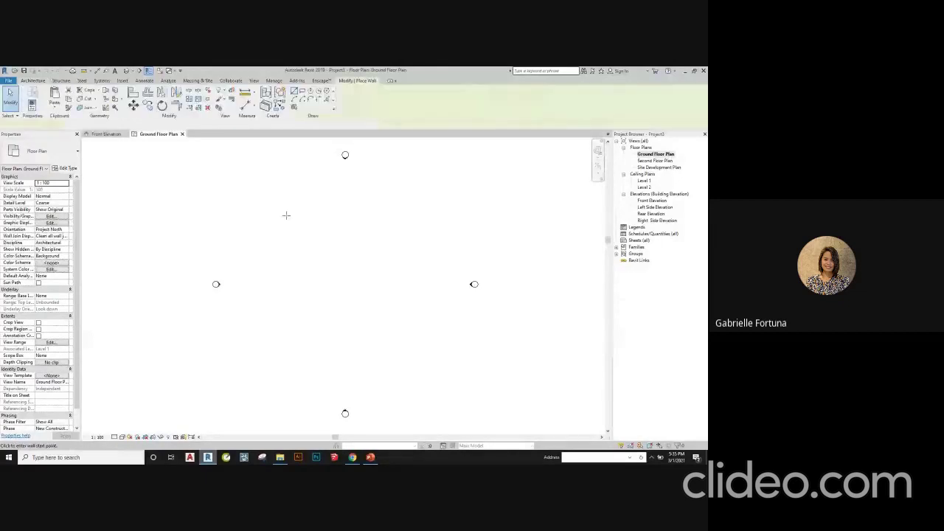
scroll(288, 218, "up", 2)
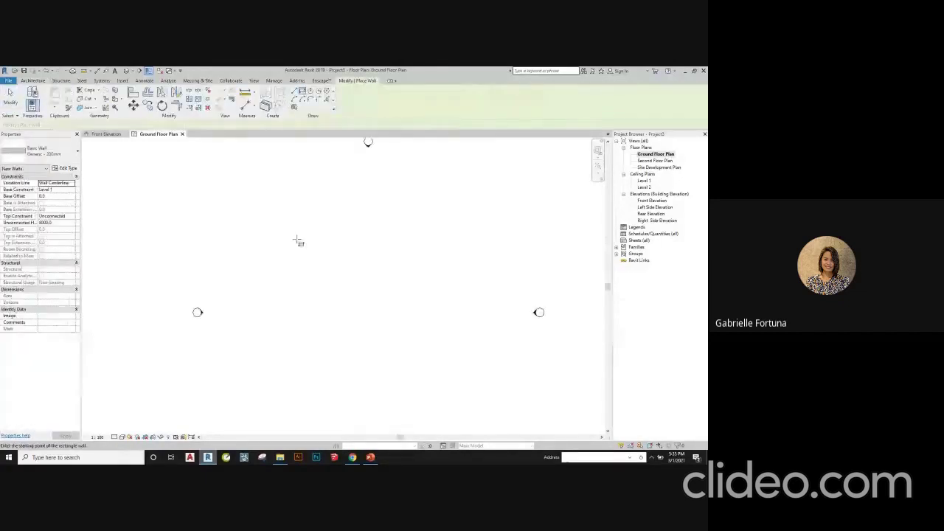
middle_click_drag(359, 210, 354, 226)
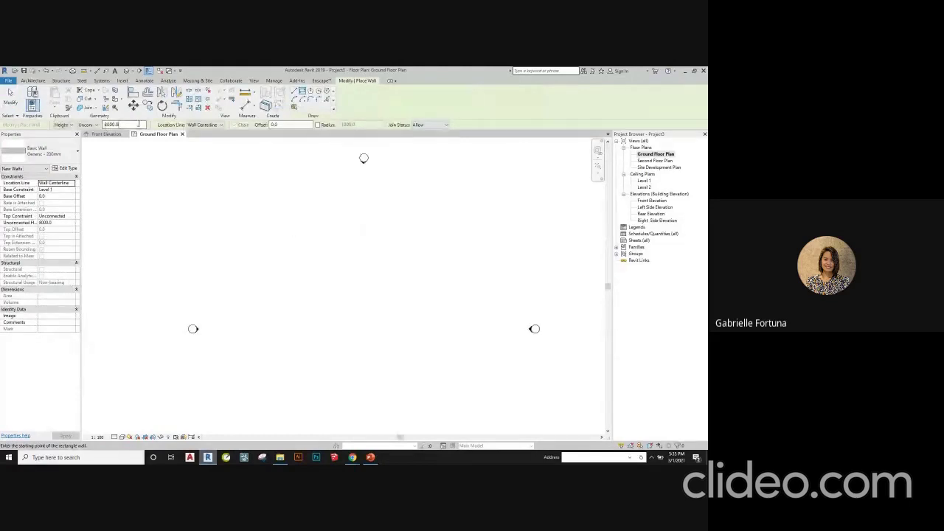
left_click(90, 125)
left_click(89, 138)
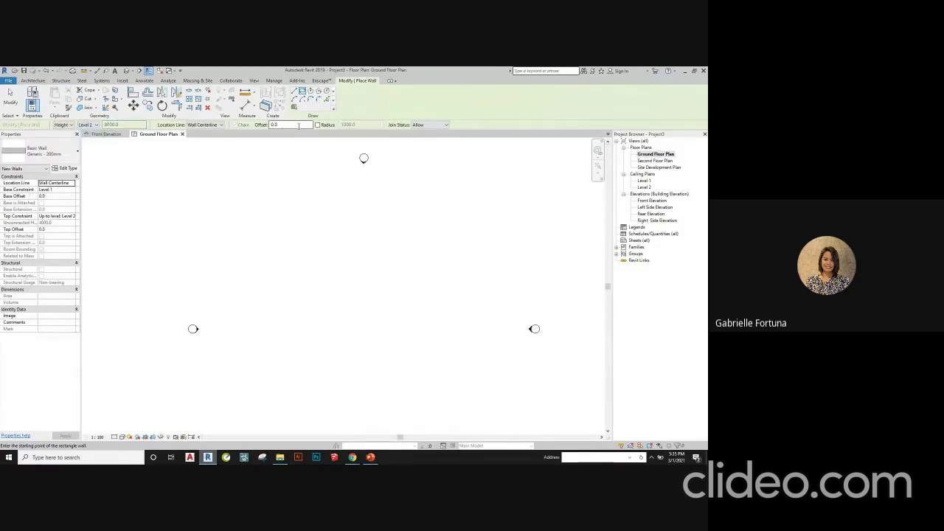
- Draw a closed rectangle of Generic - 200mm walls from two opposite corners
left_click(274, 228)
scroll(299, 267, "up", 2)
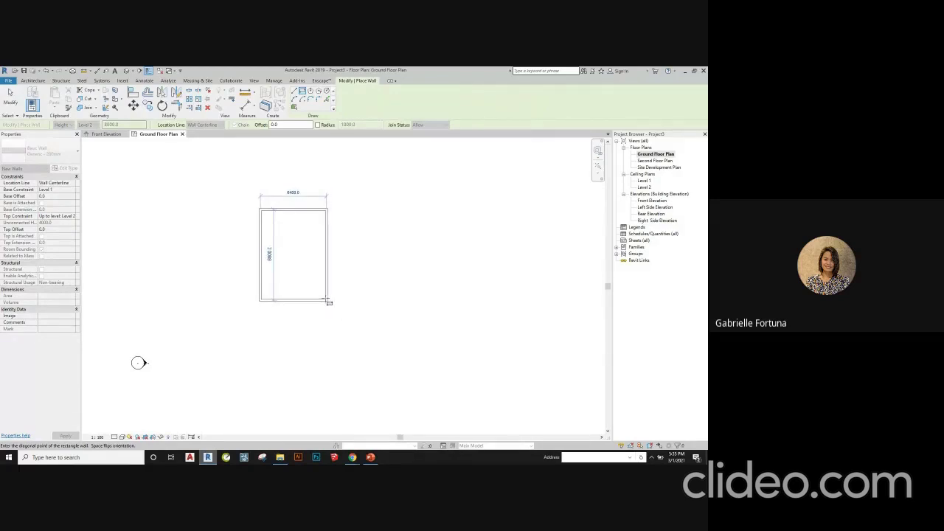
left_click(328, 301)
scroll(317, 229, "down", 2)
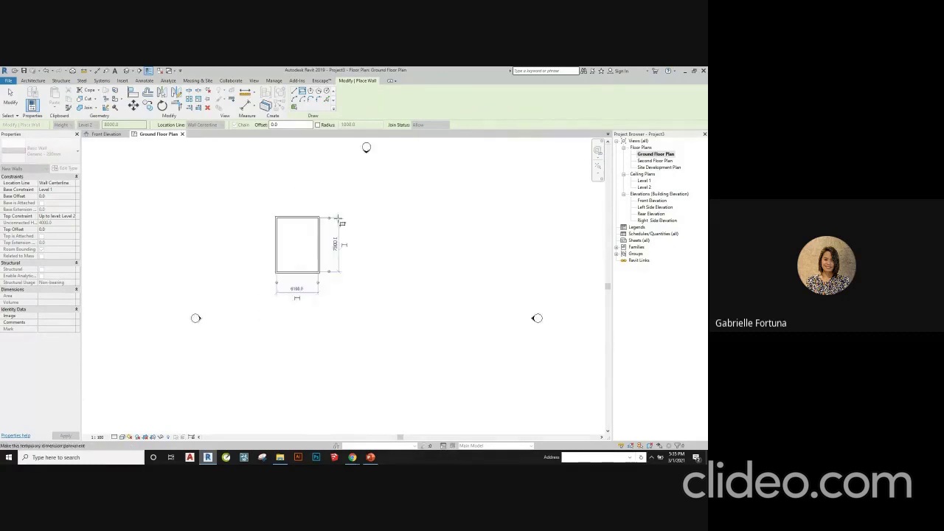
scroll(337, 219, "down", 1)
key("Escape")
key("Escape")
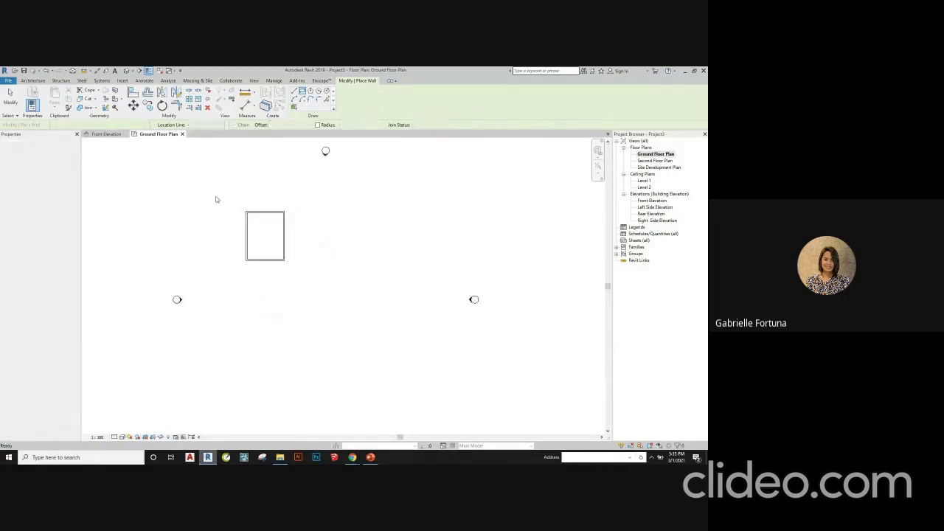
- Copy the four-wall rectangle once to the right
left_click_drag(222, 194, 311, 280)
key("c")
key("o")
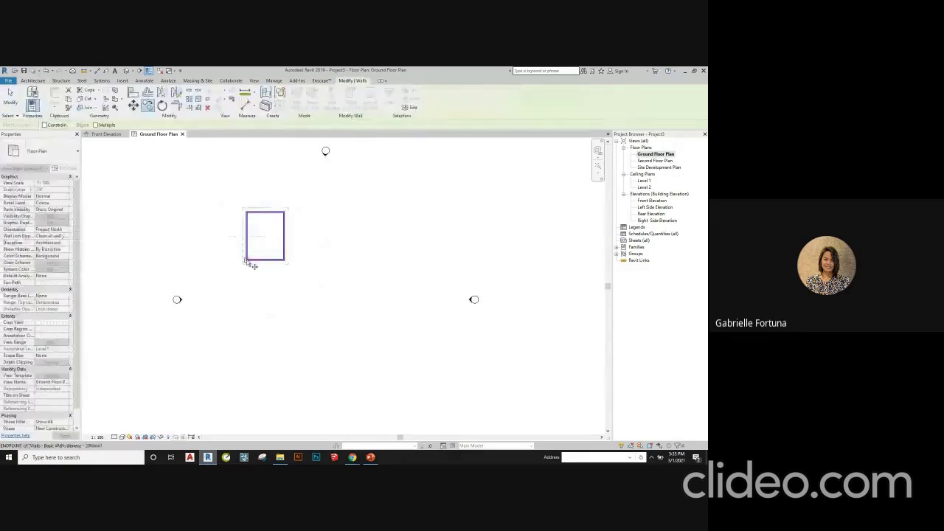
left_click(248, 261)
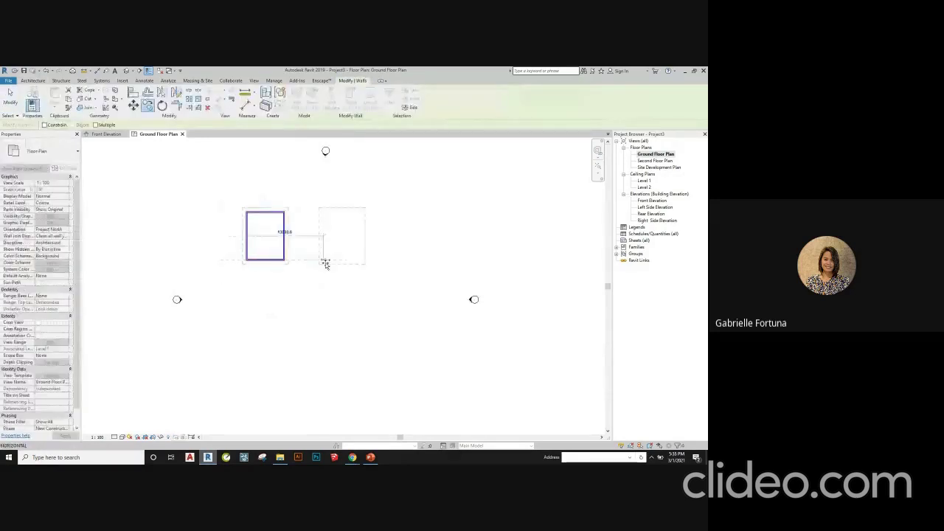
left_click(391, 264)
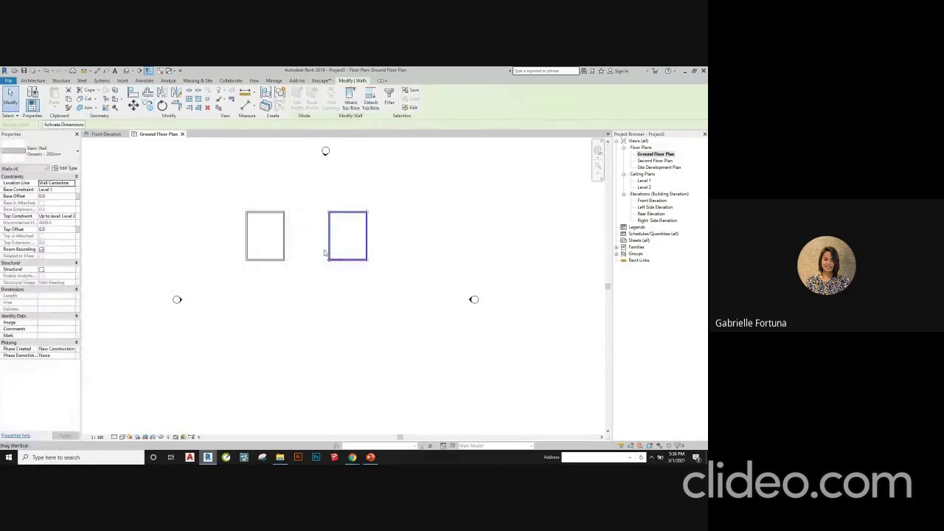
- Copy the new rectangle further right to make a third building in the row
key("c")
key("o")
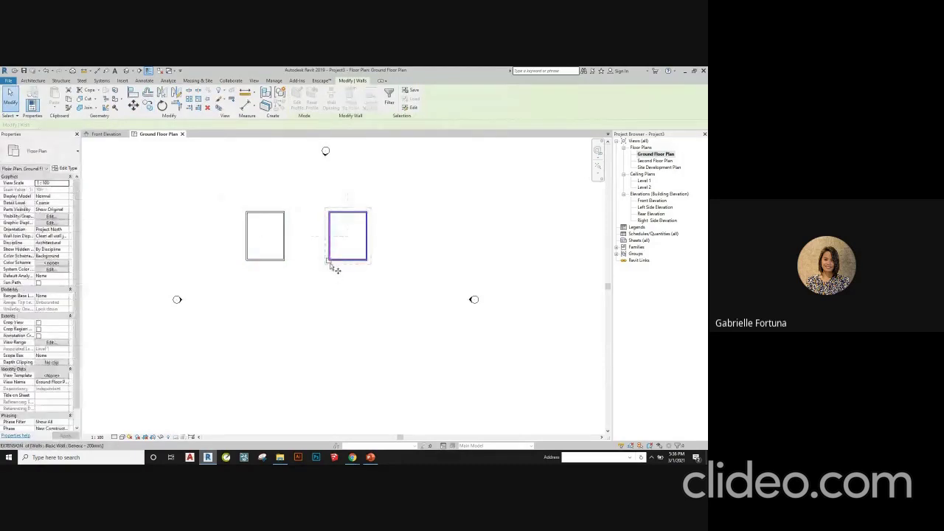
left_click(332, 264)
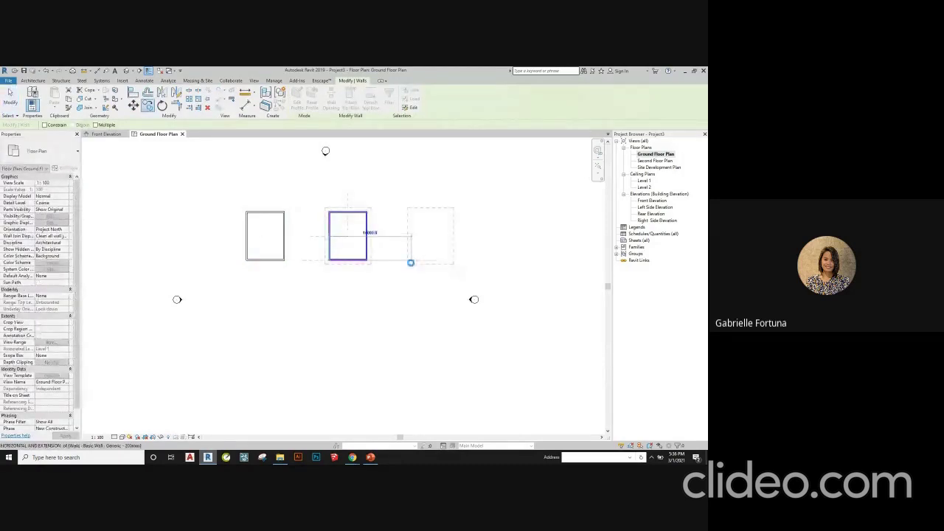
left_click(439, 280)
key("Escape")
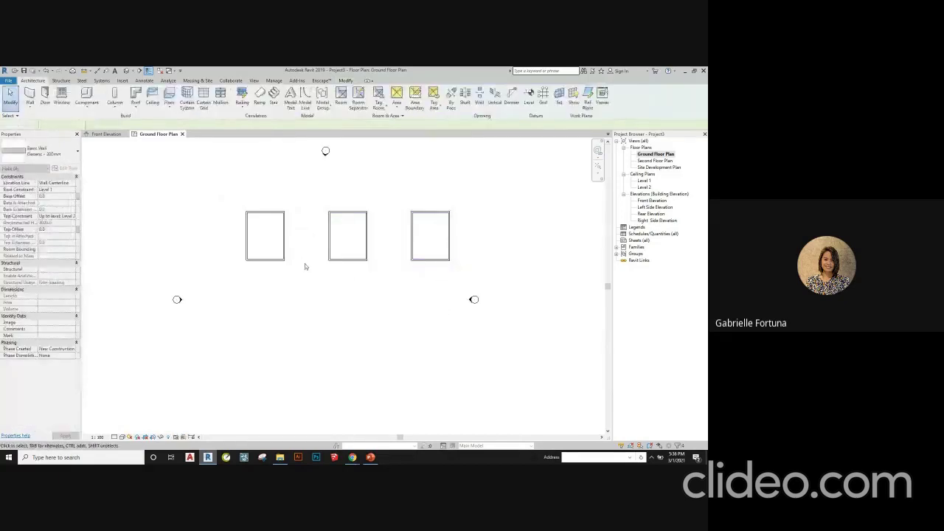
left_click_drag(194, 195, 316, 320)
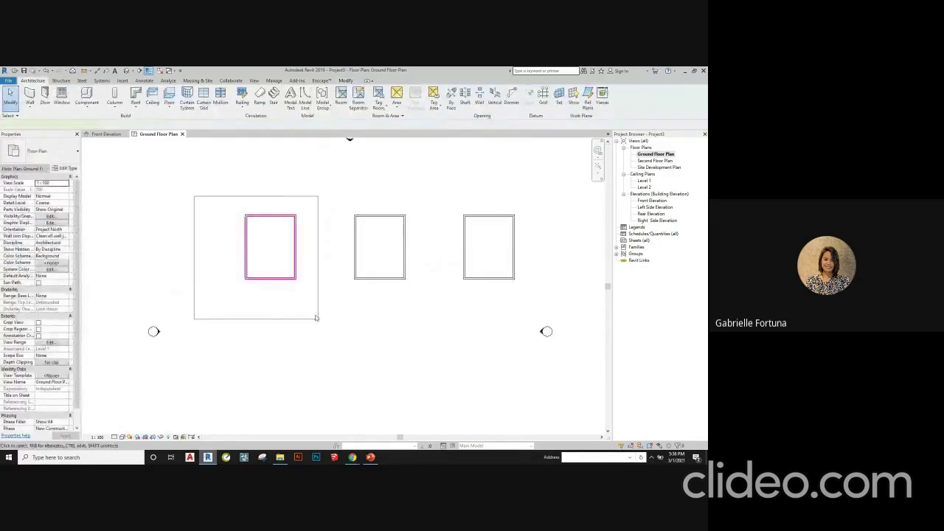
scroll(261, 201, "up", 3)
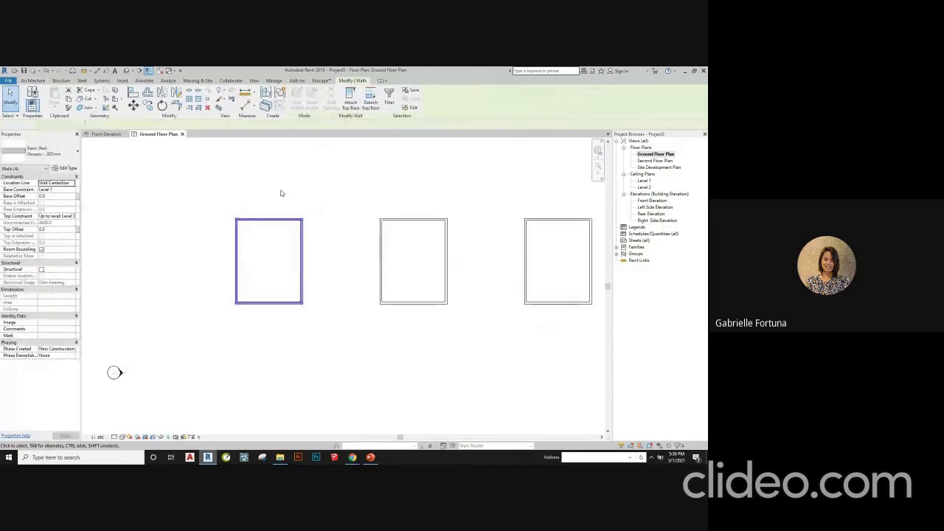
key("Escape")
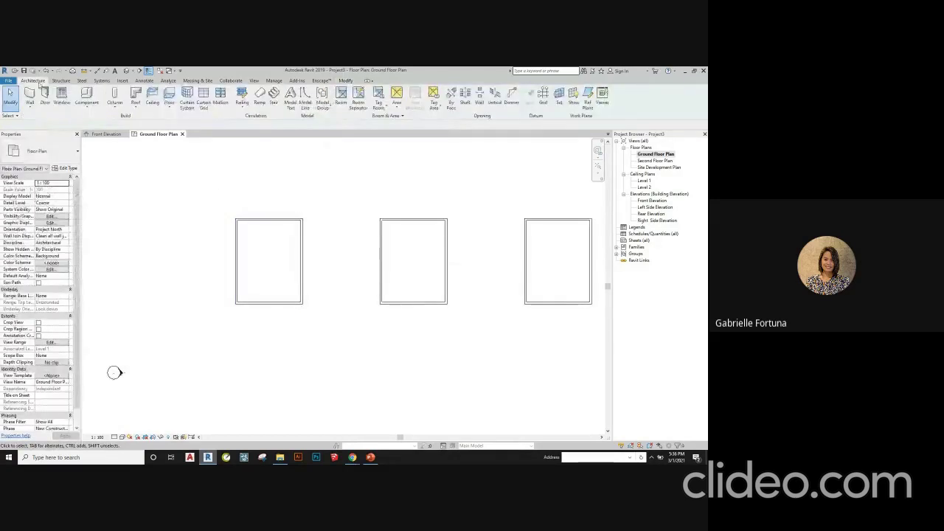
- Start a Roof by Footprint on Level 2 using the Generic - 125mm roof type
left_click(135, 103)
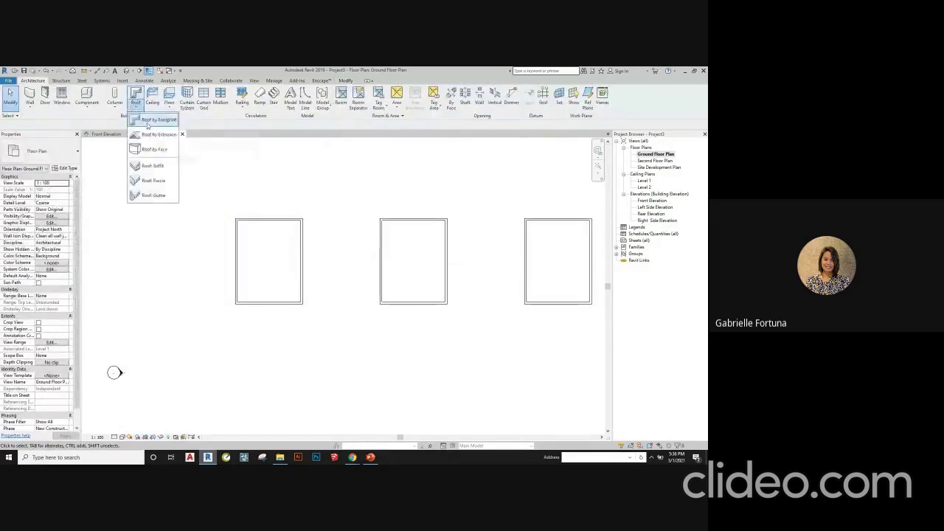
left_click(159, 132)
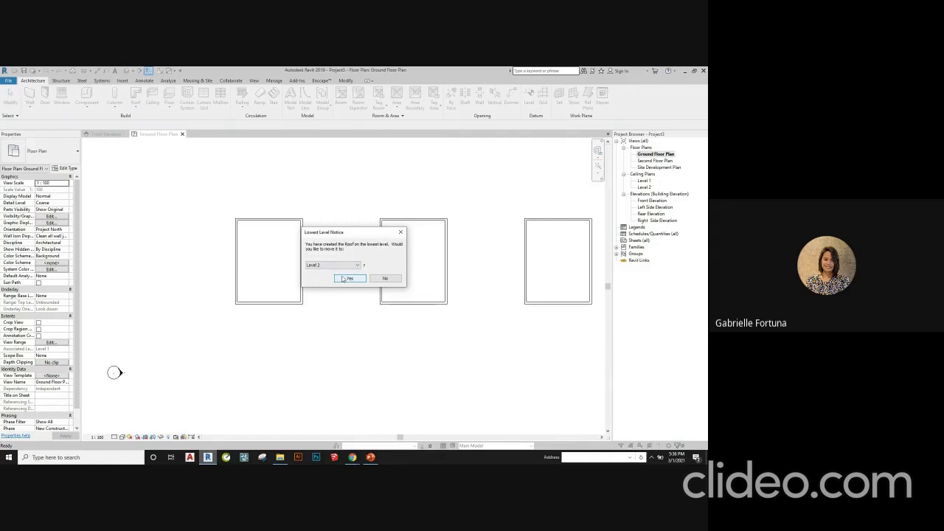
left_click(344, 279)
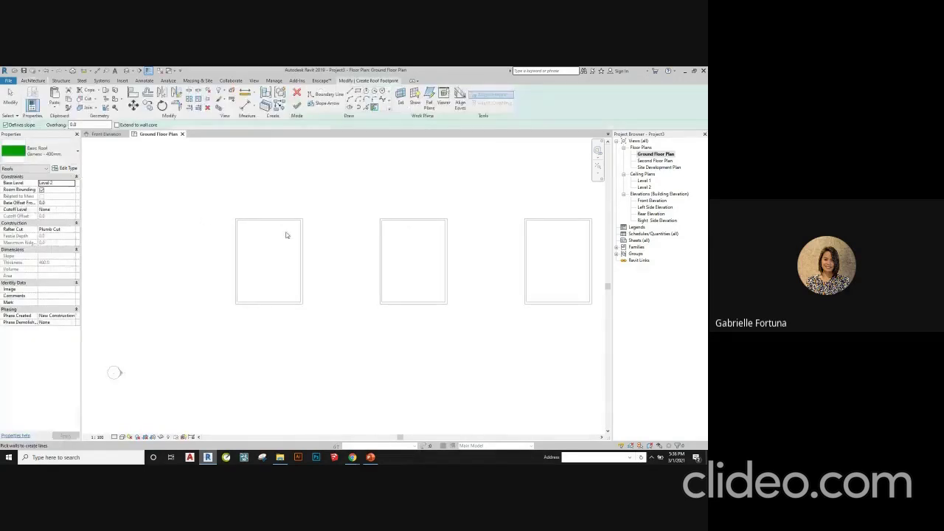
scroll(224, 213, "up", 1)
left_click(46, 154)
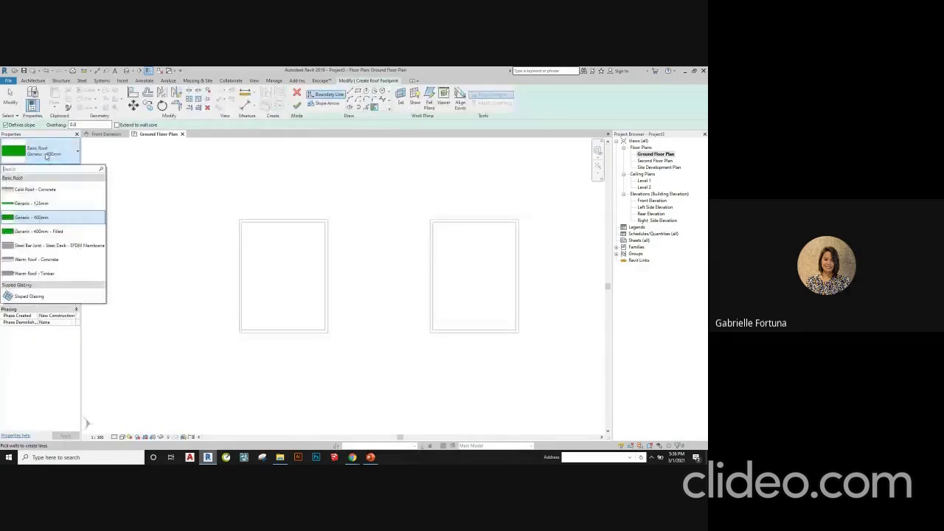
left_click(42, 207)
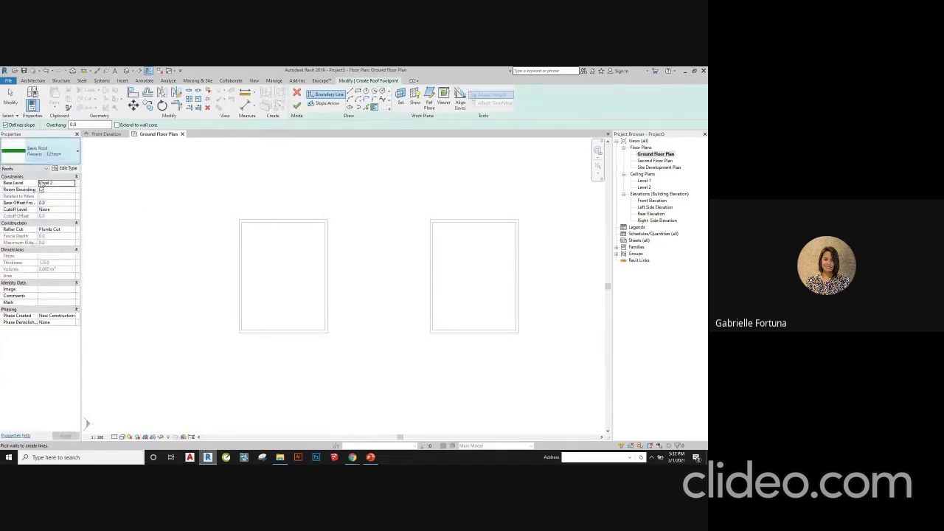
left_click(59, 154)
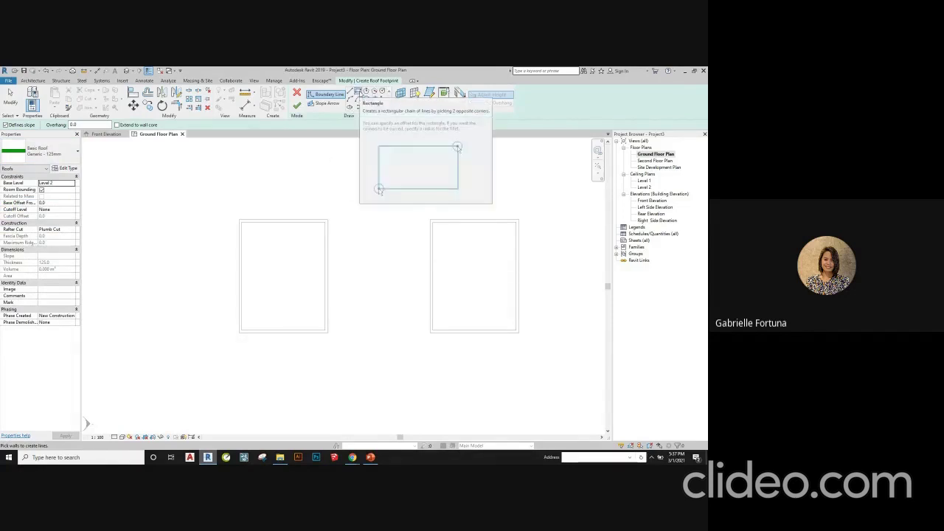
- Draw a rectangular roof footprint around the left building's walls at a 1200 offset
left_click(358, 91)
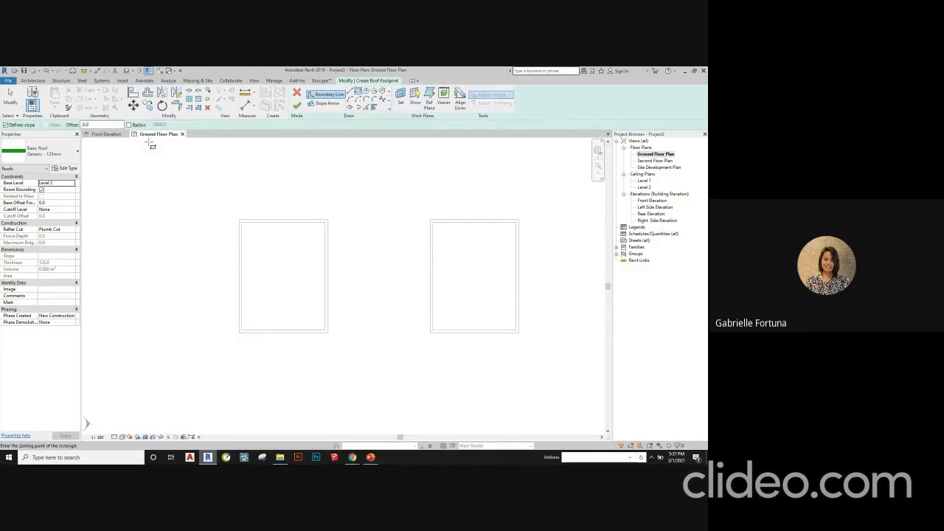
double_click(92, 126)
type("120")
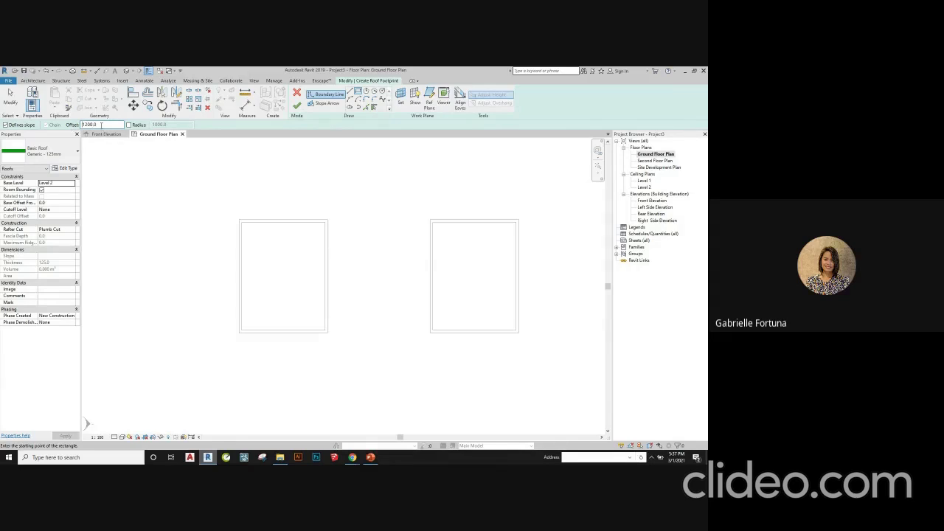
left_click(239, 220)
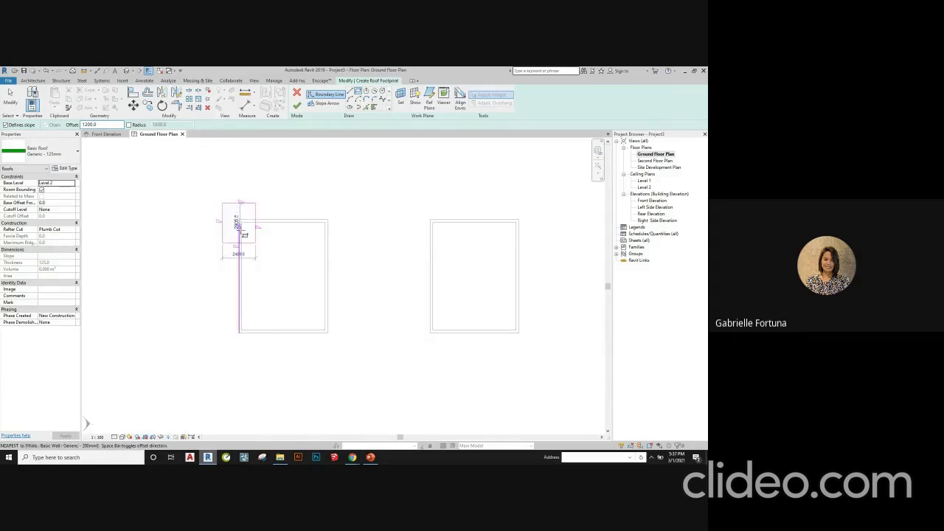
left_click(292, 305)
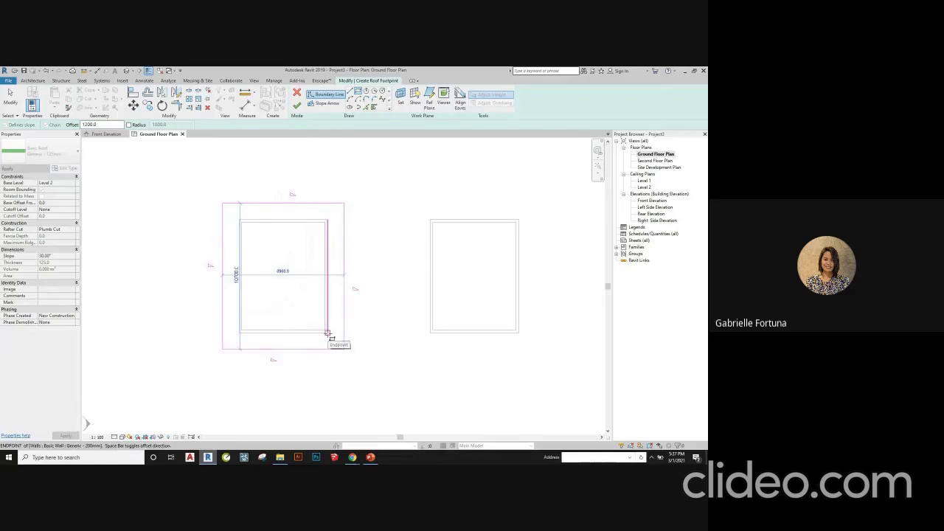
left_click(329, 333)
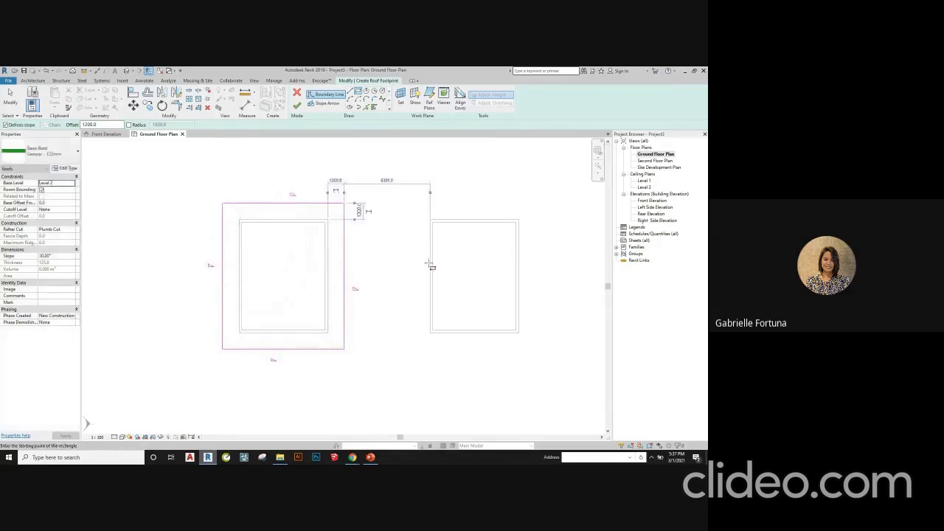
scroll(219, 237, "up", 2)
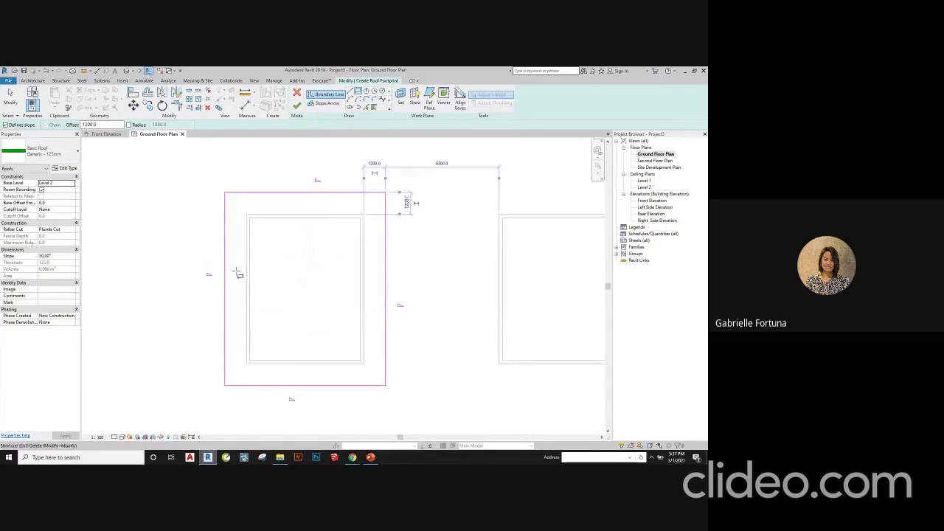
key("Escape")
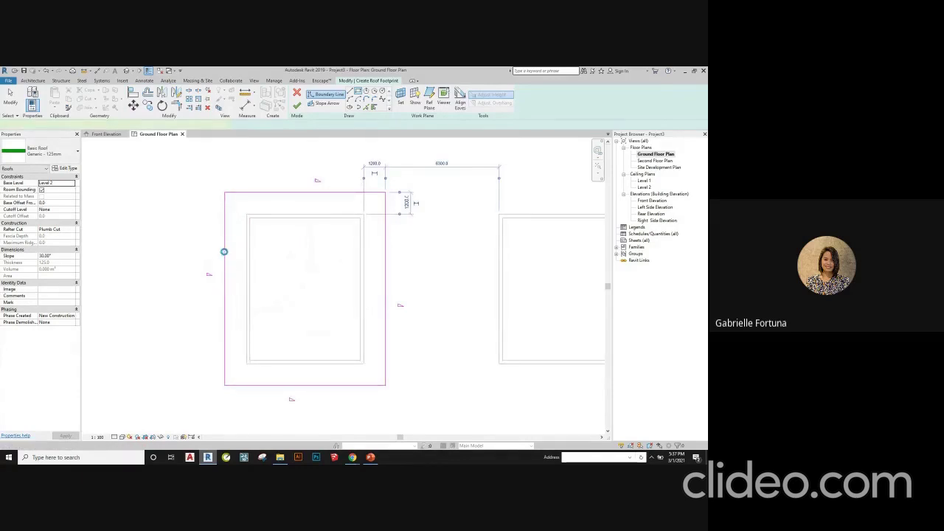
key("d")
key("i")
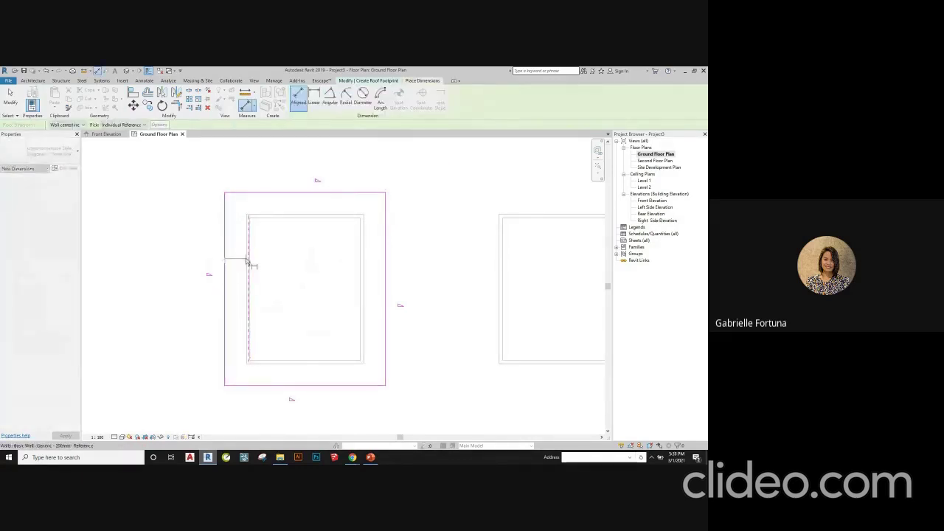
scroll(239, 255, "up", 3)
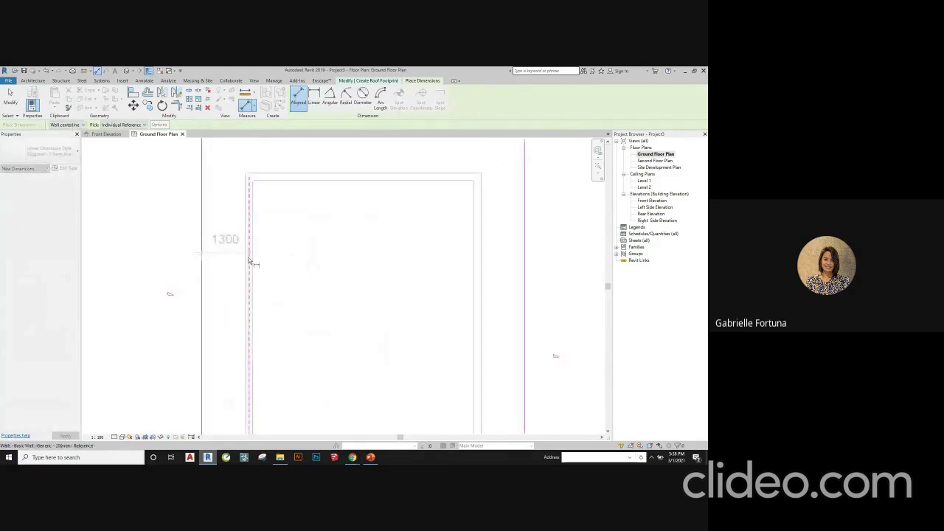
scroll(237, 244, "down", 4)
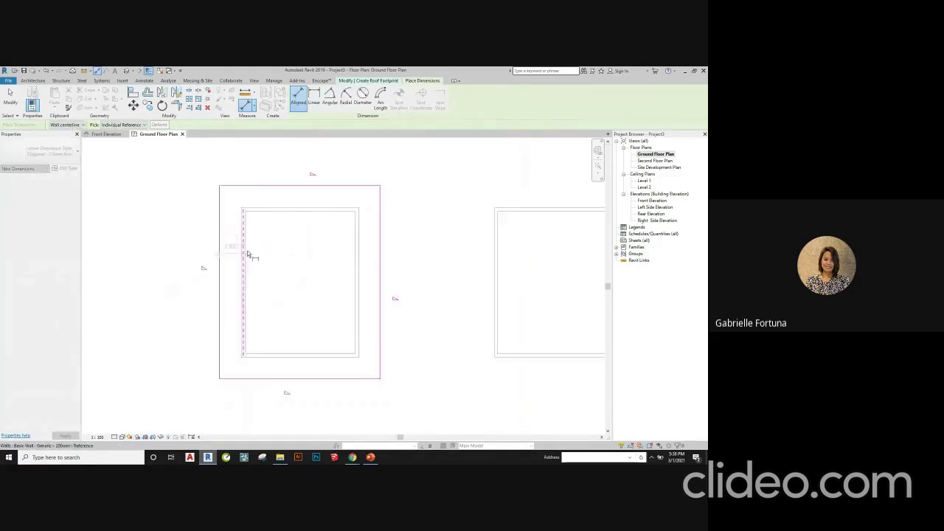
- Cancel the dimension tool and turn off Defines Slope on the footprint's top edge
key("Escape")
key("Escape")
scroll(283, 247, "down", 1)
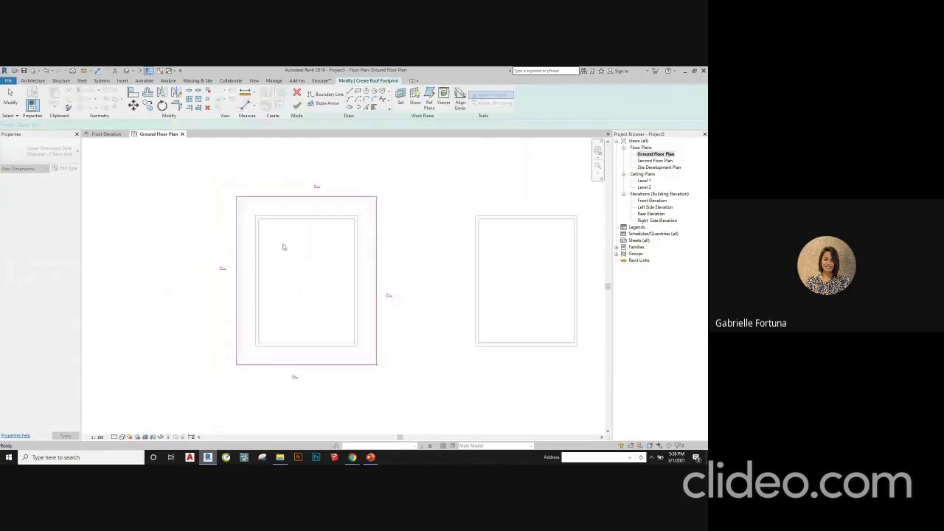
key("d")
key("i")
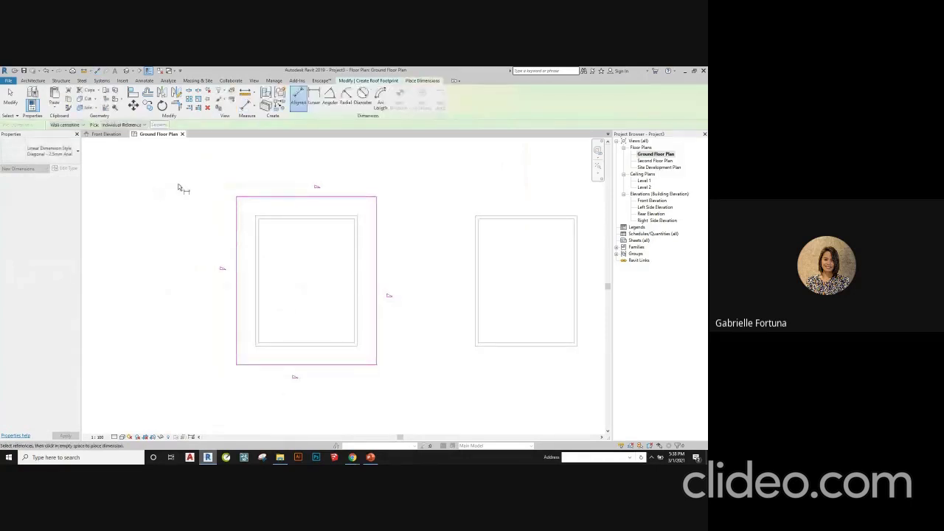
key("Escape")
key("Escape")
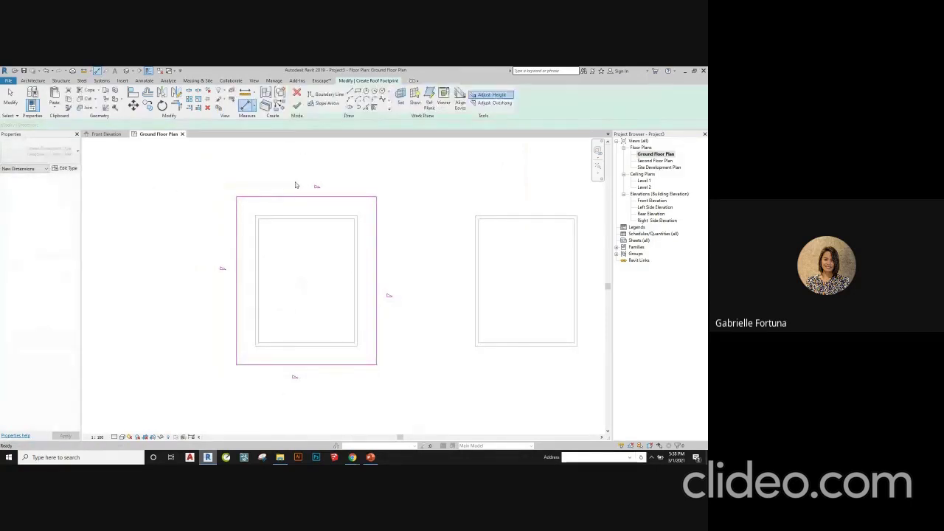
key("Escape")
scroll(141, 204, "down", 2)
scroll(278, 217, "up", 2)
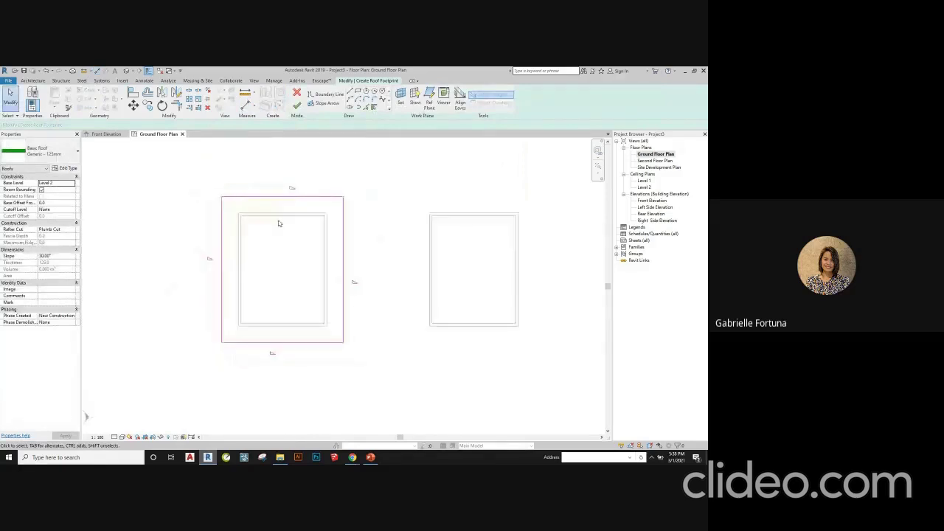
scroll(291, 177, "up", 3)
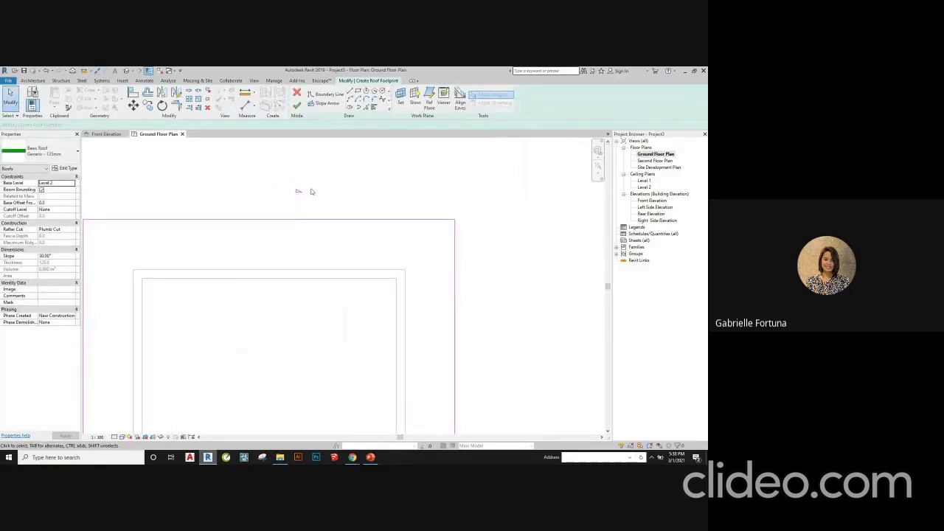
scroll(299, 198, "down", 3)
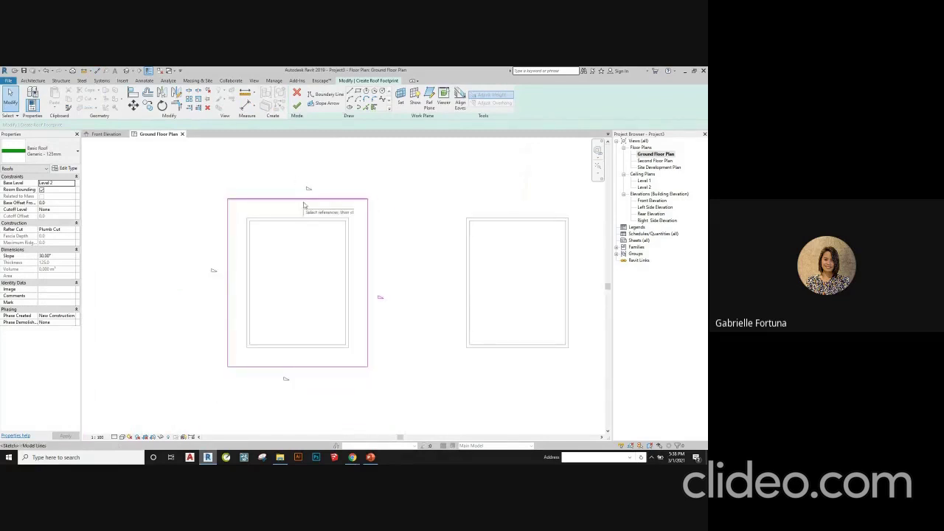
left_click(303, 201)
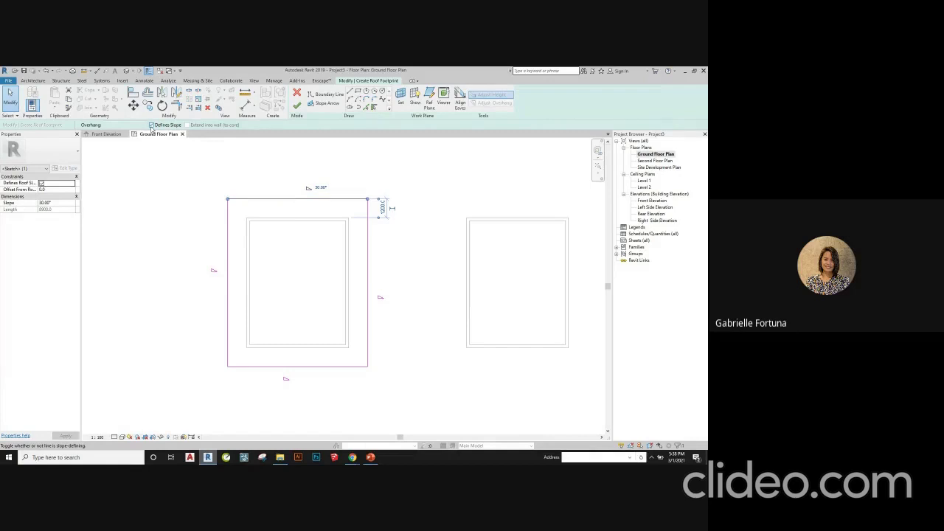
left_click(151, 125)
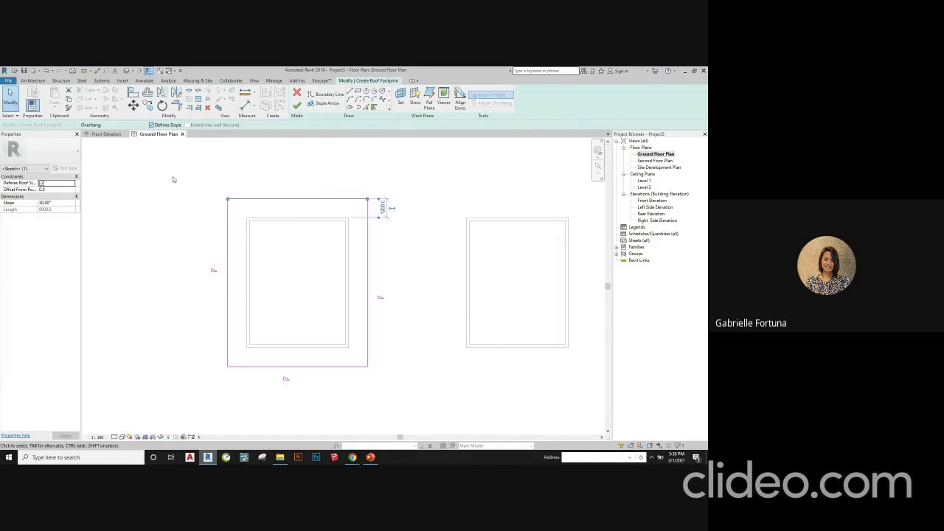
left_click(213, 272)
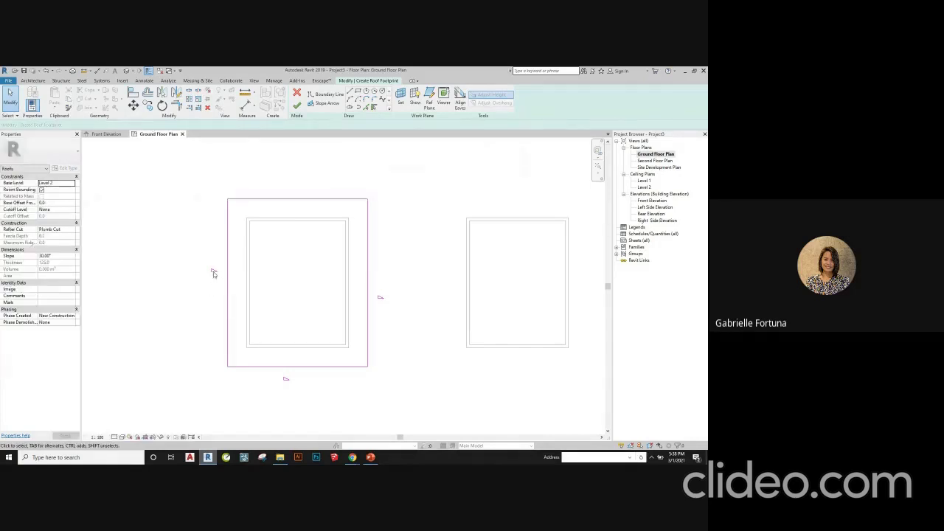
- Turn off Defines Slope on the left and right edges and finish the roof
left_click(227, 271)
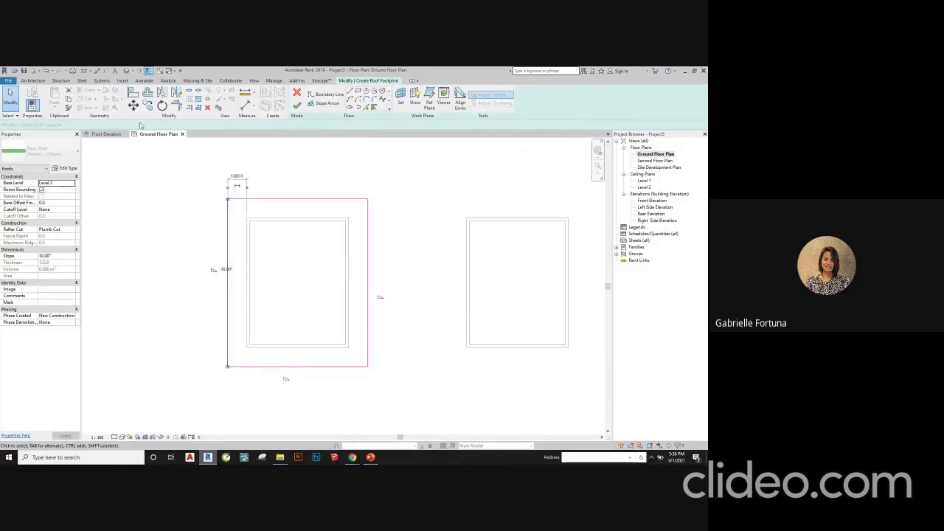
left_click(152, 125)
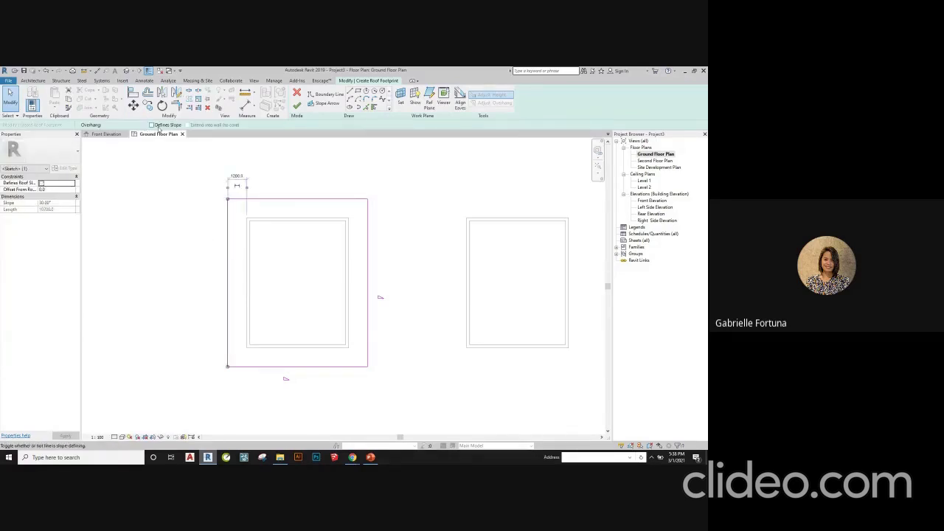
left_click(368, 259)
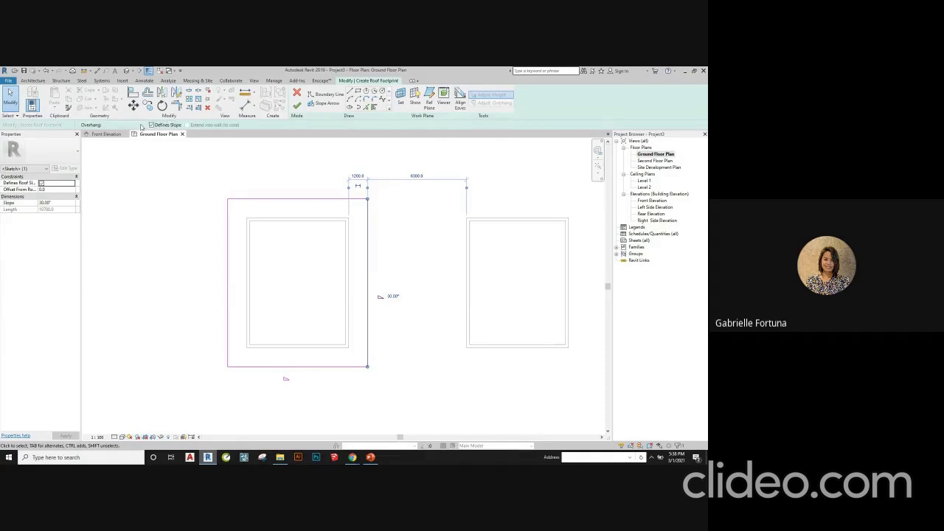
left_click(151, 126)
left_click(341, 385)
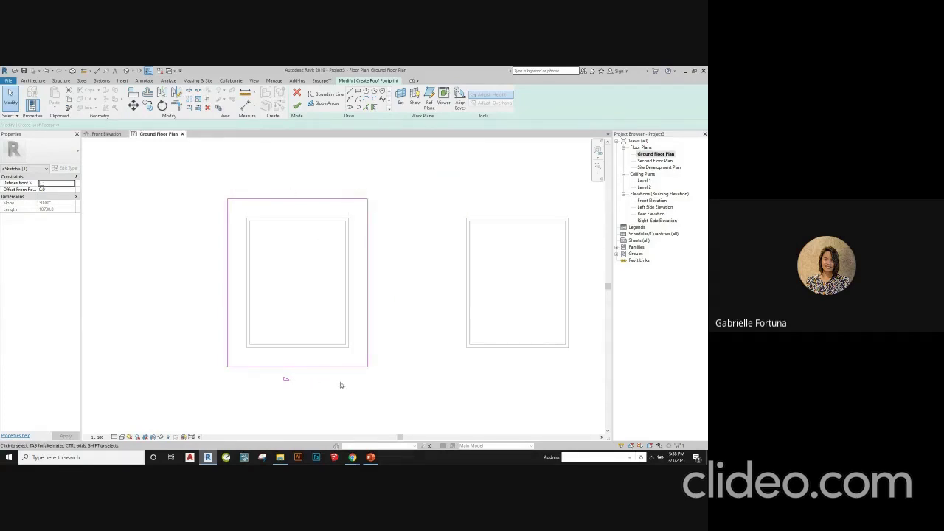
scroll(234, 253, "down", 1)
scroll(242, 255, "up", 1)
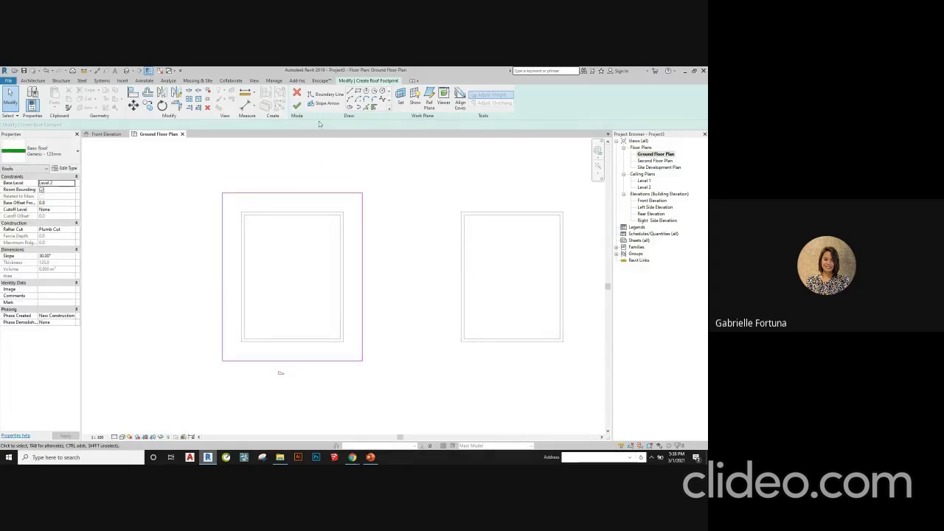
left_click(297, 106)
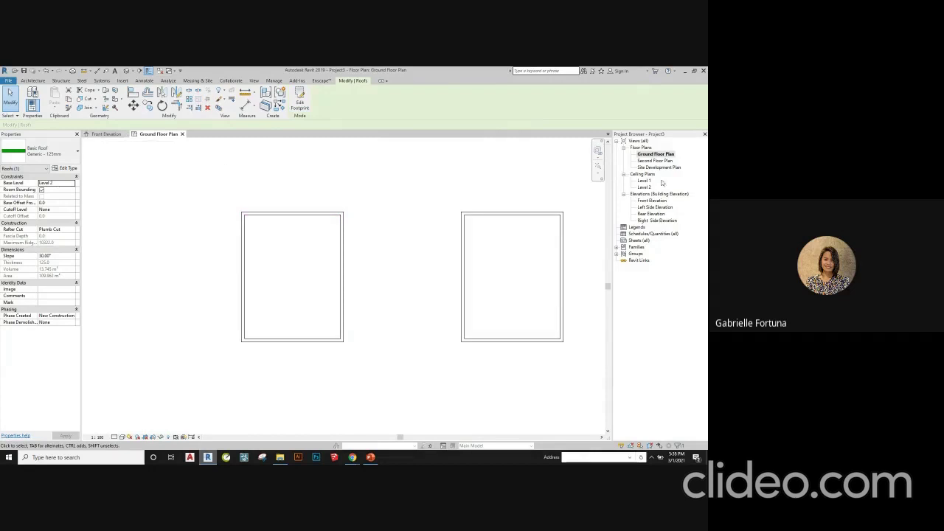
- In 3D, try flattening the roof with its shape handle, then undo it
left_click(126, 71)
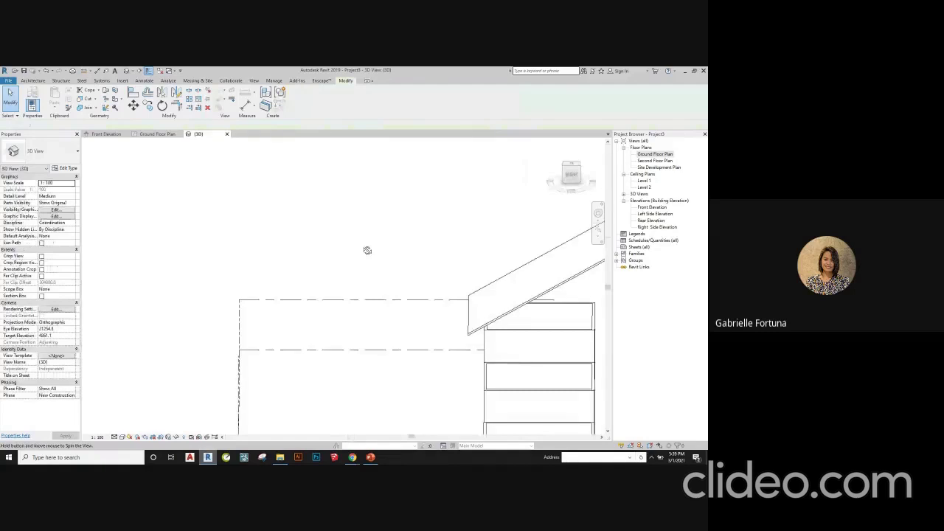
middle_click_drag(367, 251, 432, 298, "shift")
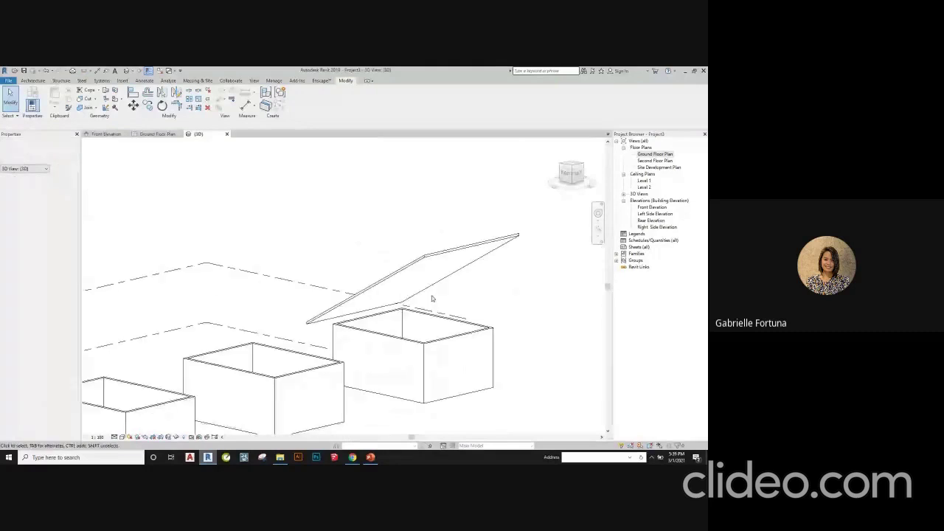
left_click(432, 298)
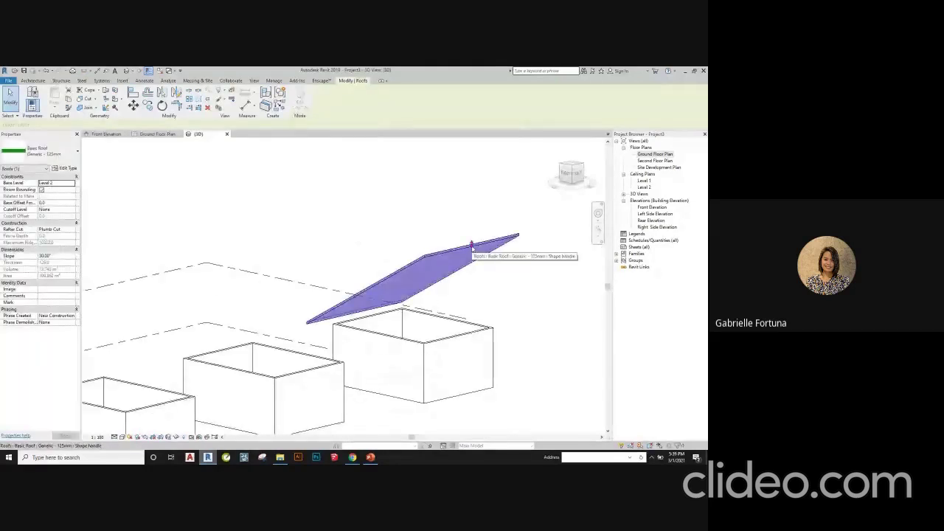
left_click_drag(472, 245, 472, 317)
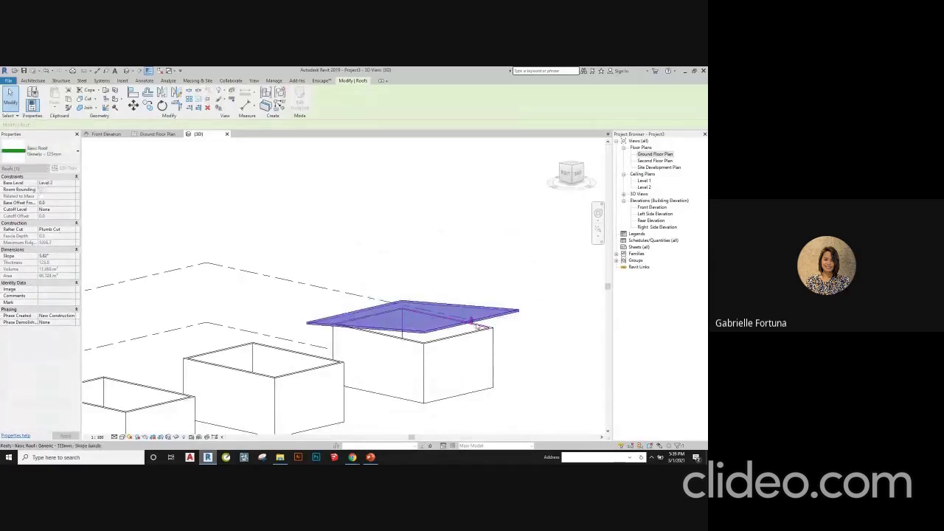
left_click(410, 248)
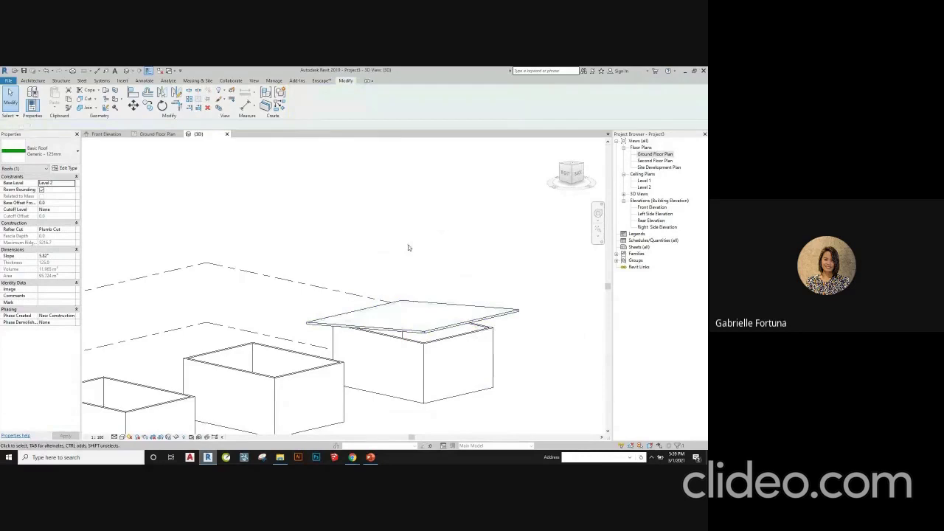
key("ctrl+z")
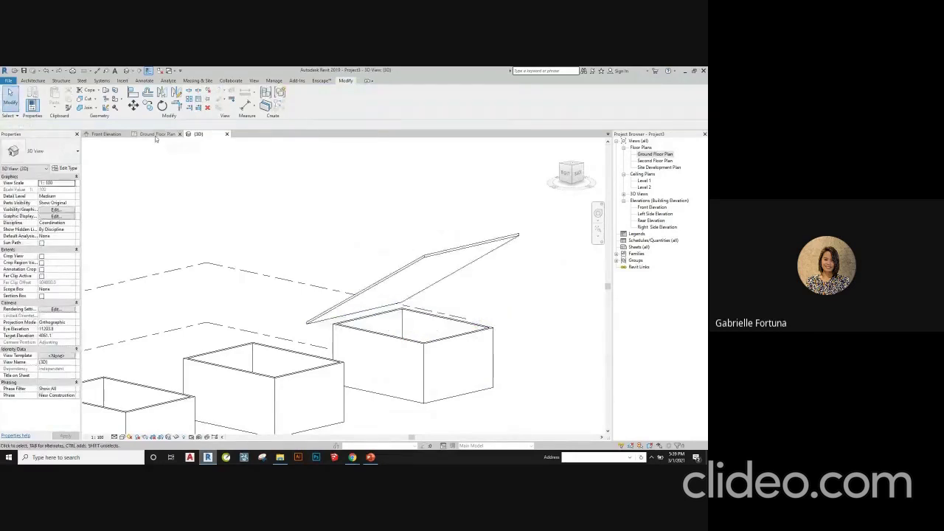
left_click(155, 136)
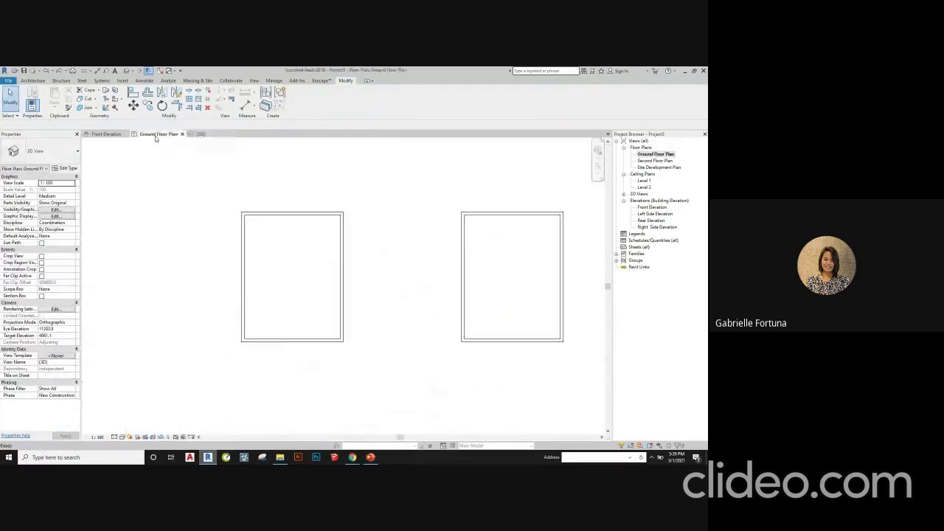
- Edit the roof footprint and change the bottom edge's slope from 30° to 10°
left_click(33, 81)
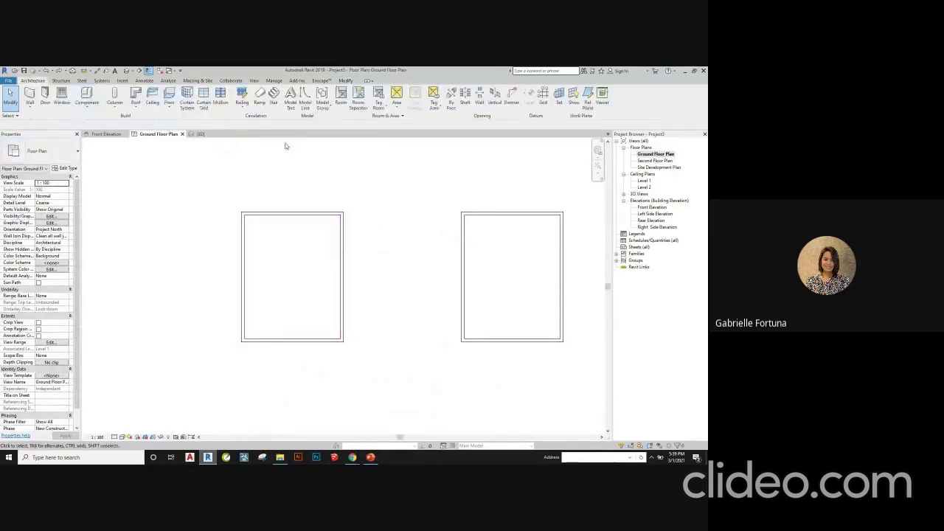
left_click(198, 133)
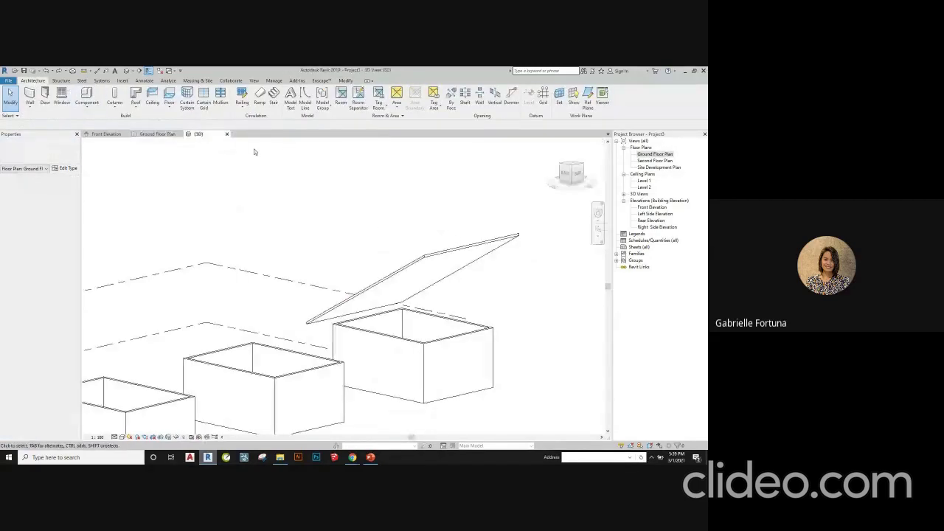
double_click(444, 257)
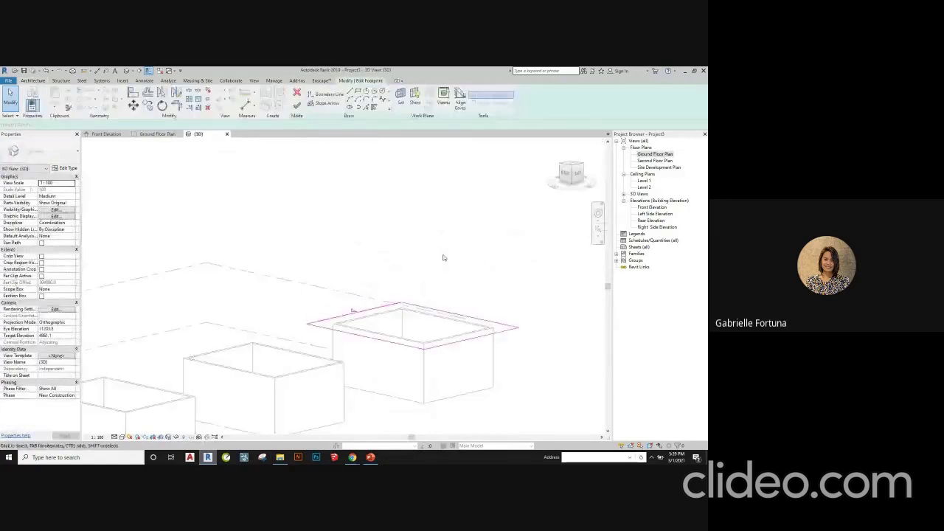
left_click(158, 134)
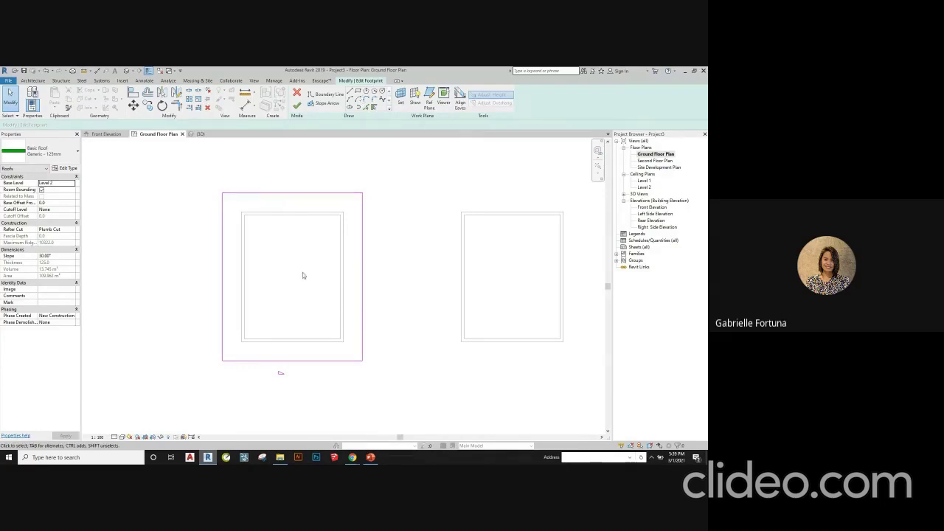
left_click(288, 369)
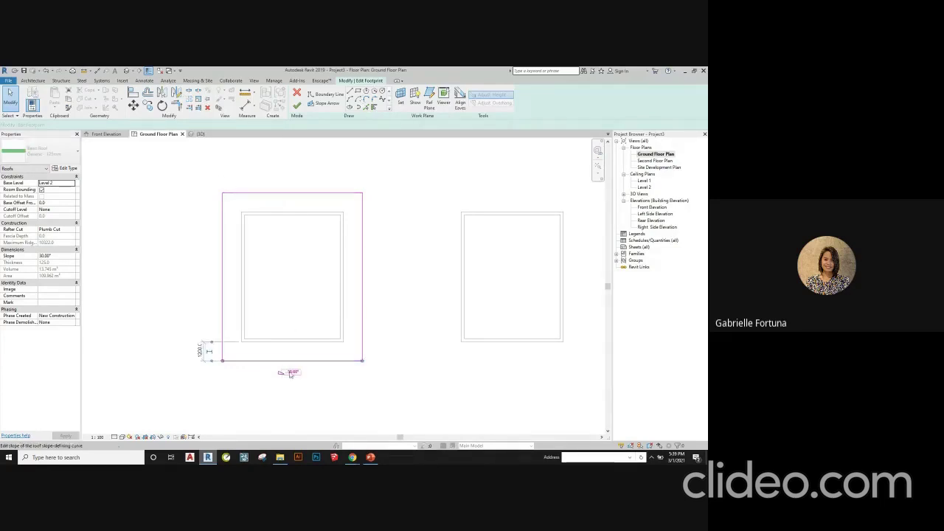
left_click(291, 373)
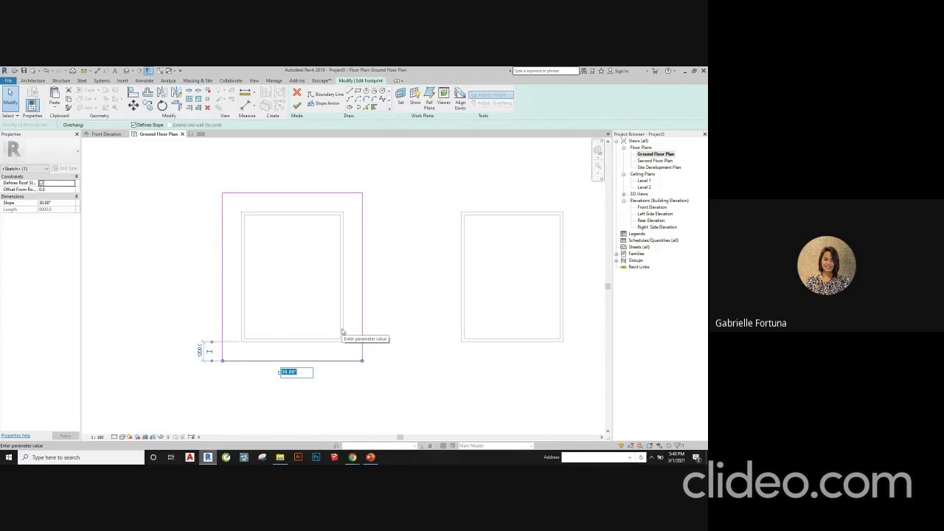
type("10")
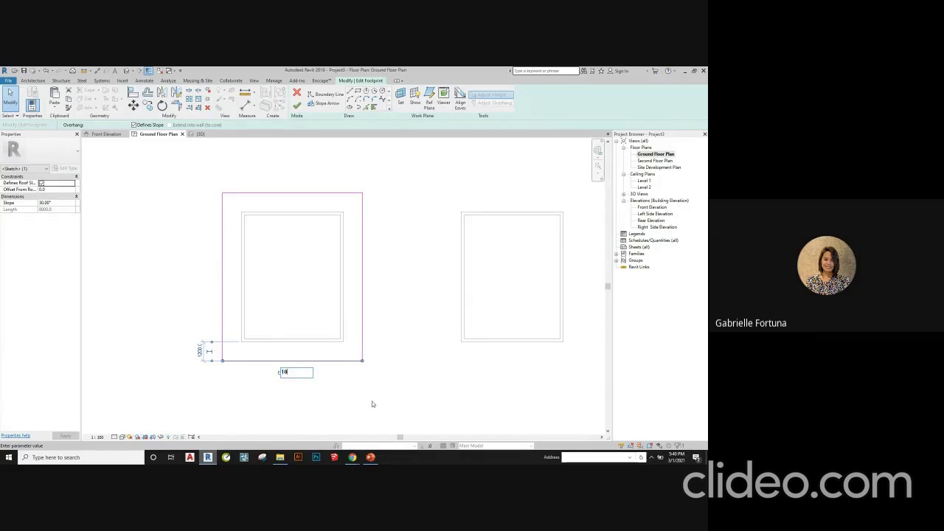
key("Return")
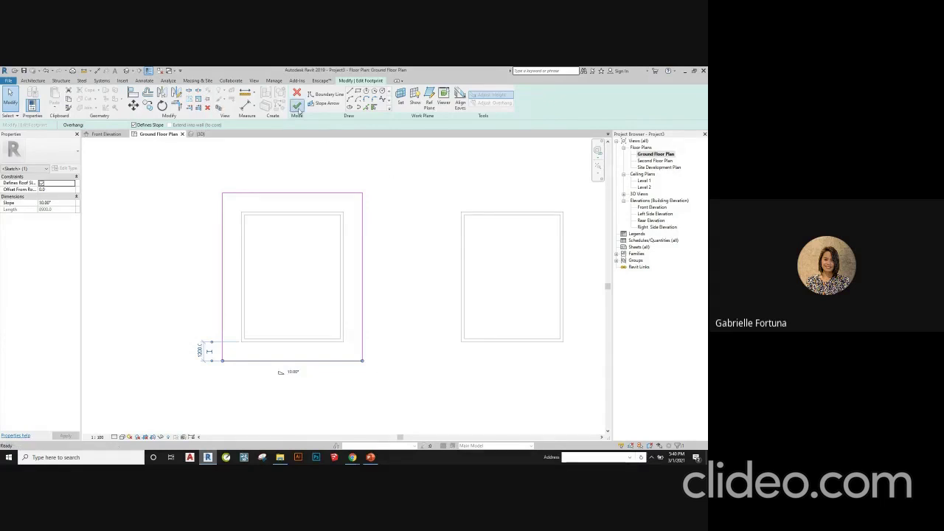
left_click(298, 108)
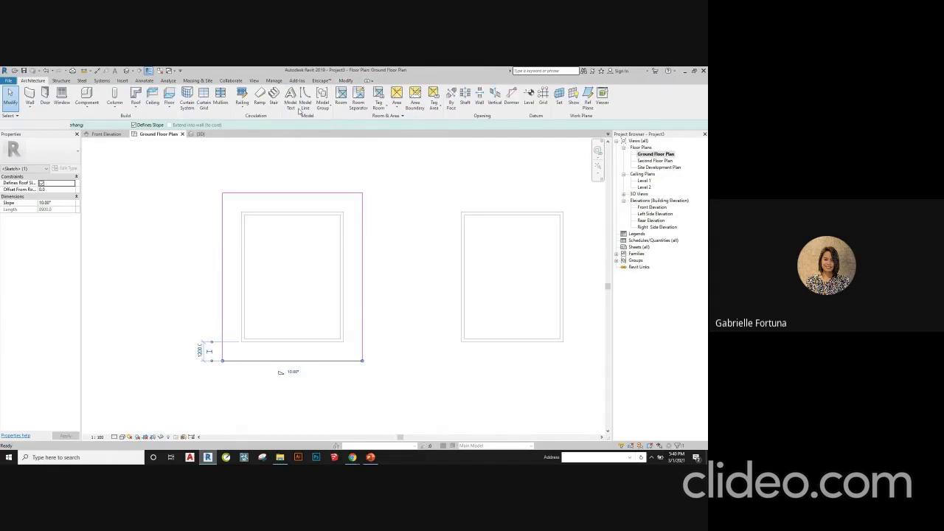
- In 3D, attach the shallow-roofed building's walls to its 10° roof so their tops meet the slope
left_click(207, 136)
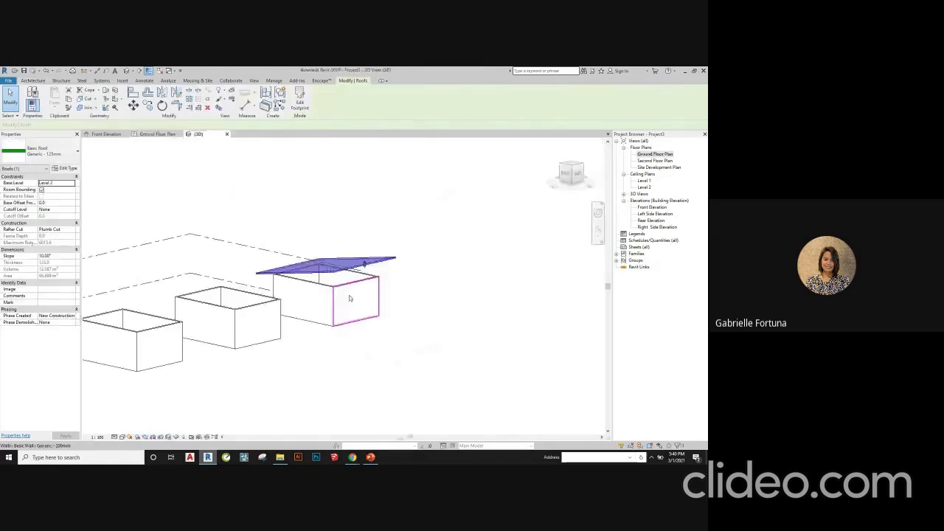
scroll(362, 284, "up", 3)
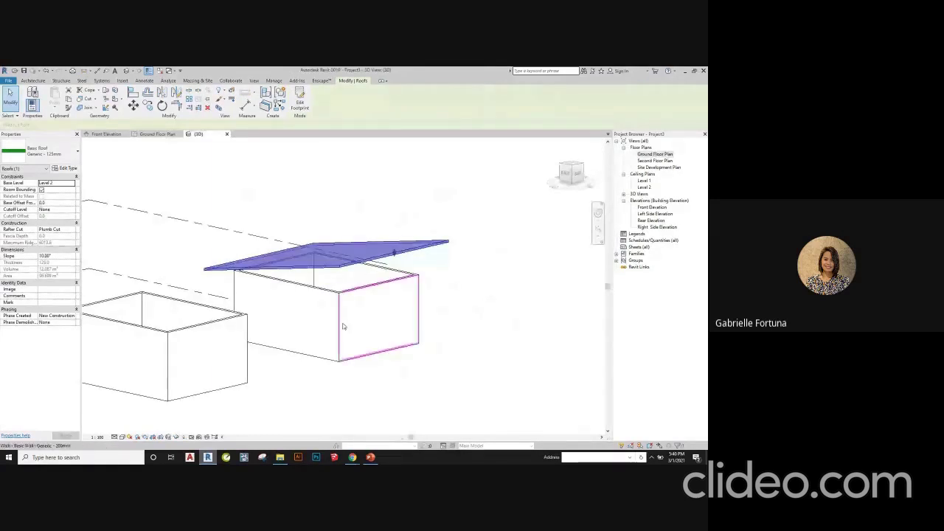
middle_click_drag(343, 326, 320, 283, "shift")
key("Escape")
left_click(320, 283)
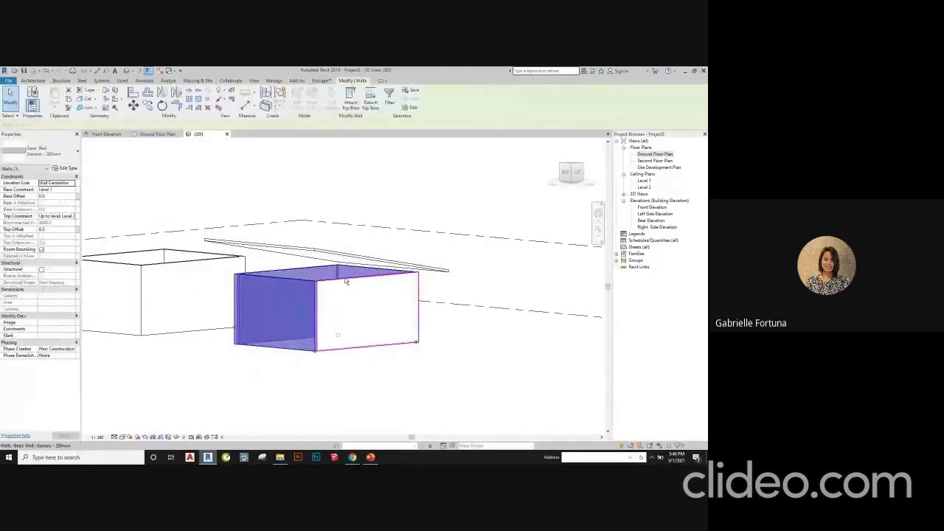
left_click(348, 280, "ctrl")
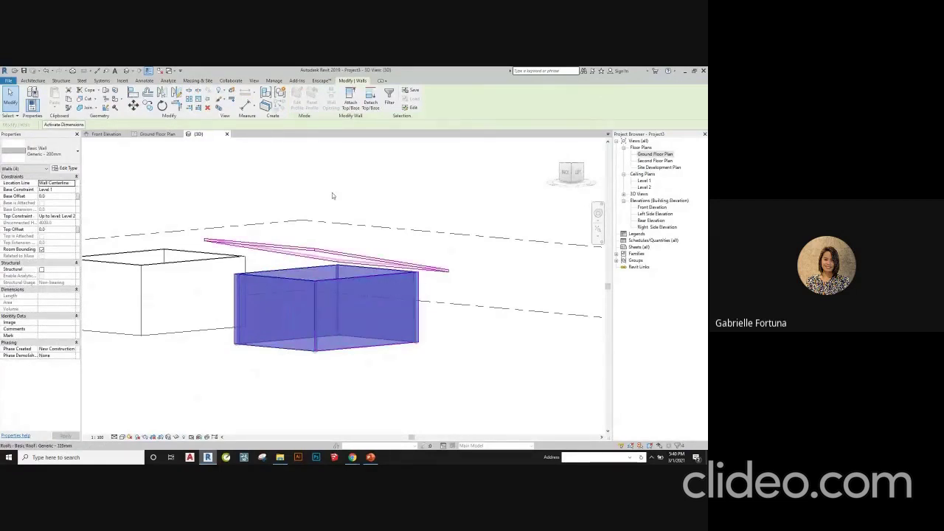
left_click(356, 103)
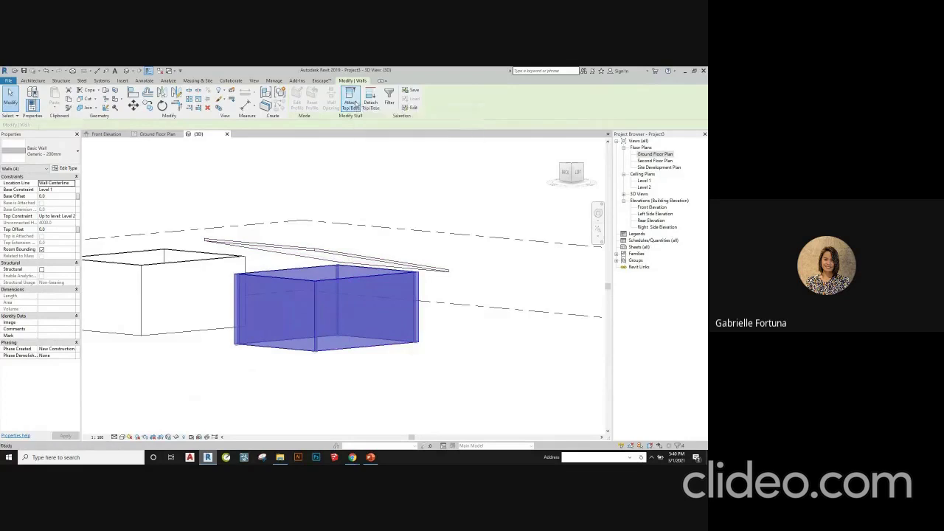
left_click(320, 253)
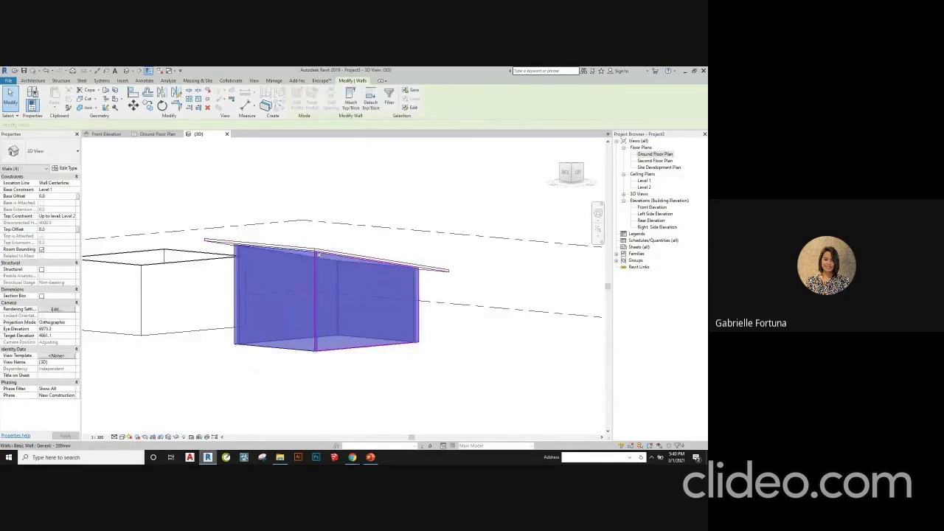
left_click(402, 375)
middle_click_drag(402, 375, 366, 329, "shift")
- Change the shallow roof's type from Generic - 125mm to Generic - 400mm
left_click(340, 270)
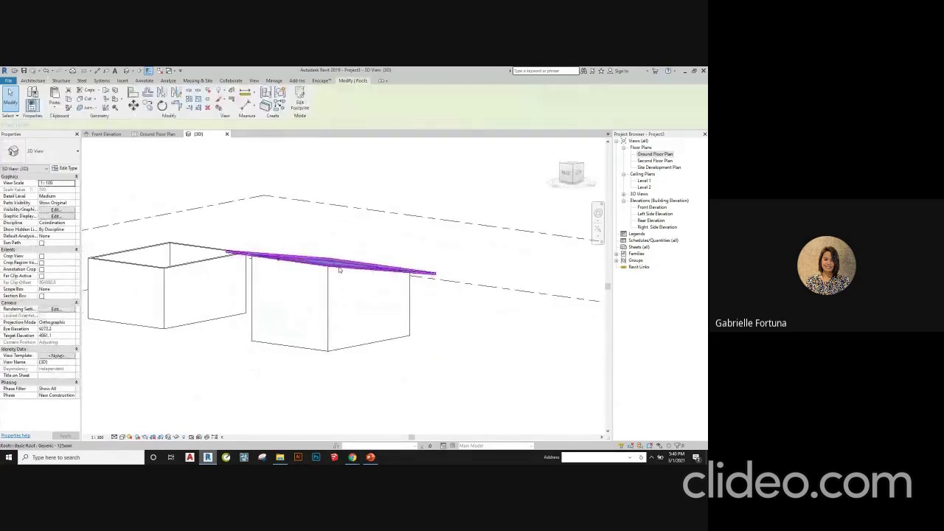
left_click(45, 151)
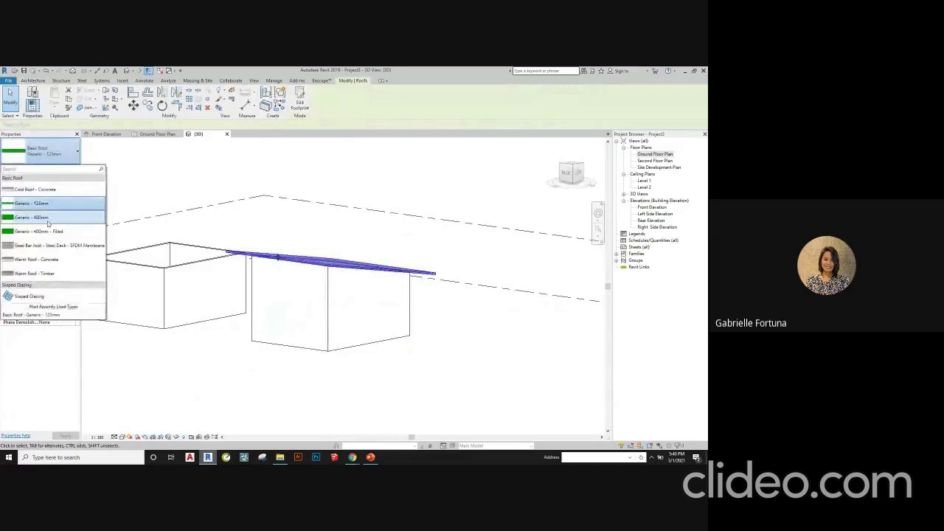
left_click(33, 207)
left_click(364, 326)
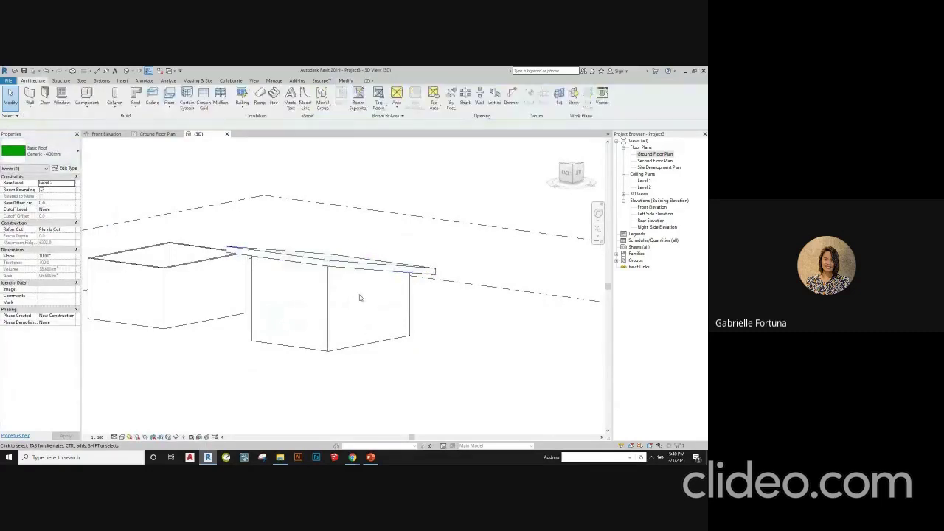
middle_click_drag(359, 298, 377, 268, "shift")
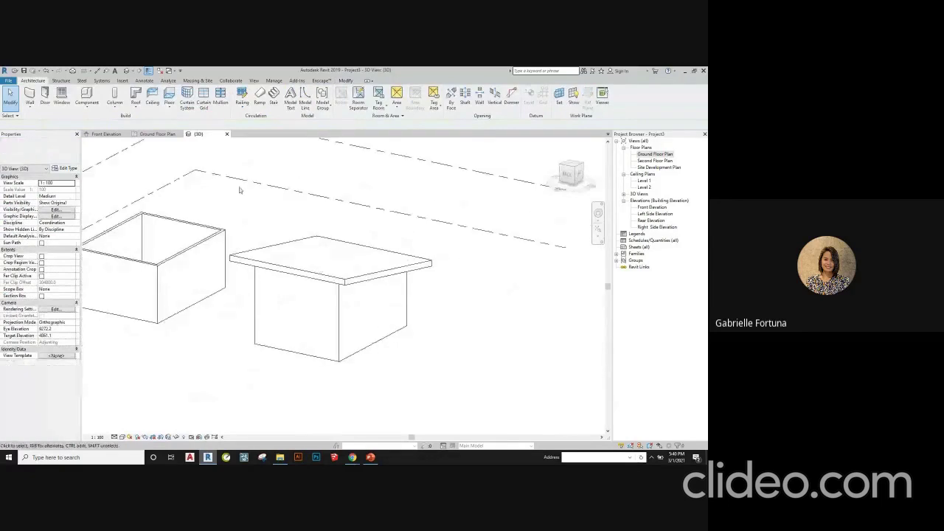
- Open the Site Development Plan, then the Ground Floor Plan showing the three building outlines
left_click(157, 133)
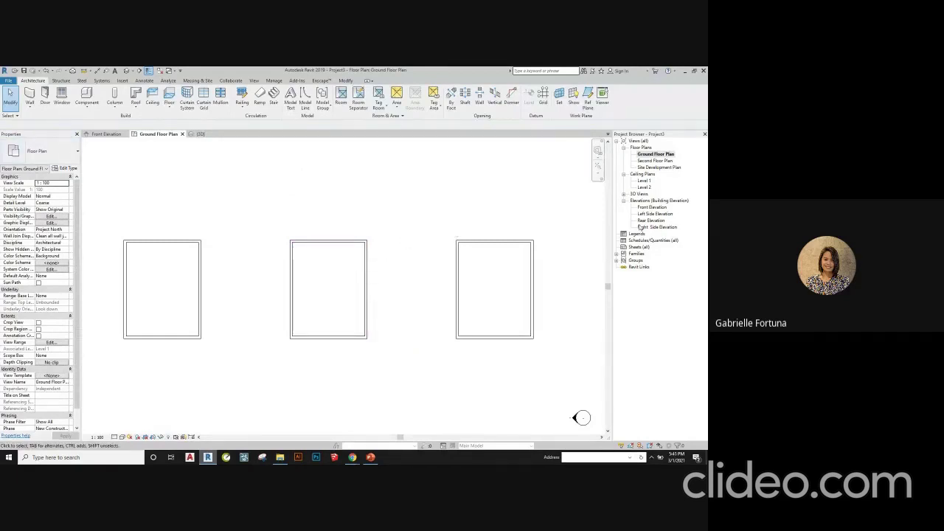
double_click(659, 168)
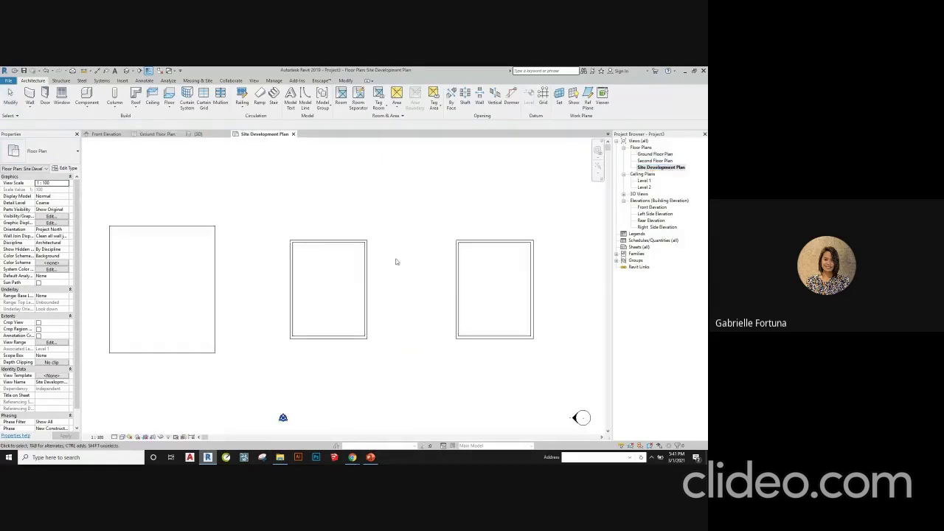
scroll(408, 258, "down", 3)
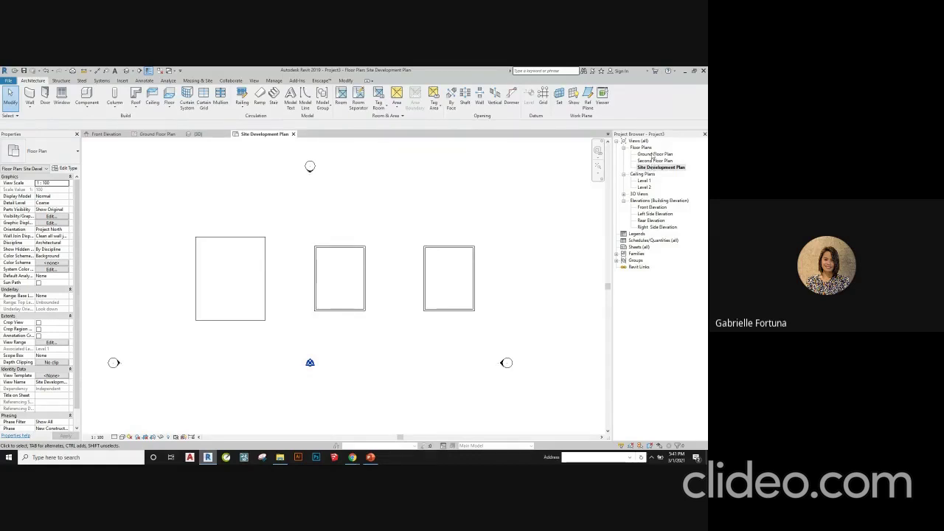
double_click(655, 154)
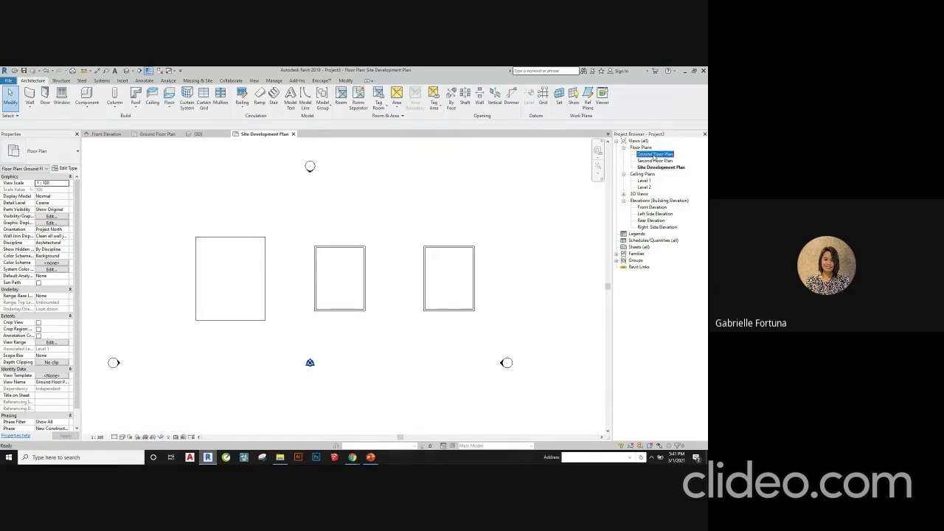
scroll(429, 251, "up", 2)
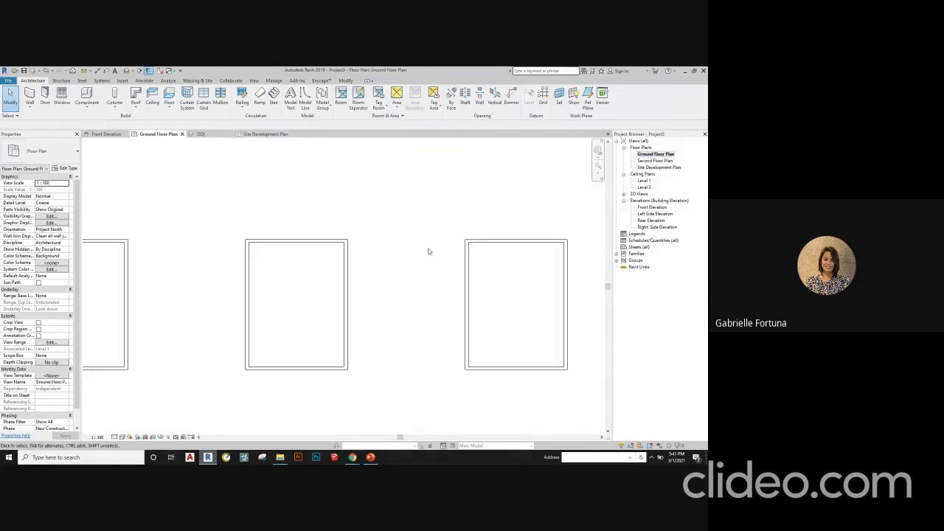
- Start a footprint roof on Level 2 outlining the middle building's four walls with a 1200 overhang
left_click(137, 109)
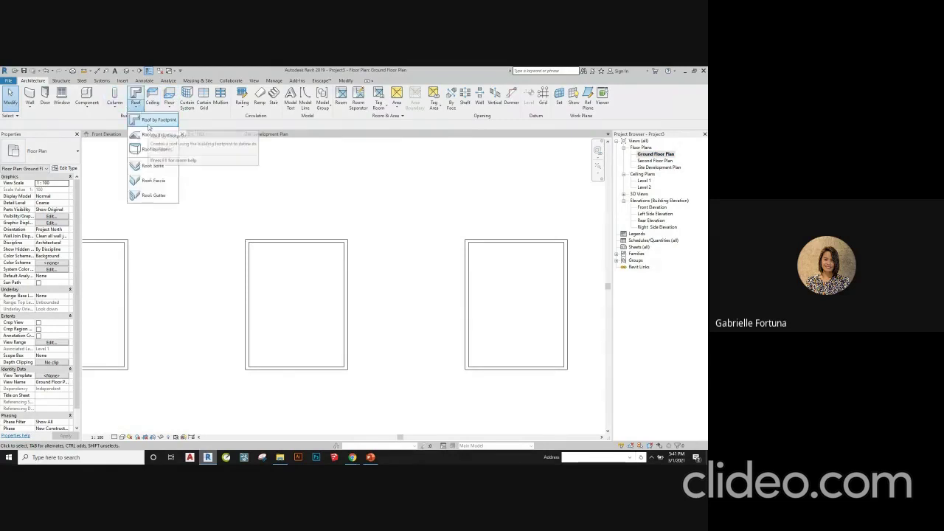
left_click(149, 122)
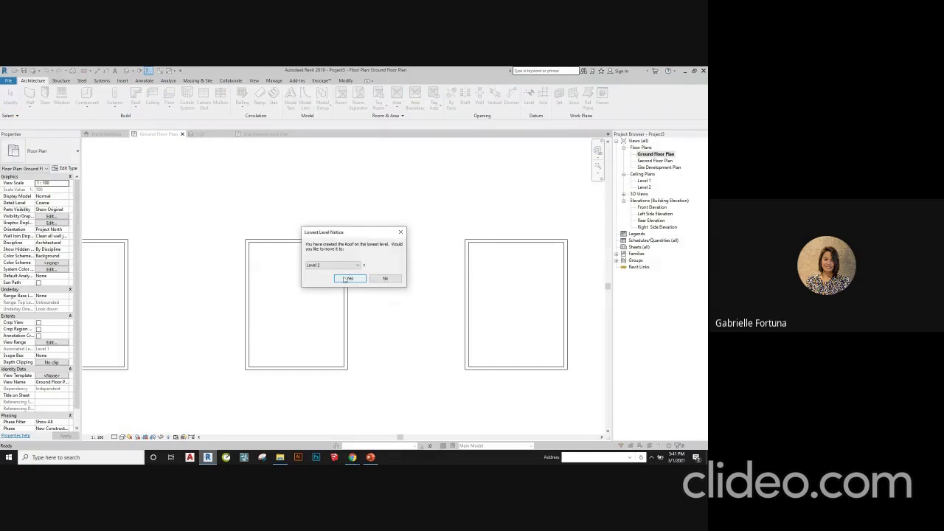
left_click(349, 278)
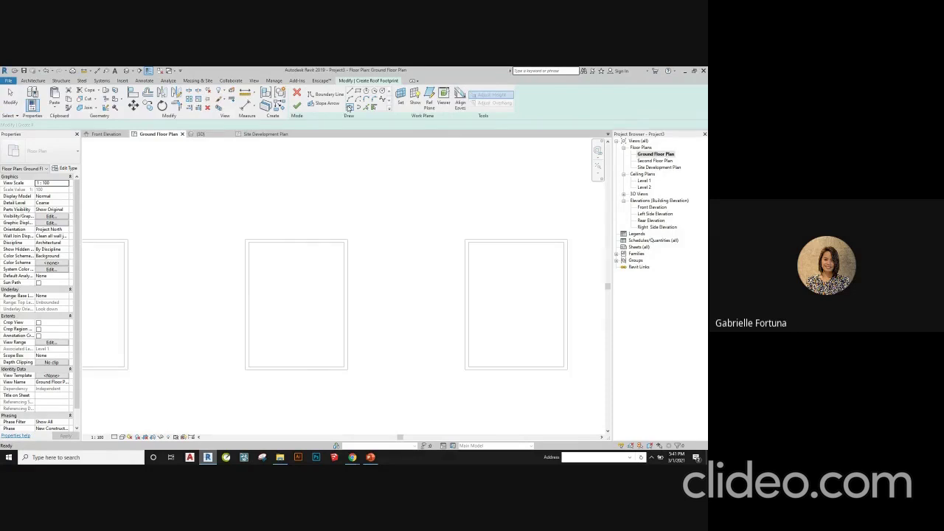
left_click(246, 239)
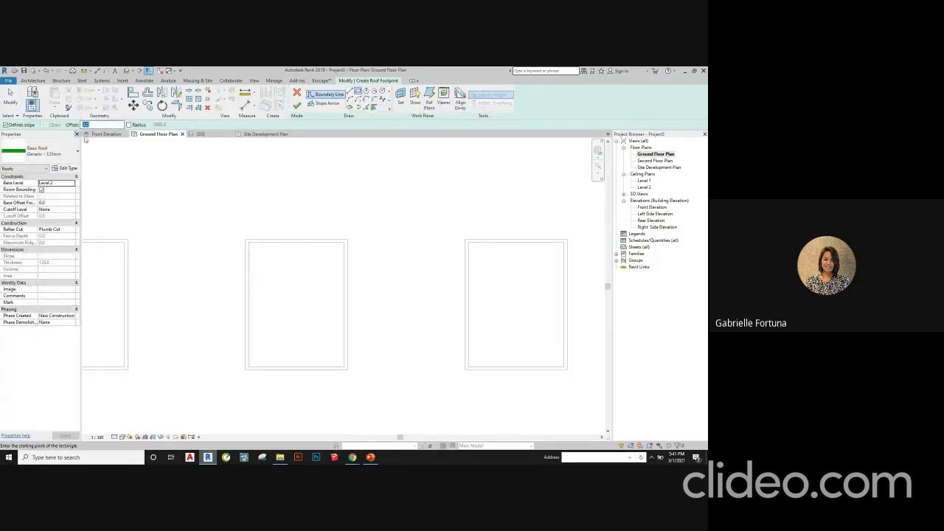
type("1250.0")
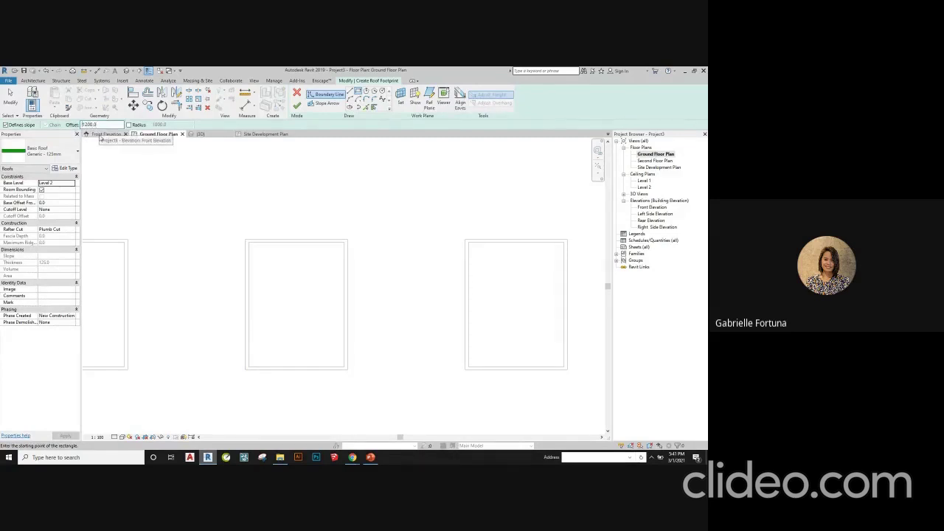
key("Tab")
left_click(245, 242)
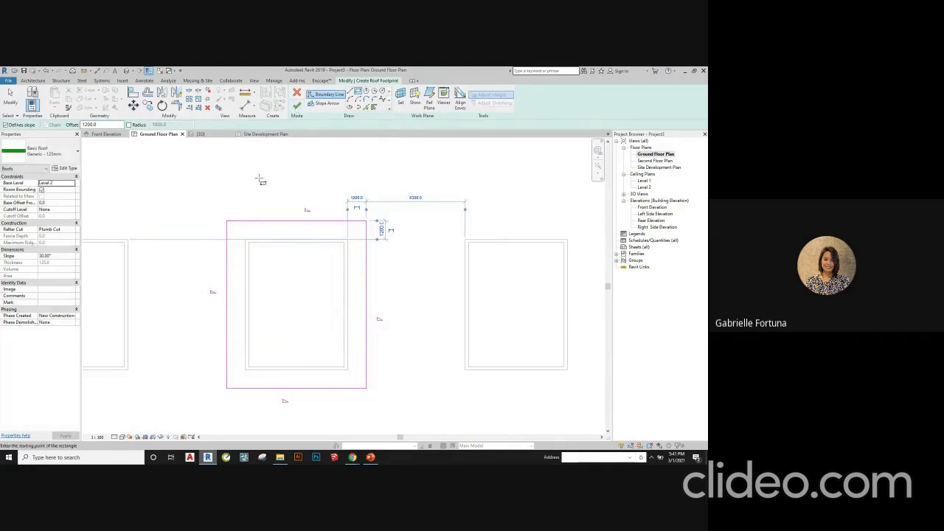
key("Escape")
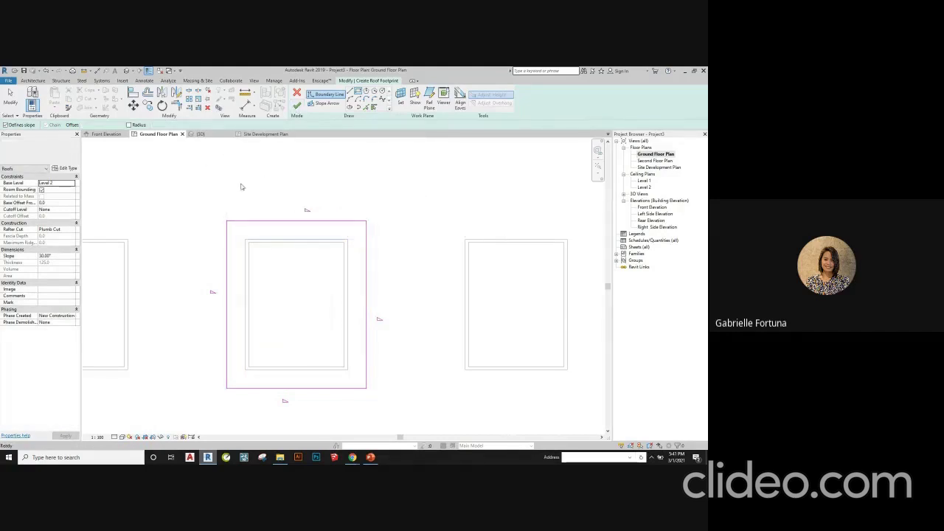
key("Escape")
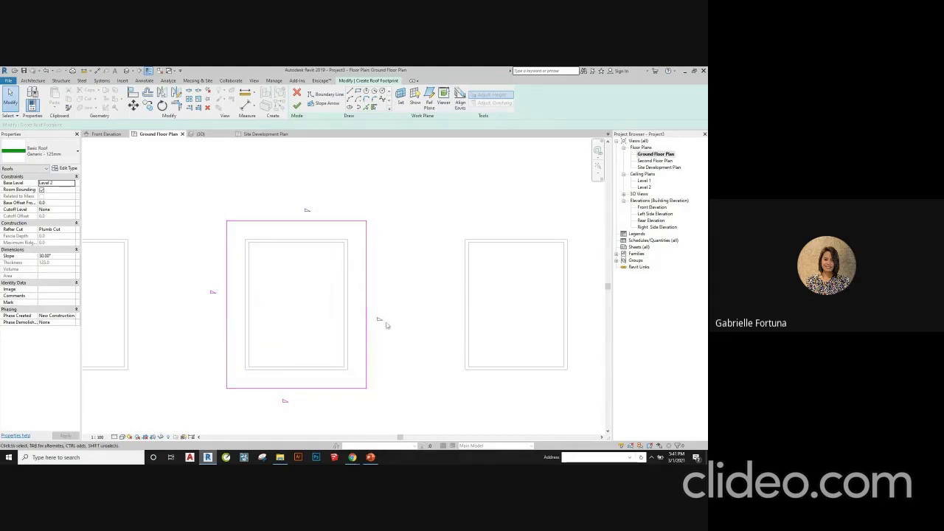
- Turn off Defines Slope on the top and bottom sketch edges and finish the roof
left_click(317, 221)
left_click(324, 389)
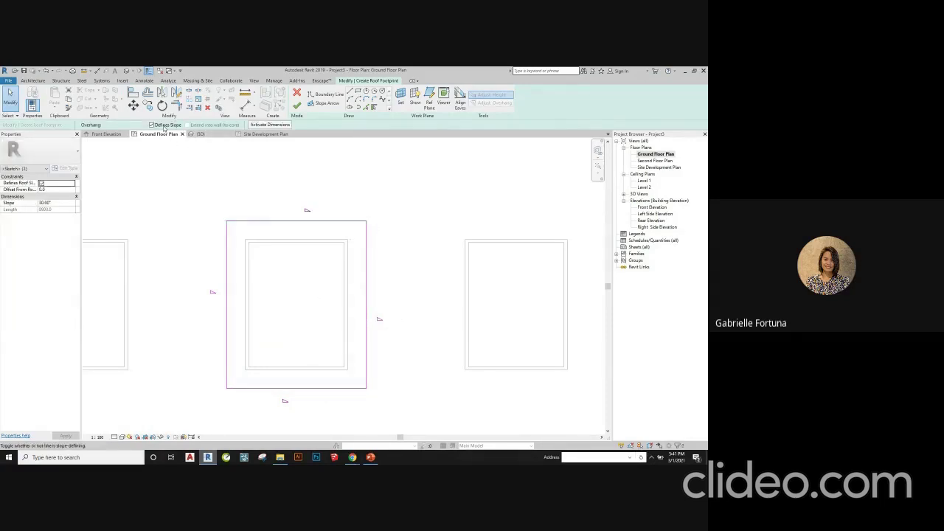
left_click(151, 125)
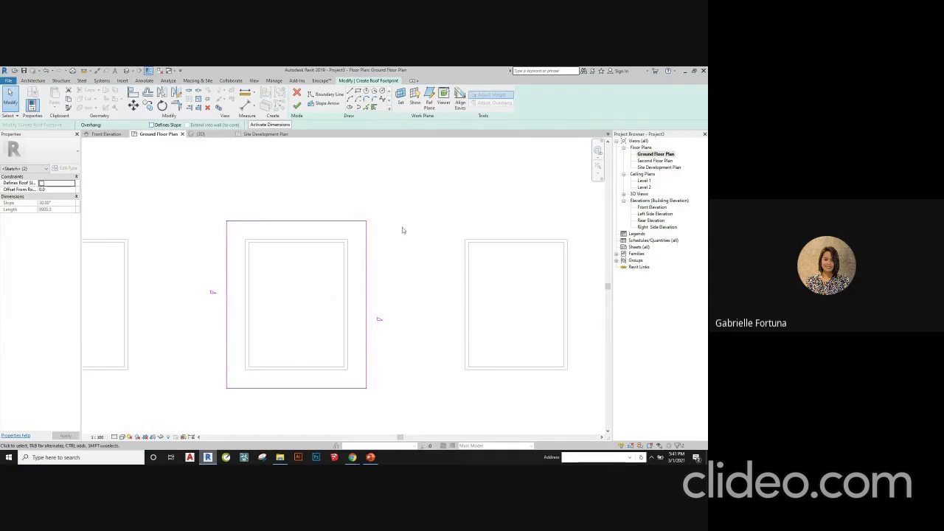
left_click(316, 147)
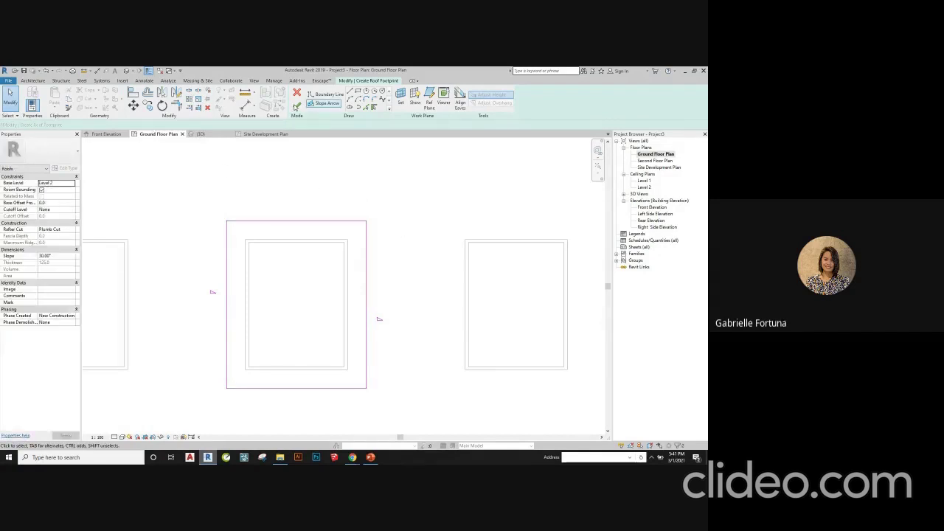
left_click(297, 105)
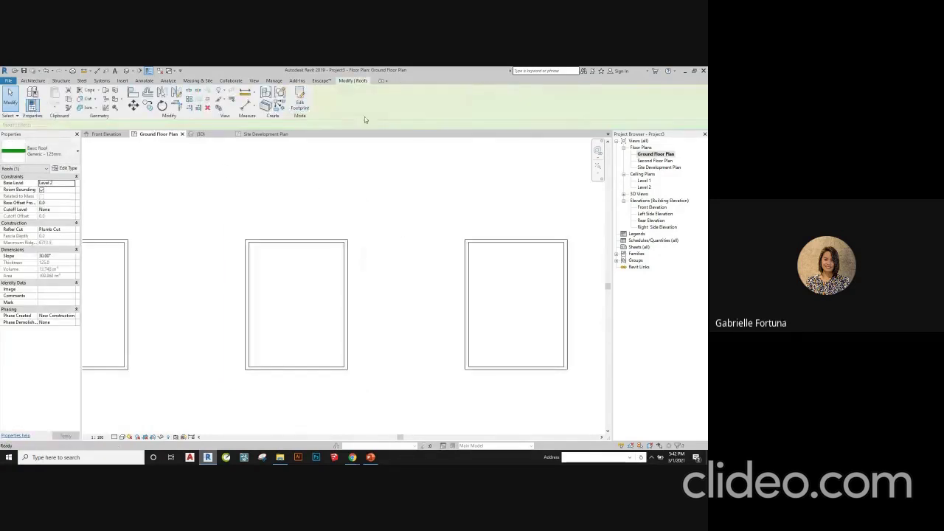
- In 3D, change the middle building's new roof to the Generic - 400mm type
left_click(212, 135)
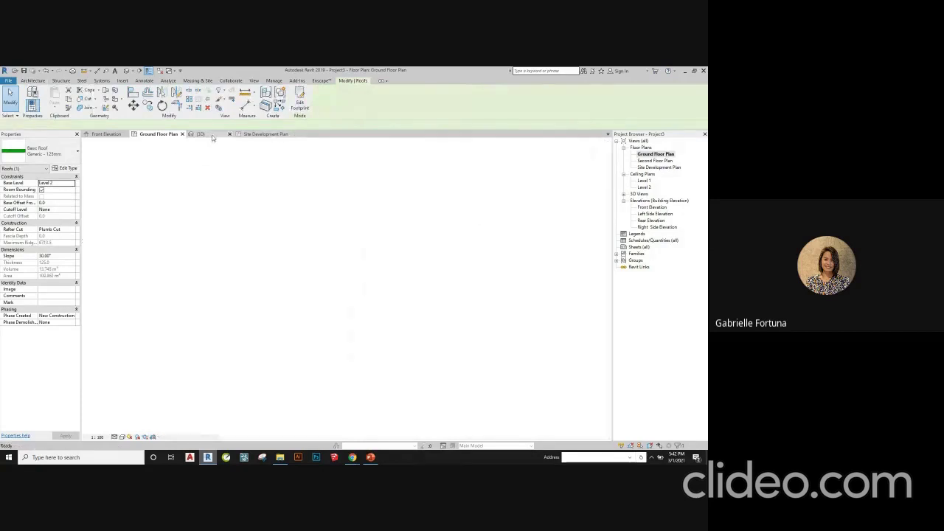
scroll(229, 255, "down", 2)
scroll(229, 255, "up", 4)
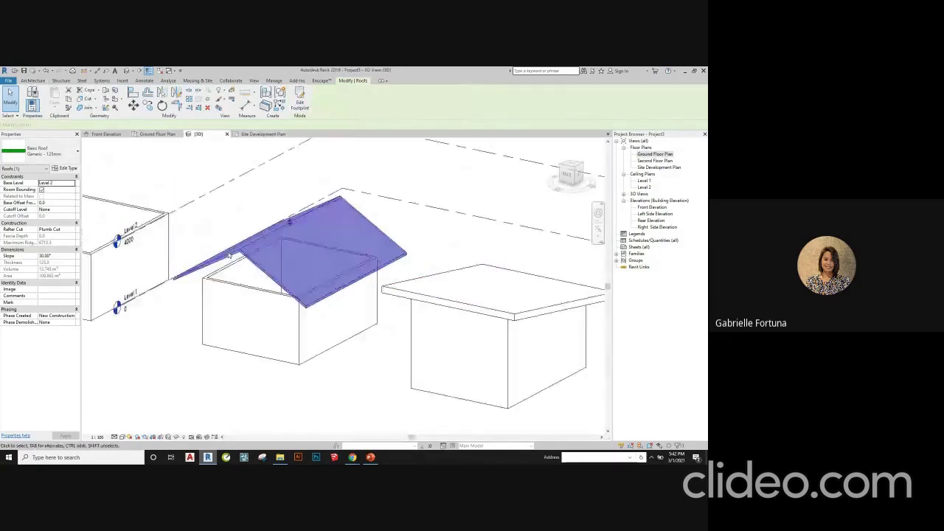
middle_click_drag(228, 256, 140, 247, "shift")
left_click(44, 152)
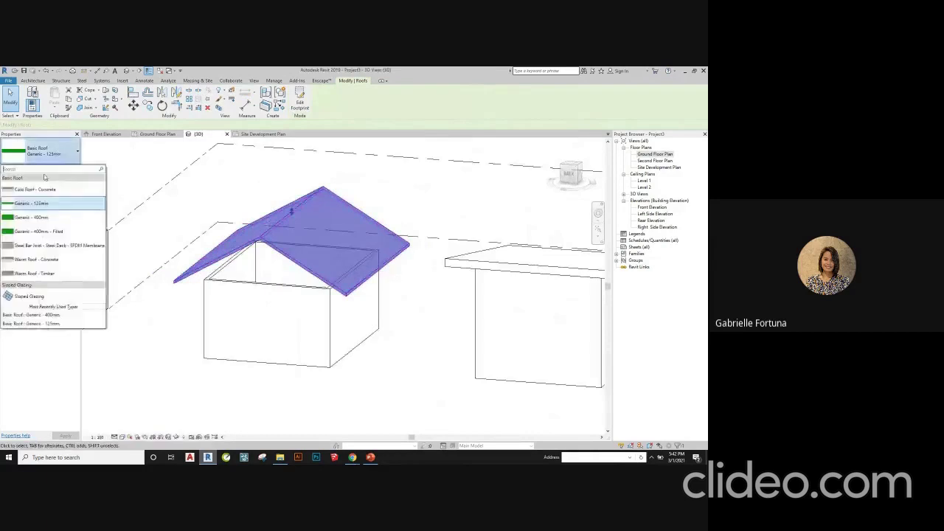
left_click(31, 217)
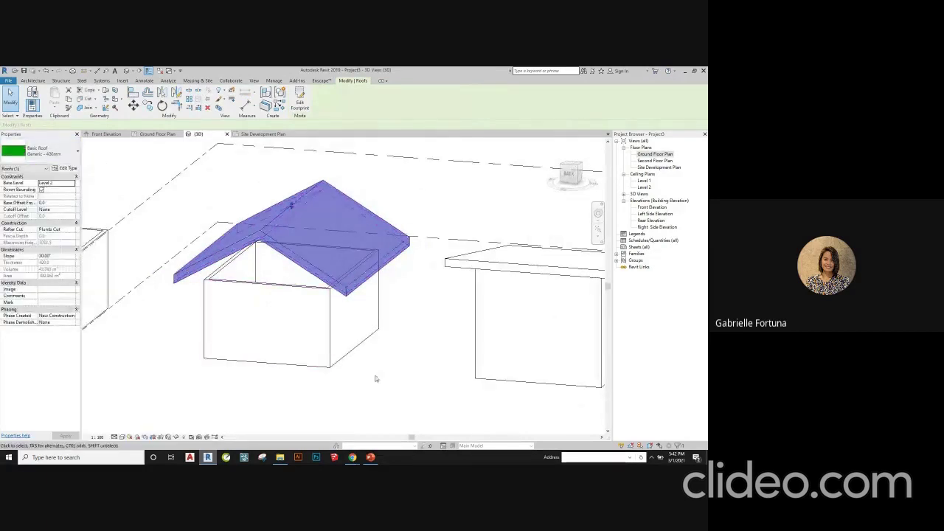
left_click(331, 402)
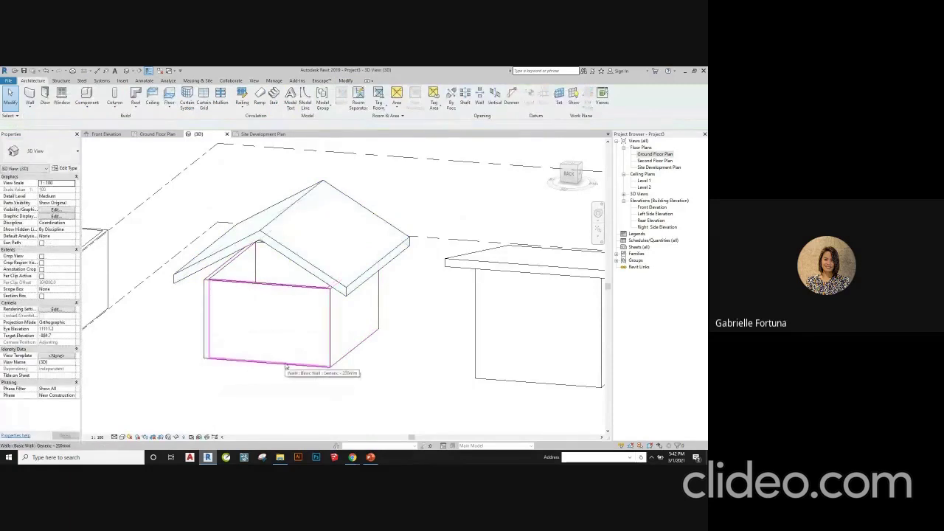
- Attach the middle building's four walls up to its roof, then return to the Ground Floor Plan
key("Tab")
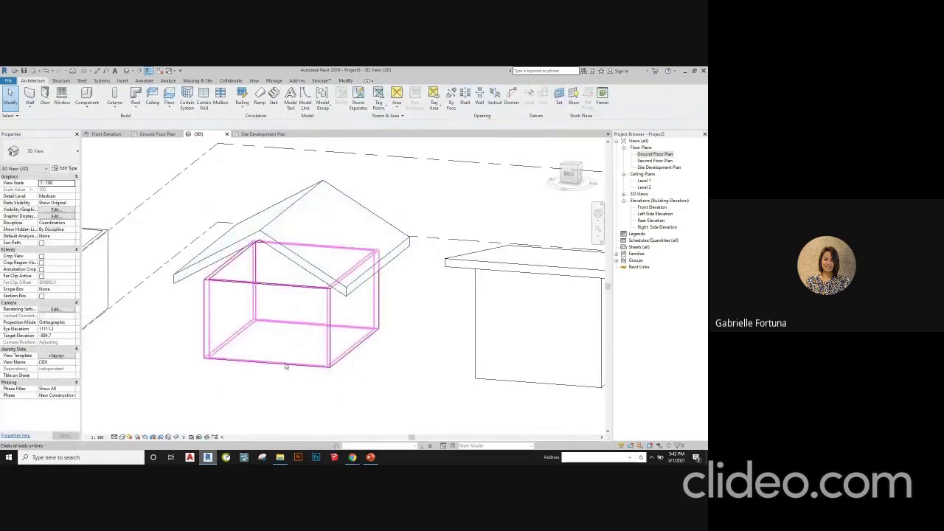
left_click(287, 365)
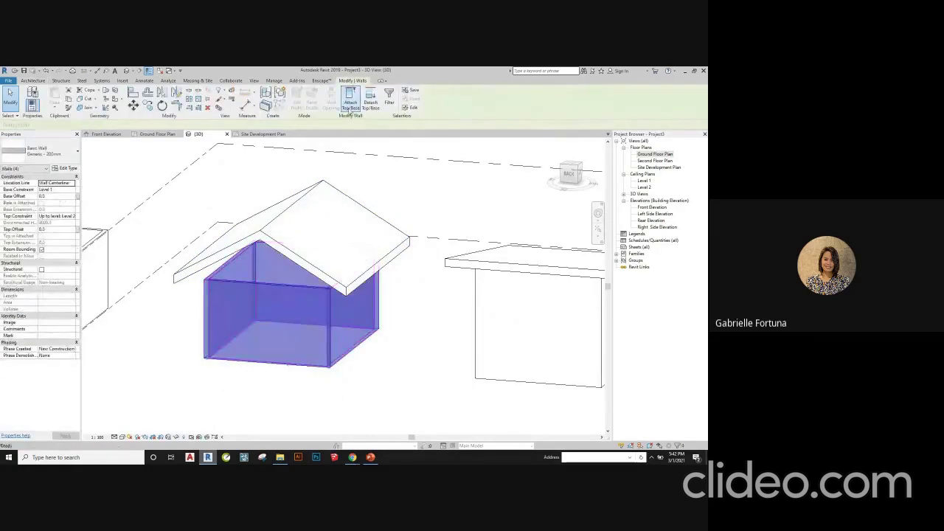
left_click(270, 239)
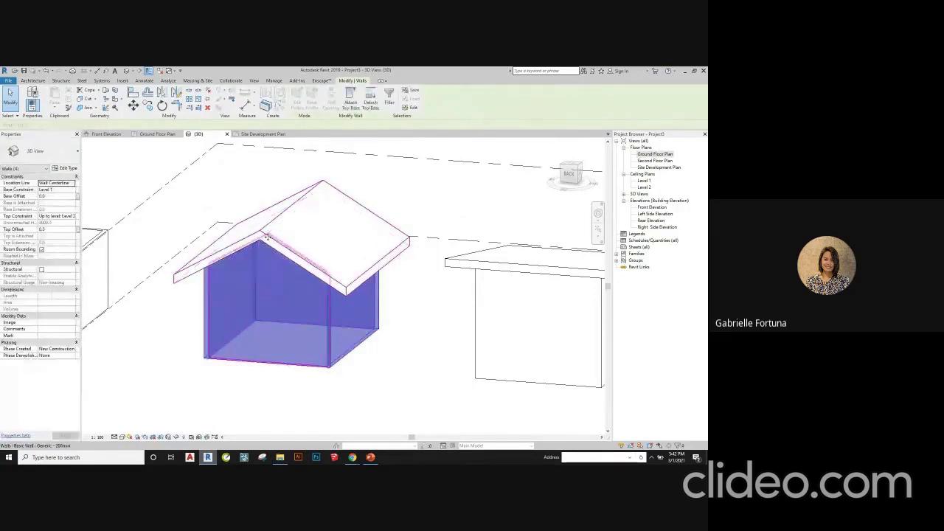
left_click(398, 384)
middle_click_drag(397, 384, 375, 274, "shift")
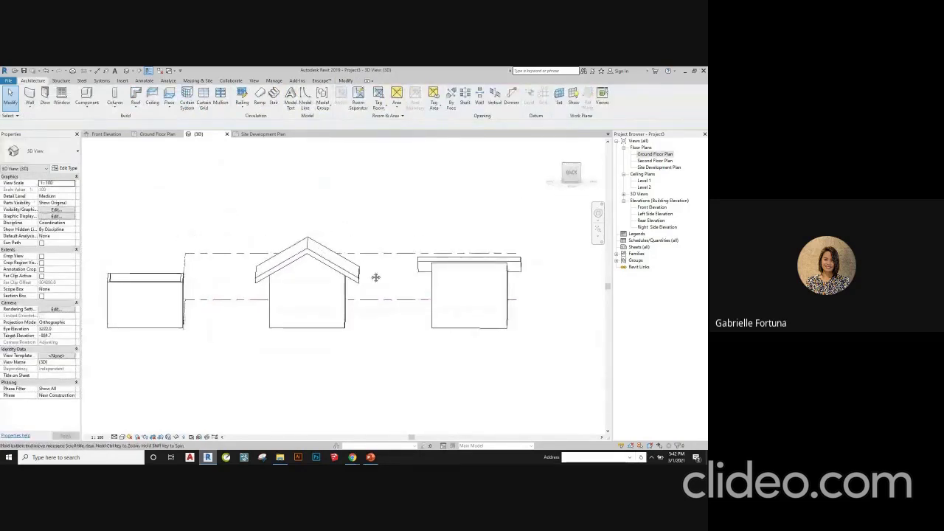
left_click(152, 135)
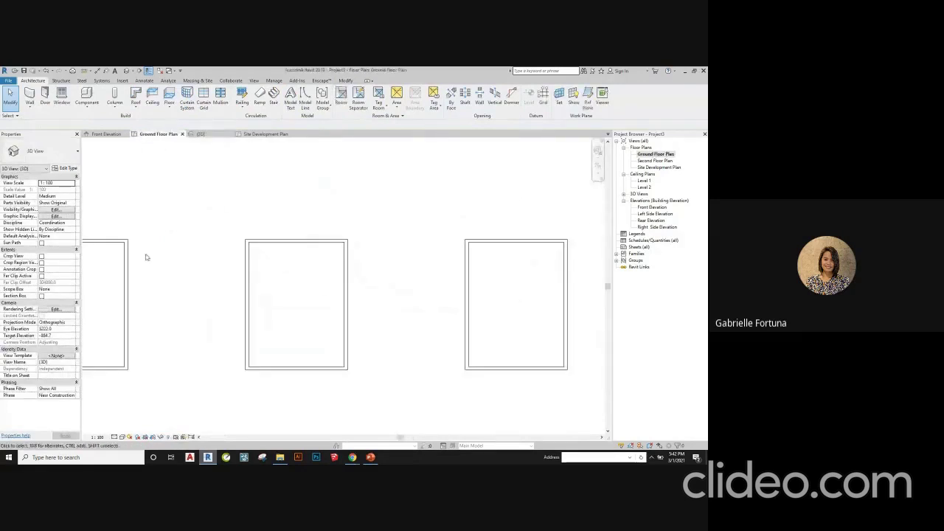
- Sketch a Level 2 footprint roof around the third house as a 1200-offset rectangle and finish it
scroll(146, 257, "down", 3)
scroll(146, 256, "up", 3)
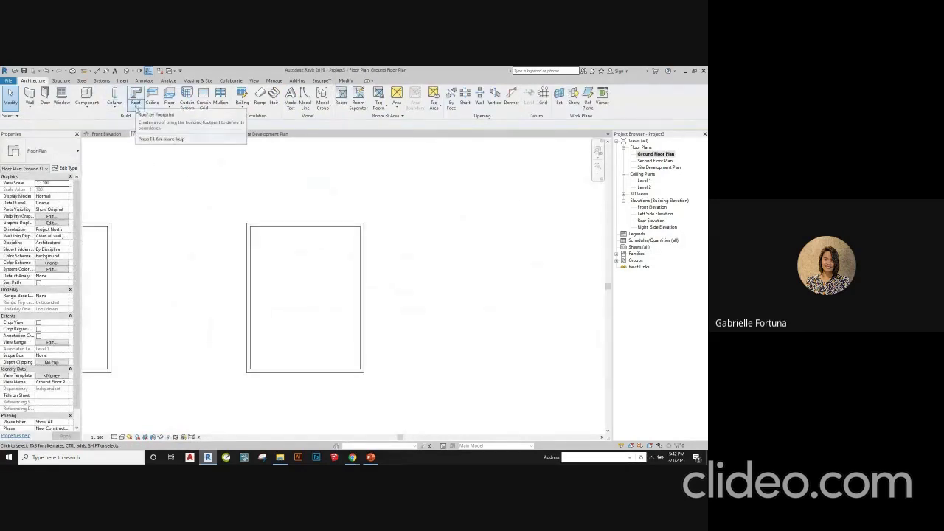
left_click(136, 109)
left_click(154, 120)
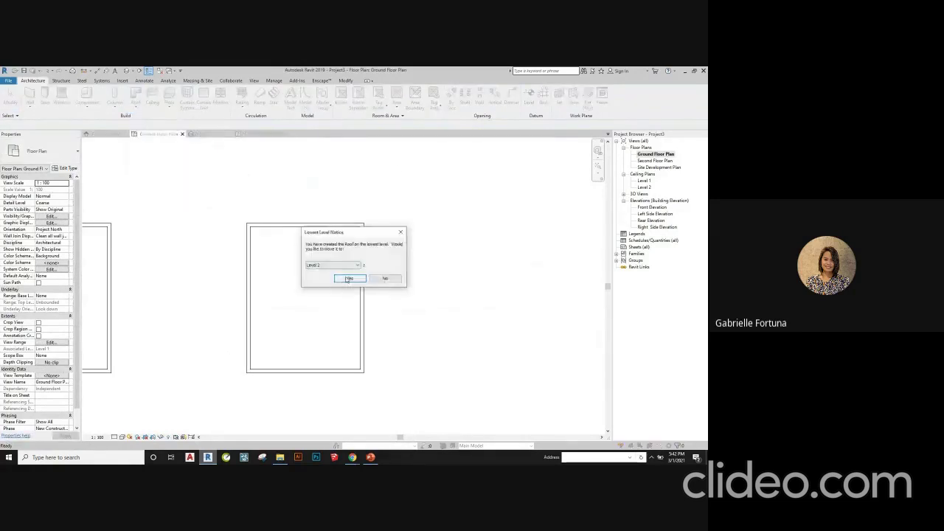
left_click(352, 282)
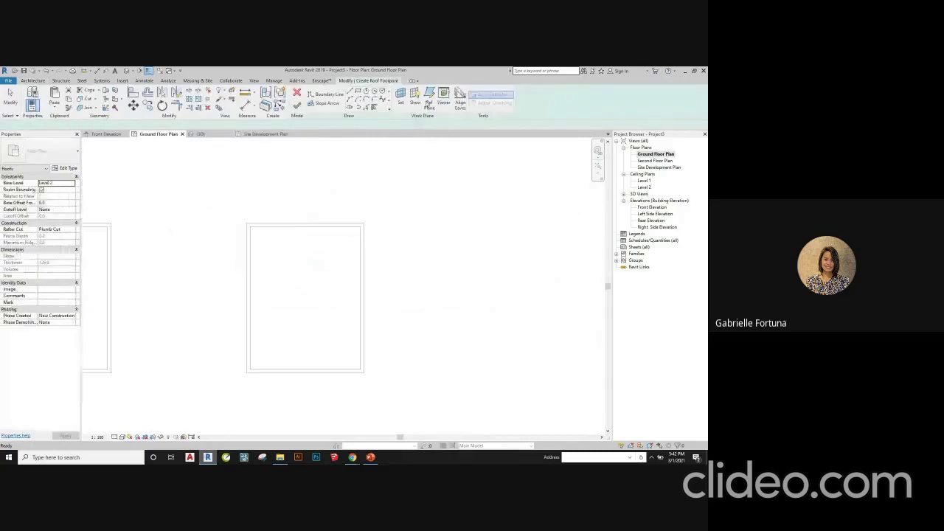
left_click(248, 224)
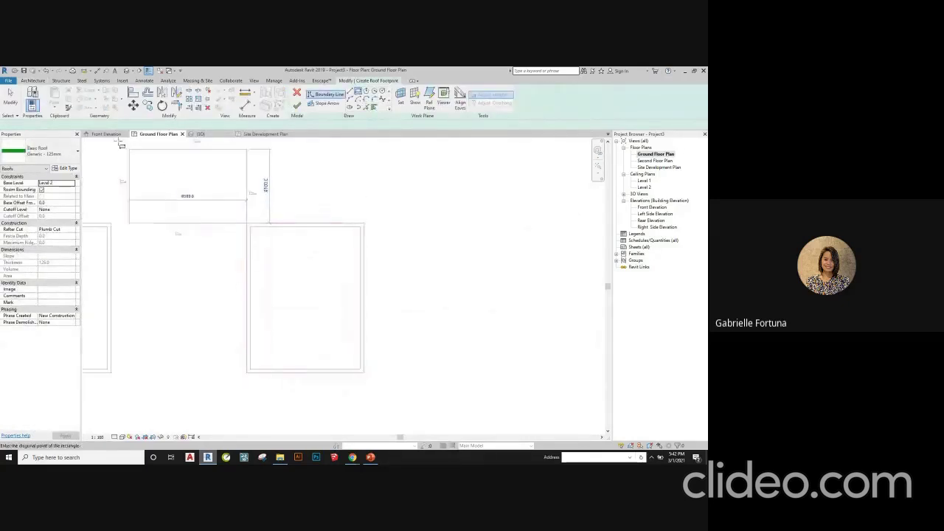
key("Escape")
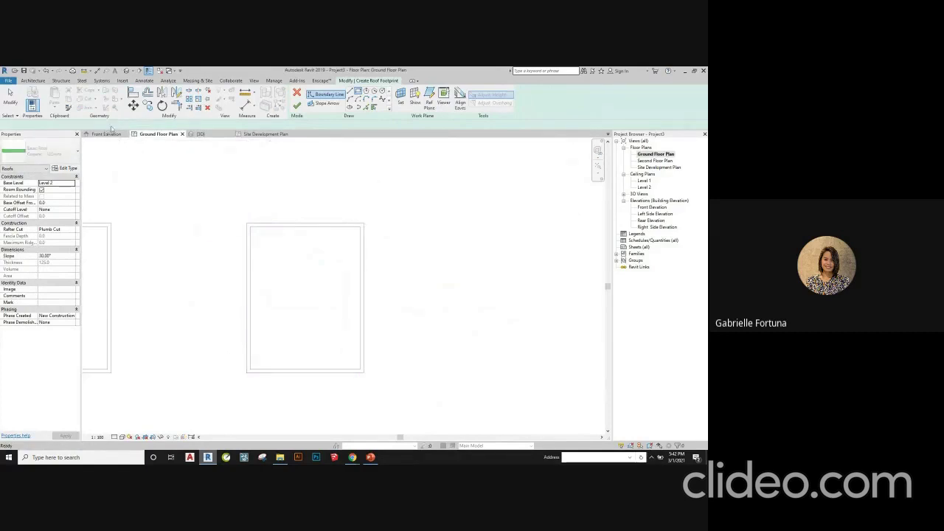
key("Return")
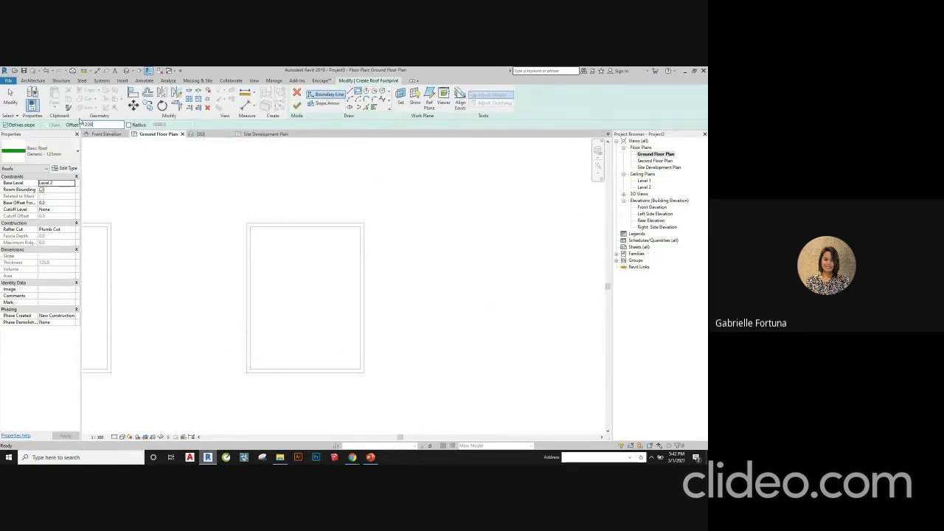
left_click(247, 223)
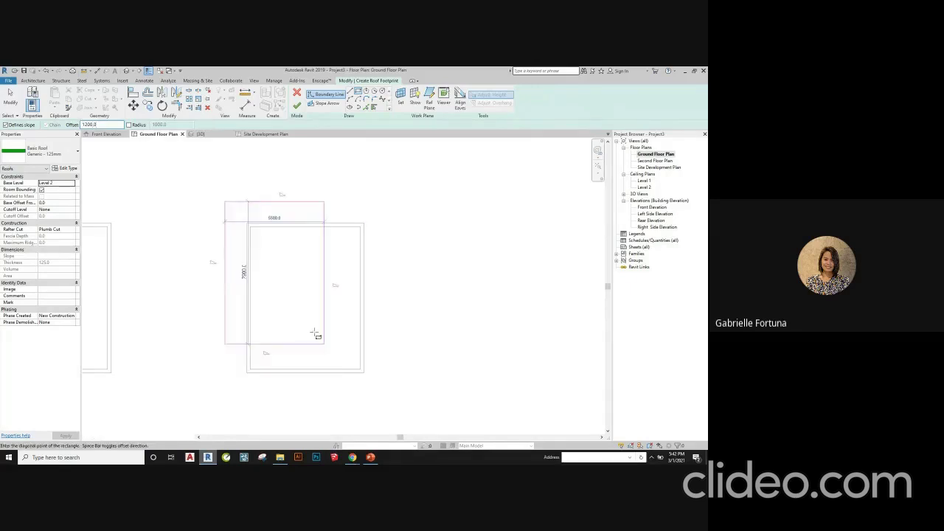
left_click(364, 374)
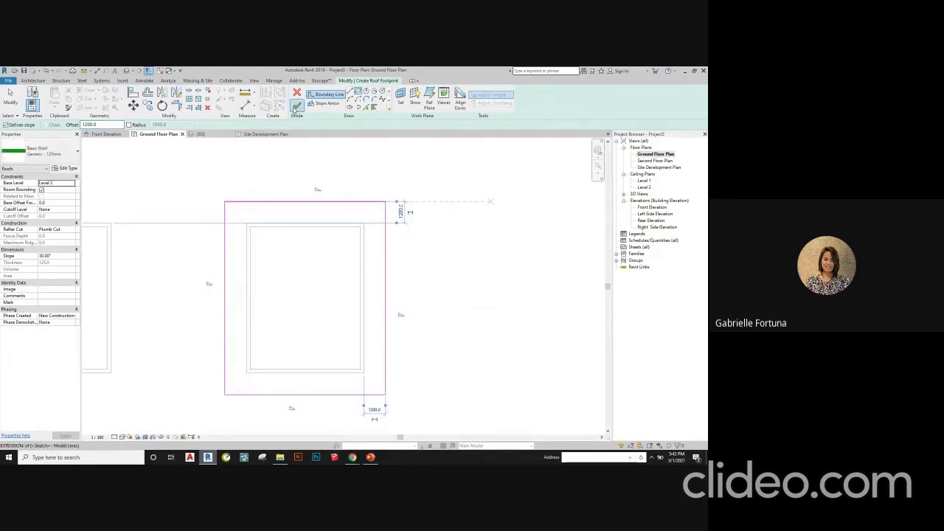
left_click(296, 108)
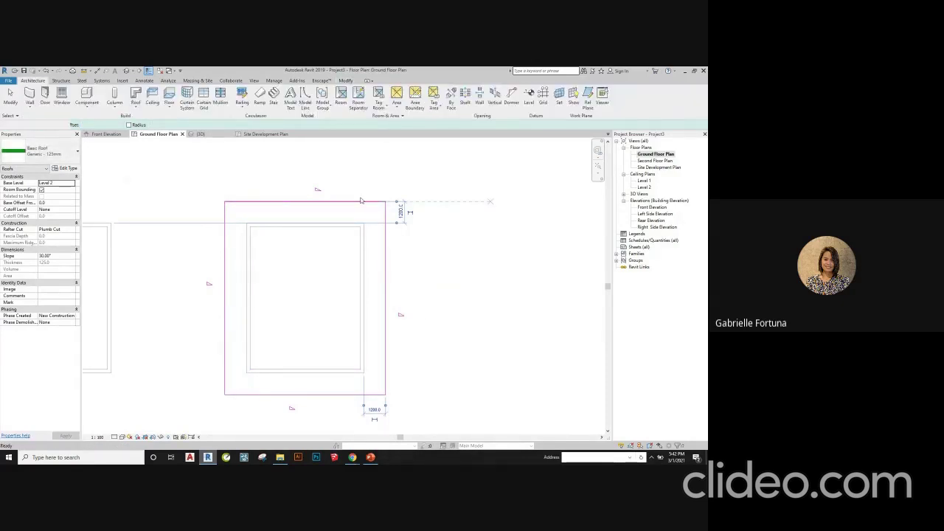
- Switch to the 3D view and orbit to see the three houses at an angle
left_click(204, 136)
key("Escape")
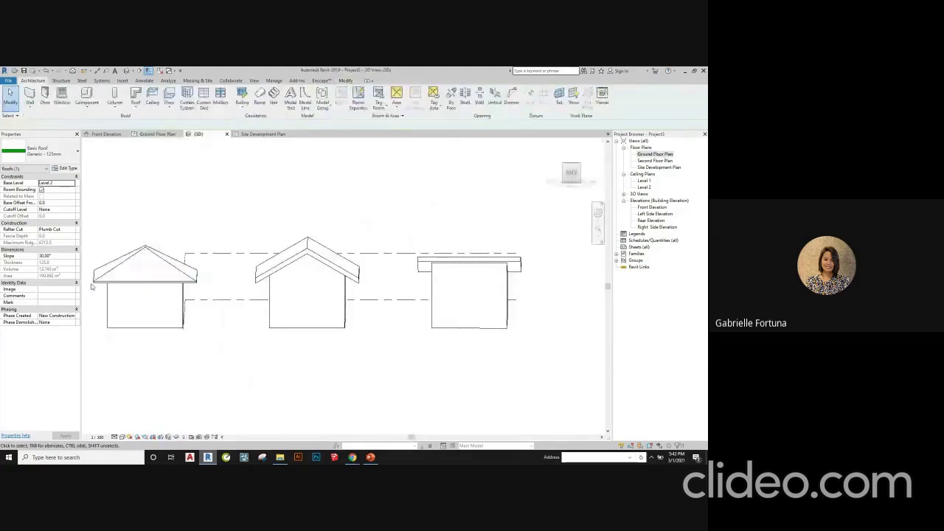
scroll(96, 287, "up", 3)
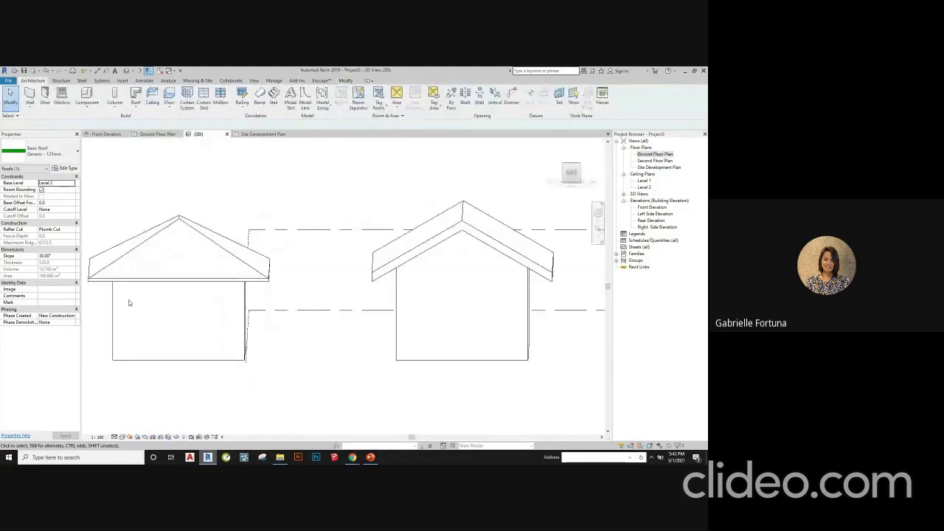
scroll(192, 333, "down", 2)
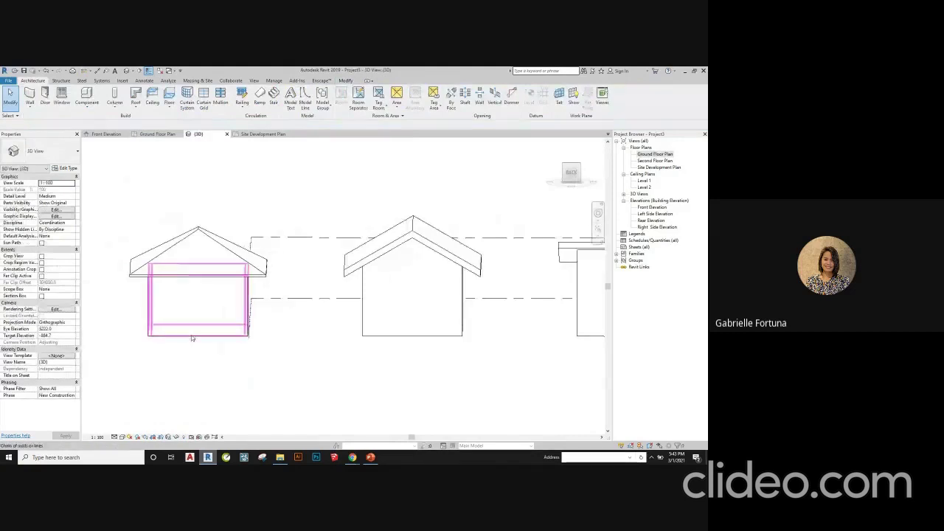
left_click(192, 338)
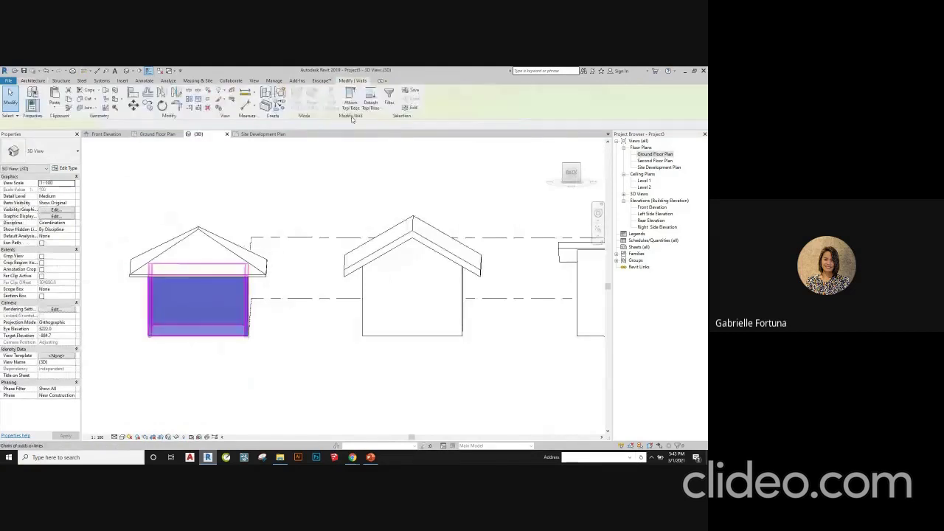
left_click(175, 247, "ctrl")
left_click(170, 210)
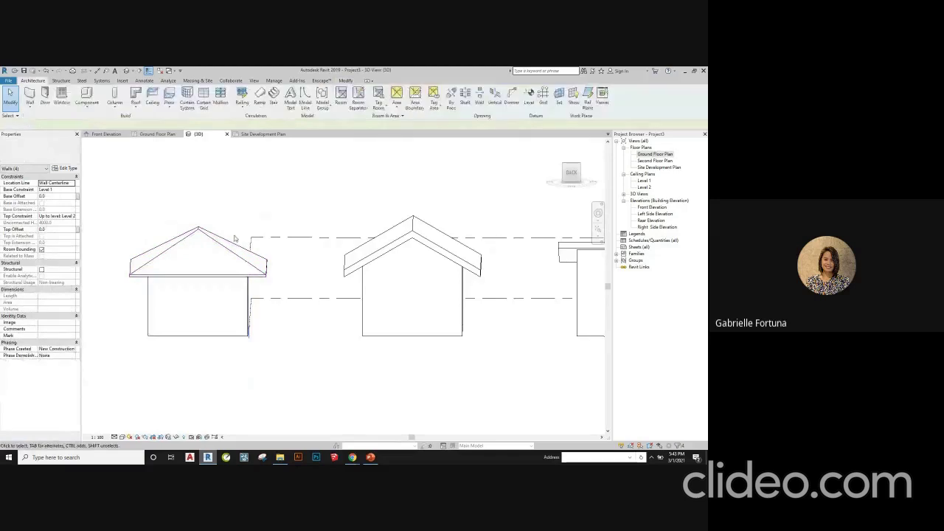
middle_click_drag(169, 209, 329, 285, "shift")
- Change the left house's hip roof to the Generic - 400mm type
left_click(222, 240)
left_click(44, 152)
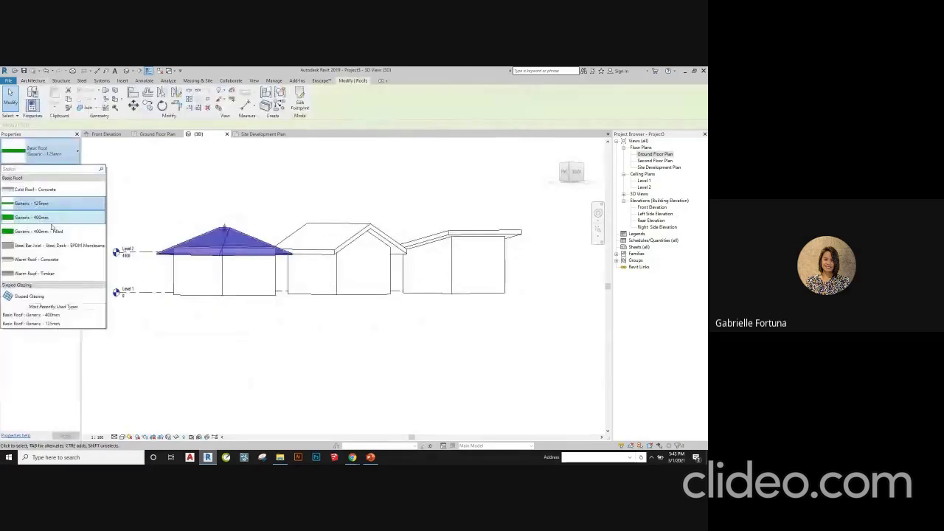
key("Escape")
left_click(85, 216)
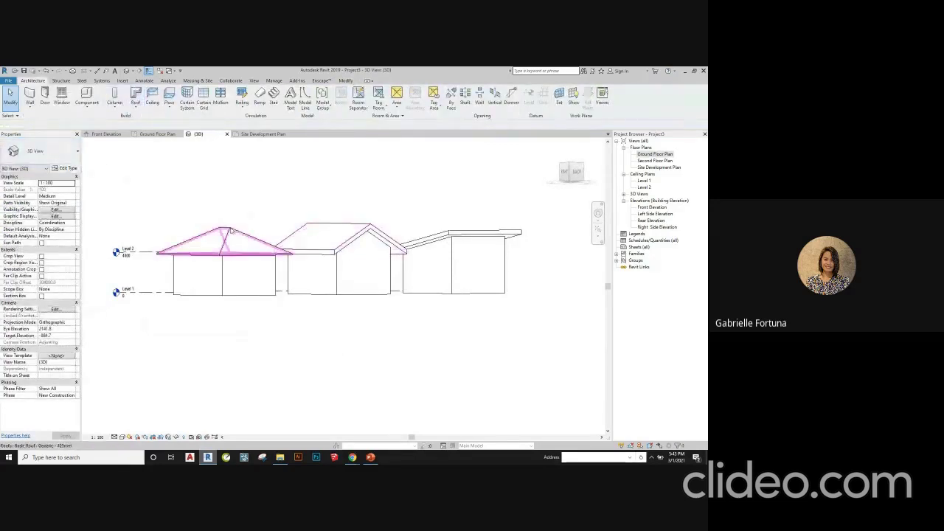
left_click(221, 240)
left_click(44, 151)
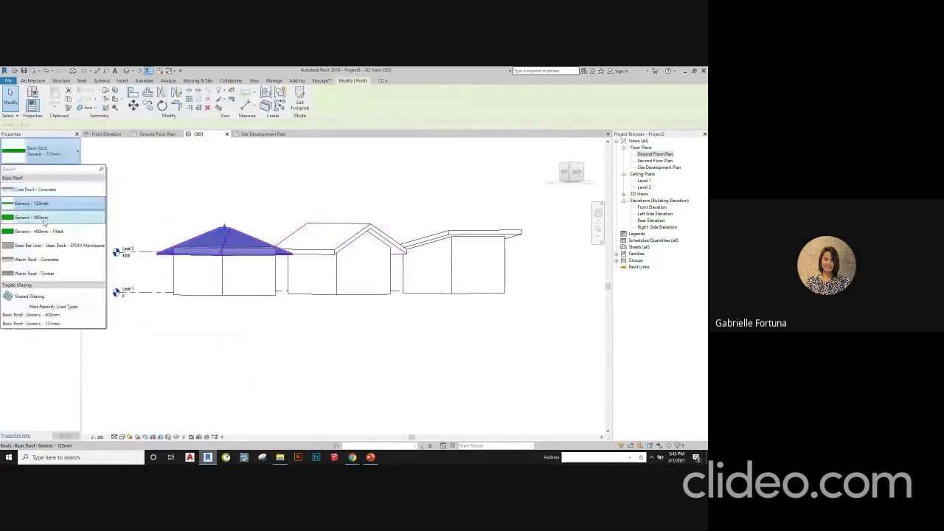
key("Escape")
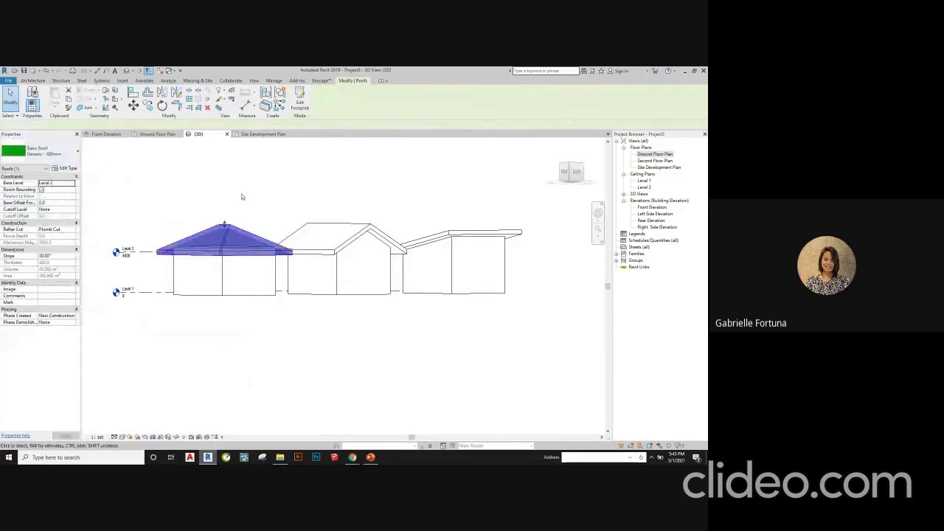
left_click(241, 193)
middle_click_drag(242, 193, 172, 145, "shift")
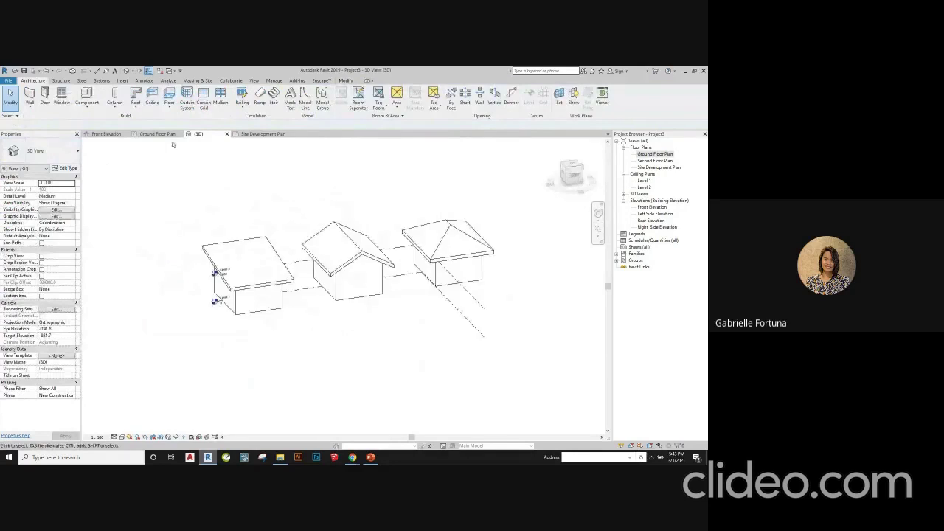
- Copy the walls of all three house outlines (CO) to a second row below the originals
left_click(157, 134)
left_click_drag(211, 205, 411, 254)
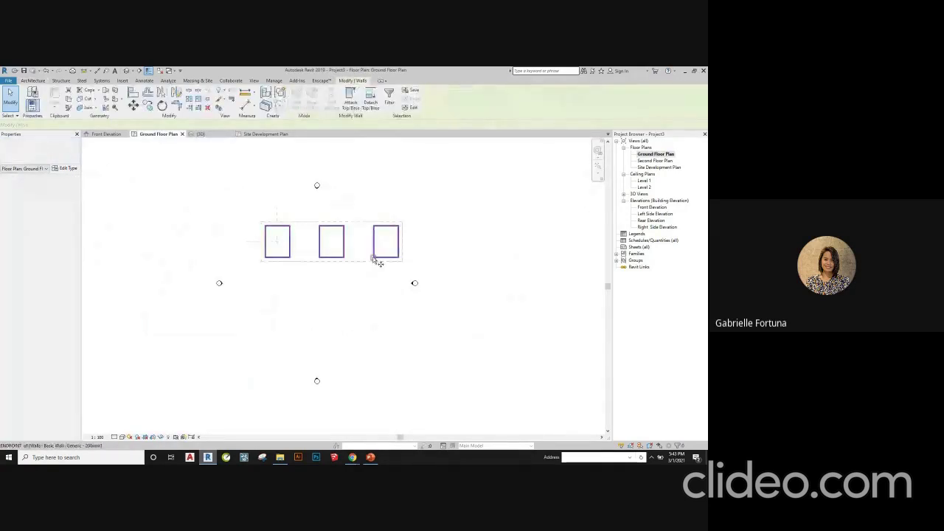
key("c")
key("o")
left_click(376, 260)
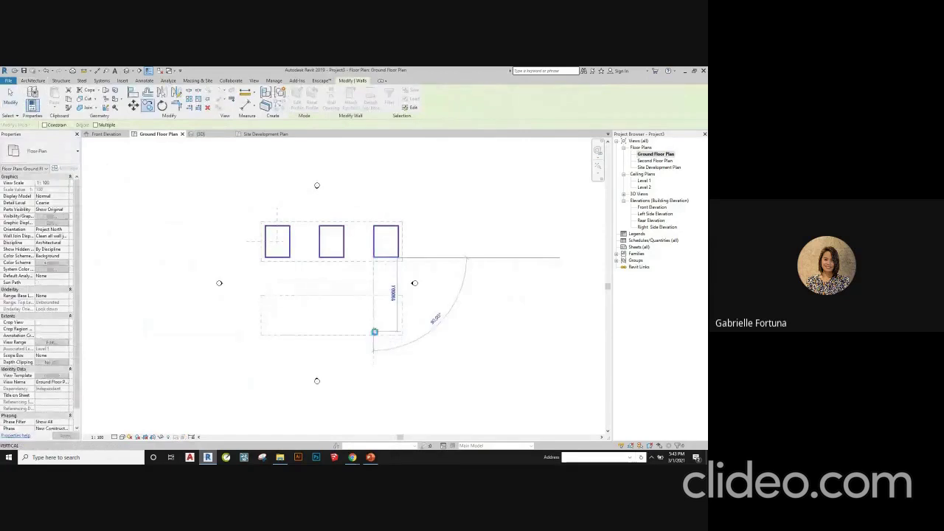
left_click(499, 337)
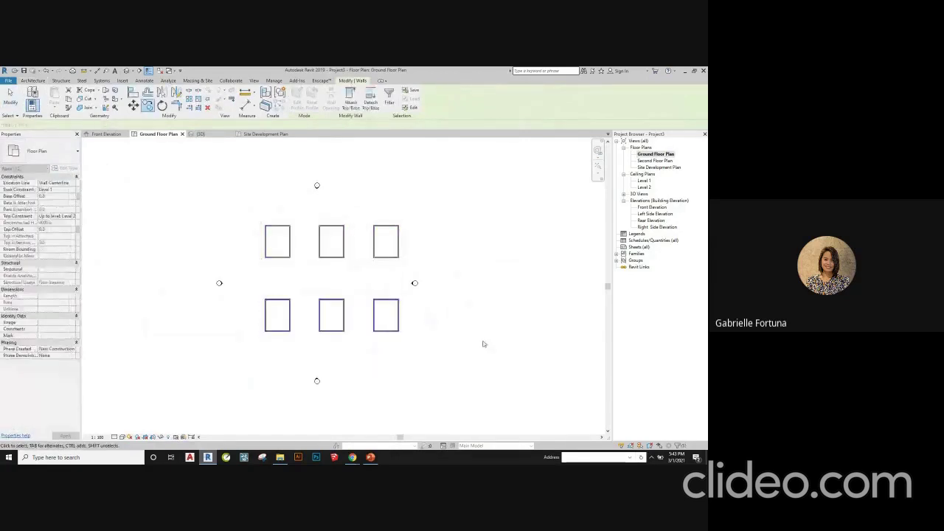
key("Escape")
scroll(413, 307, "up", 3)
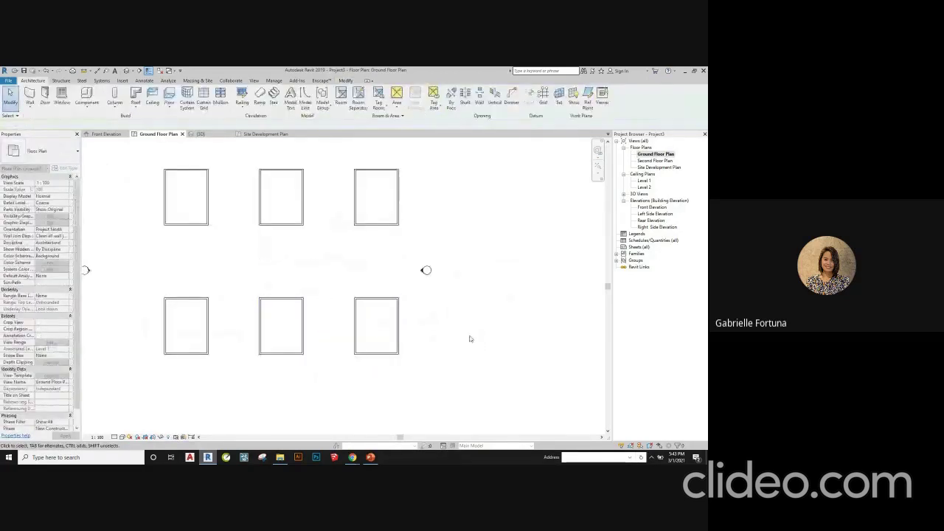
- Check the Site Development Plan, then come back to the Ground Floor Plan
left_click(263, 134)
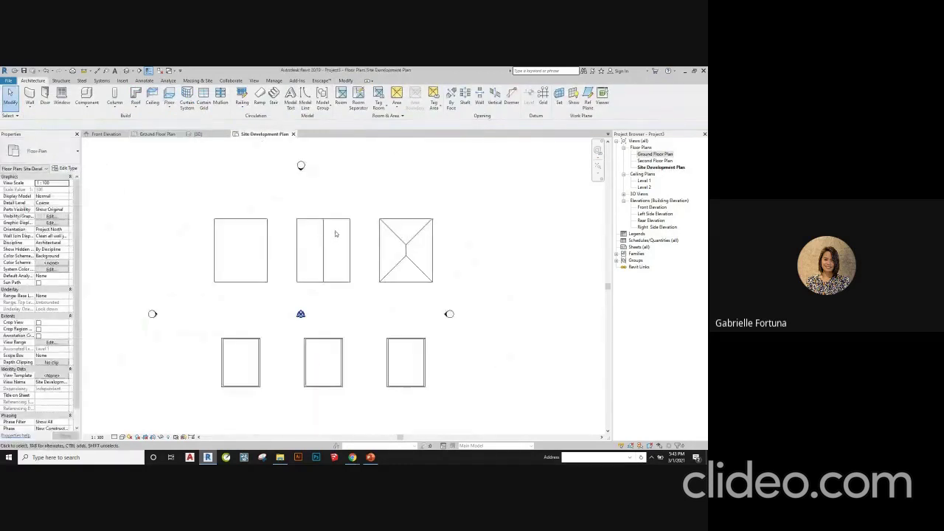
left_click(147, 134)
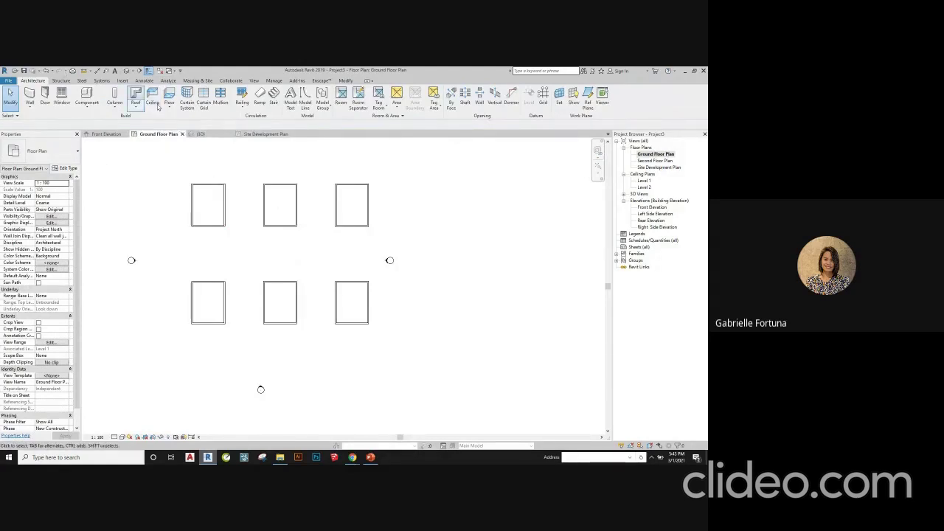
scroll(195, 297, "up", 4)
- Draw three chained walls (WA) forming a small rectangular room off the lower-left house's left wall
key("w")
key("a")
left_click(205, 287)
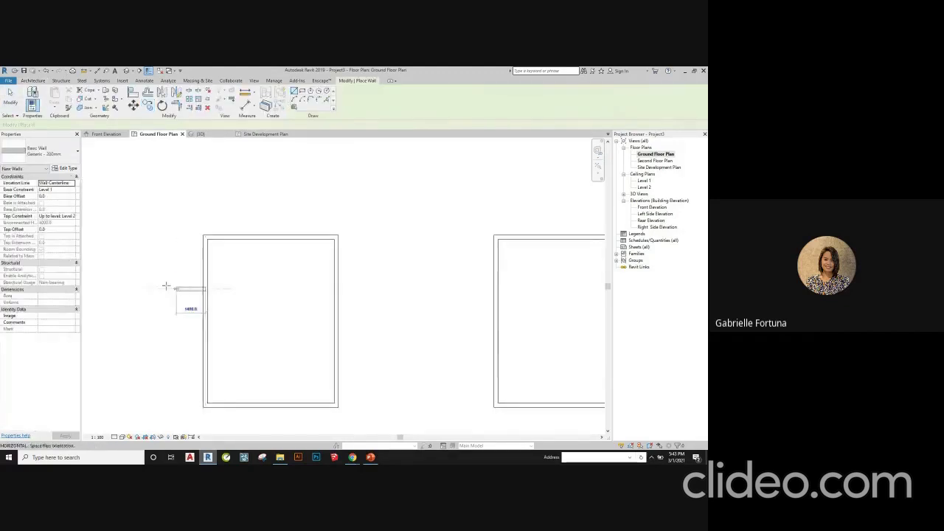
left_click(157, 288)
left_click(157, 355)
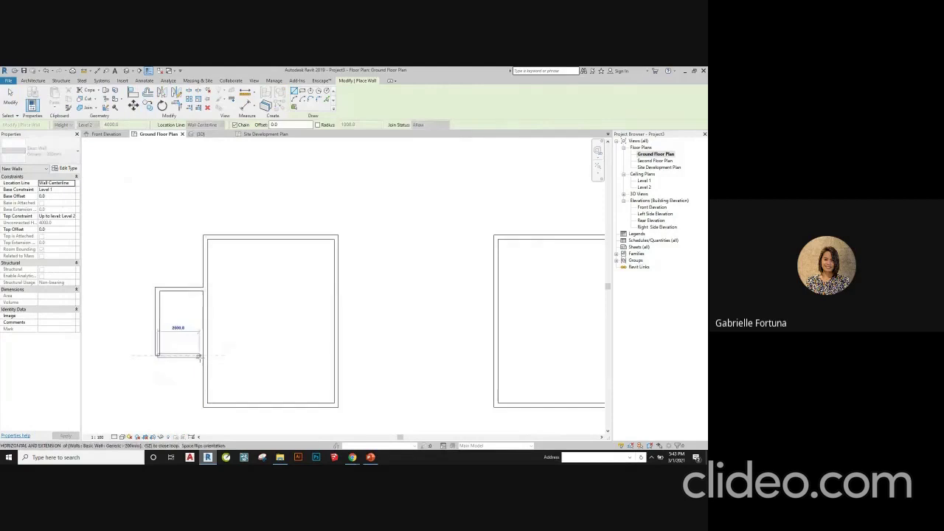
left_click(203, 355)
key("Escape")
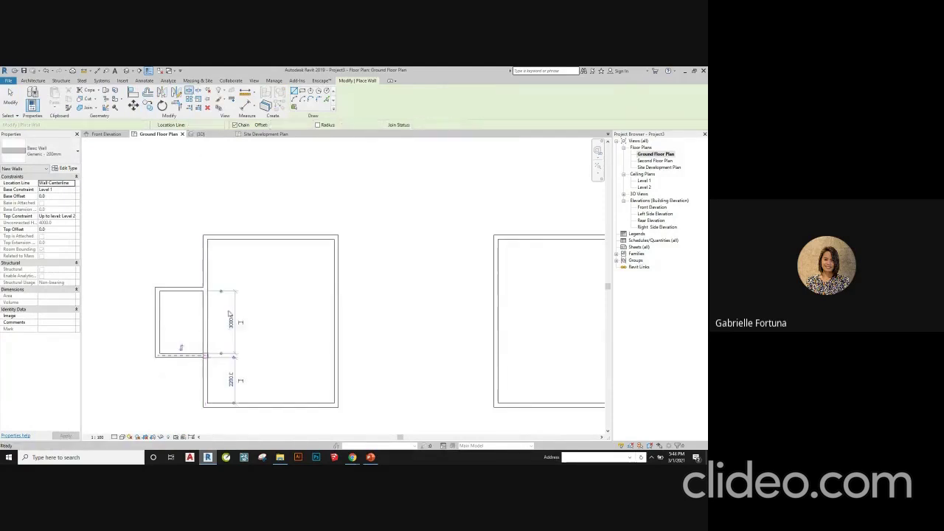
key("Escape")
- Select the house's left wall, then invoke Trim/Extend with TR
left_click(208, 315)
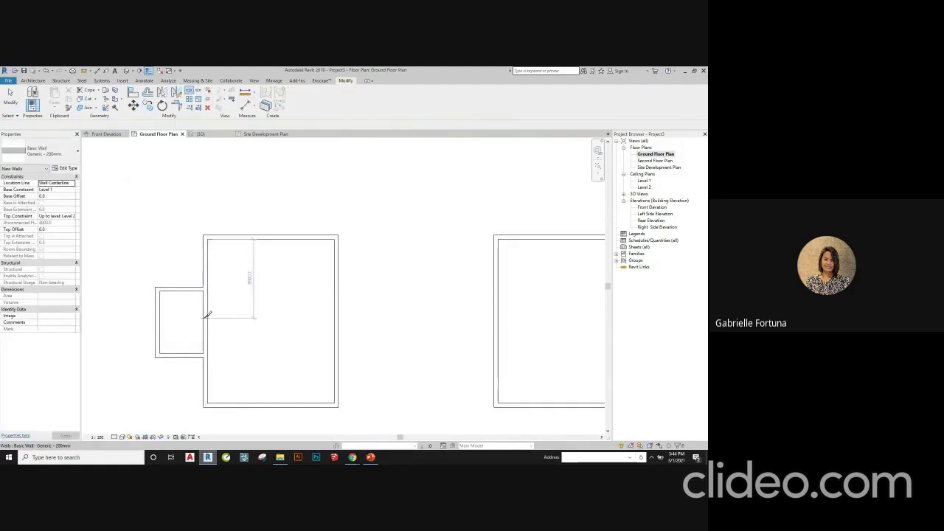
key("Escape")
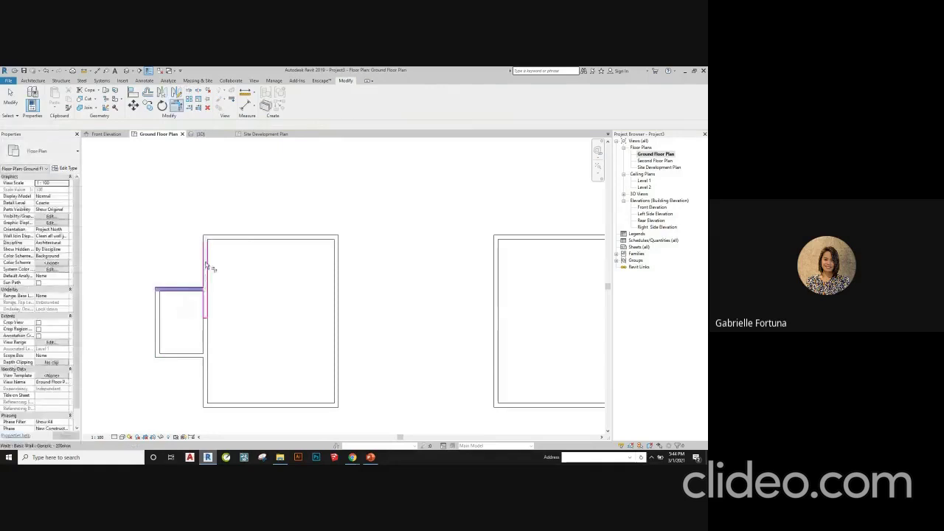
scroll(310, 289, "down", 2)
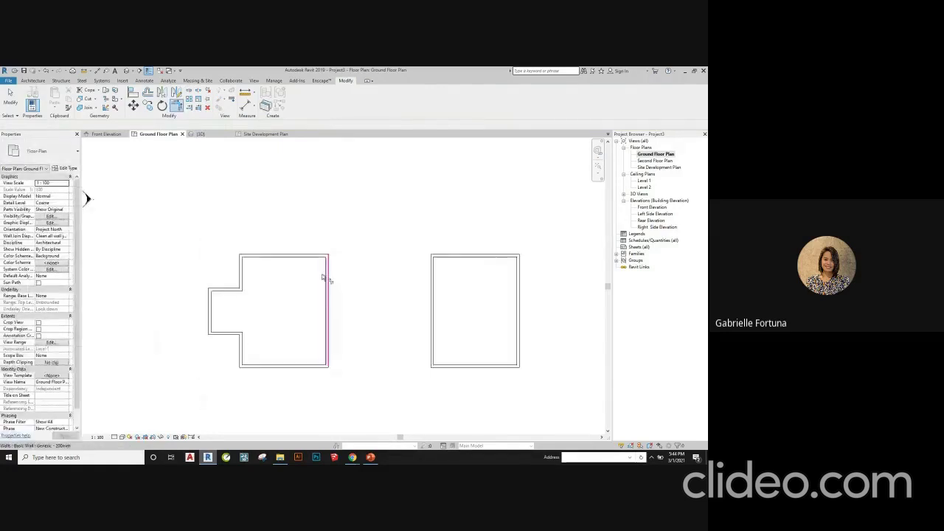
key("t")
key("r")
left_click(32, 80)
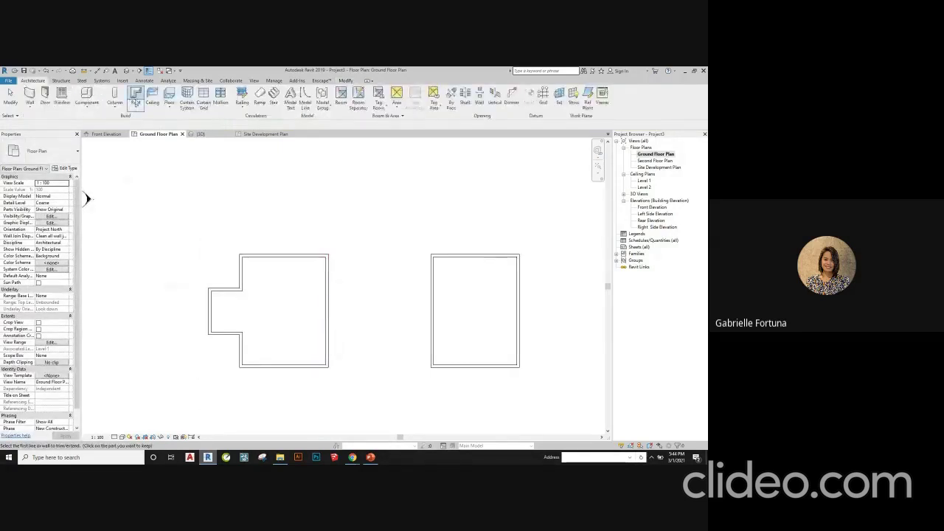
- Start a Level 2 footprint roof and sketch offset rectangles around the house and its west wing
left_click(136, 96)
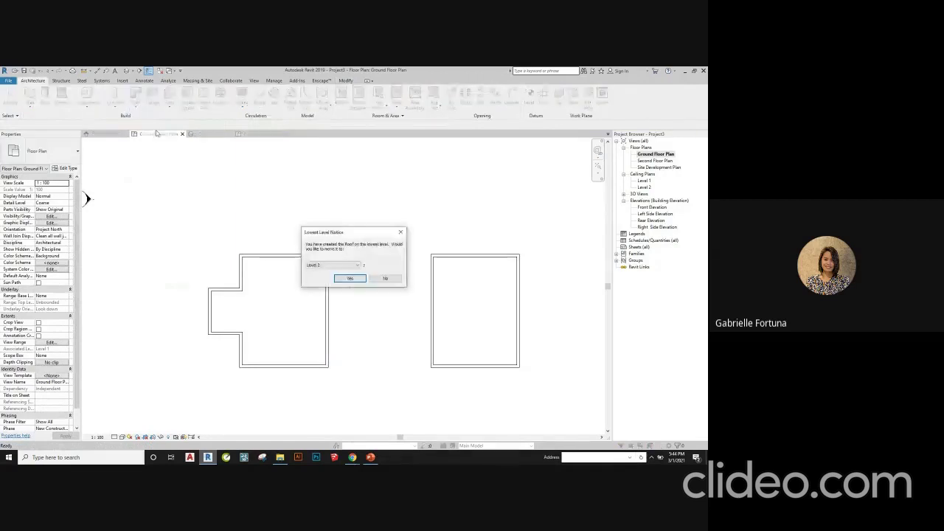
left_click(351, 278)
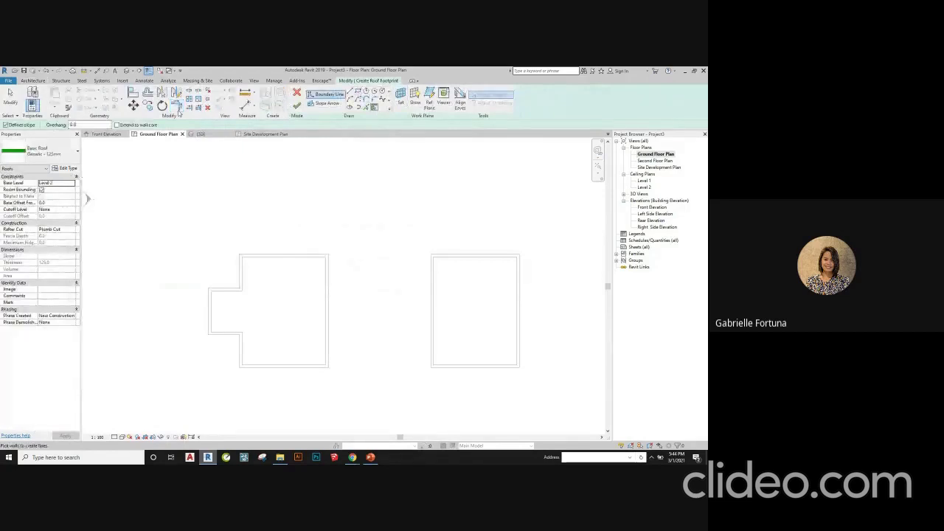
left_click(350, 91)
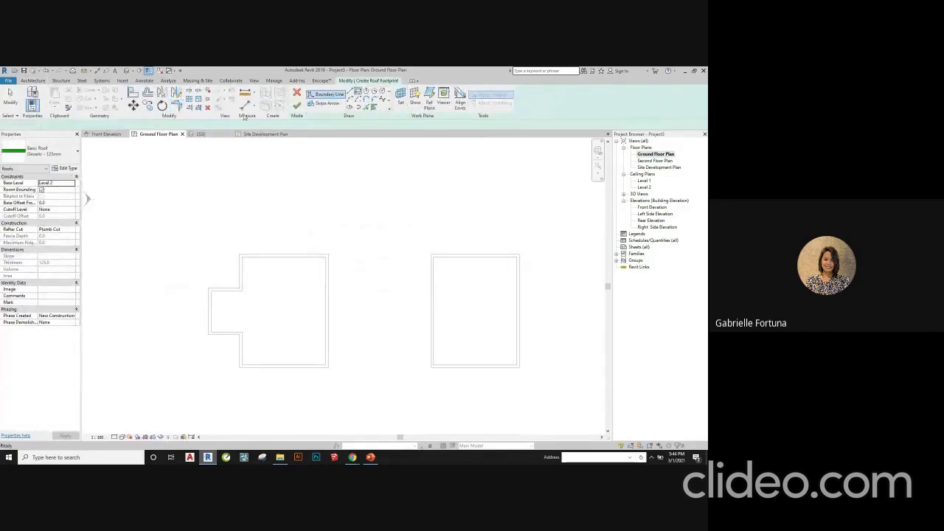
double_click(98, 125)
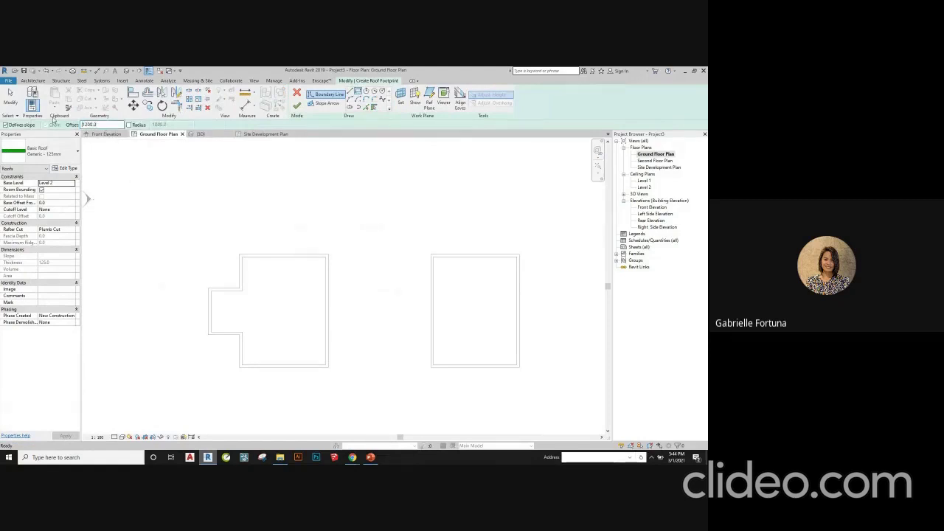
left_click(242, 257)
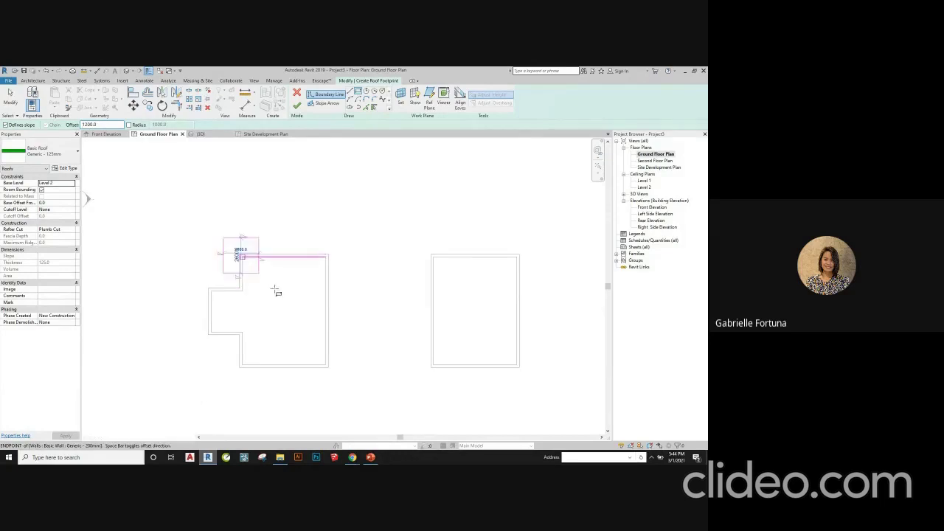
left_click(326, 366)
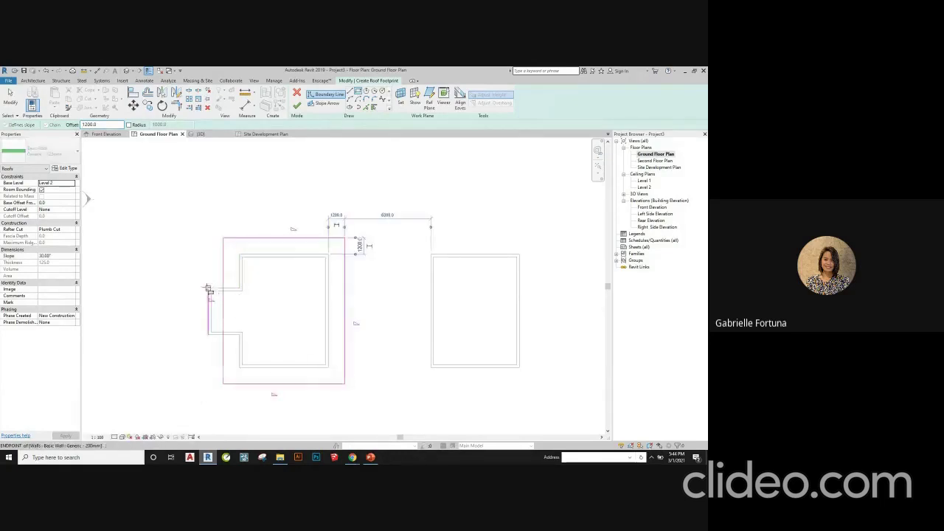
left_click(208, 289)
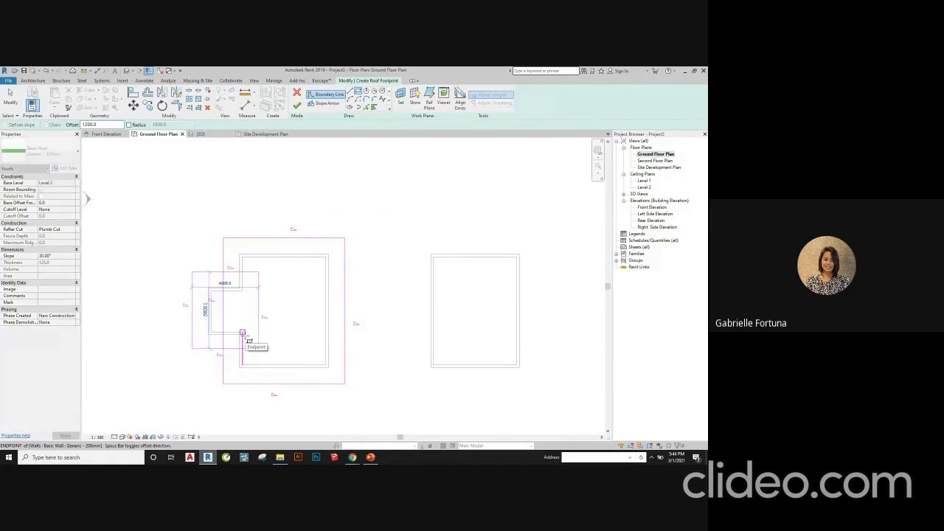
left_click(242, 333)
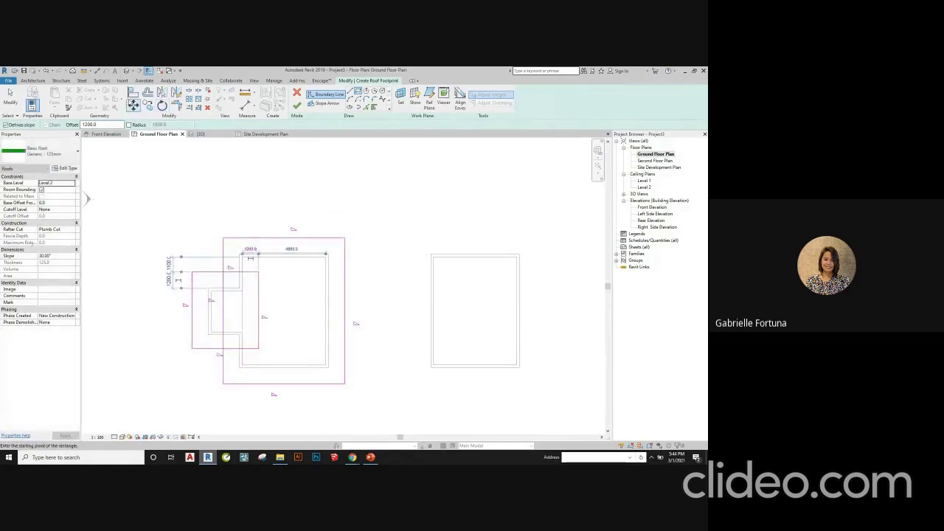
key("Escape")
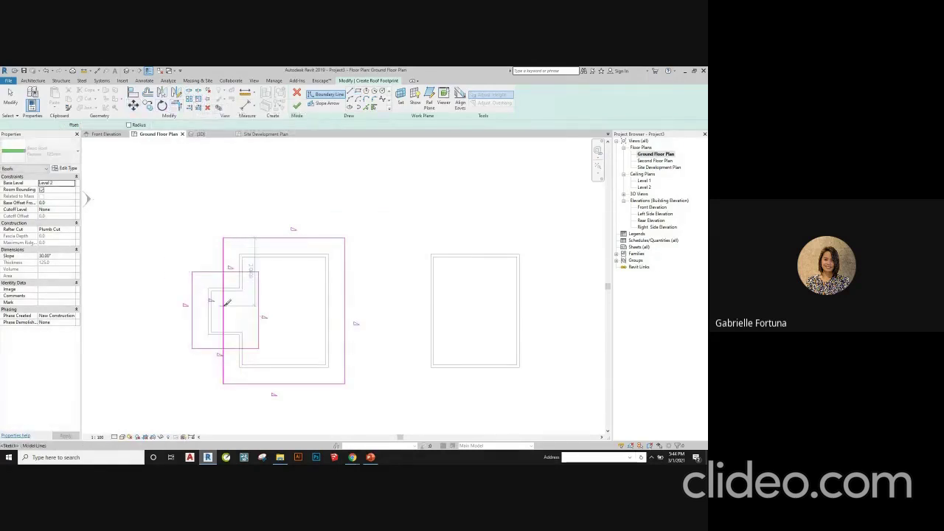
key("Escape")
- Trim the overlapping boundary lines into corners and box-select the leftover inner lines
left_click(228, 302)
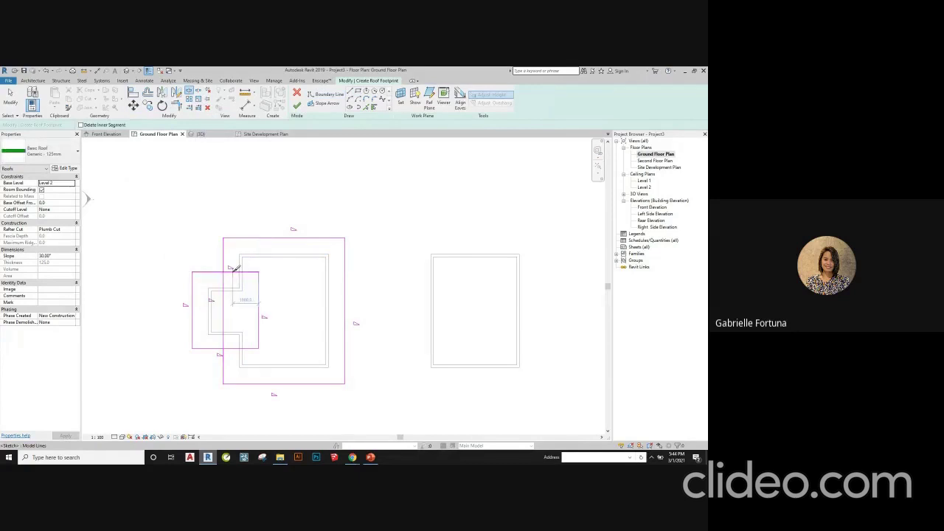
left_click(237, 334)
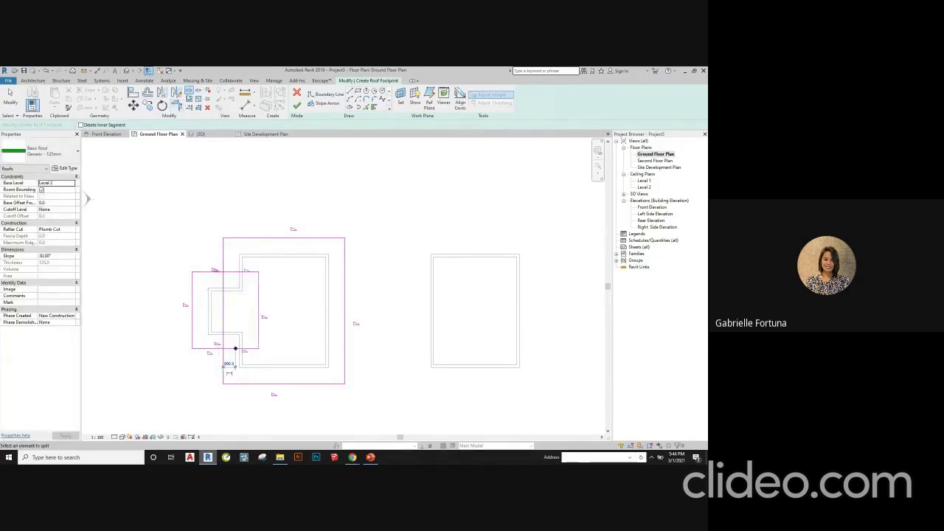
key("t")
key("r")
left_click(226, 354)
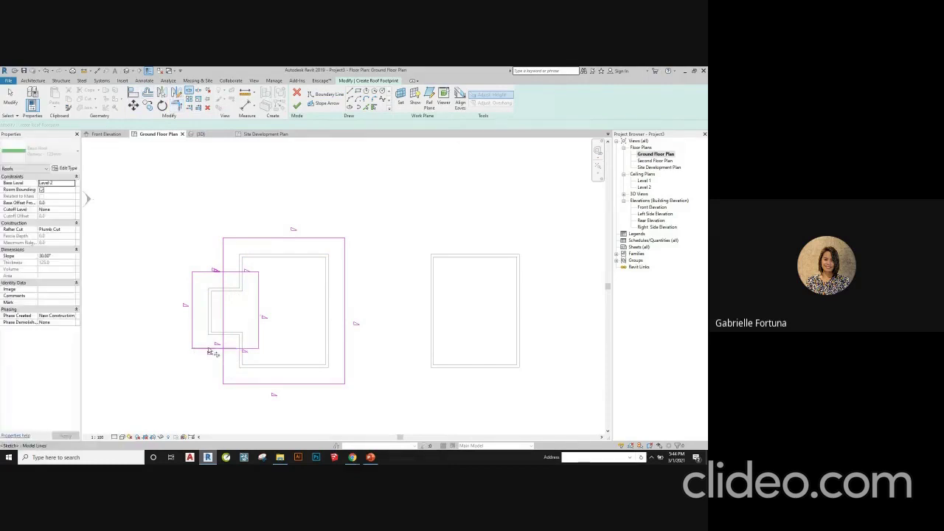
key("Escape")
left_click(204, 272)
left_click(223, 258)
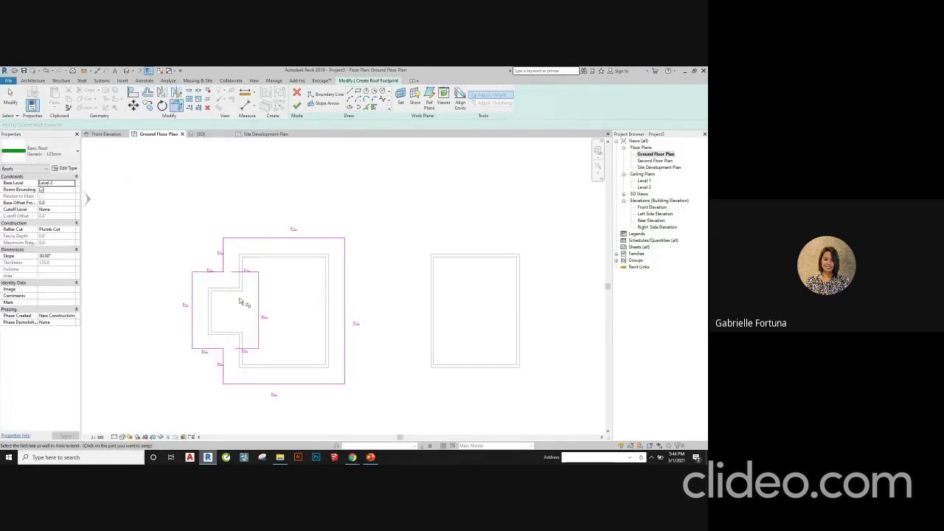
key("Escape")
mouse_move(228, 257)
left_mouse_down()
mouse_move(289, 376)
mouse_move(286, 358)
left_mouse_up()
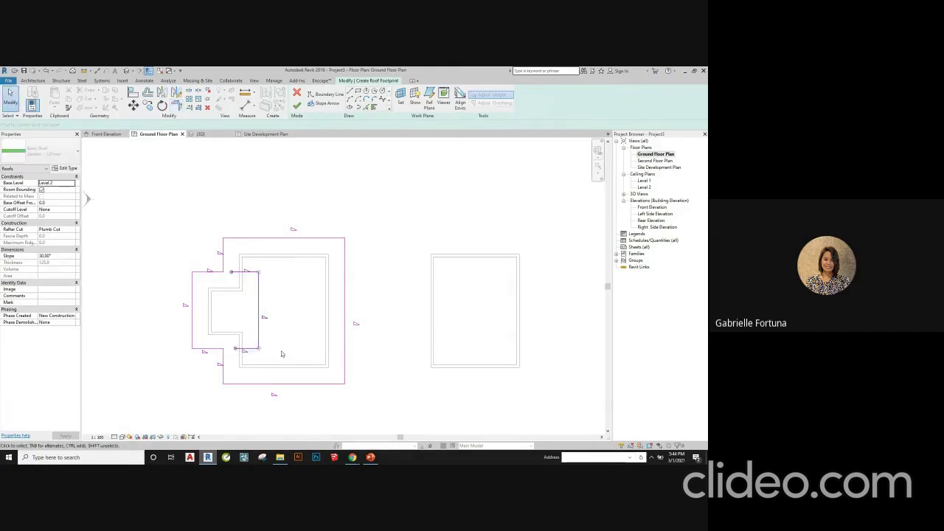
- Delete the inner sketch lines and turn off Defines Slope on five edges, leaving west and east sloping
key("Delete")
key("Escape")
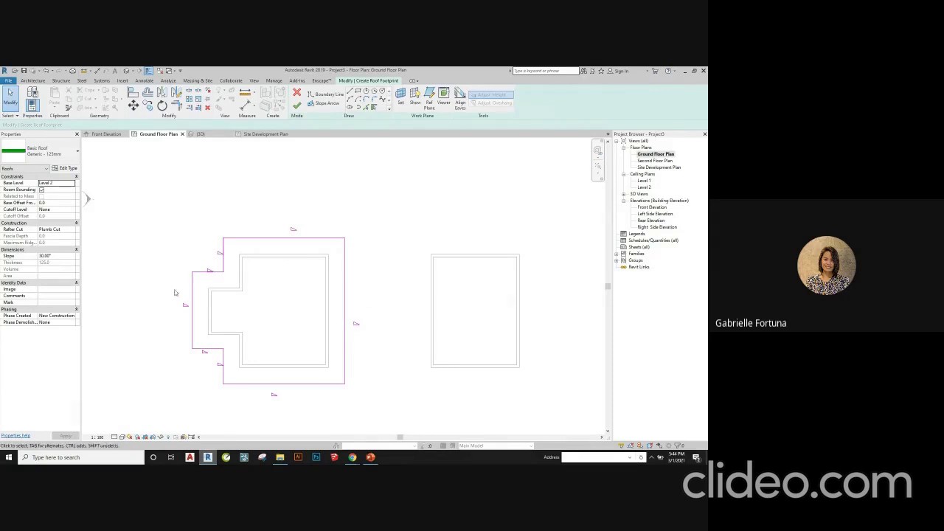
left_click(207, 272)
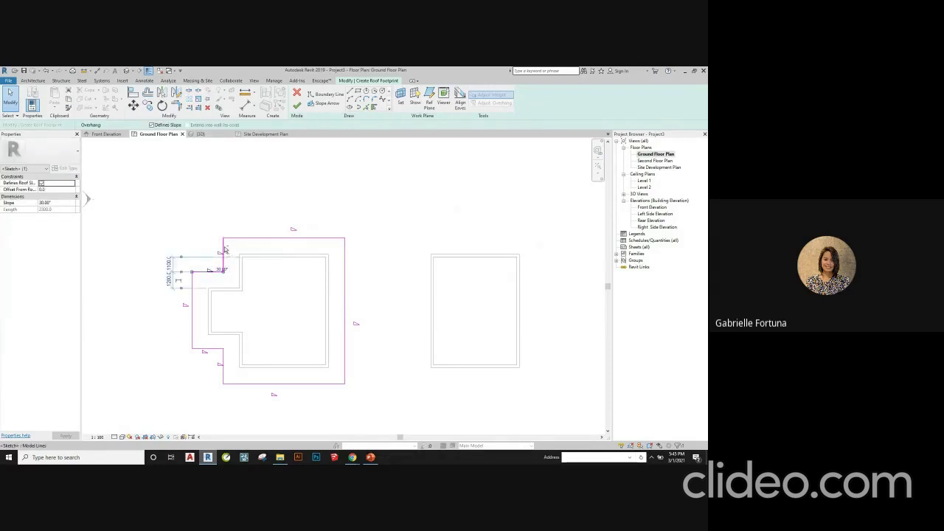
left_click(224, 260, "ctrl")
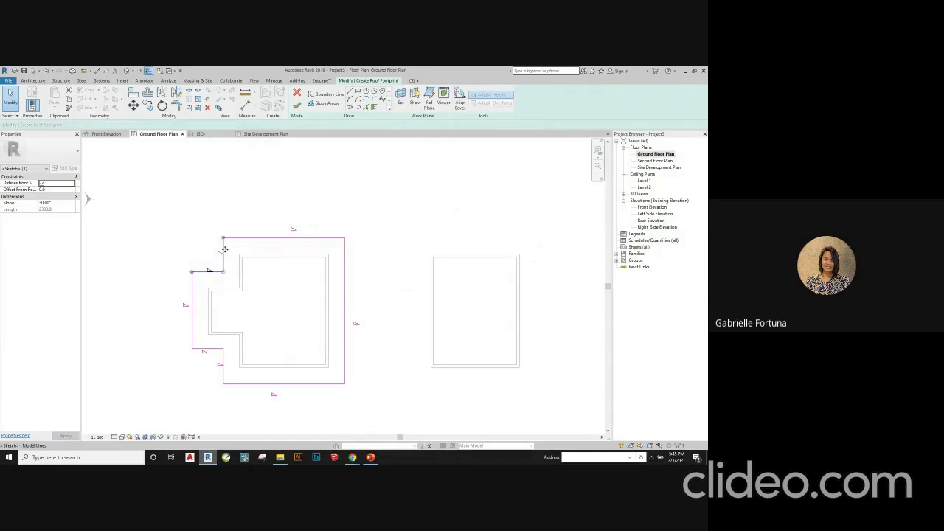
left_click(221, 364, "ctrl")
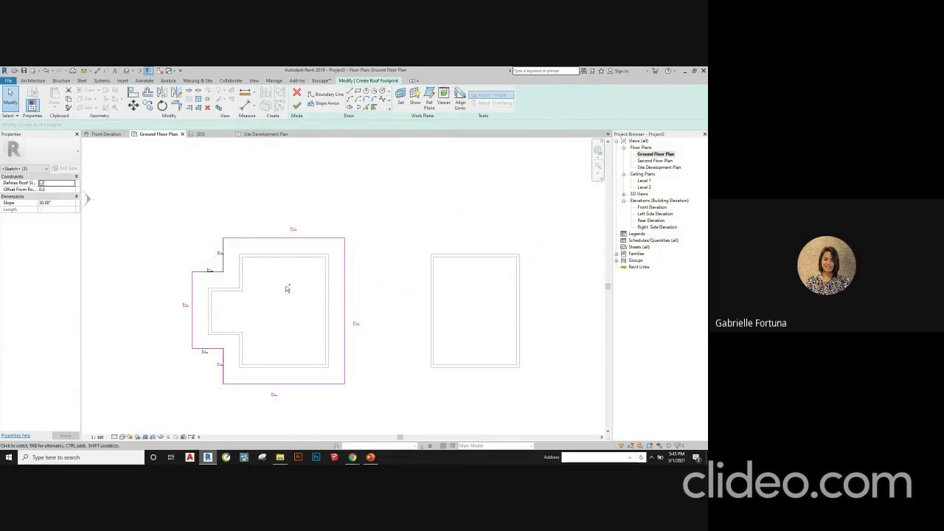
left_click(346, 281, "ctrl")
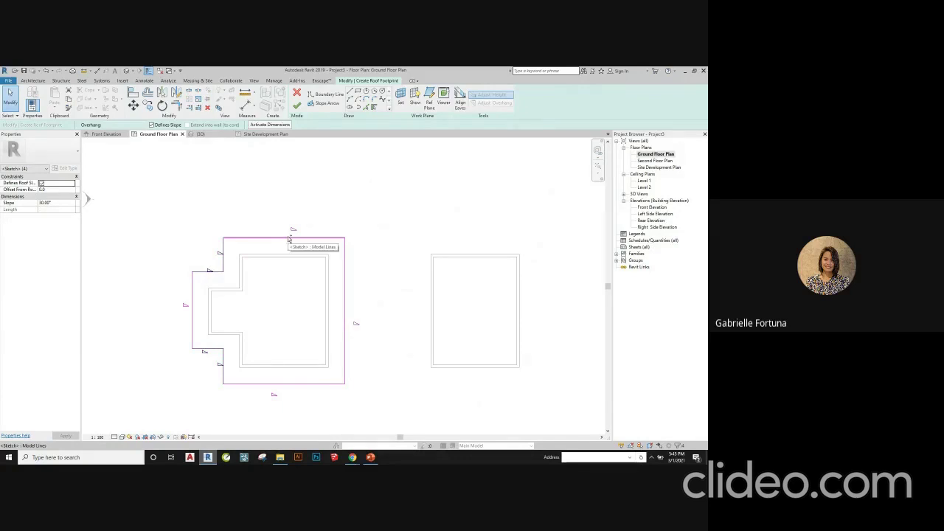
left_click(285, 384, "ctrl")
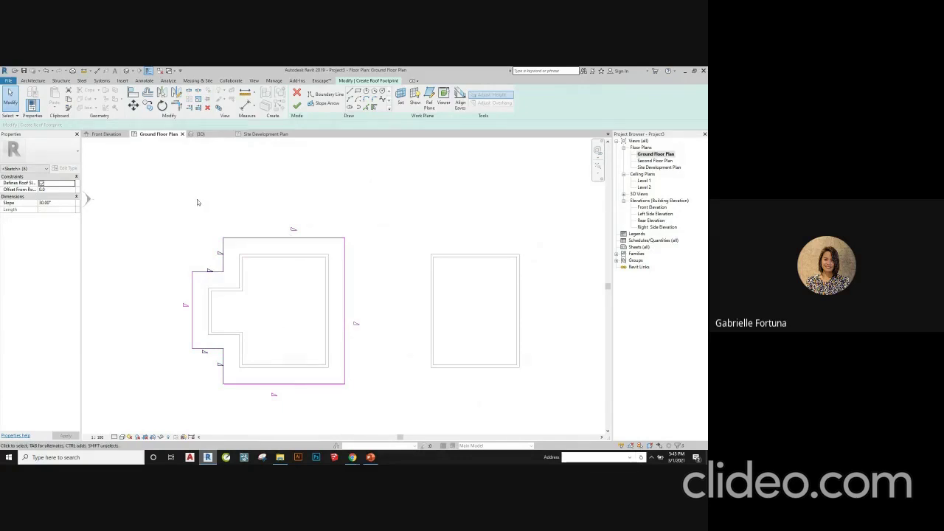
left_click(151, 124)
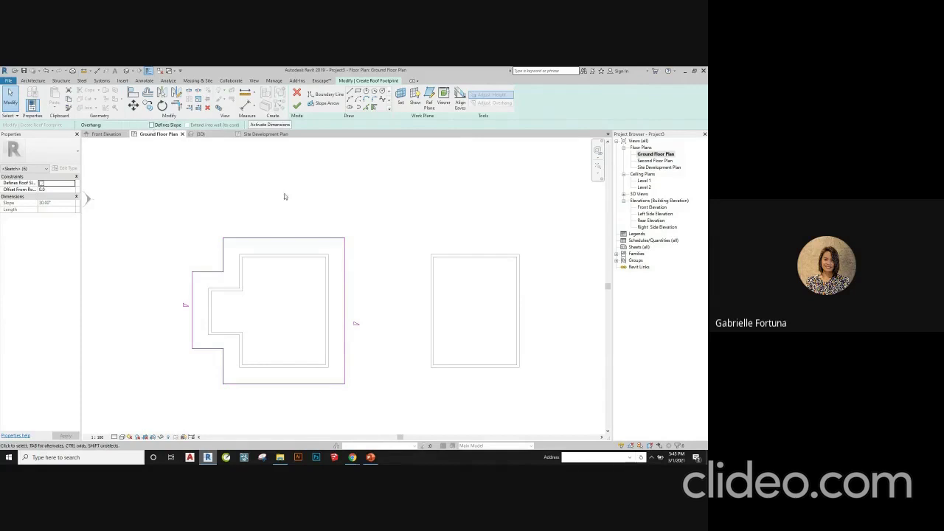
left_click(211, 138)
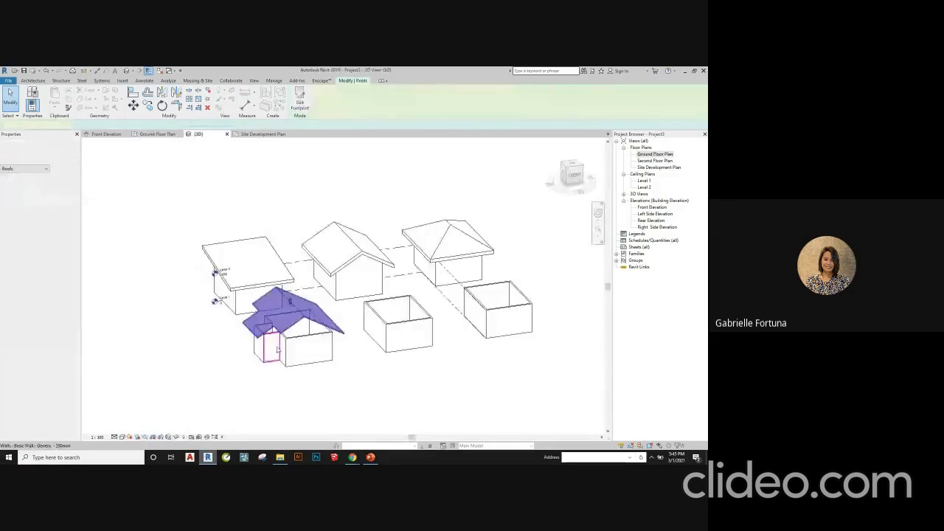
- Inspect the front-left building's cross-gabled roof in 3D, then return to the Ground Floor Plan
scroll(280, 352, "up", 2)
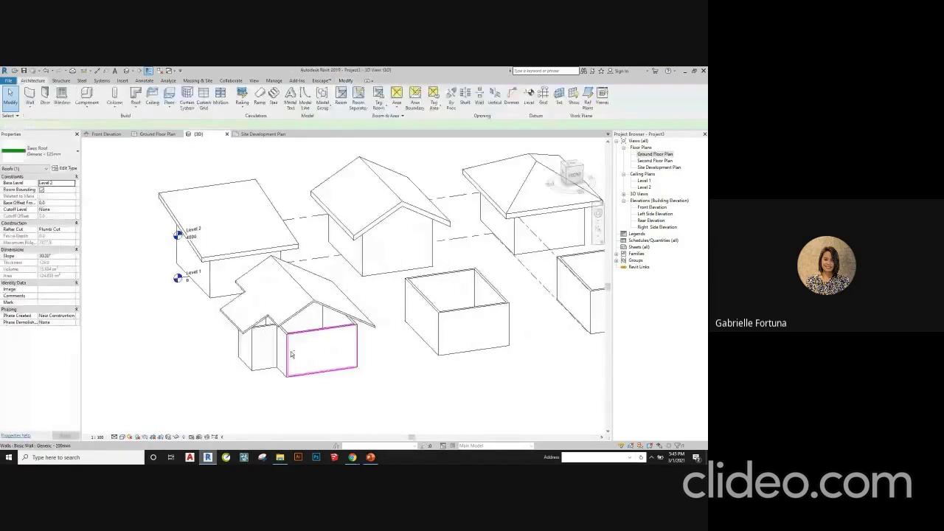
scroll(232, 327, "down", 2)
key("Tab")
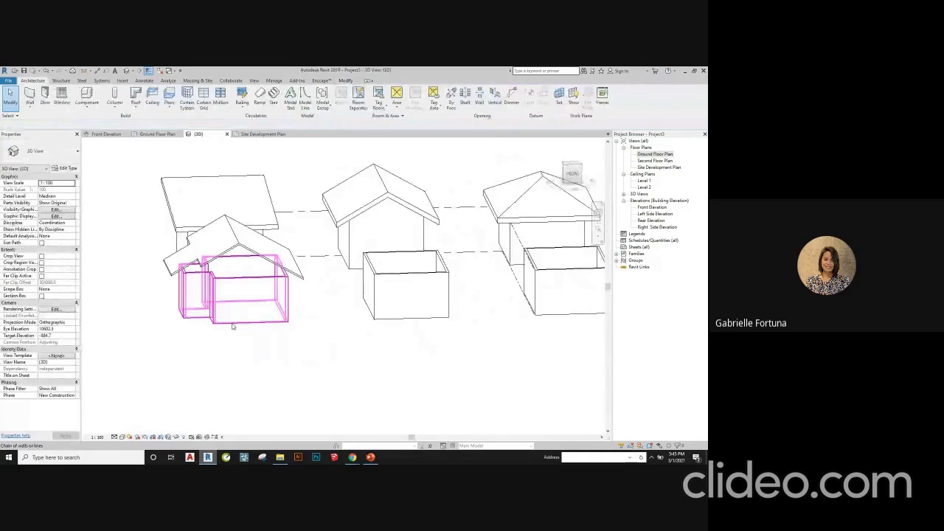
left_click(232, 327)
left_click(269, 354)
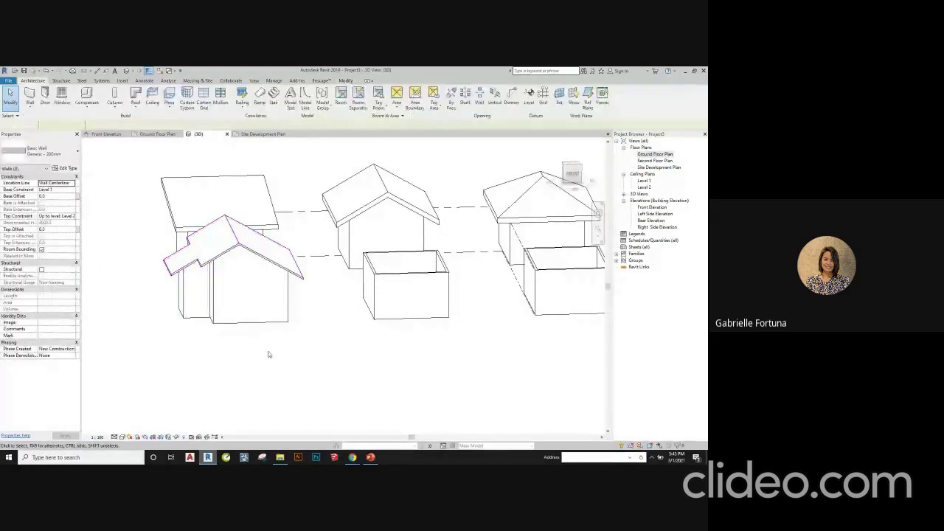
middle_click_drag(306, 331, 274, 305)
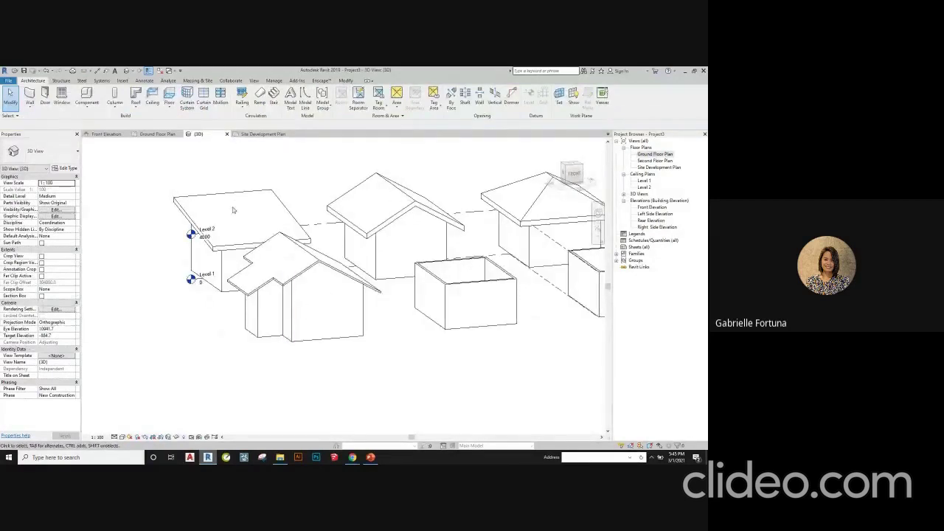
left_click(157, 133)
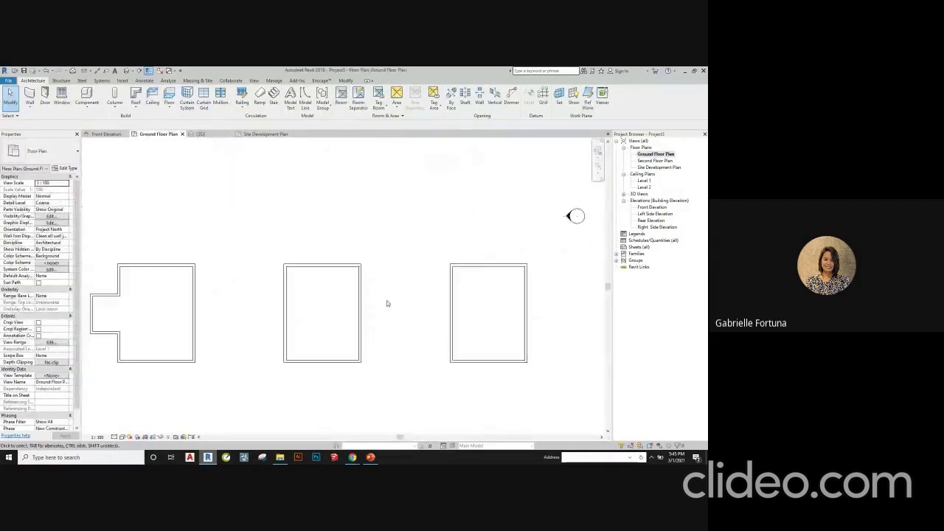
- Start a Level 2 roof by footprint and draw the middle building's outer boundary rectangle
scroll(266, 252, "down", 1)
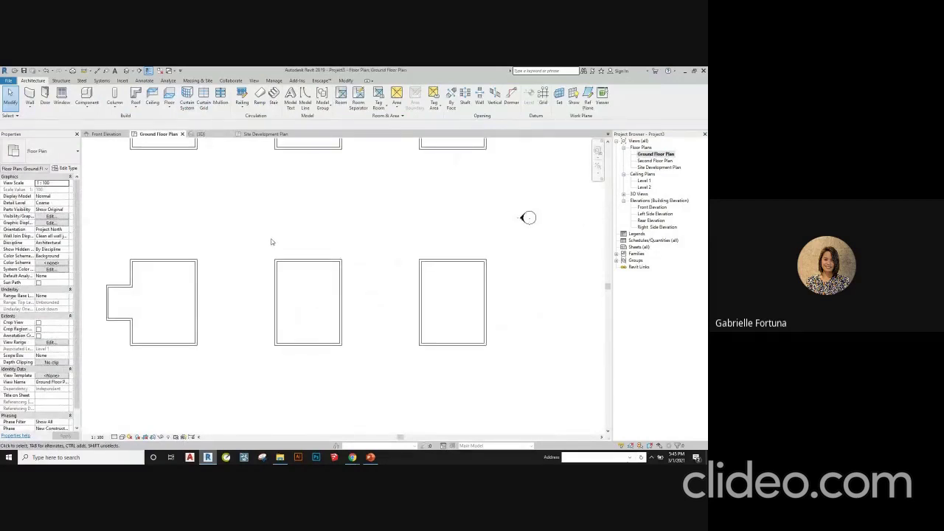
scroll(349, 253, "up", 2)
scroll(261, 209, "down", 2)
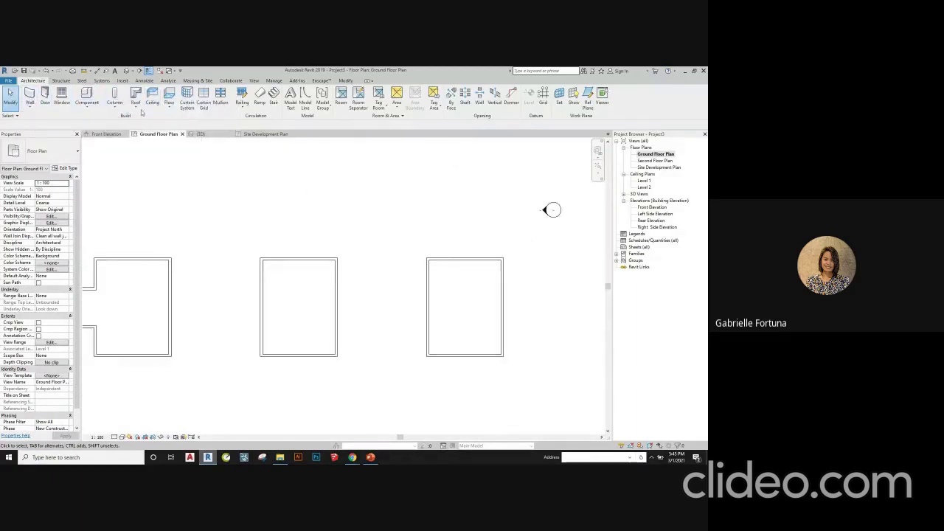
left_click(139, 111)
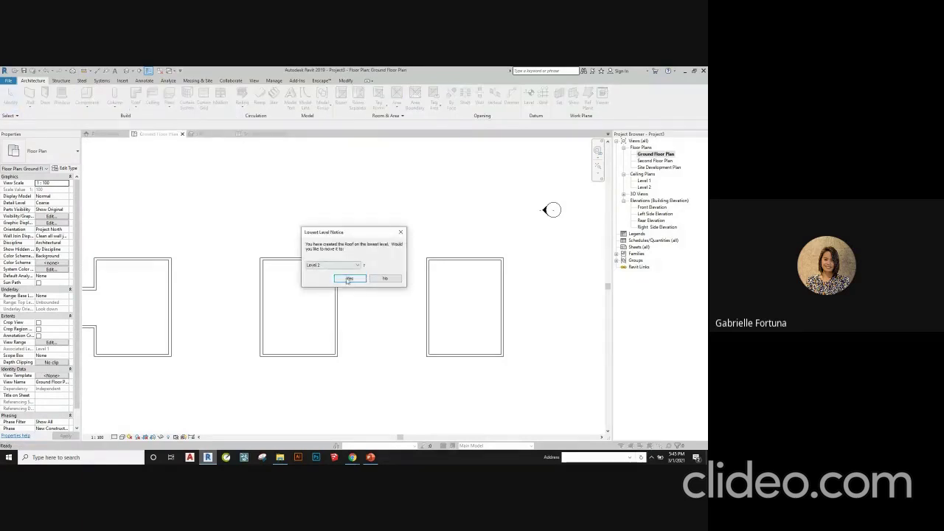
left_click(349, 279)
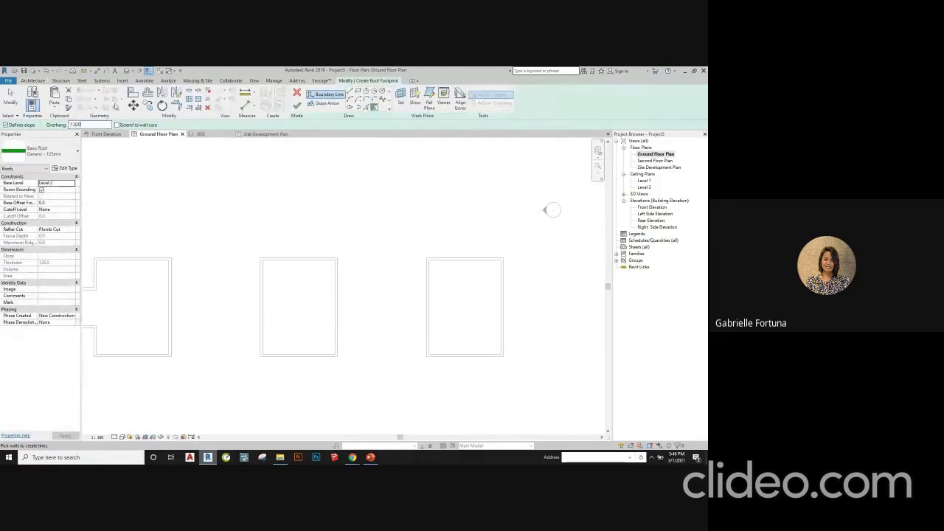
left_click(260, 257)
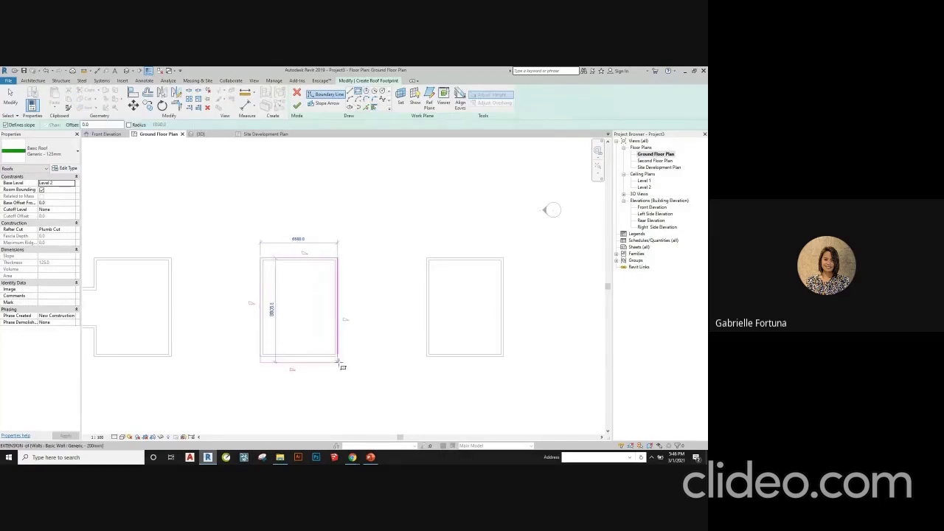
left_click(295, 328)
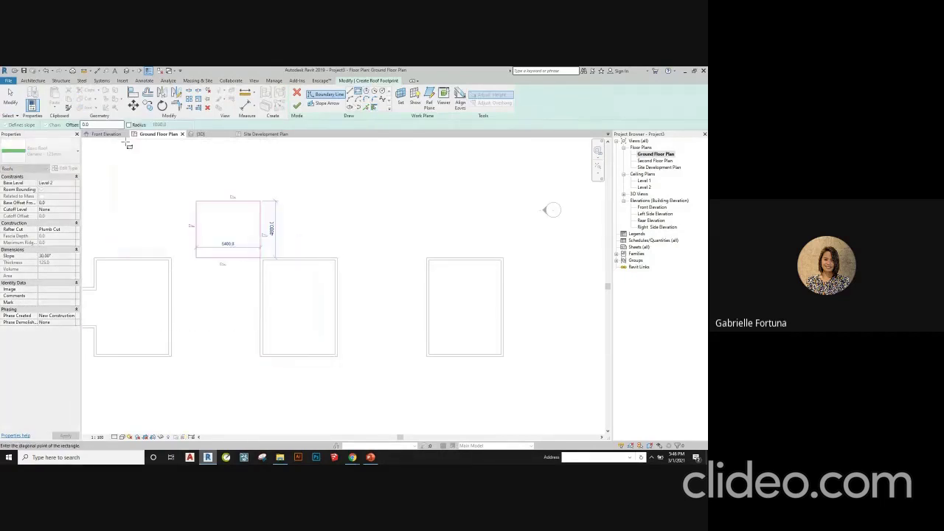
key("Escape")
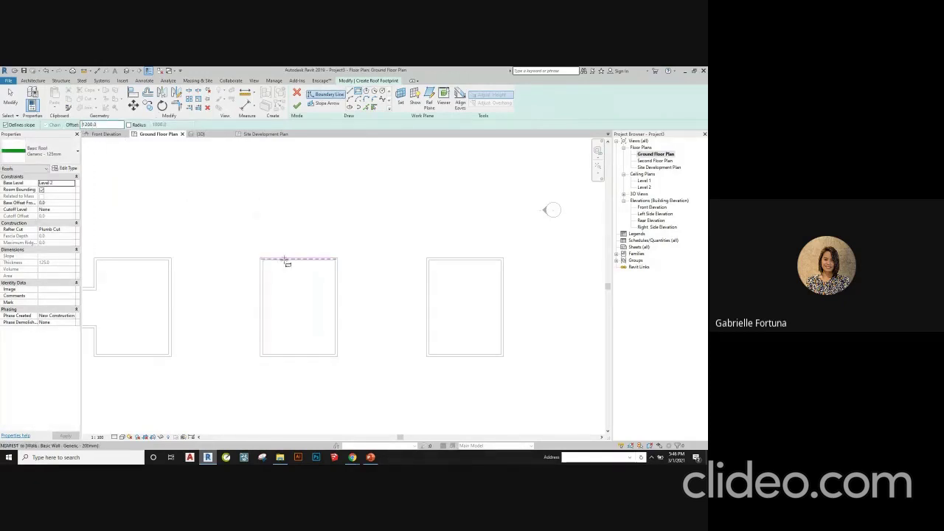
left_click(261, 258)
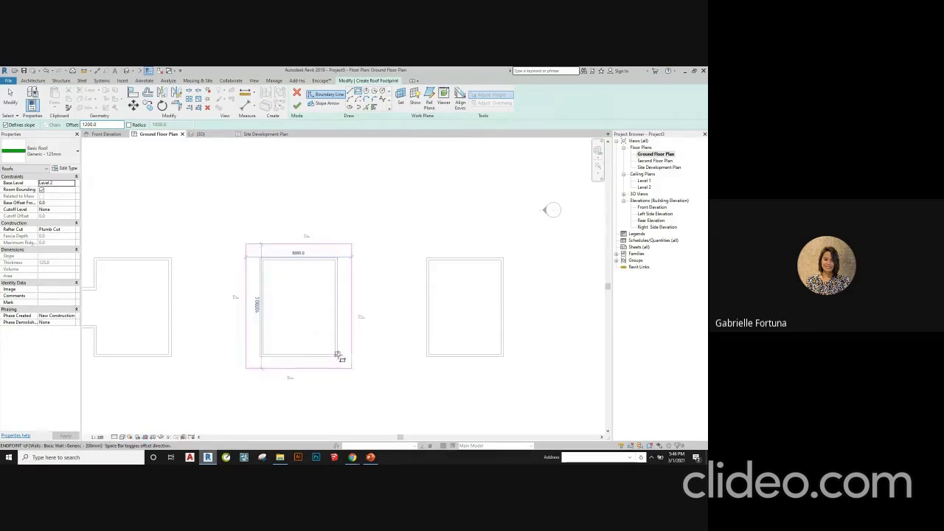
left_click(337, 355)
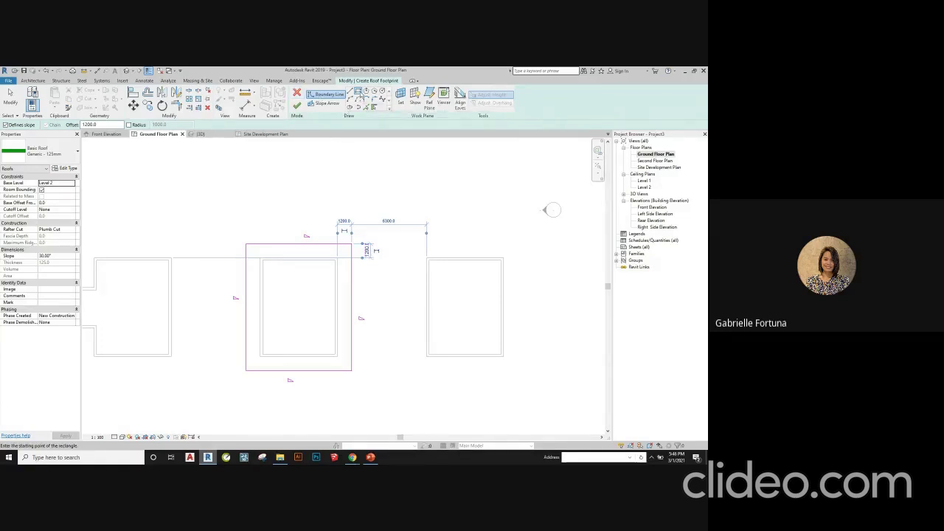
- Add a non-sloping inner rectangle to the footprint and finish the open-centre hip roof
left_click(364, 91)
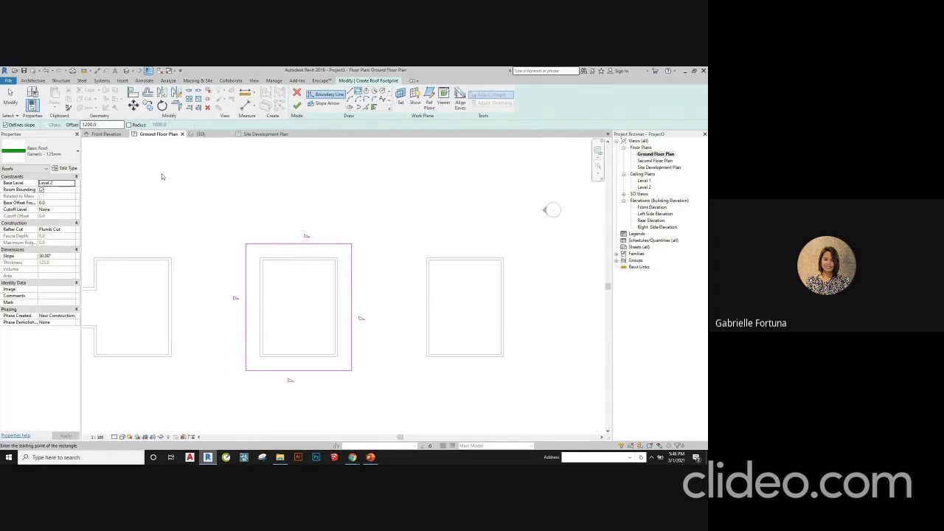
left_click(261, 259)
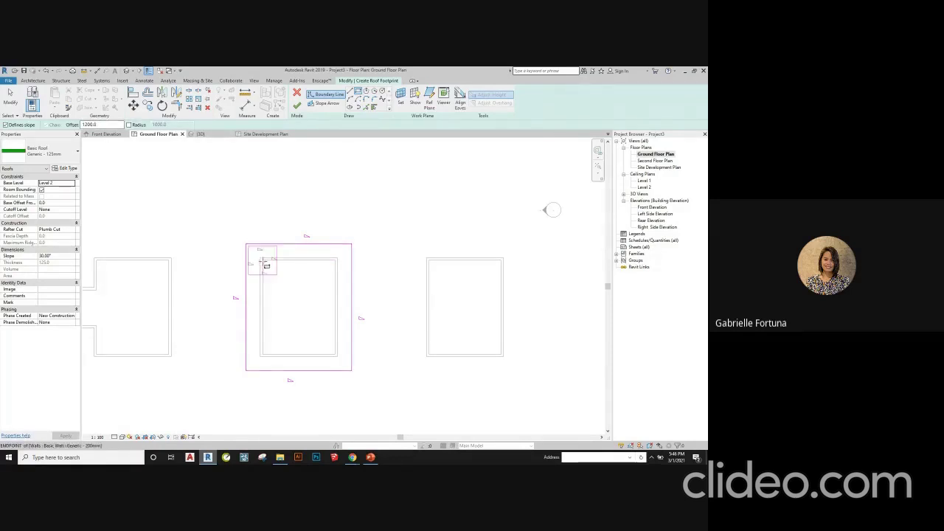
left_click(330, 342)
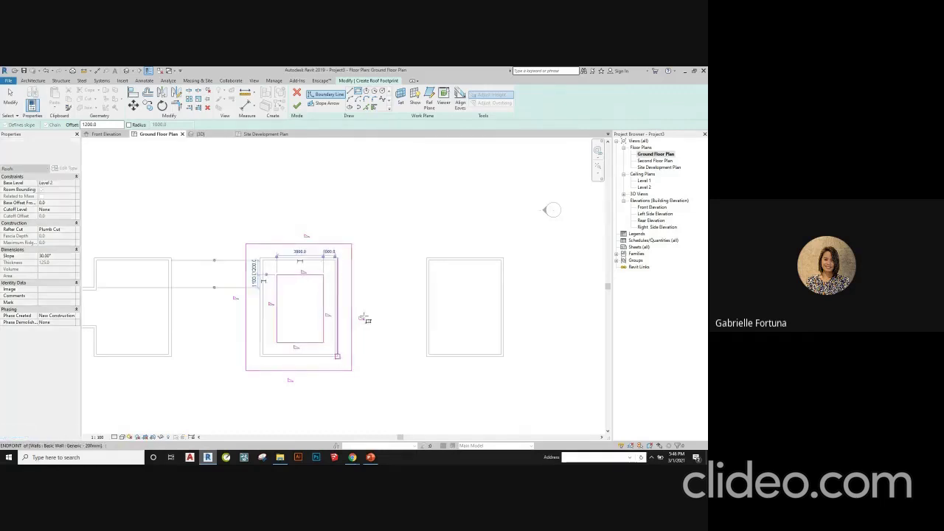
key("Escape")
key("Escape")
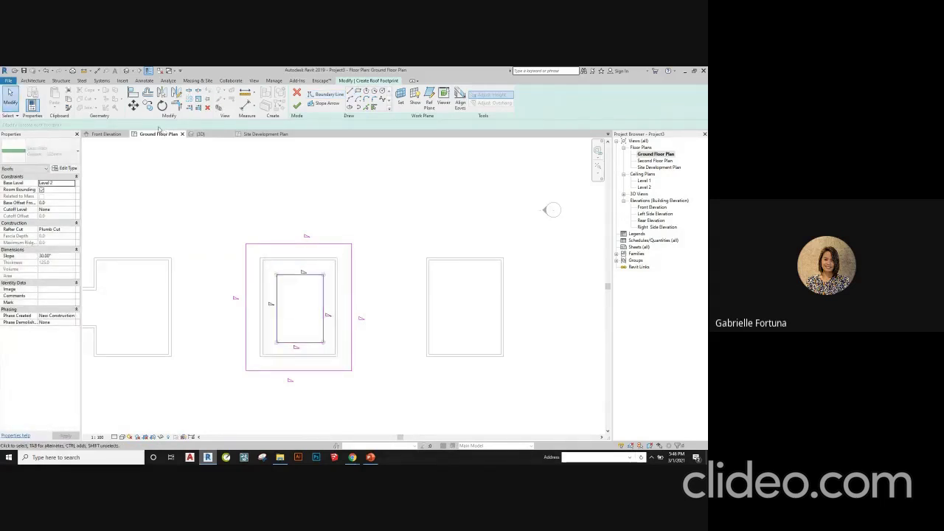
left_click(300, 342)
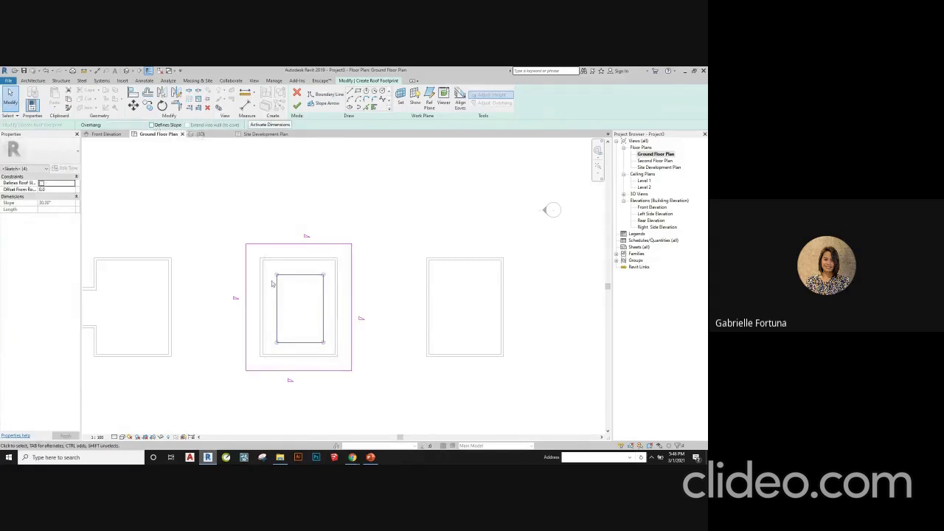
left_click(301, 304)
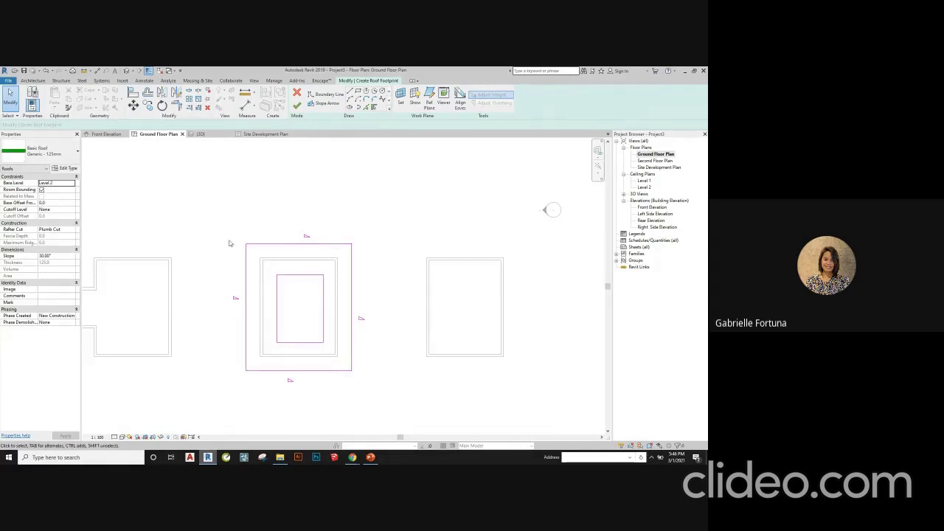
left_click(297, 106)
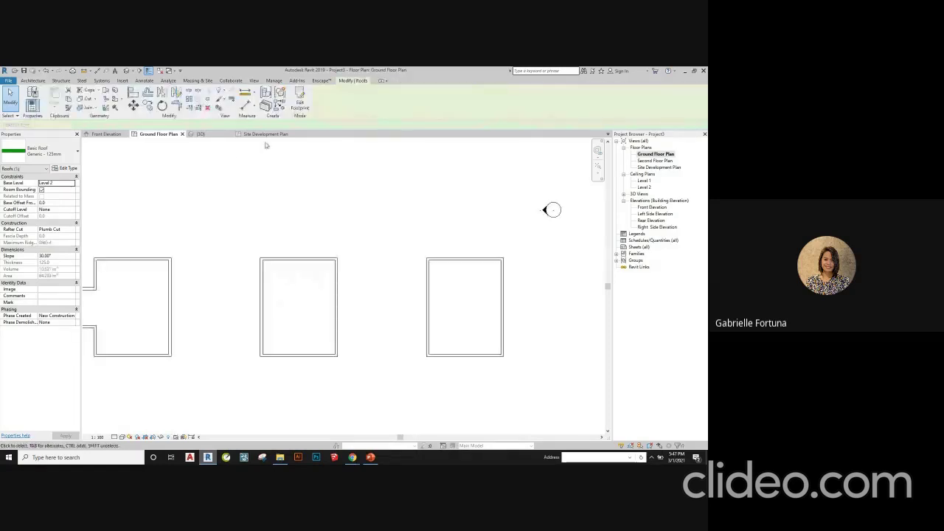
left_click(200, 134)
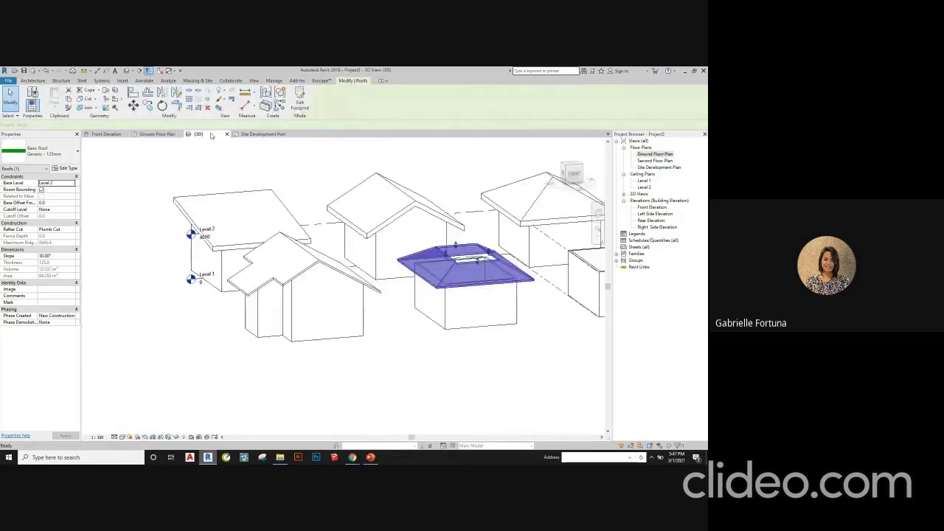
scroll(413, 302, "up", 2)
key("Escape")
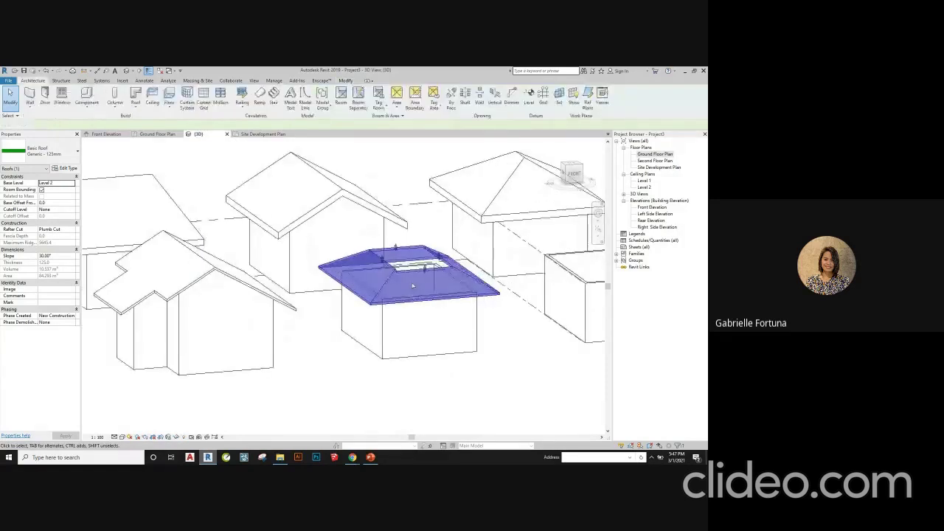
scroll(461, 289, "up", 2)
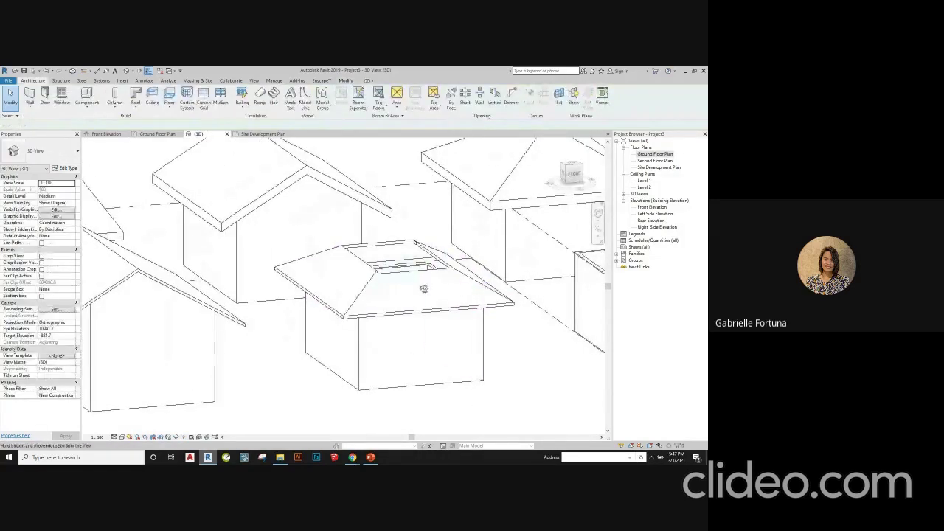
middle_click_drag(421, 289, 384, 280, "shift")
scroll(255, 281, "up", 8)
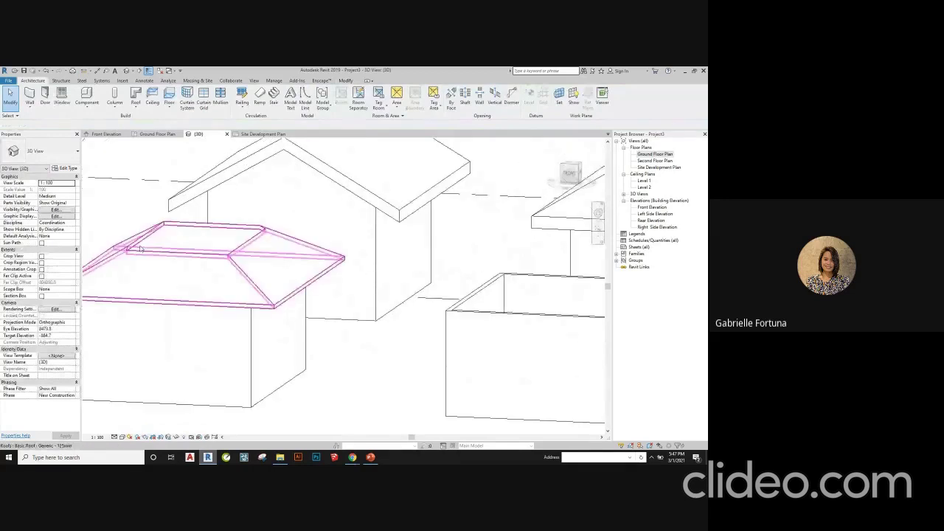
middle_click_drag(256, 282, 373, 302, "shift")
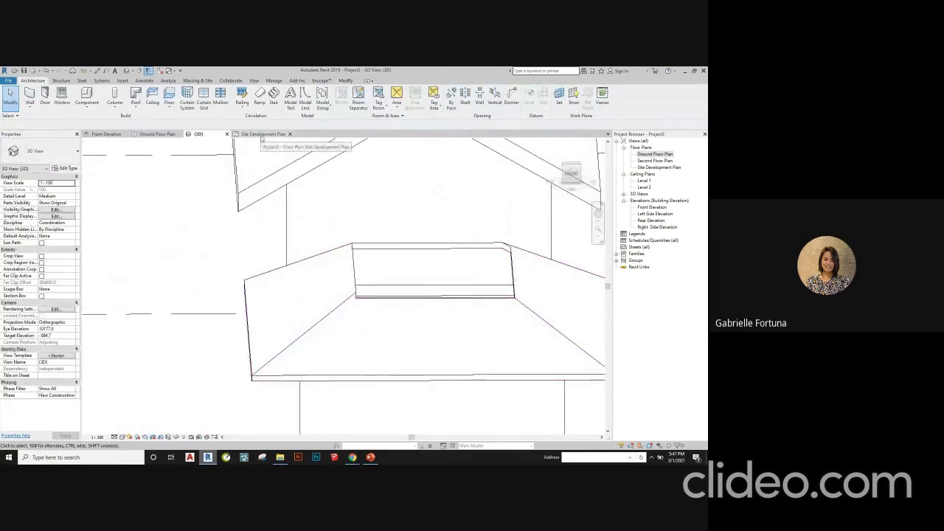
left_click(163, 137)
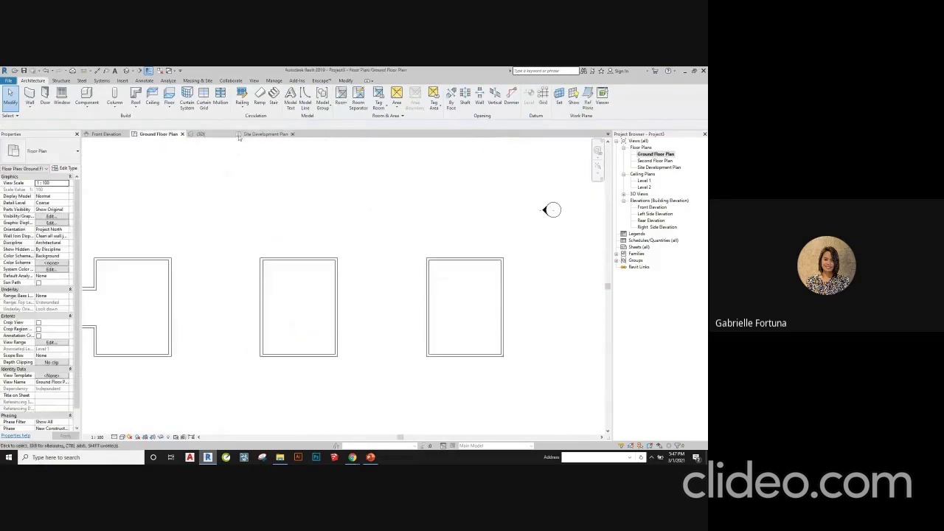
- In the Site Development Plan, reopen the hip roof footprint, check its inner right line, and finish
left_click(264, 134)
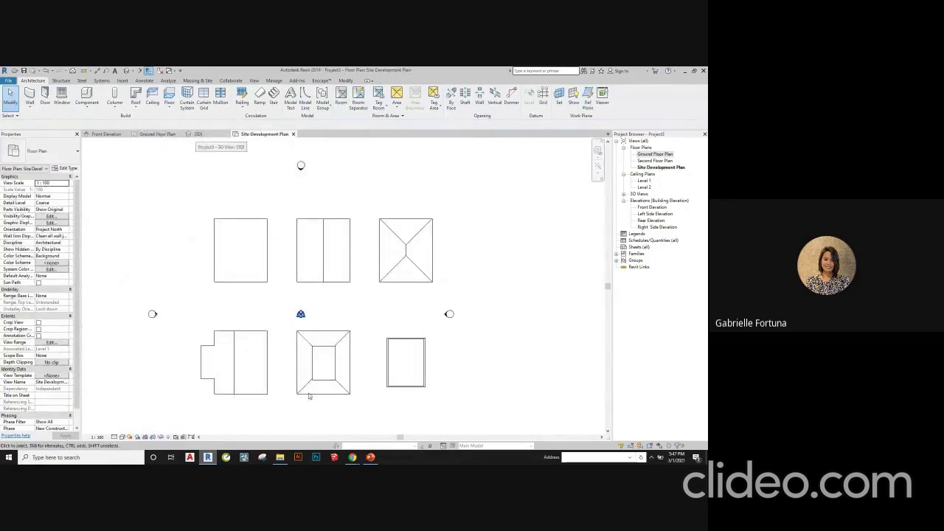
scroll(309, 396, "up", 5)
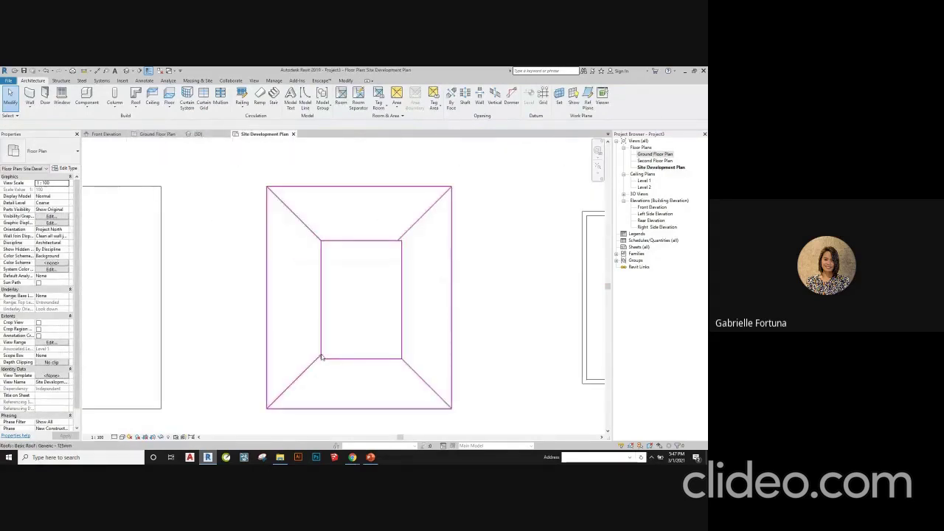
left_click(399, 251)
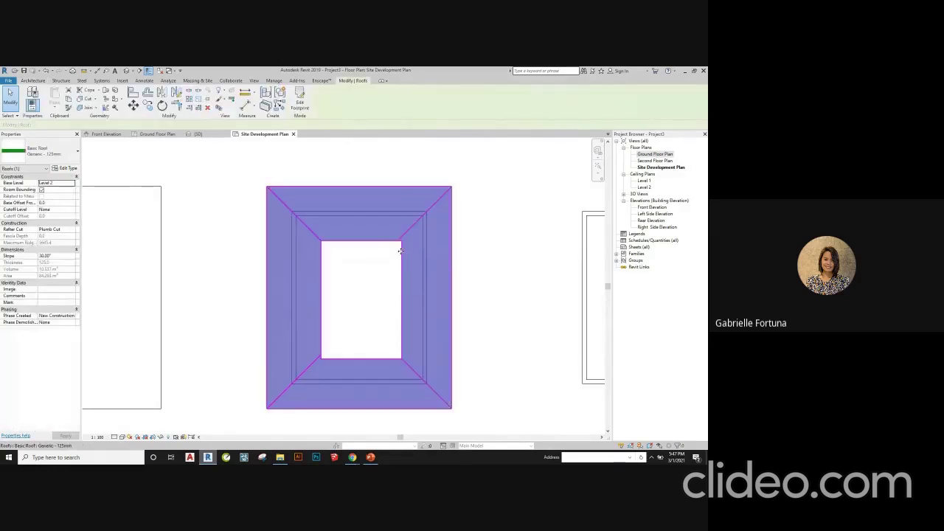
double_click(402, 267)
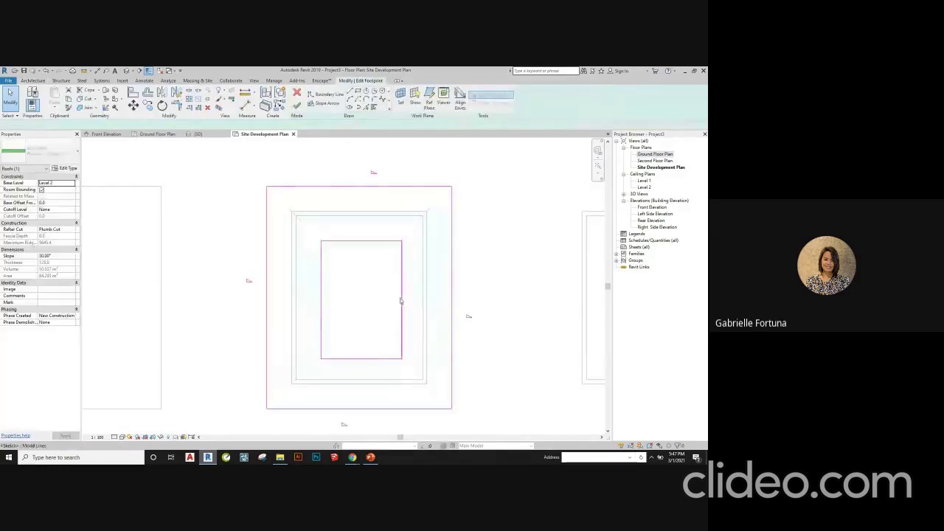
left_click(402, 302)
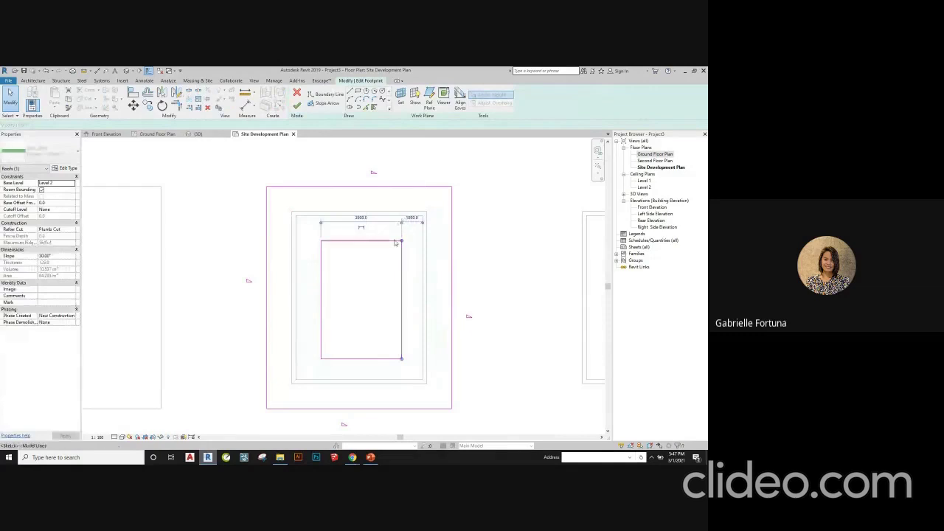
left_click(480, 174)
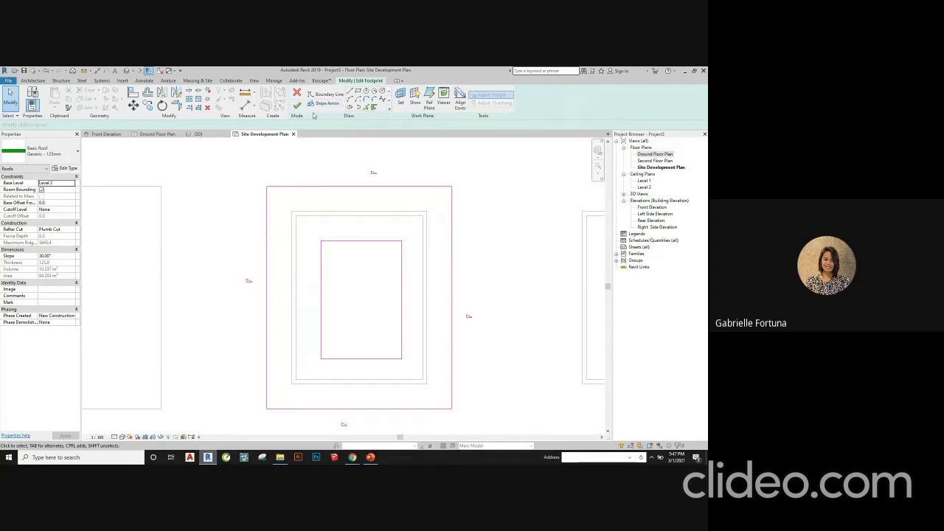
left_click(298, 109)
scroll(442, 236, "down", 3)
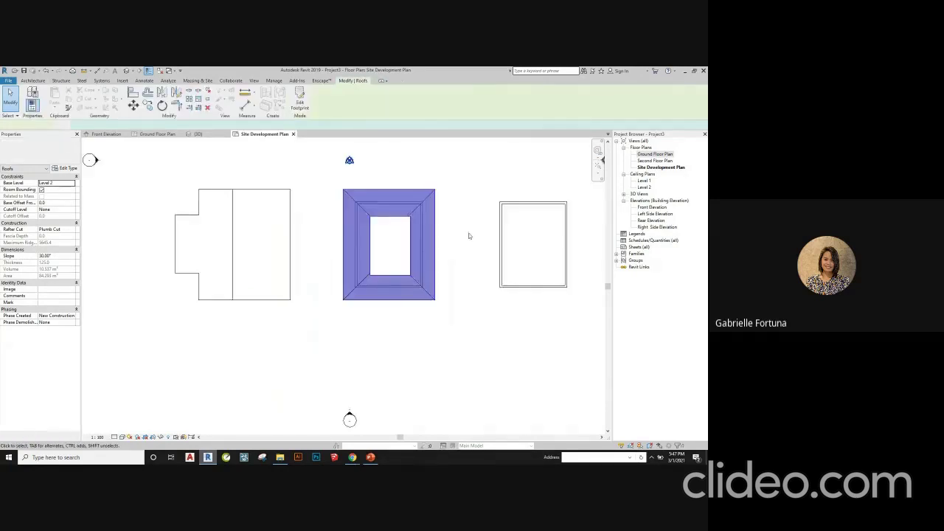
scroll(457, 213, "up", 3)
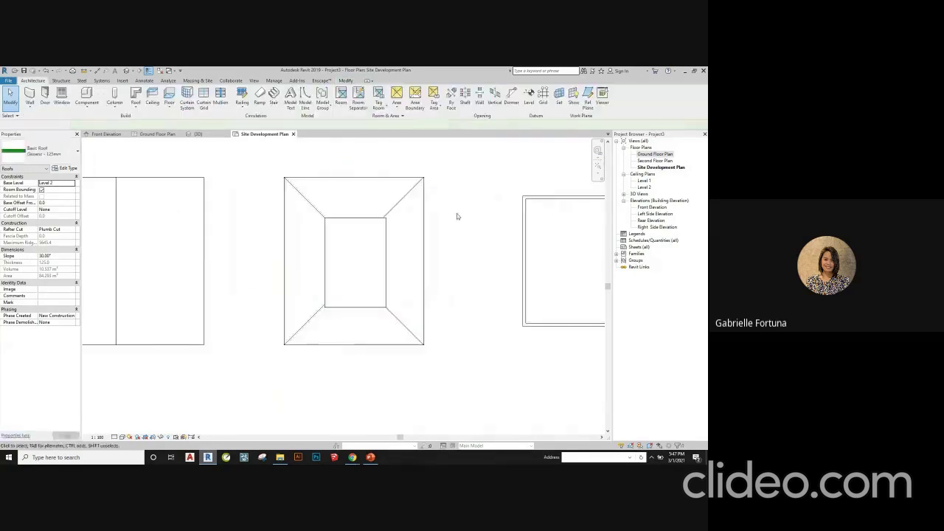
- Start a new Level 2 roof by footprint with a rectangle filling the central opening
left_click(323, 158)
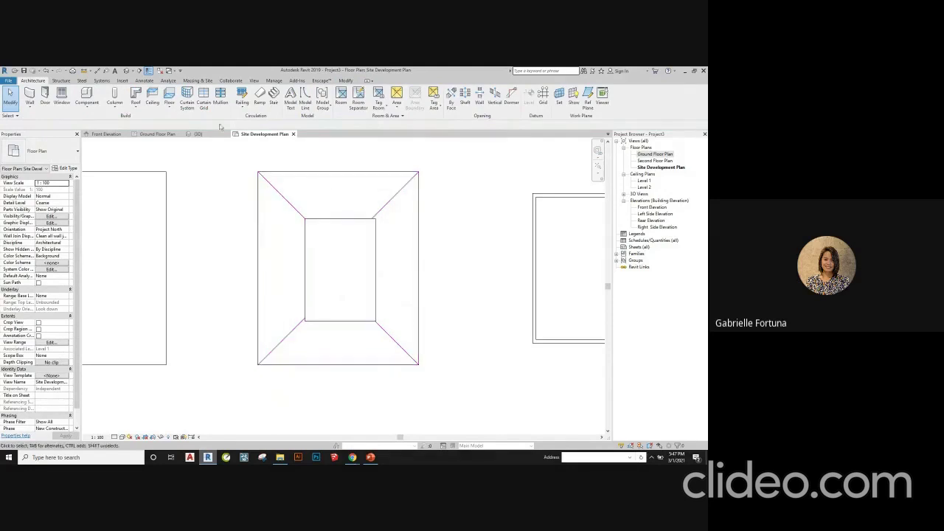
left_click(136, 94)
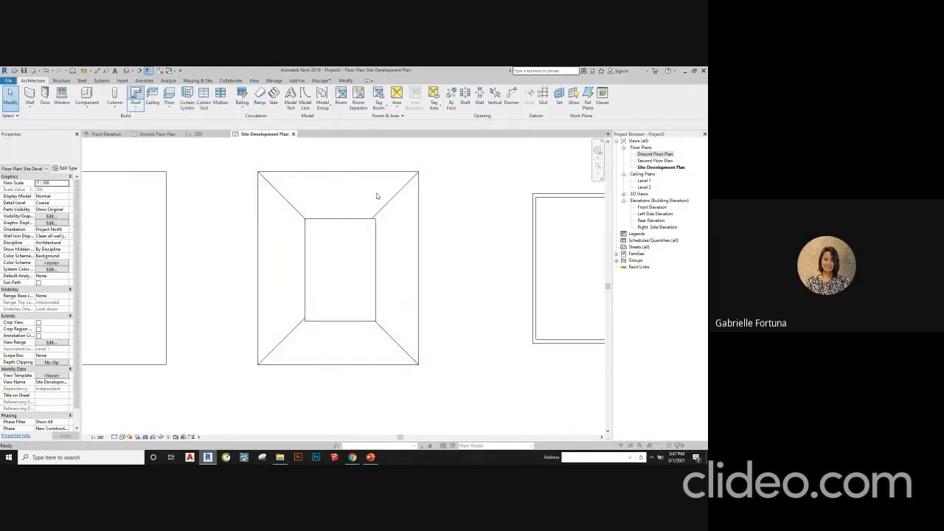
left_click(351, 275)
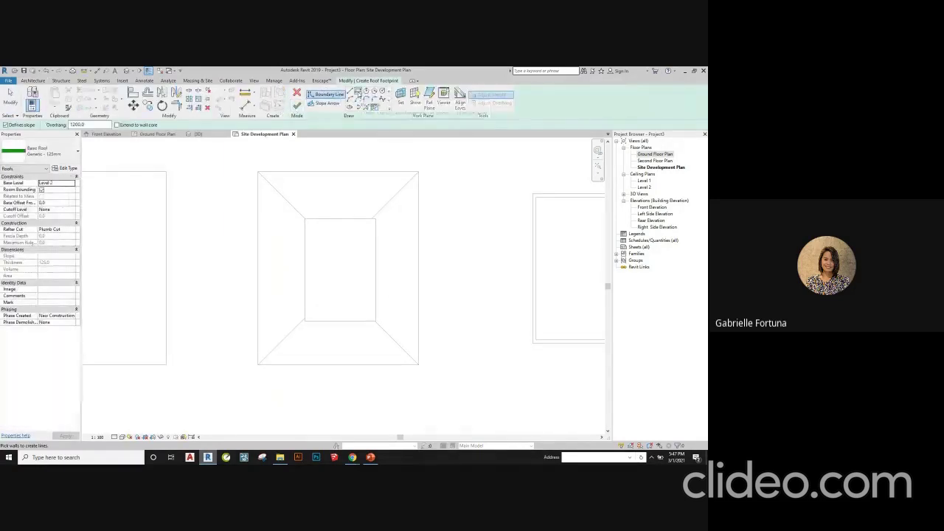
left_click(358, 92)
left_click(305, 222)
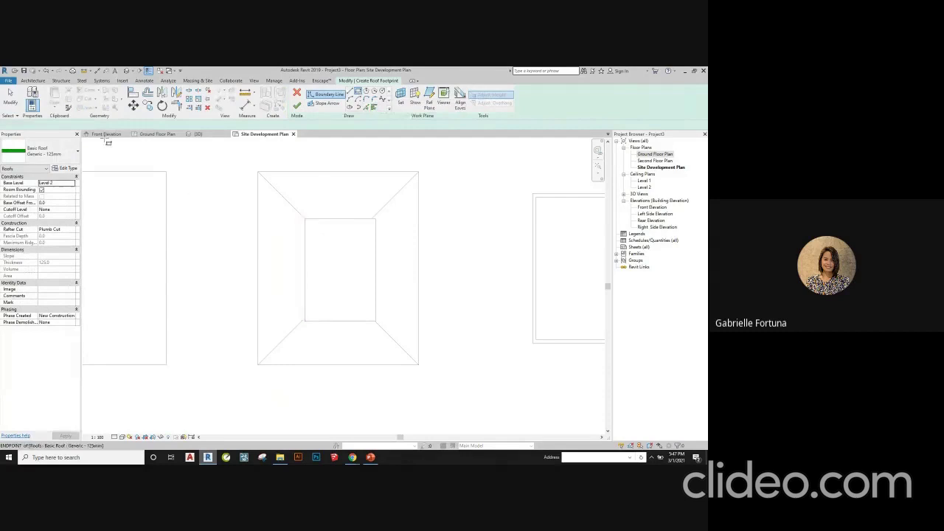
left_click(306, 218)
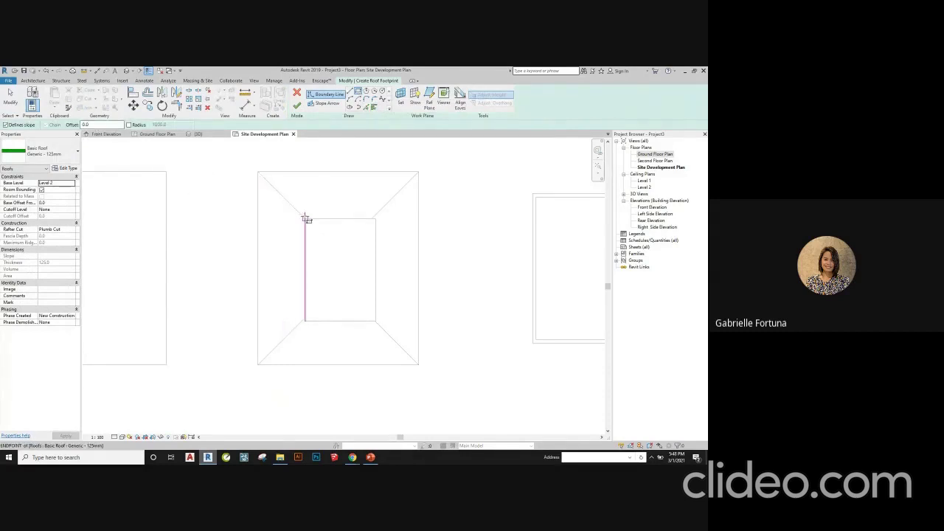
left_click(375, 321)
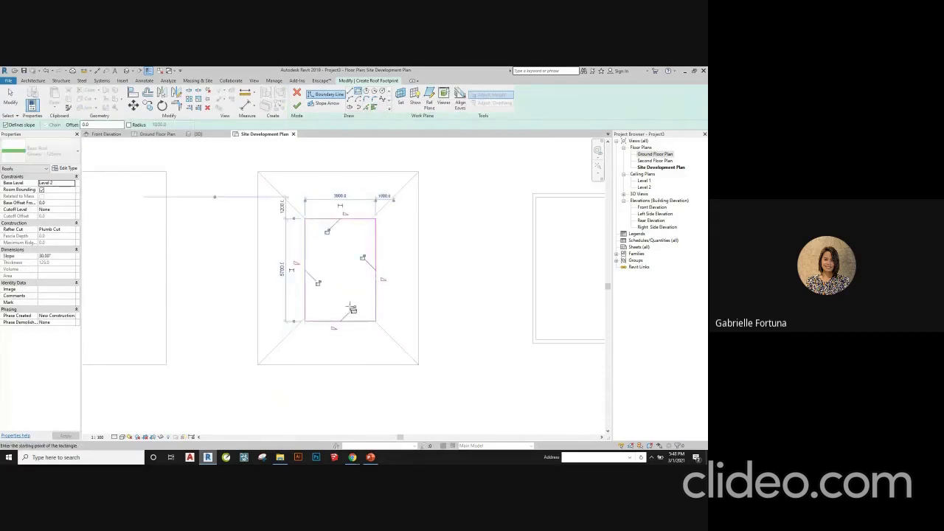
key("Escape")
key("Escape")
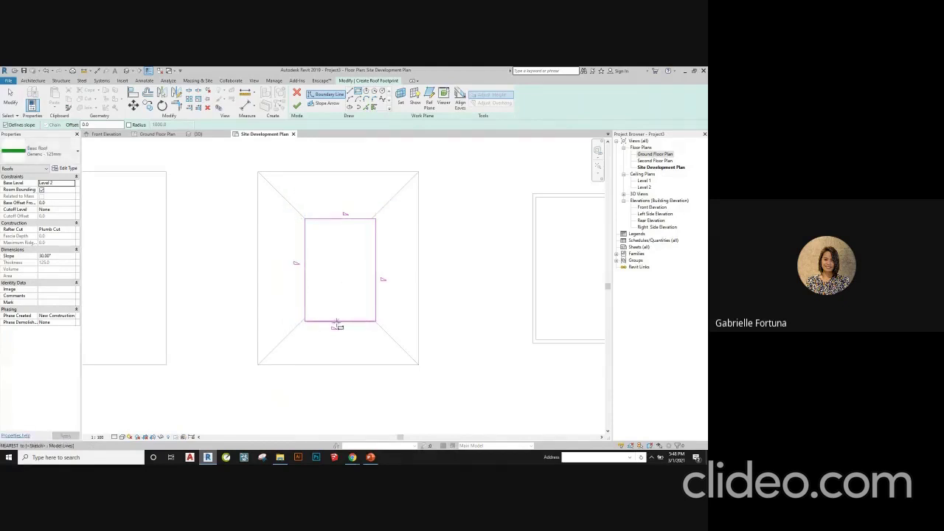
- Turn off slope on the inner roof's top and bottom edges, finish it, and show the Ground Floor Plan
left_click(349, 219)
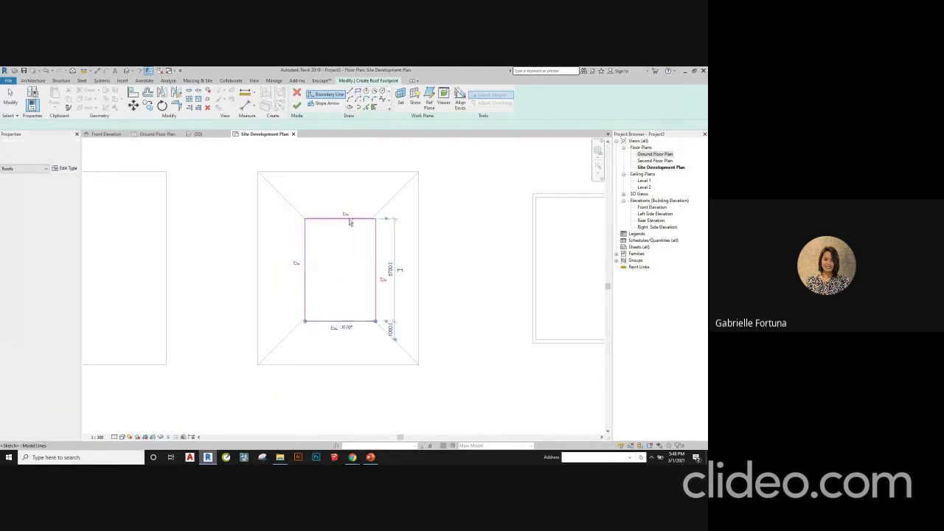
key("Escape")
left_click(349, 219)
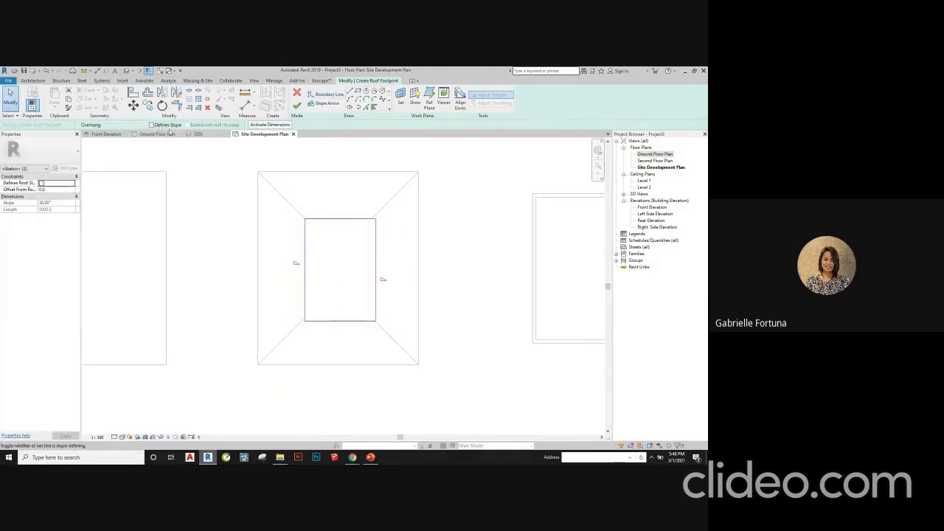
left_click(299, 107)
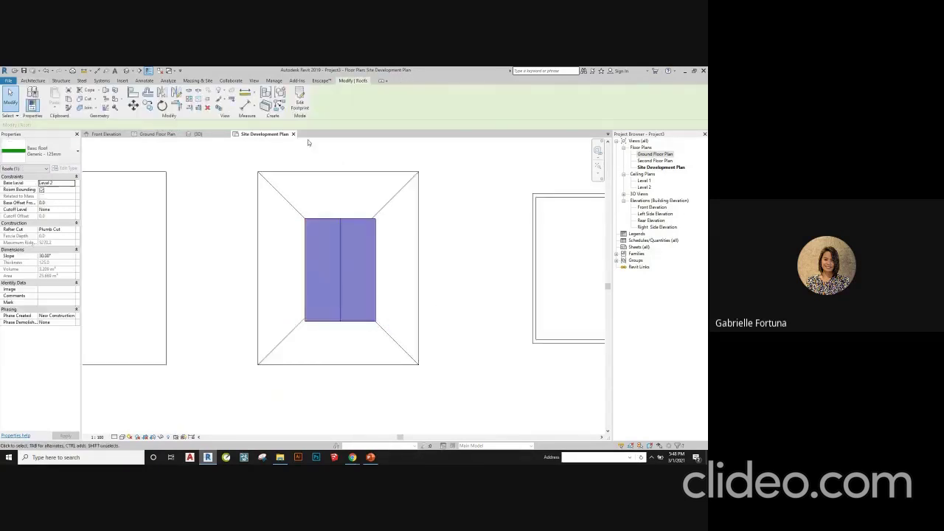
left_click(159, 135)
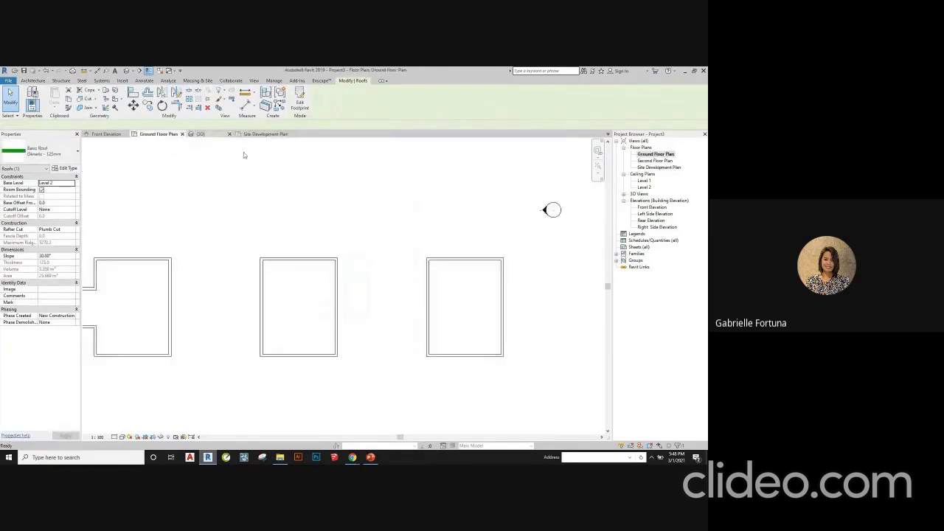
left_click(198, 134)
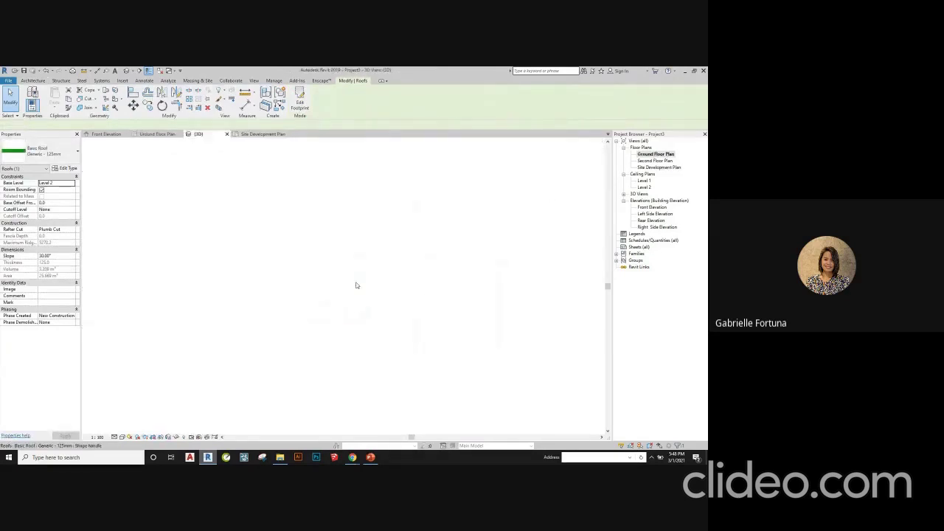
left_click(518, 367)
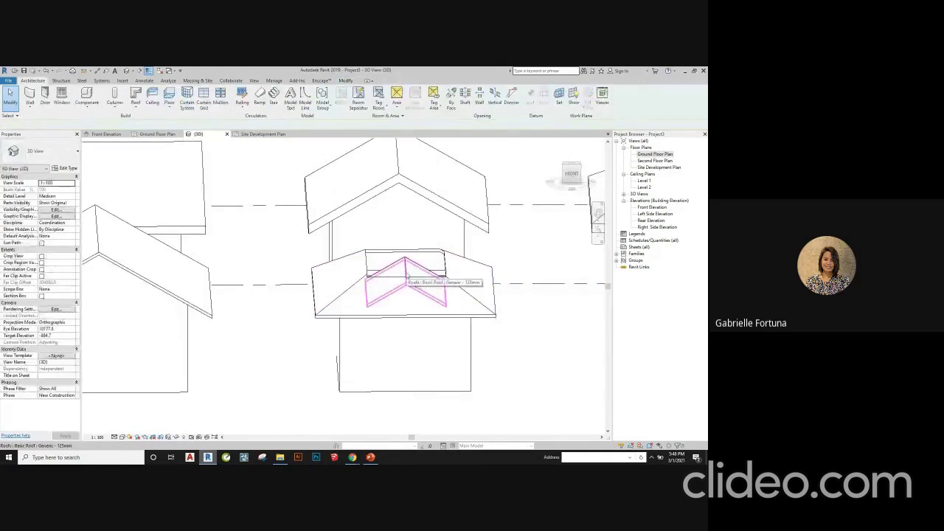
left_click(408, 275)
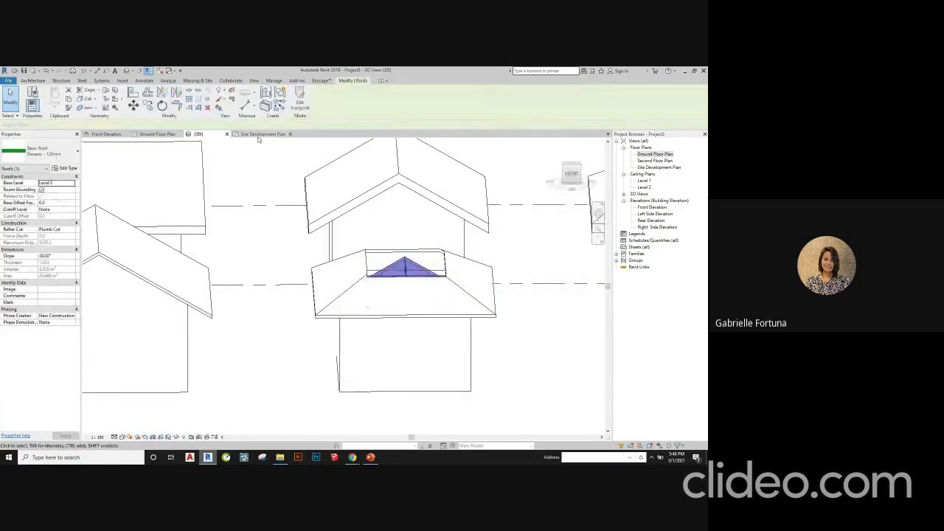
left_click(156, 134)
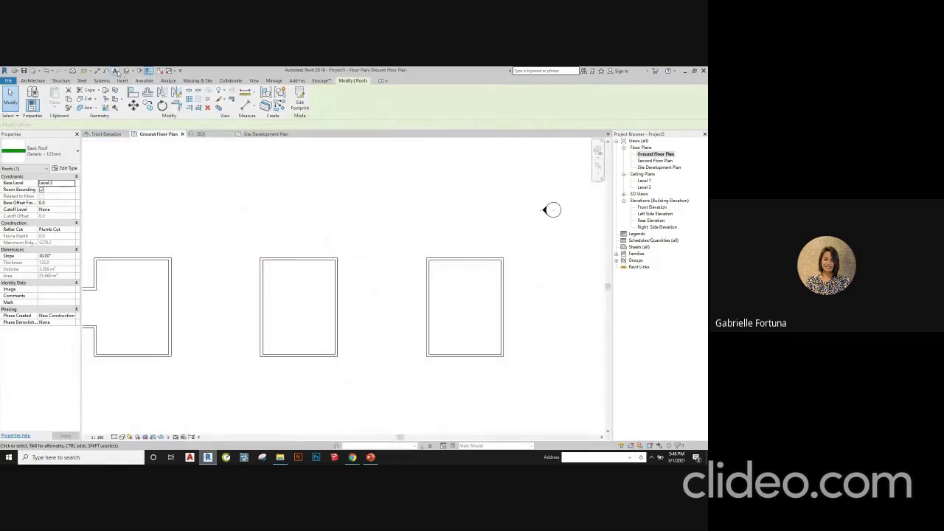
- Cut Section 1 across the middle building and open it to see the inner gable roof
left_click(126, 71)
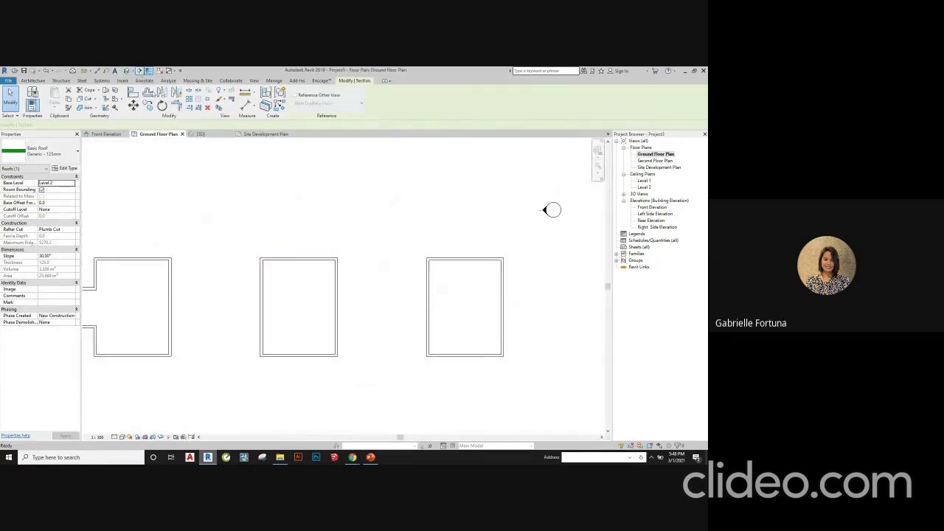
left_click(212, 296)
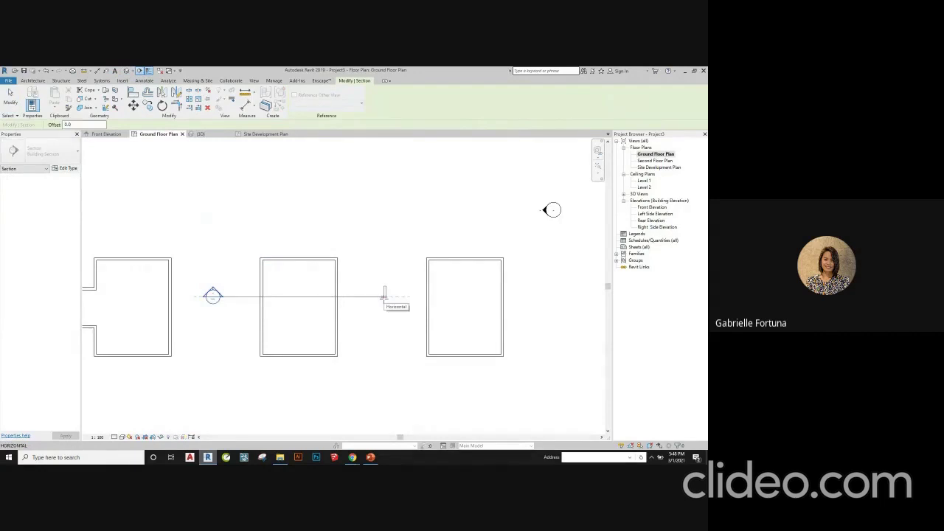
left_click(383, 296)
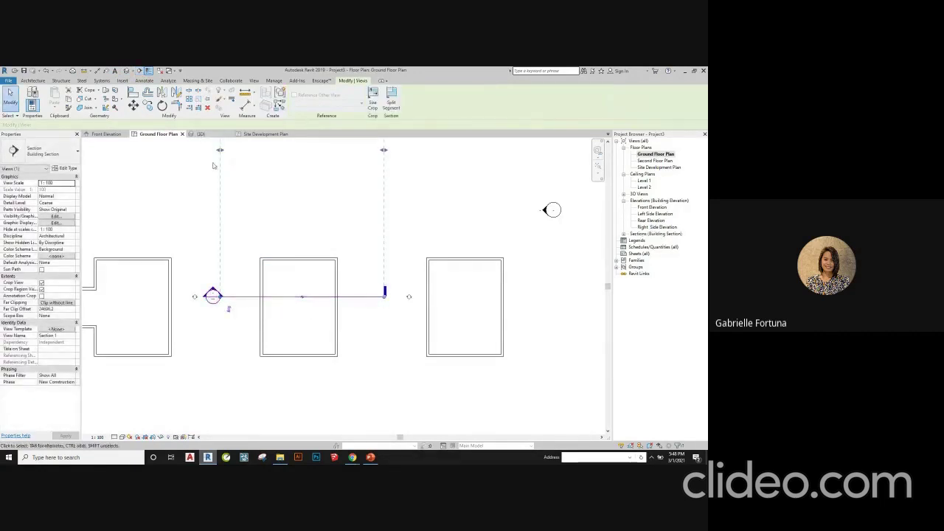
double_click(212, 296)
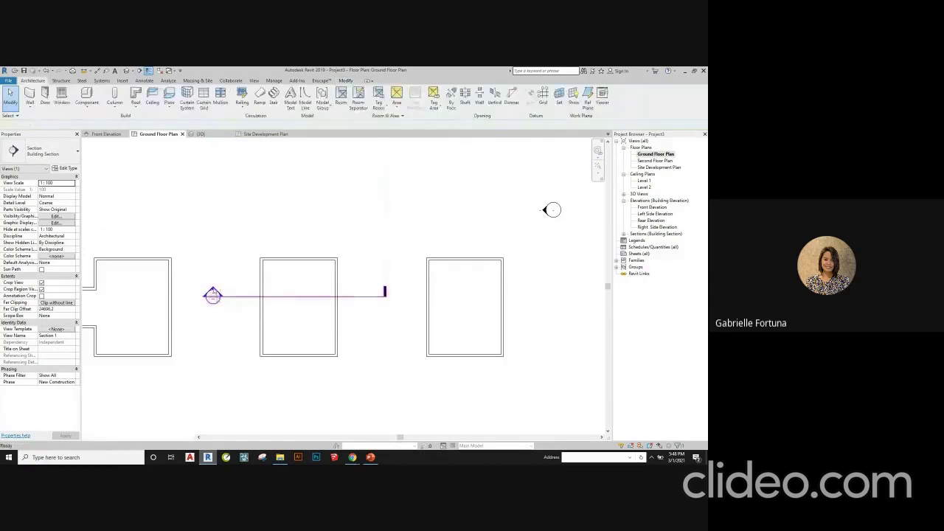
left_click(323, 254)
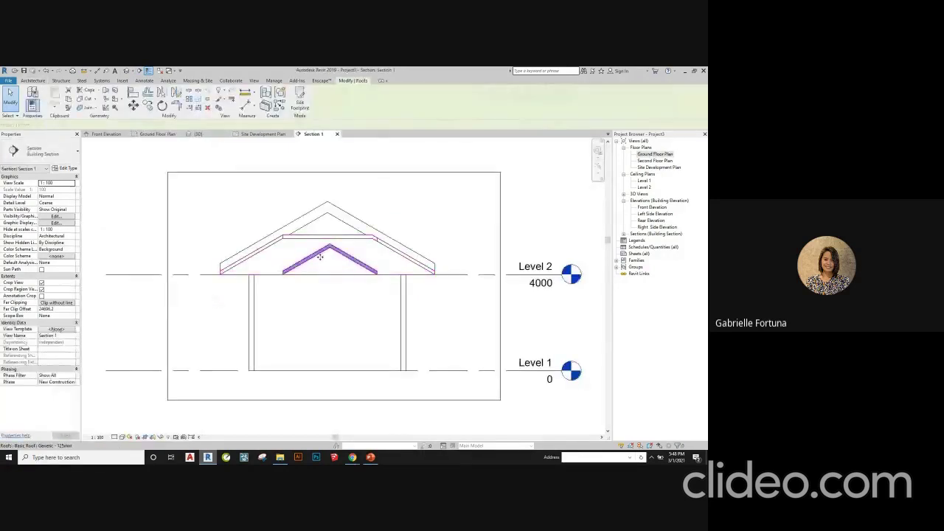
- Move the inner gable roof 1500 straight up to the outer roof's top with MV
key("m")
key("v")
left_click(283, 273)
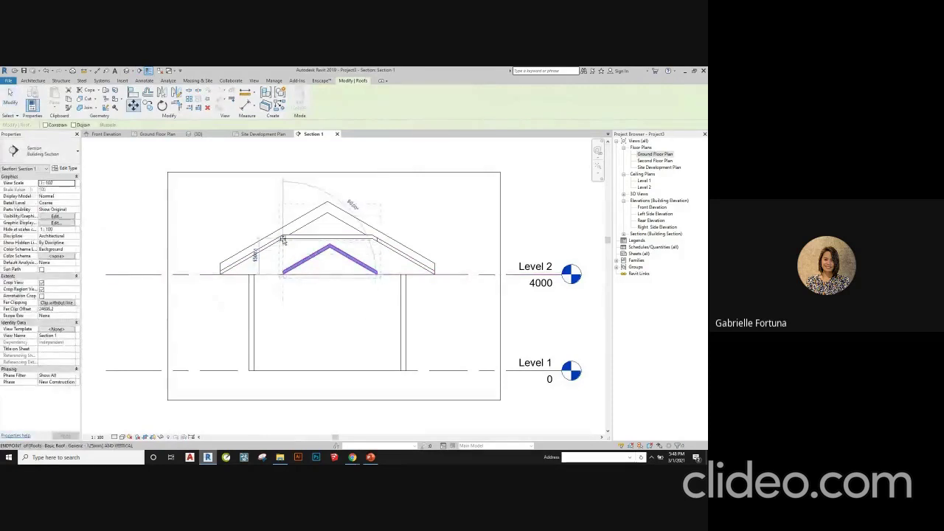
left_click(284, 240)
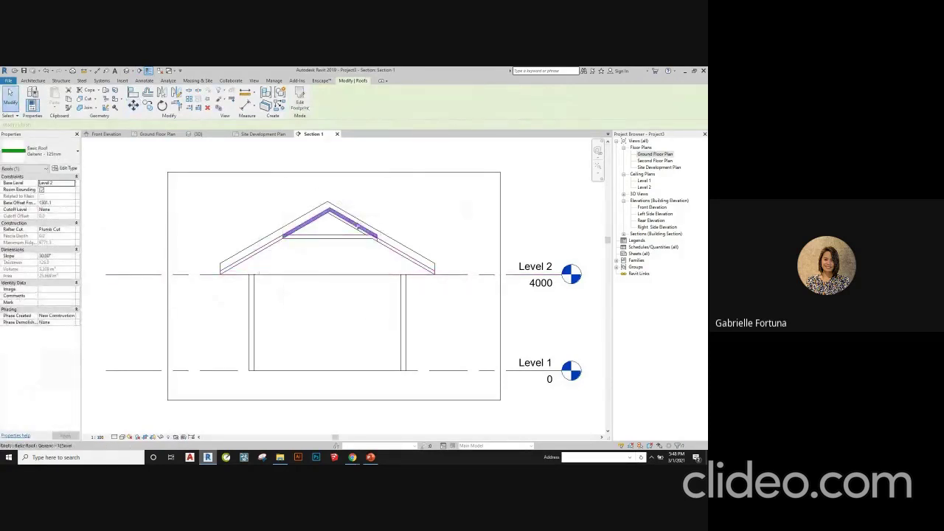
scroll(362, 229, "up", 2)
scroll(380, 237, "up", 1)
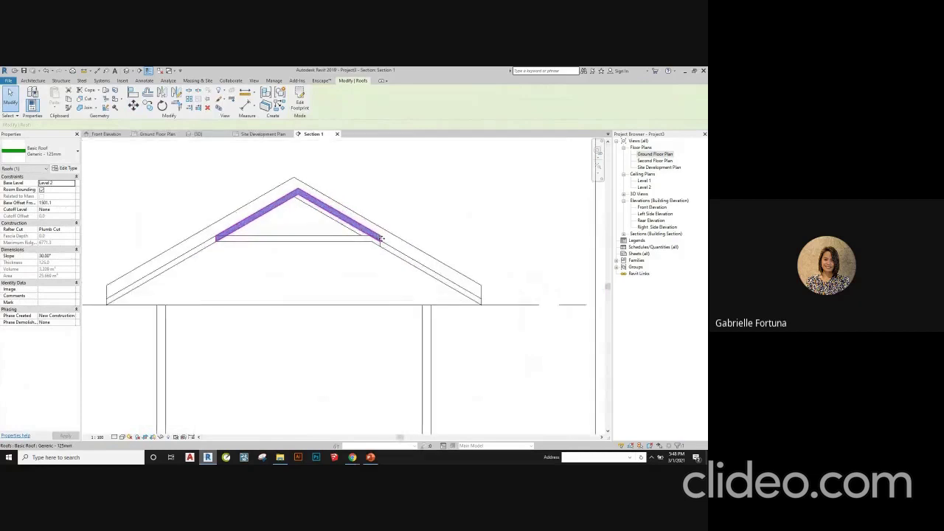
scroll(380, 237, "up", 1)
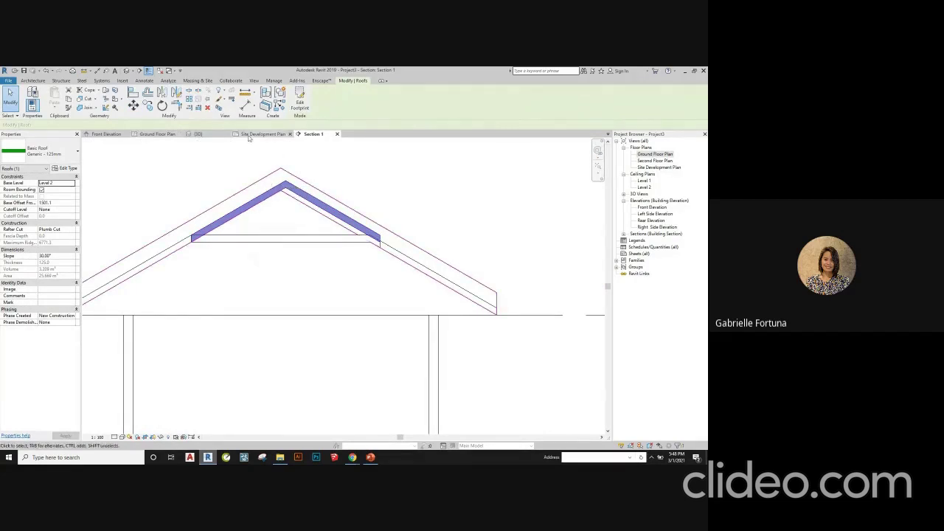
- Inspect the raised inner gable roof and the Level 1 level in the 3D view
left_click(198, 134)
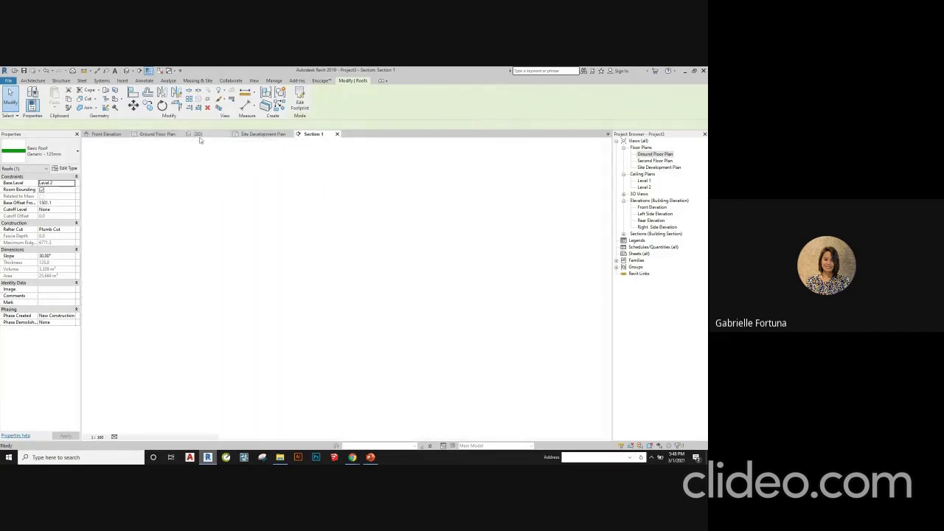
key("Escape")
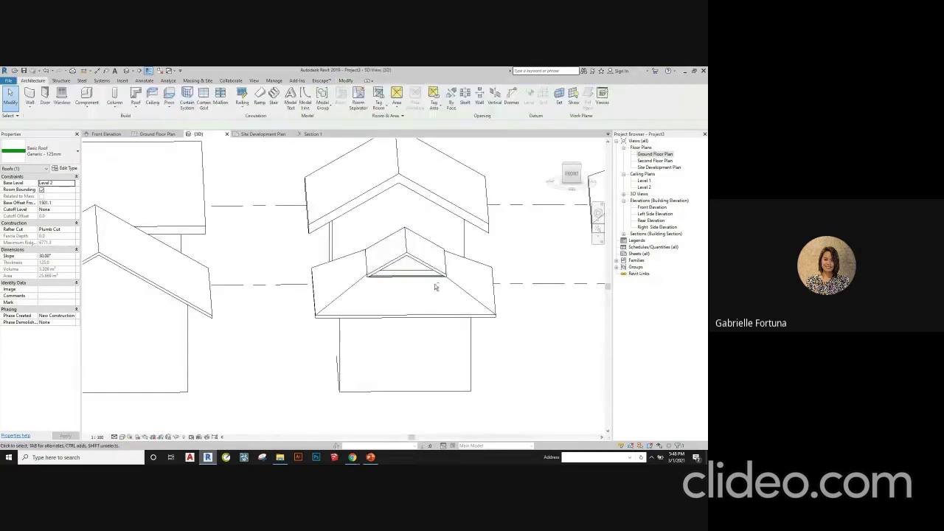
key("ctrl+Tab")
middle_click_drag(434, 285, 479, 295, "shift")
scroll(502, 288, "down", 3)
scroll(527, 275, "up", 5)
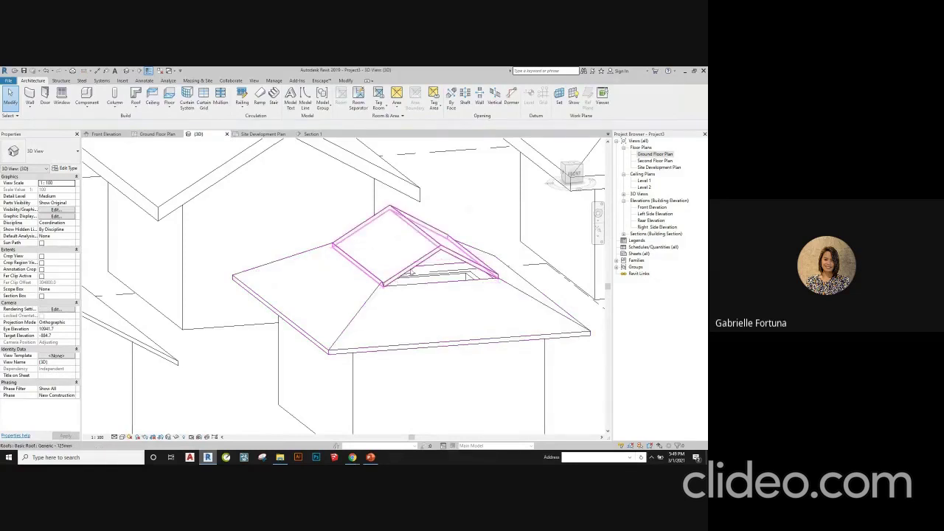
left_click(411, 272)
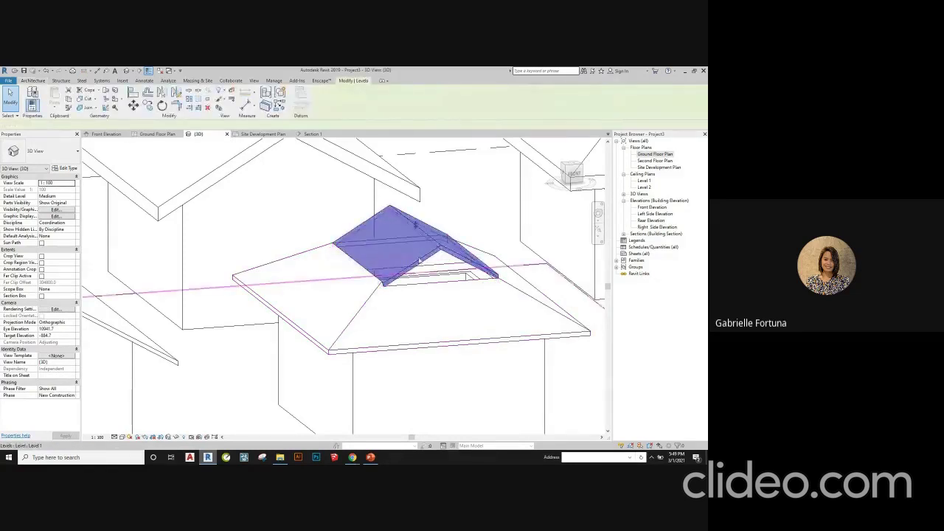
left_click(540, 270)
scroll(410, 258, "down", 2)
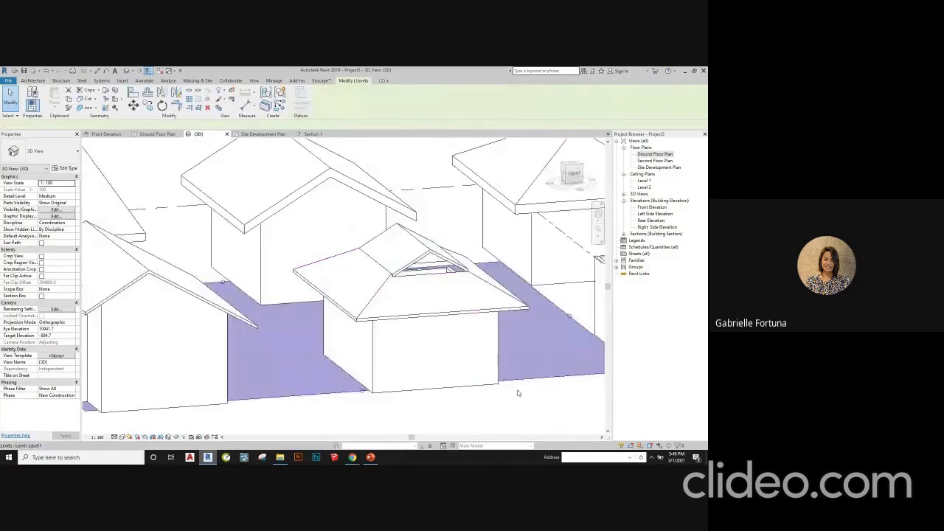
left_click(518, 393)
scroll(394, 295, "down", 3)
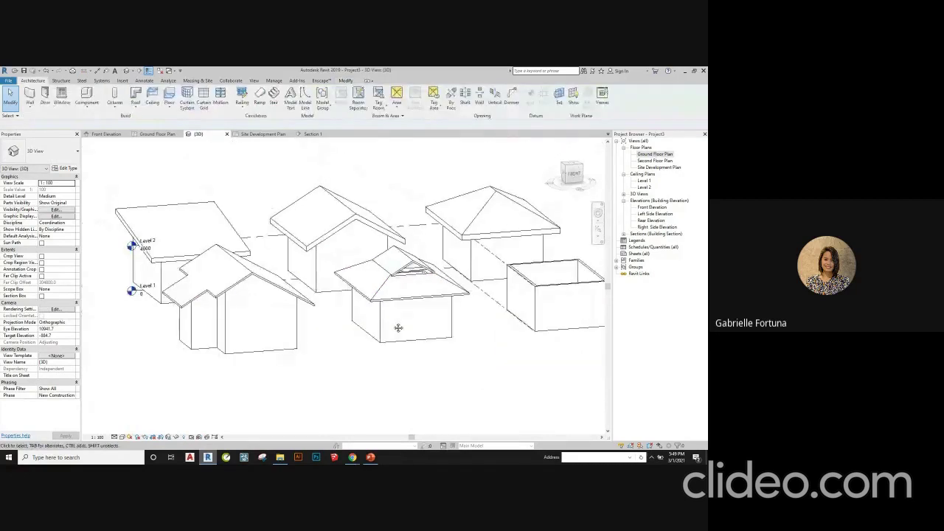
scroll(398, 327, "up", 2)
- Nudge the outer hip roof's edge slightly and select the inner gable roof
middle_click_drag(399, 327, 482, 325, "shift")
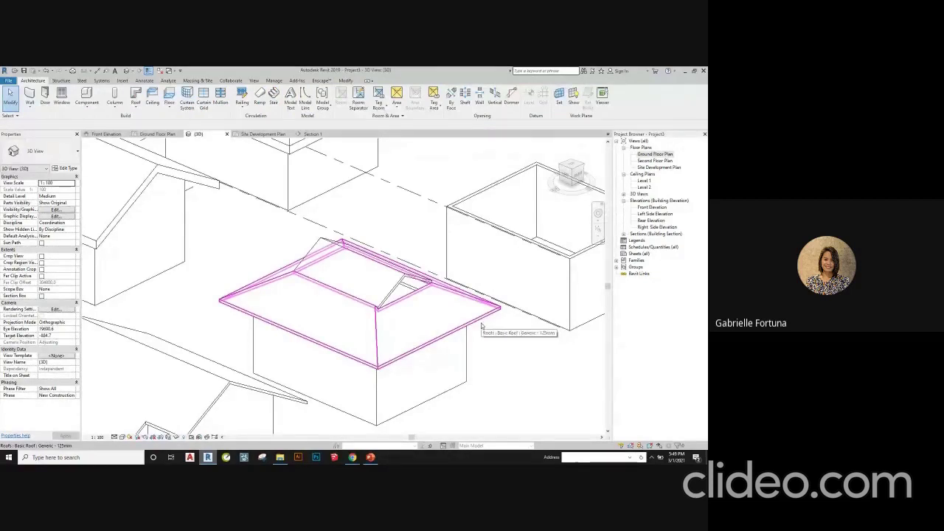
middle_click_drag(496, 372, 442, 325)
left_click(293, 274)
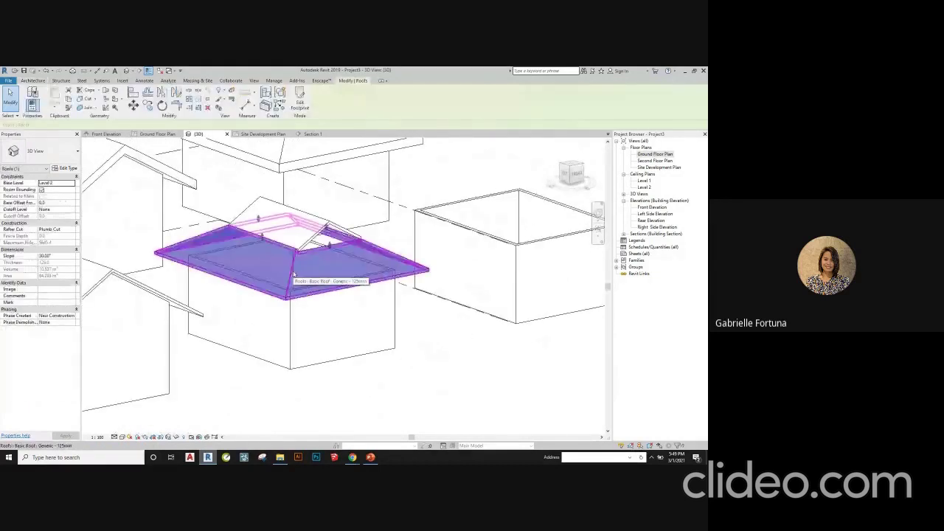
left_click_drag(327, 250, 327, 245)
key("Escape")
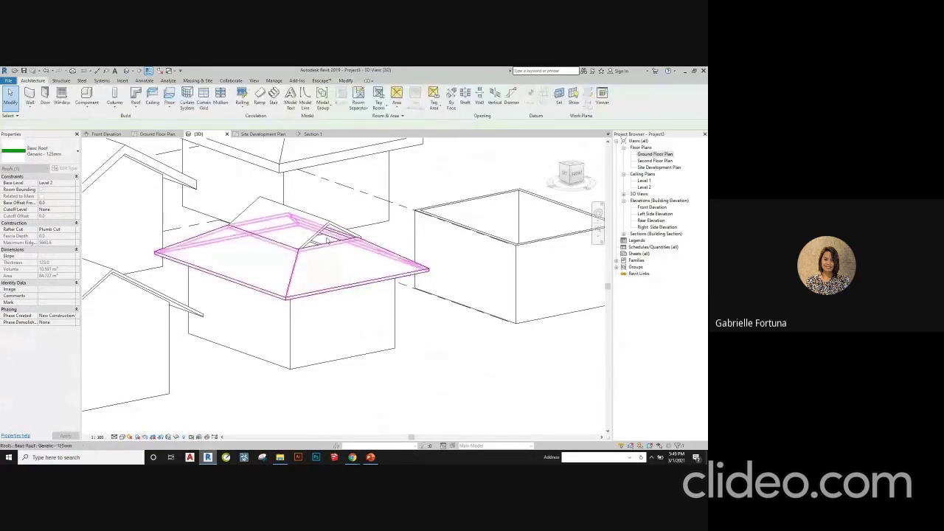
scroll(328, 240, "up", 2)
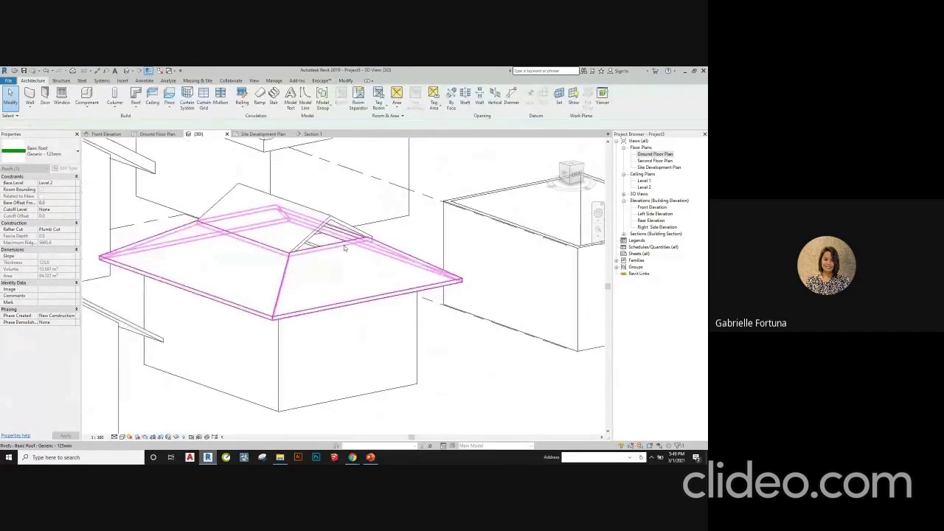
left_click(377, 227)
- In the Site Development Plan, drag the inner roof's right sketch line slightly left and finish
key("ctrl+Tab")
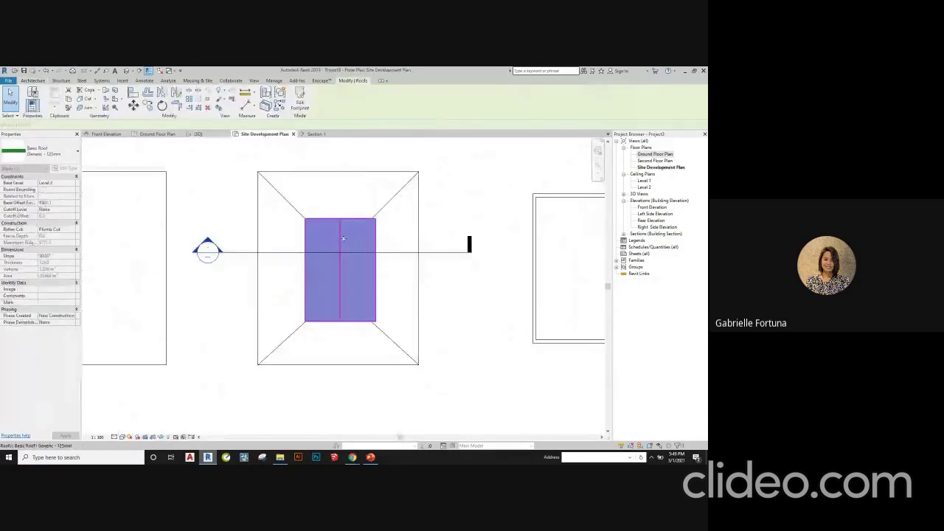
double_click(377, 260)
scroll(376, 266, "up", 1)
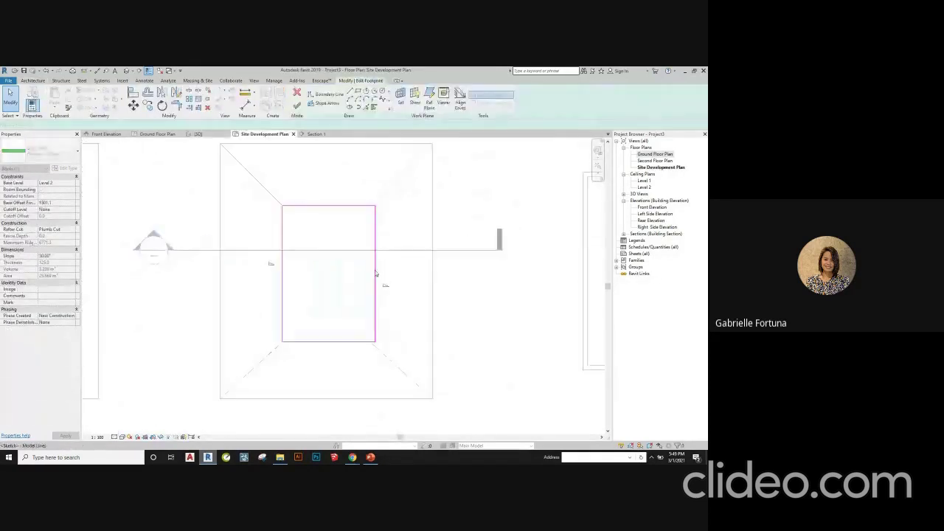
left_click(375, 275)
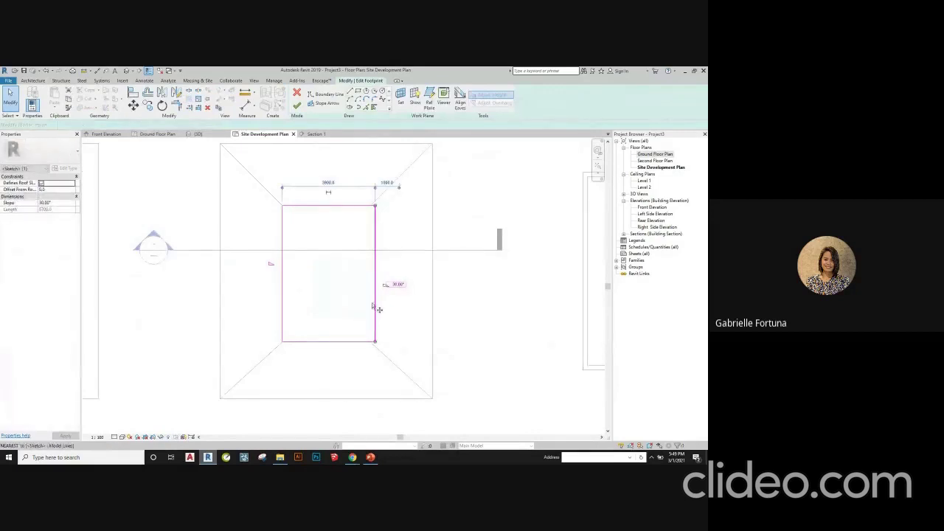
key("r")
key("o")
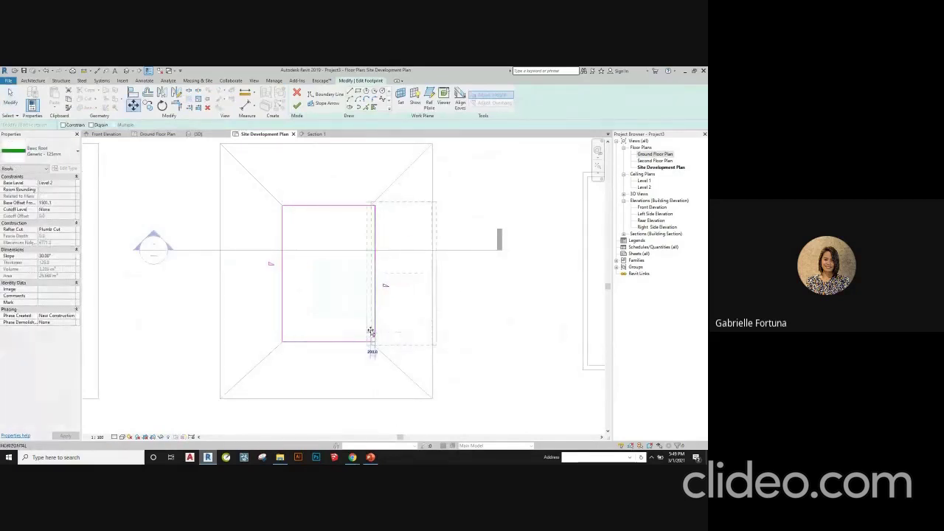
key("Escape")
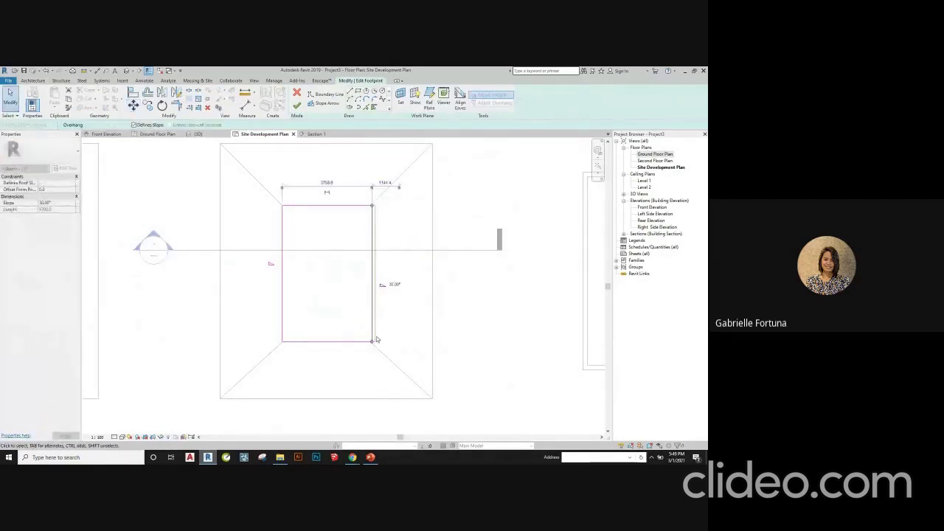
scroll(377, 339, "up", 1)
left_click(371, 332)
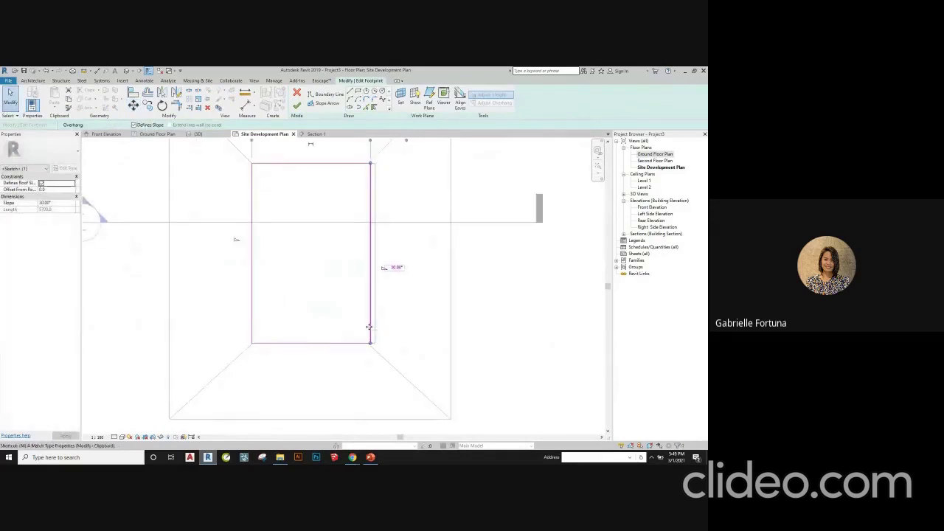
left_click_drag(367, 322, 370, 327)
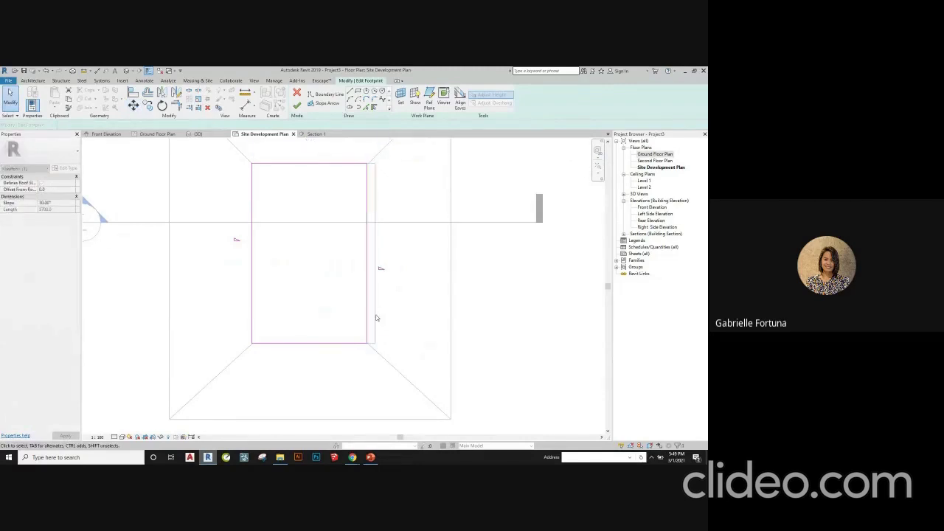
left_click(296, 105)
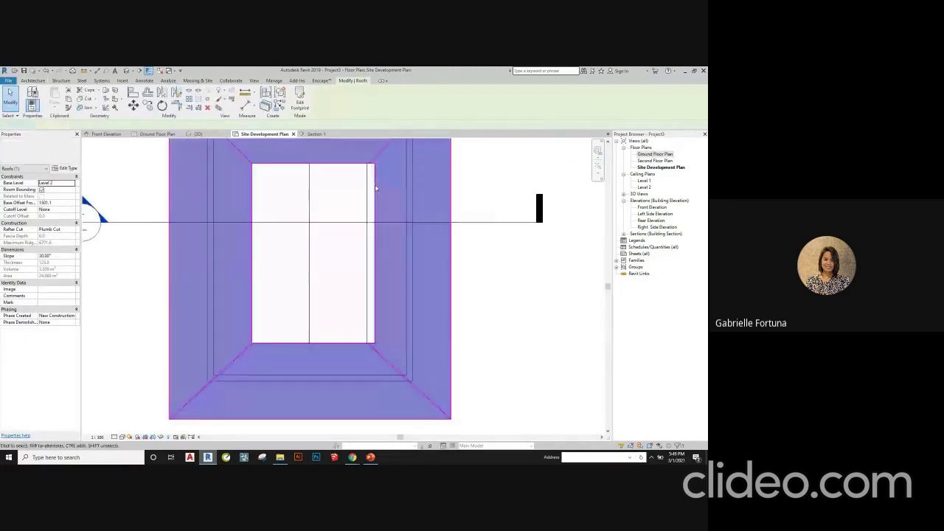
- Reopen the footprint, shift the right sketch line again with MV, and finish the sketch
double_click(375, 189)
left_click(372, 262)
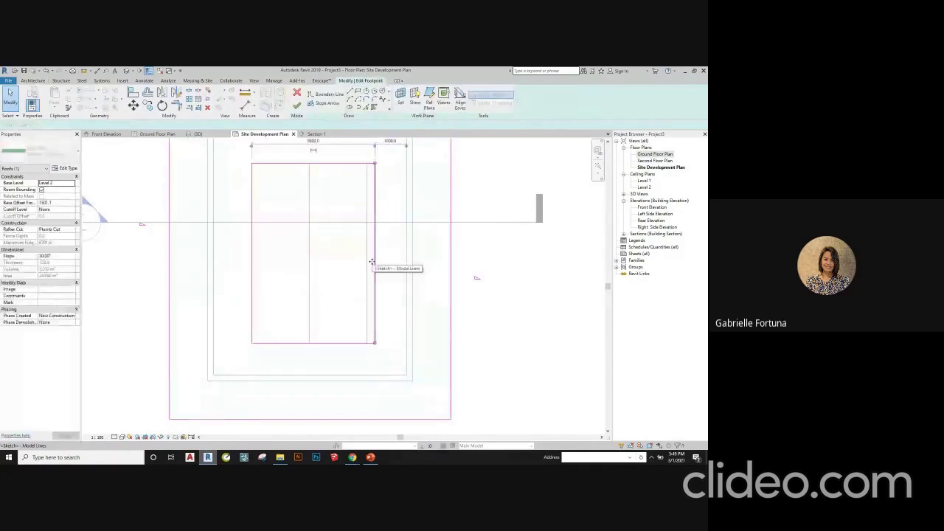
key("m")
key("v")
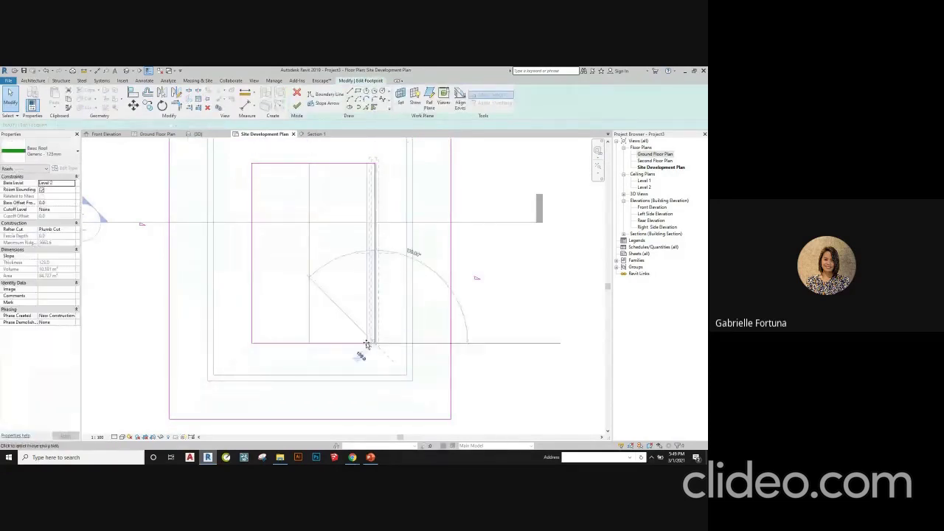
left_click(366, 343)
left_click(296, 105)
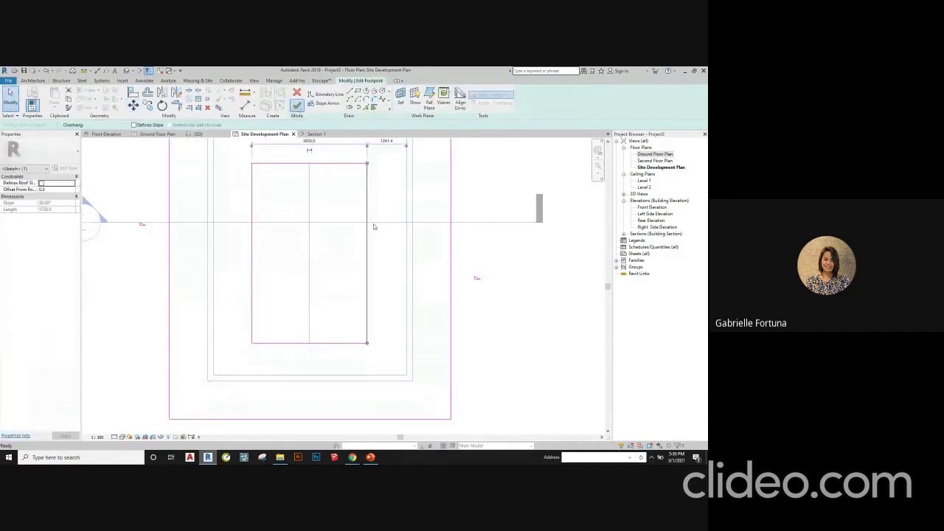
scroll(396, 284, "down", 2)
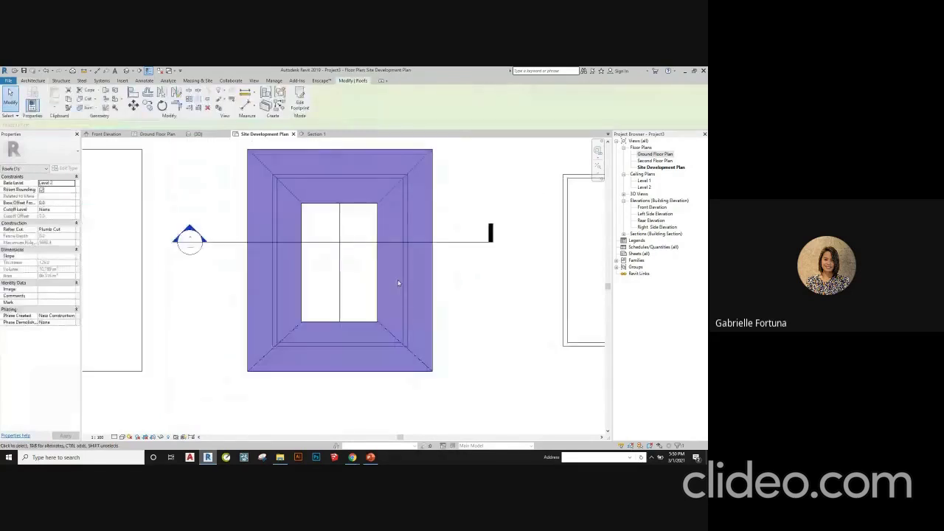
left_click(404, 417)
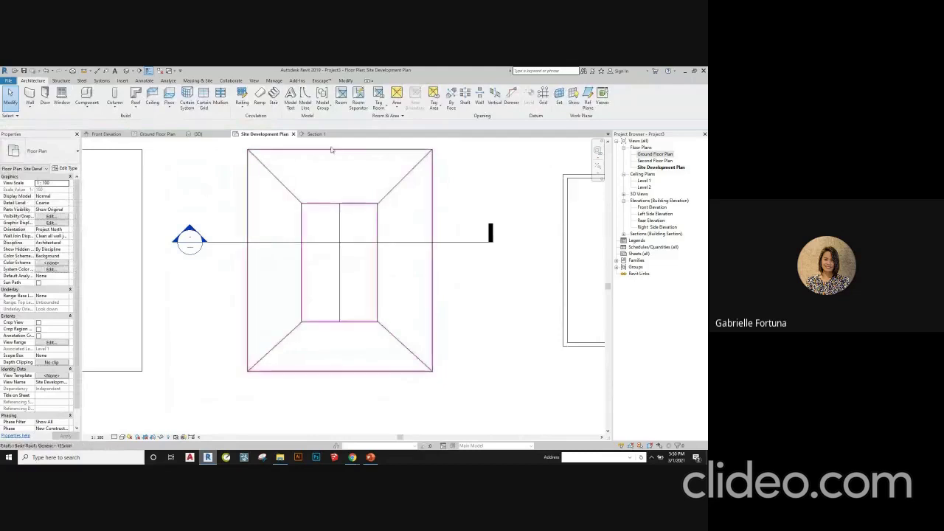
- Orbit the 3D view to look down on the buildings and the middle house's open-centre roof
left_click(194, 134)
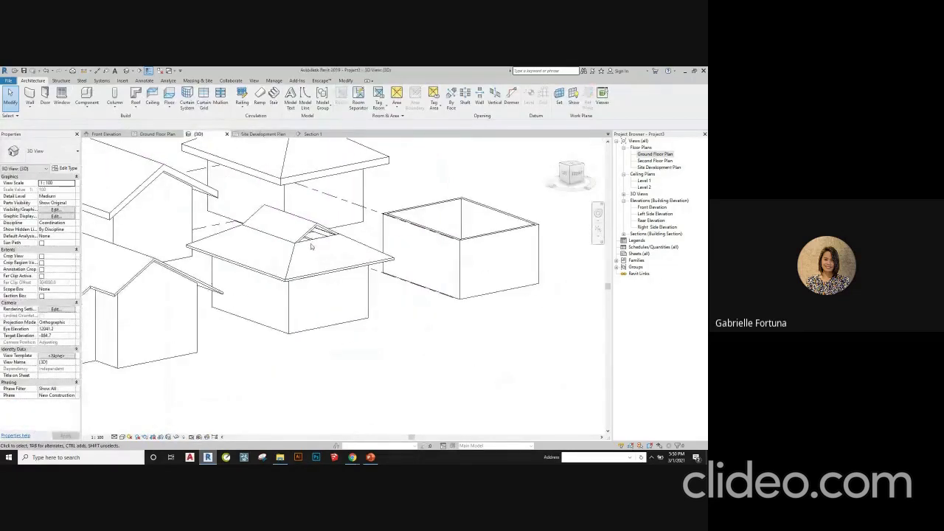
left_click(343, 252)
left_click(396, 326)
scroll(396, 326, "down", 3)
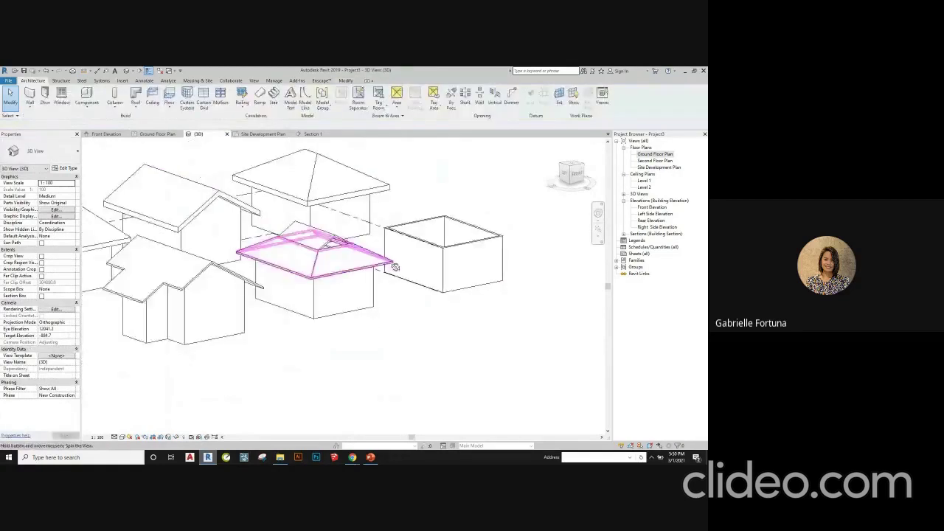
middle_click_drag(396, 325, 337, 359, "shift")
middle_click_drag(459, 275, 378, 409, "shift")
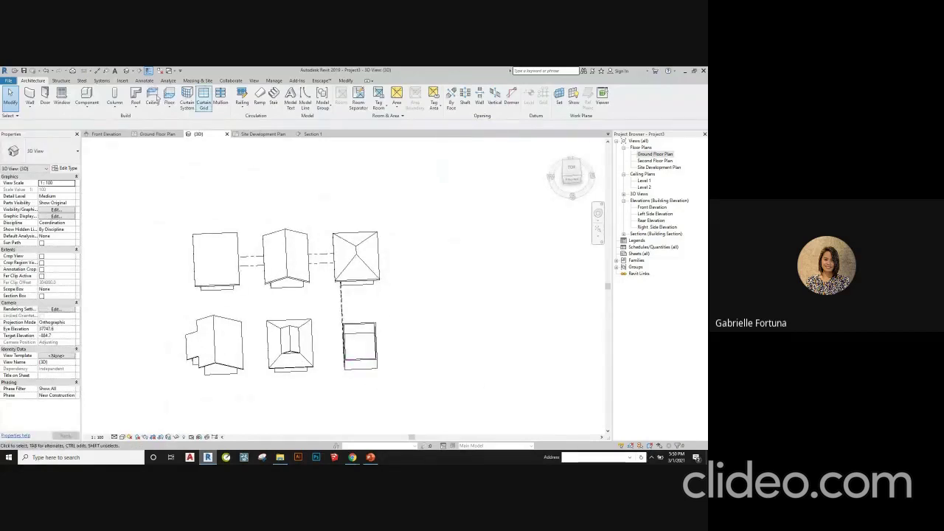
- Start a Level 2 roof by footprint in the Ground Floor Plan, tracing the next building's walls
left_click(153, 134)
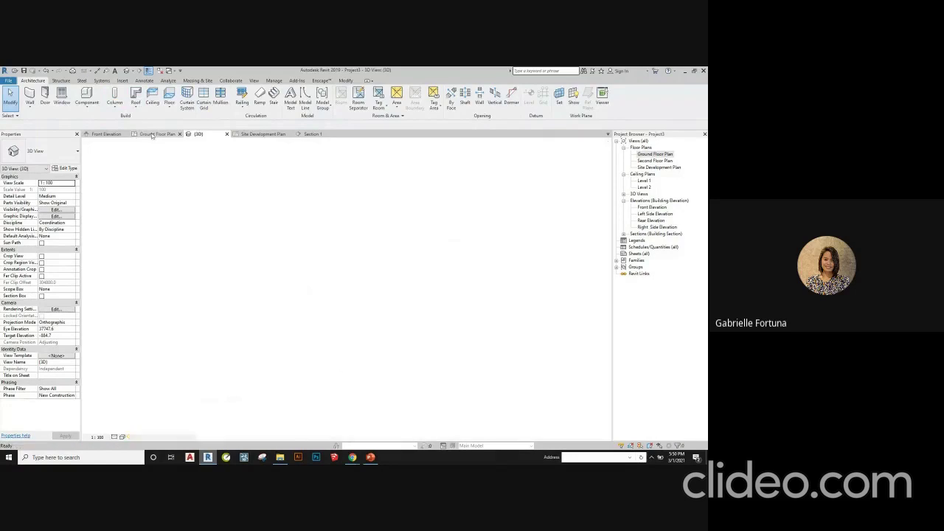
left_click(136, 95)
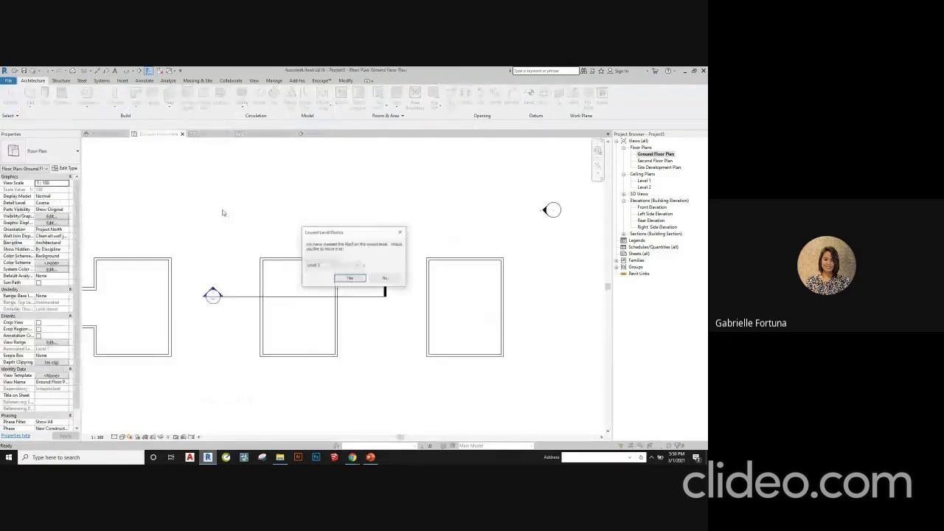
left_click(338, 278)
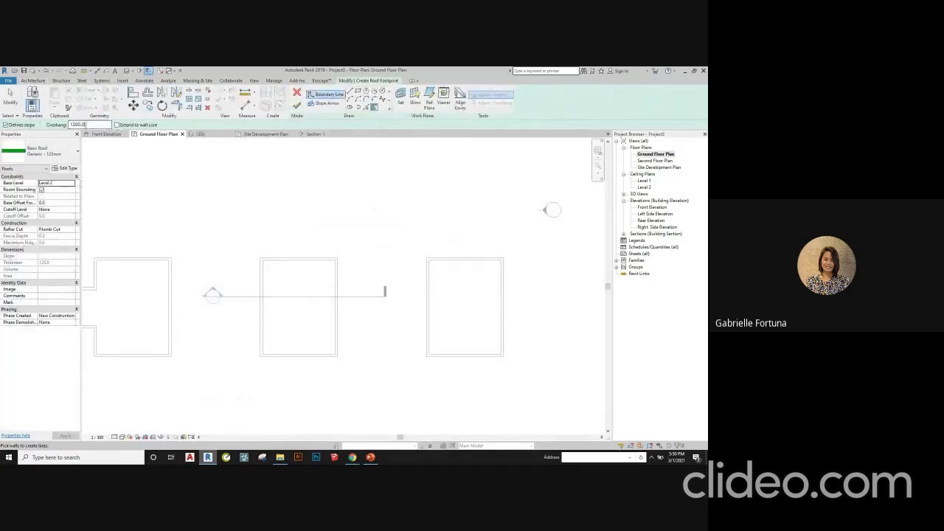
scroll(476, 282, "up", 2)
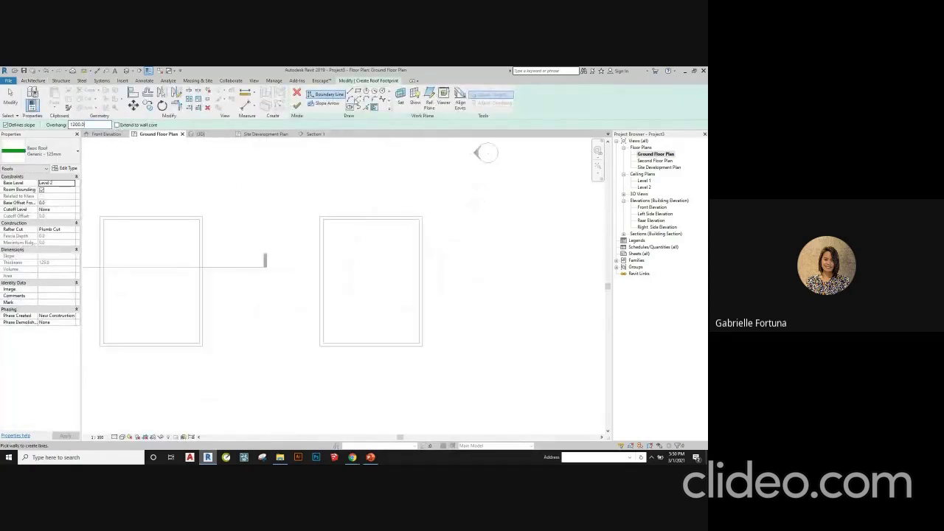
left_click(357, 91)
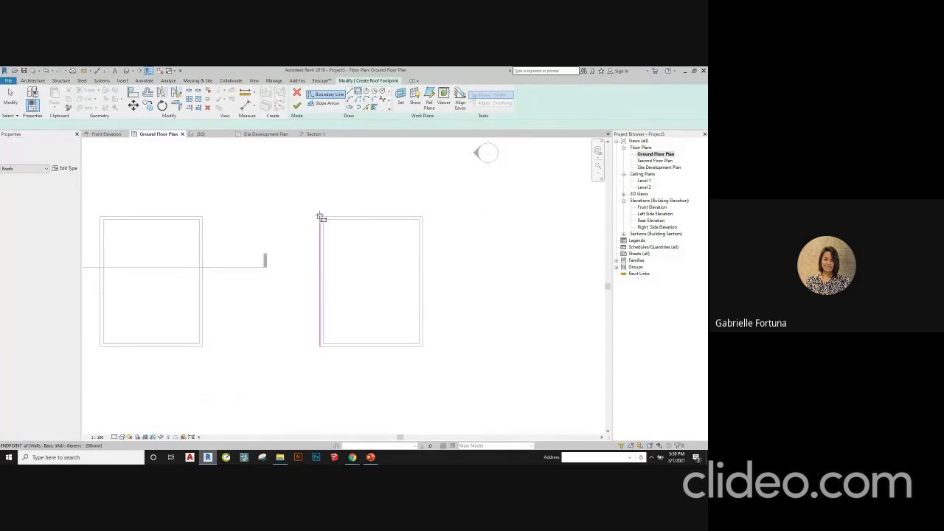
left_click(320, 216)
left_click(421, 216)
left_click(421, 345)
key("Escape")
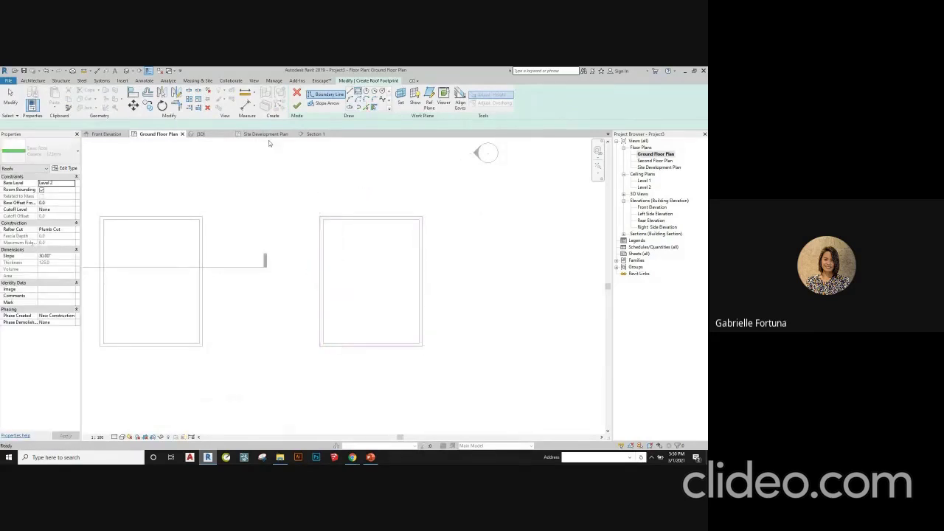
- Draw a boundary rectangle offset 1200 around the building, then begin a reference plane with RP
left_click(103, 124)
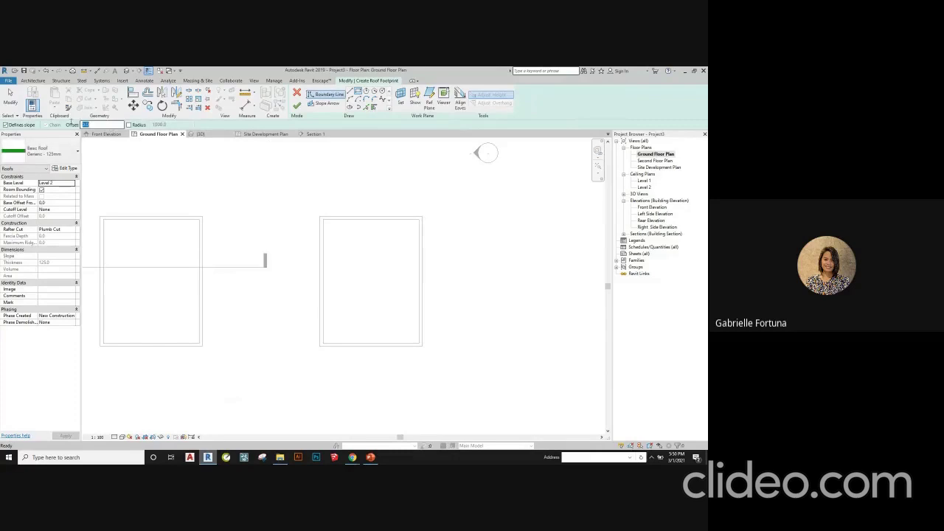
type("120")
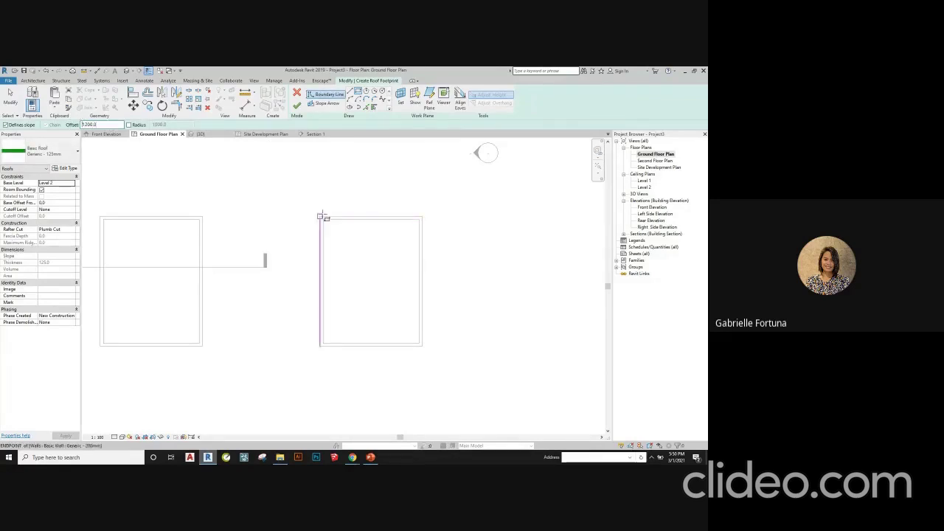
left_click(322, 214)
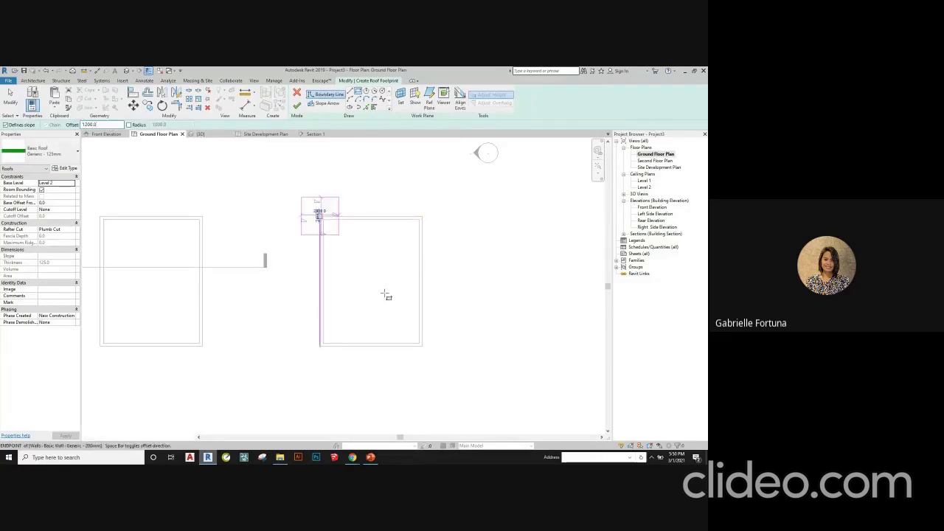
left_click(423, 345)
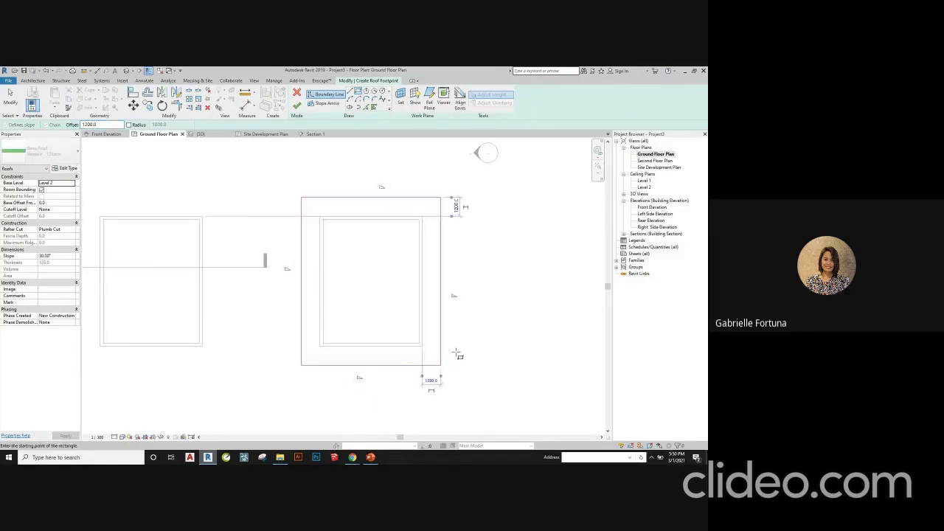
scroll(244, 246, "down", 1)
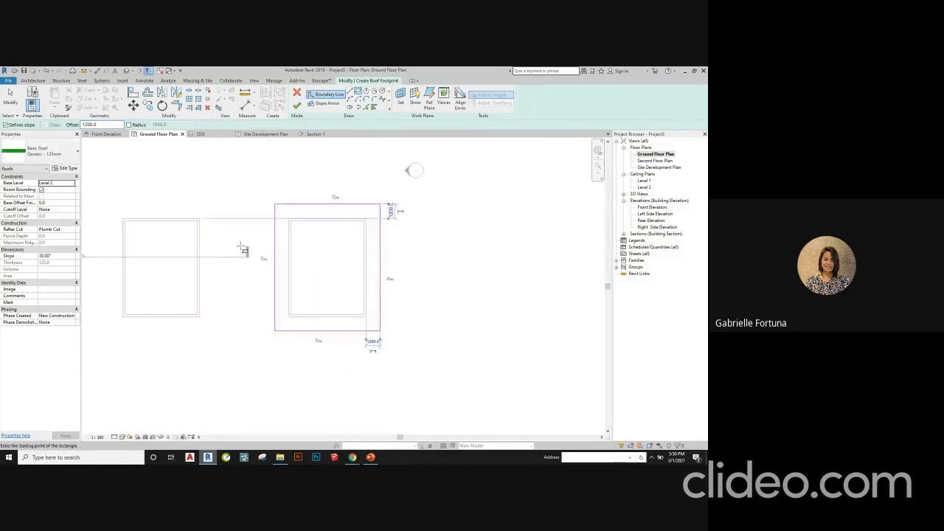
scroll(394, 333, "up", 2)
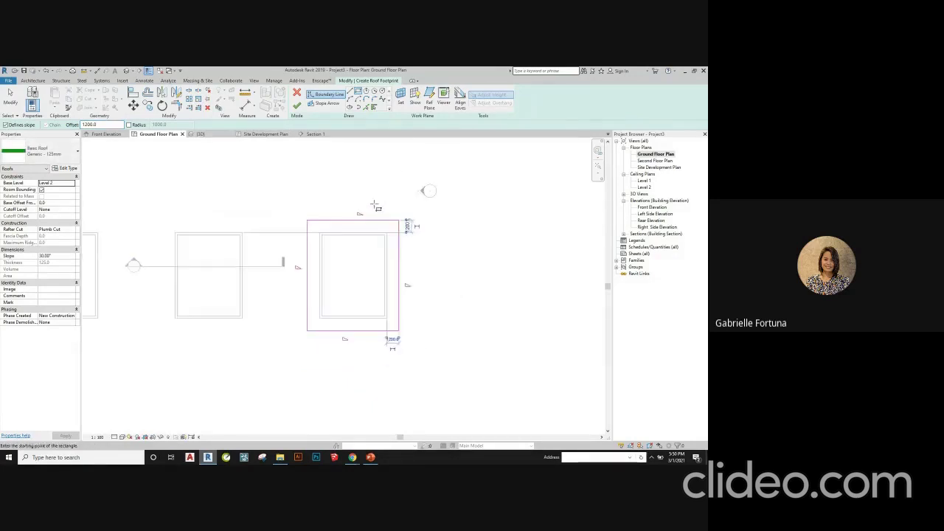
scroll(342, 212, "down", 1)
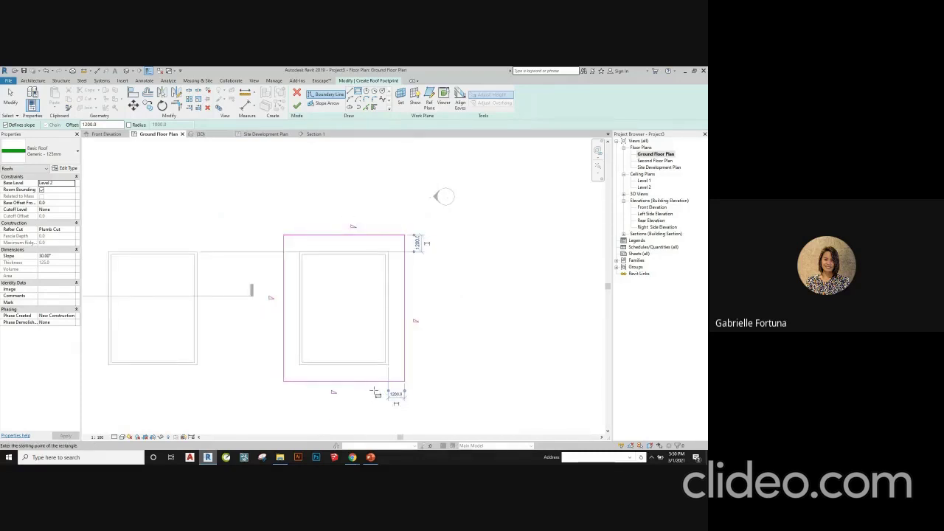
key("Escape")
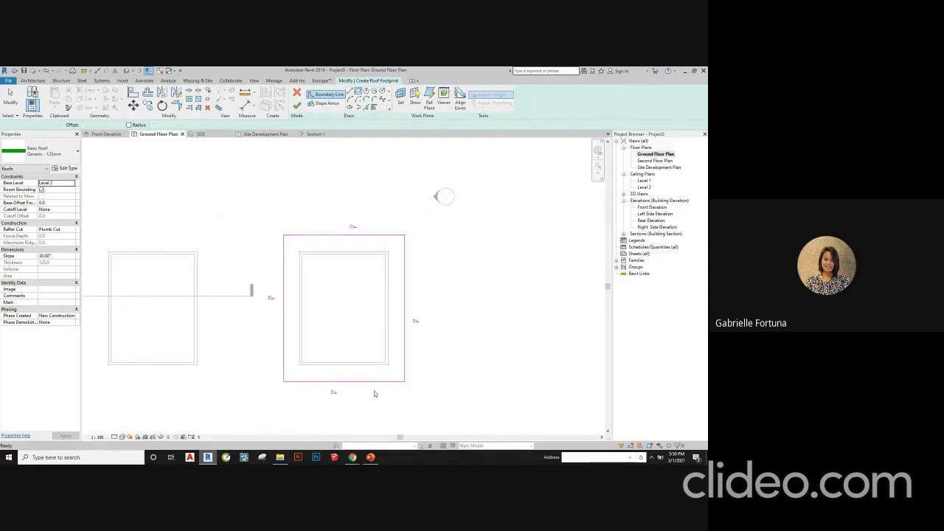
key("r")
key("p")
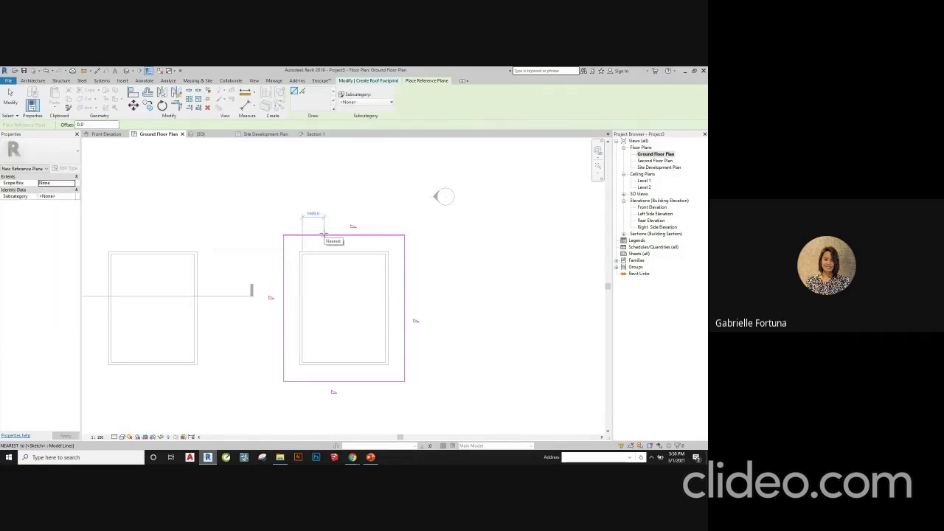
scroll(321, 217, "down", 1)
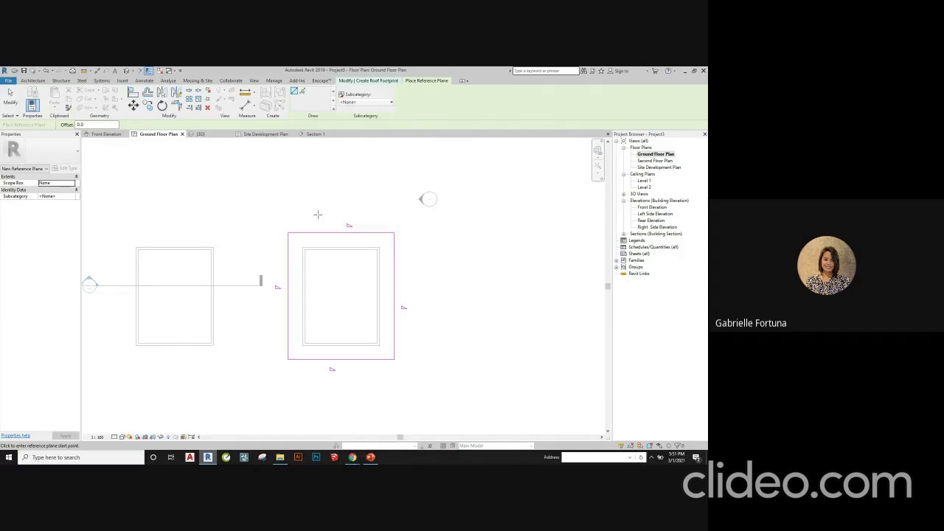
- Draw a vertical reference plane crossing the roof footprint from top to bottom
left_click(318, 214)
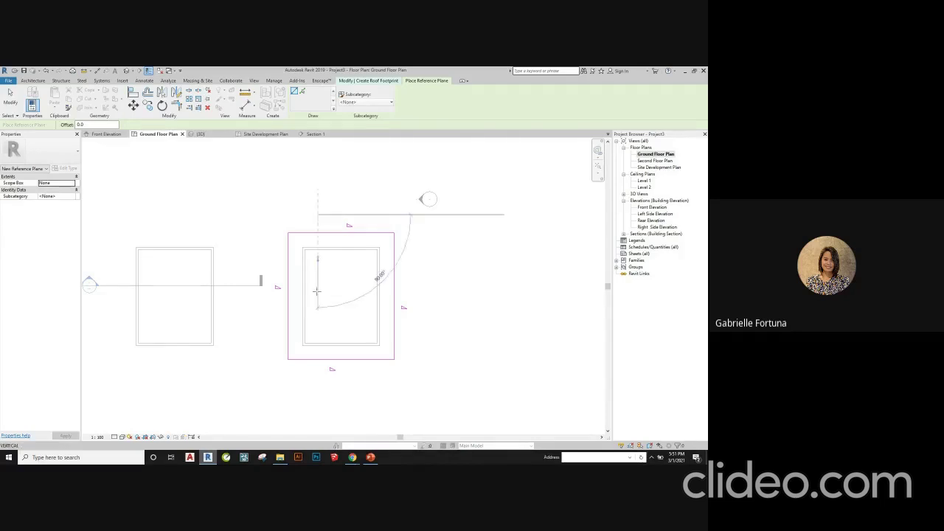
left_click(318, 388)
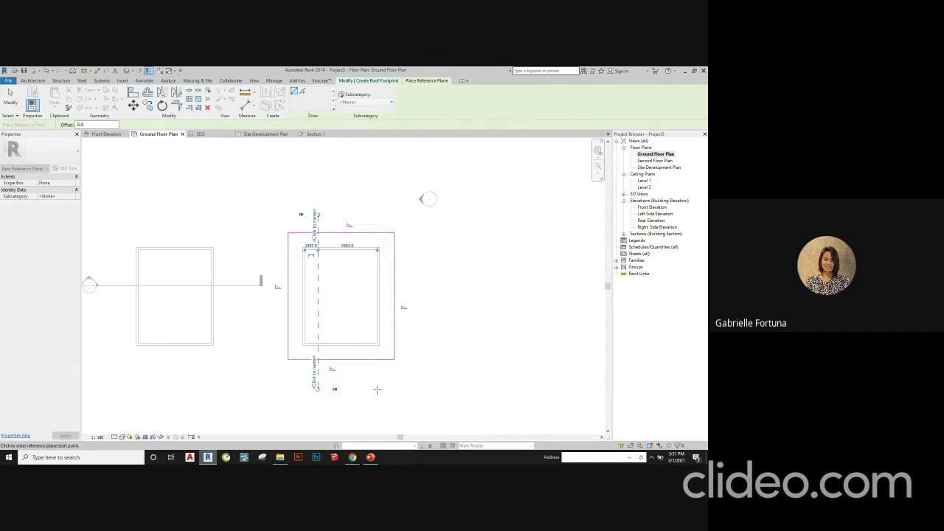
scroll(346, 377, "up", 1)
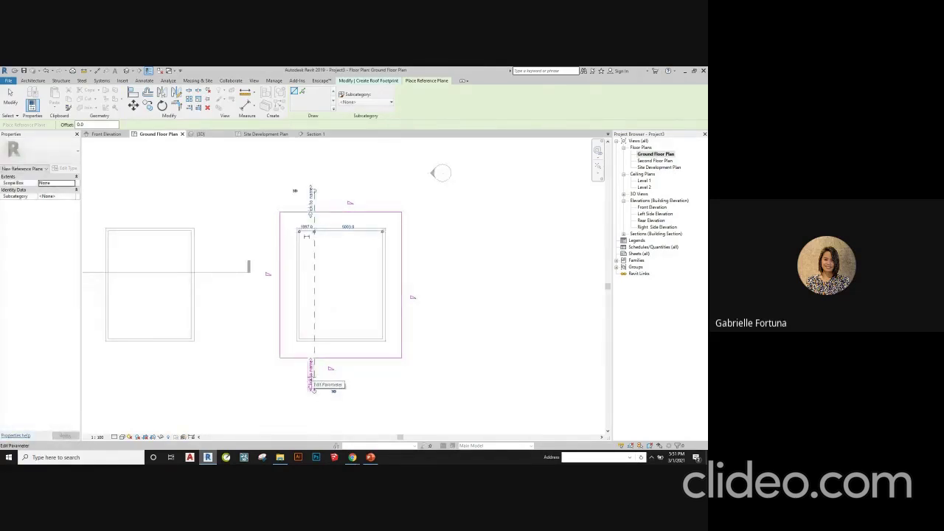
key("Escape")
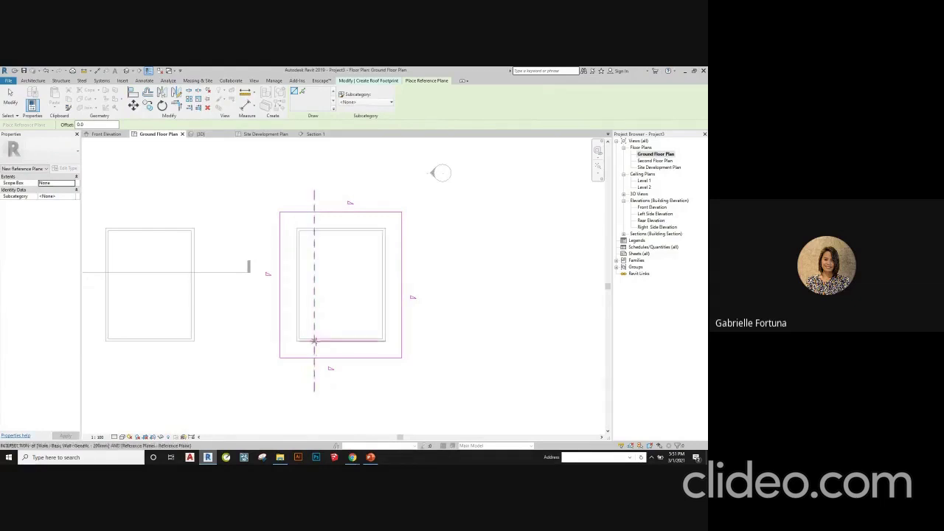
key("Escape")
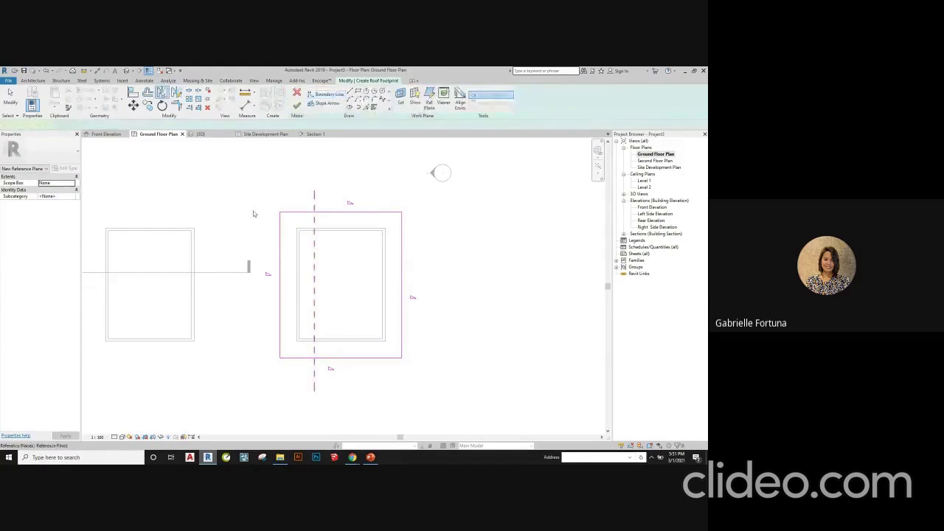
- Mirror a copy of the plane about an axis through the footprint's midpoint
left_click(314, 214)
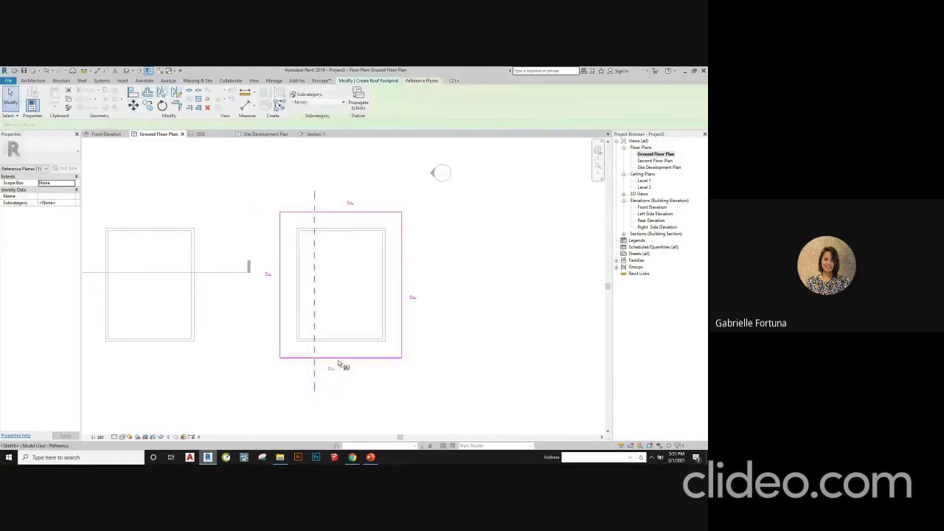
left_click(341, 360)
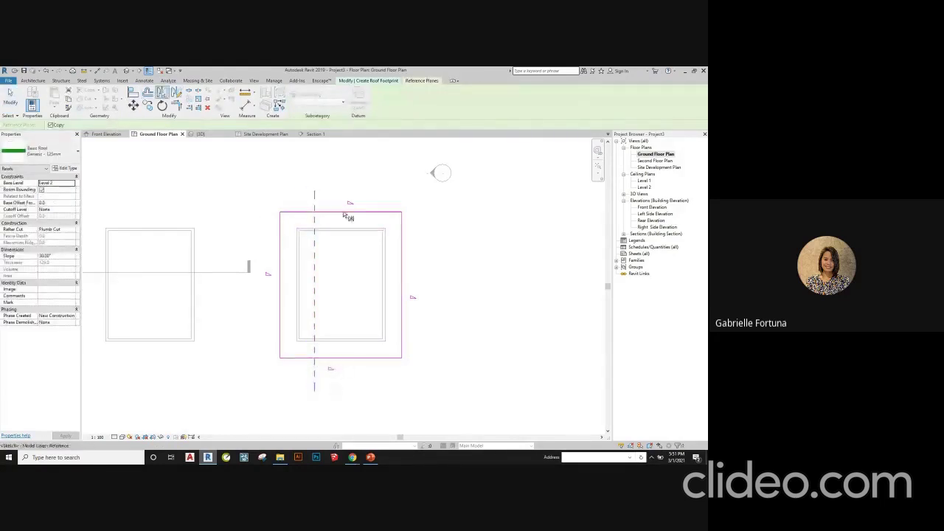
left_click(177, 93)
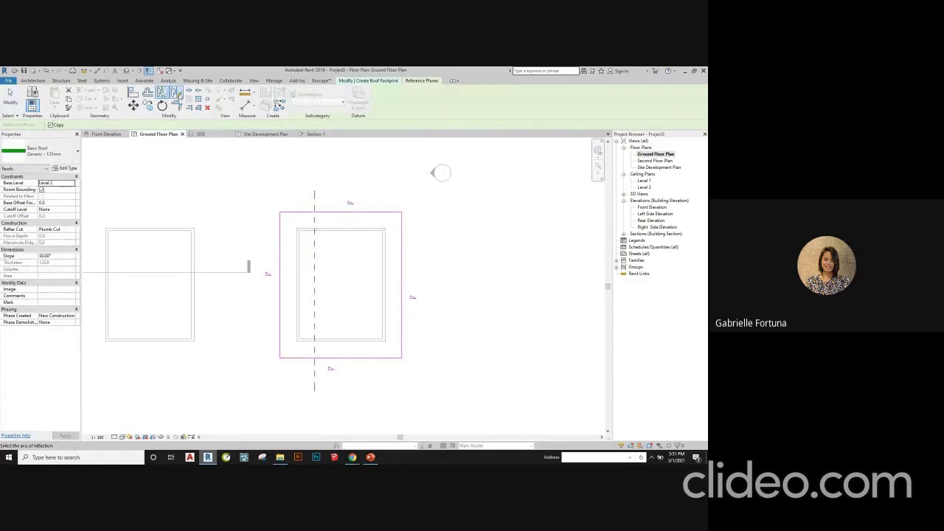
left_click(341, 211)
left_click(342, 390)
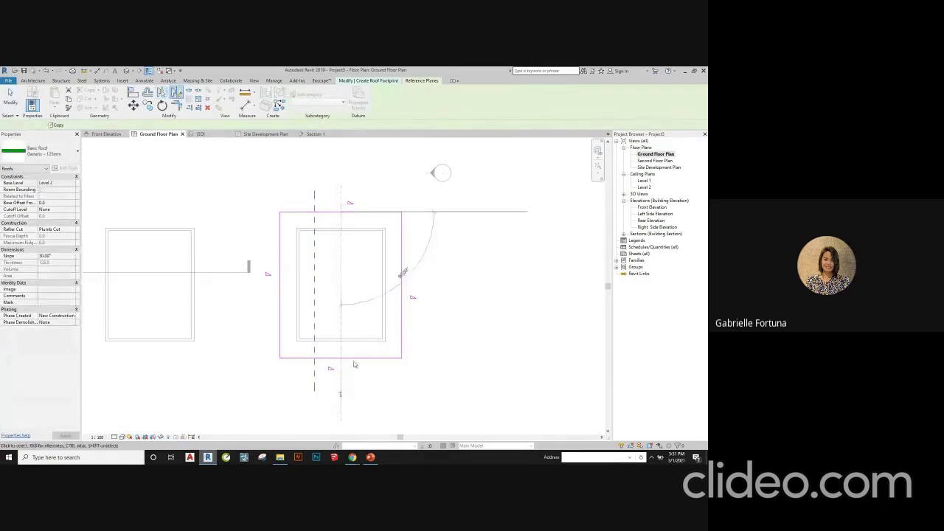
- Split the footprint's top and bottom edges at both reference planes with SL
left_click(516, 374)
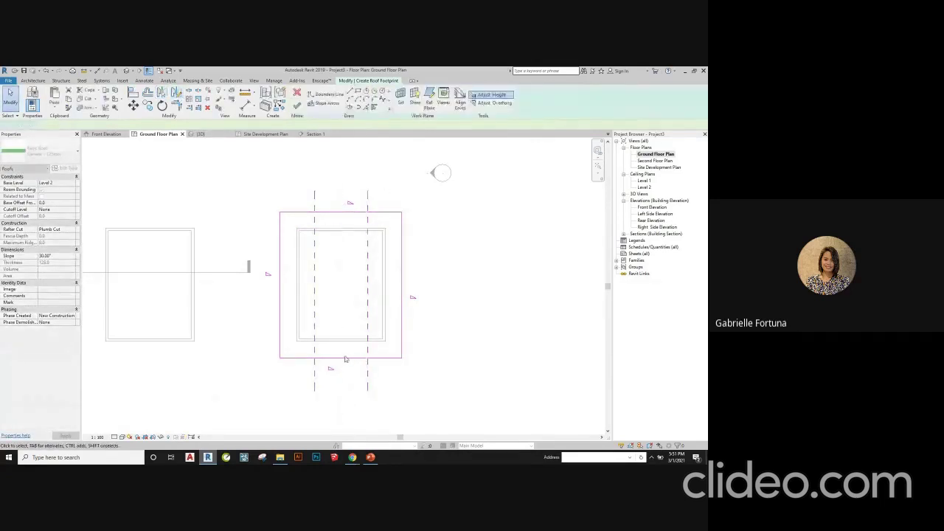
scroll(325, 332, "down", 2)
scroll(347, 370, "up", 2)
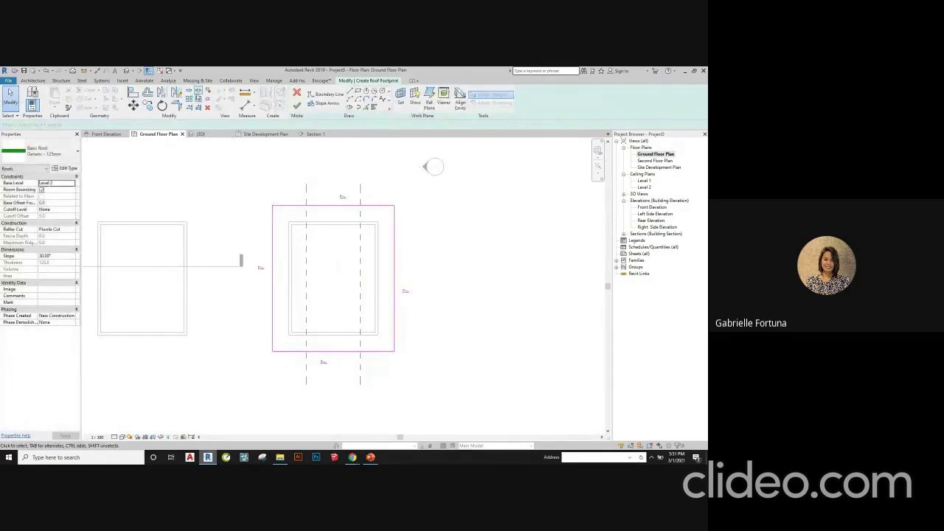
key("l")
key("i")
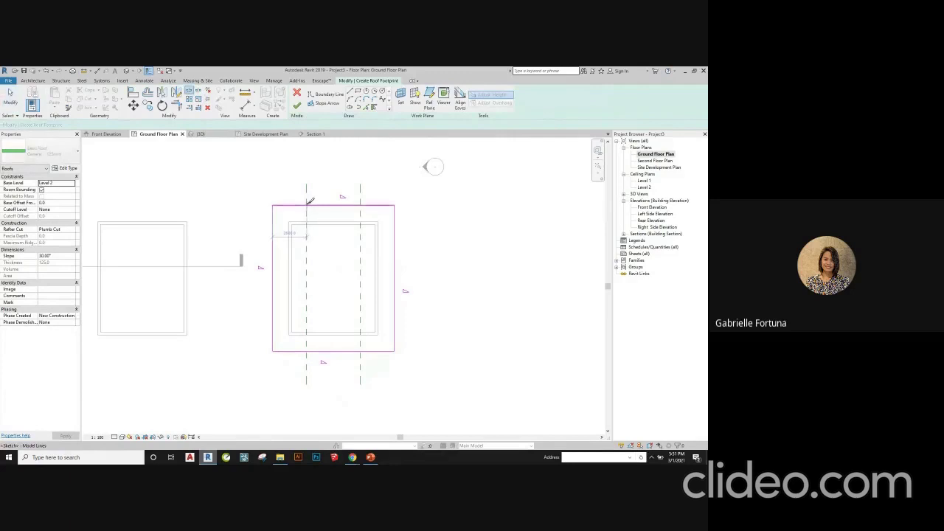
left_click(306, 204)
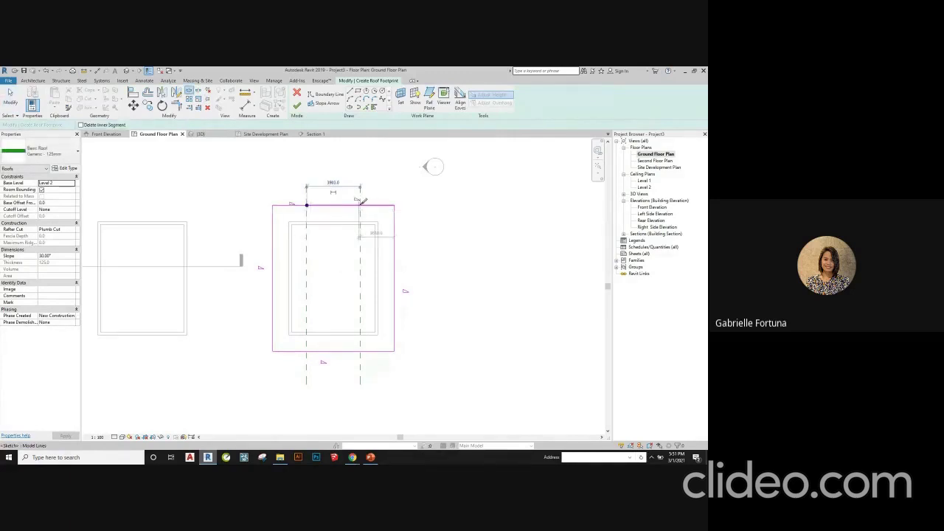
left_click(360, 203)
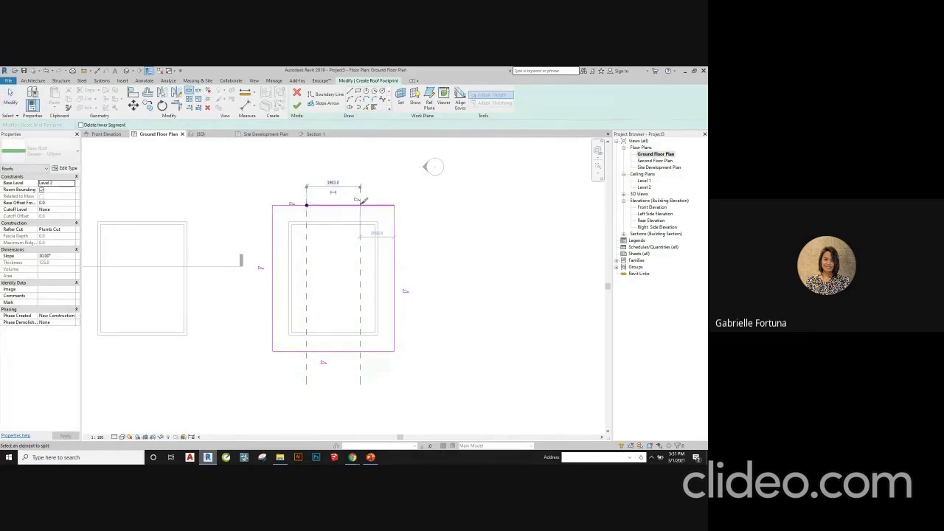
left_click(307, 350)
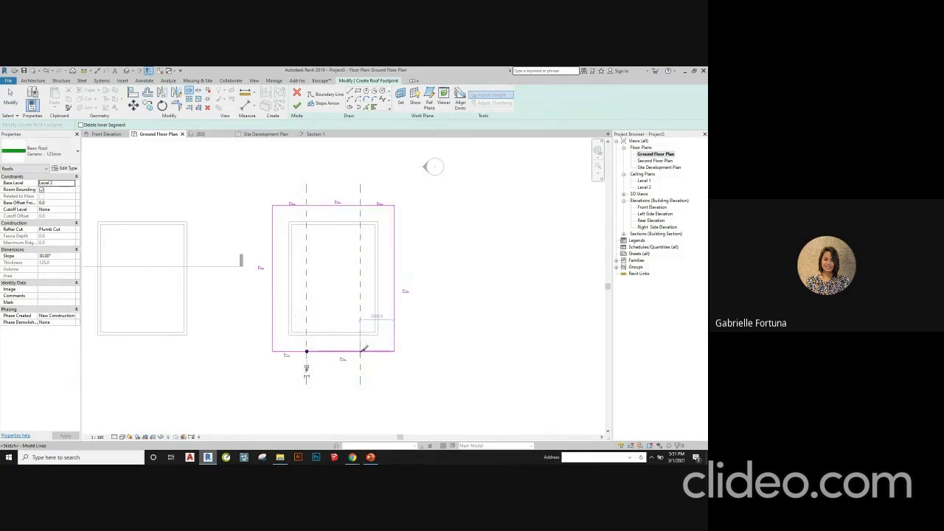
left_click(361, 351)
left_click(339, 202)
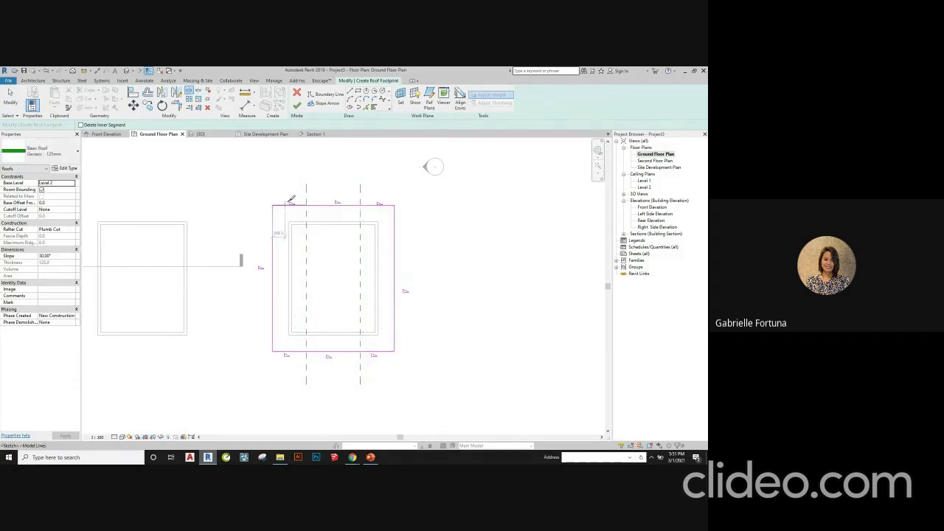
key("Escape")
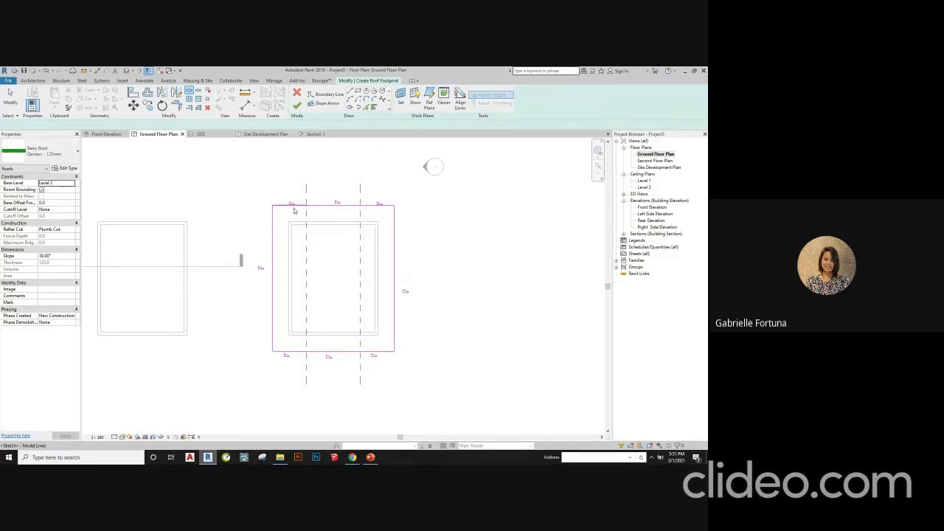
- Uncheck Defines Slope on the four outer segments, then select the two 3000-long side lines
left_click(288, 205)
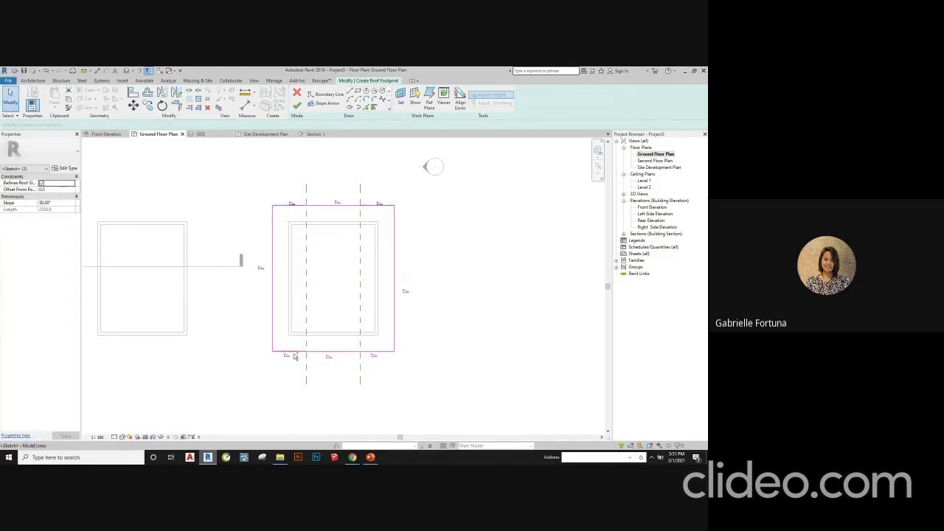
key("Tab")
left_click(288, 353)
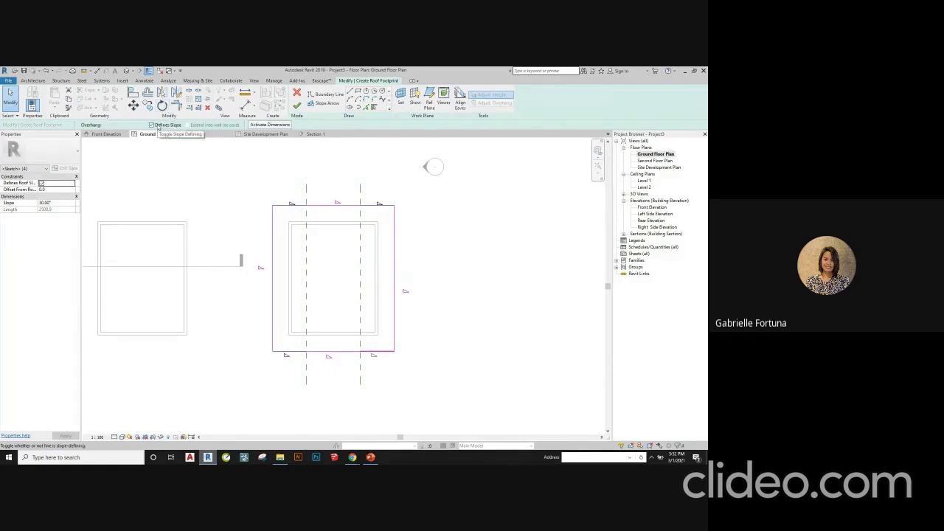
left_click(156, 125)
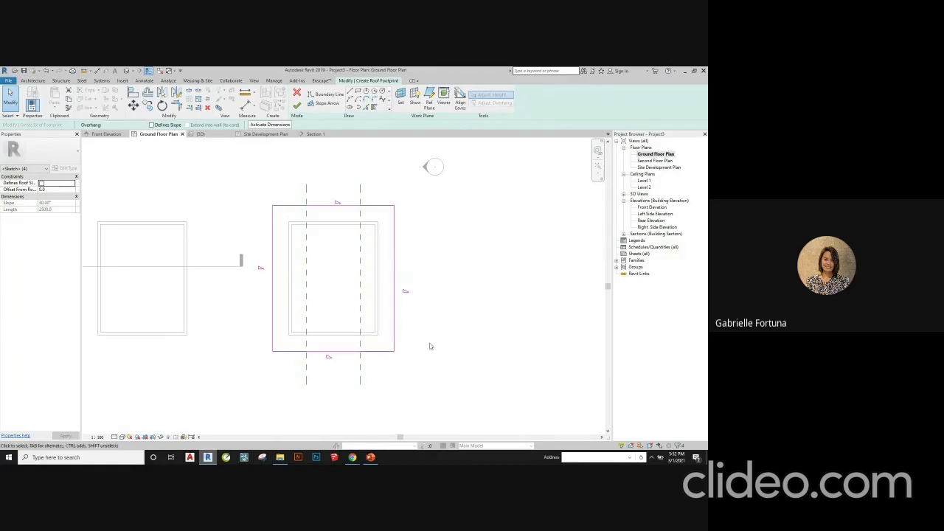
left_click(469, 229)
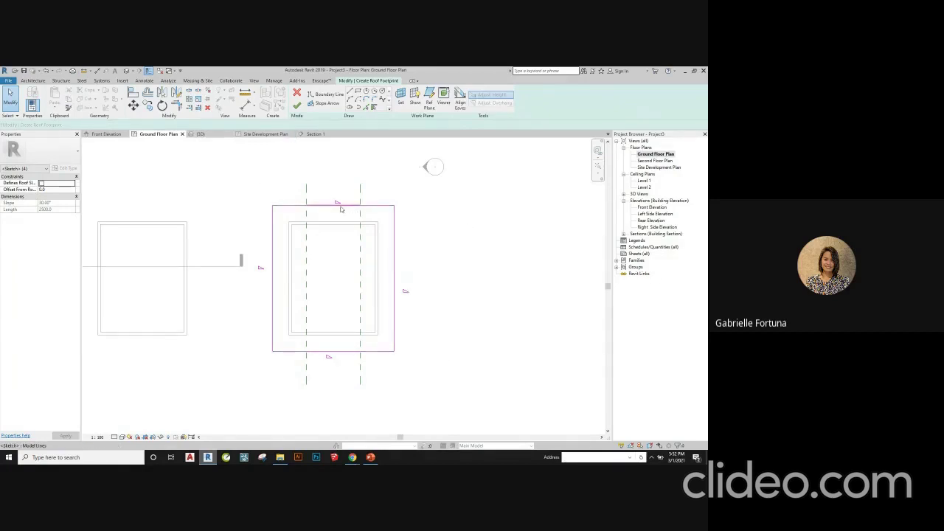
left_click(273, 280)
left_click(395, 295, "ctrl")
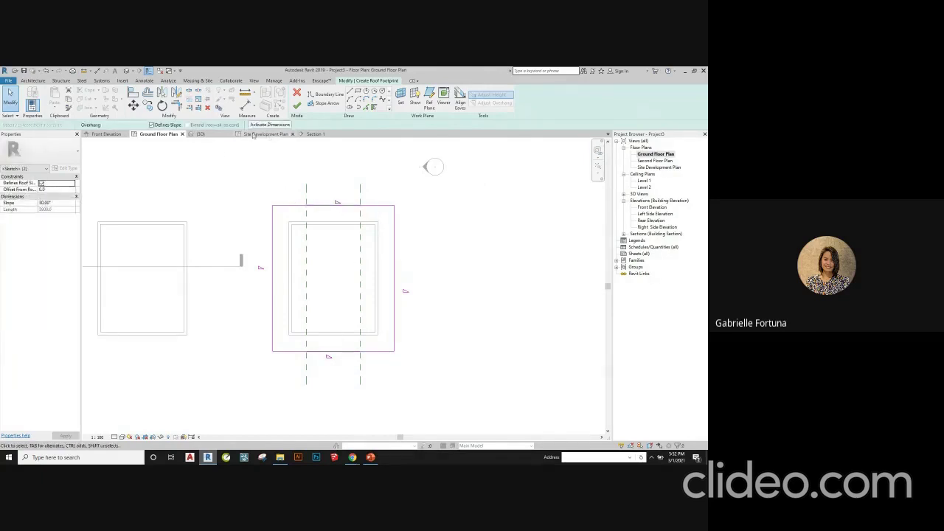
- Finish the roof footprint sketch and view the houses in an angled 3D view
left_click(208, 134)
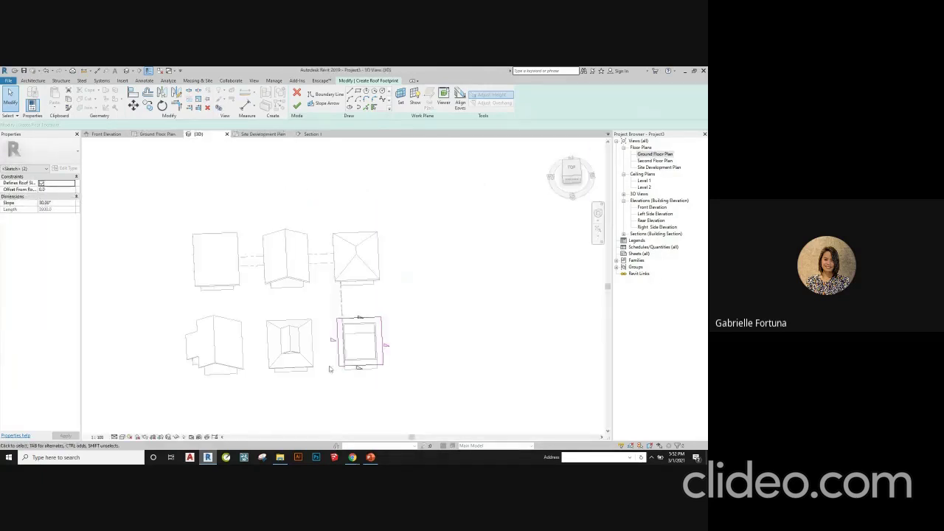
scroll(354, 384, "up", 2)
middle_click_drag(353, 384, 378, 347, "shift")
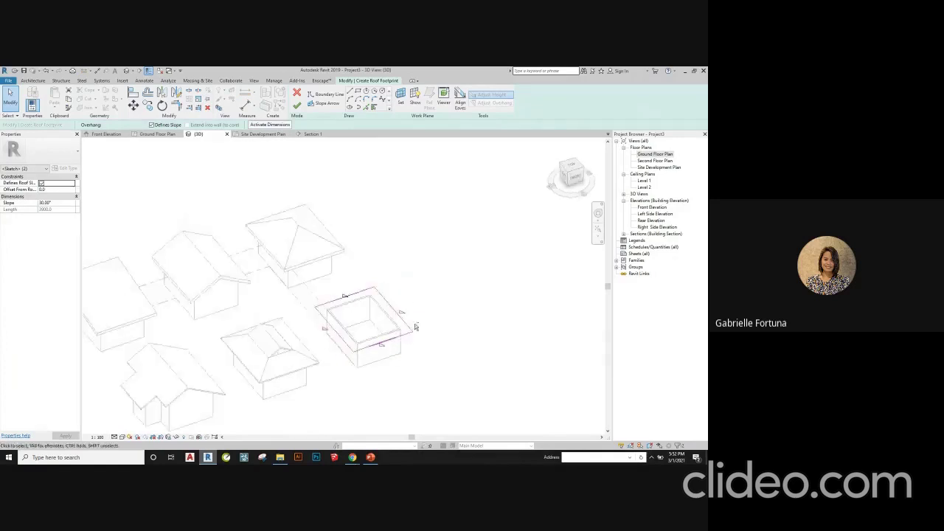
scroll(377, 348, "up", 3)
left_click(296, 105)
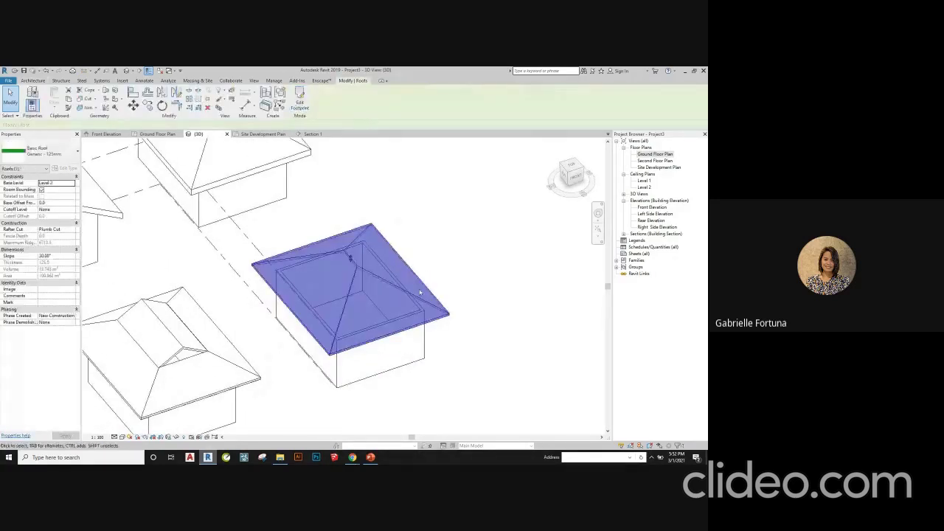
- Give the front and back eaves edges a 1000 offset from roof base and finish
double_click(402, 349)
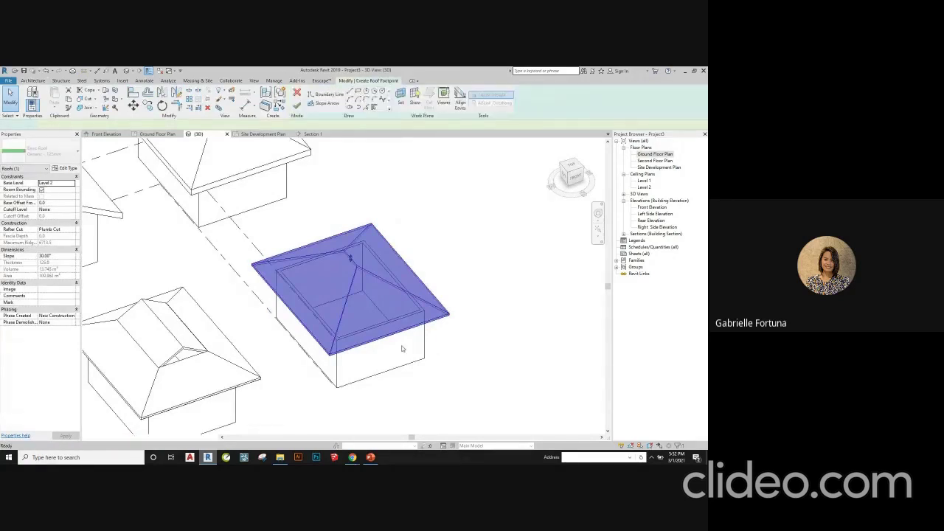
left_click(388, 335)
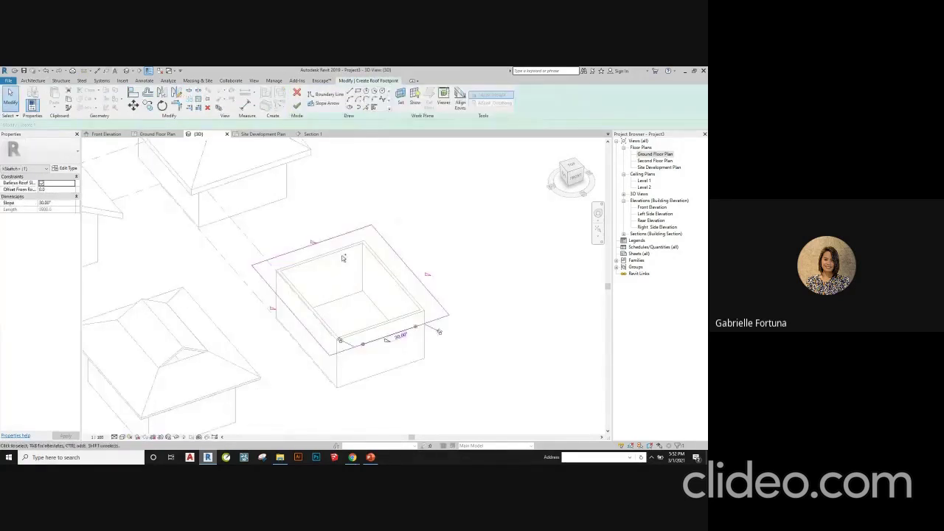
left_click(332, 243, "ctrl")
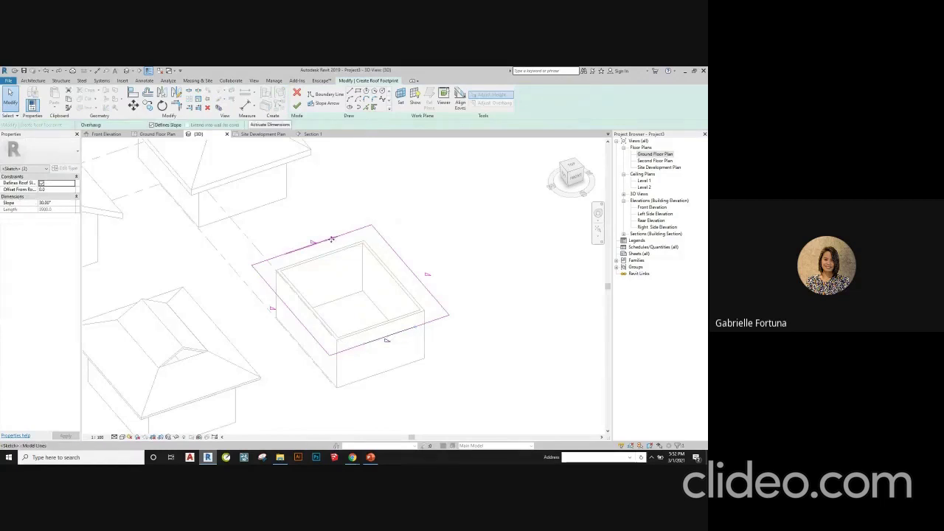
left_click(55, 190)
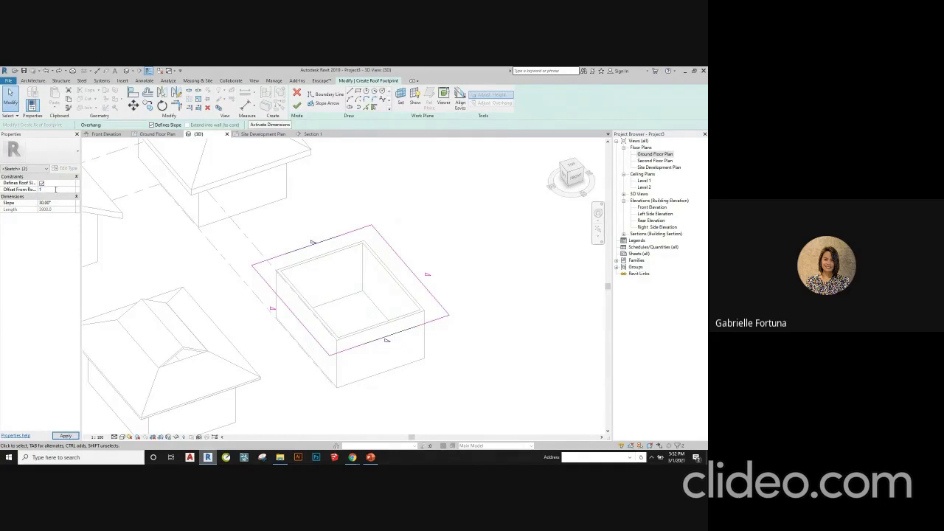
type("1000")
key("Return")
left_click(297, 105)
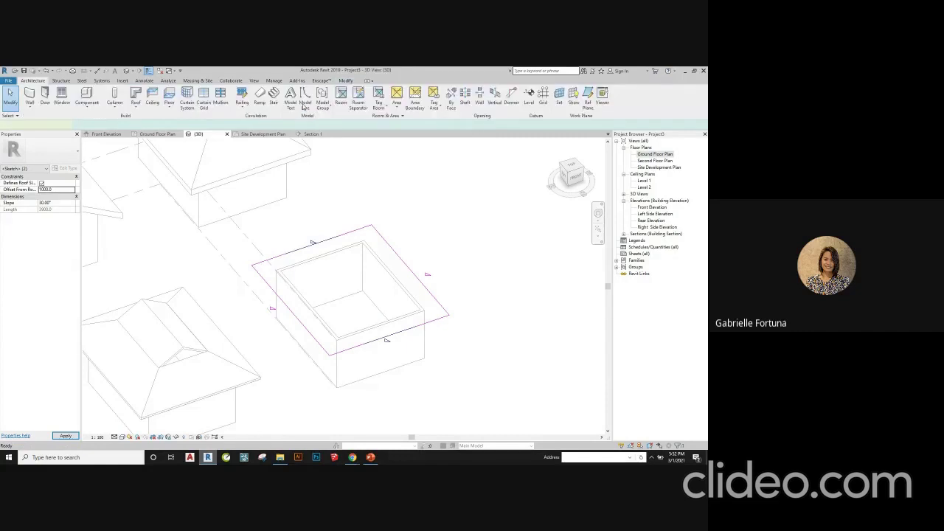
- Attach the tops of the front house's four chained walls to its roof
middle_click_drag(385, 371, 366, 361, "shift")
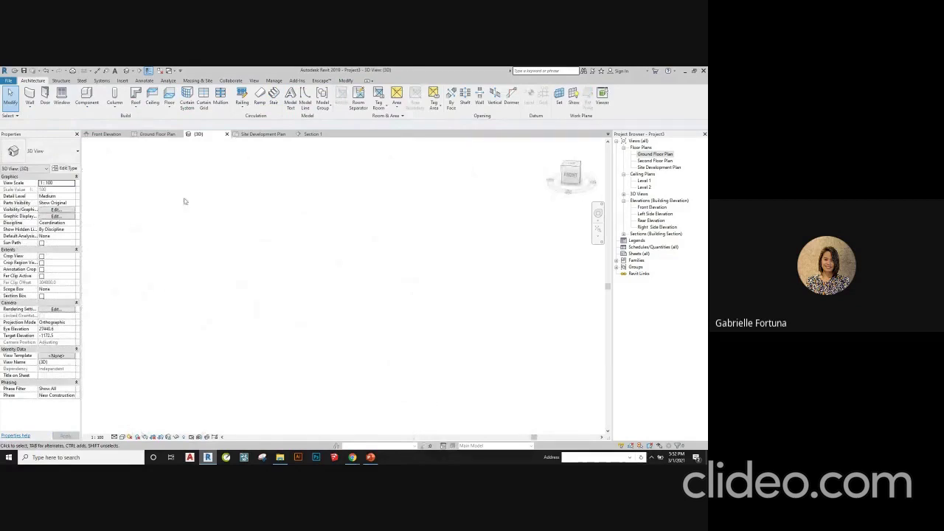
middle_click_drag(311, 298, 375, 333, "shift")
scroll(313, 315, "up", 5)
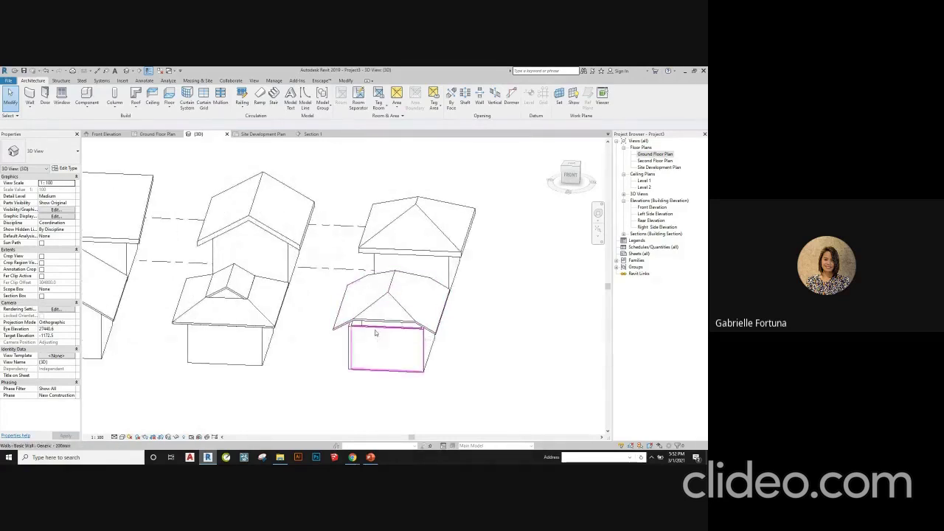
key("Tab")
left_click(375, 333)
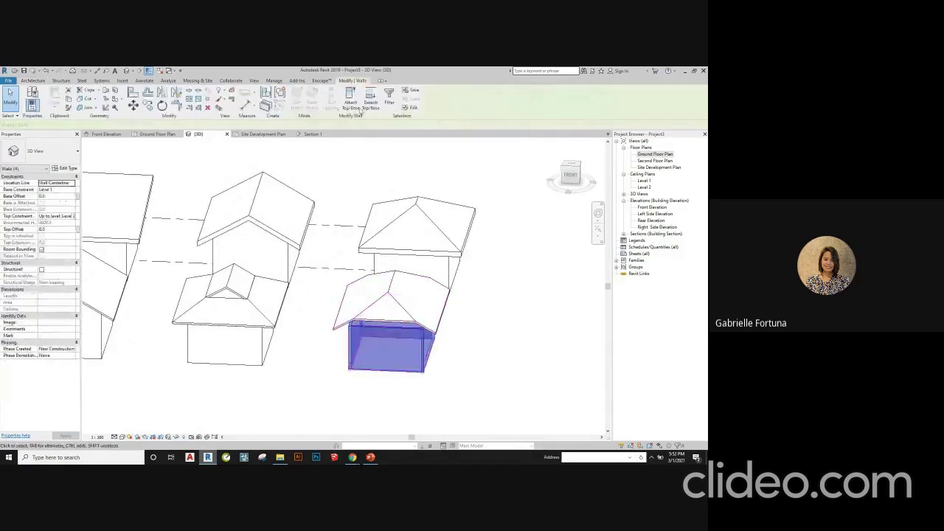
left_click(350, 96)
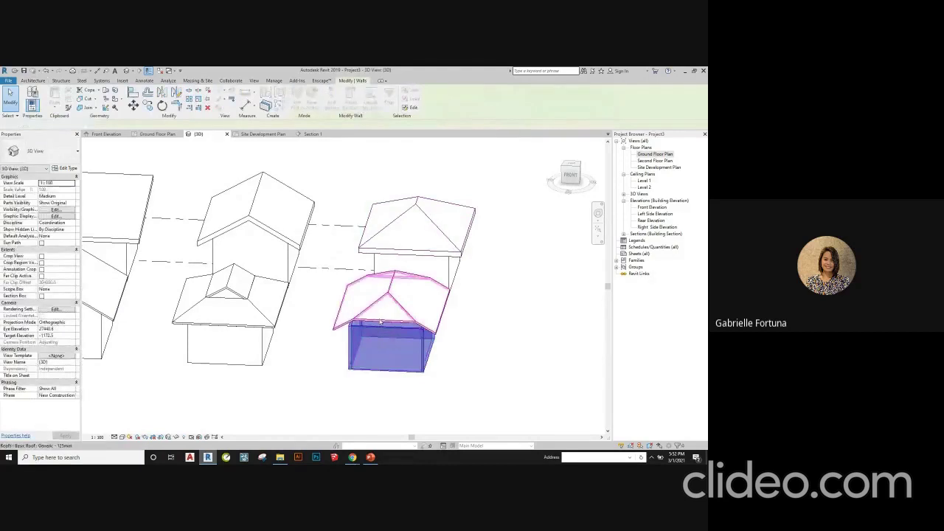
left_click(391, 295)
key("Escape")
middle_click_drag(486, 411, 373, 334, "shift")
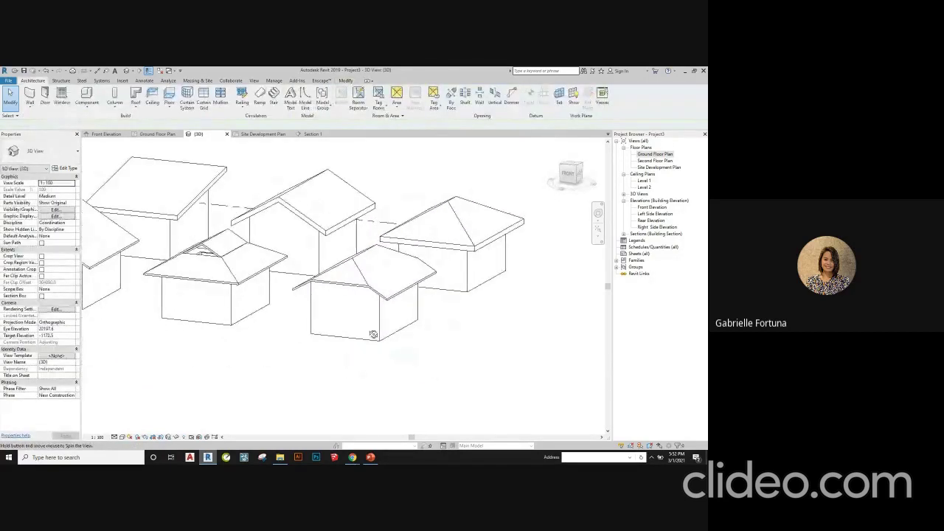
- Try Realistic, settle on the Shaded visual style, then switch to the PowerPoint slides
left_click(123, 437)
left_click(132, 422)
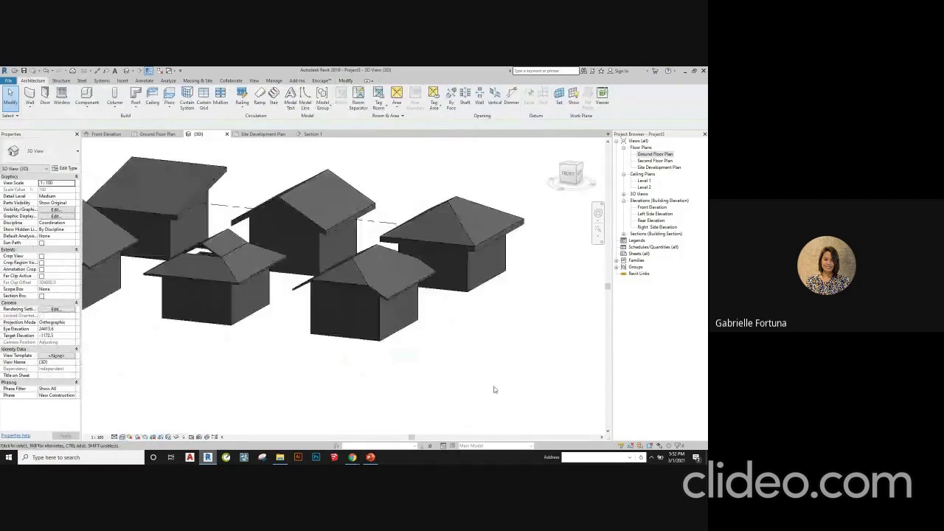
scroll(472, 378, "down", 2)
scroll(313, 342, "up", 2)
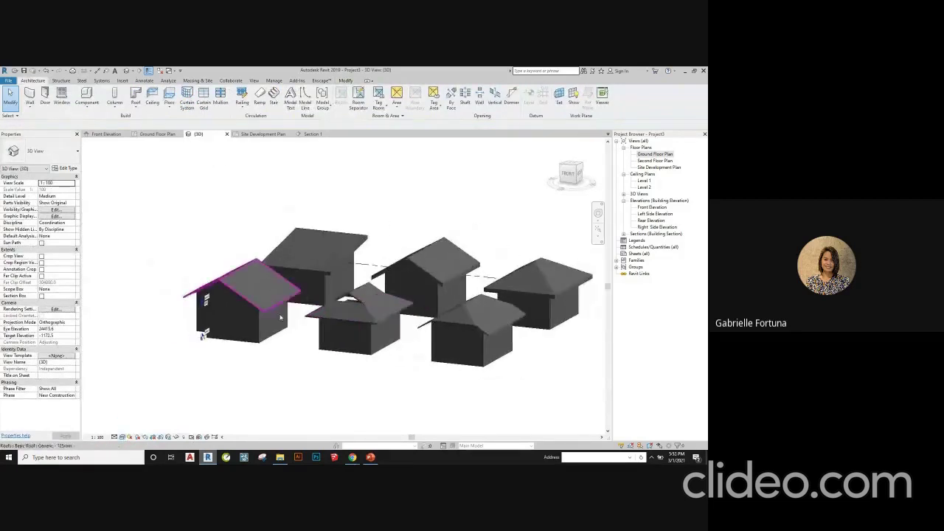
left_click(126, 437)
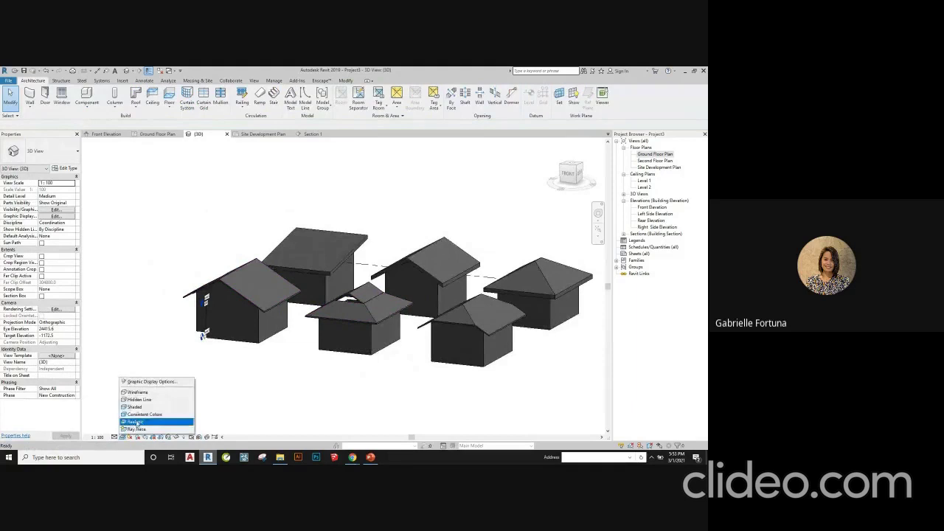
left_click(137, 423)
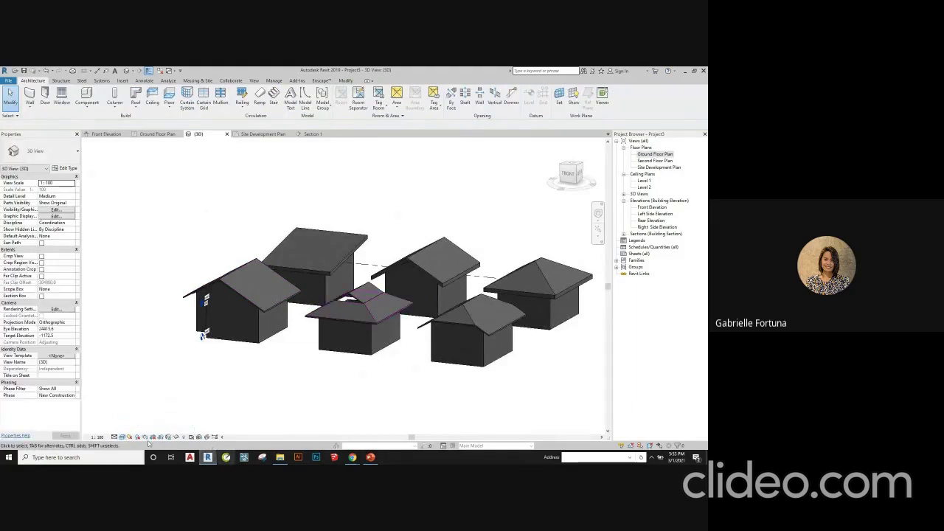
left_click(126, 437)
left_click(140, 406)
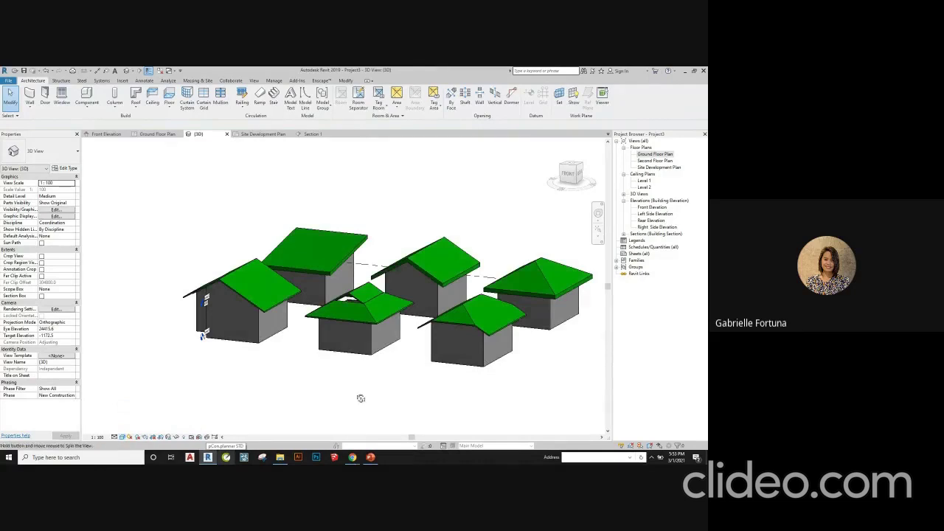
mouse_move(361, 396)
middle_mouse_down("shift")
mouse_move(347, 372)
mouse_move(437, 280)
middle_mouse_up("shift")
scroll(446, 295, "up", 2)
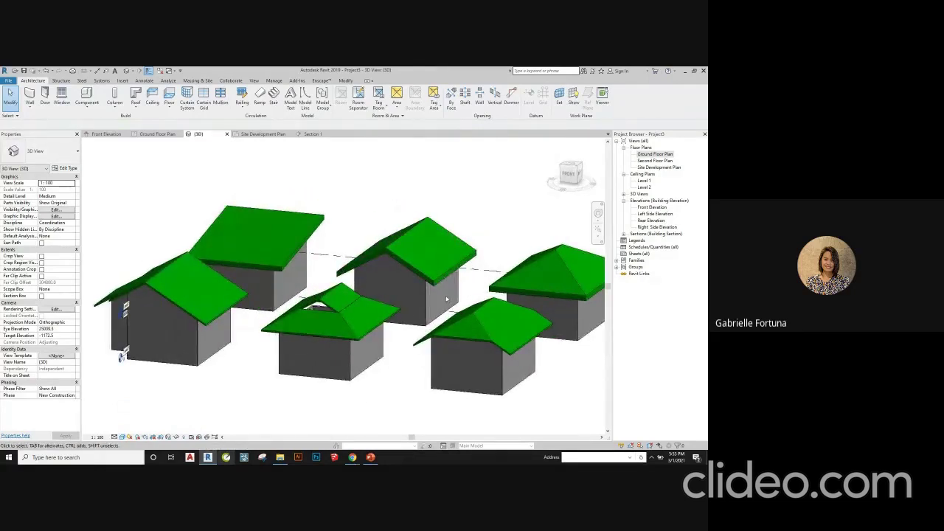
left_click(371, 457)
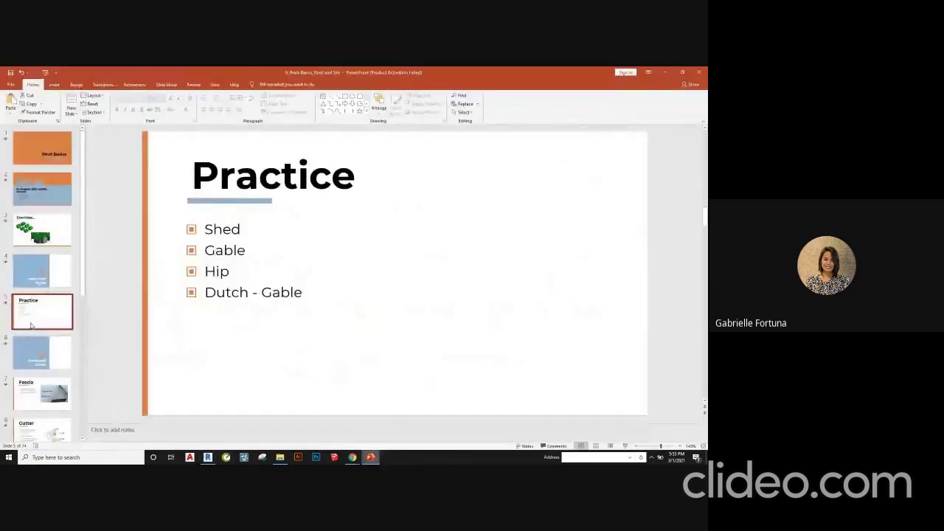
- Show slide 6, Fascia and Gutter, then slide 7 explaining fascia and soffit
left_click(40, 356)
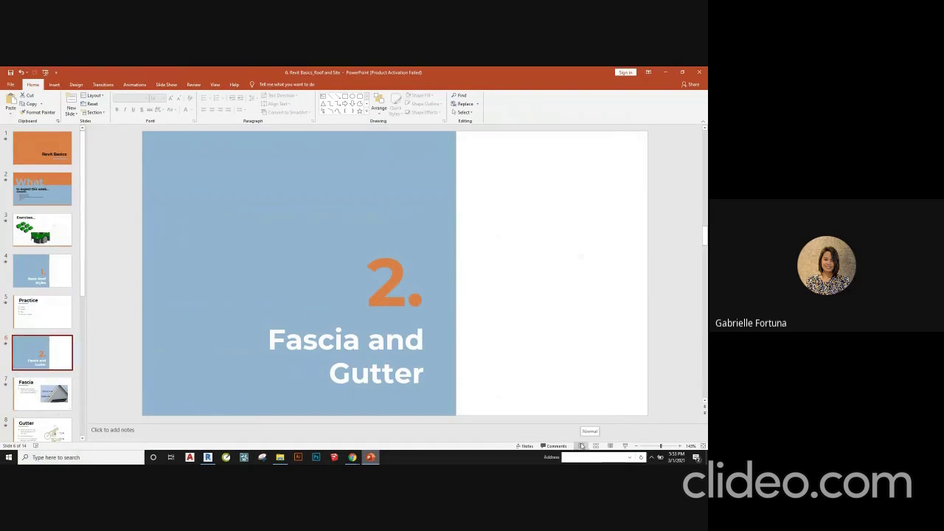
left_click(54, 389)
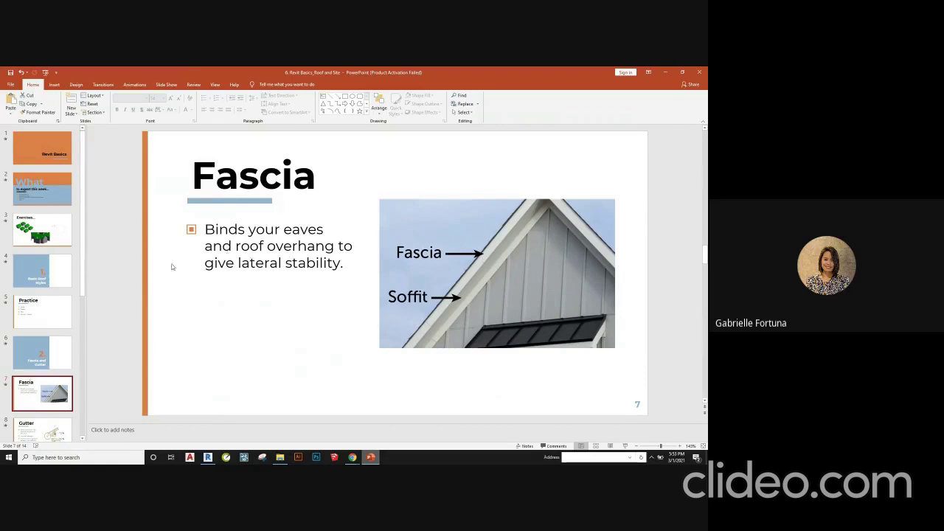
- Minimize PowerPoint to bring the Revit 3D view of the houses back
left_click(666, 75)
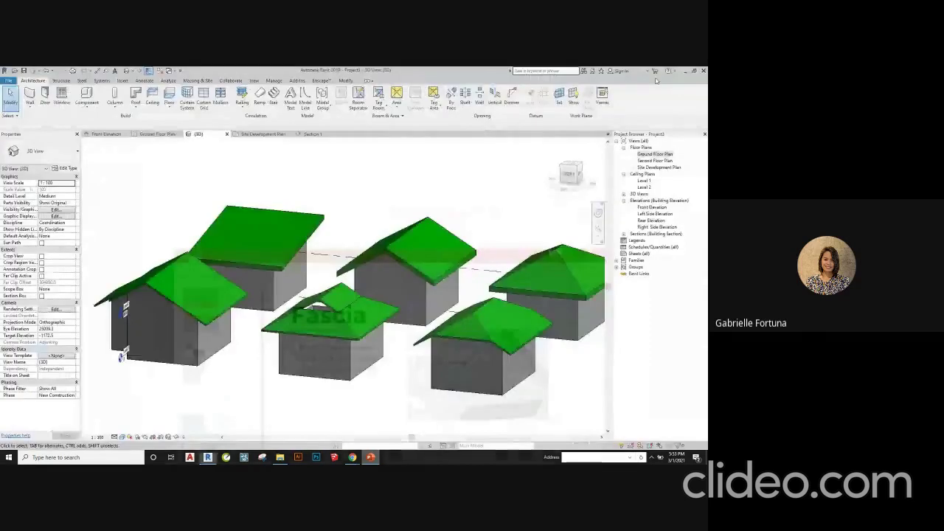
- Add a Roof: Fascia along the front eave of the pyramid-roofed house
scroll(521, 276, "up", 5)
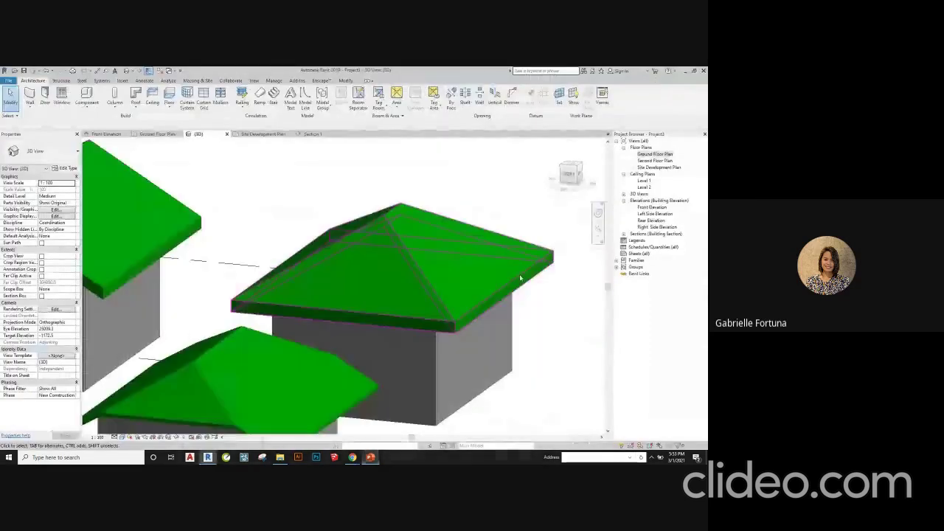
middle_click_drag(521, 276, 486, 302, "shift")
scroll(486, 302, "down", 1)
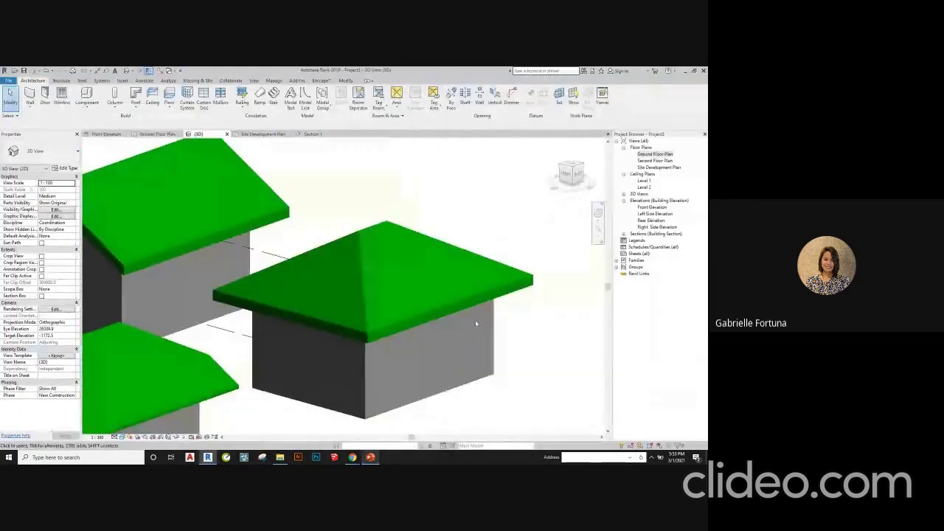
left_click(135, 107)
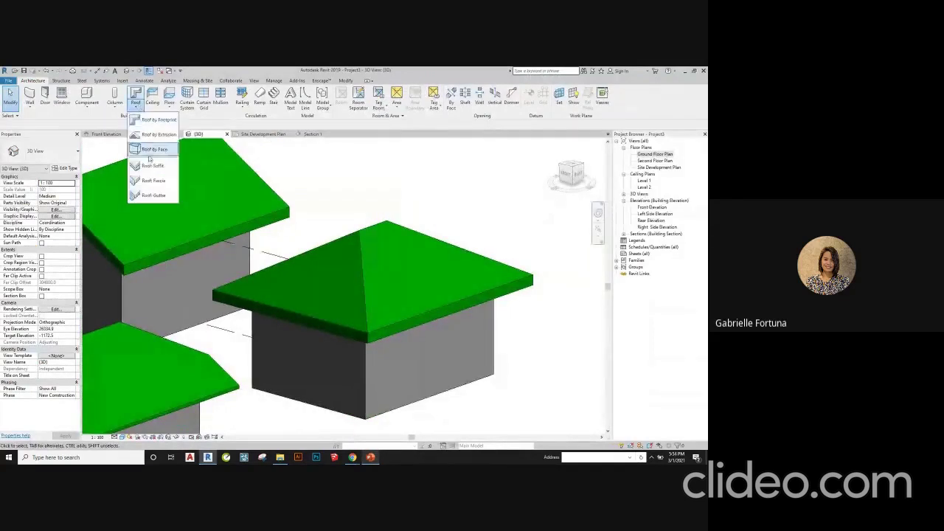
left_click(153, 180)
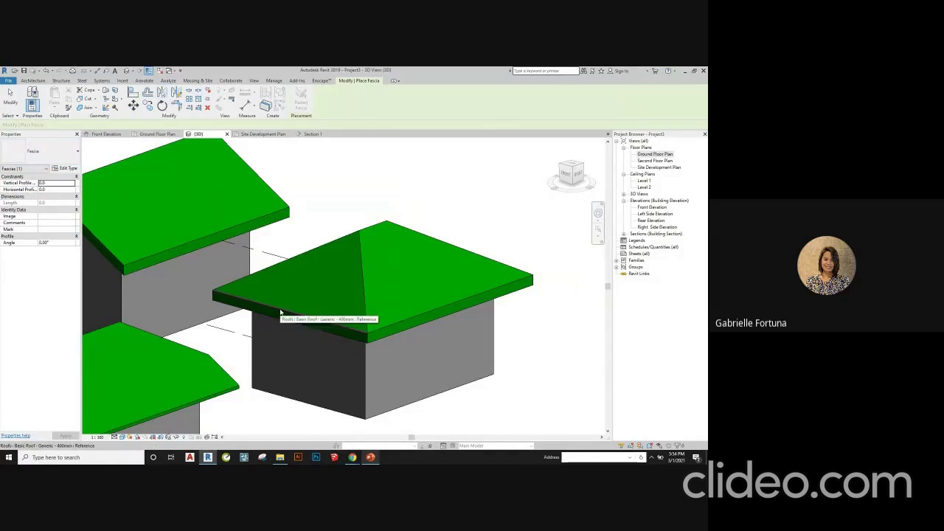
scroll(280, 310, "up", 2)
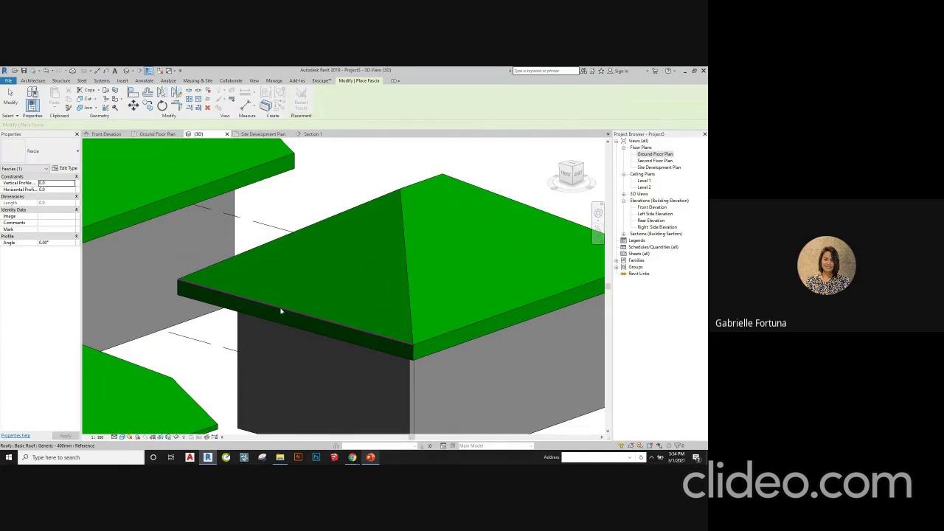
left_click(280, 310)
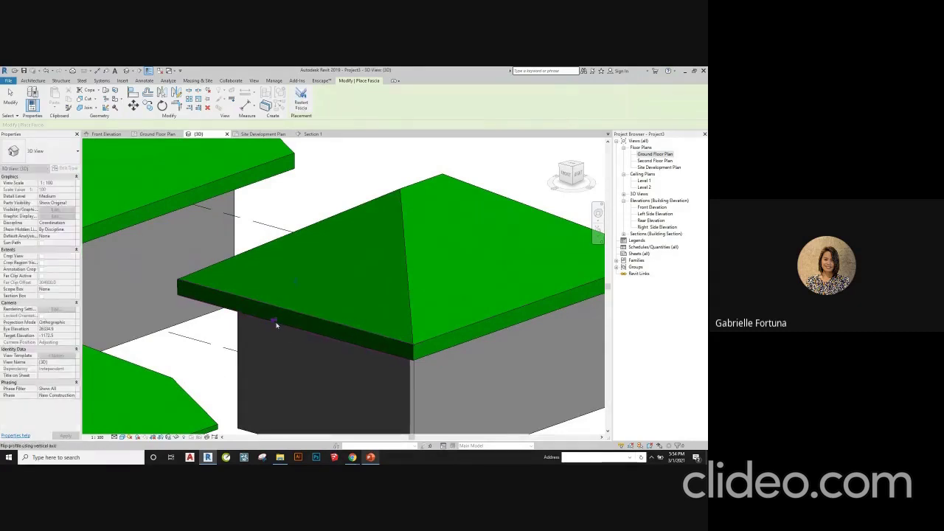
key("Escape")
- Select the new fascia and then the pyramid roof to inspect them, then clear the selection
scroll(431, 357, "up", 4)
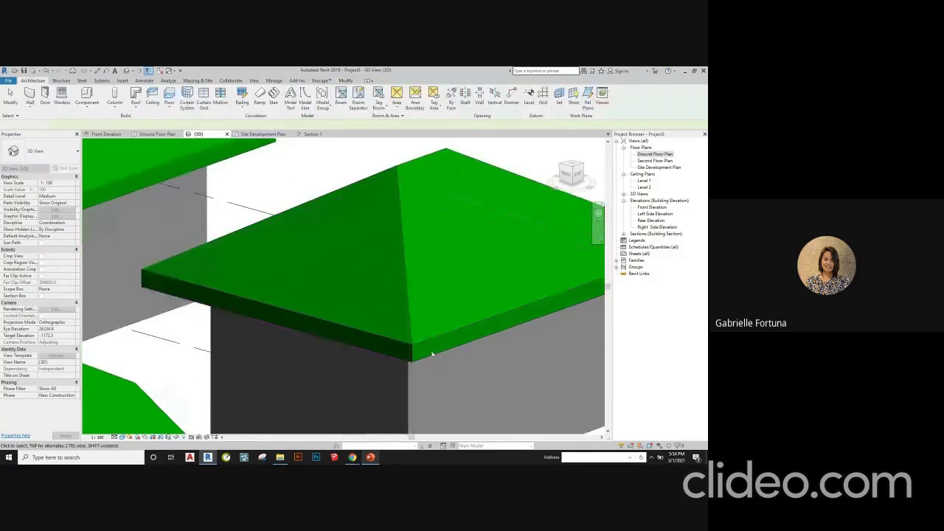
scroll(429, 327, "down", 4)
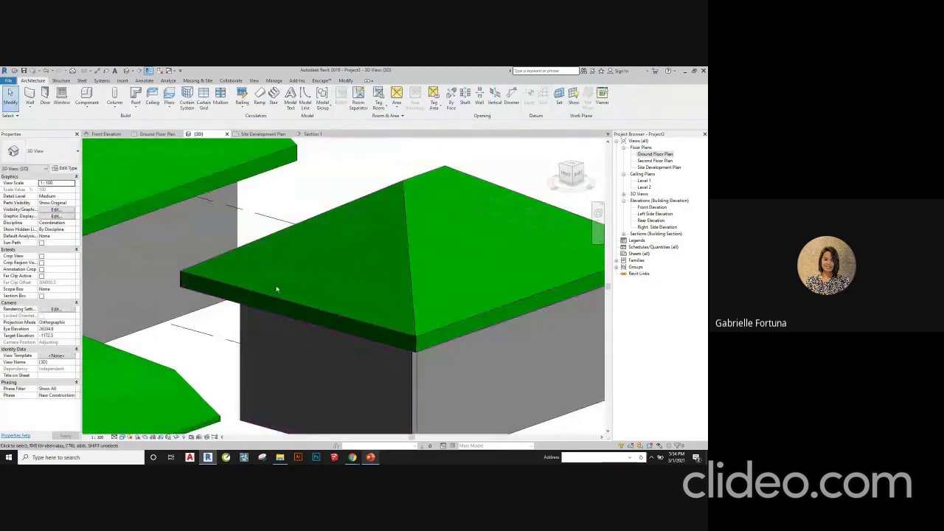
scroll(399, 314, "down", 1)
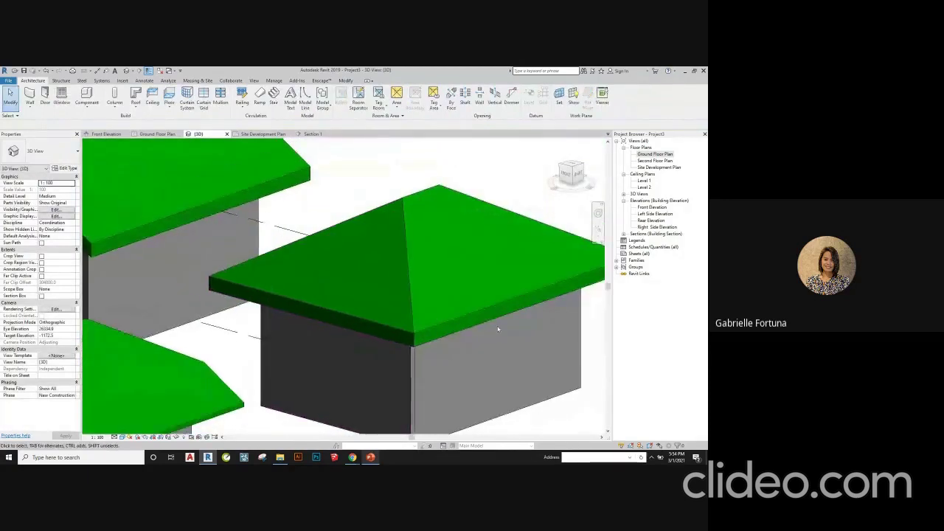
left_click(344, 322)
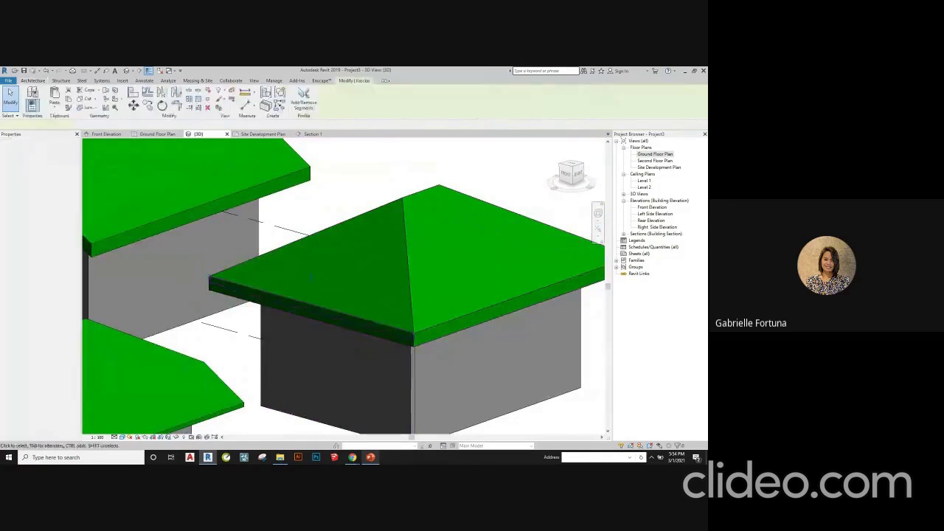
left_click(491, 310)
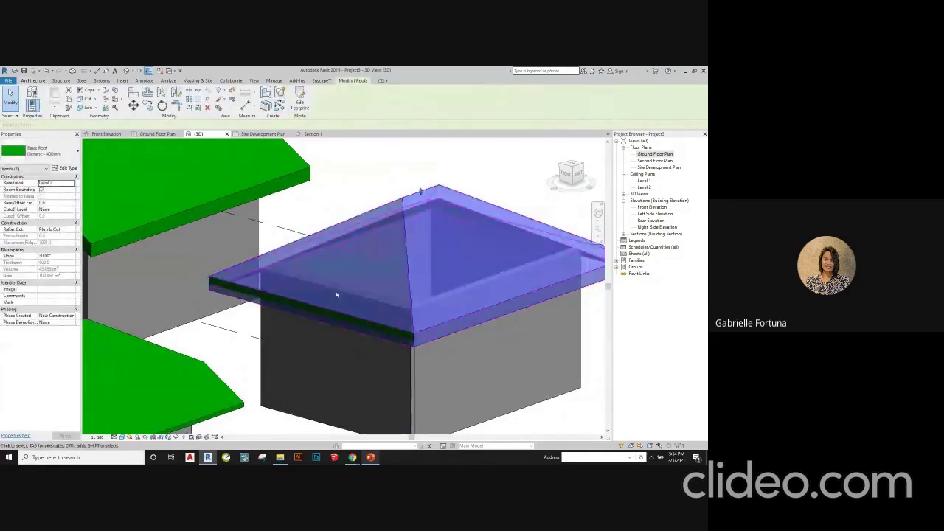
scroll(311, 320, "up", 3)
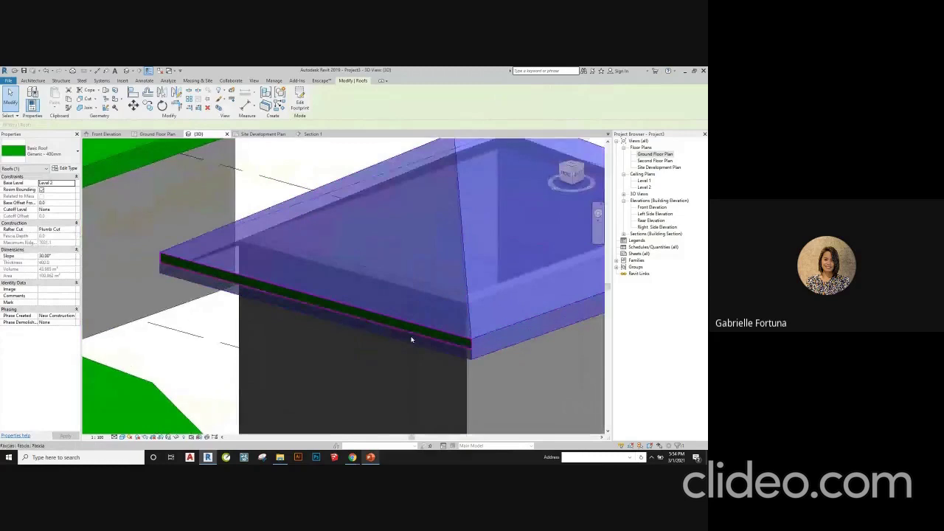
key("Escape")
scroll(402, 325, "down", 3)
scroll(377, 293, "down", 3)
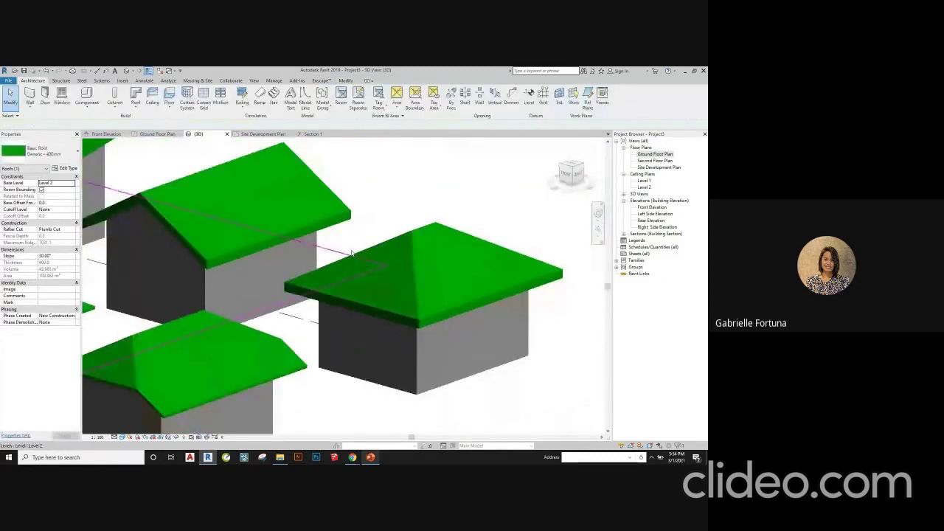
- Extend the fascia around every eave edge of the pyramid roof and select it
left_click(383, 221)
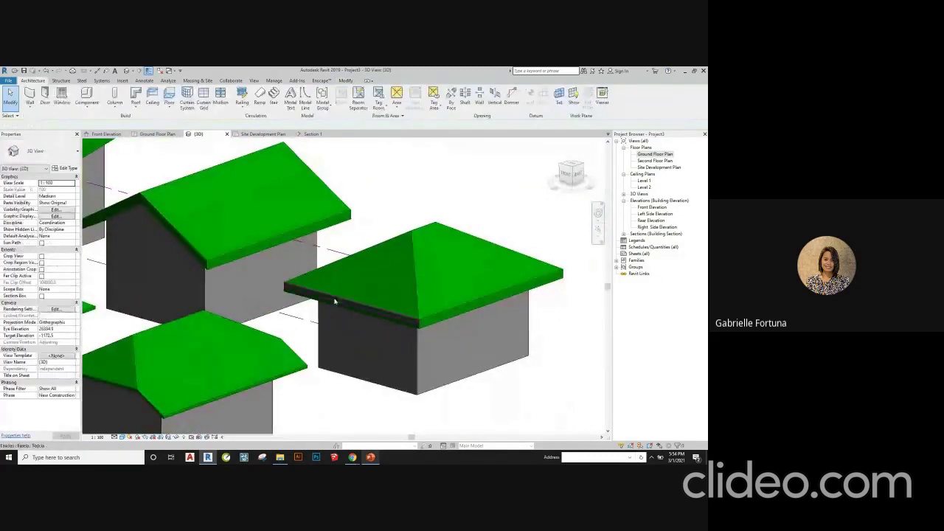
left_click(135, 108)
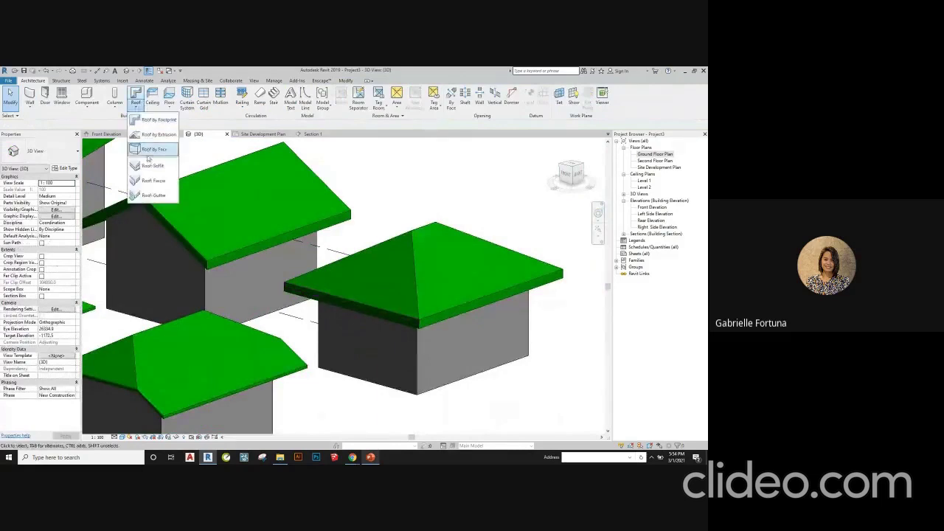
left_click(160, 181)
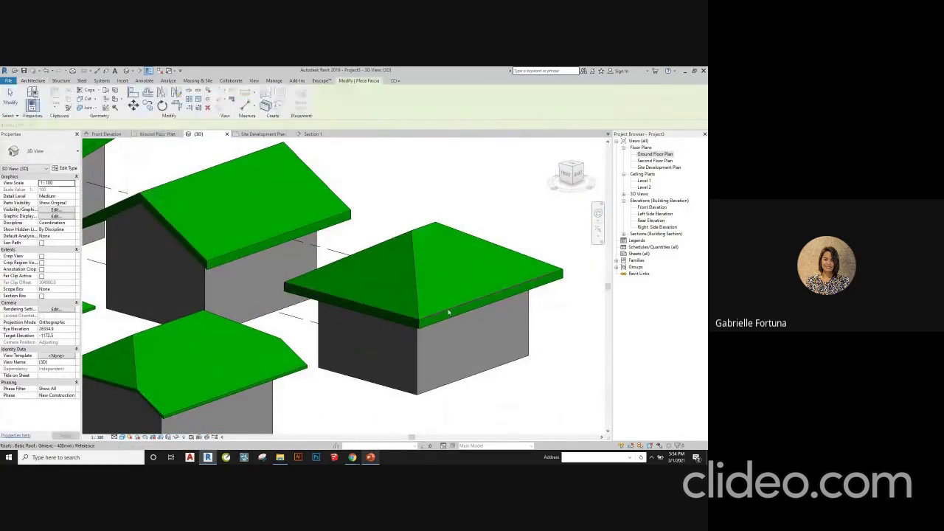
middle_click_drag(507, 289, 430, 274, "shift")
scroll(480, 278, "up", 2)
scroll(244, 306, "up", 3)
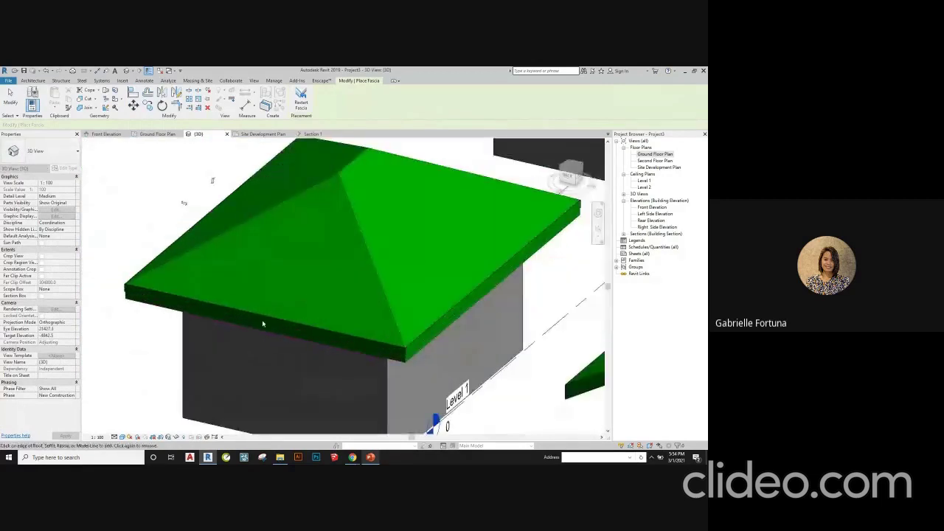
key("Escape")
key("Escape")
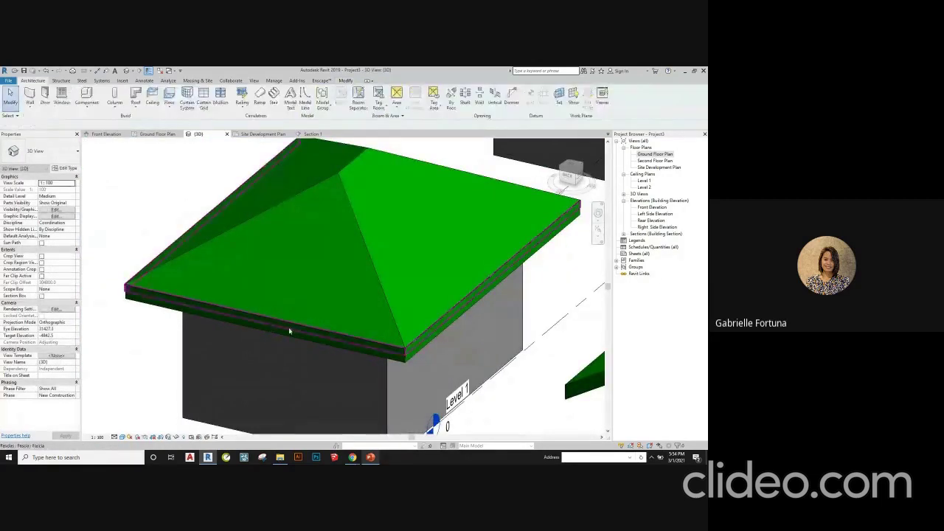
scroll(344, 222, "down", 2)
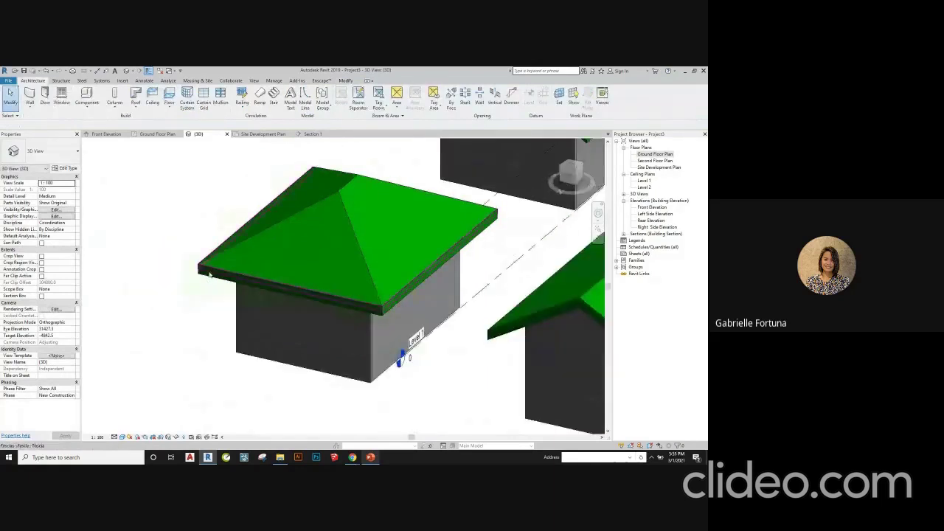
left_click(236, 278)
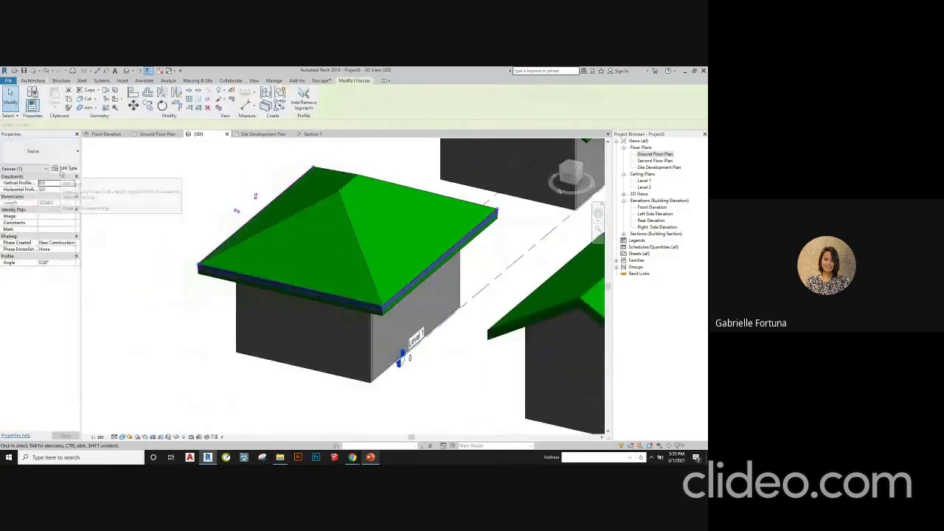
- Set the fascia type's Profile to M_Fascia-Flat : 19 x 286mm in Type Properties
left_click(62, 170)
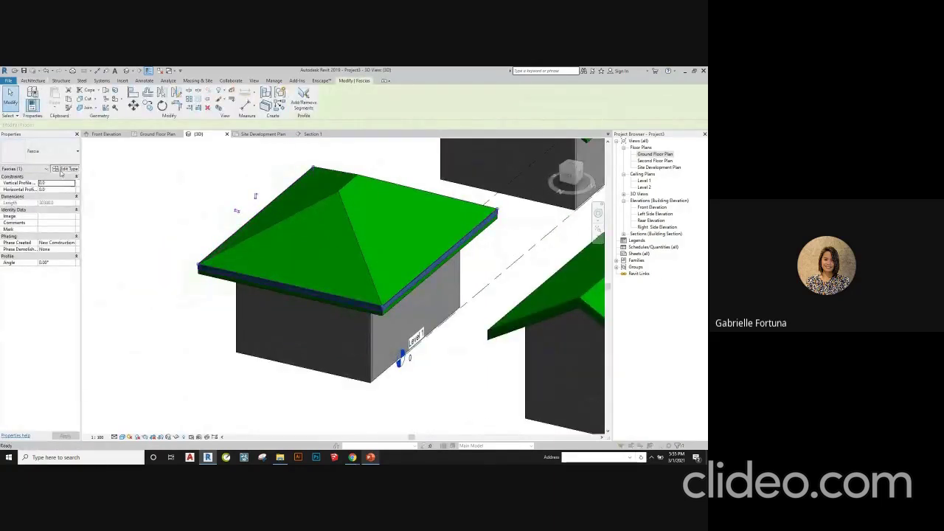
left_click(590, 191)
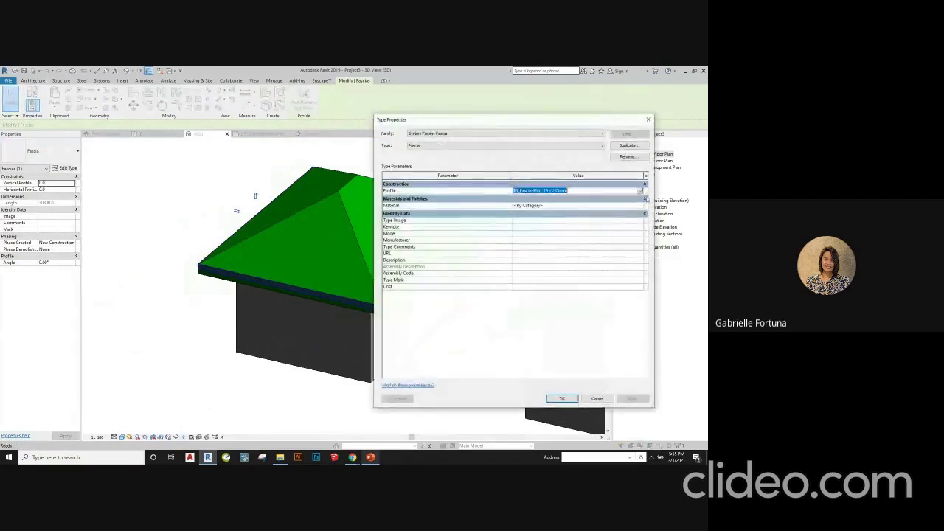
left_click(590, 191)
left_click(560, 220)
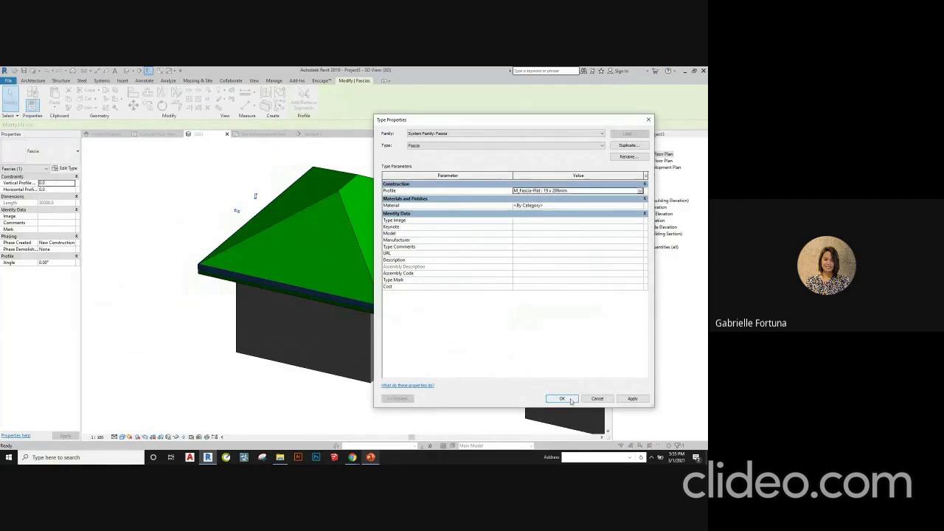
left_click(570, 401)
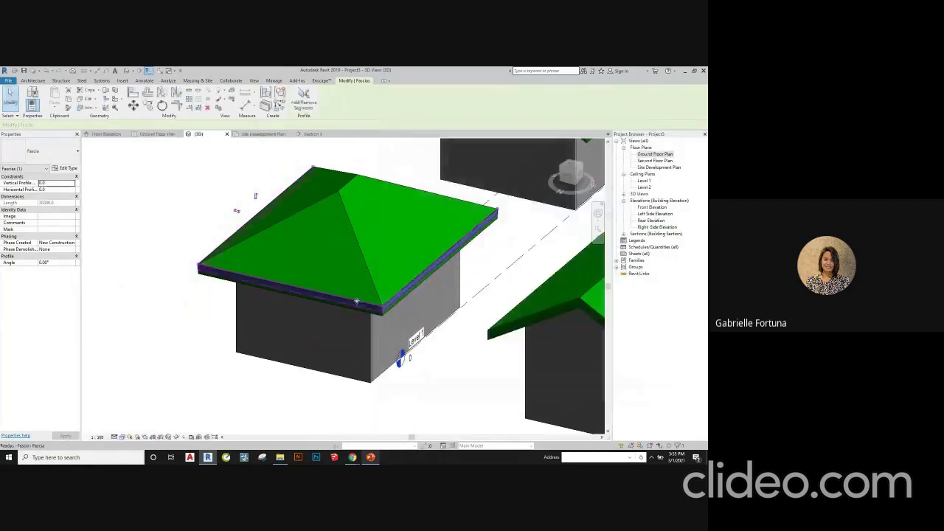
- Zoom in on the fascia-edged roof and clear the fascia selection
scroll(331, 314, "up", 2)
scroll(331, 314, "up", 3)
scroll(443, 317, "down", 1)
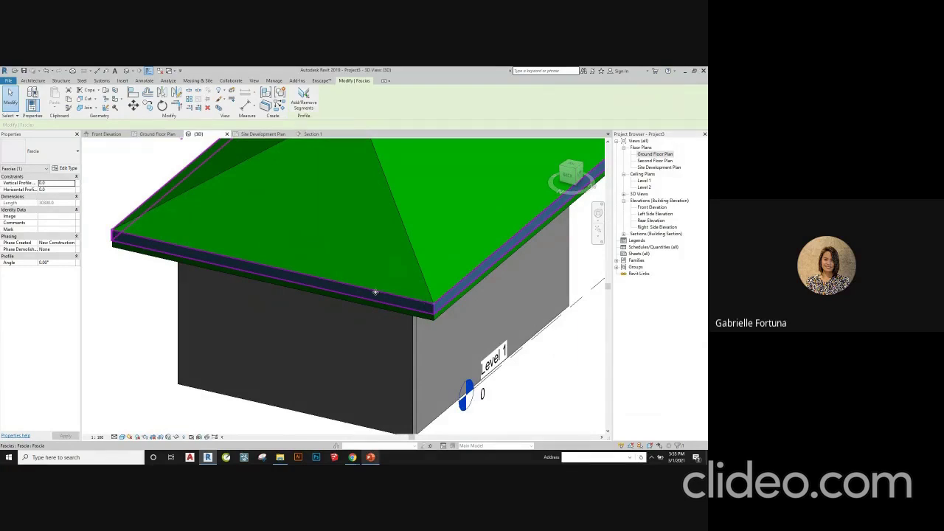
key("Escape")
scroll(383, 284, "down", 3)
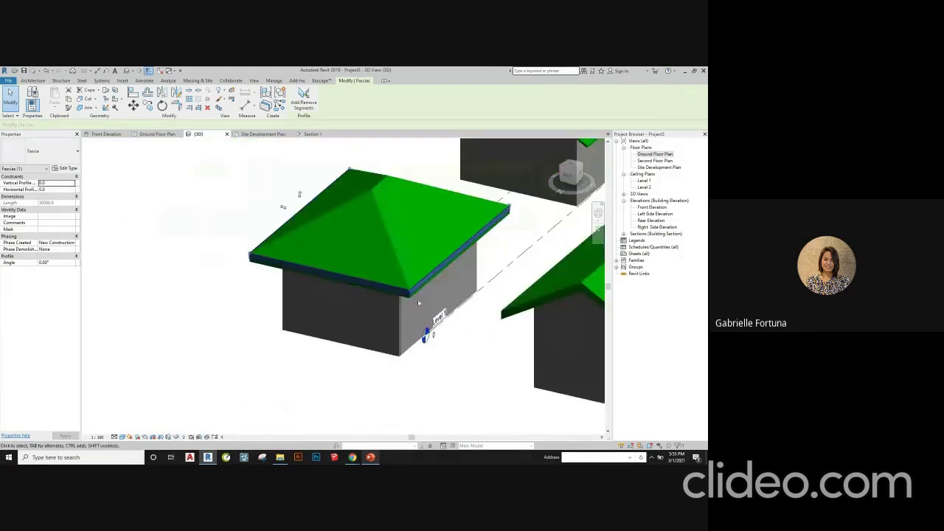
left_click(396, 379)
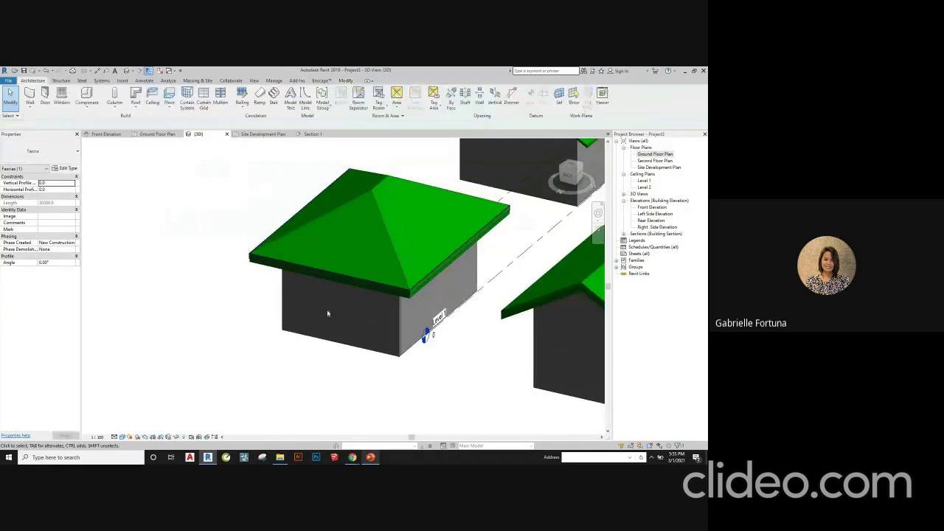
scroll(328, 313, "up", 2)
scroll(318, 310, "up", 3)
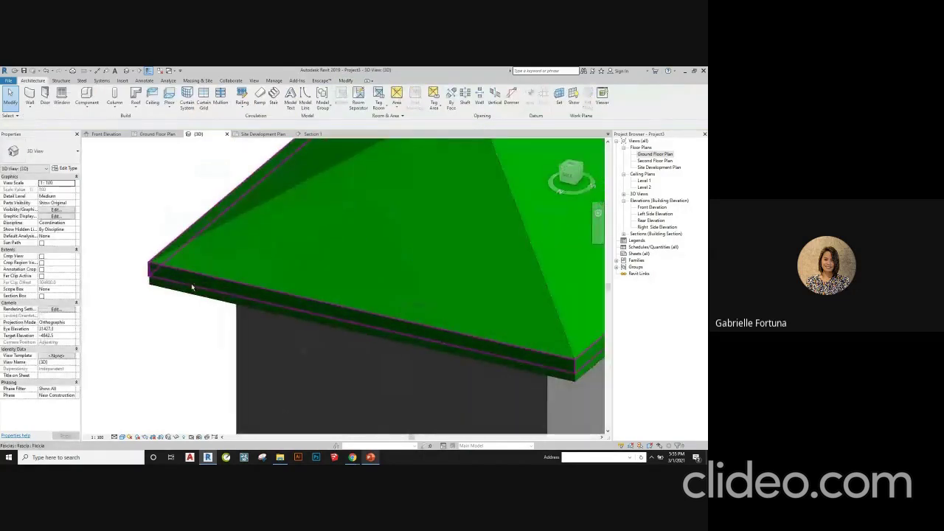
- Orbit around the roof edge to inspect the fascia, then show the File menu's New choices
middle_click_drag(192, 287, 108, 240, "shift")
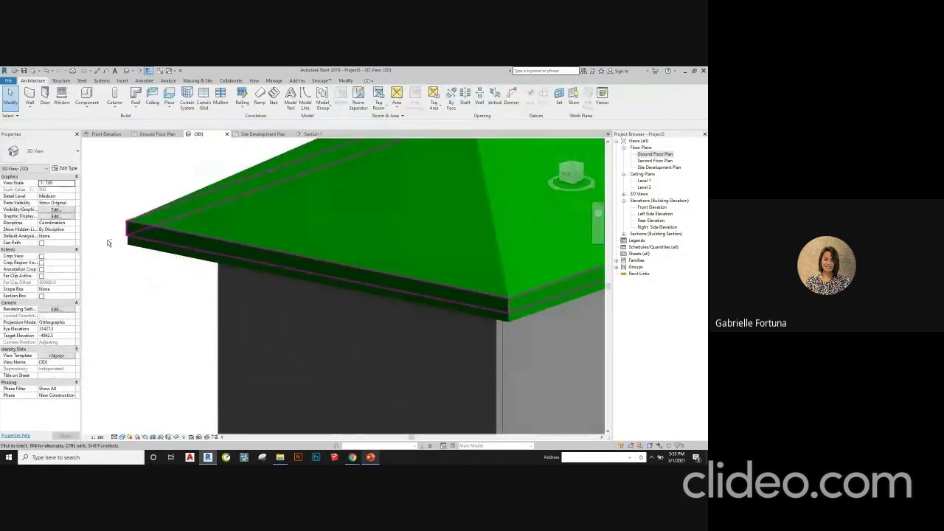
left_click(361, 282)
middle_click_drag(361, 283, 214, 281, "shift")
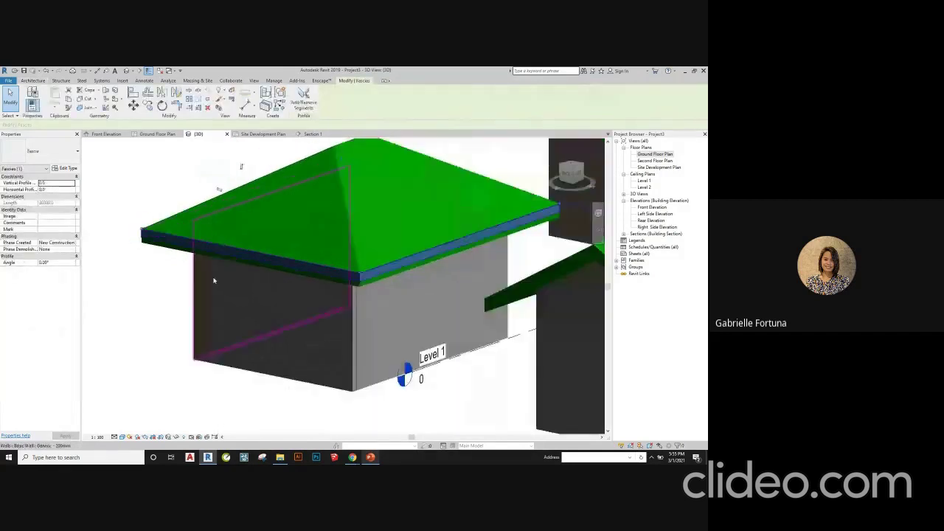
key("Escape")
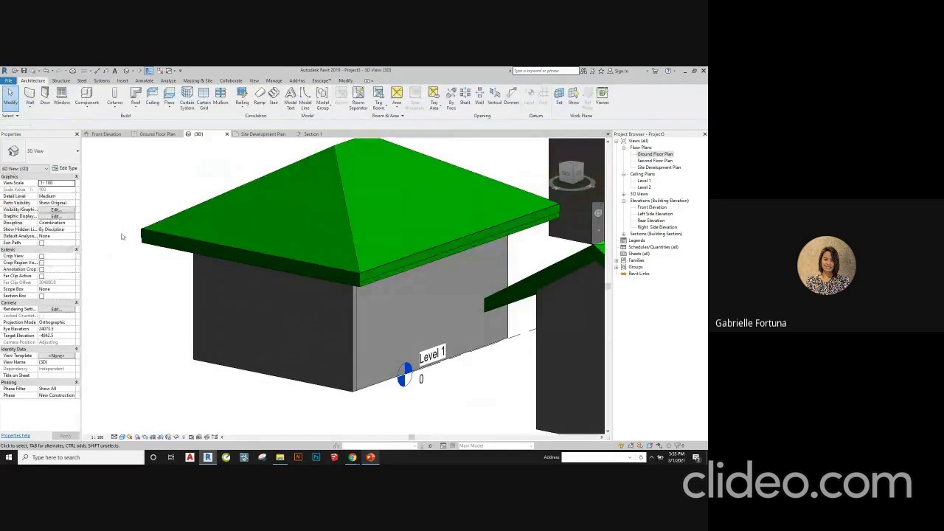
scroll(123, 236, "up", 5)
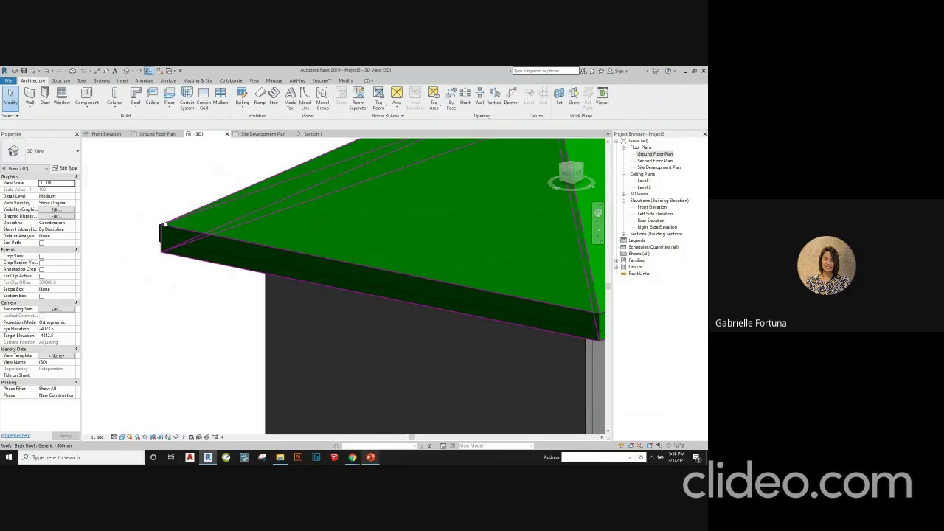
left_click(158, 209)
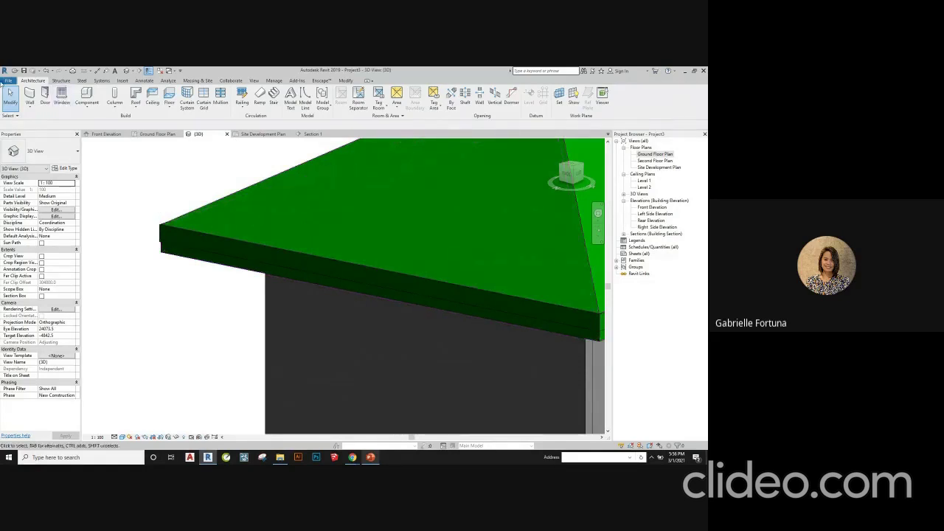
left_click(9, 81)
- Create a new family, Family1, from the Metric Profile.rft template
mouse_move(47, 112)
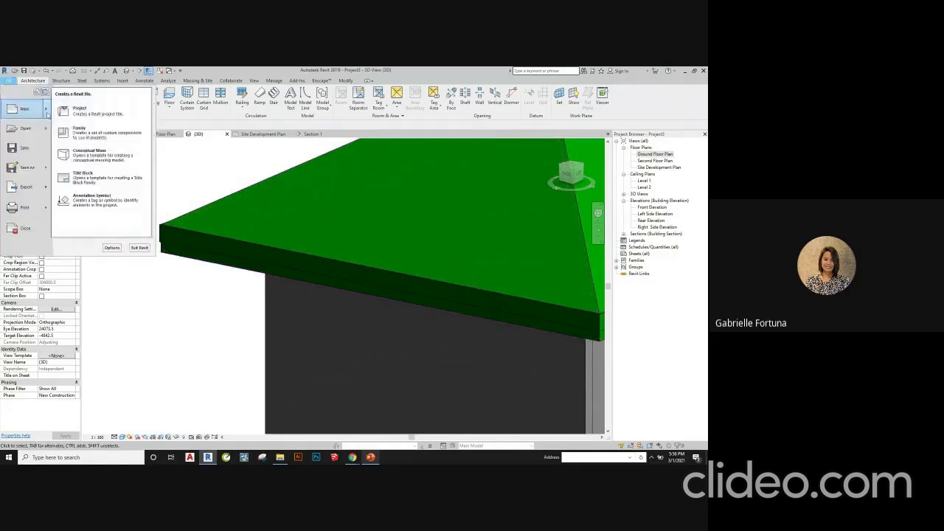
left_click(85, 137)
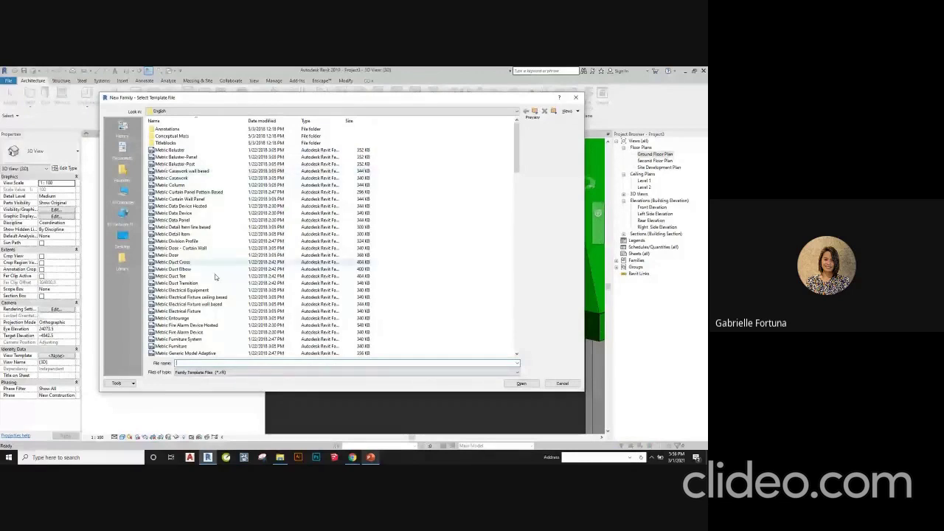
scroll(216, 277, "down", 1)
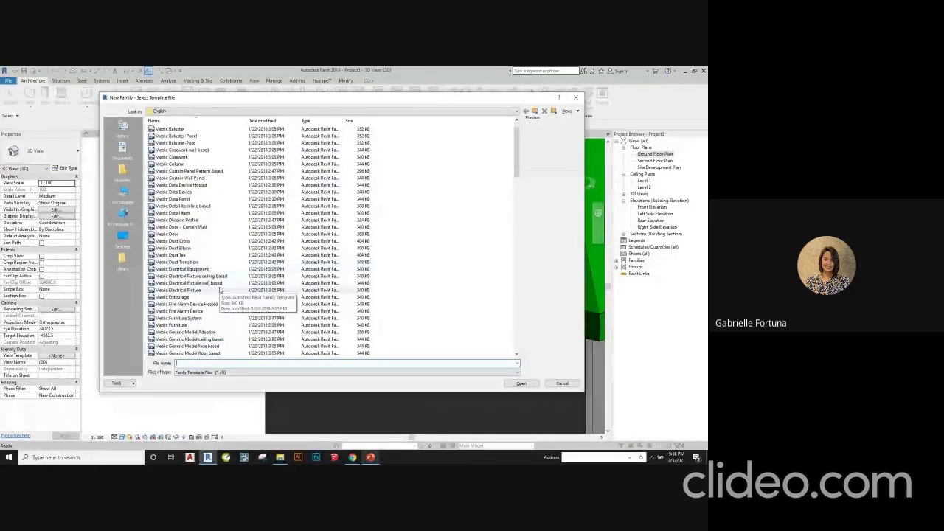
scroll(220, 291, "down", 8)
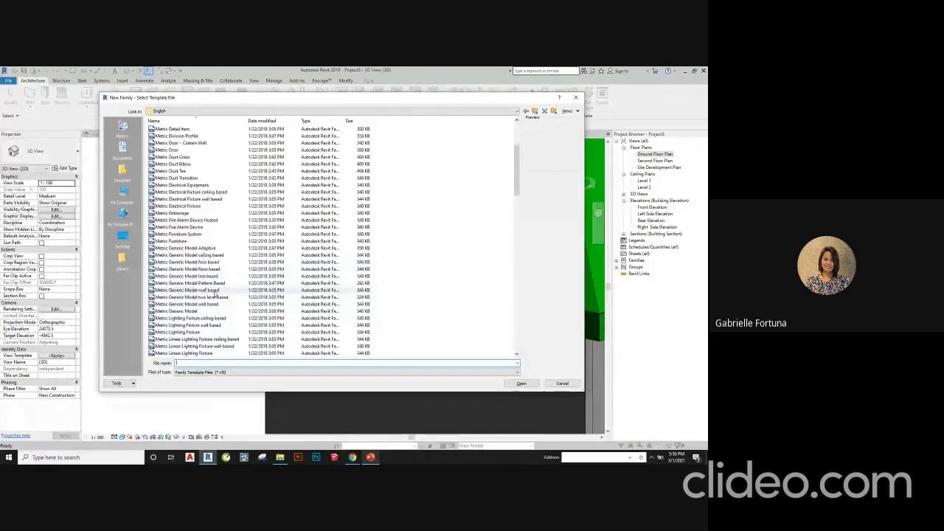
left_click(184, 326)
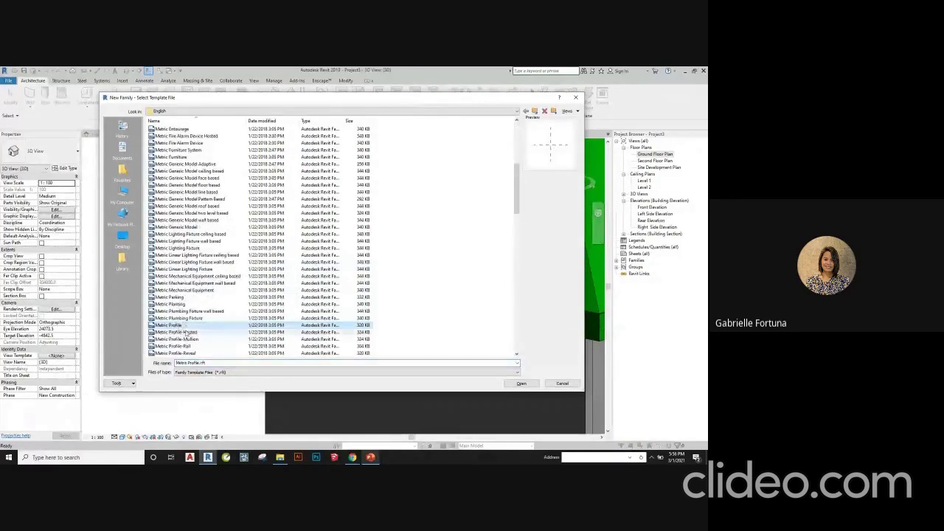
scroll(187, 332, "down", 2)
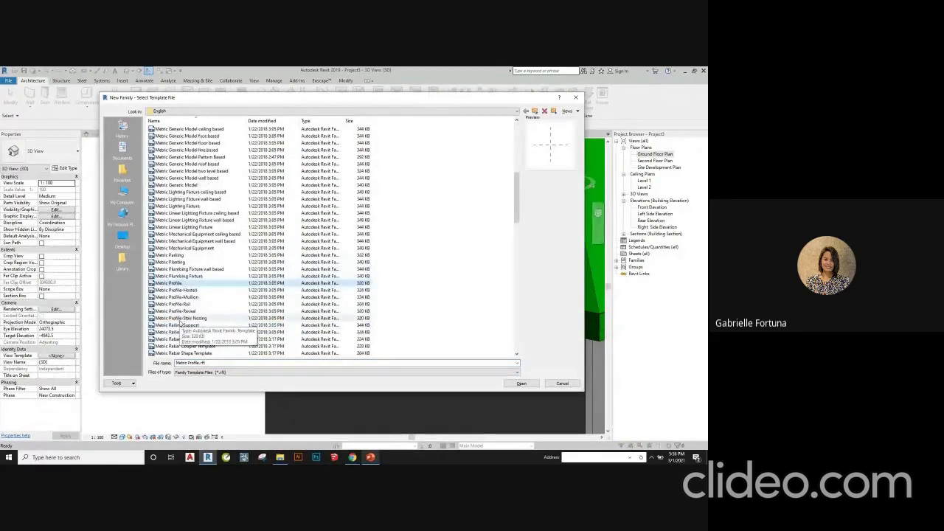
double_click(192, 286)
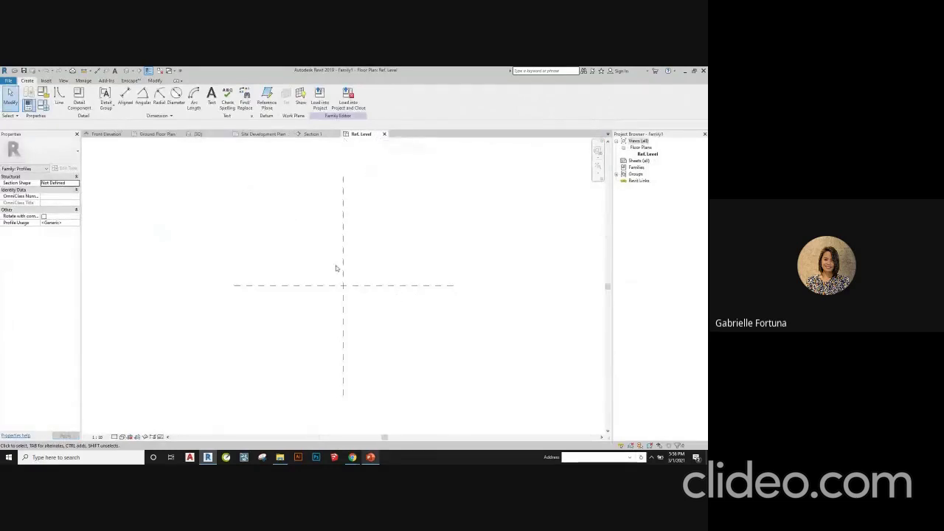
- Sketch a closed 220 by 300 rectangle starting at the reference planes' crossing
scroll(272, 282, "up", 3)
scroll(278, 268, "up", 2)
left_click(60, 100)
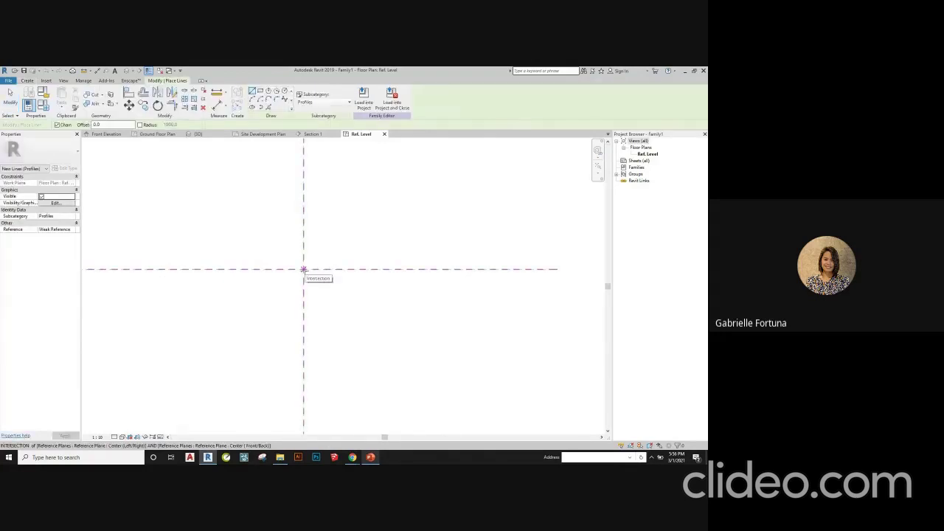
left_click(303, 269)
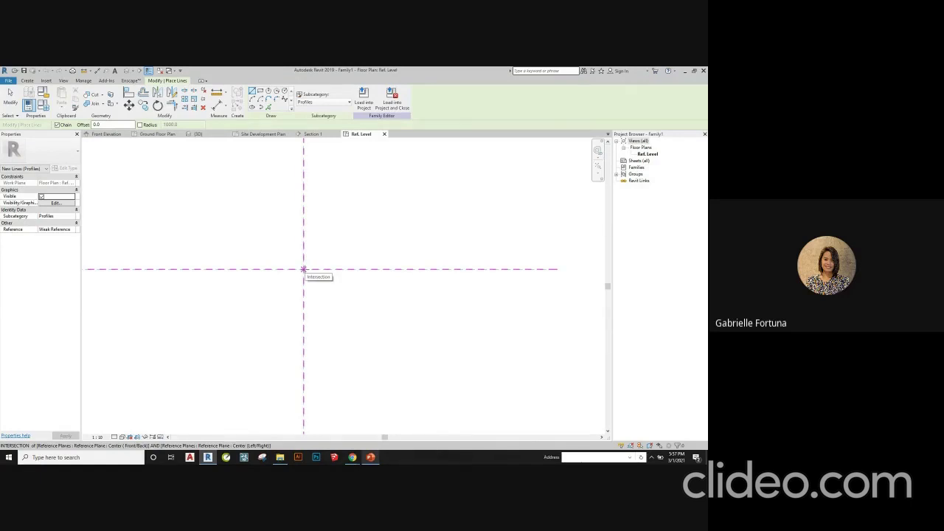
left_click(303, 269)
left_click(396, 269)
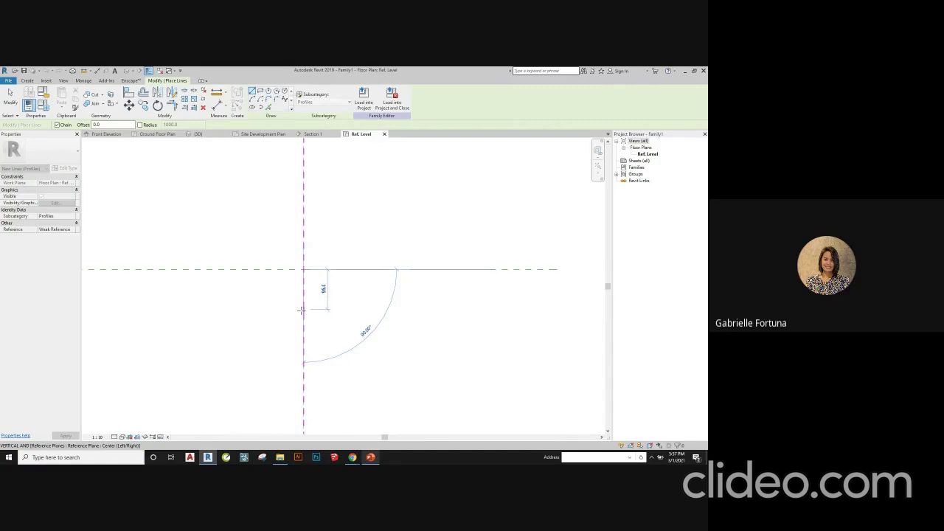
type("300")
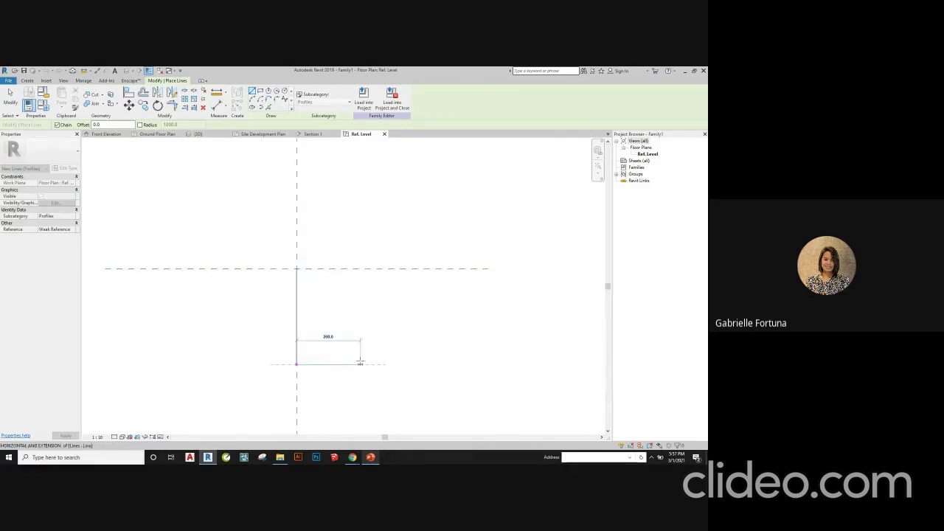
left_click(365, 364)
left_click(367, 270)
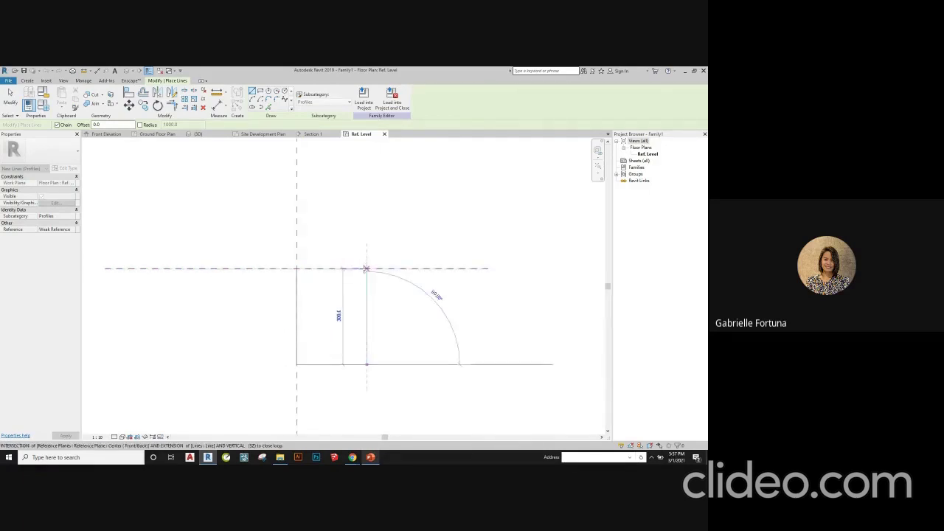
left_click(297, 268)
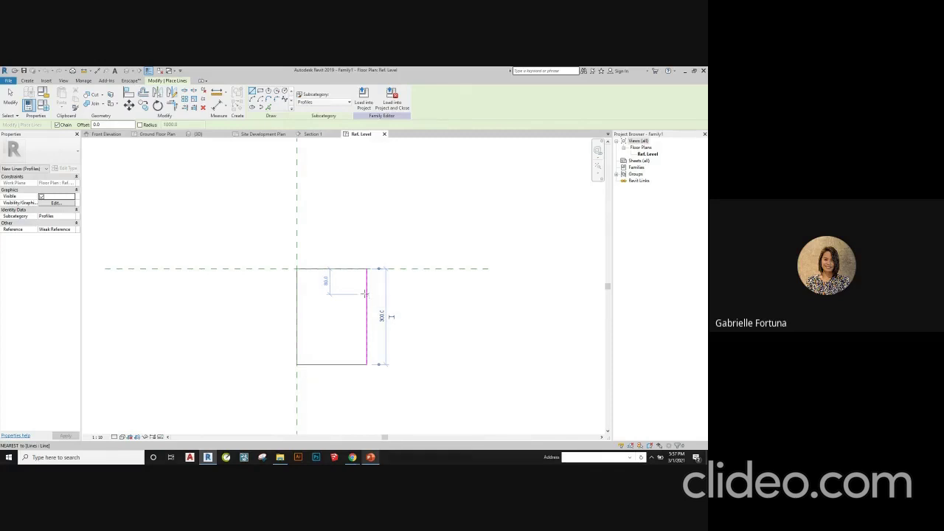
- Add a diagonal from the right edge to the bottom midpoint and trim both edges to it
left_click(366, 294)
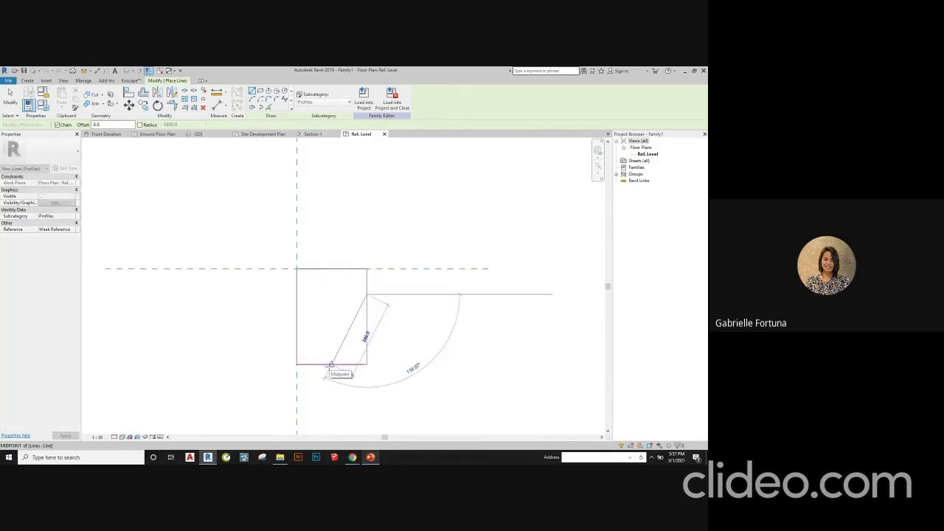
left_click(332, 364)
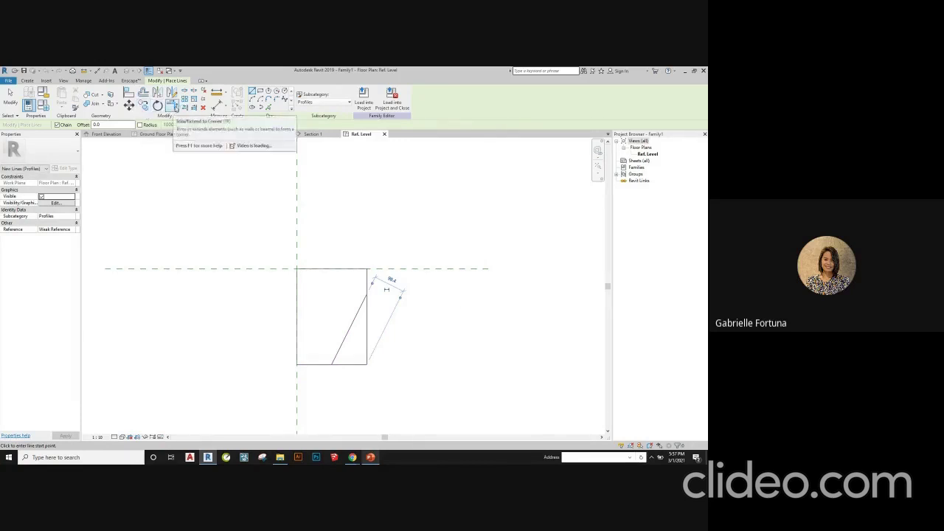
left_click(171, 104)
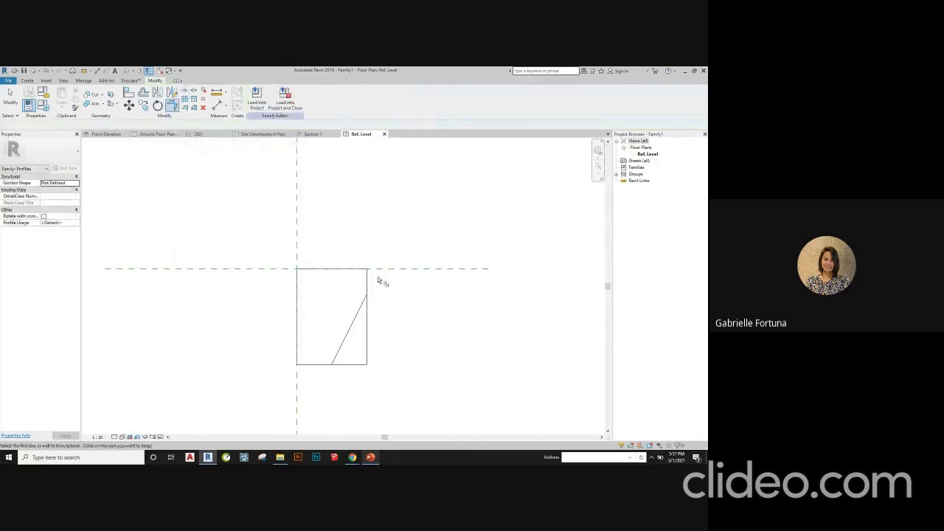
left_click(367, 284)
left_click(348, 324)
left_click(340, 343)
left_click(319, 363)
- Save the profile family as 'General Profile' in the Sample Files folder
left_click(9, 81)
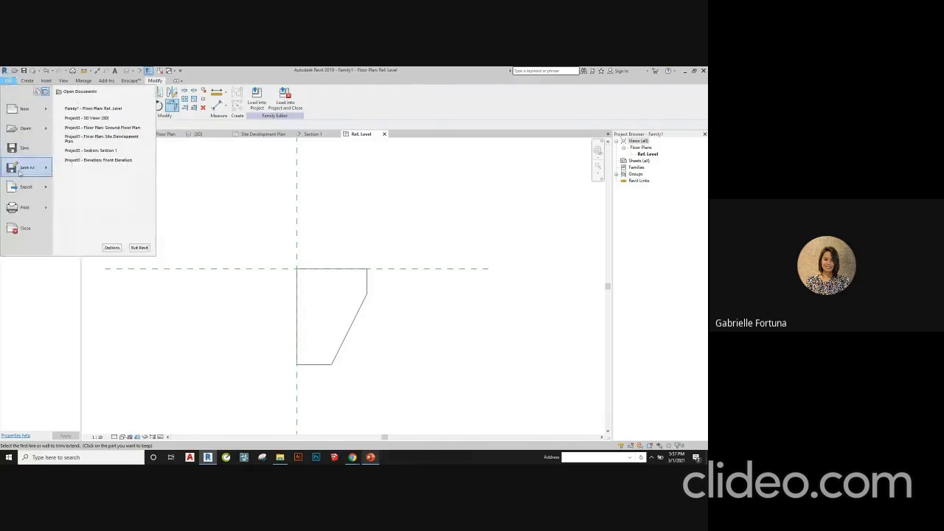
mouse_move(20, 173)
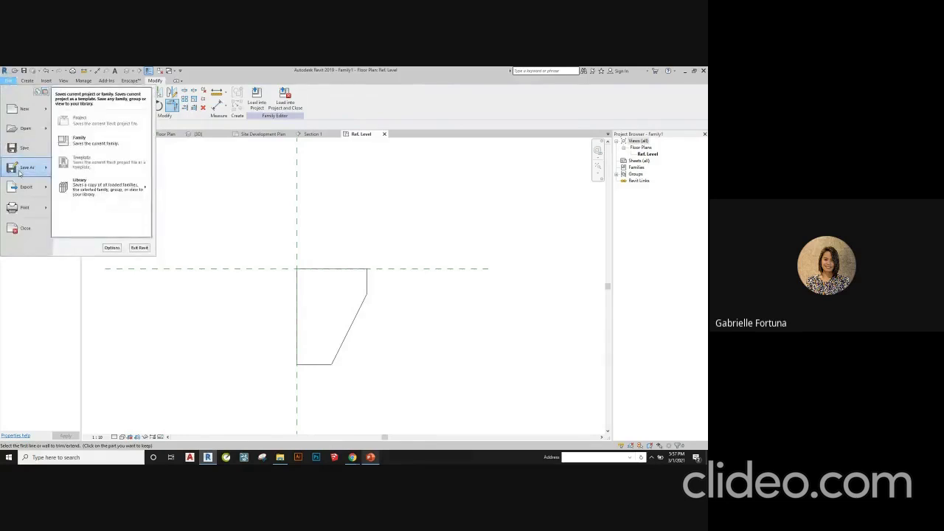
left_click(93, 146)
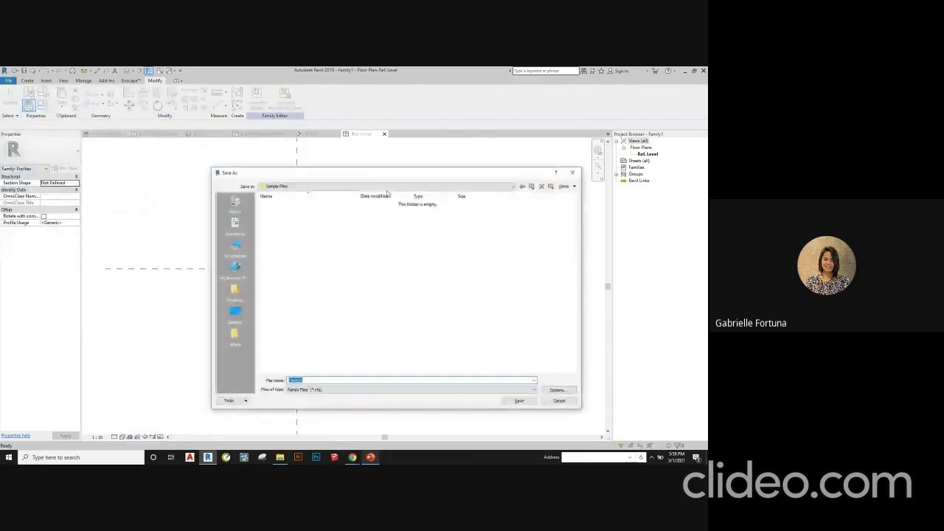
left_click(531, 187)
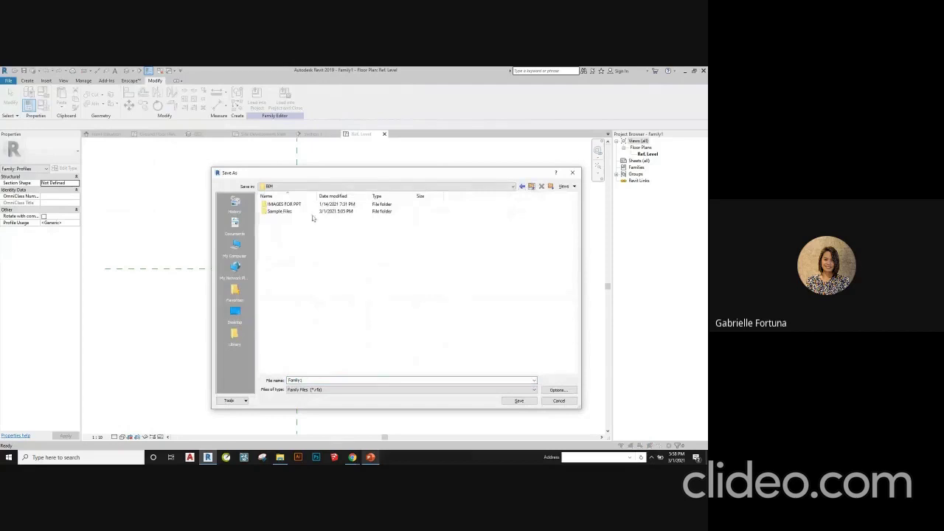
double_click(284, 212)
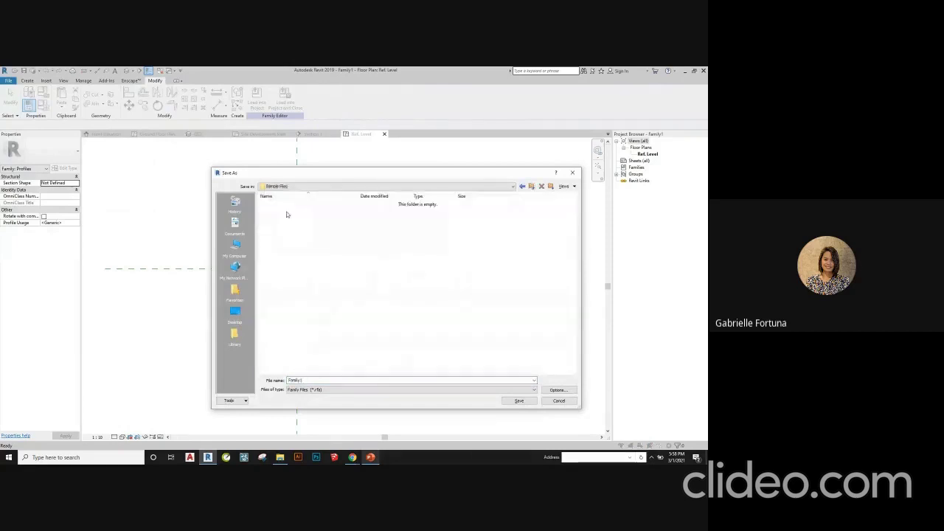
double_click(329, 381)
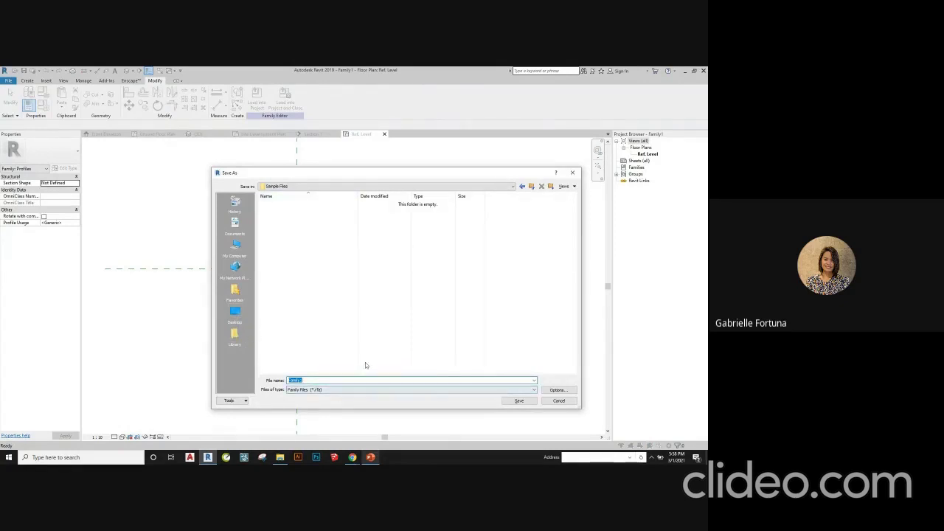
type("Modern")
key("BackSpace")
key("BackSpace")
key("BackSpace")
key("BackSpace")
key("BackSpace")
key("BackSpace")
type("General Profile")
left_click(519, 400)
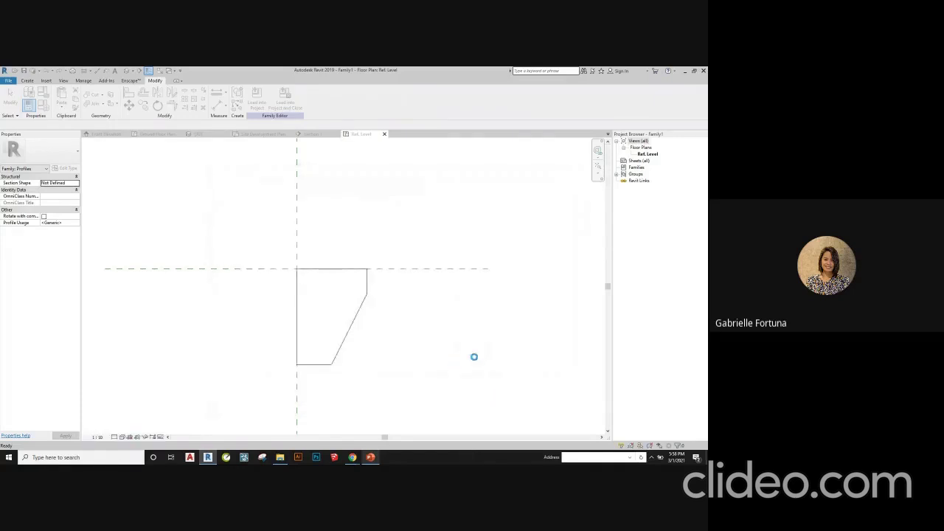
key("t")
key("r")
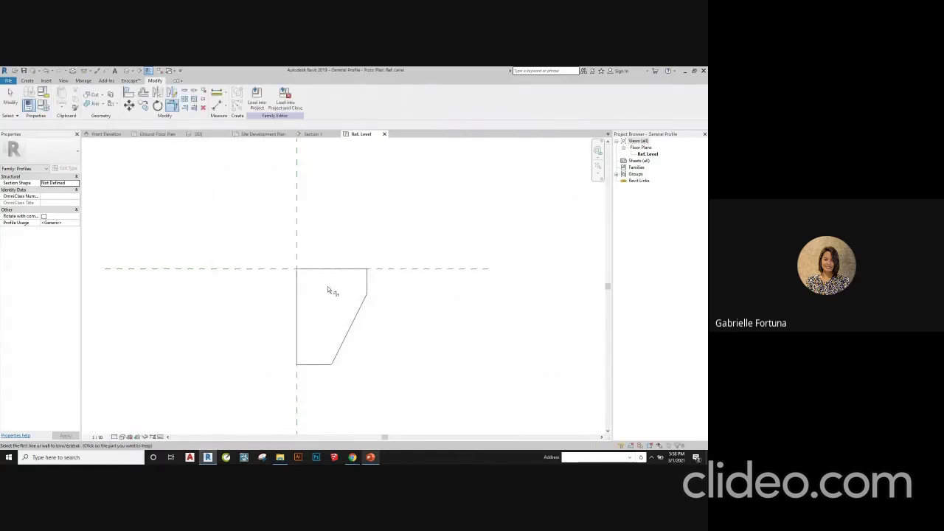
- Load General Profile into the project and inspect the hip-roof house's fascia in the {3D} view
left_click(286, 108)
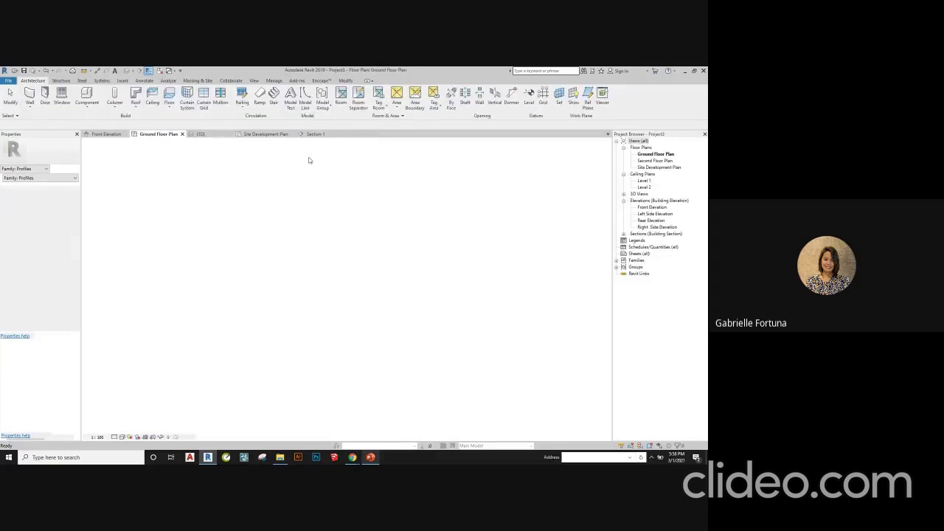
left_click(208, 136)
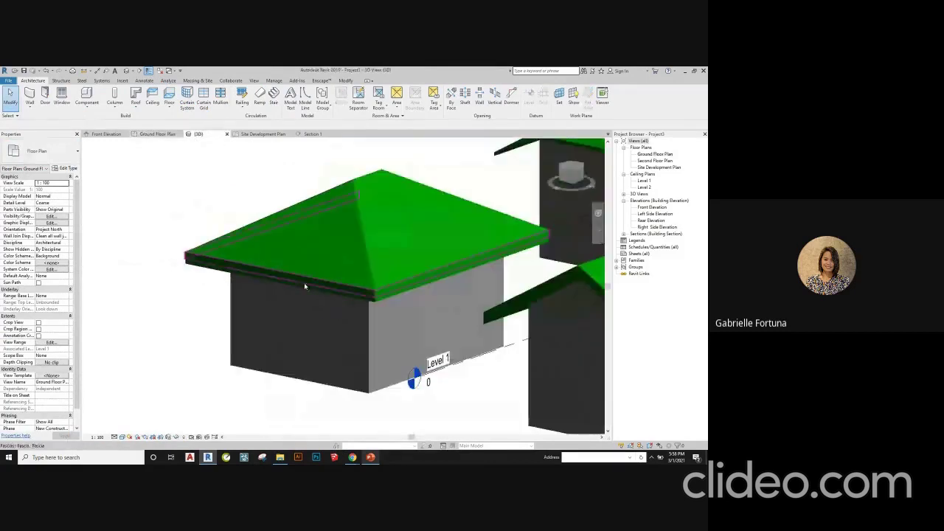
middle_click_drag(316, 297, 339, 301, "shift")
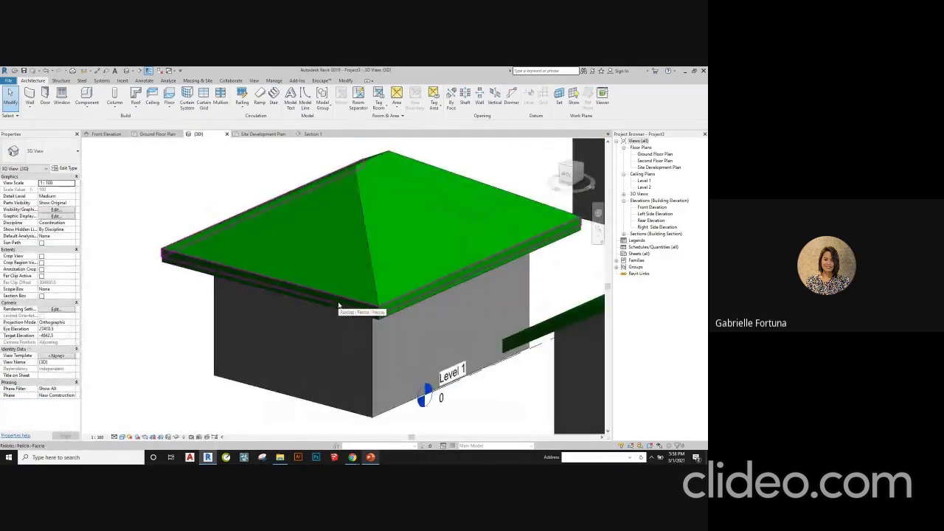
left_click(338, 304)
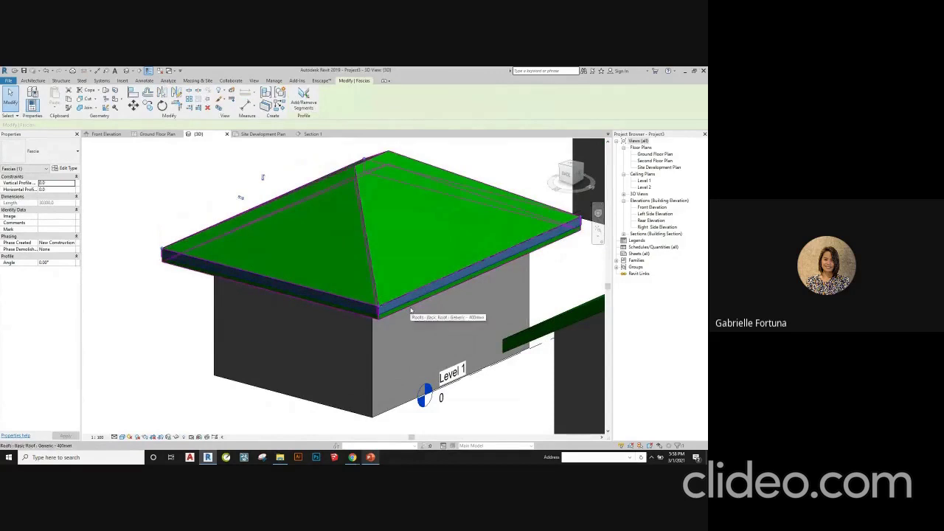
scroll(306, 307, "up", 2)
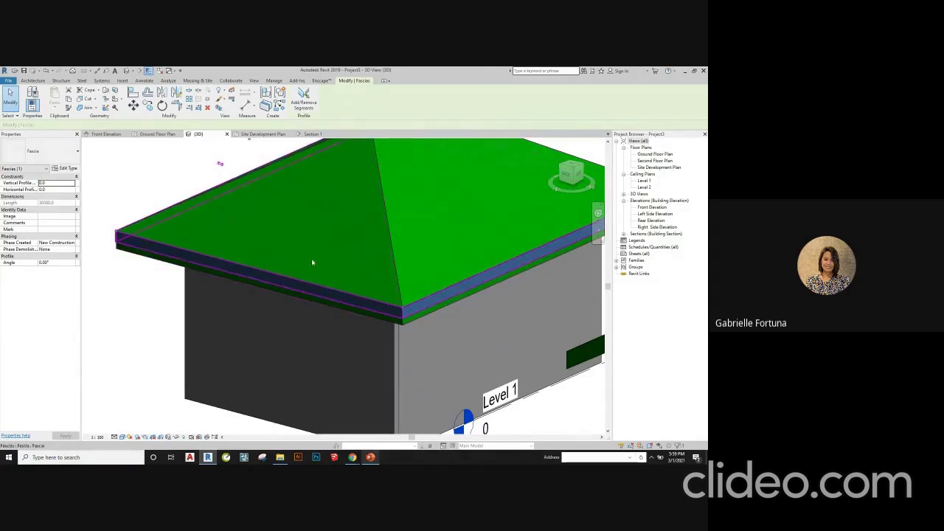
- Start and cancel a new project, clearing the fascia selection
left_click(7, 81)
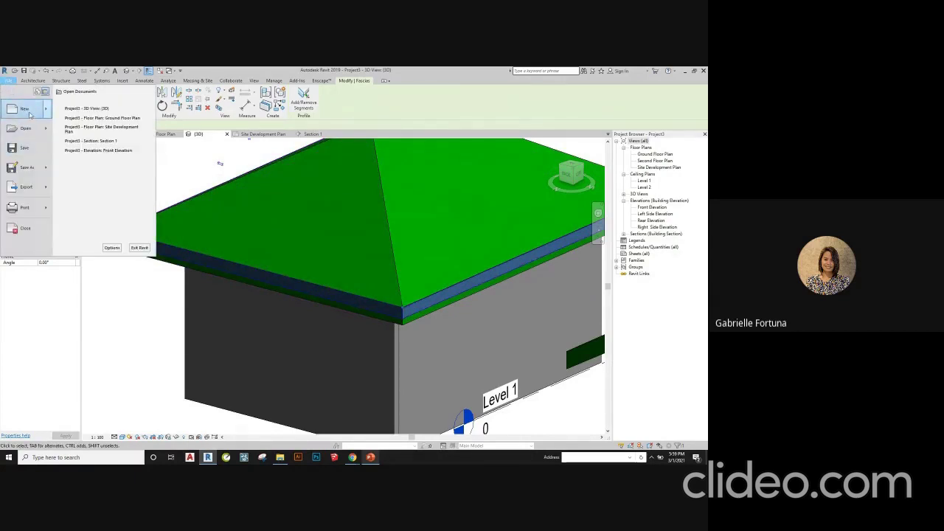
left_click(30, 114)
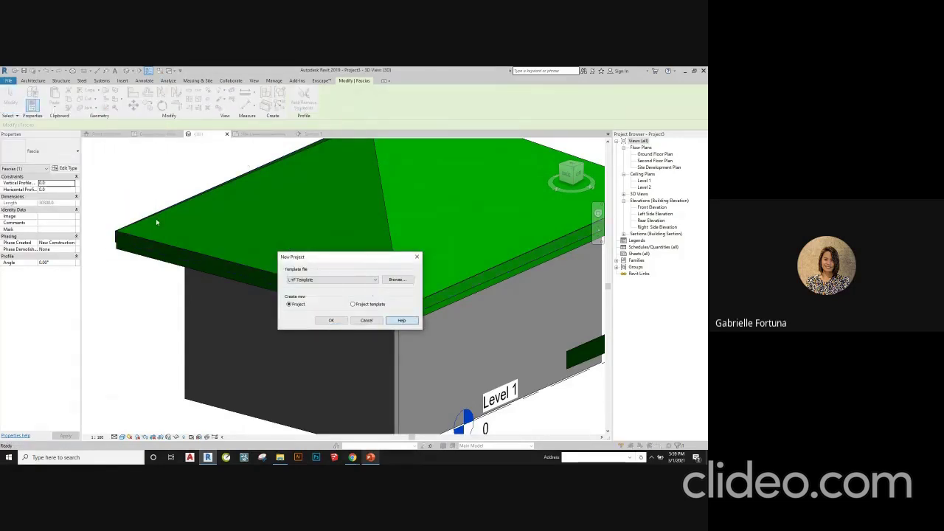
left_click(367, 320)
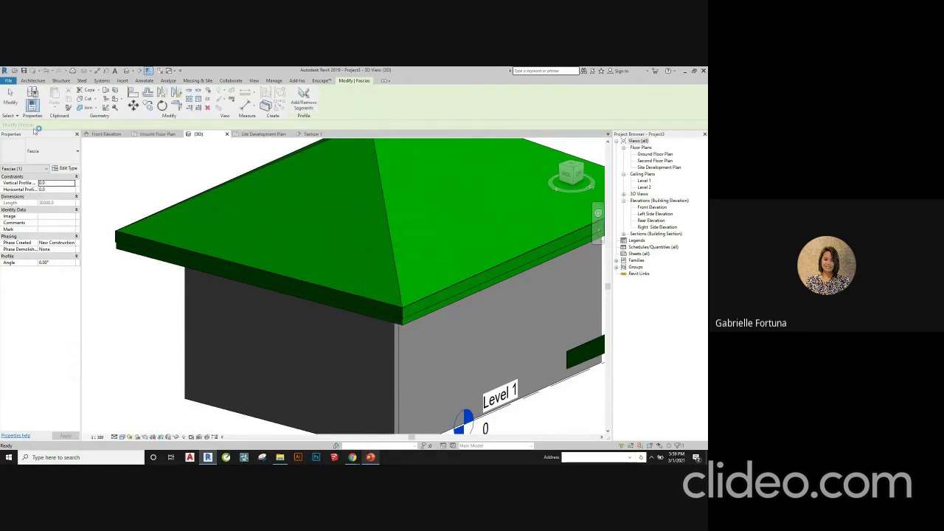
key("Escape")
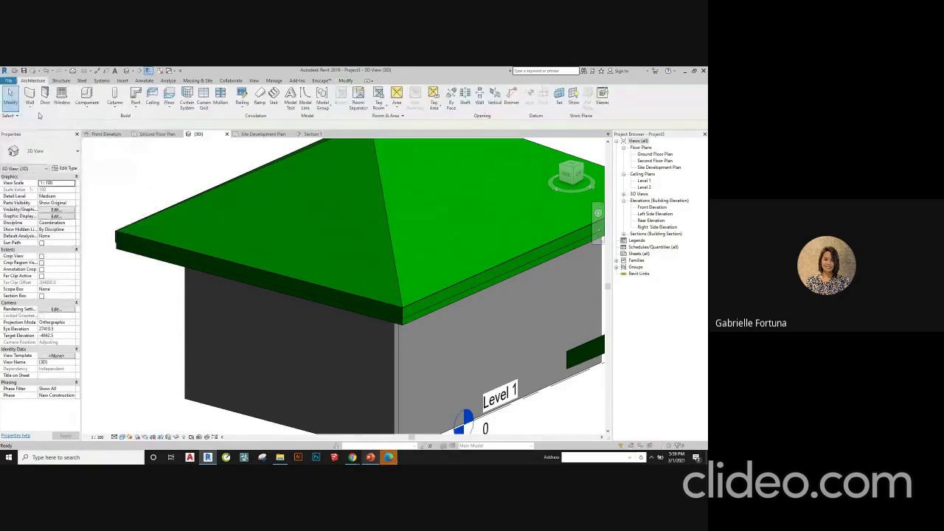
key("ctrl+n")
key("Escape")
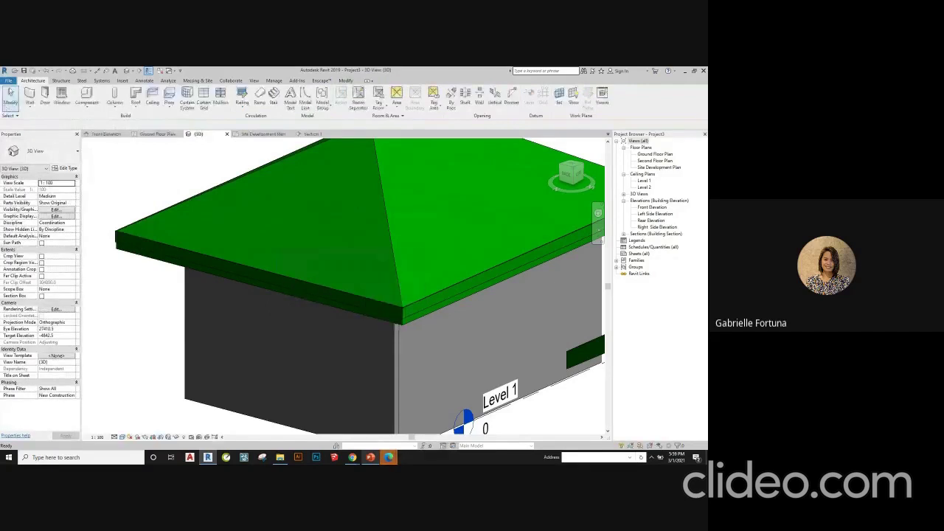
- Create a new family, Family2, from the Metric Profile-Hosted template
left_click(9, 80)
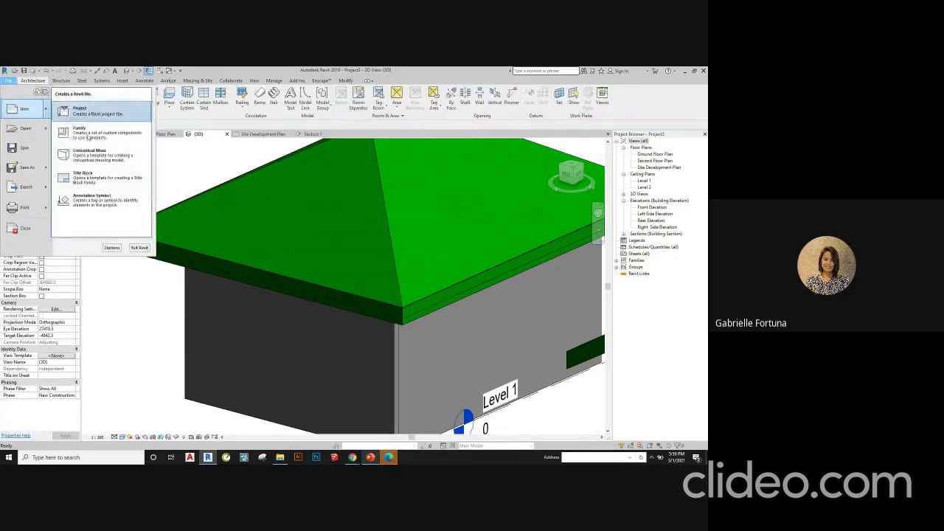
left_click(179, 159)
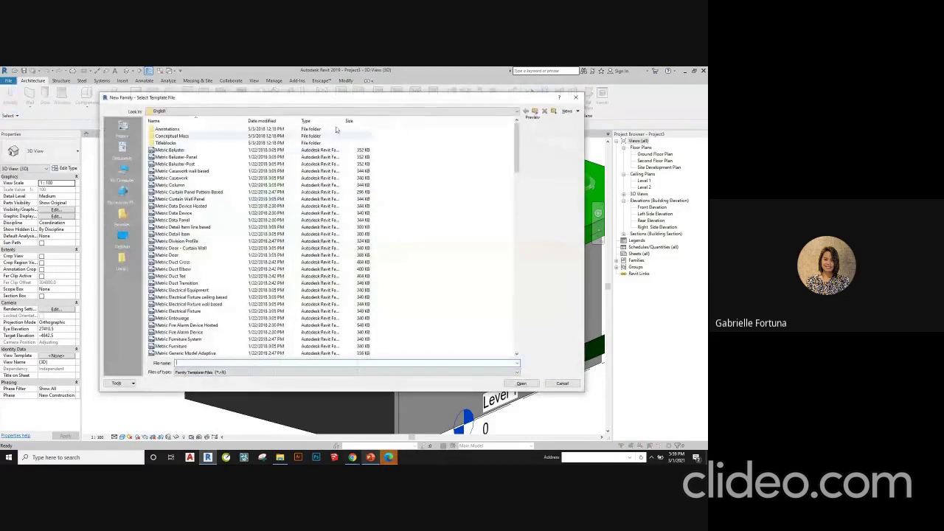
left_click_drag(343, 115, 246, 110)
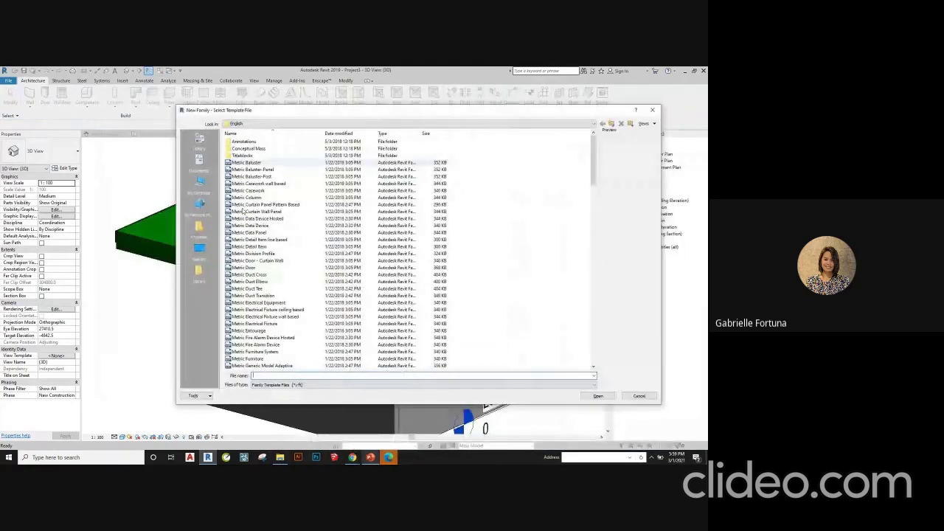
scroll(242, 211, "down", 15)
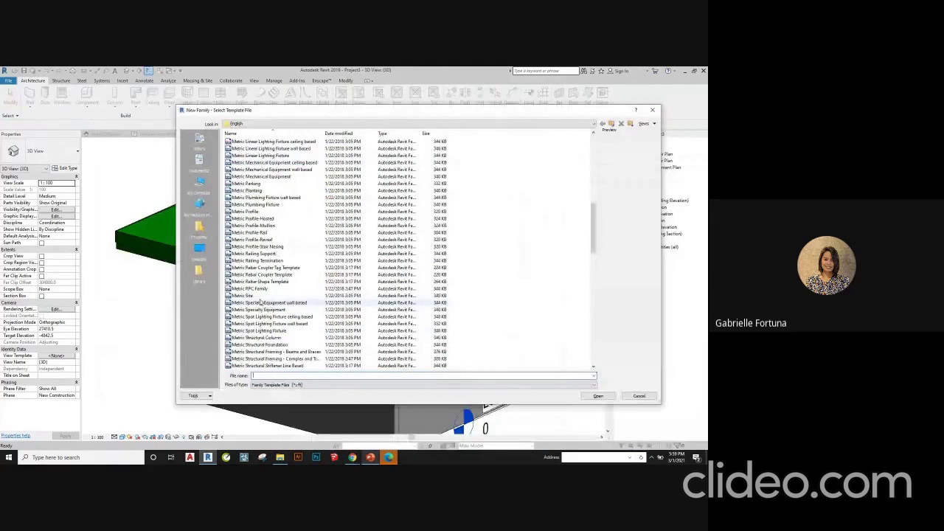
scroll(259, 304, "down", 5)
scroll(260, 280, "up", 2)
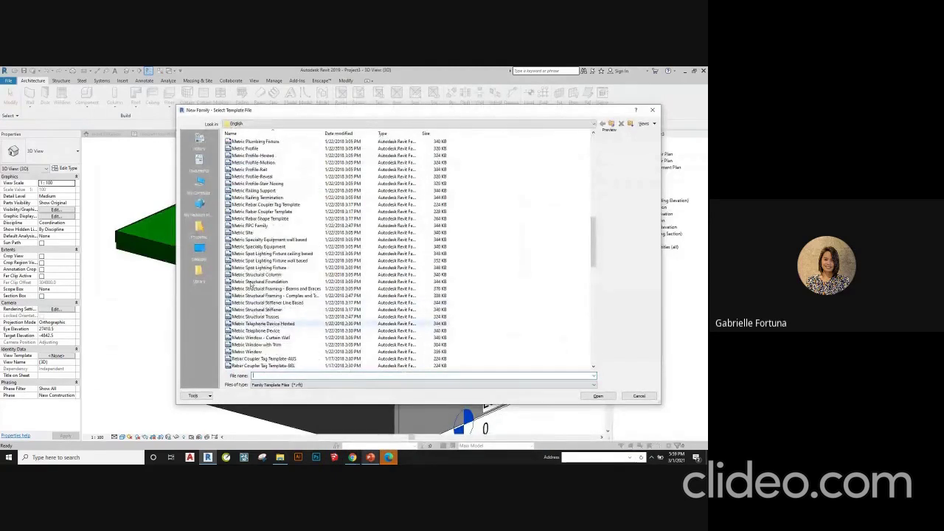
double_click(261, 156)
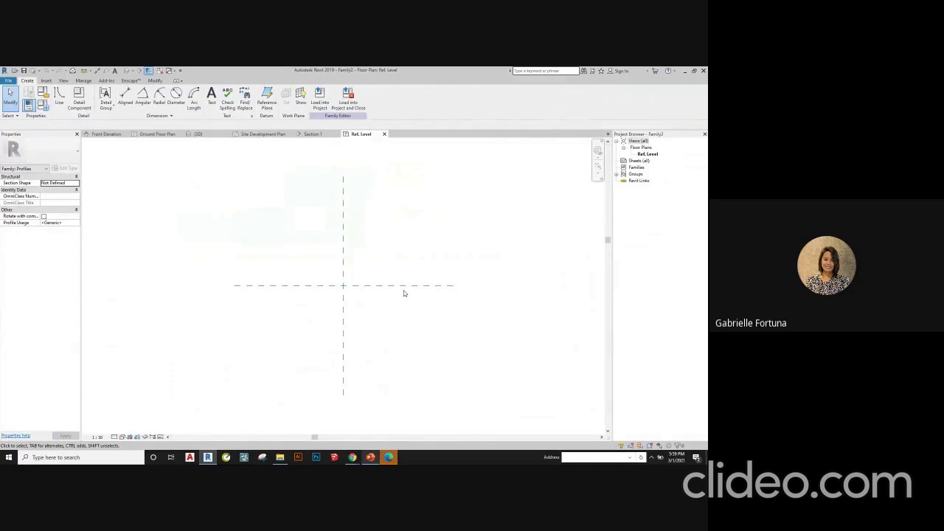
- Sketch a narrow closed profile with a 400 line down from the plane intersection, then load it
scroll(355, 305, "up", 2)
scroll(360, 296, "up", 1)
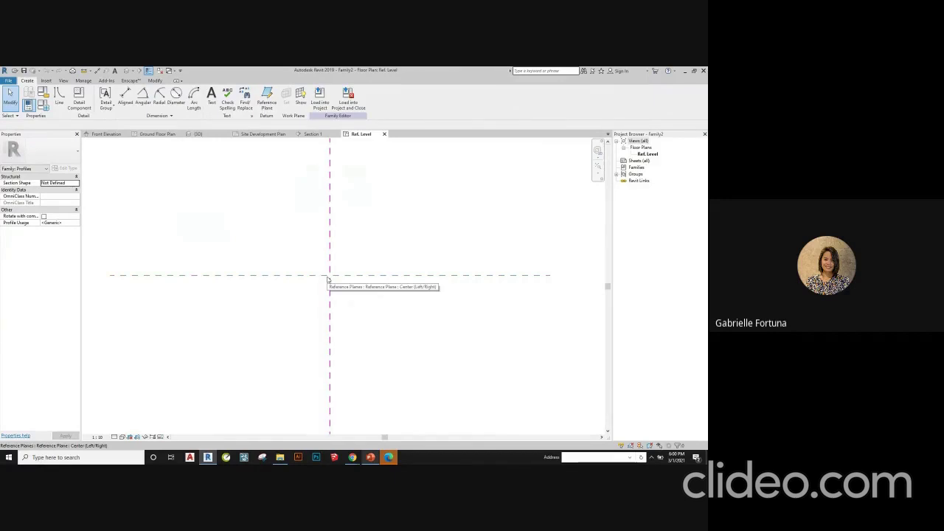
key("l")
key("i")
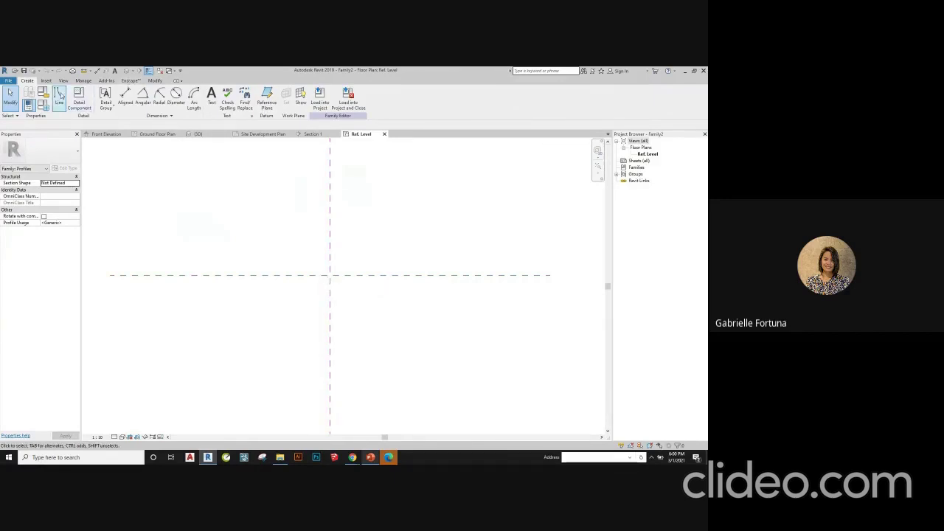
left_click(329, 275)
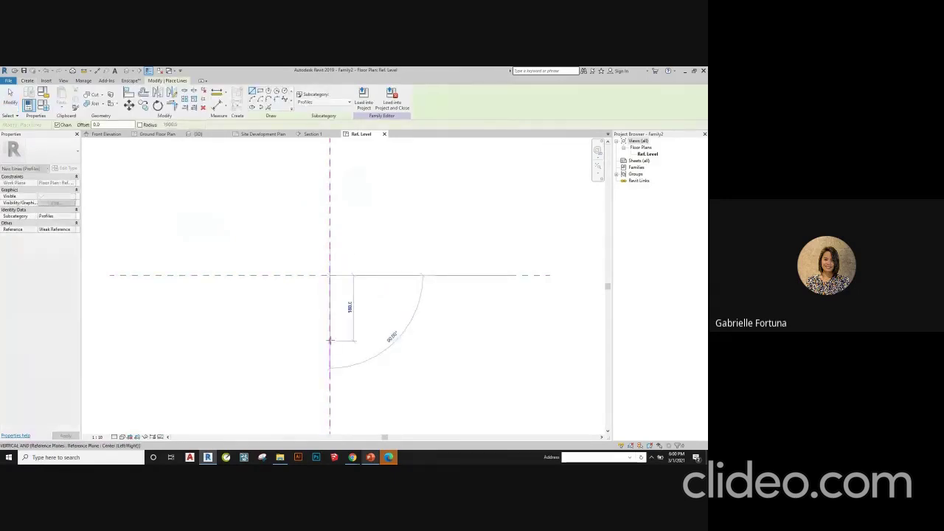
type("45")
type("00")
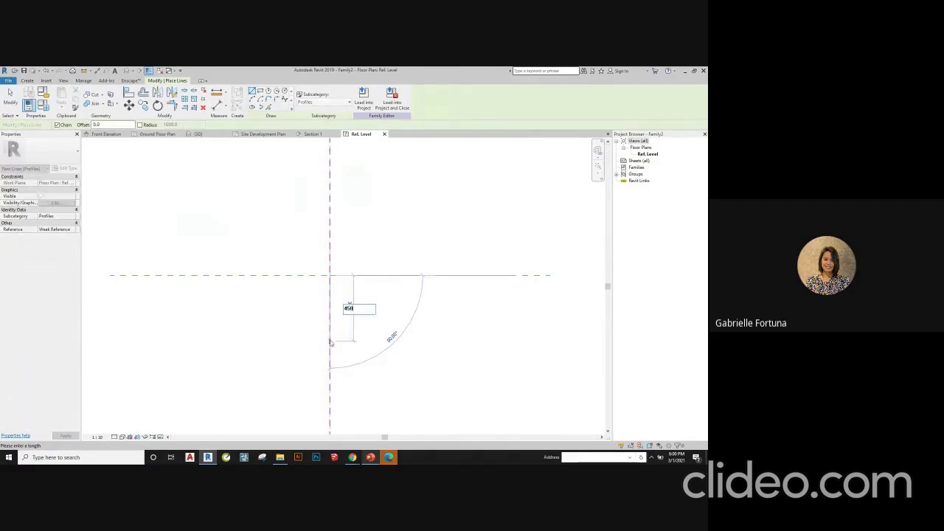
key("Return")
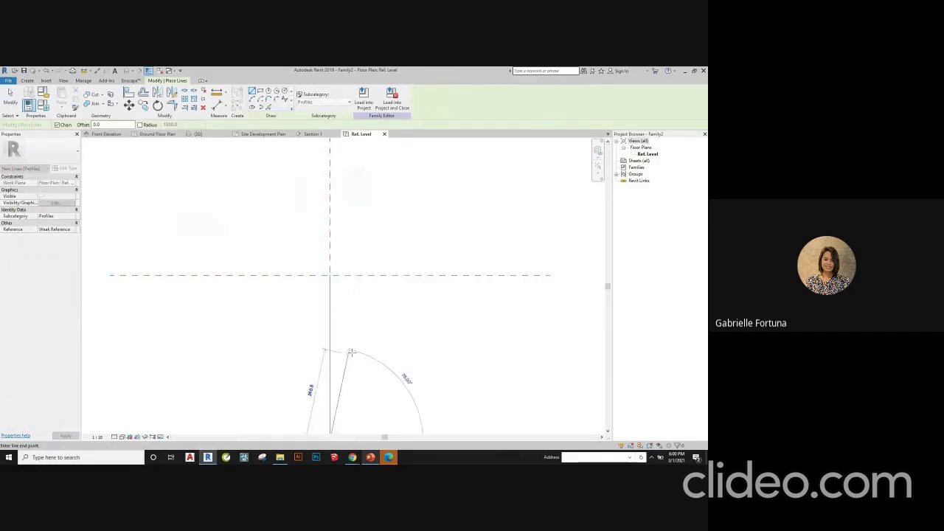
scroll(343, 384, "down", 2)
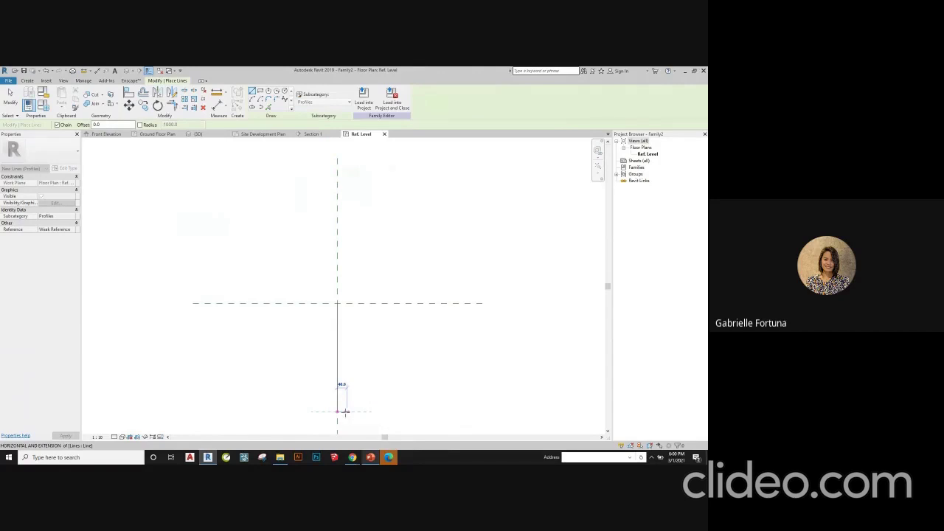
left_click(339, 412)
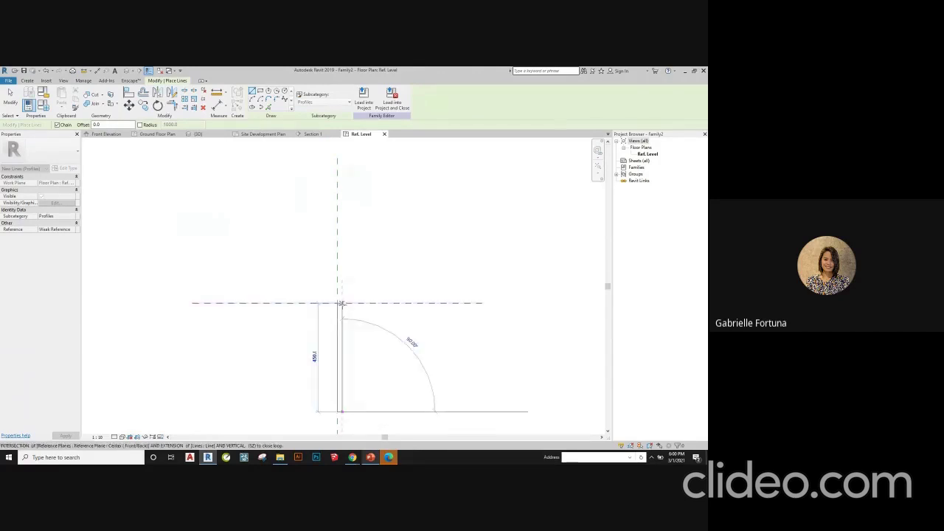
left_click(337, 303)
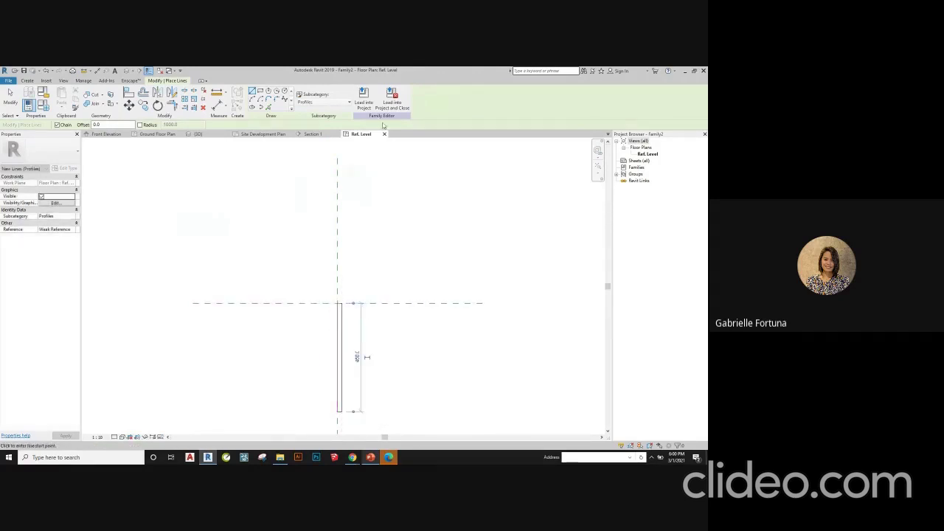
left_click(392, 101)
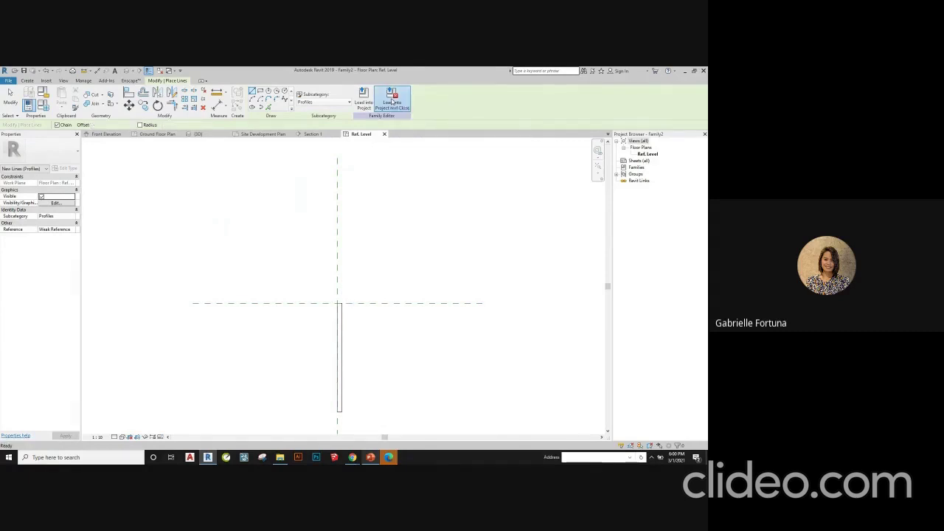
- Confirm saving the profile family and save it as 'Fascia 400mm'
left_click(343, 262)
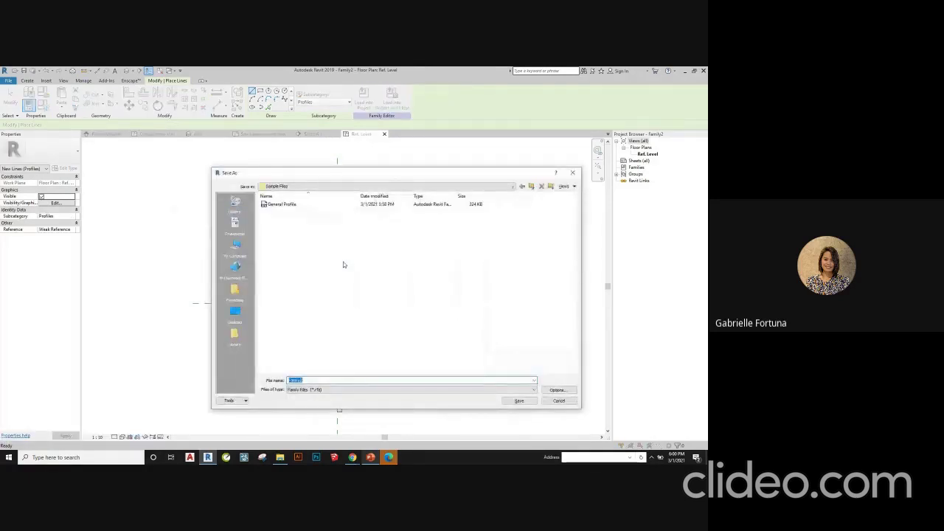
type("Pat")
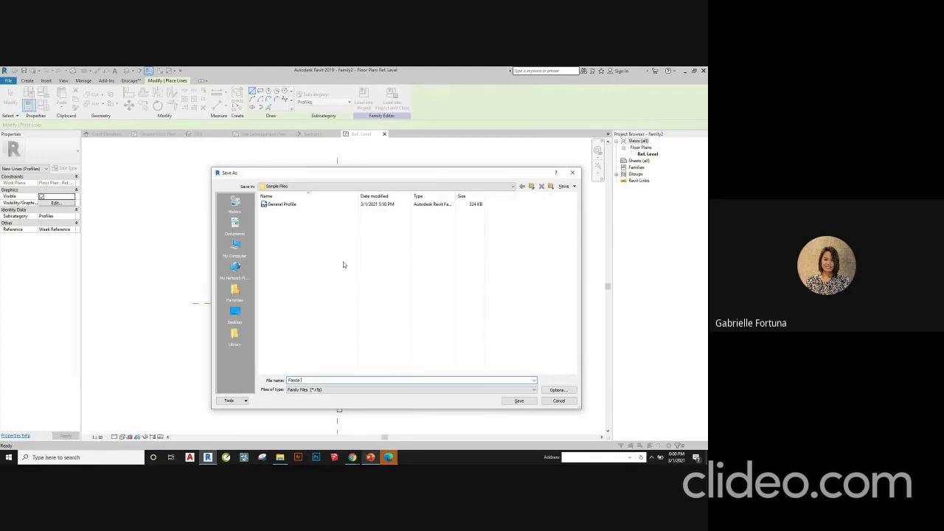
type("400mm")
left_click(517, 400)
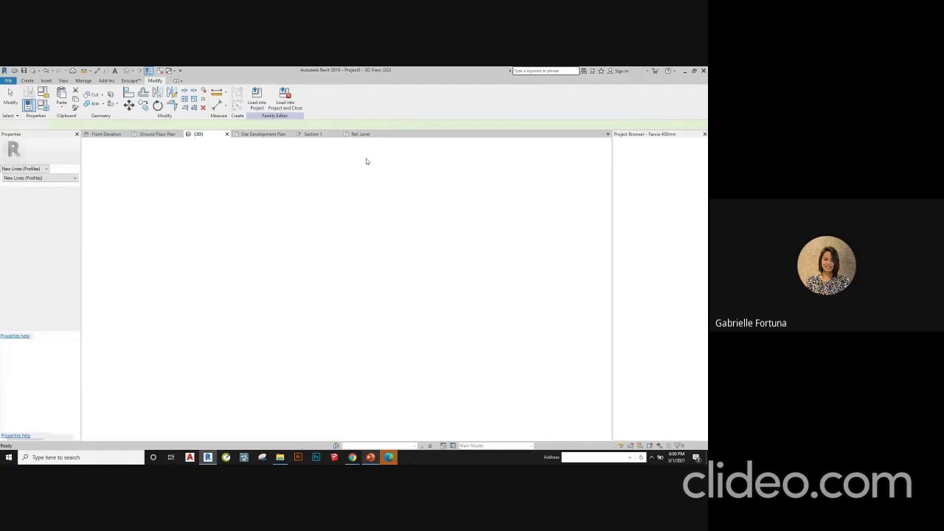
- Set the fascia type's Profile to Fascia 400mm : Fascia 400mm in Type Properties
left_click(199, 135)
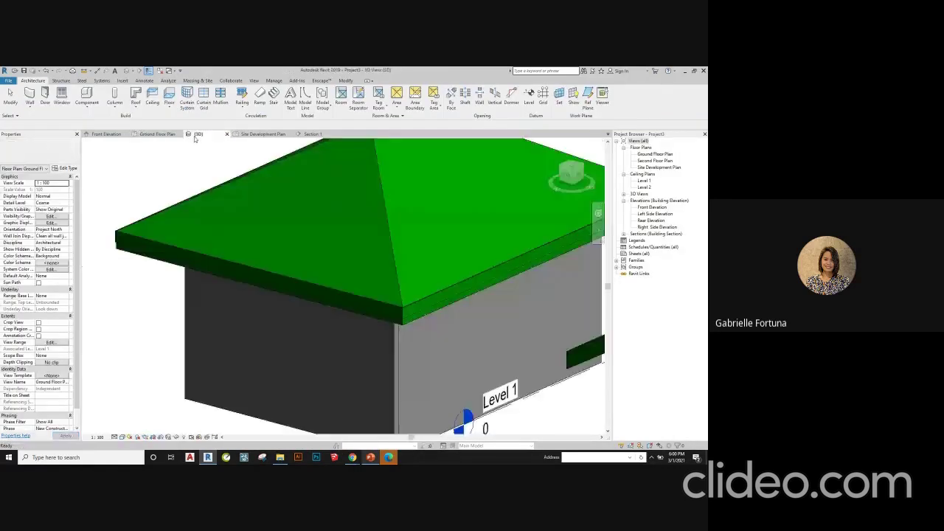
left_click(310, 293)
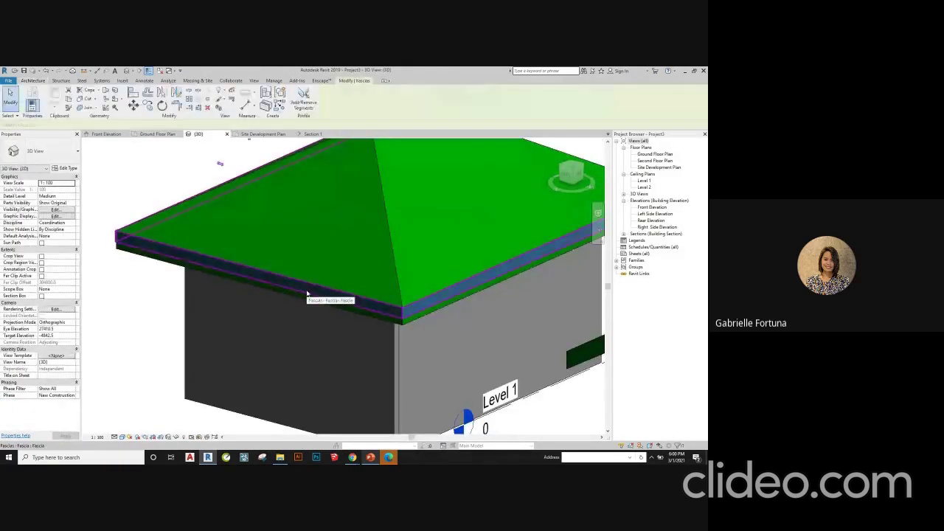
scroll(466, 289, "down", 1)
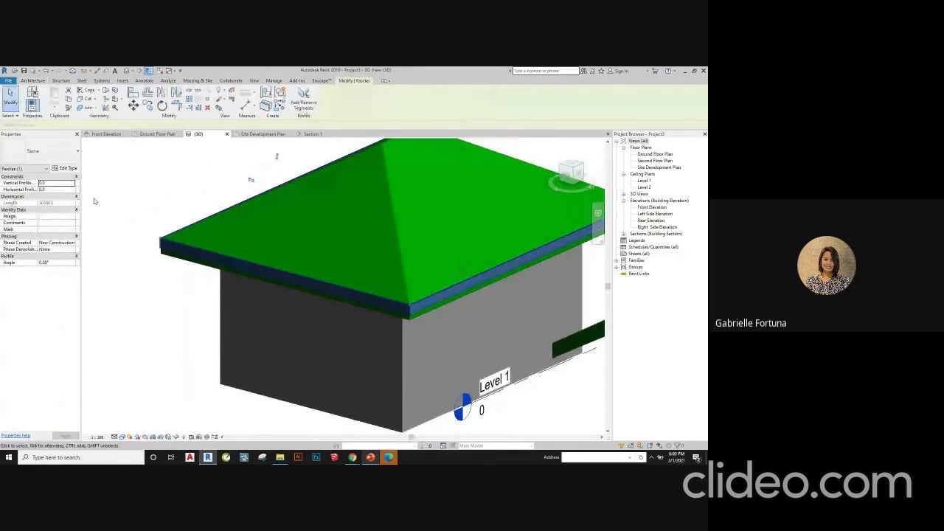
left_click(65, 169)
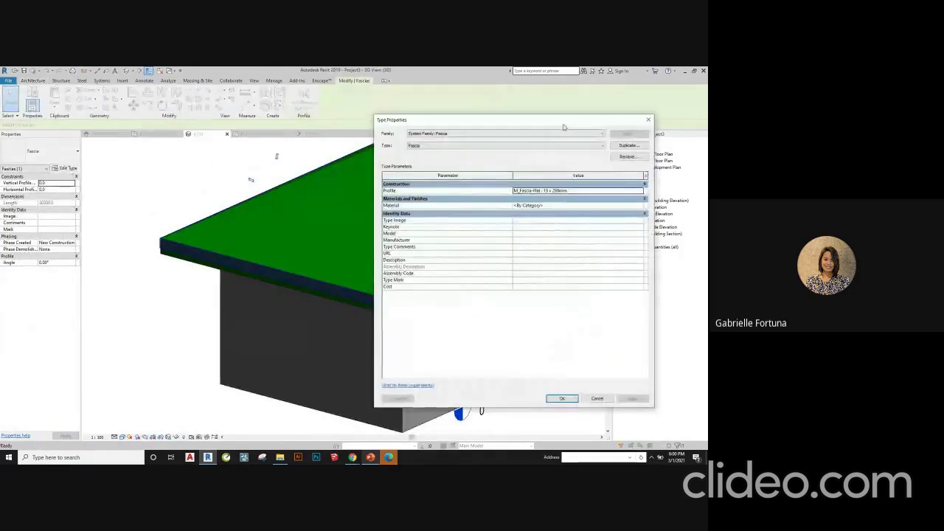
left_click_drag(563, 127, 472, 119)
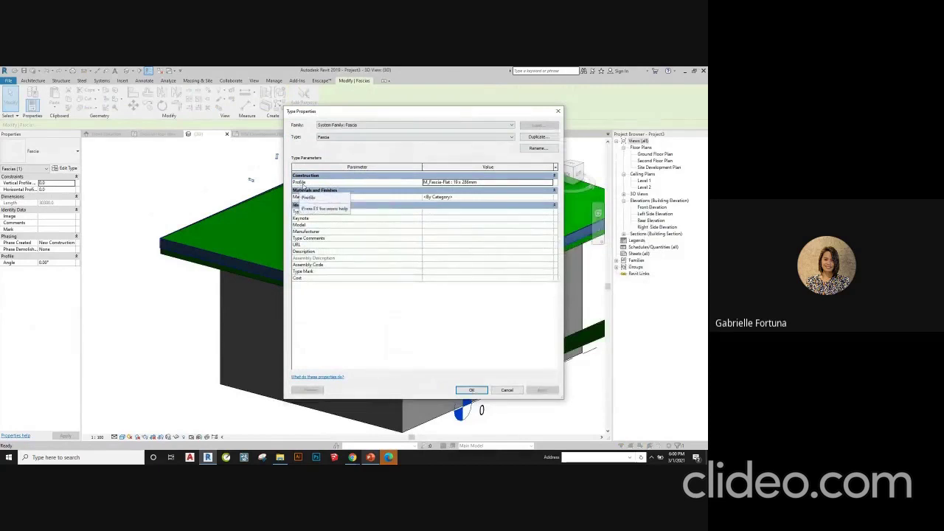
left_click(550, 182)
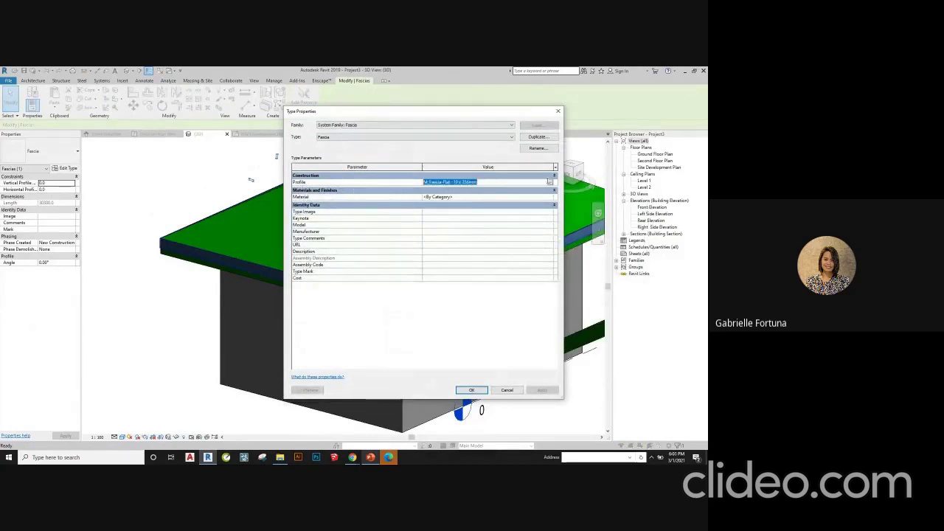
left_click(550, 182)
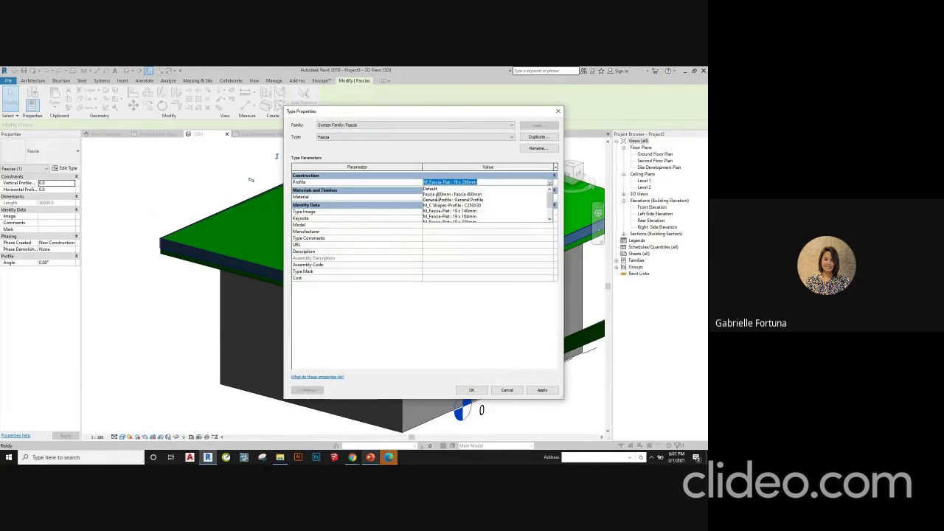
scroll(439, 200, "down", 1)
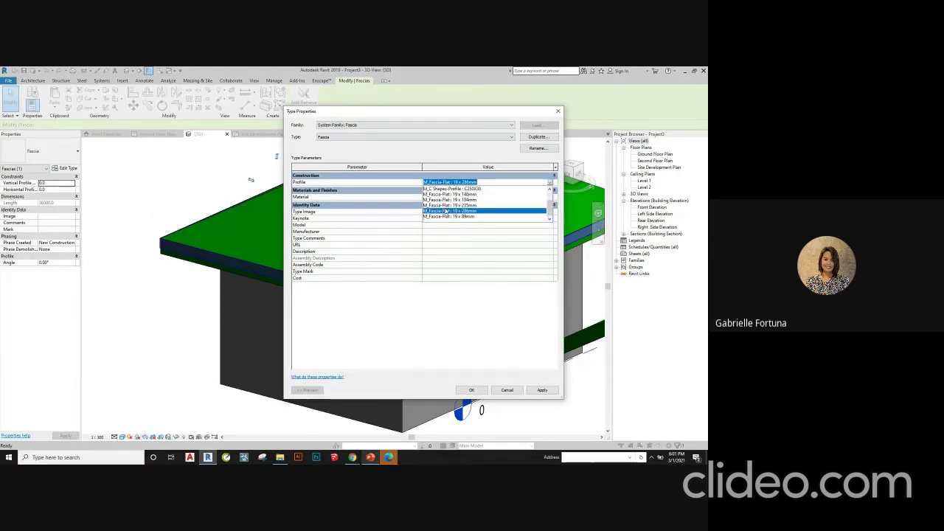
scroll(445, 210, "up", 1)
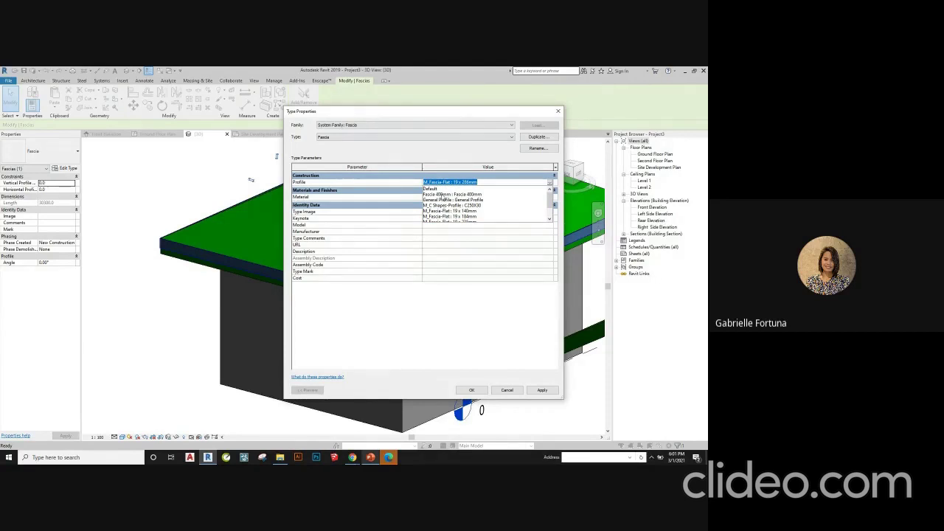
left_click(441, 194)
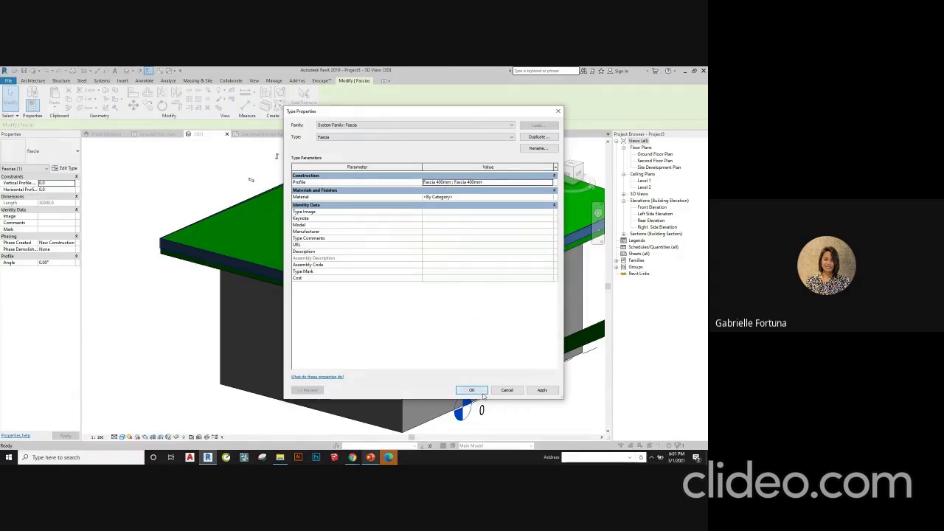
left_click(472, 390)
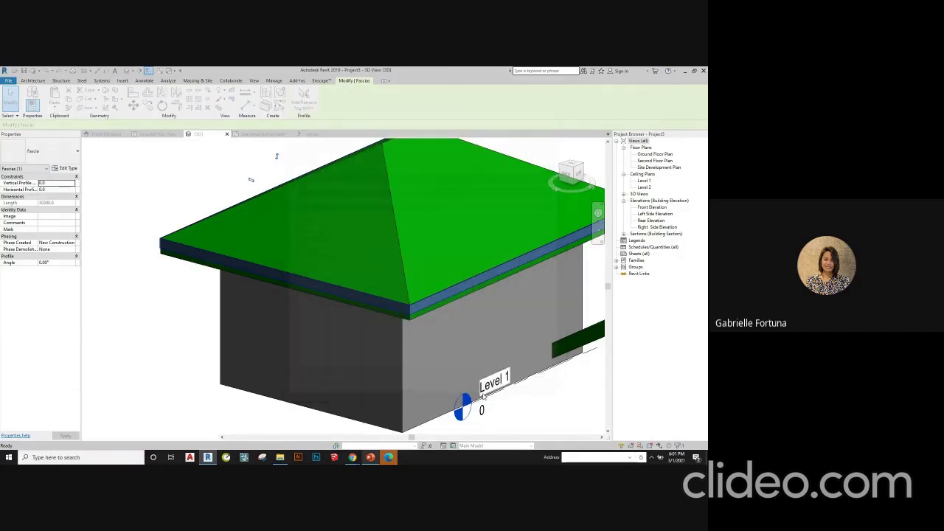
- Assign the Wood - Firring material to the roof fascia's type
key("Escape")
middle_click_drag(243, 319, 184, 243, "shift")
scroll(157, 212, "up", 5)
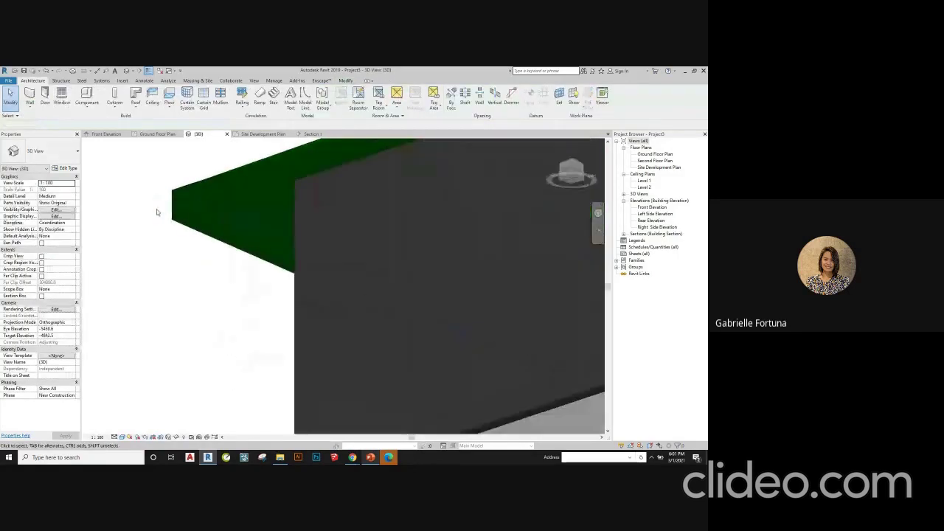
mouse_move(244, 254)
middle_mouse_down("shift")
mouse_move(357, 290)
mouse_move(259, 263)
middle_mouse_up("shift")
left_click(259, 263)
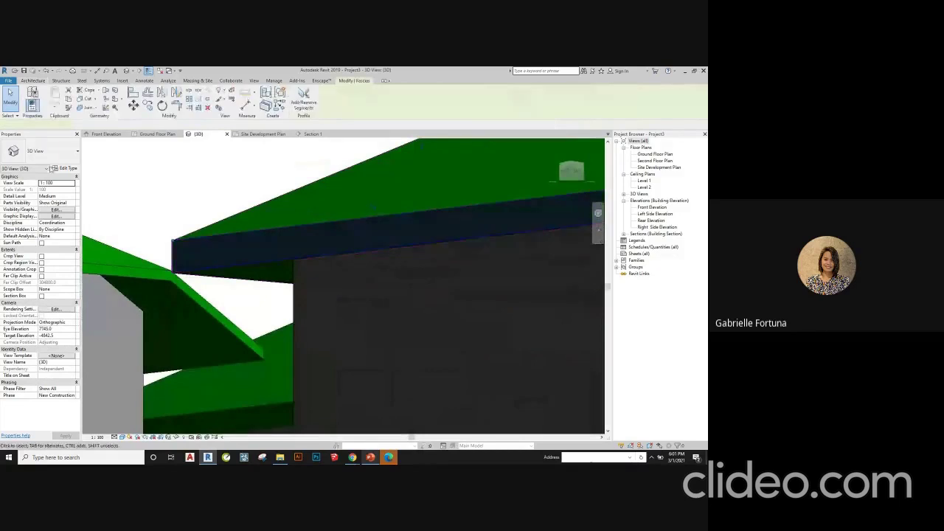
left_click(63, 169)
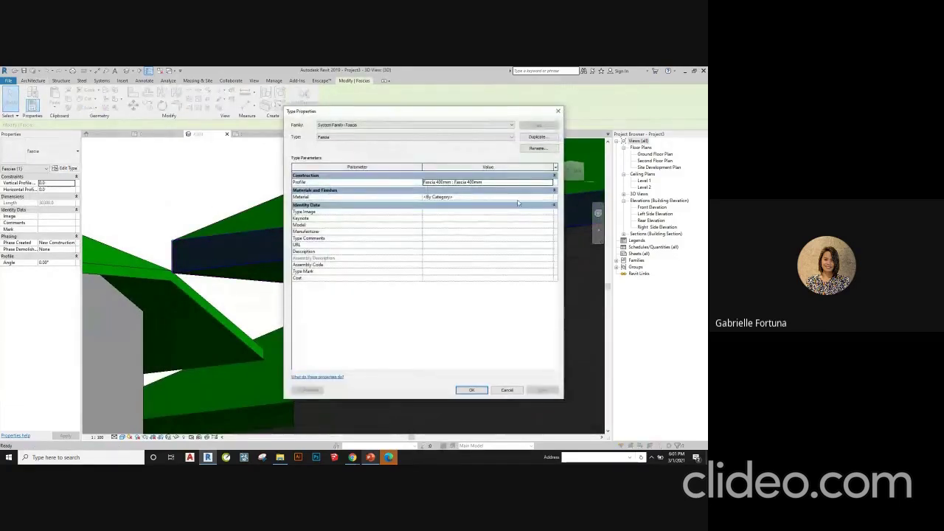
left_click(549, 198)
left_click(549, 197)
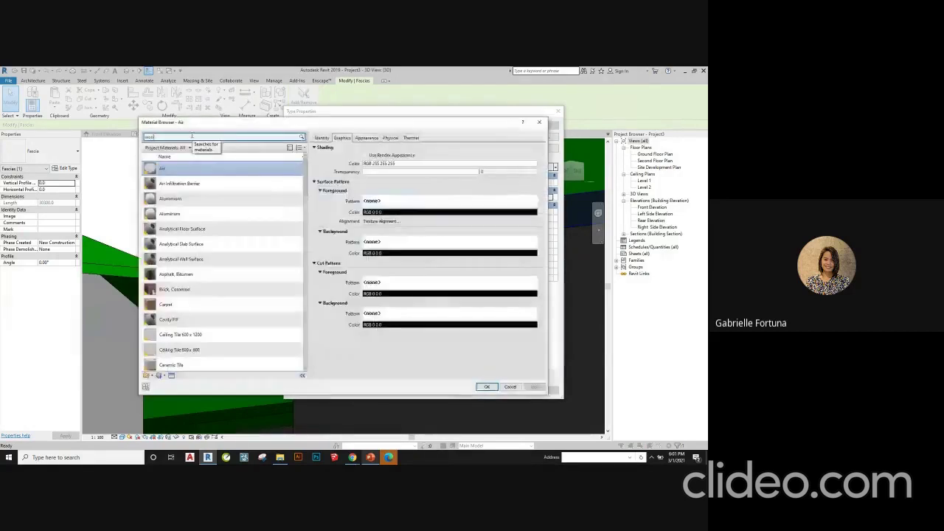
left_click(221, 137)
type("wood")
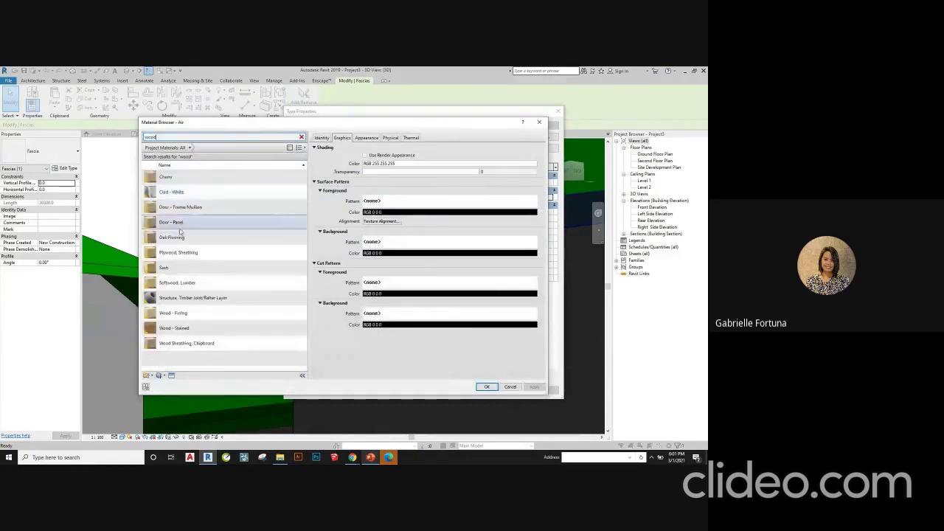
left_click(181, 316)
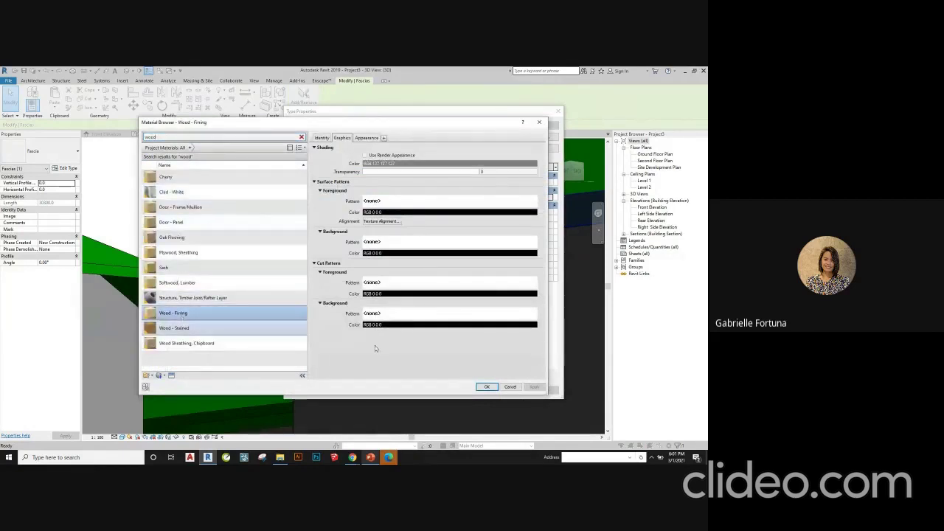
left_click(489, 387)
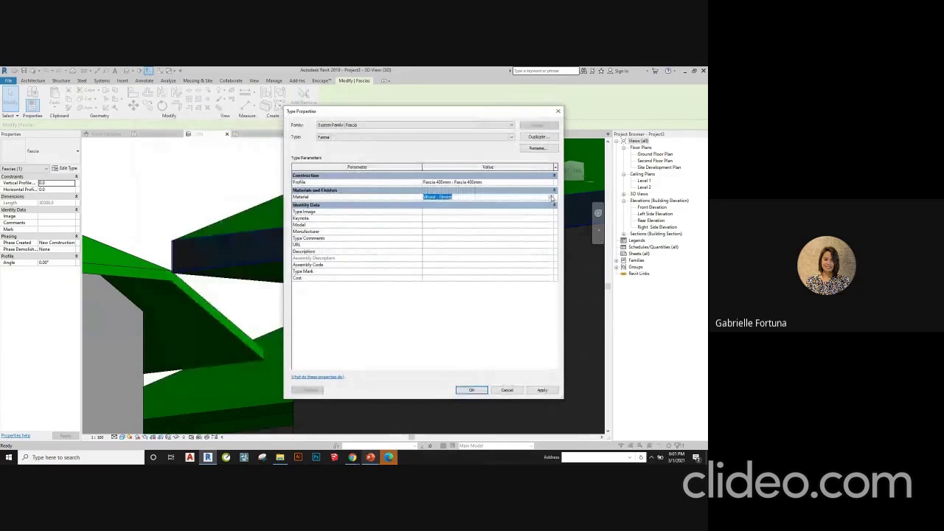
- Make the Wood - Firring shading use the render appearance and accept the material
left_click(551, 197)
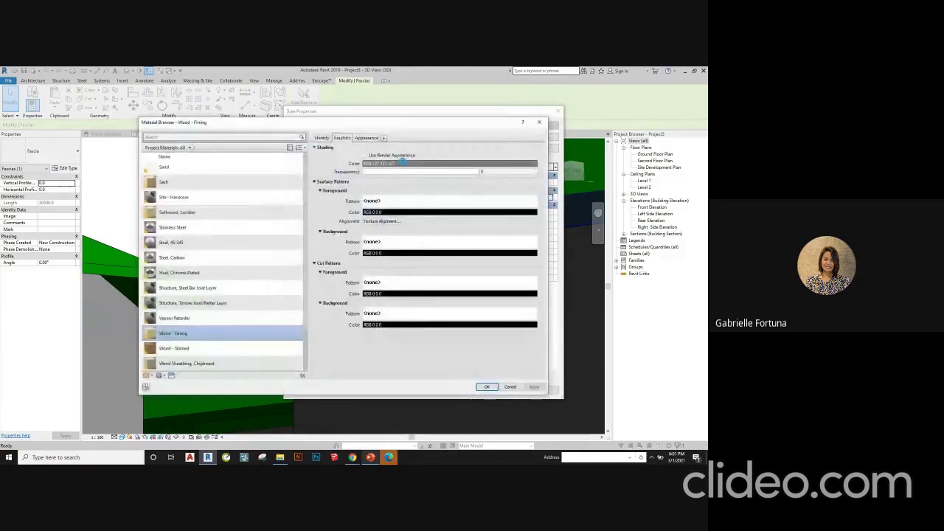
left_click(404, 162)
left_click(399, 317)
left_click(365, 156)
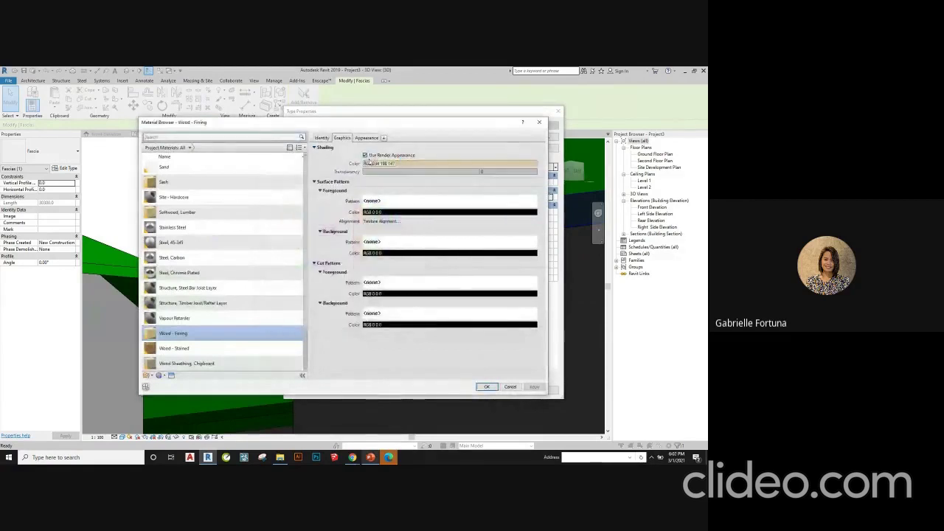
left_click(487, 387)
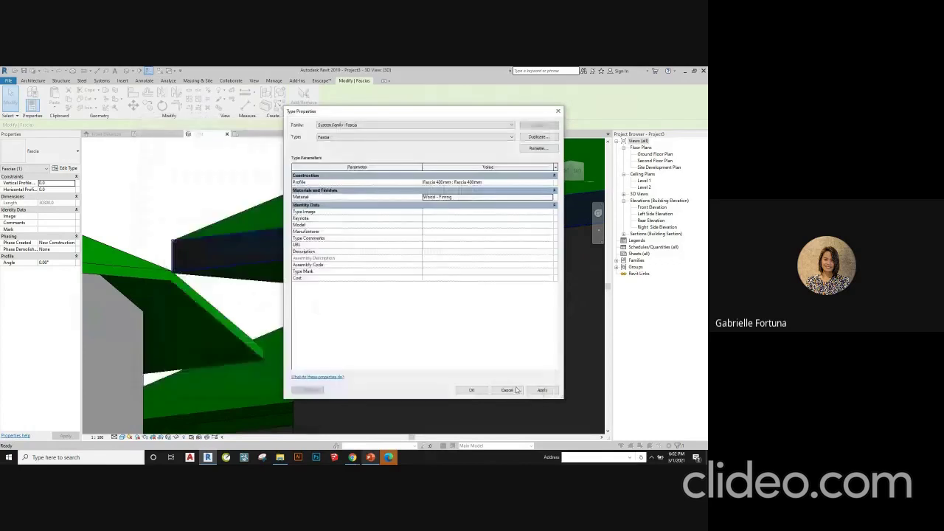
- Apply the fascia type settings and orbit the 3D view to see the hip-roof fascia
left_click(471, 389)
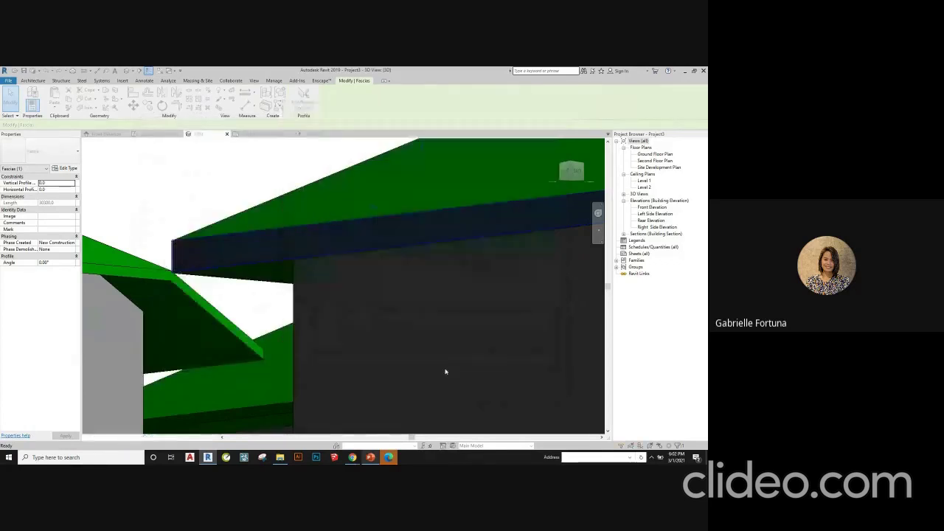
left_click(239, 198)
middle_click_drag(239, 197, 133, 324, "shift")
key("Escape")
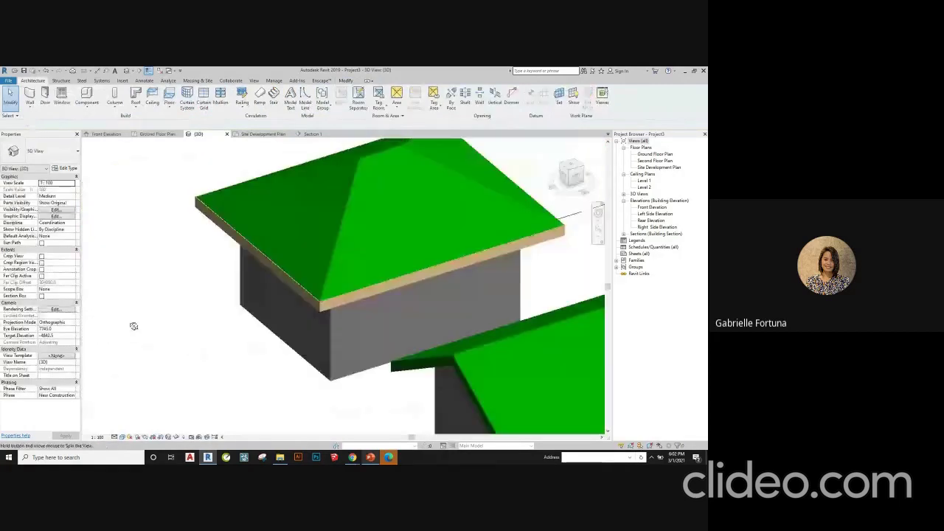
- Inspect the wood-toned fascia at the roof corner, then bring up the PowerPoint Fascia slide
scroll(329, 290, "up", 5)
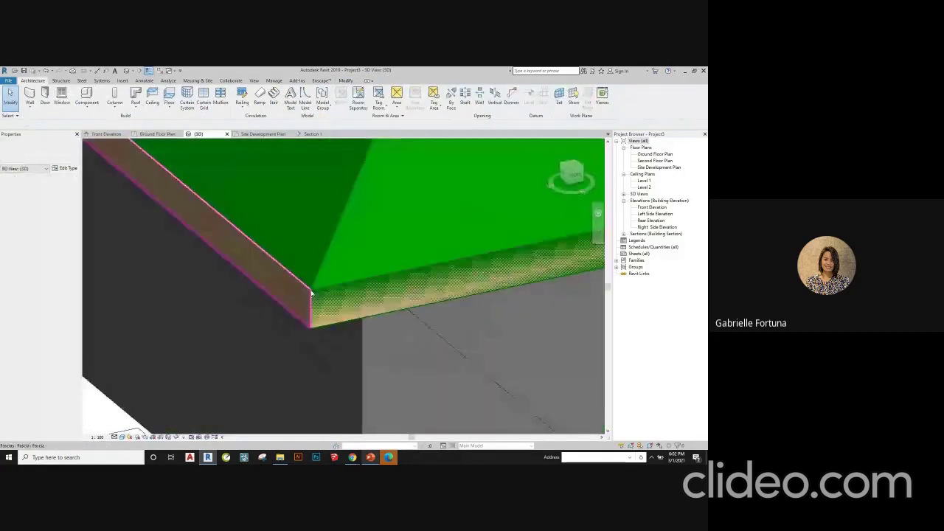
left_click(317, 295)
scroll(317, 295, "down", 4)
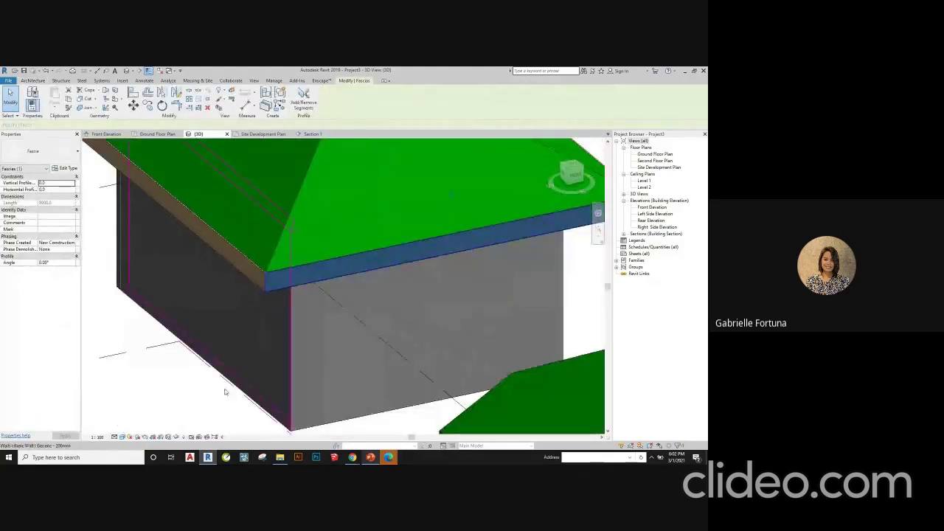
key("Escape")
scroll(427, 272, "down", 3)
middle_click_drag(419, 272, 405, 283, "shift")
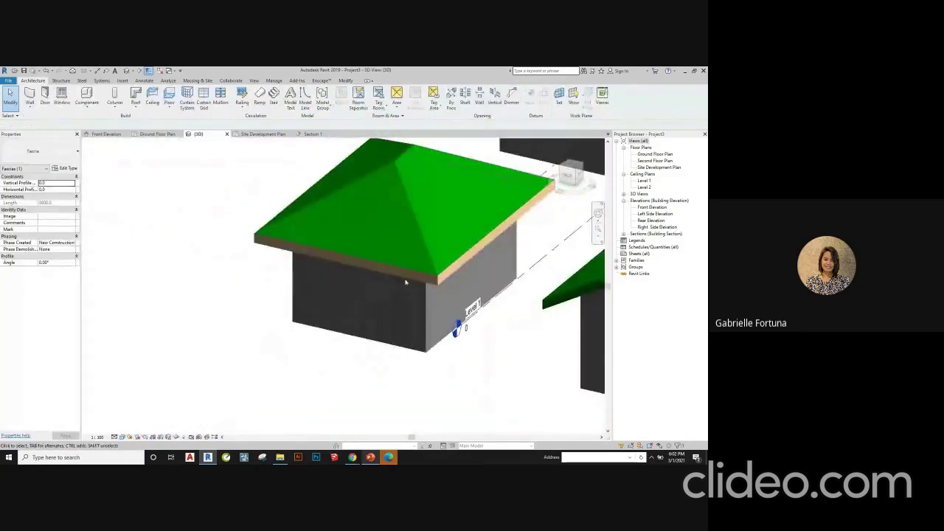
scroll(358, 290, "up", 3)
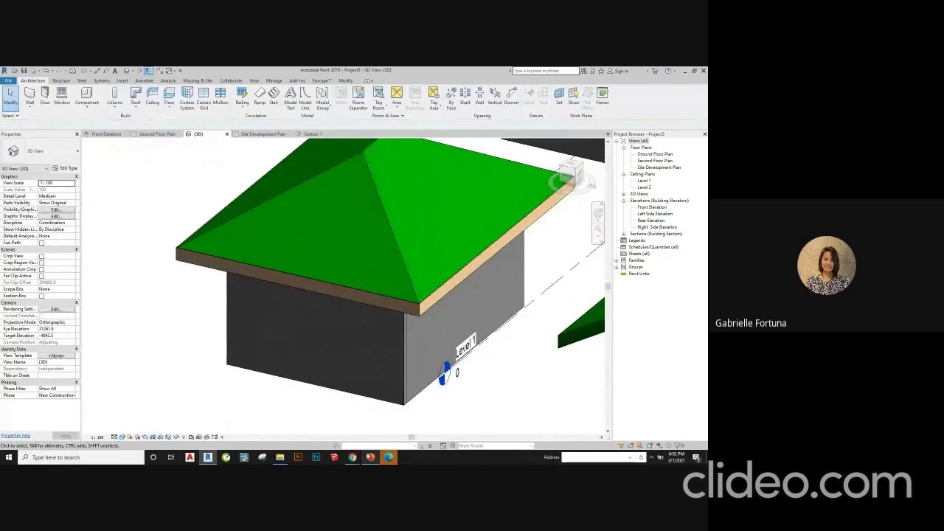
key("alt+Tab")
- Show the Gutter slide in PowerPoint, then return to the Revit model
scroll(62, 403, "down", 1)
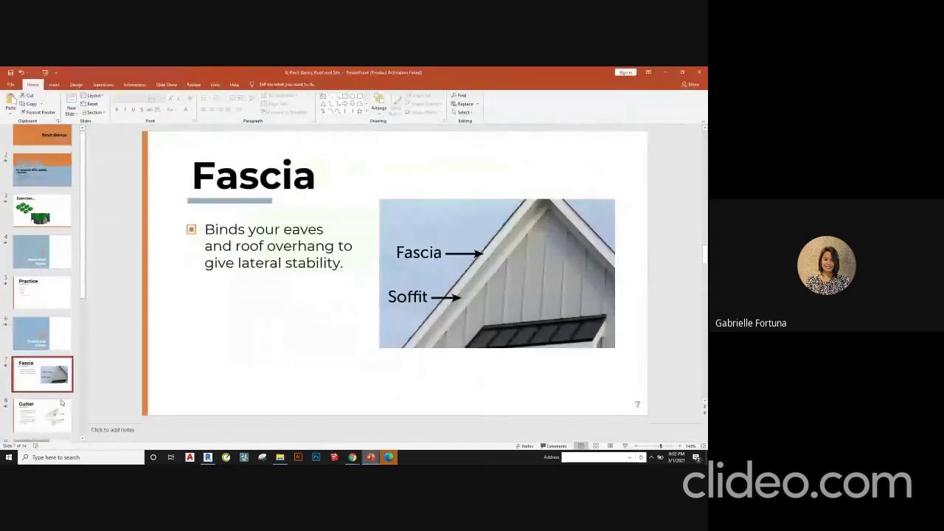
left_click(62, 403)
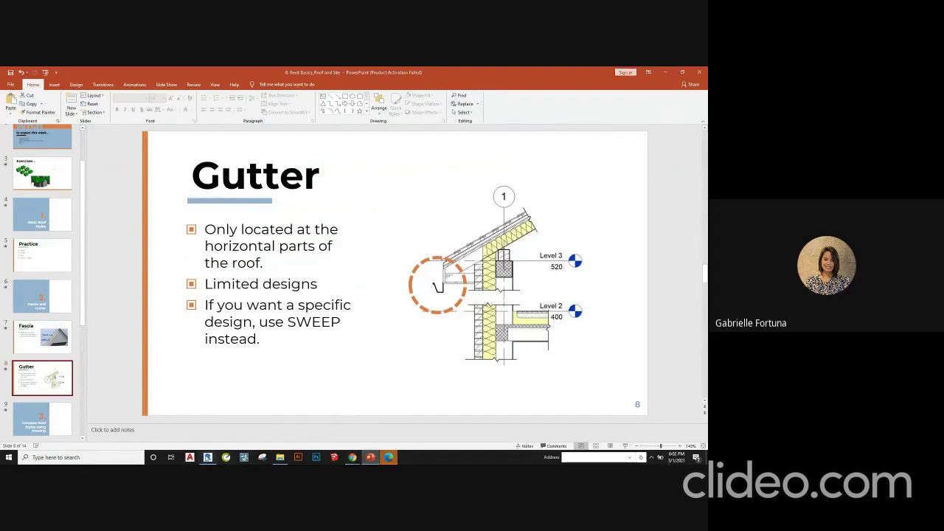
left_click(208, 458)
- Place a Roof: Gutter along the fascia edge of the hip-roof house
left_click(136, 103)
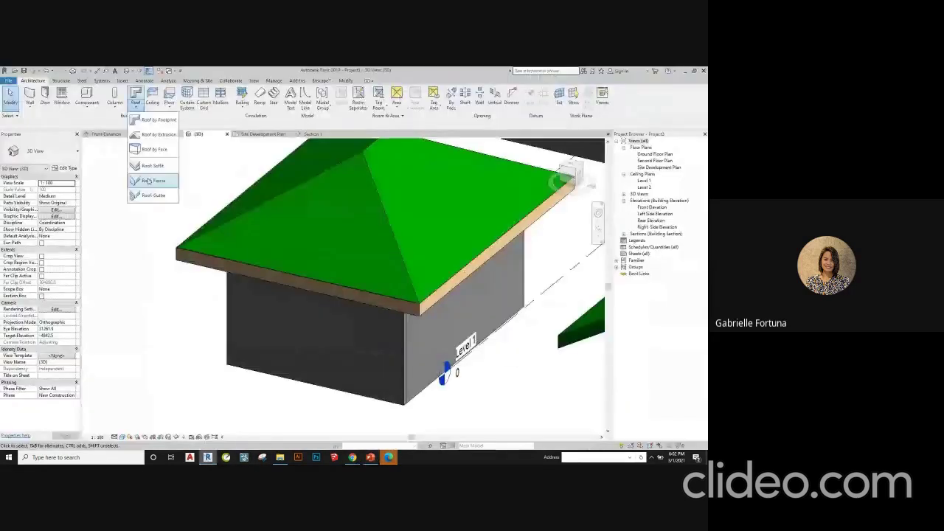
left_click(152, 196)
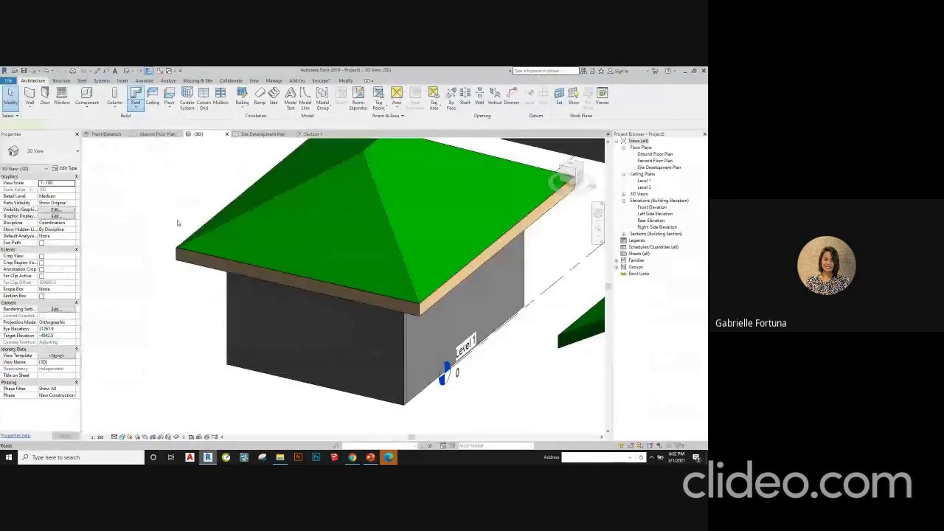
left_click(192, 257)
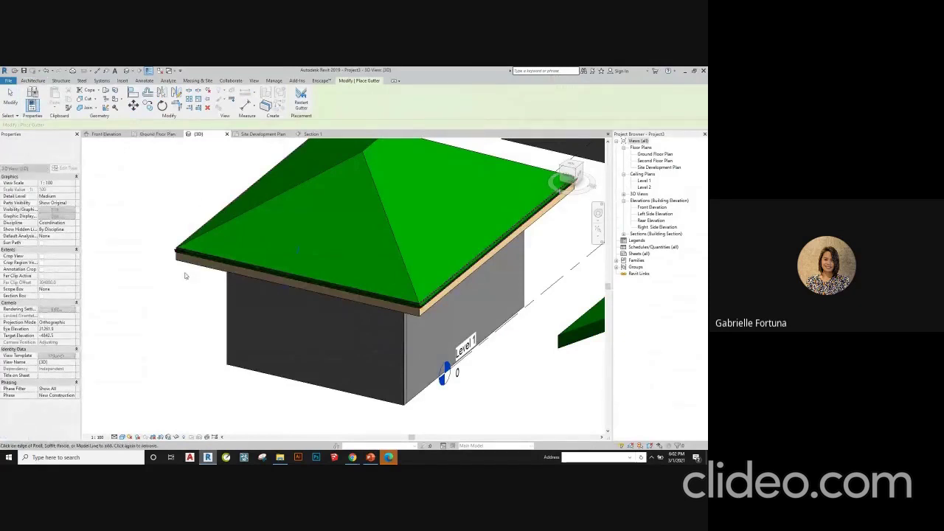
scroll(343, 240, "down", 3)
middle_click_drag(147, 261, 334, 188, "shift")
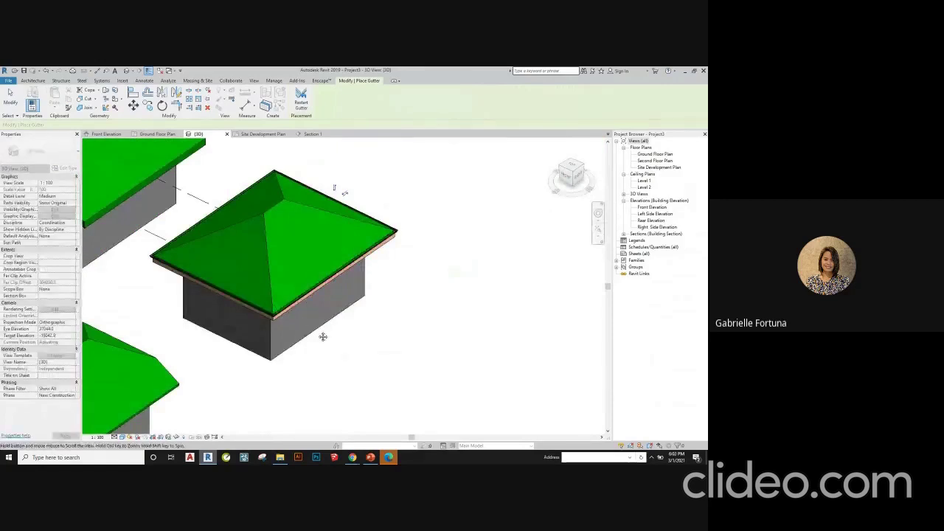
middle_click_drag(322, 332, 472, 315, "shift")
- Zoom and orbit over the site to inspect the new gutter and the other houses
scroll(251, 301, "up", 5)
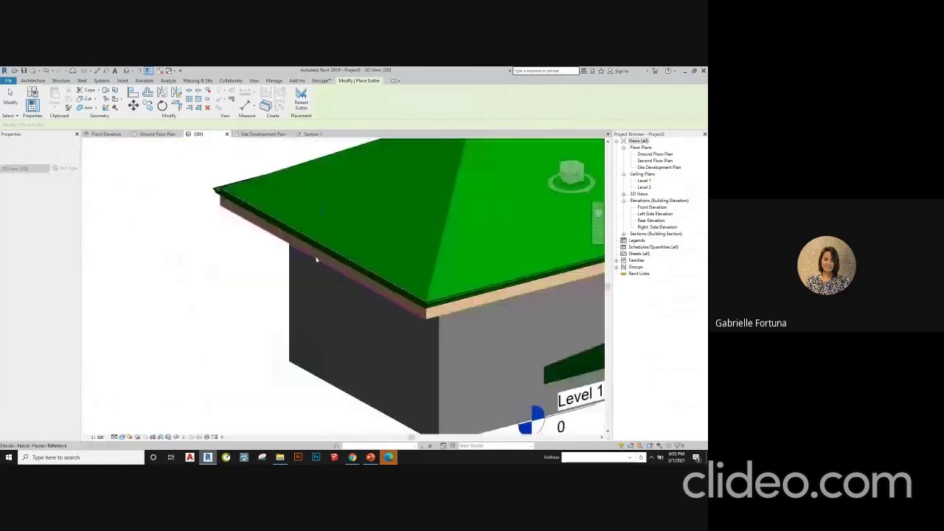
scroll(300, 223, "down", 4)
scroll(219, 158, "down", 2)
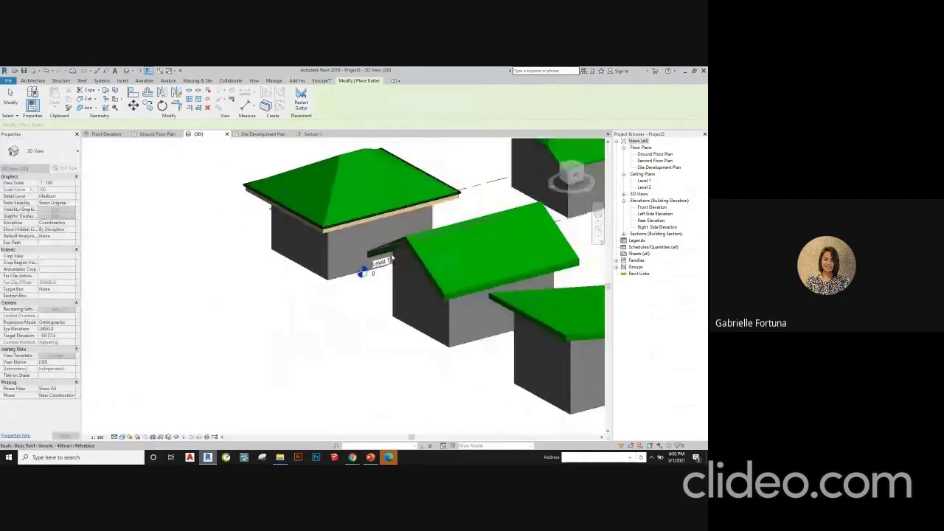
scroll(361, 269, "up", 3)
scroll(328, 269, "down", 2)
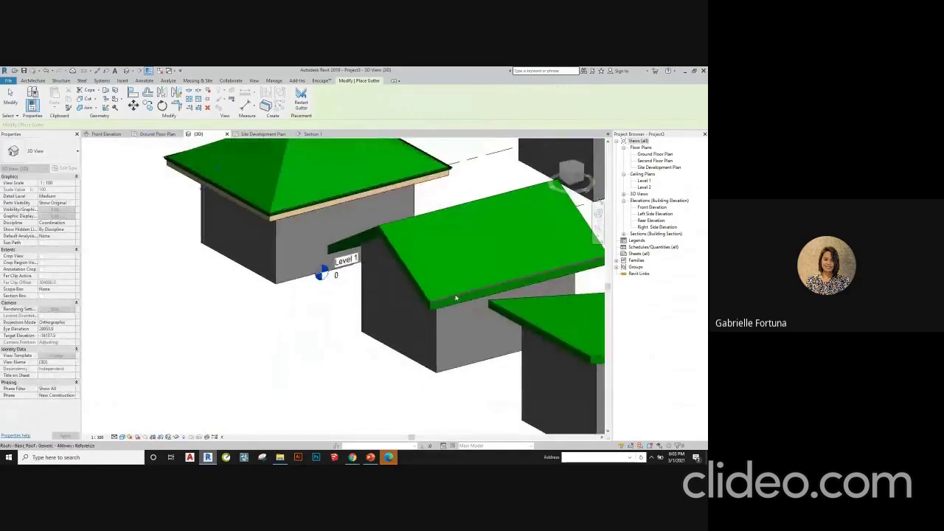
scroll(446, 306, "up", 2)
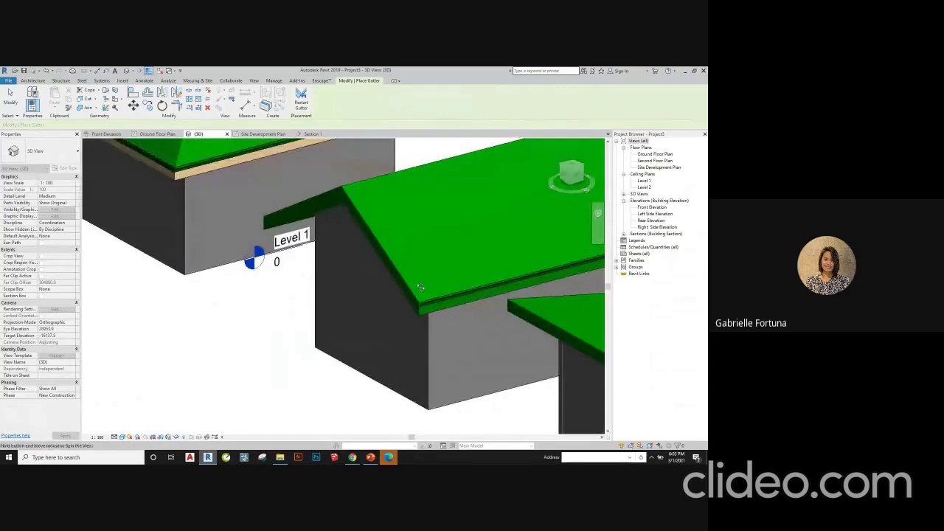
scroll(420, 286, "down", 2)
scroll(349, 349, "down", 1)
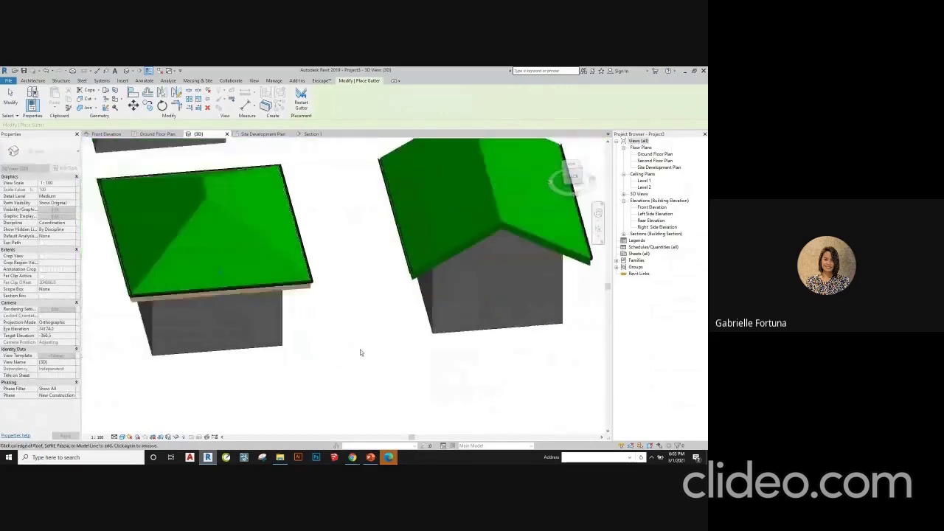
middle_click_drag(361, 352, 496, 219, "shift")
scroll(465, 231, "up", 3)
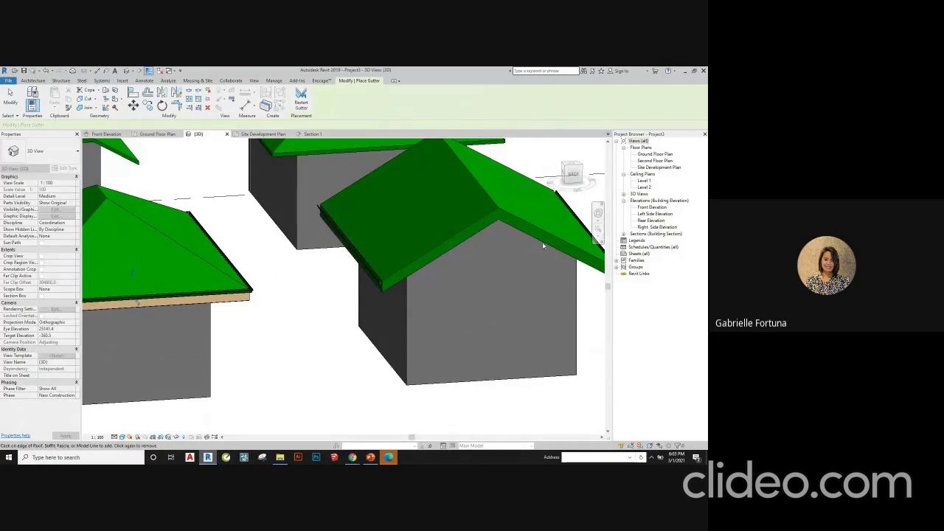
scroll(332, 254, "down", 2)
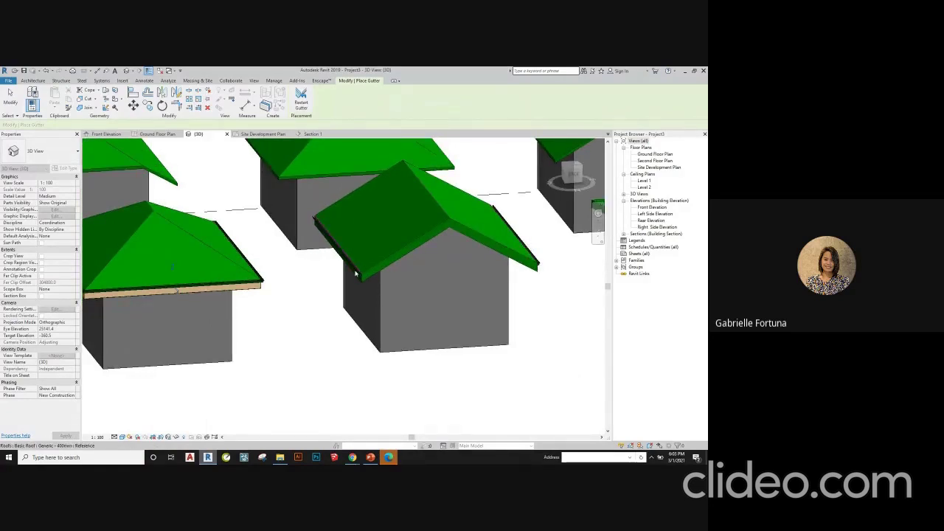
scroll(362, 281, "up", 2)
- End gutter placement and orbit the site to a new angle
key("Escape")
key("Escape")
scroll(333, 316, "down", 3)
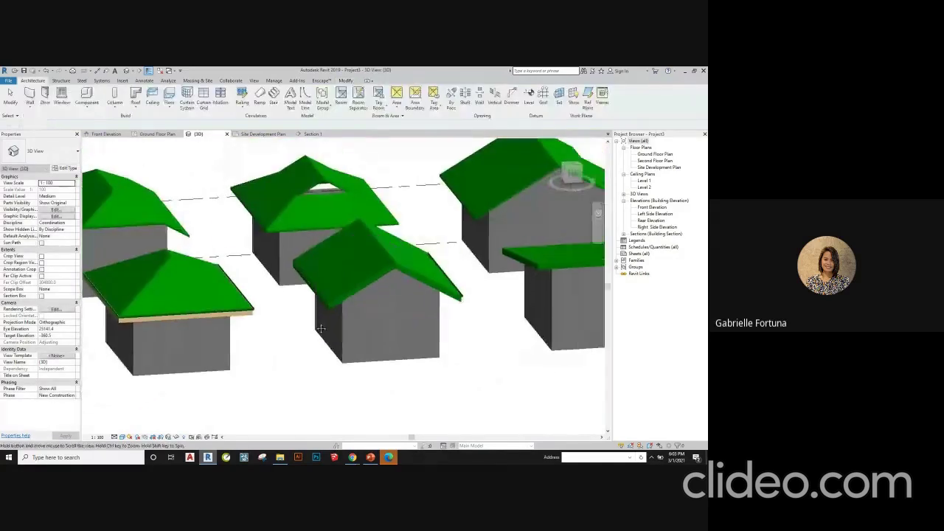
middle_click_drag(333, 316, 383, 340, "shift")
scroll(376, 317, "up", 6)
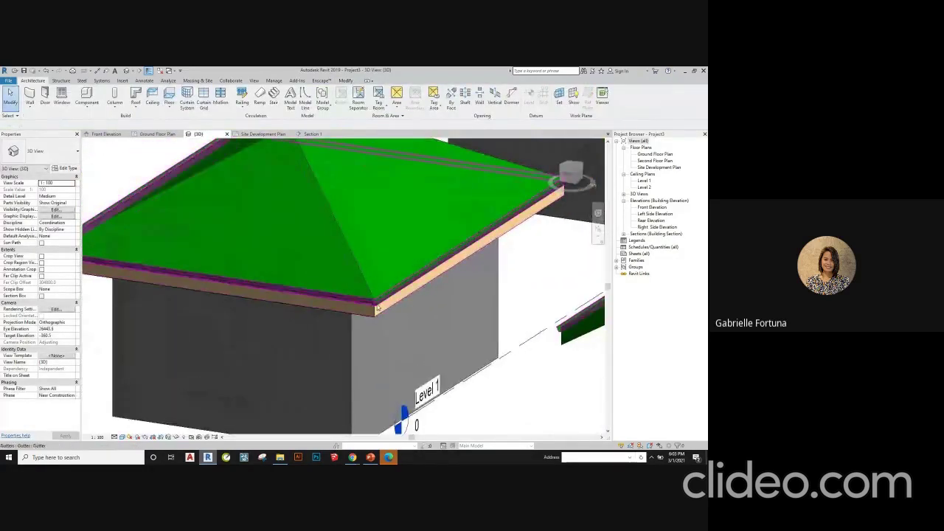
scroll(330, 249, "down", 1)
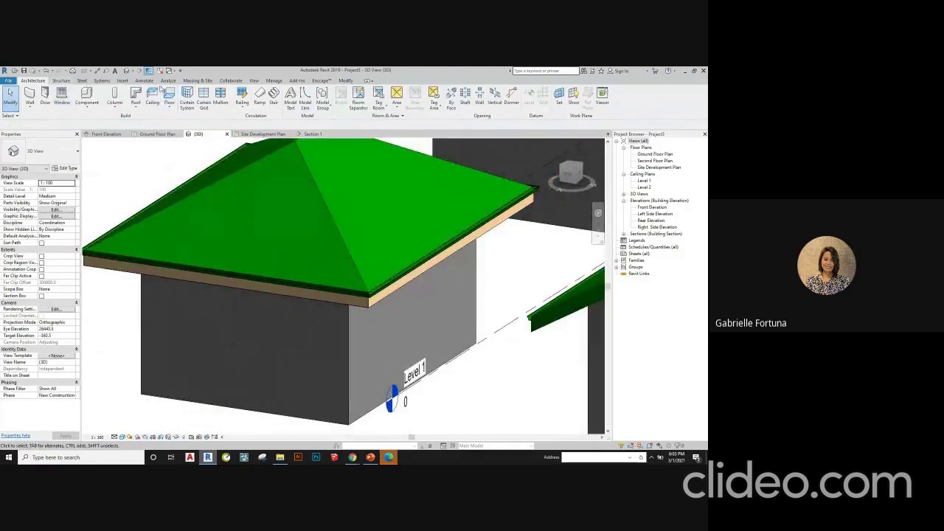
left_click(62, 80)
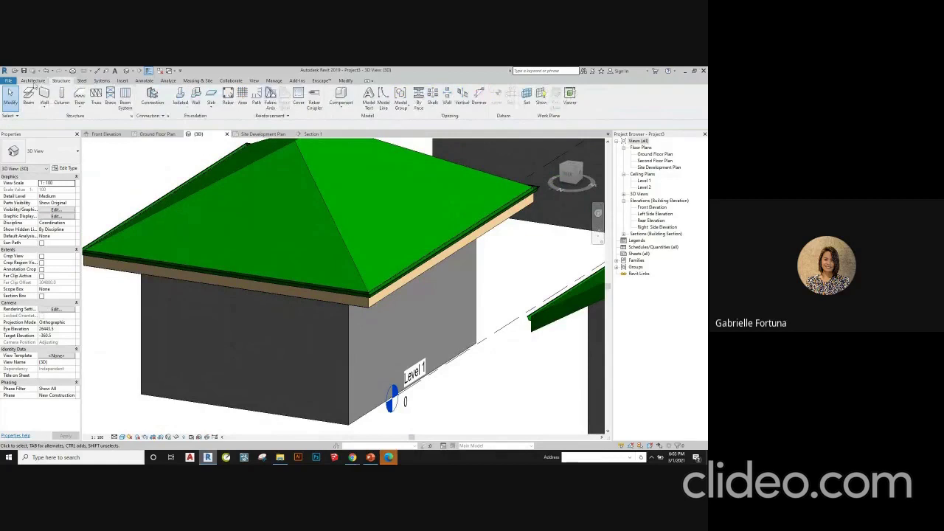
- Start modelling a component in place from the Component menu
left_click(34, 80)
scroll(371, 411, "down", 3)
scroll(371, 411, "up", 1)
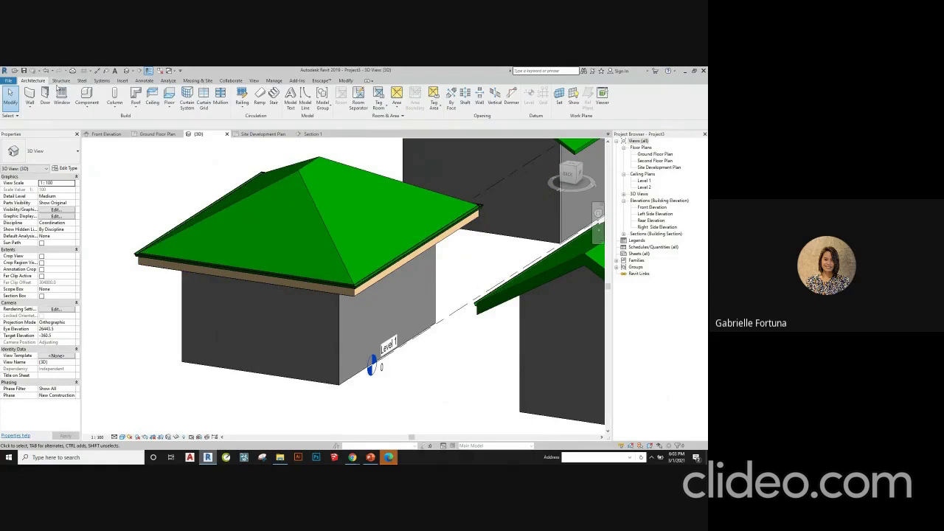
left_click(90, 107)
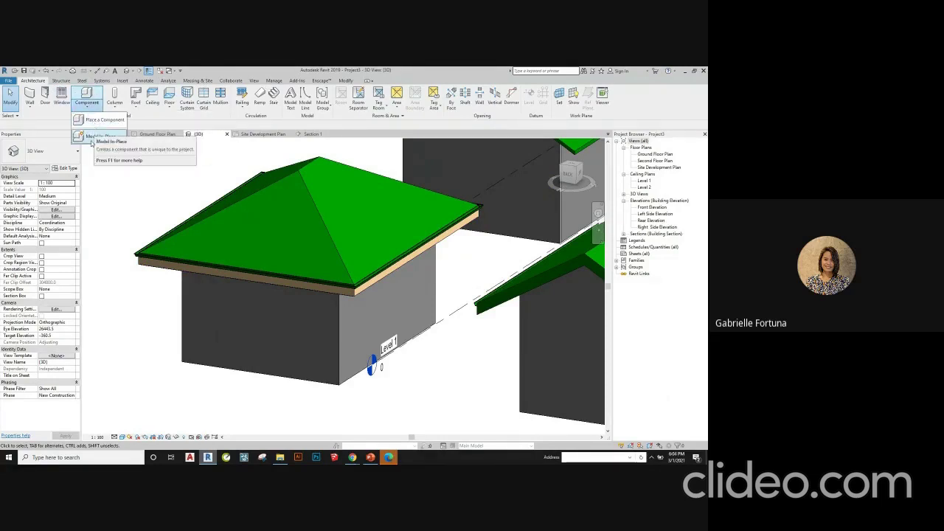
left_click(104, 141)
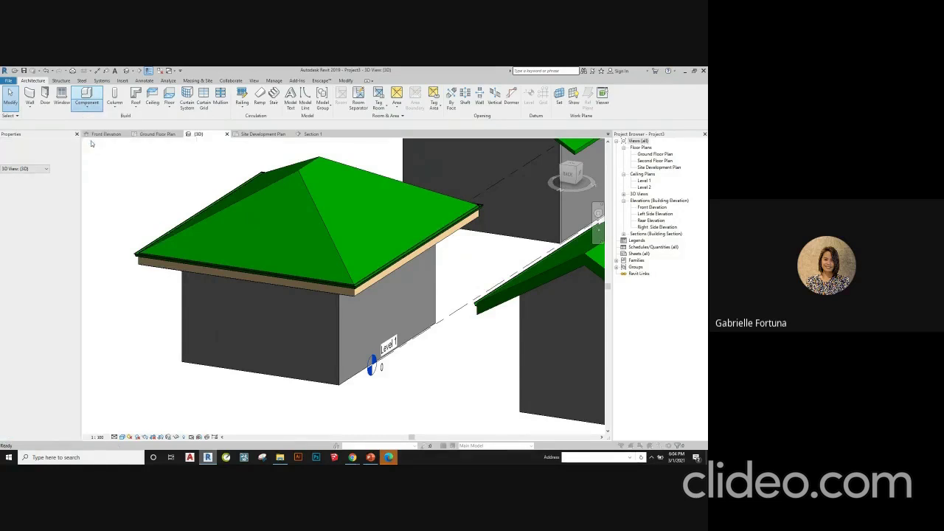
- Confirm the category, name the in-place model Gutter 01, and begin a sweep
left_click(358, 340)
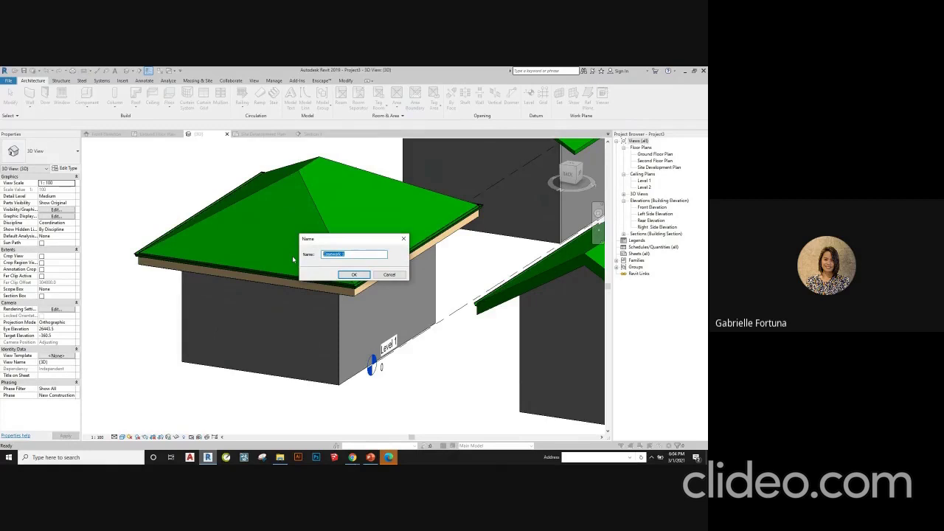
type("G")
left_click(354, 274)
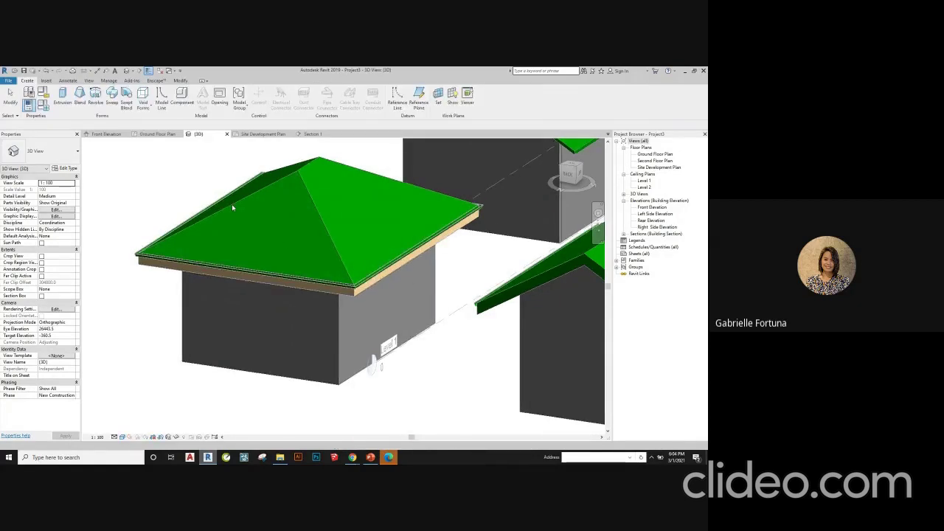
left_click(112, 97)
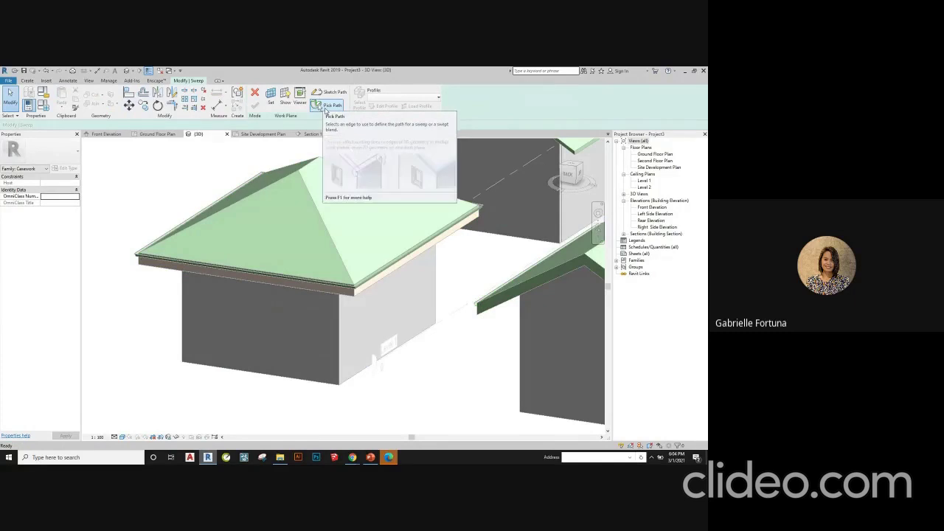
- Pick the hip-roof house's eave edge as the sweep path
left_click(325, 107)
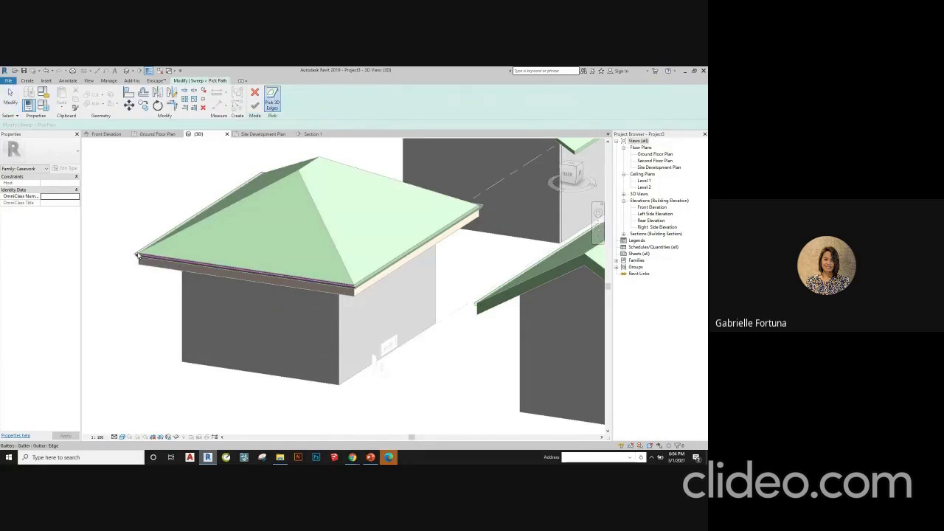
scroll(138, 256, "up", 2)
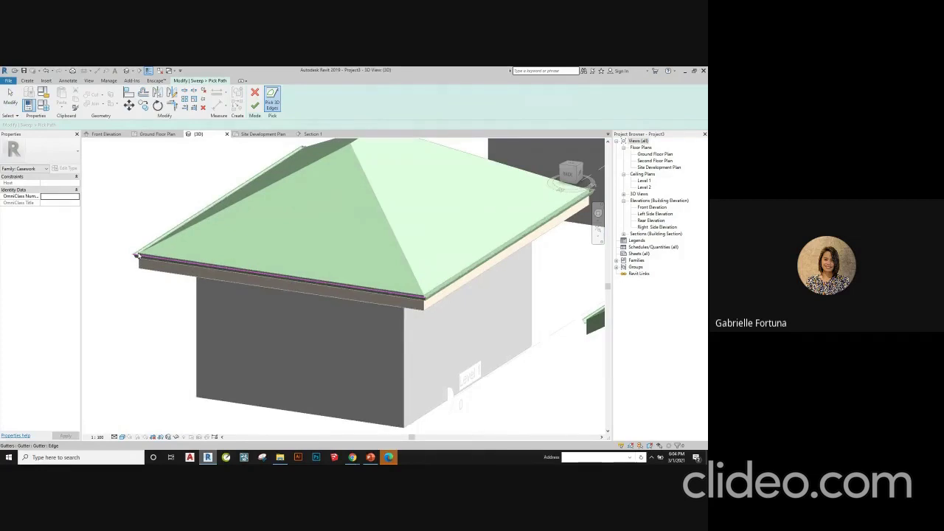
middle_click_drag(137, 255, 211, 258, "shift")
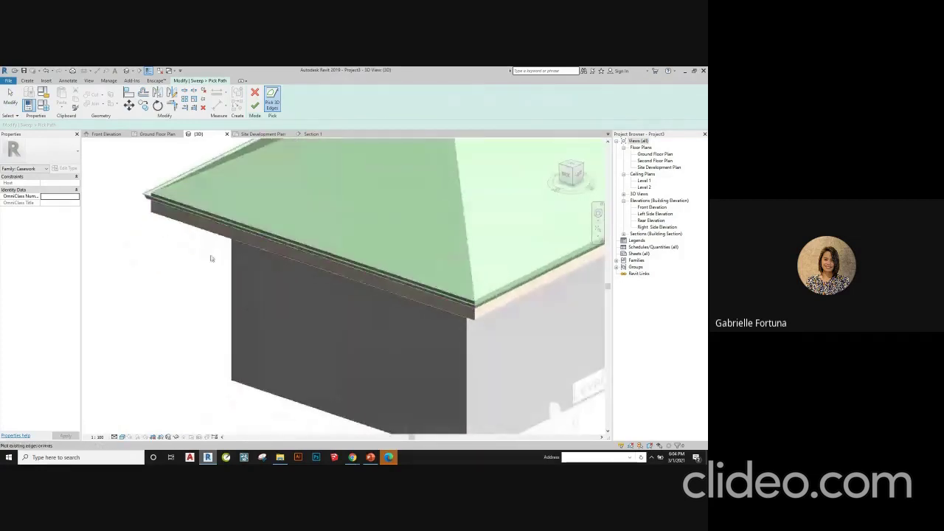
scroll(197, 214, "up", 2)
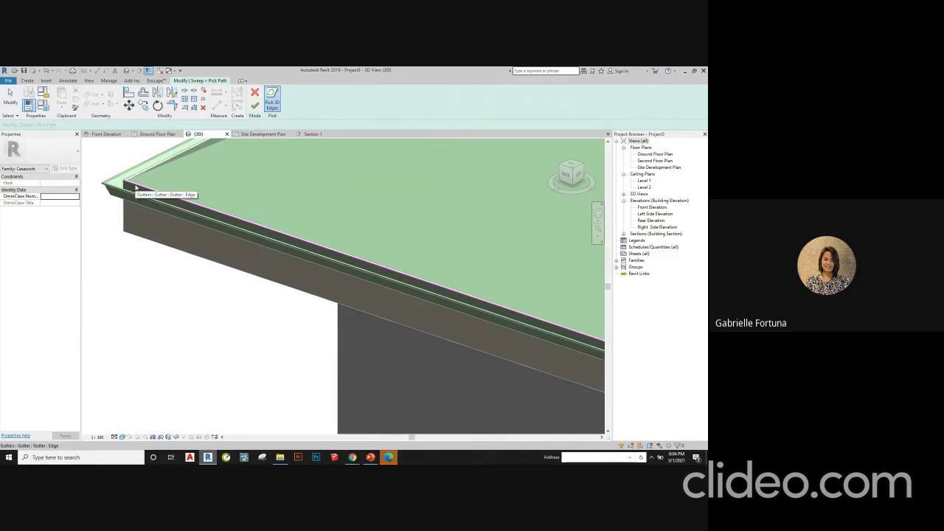
middle_click_drag(101, 199, 351, 289, "shift")
left_click(360, 292)
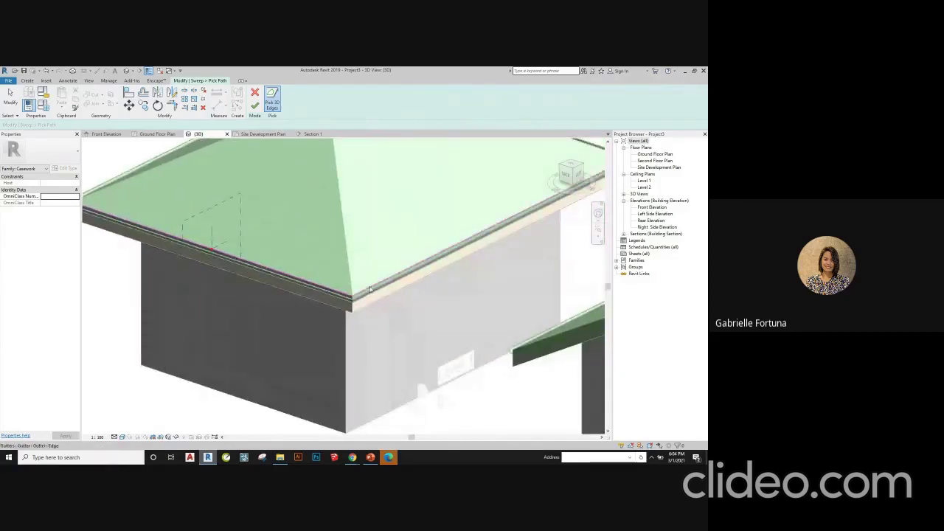
- Zoom and orbit closely around the eave to check the picked path
scroll(416, 296, "down", 5)
scroll(284, 306, "up", 2)
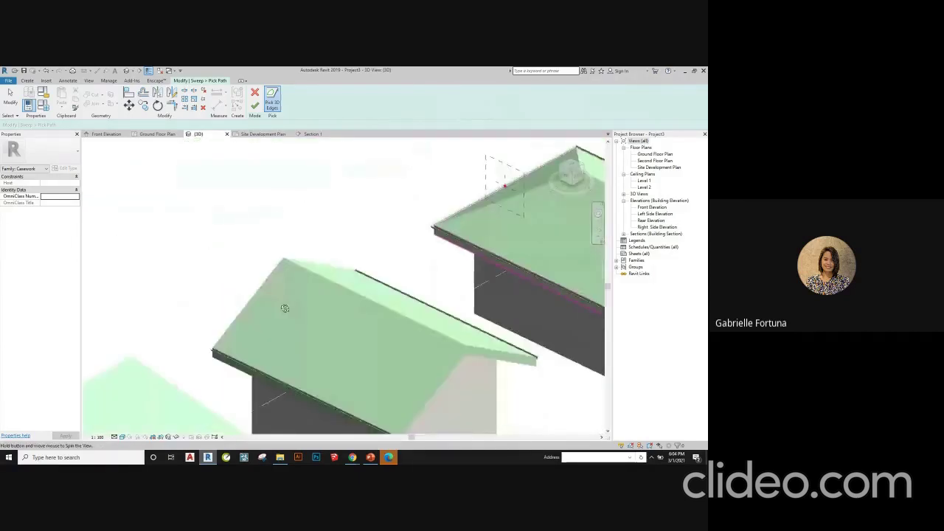
scroll(400, 258, "down", 4)
scroll(400, 257, "up", 5)
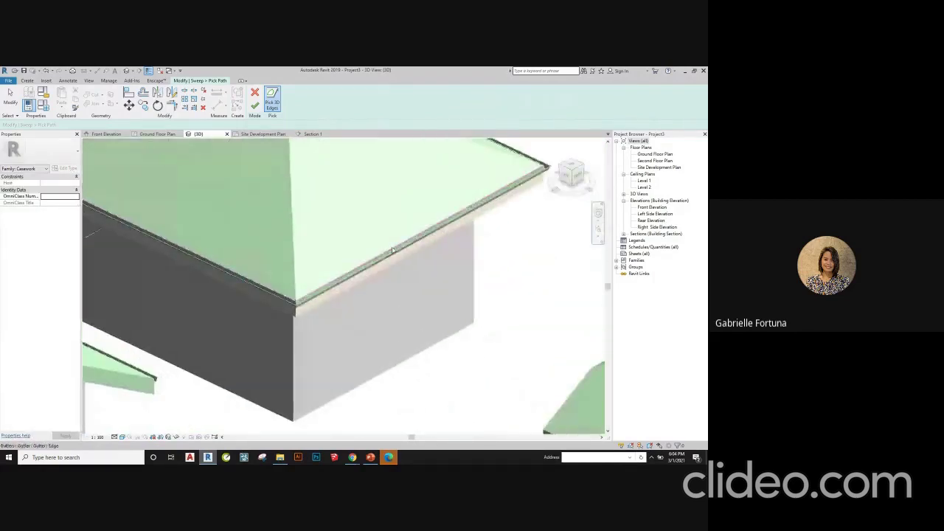
scroll(351, 276, "up", 1)
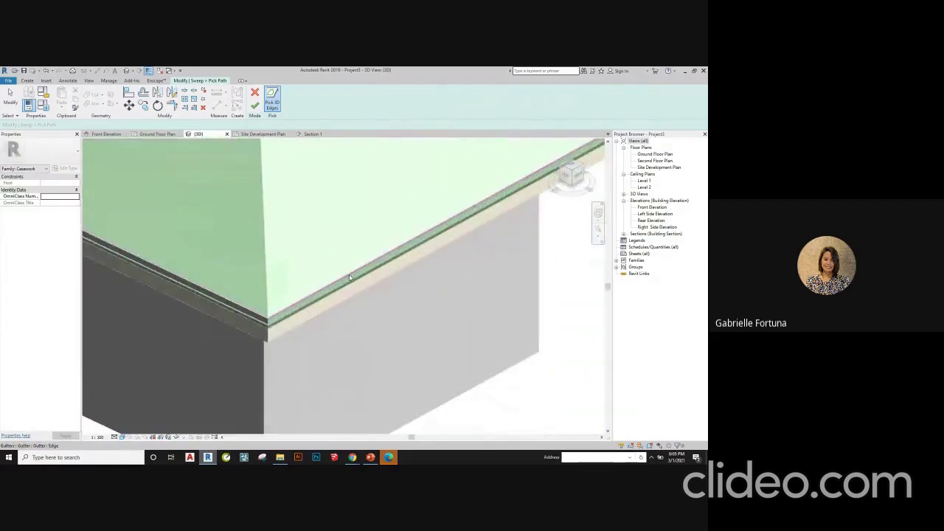
scroll(375, 301, "down", 4)
scroll(283, 314, "up", 2)
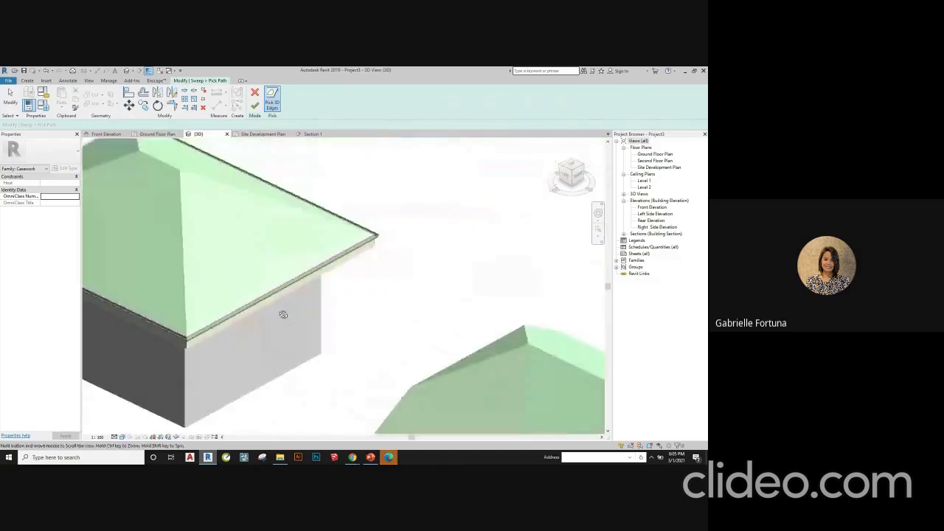
middle_click_drag(266, 313, 146, 316, "shift")
scroll(328, 292, "down", 3)
scroll(325, 295, "up", 5)
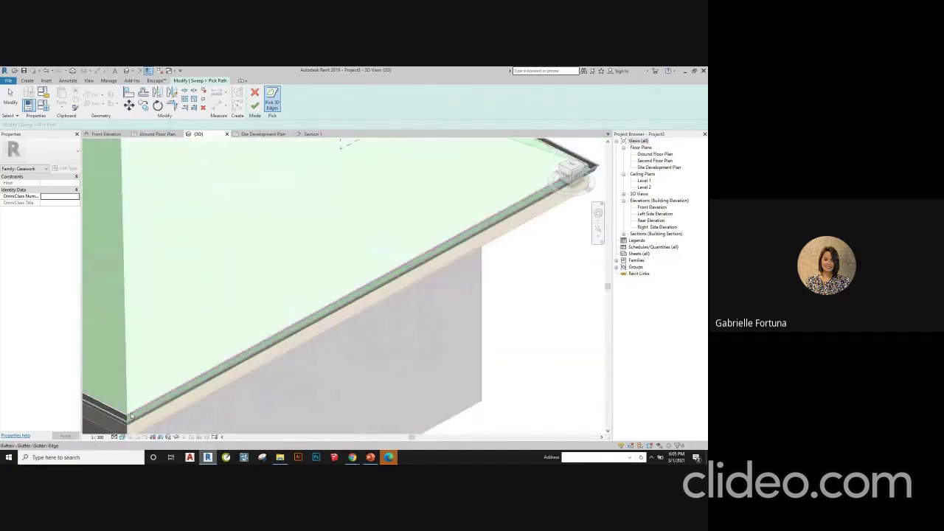
scroll(243, 362, "down", 2)
middle_click_drag(334, 294, 273, 287, "shift")
scroll(316, 348, "down", 4)
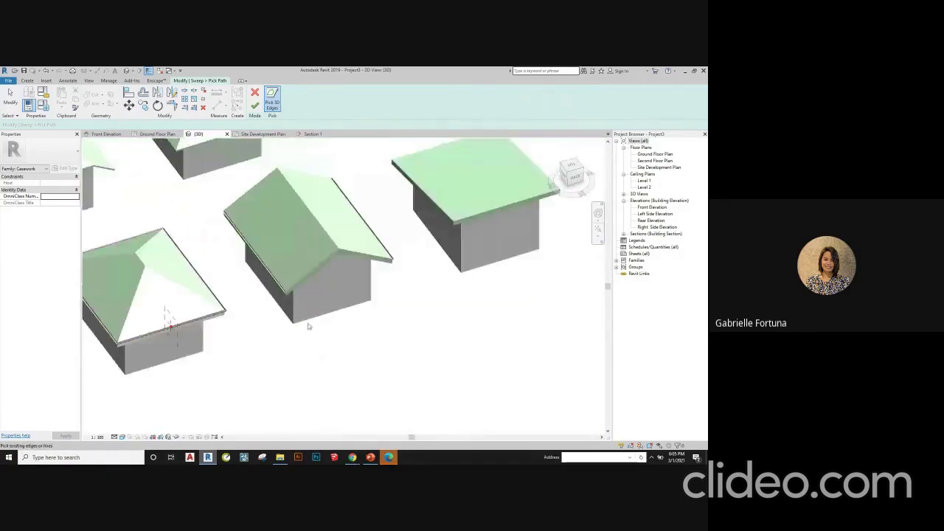
scroll(263, 305, "up", 3)
scroll(273, 313, "up", 5)
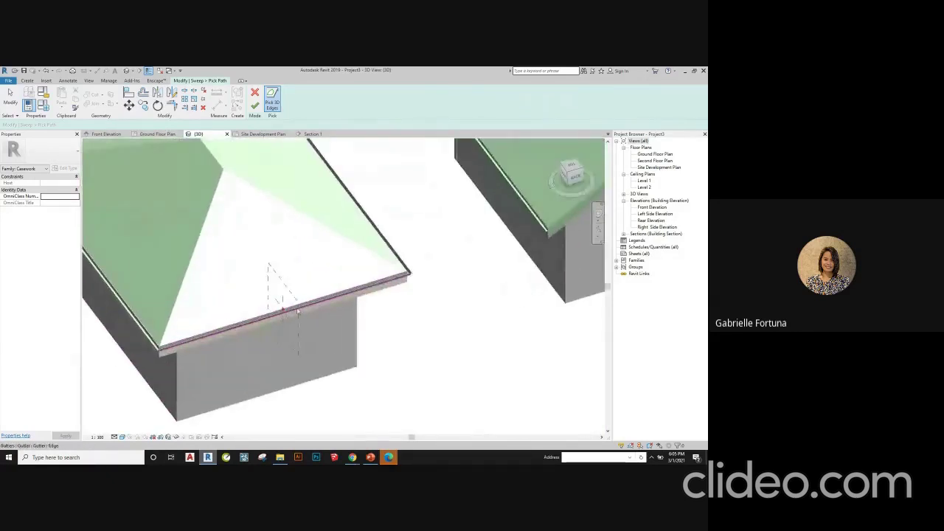
middle_click_drag(276, 320, 418, 346, "shift")
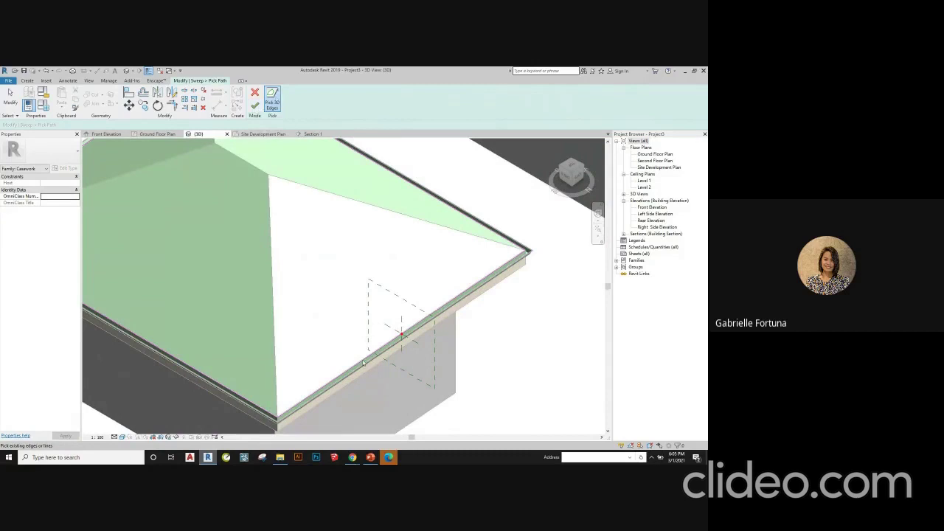
middle_click_drag(445, 335, 480, 337, "shift")
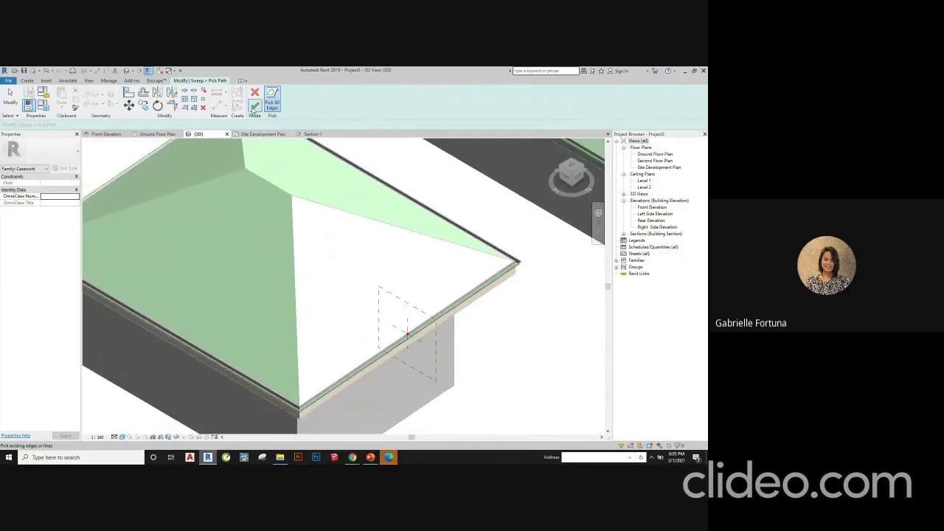
- Finish the eave path and start choosing the sweep's profile from the Profile list
left_click(254, 107)
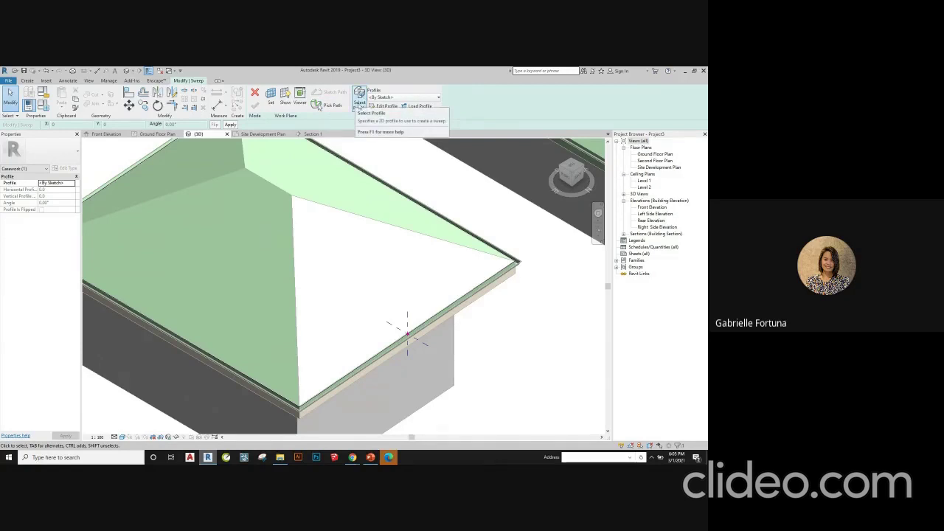
left_click(360, 106)
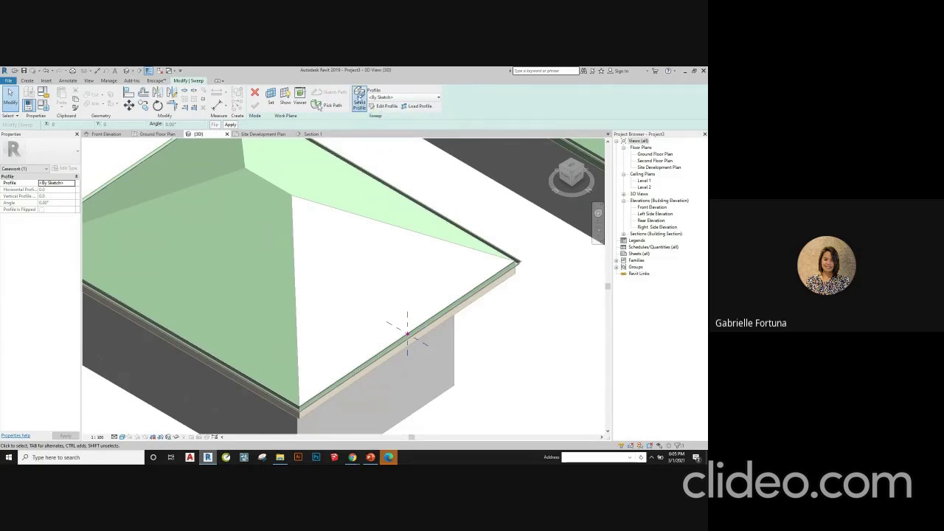
left_click(408, 98)
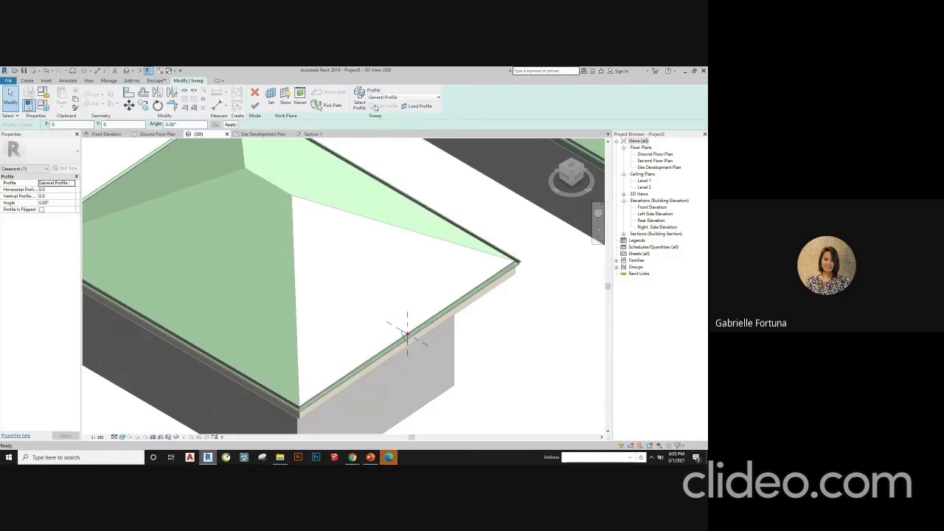
- Use General Profile for the sweep and orbit to view it at the eave
left_click(393, 122)
scroll(400, 223, "down", 3)
scroll(400, 223, "up", 3)
scroll(400, 313, "up", 4)
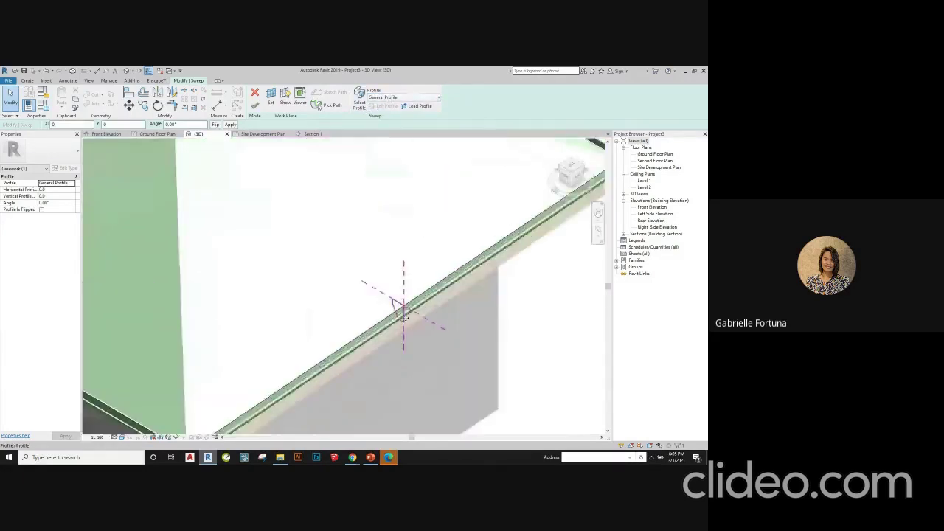
middle_click_drag(412, 323, 478, 220, "shift")
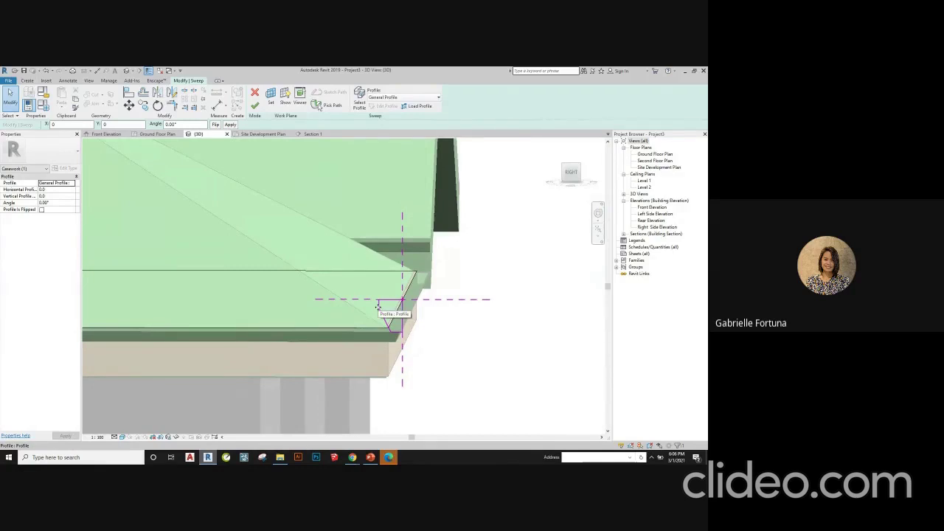
middle_click_drag(454, 357, 413, 346, "shift")
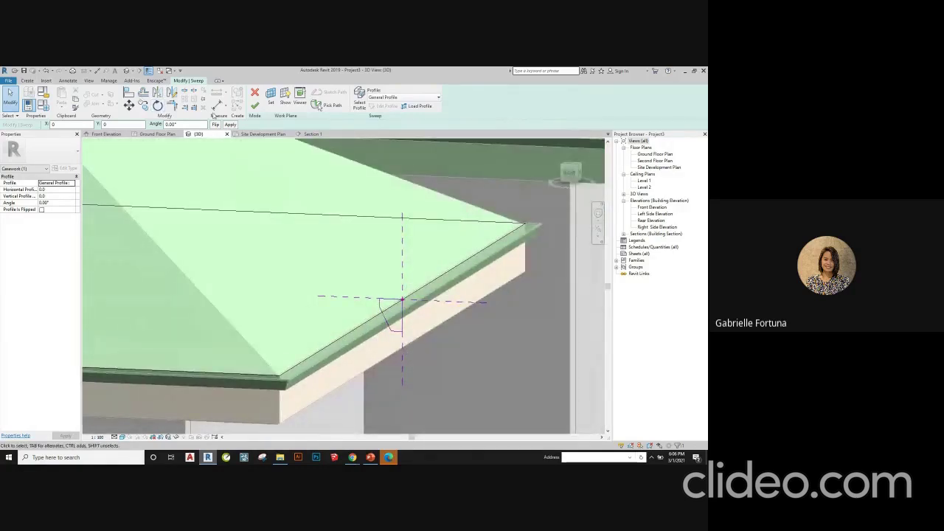
- Flip the profile to the other side of the eave path
left_click(215, 125)
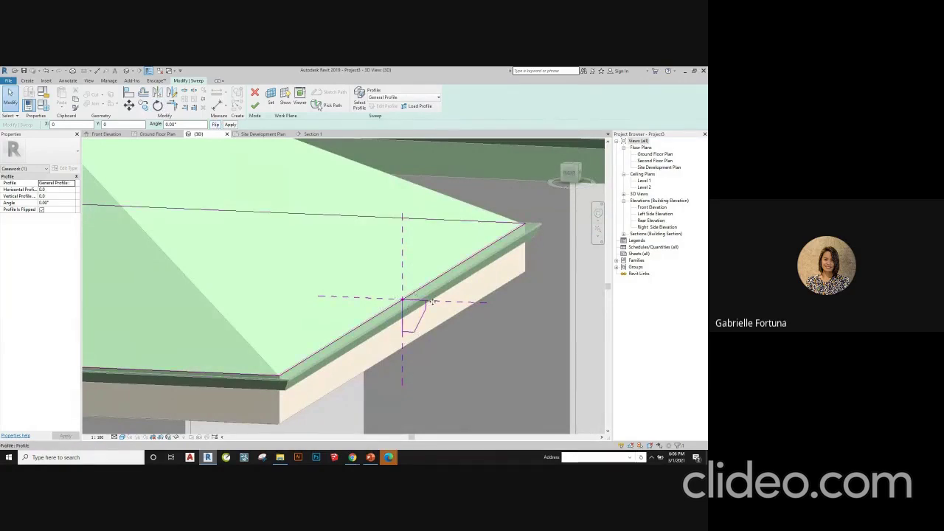
scroll(427, 304, "down", 1)
middle_click_drag(434, 314, 452, 300, "shift")
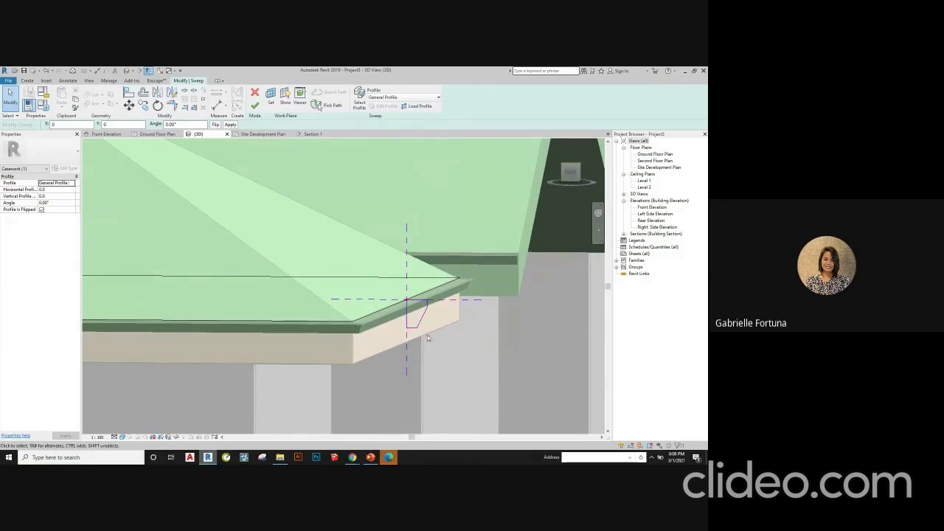
- Finish the Gutter 01 sweep and orbit to look along it at the roof edge
left_click(255, 106)
middle_click_drag(472, 317, 453, 280, "shift")
scroll(436, 386, "down", 3)
left_click(436, 386)
scroll(162, 346, "up", 3)
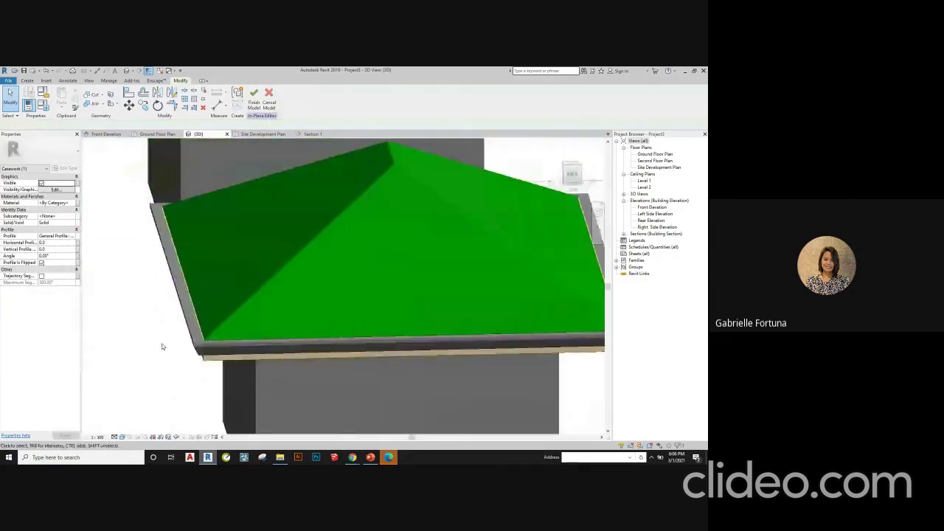
scroll(162, 347, "up", 3)
middle_click_drag(248, 355, 180, 331, "shift")
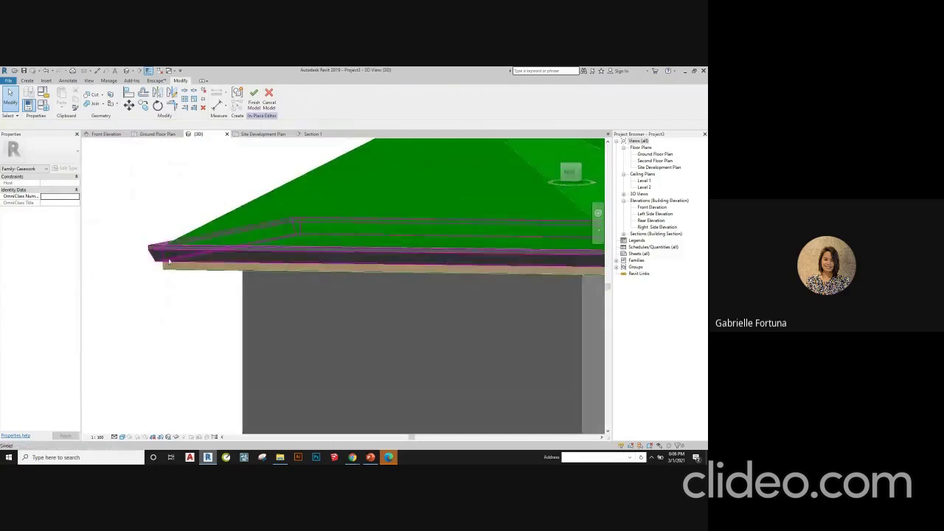
scroll(243, 244, "down", 5)
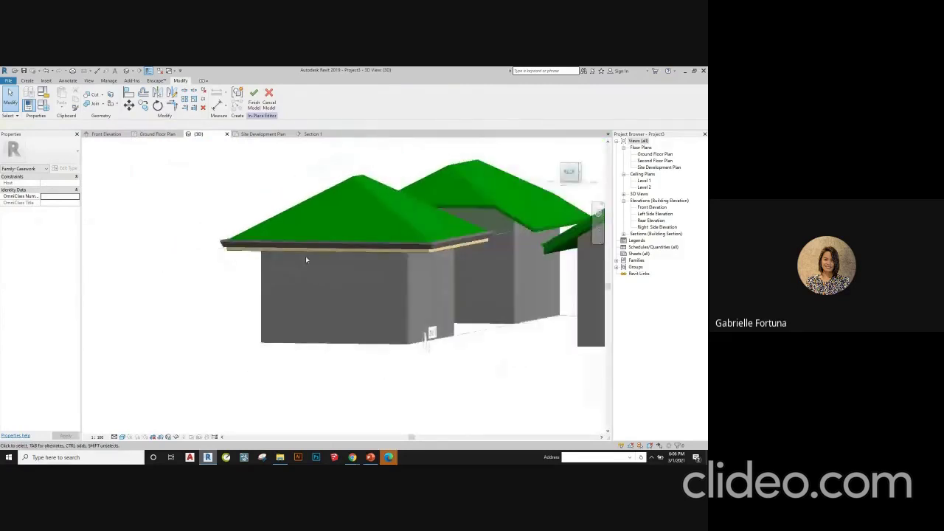
scroll(305, 256, "down", 3)
- Switch to the Ground Floor Plan and finish the in-place model
key("ctrl+Tab")
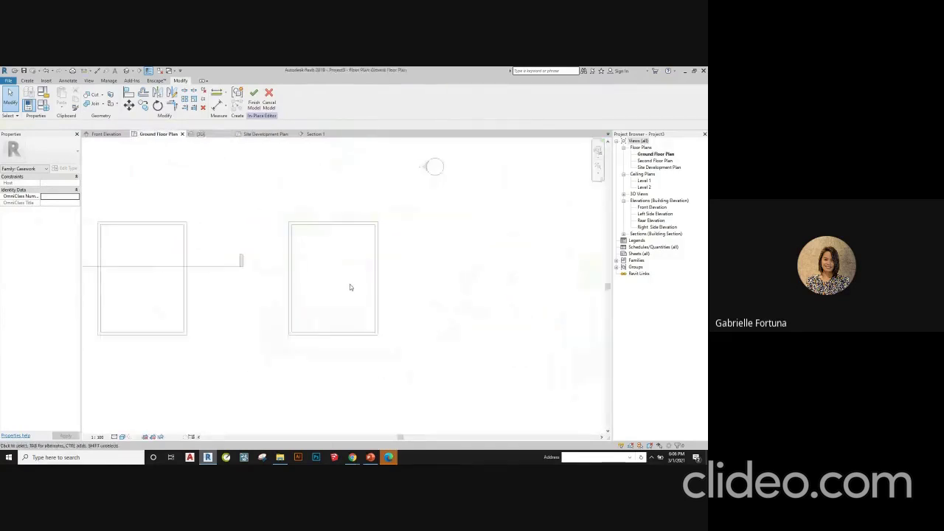
scroll(351, 287, "down", 3)
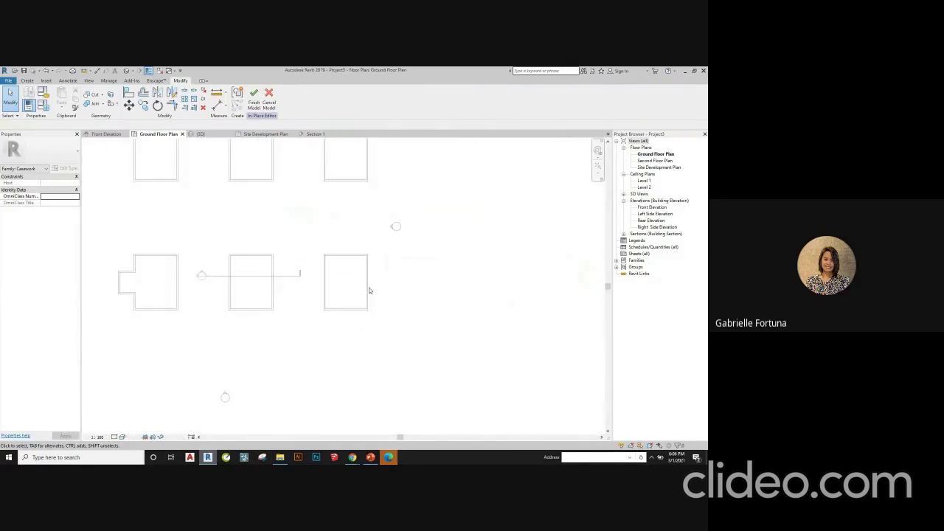
scroll(369, 295, "down", 2)
scroll(351, 255, "up", 5)
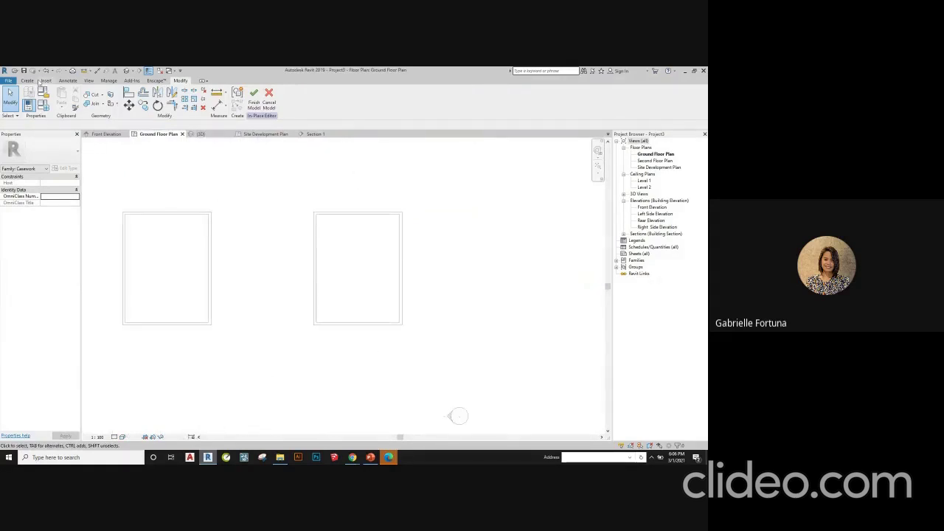
left_click(253, 104)
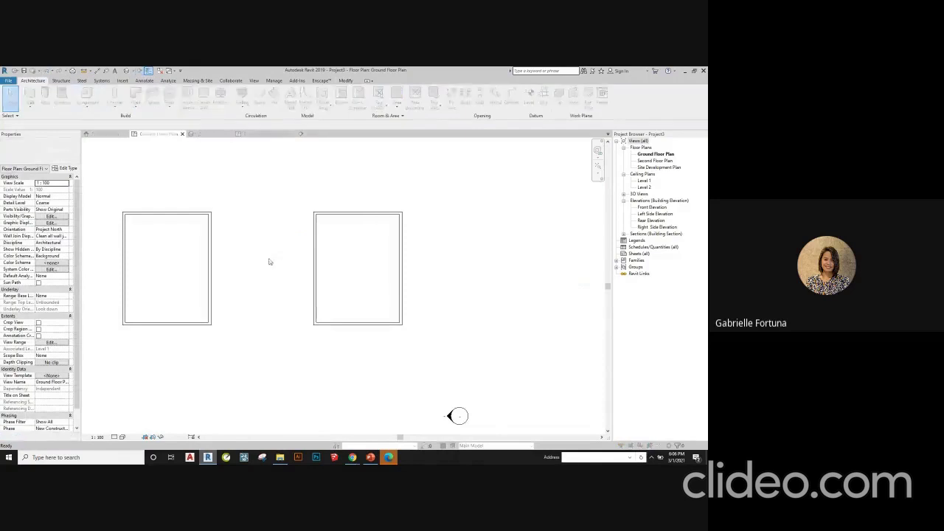
- Save the project as a new file named 6. Practice
left_click(312, 245)
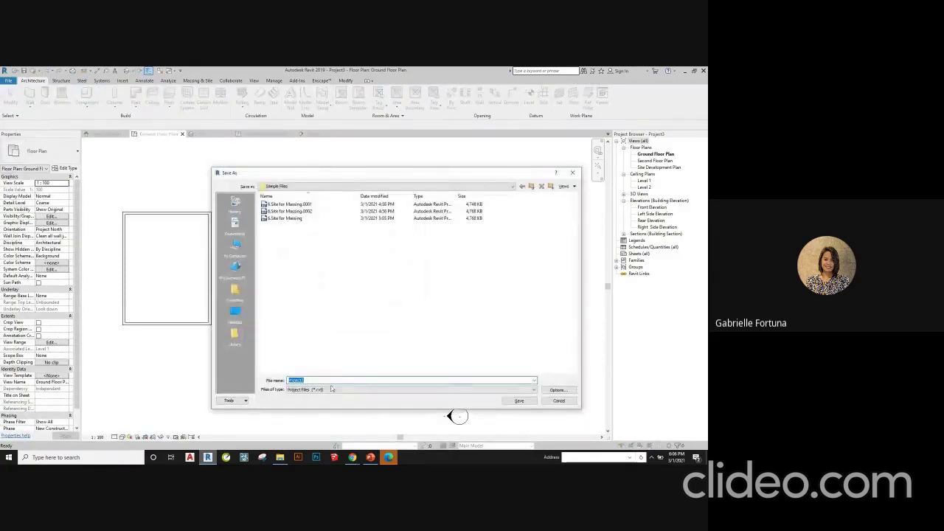
type("6. Practice")
key("Return")
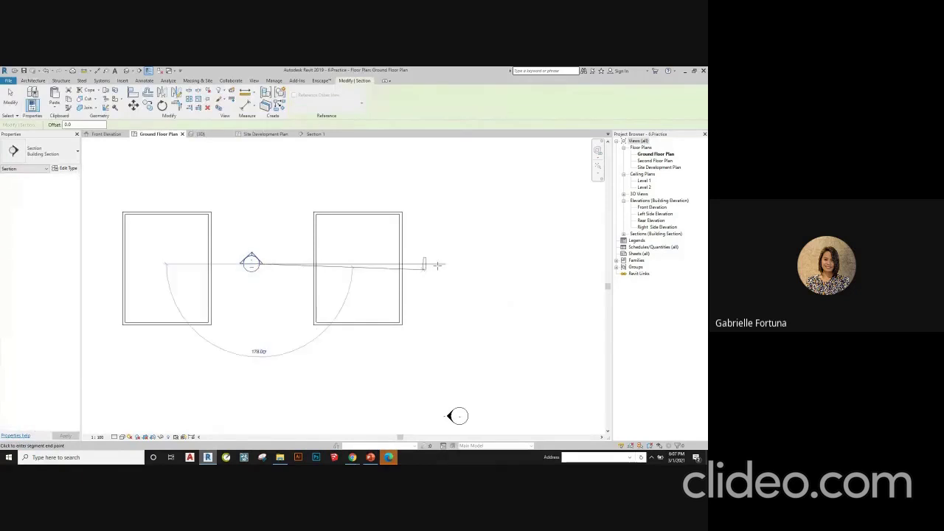
- Complete the section line past the right house and open the Section 2 view
left_click(469, 263)
key("Escape")
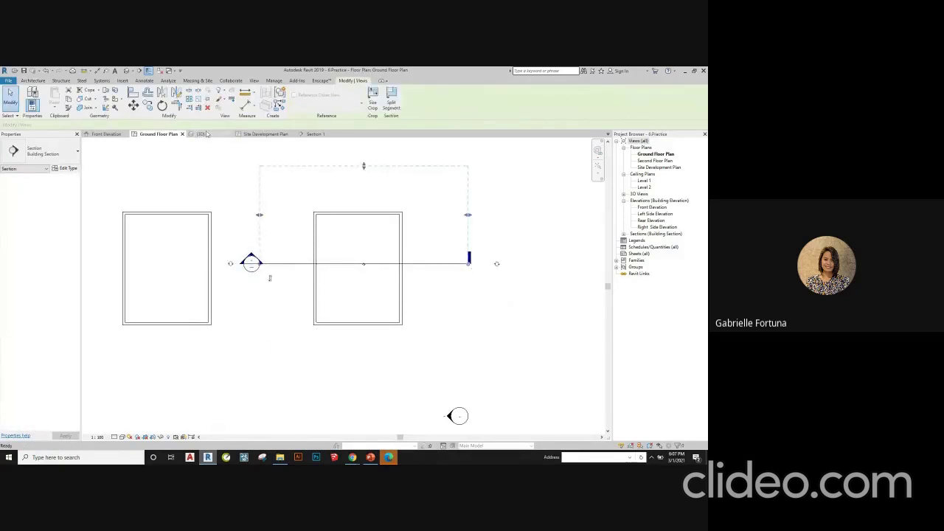
double_click(250, 260)
scroll(499, 265, "up", 2)
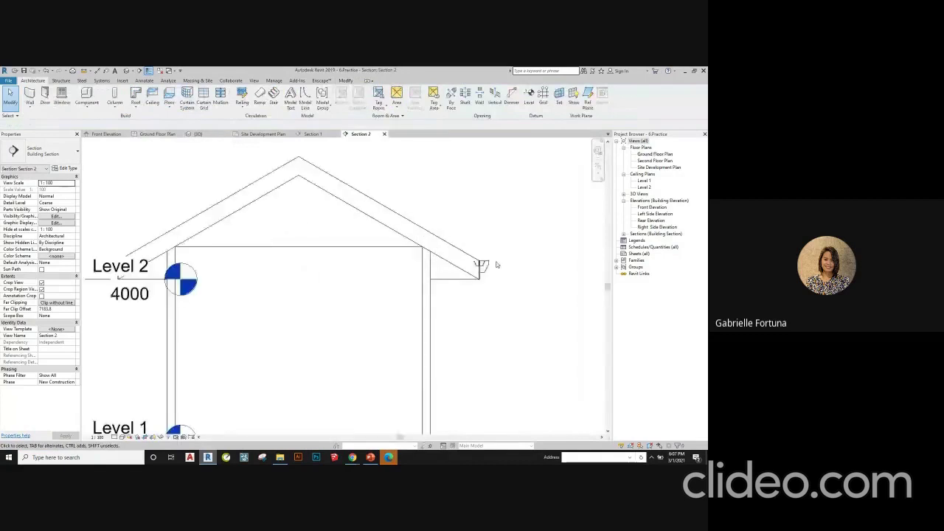
scroll(496, 264, "up", 4)
scroll(494, 274, "down", 6)
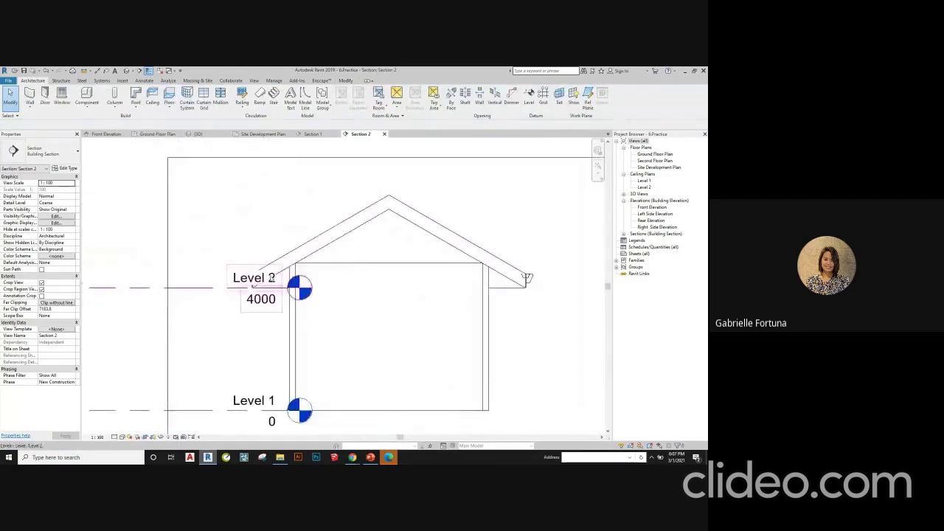
scroll(299, 276, "down", 4)
scroll(290, 281, "up", 1)
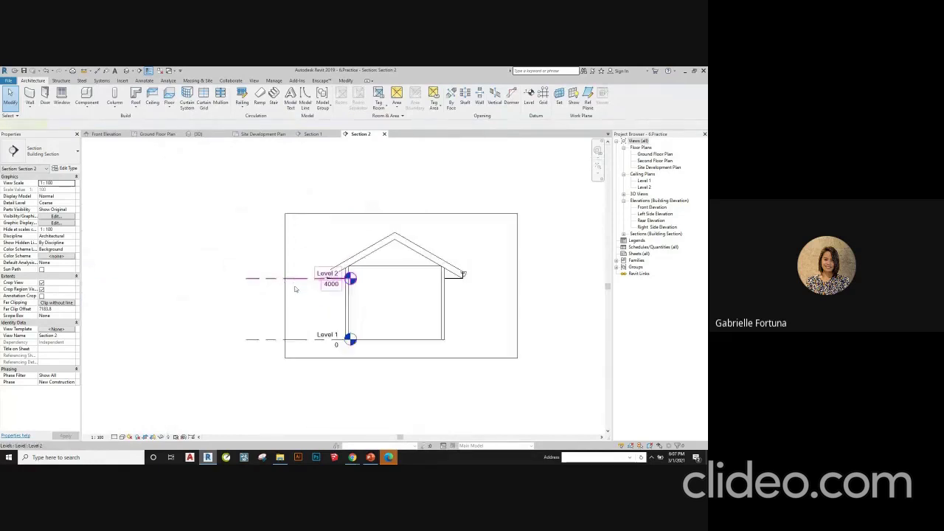
- Try raising Level 1 and moving the level lines, then undo and cancel, leaving levels unchanged
left_click(294, 288)
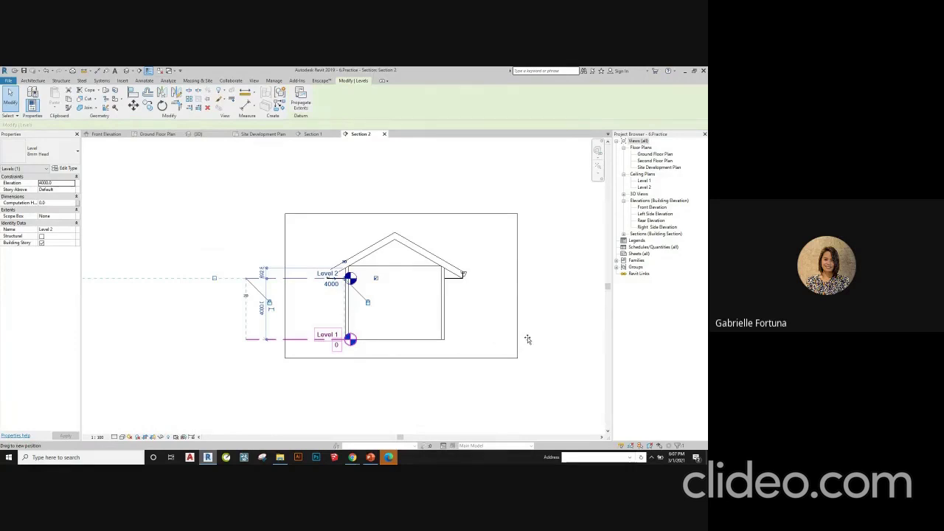
left_click_drag(537, 338, 538, 337)
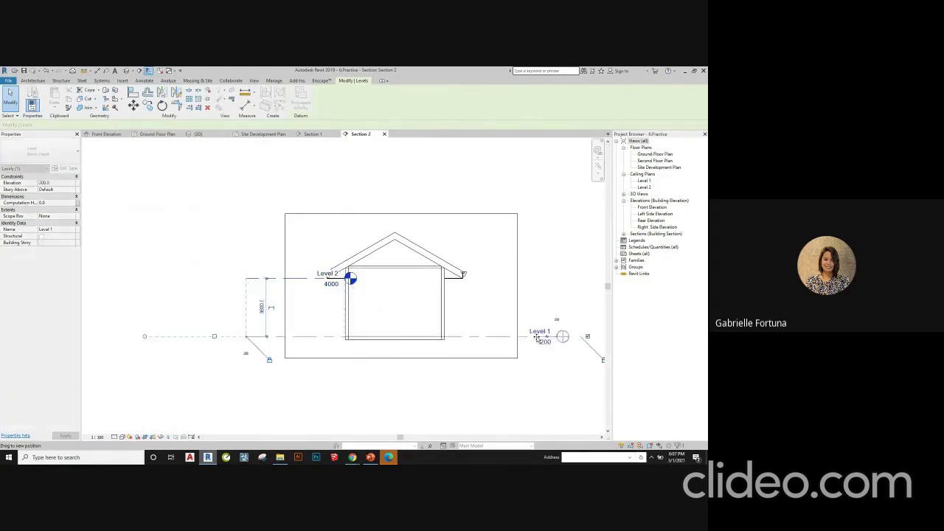
key("ctrl+z")
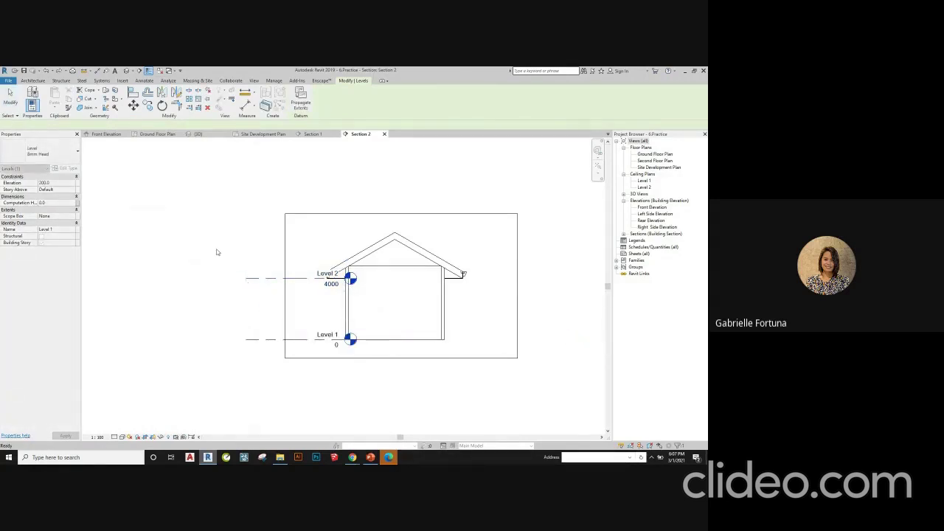
left_click_drag(217, 252, 393, 382)
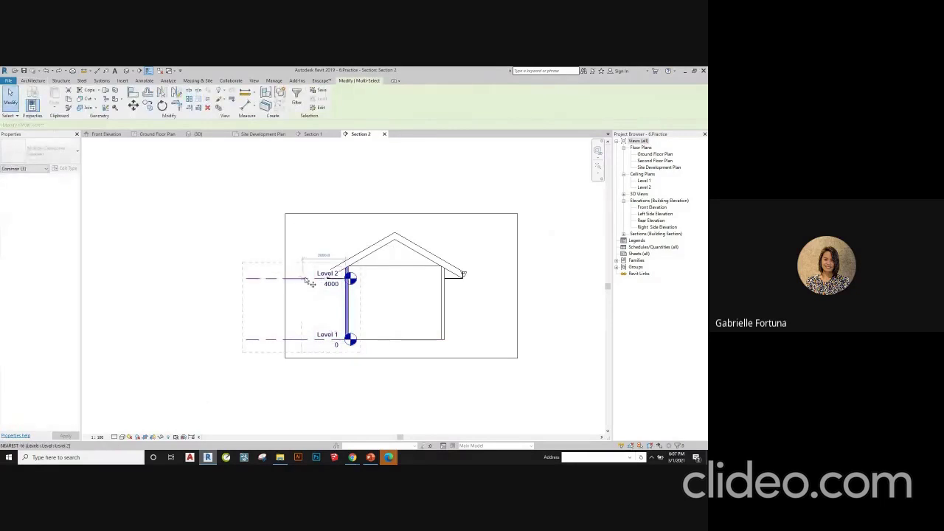
key("m")
key("v")
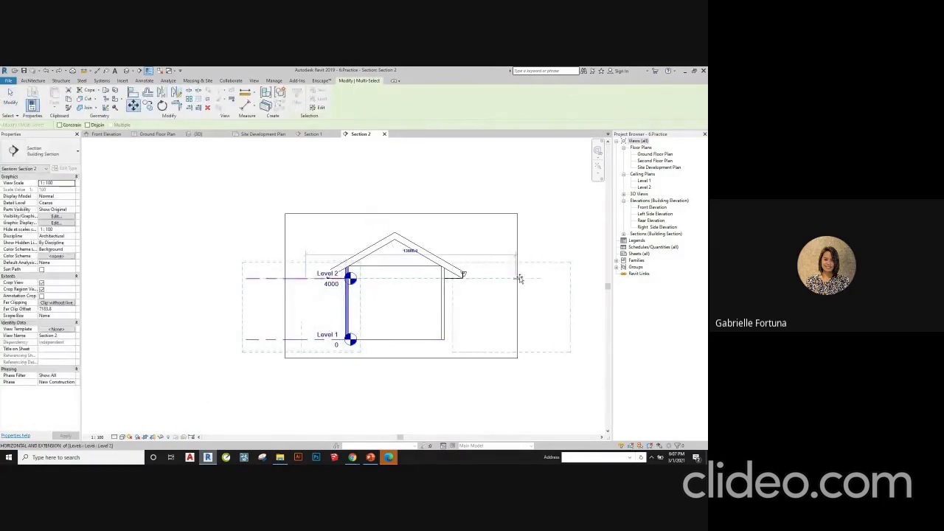
left_click(519, 278)
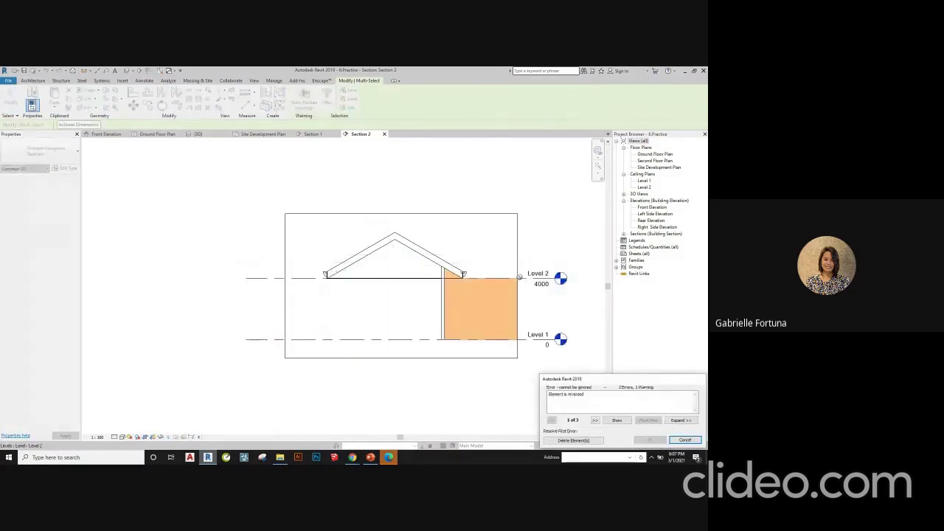
key("Escape")
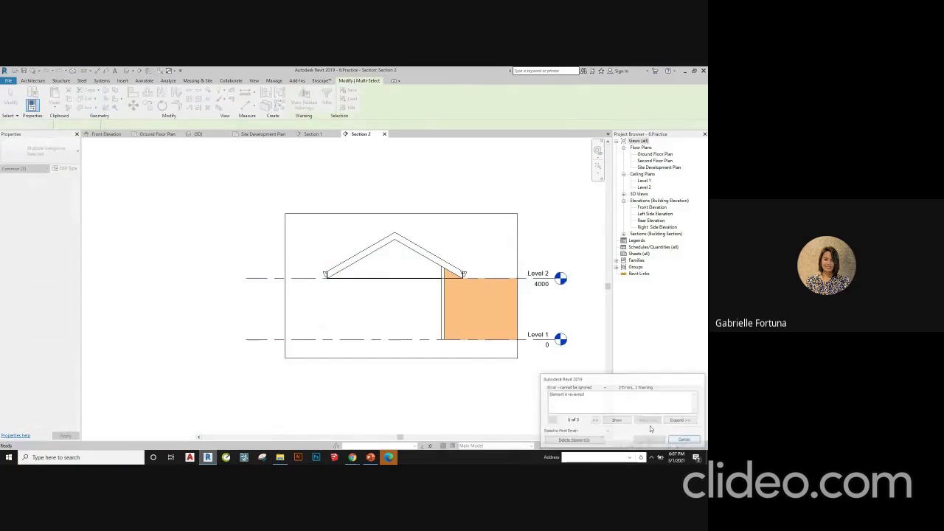
key("Escape")
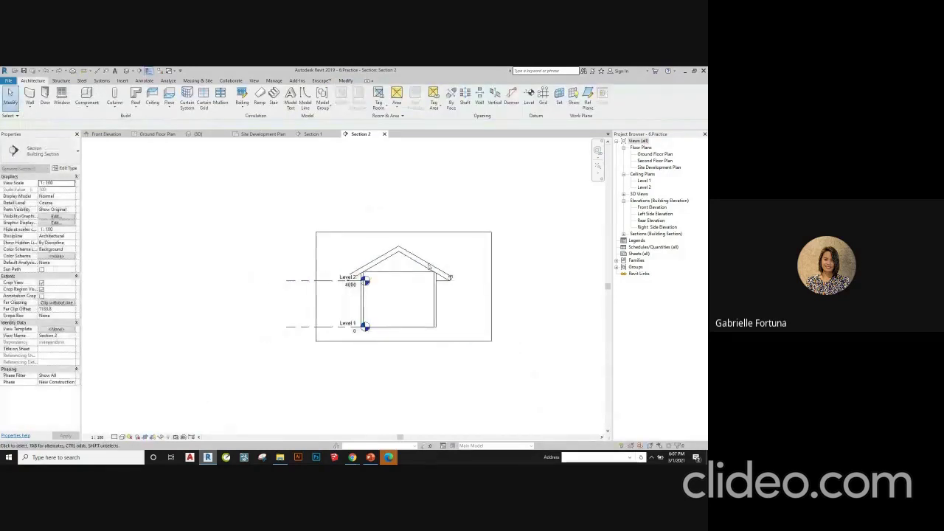
- Switch to the Site Development Plan view
scroll(463, 278, "up", 3)
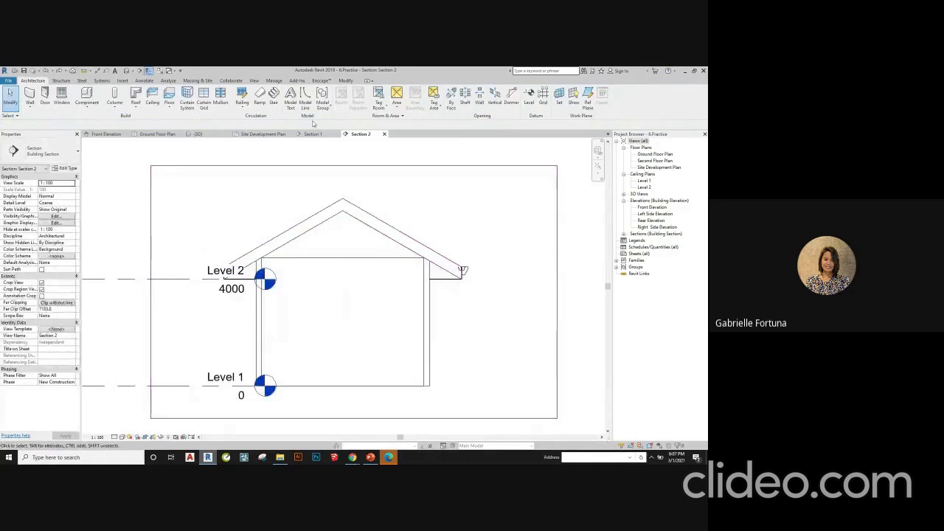
left_click(251, 135)
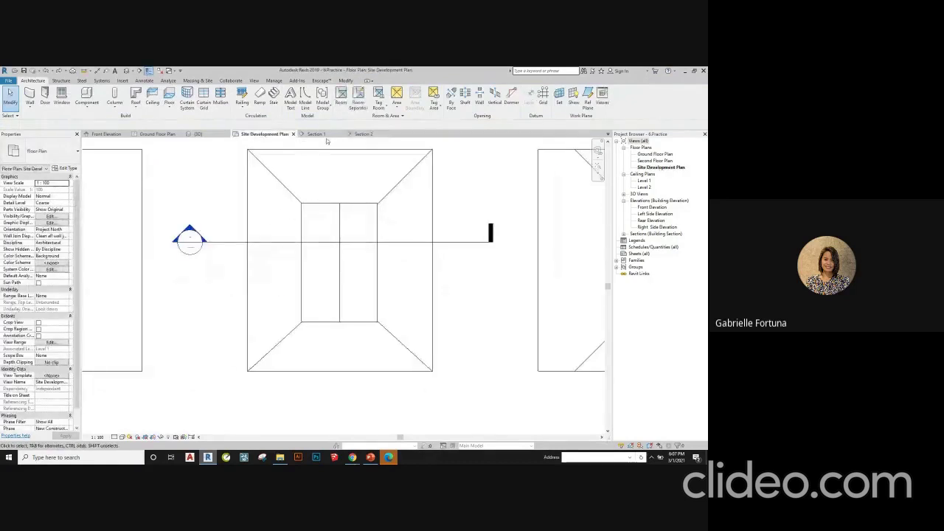
scroll(320, 275, "down", 2)
scroll(343, 284, "down", 2)
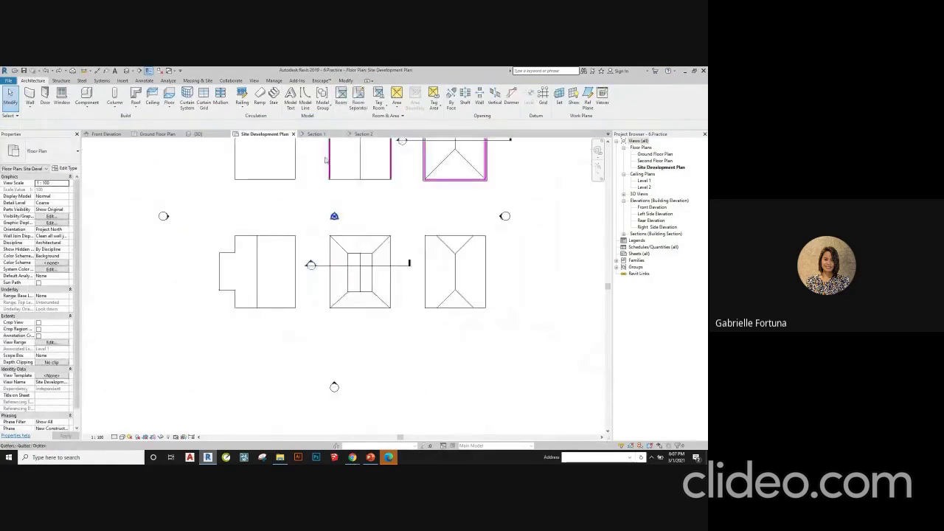
- Switch to the 3D view, frame the gable-roof house close up, and show the Roof options
left_click(211, 135)
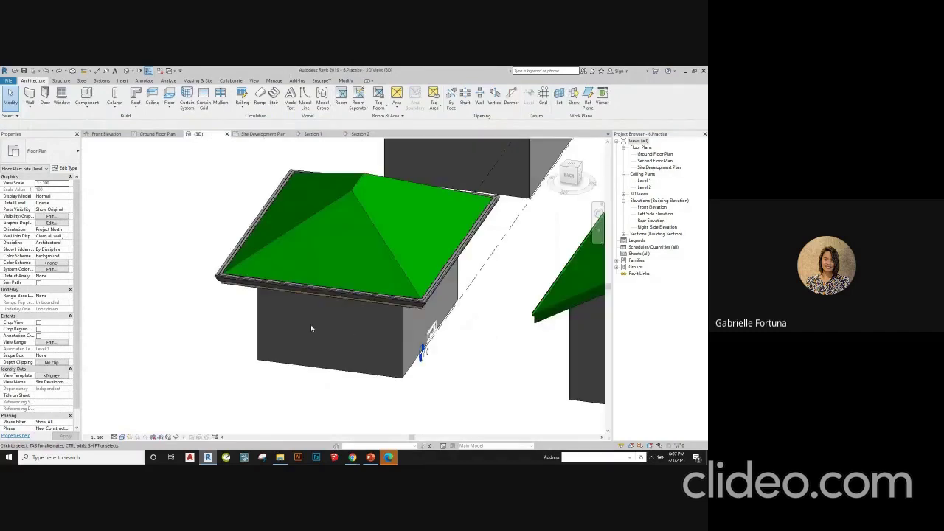
middle_click_drag(452, 303, 219, 264, "shift")
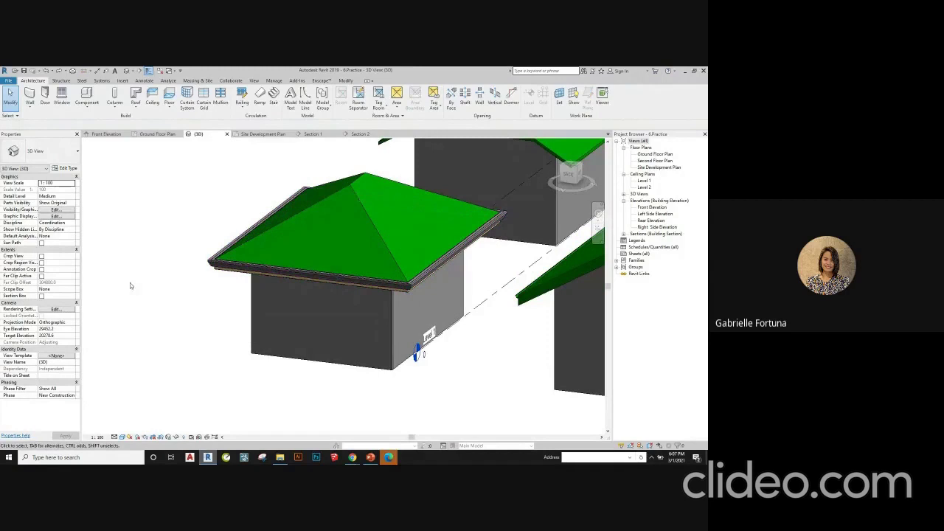
scroll(130, 282, "down", 6)
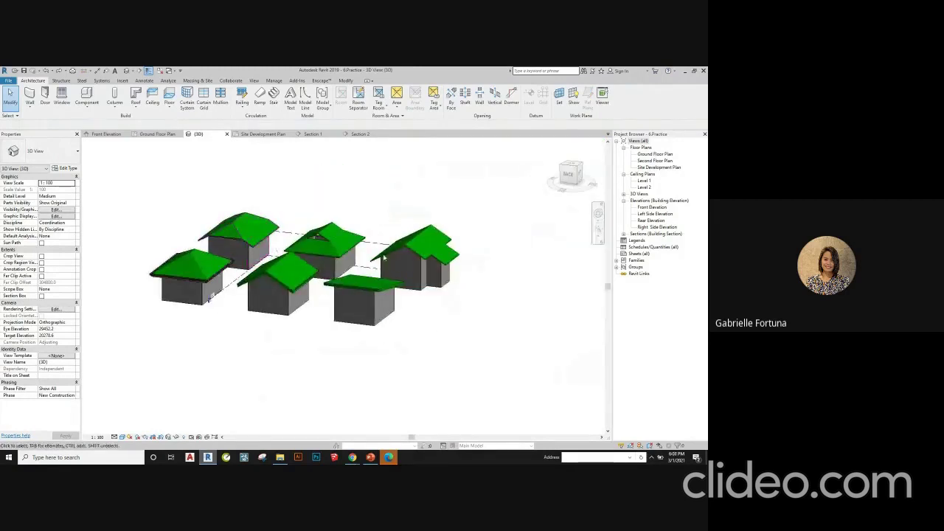
scroll(458, 251, "up", 8)
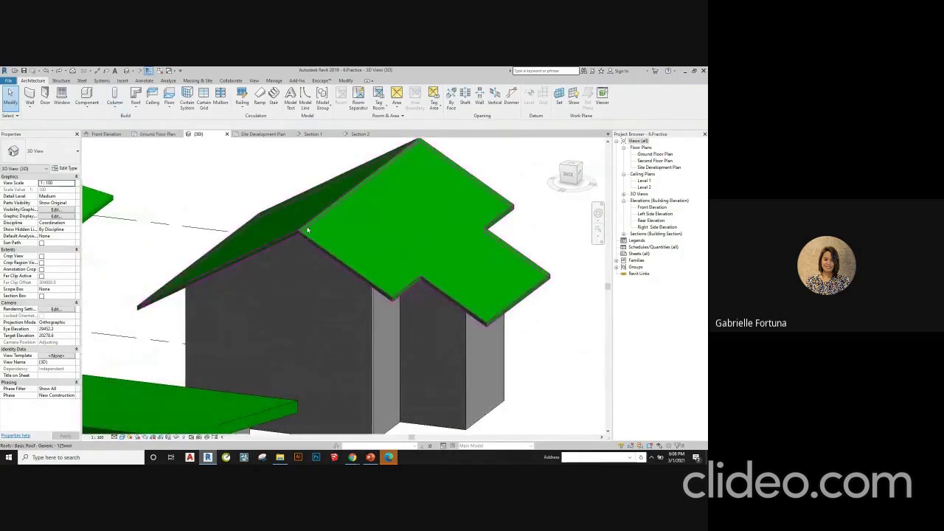
left_click(137, 108)
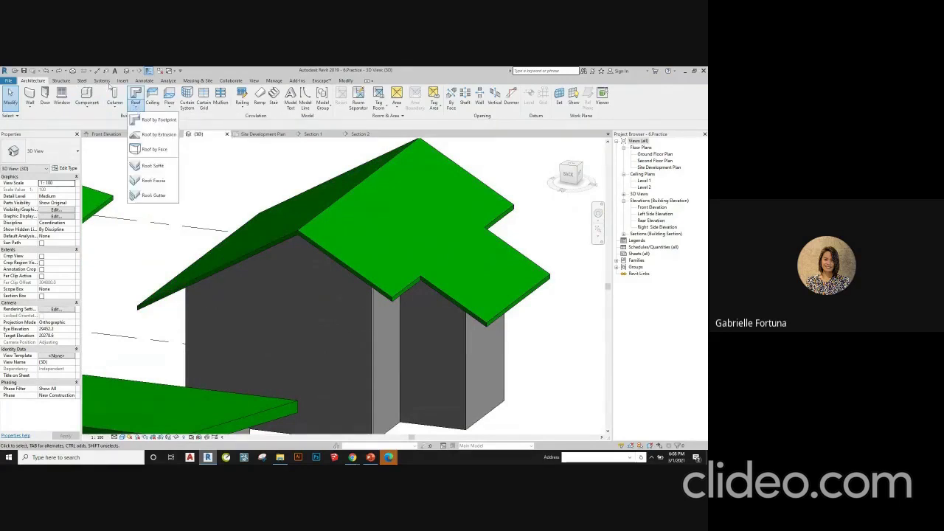
- Create a Model In-Place component in the accepted category, named Gutter 3
left_click(87, 103)
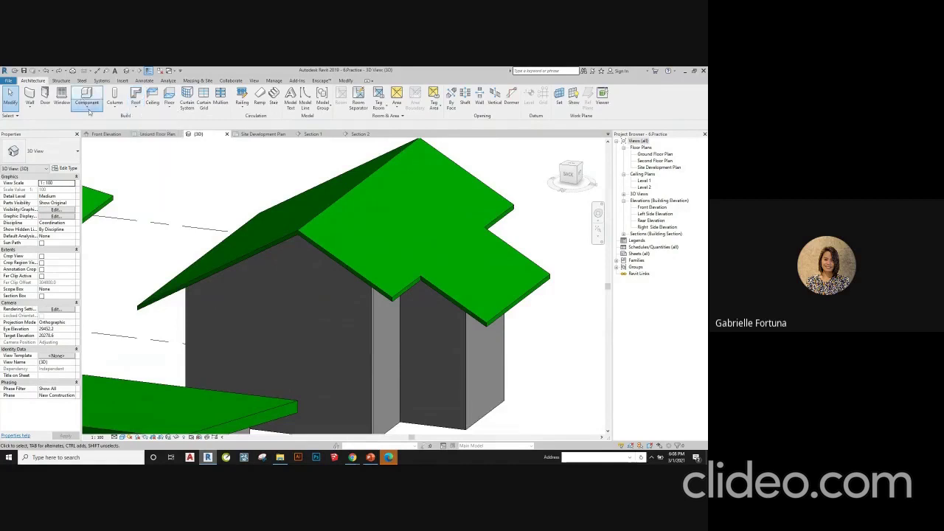
left_click(95, 120)
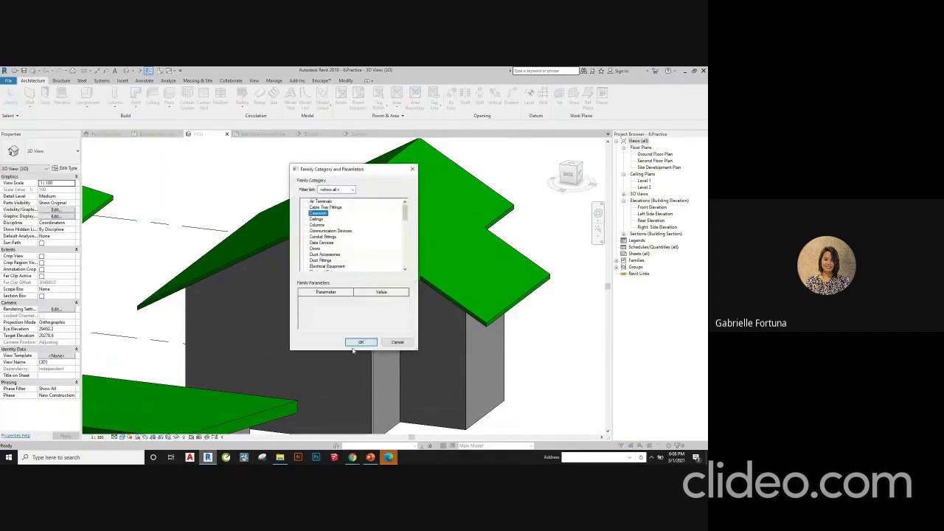
left_click(361, 343)
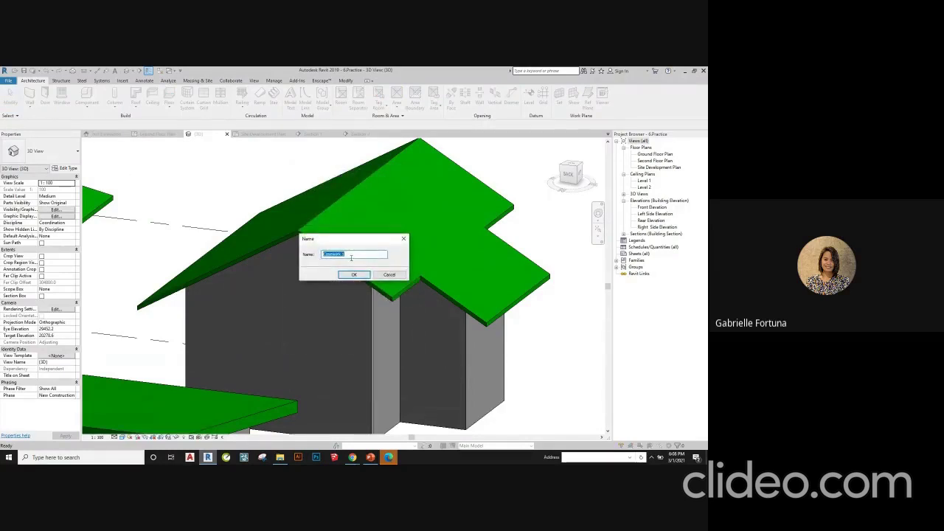
type("S")
type("utter 3")
key("Return")
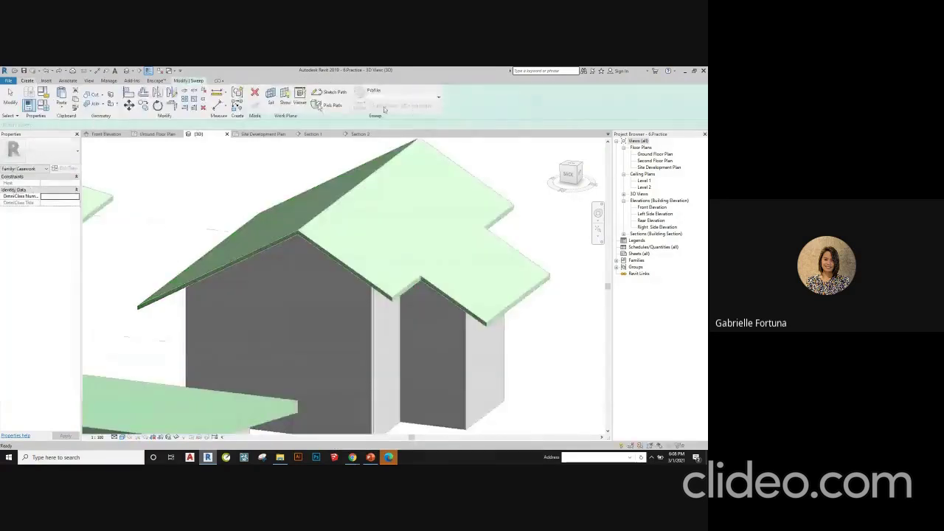
- Pick the gable roof's left and right eave edges as the sweep path
left_click(331, 104)
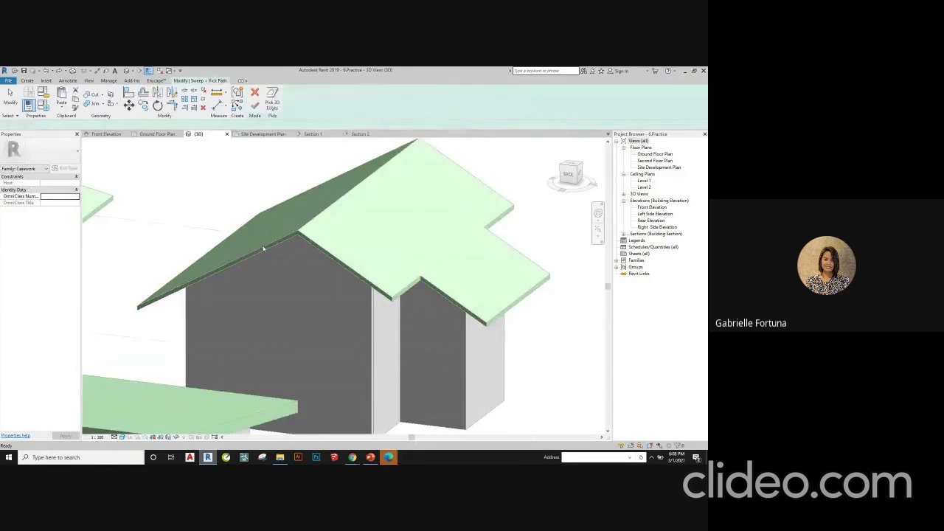
left_click(291, 237)
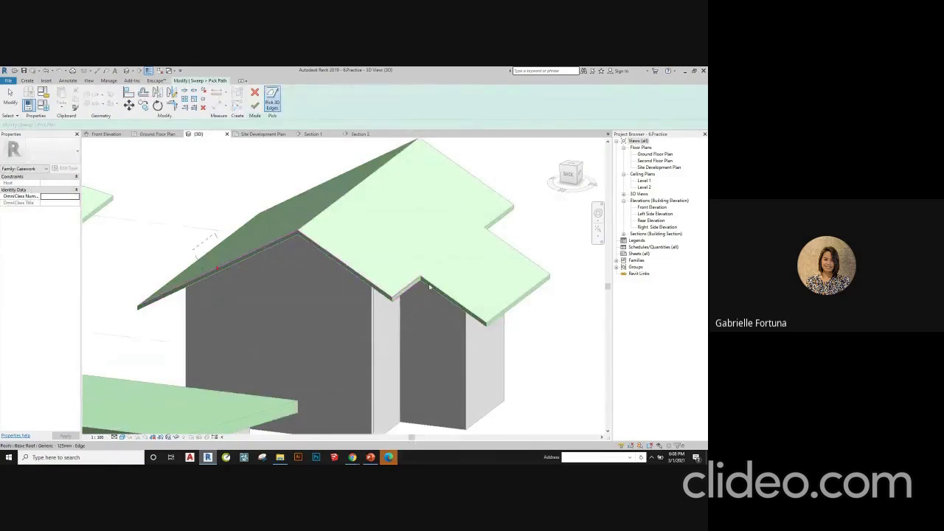
left_click(504, 311)
left_click(255, 109)
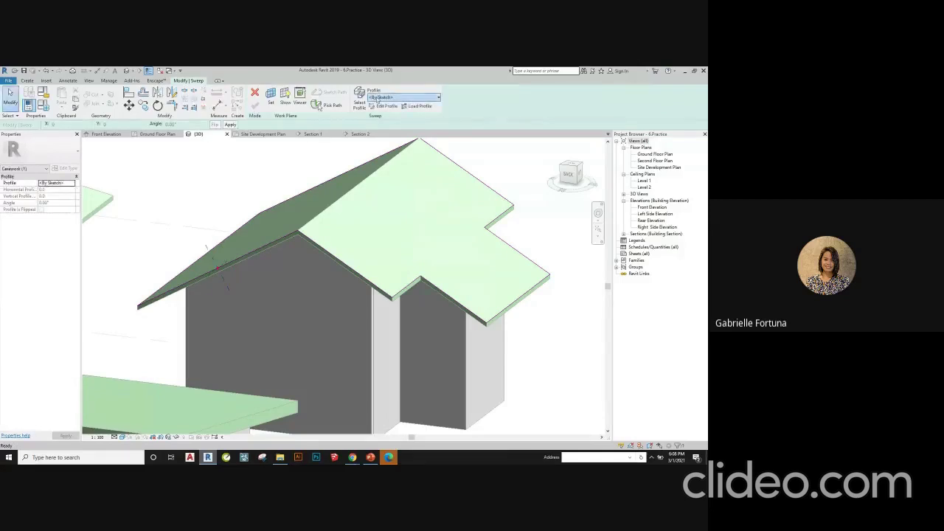
- Use General Profile as the sweep profile
left_click(380, 97)
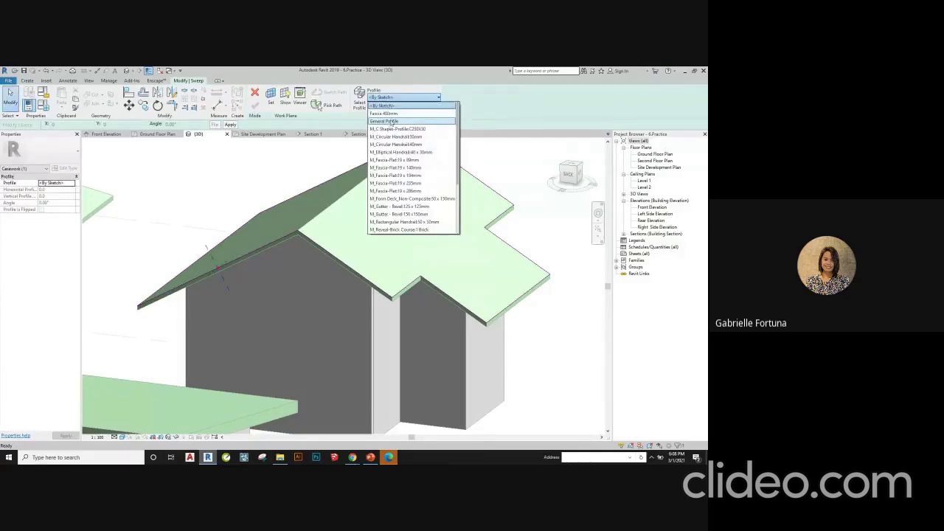
left_click(391, 121)
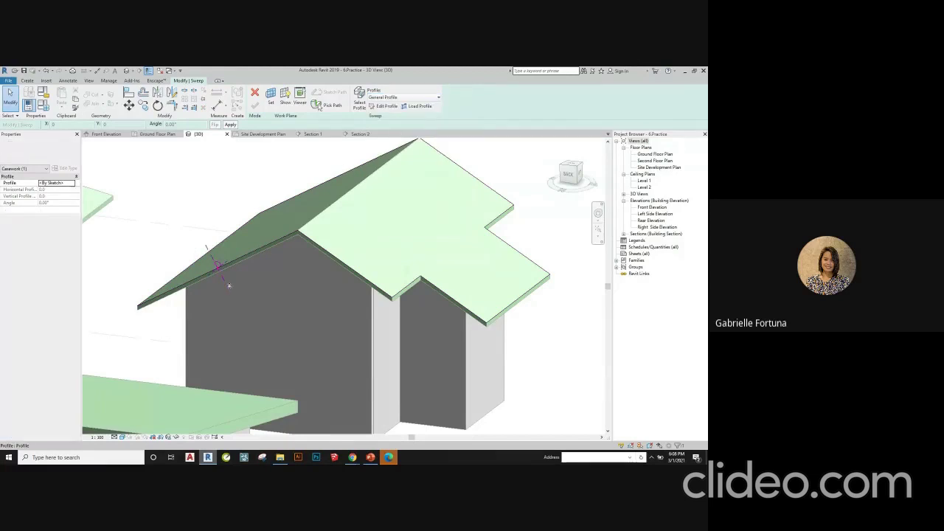
scroll(210, 268, "up", 5)
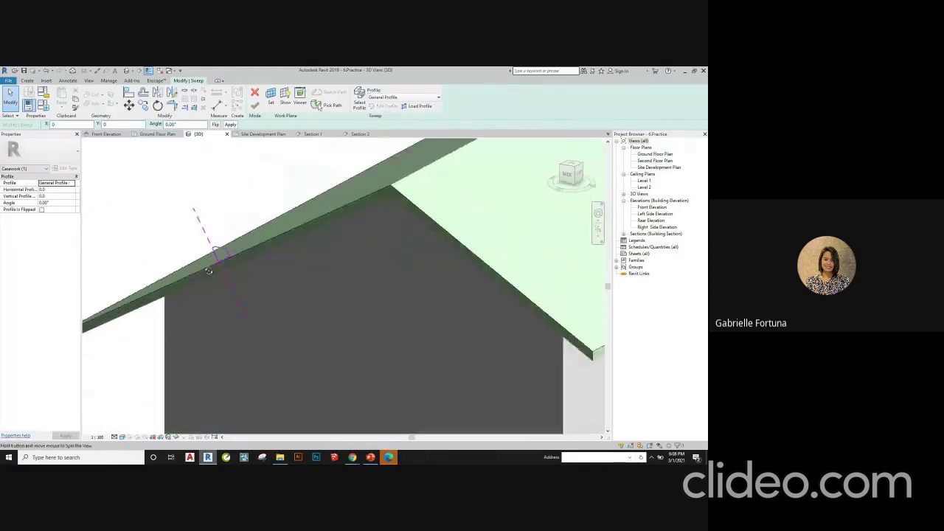
middle_click_drag(208, 270, 204, 264, "shift")
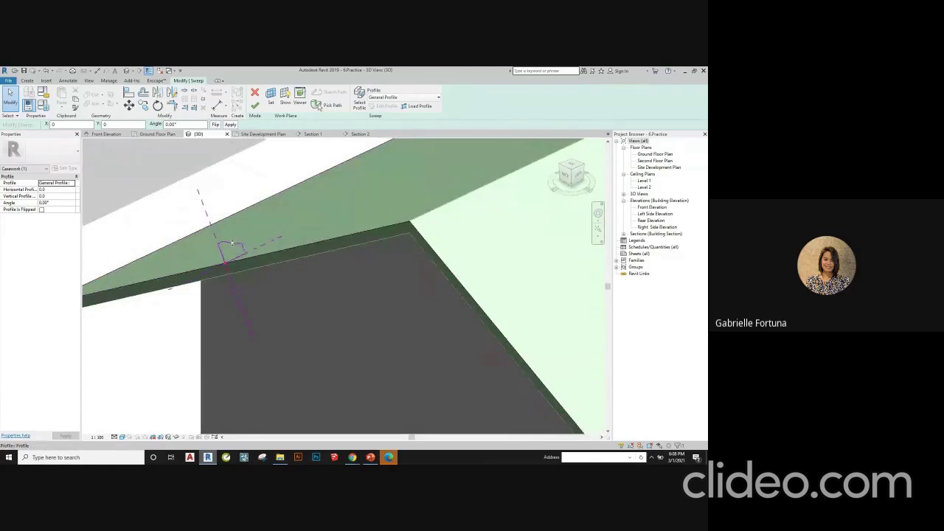
middle_click_drag(229, 262, 227, 266, "shift")
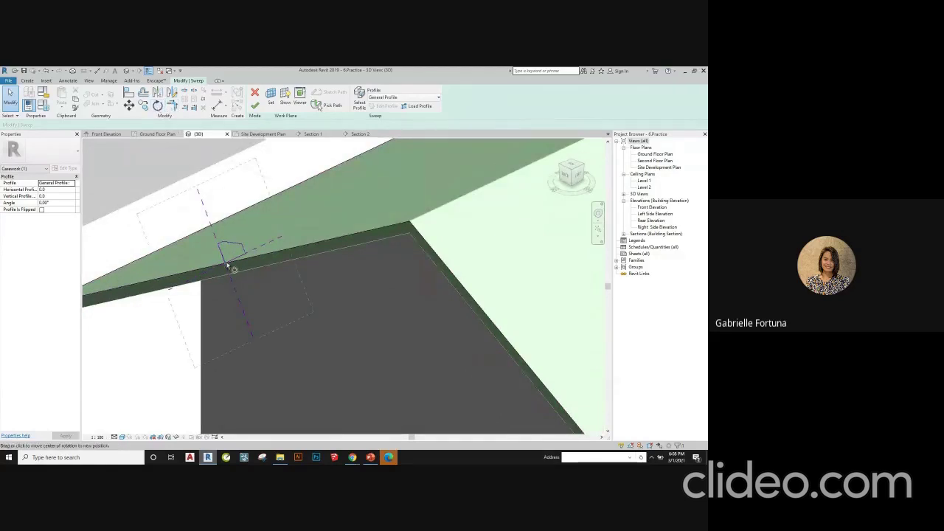
- Rotate the profile to 270° about the eave corner
key("r")
key("o")
left_click(197, 126)
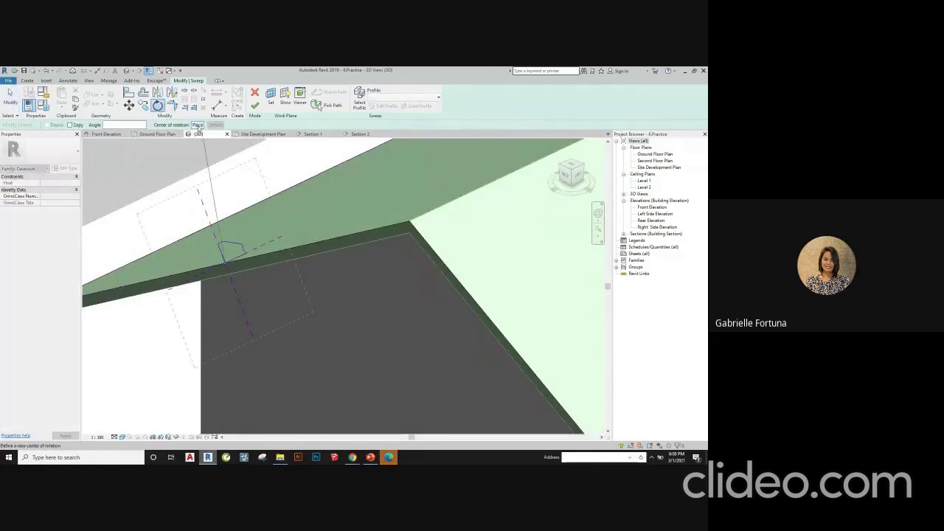
left_click(214, 264)
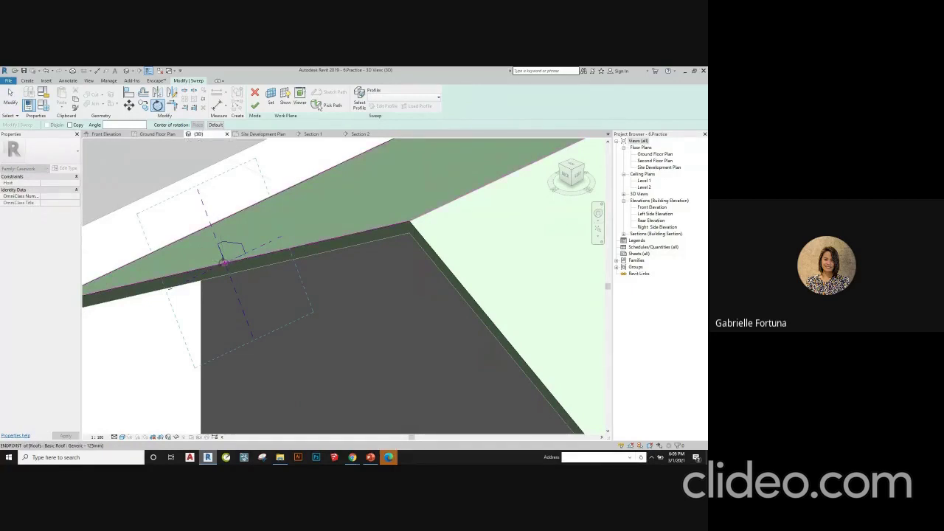
middle_click_drag(233, 267, 257, 274, "shift")
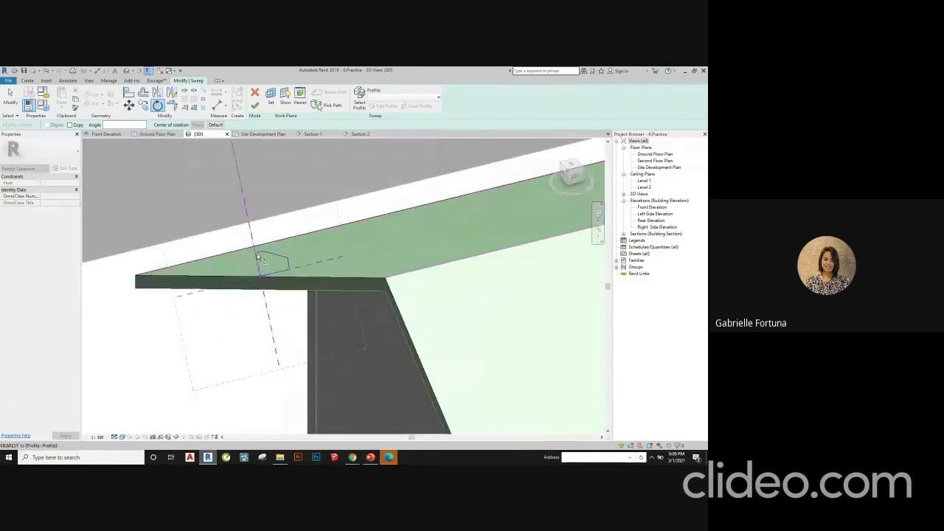
key("space")
left_click(288, 269)
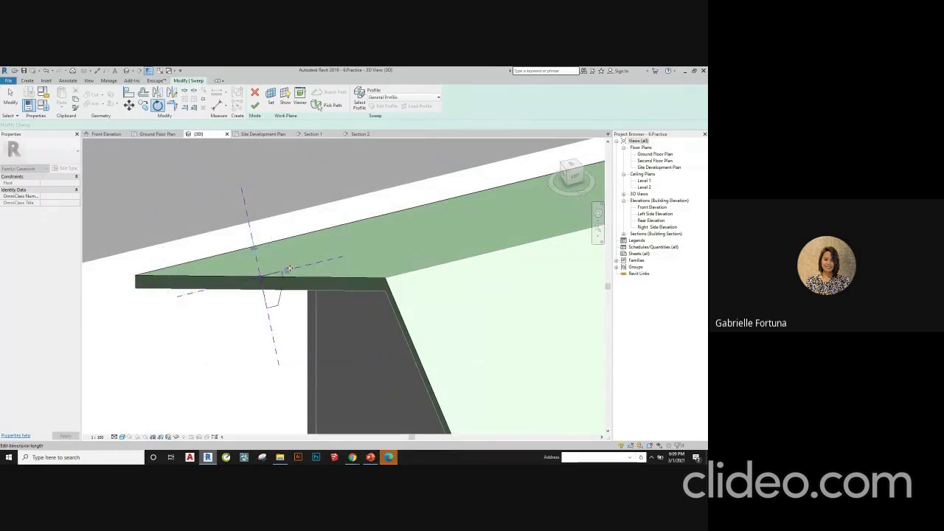
- Flip the profile to the other side and finish the sweep
left_click(214, 124)
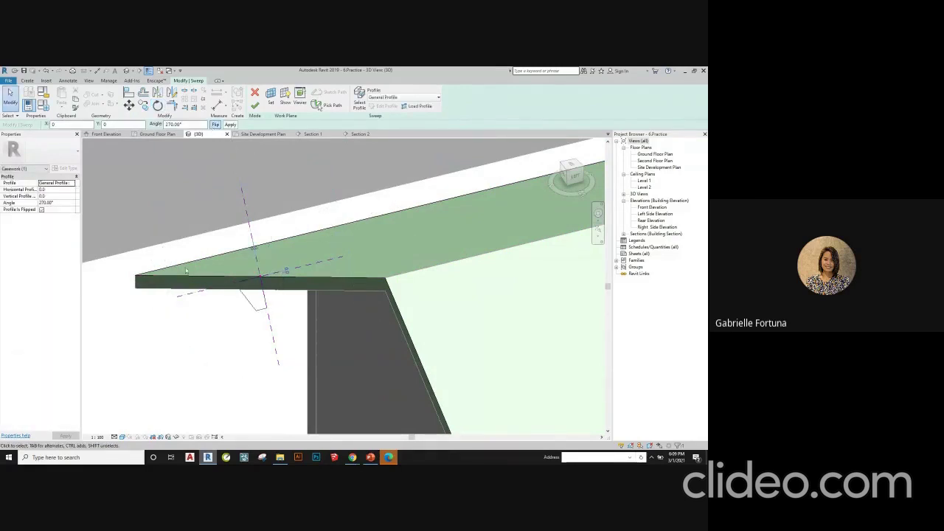
middle_click_drag(186, 272, 229, 236, "shift")
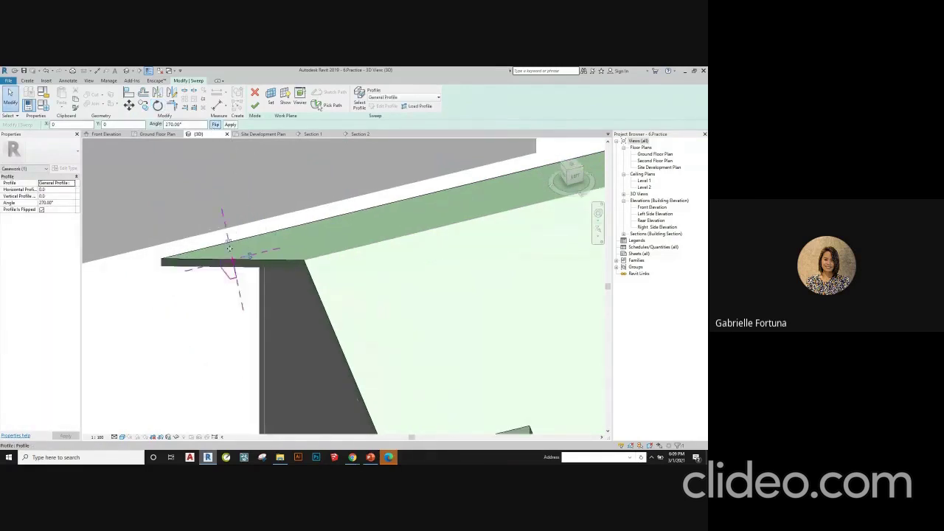
left_click(255, 105)
middle_click_drag(263, 200, 348, 369, "shift")
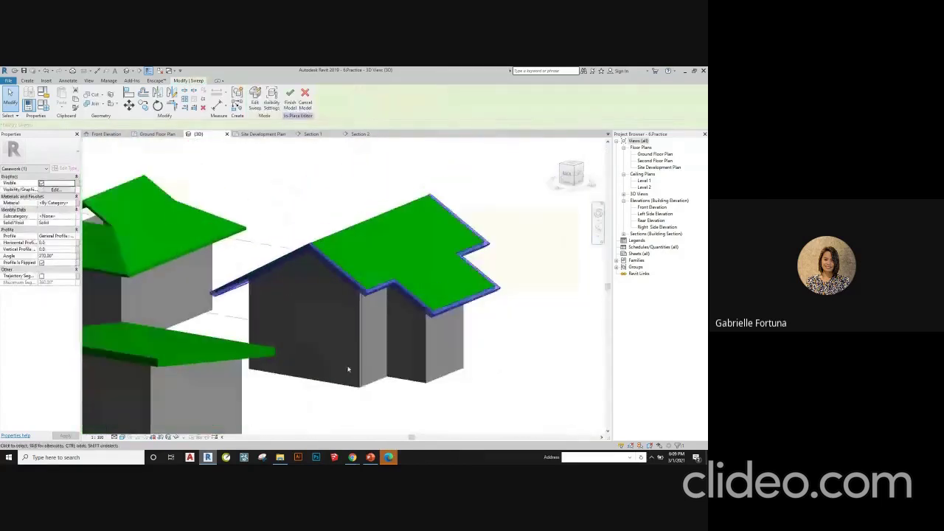
- Clear the sweep selection and briefly check the Gutter slide before returning to Revit
left_click(406, 393)
scroll(393, 311, "up", 3)
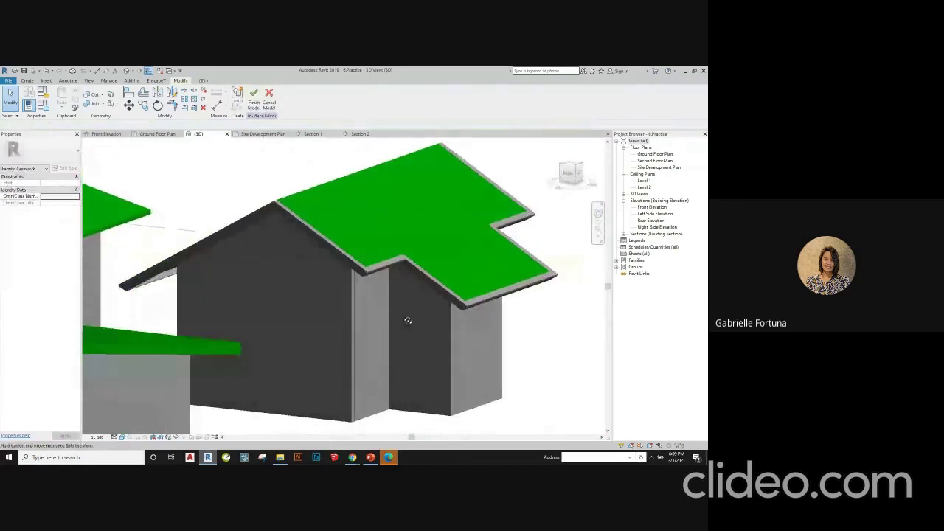
left_click(371, 457)
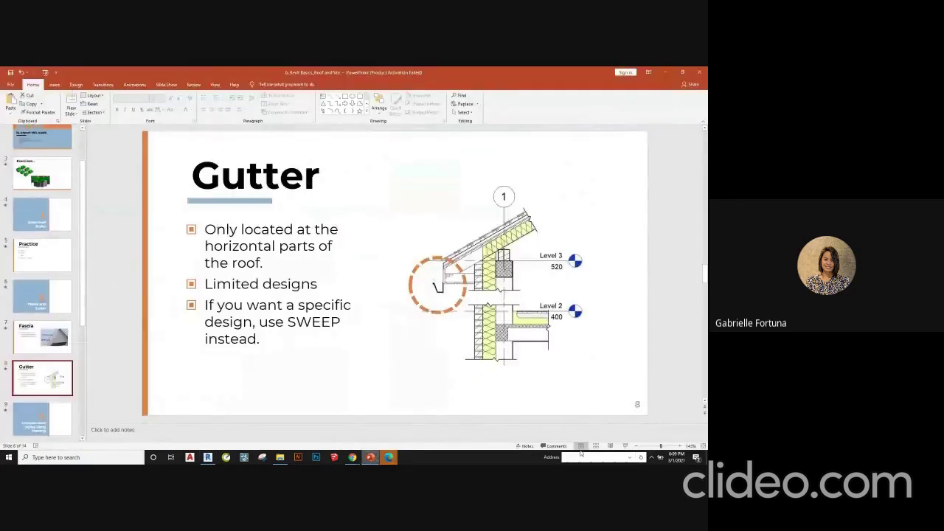
left_click(371, 458)
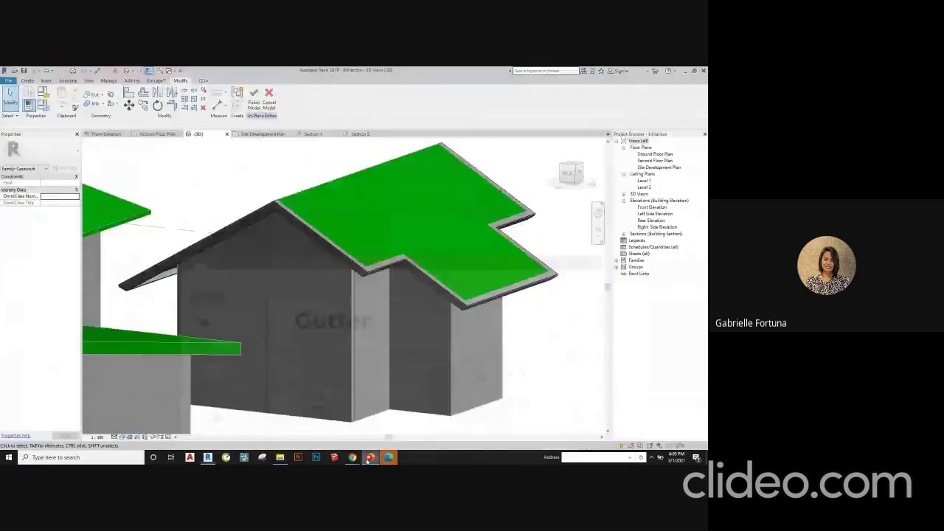
- Orbit around the houses to inspect the gutter, then zoom to fit everything
middle_click_drag(342, 333, 207, 342, "shift")
scroll(207, 341, "down", 5)
scroll(404, 414, "up", 3)
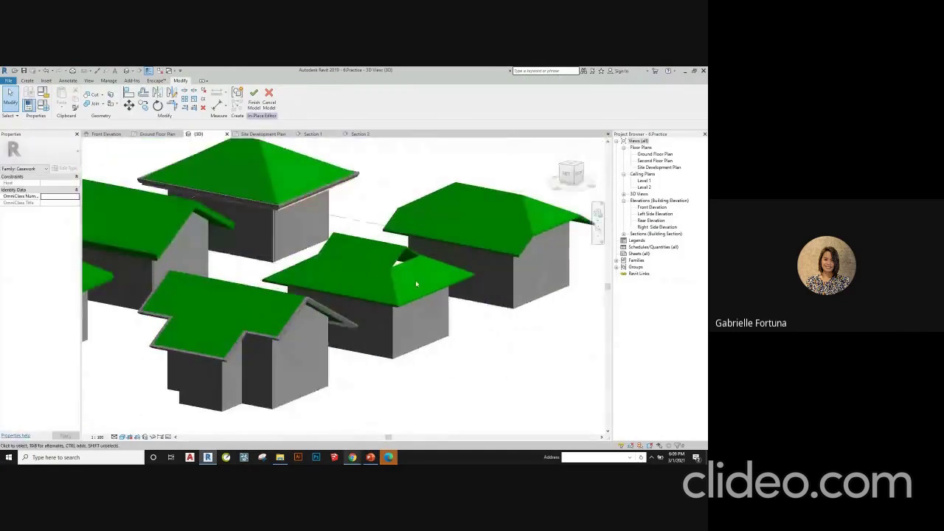
scroll(339, 330, "up", 6)
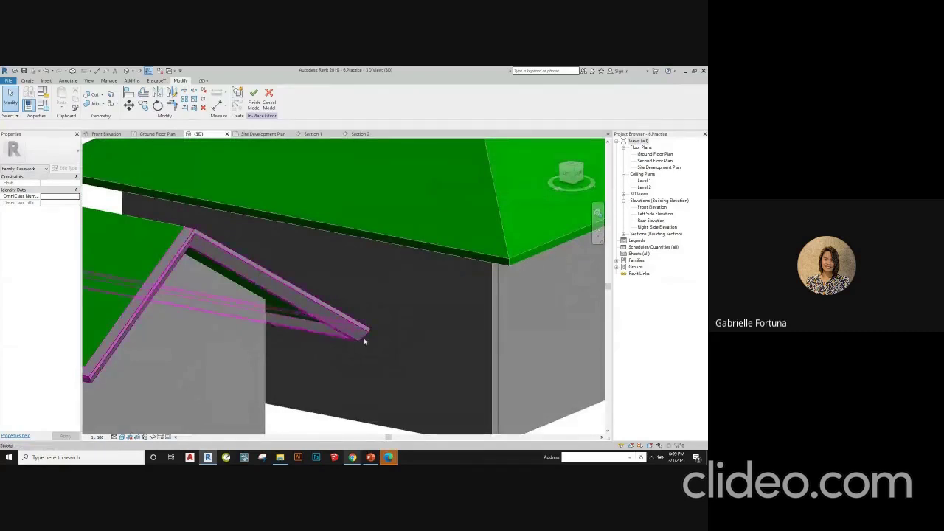
scroll(352, 292, "down", 3)
middle_click_drag(352, 292, 342, 334, "shift")
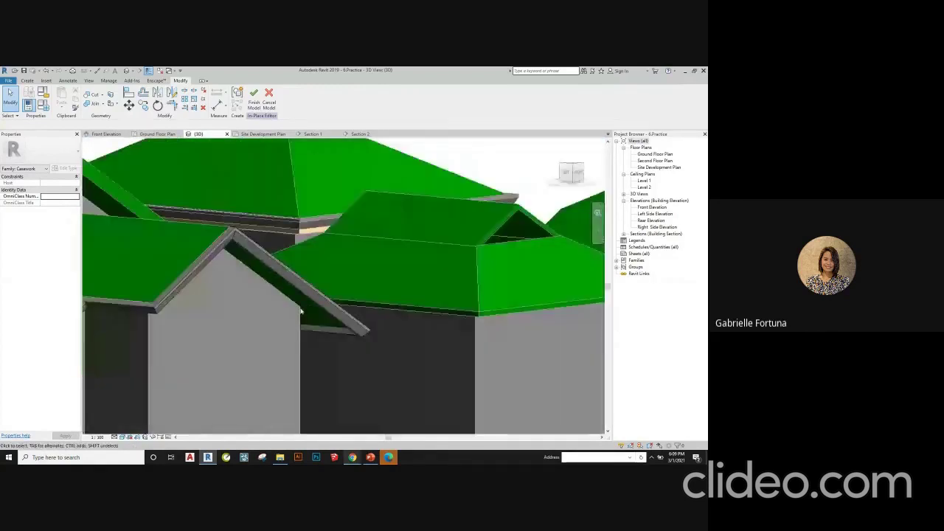
scroll(342, 334, "down", 3)
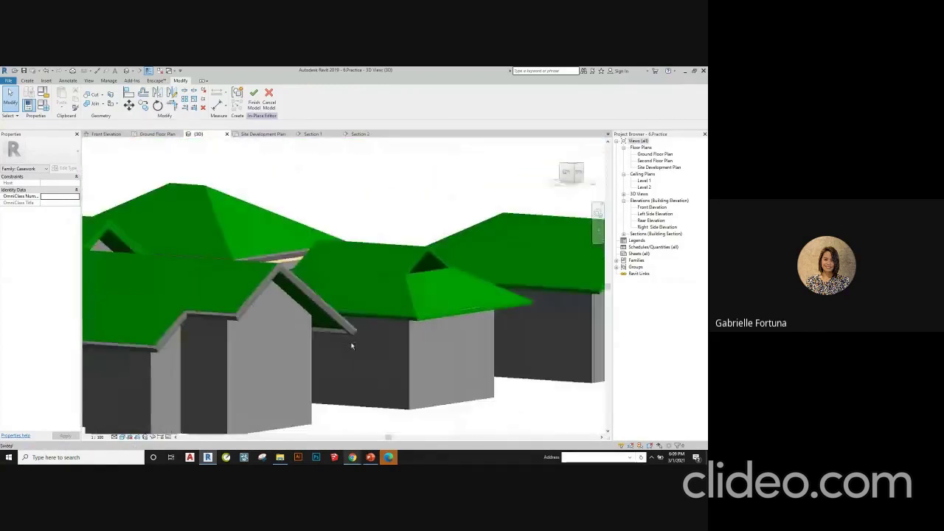
middle_click_drag(342, 334, 288, 392, "shift")
key("z")
key("f")
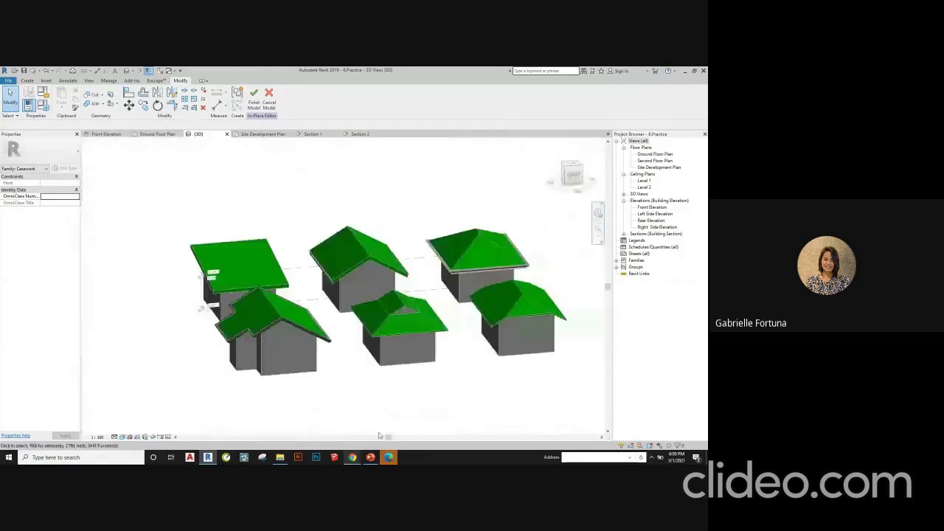
- Finish the Gutter 3 in-place model and return to the PowerPoint Gutter slide
scroll(274, 352, "up", 1)
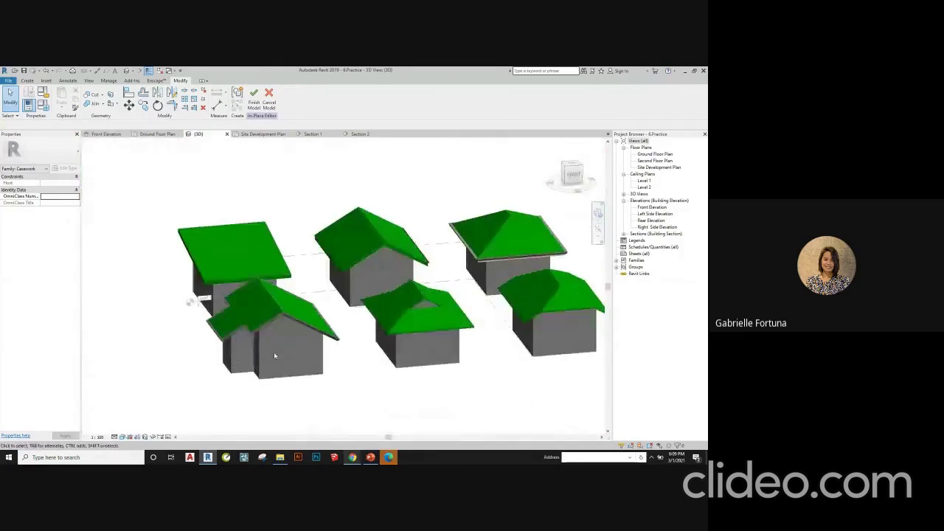
scroll(273, 352, "up", 1)
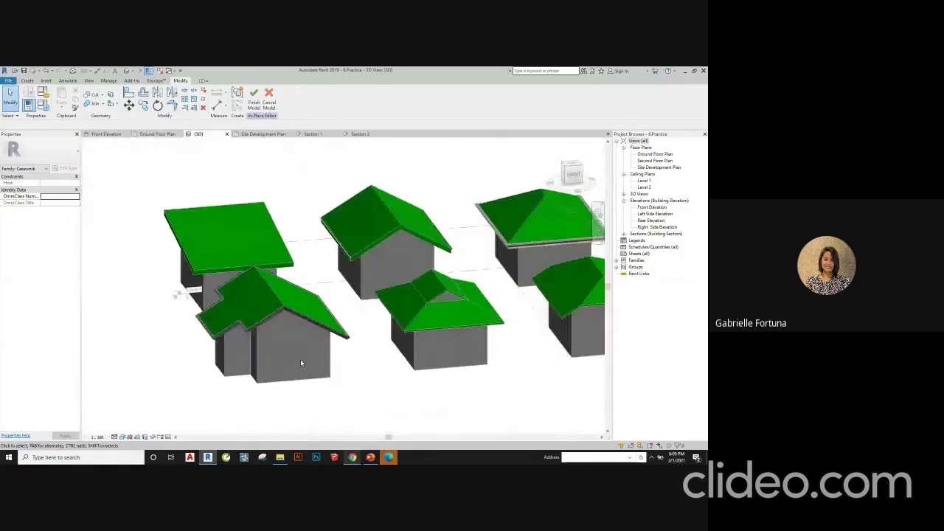
left_click(254, 103)
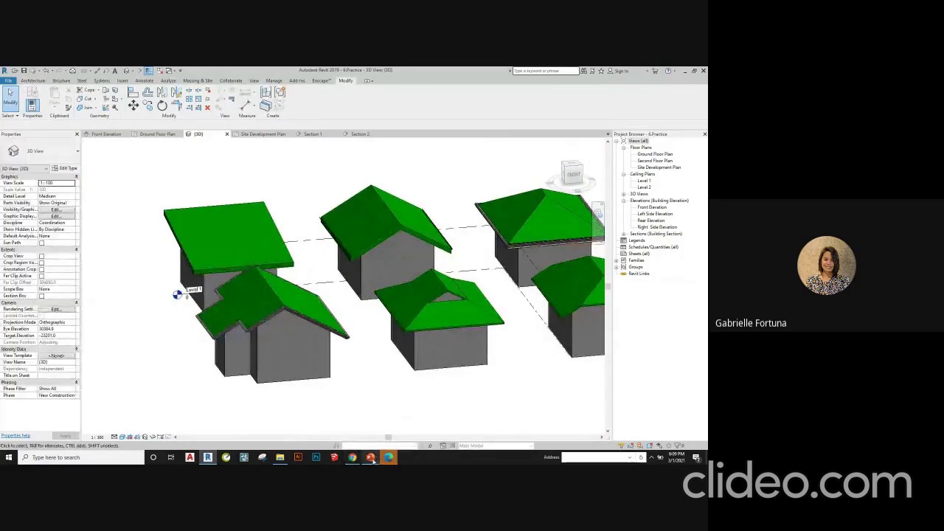
left_click(370, 458)
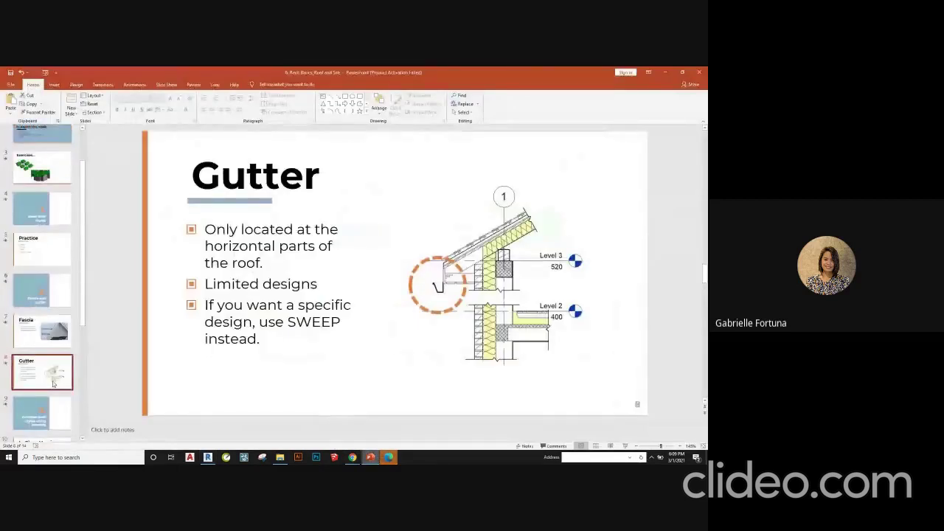
- Go to slide 9 'Complex Roof Styles using Massing', then slide 10 'In-Place Massing'
scroll(53, 383, "down", 1)
left_click(46, 391)
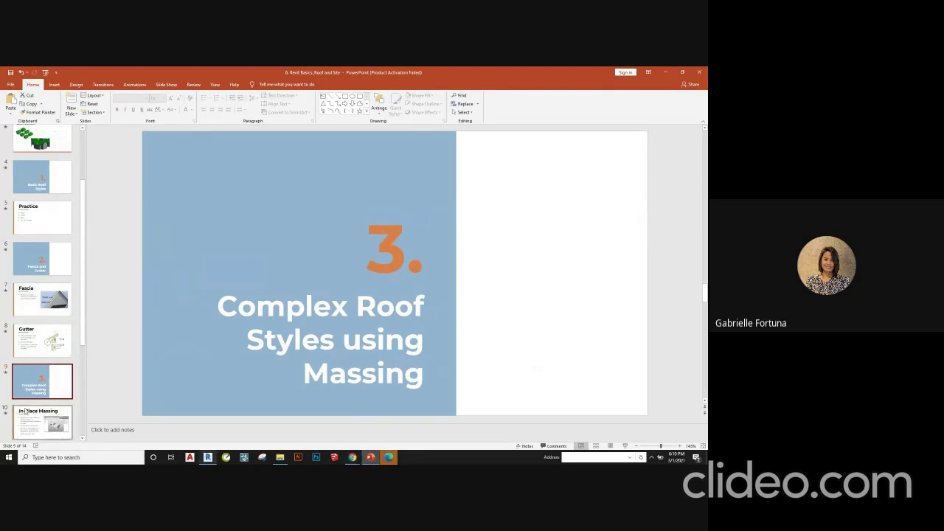
left_click(45, 434)
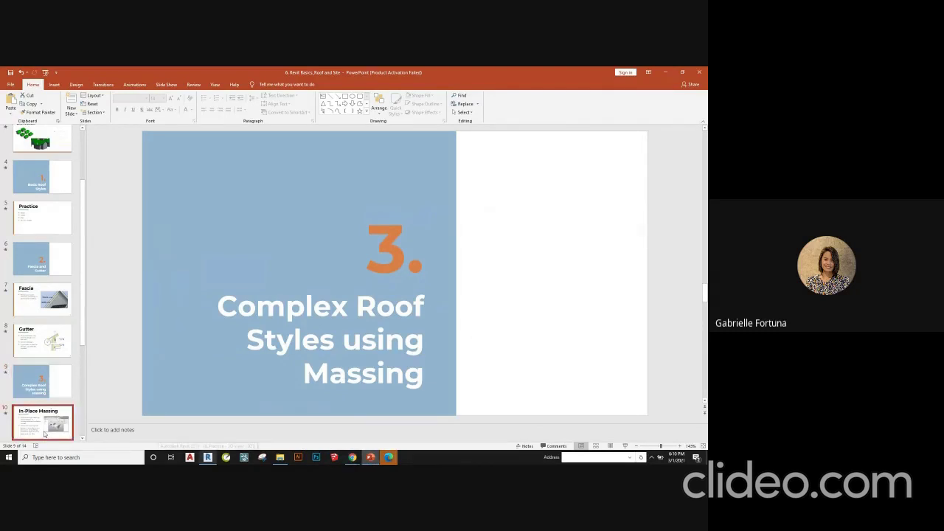
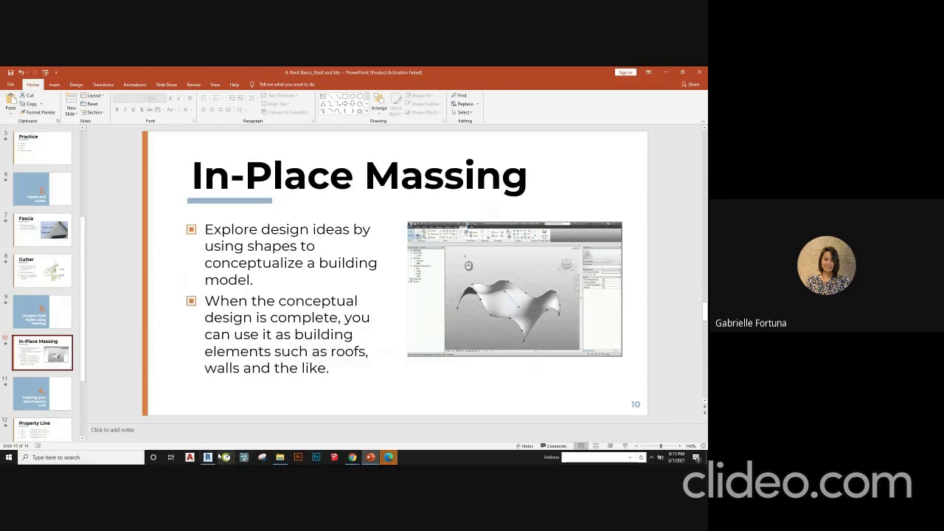
- Save the 6.Practice project from the File menu
left_click(207, 457)
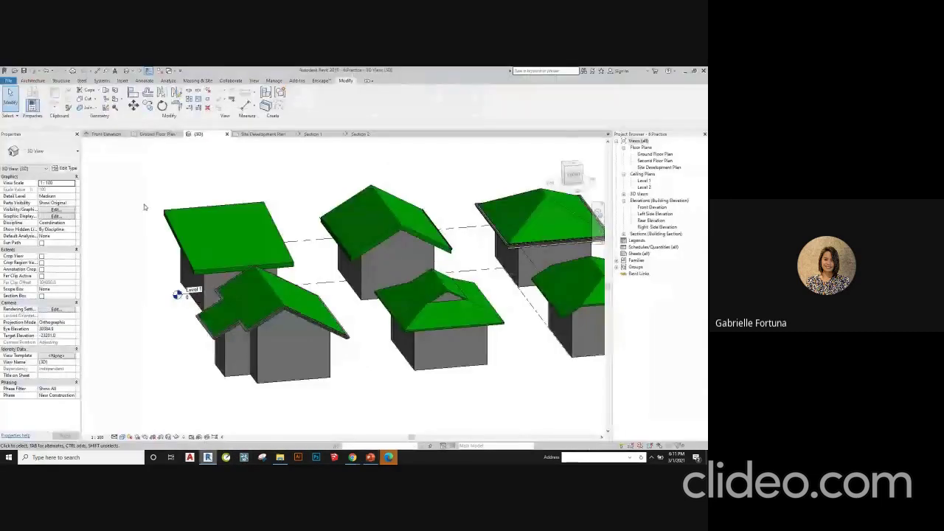
scroll(157, 202, "down", 2)
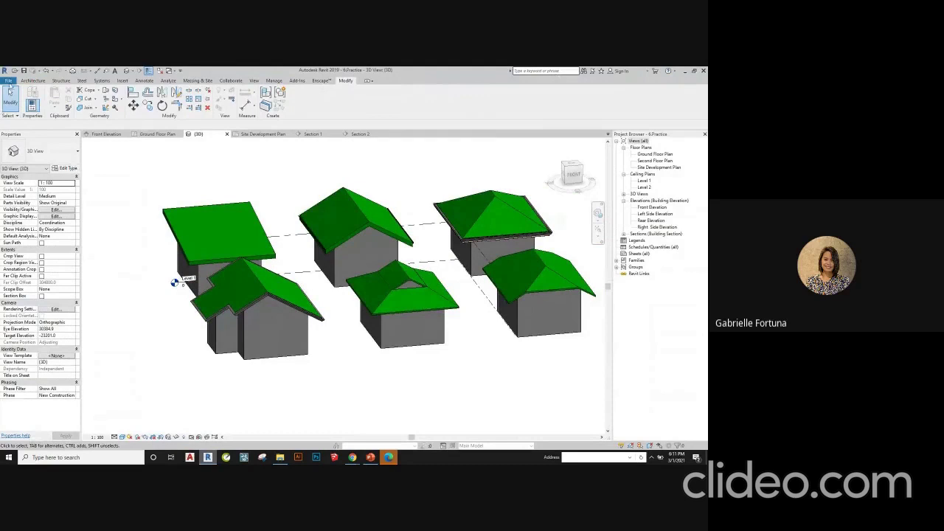
left_click(9, 80)
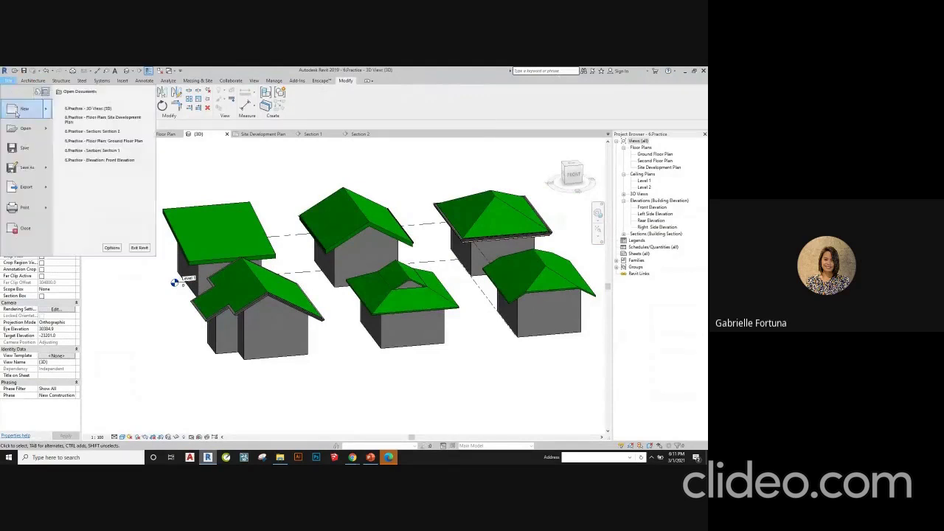
left_click(26, 148)
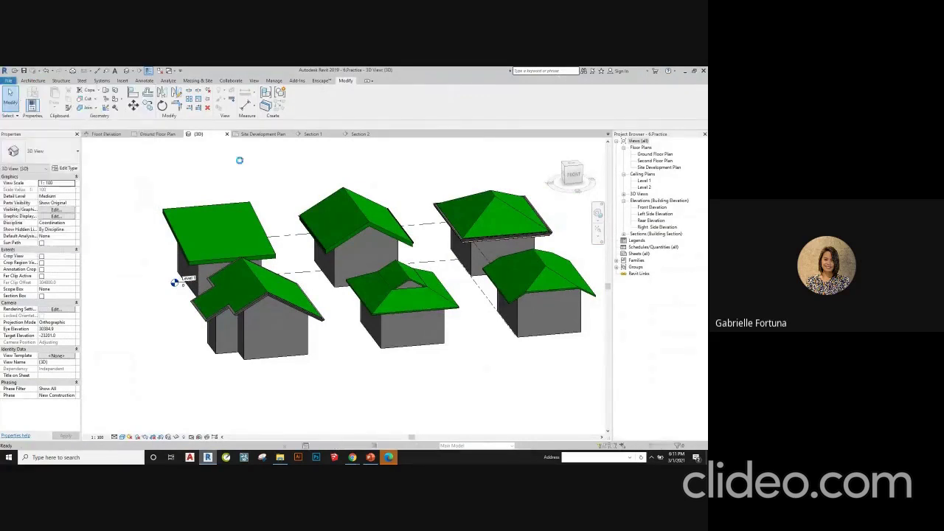
- Close the Ground Floor Plan, 3D, Site Development Plan, Section 2 and Section 1 views
left_click(130, 135)
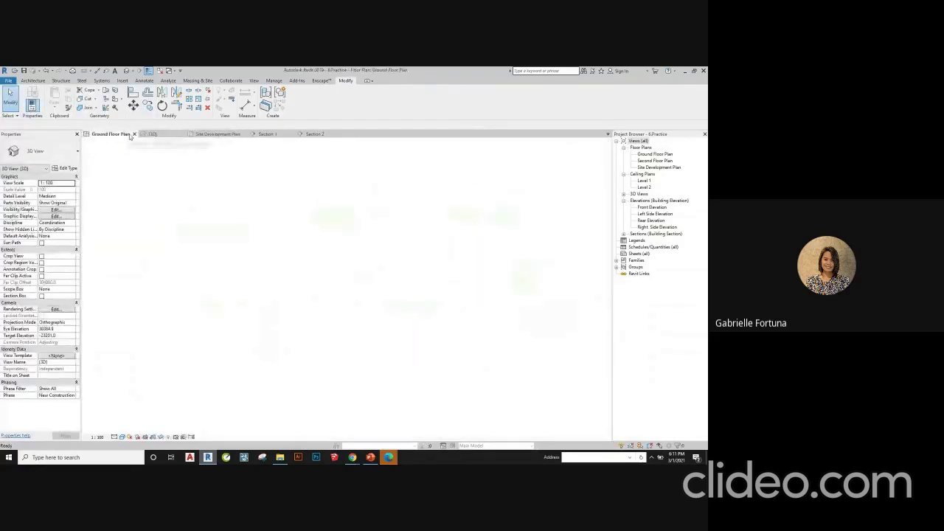
left_click(133, 135)
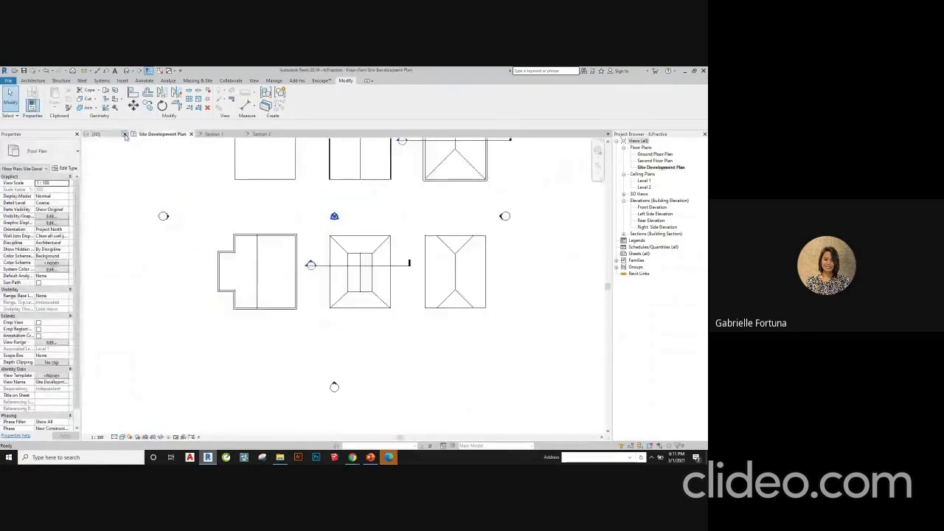
left_click(124, 135)
left_click(143, 135)
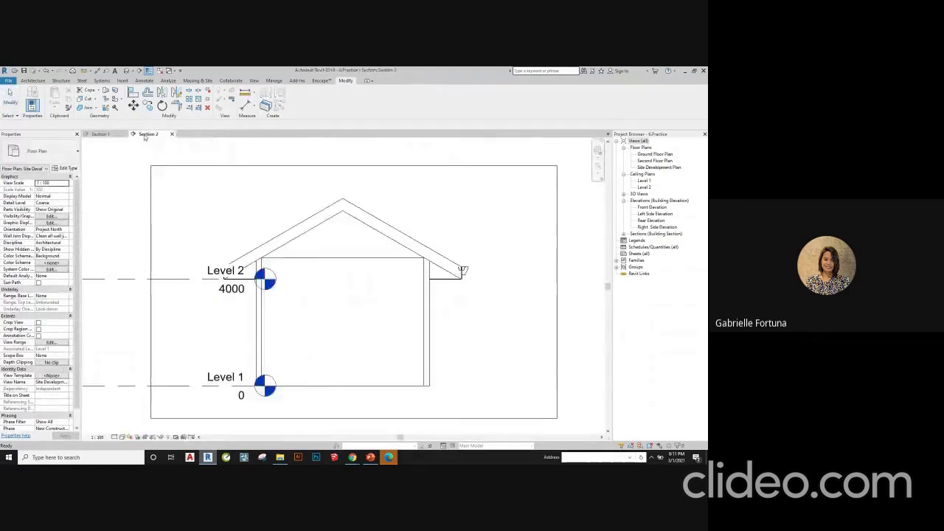
left_click(172, 135)
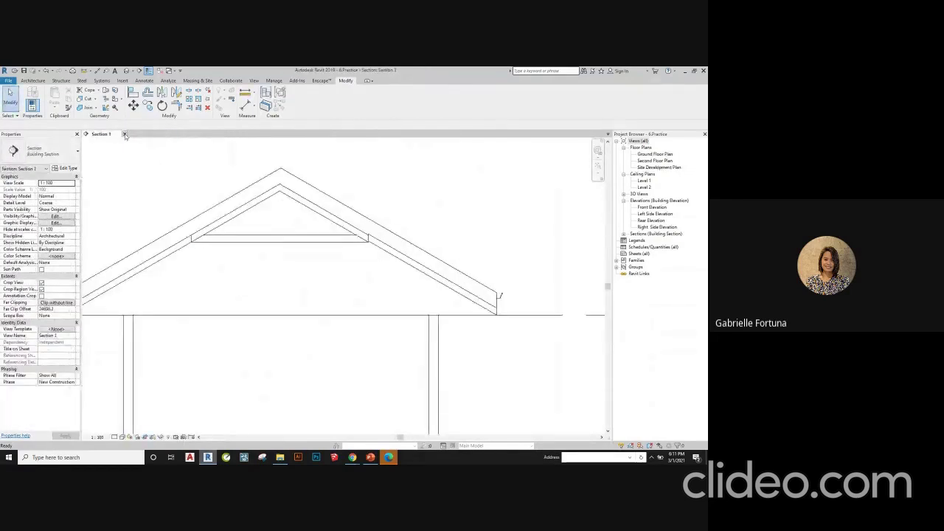
left_click(125, 135)
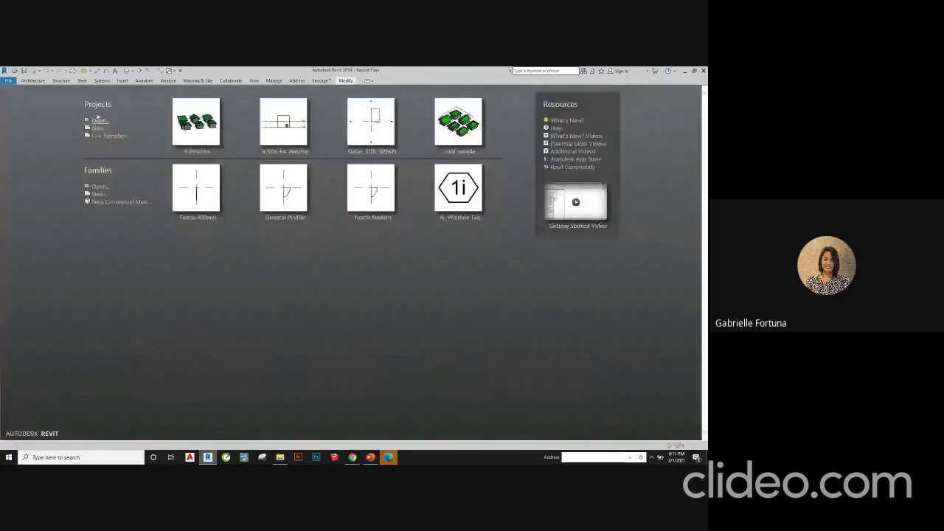
- Create Project4 from the default template and open its Site Development Plan view
left_click(96, 128)
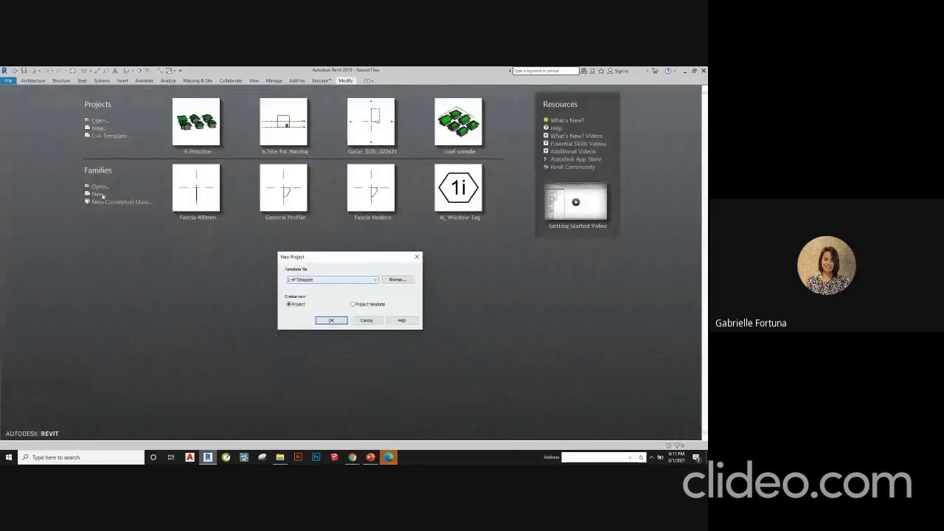
left_click(329, 320)
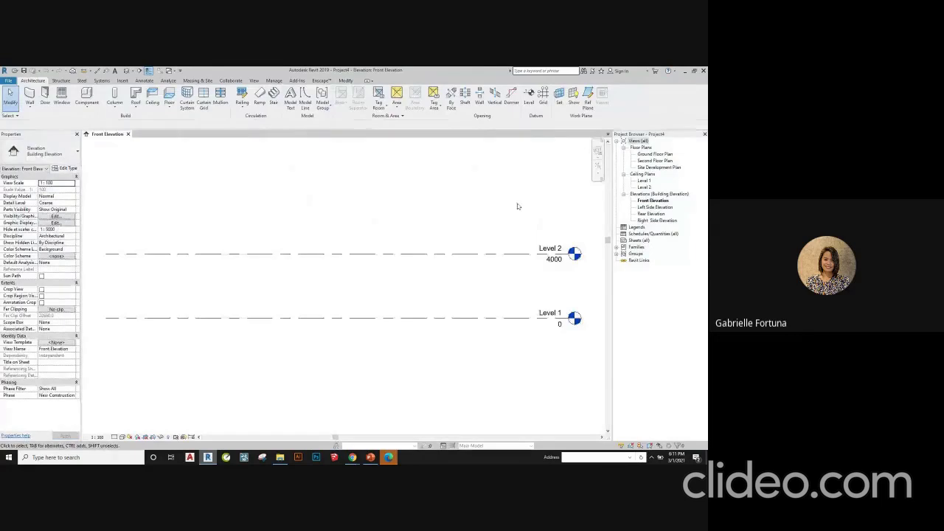
left_click(652, 168)
double_click(656, 168)
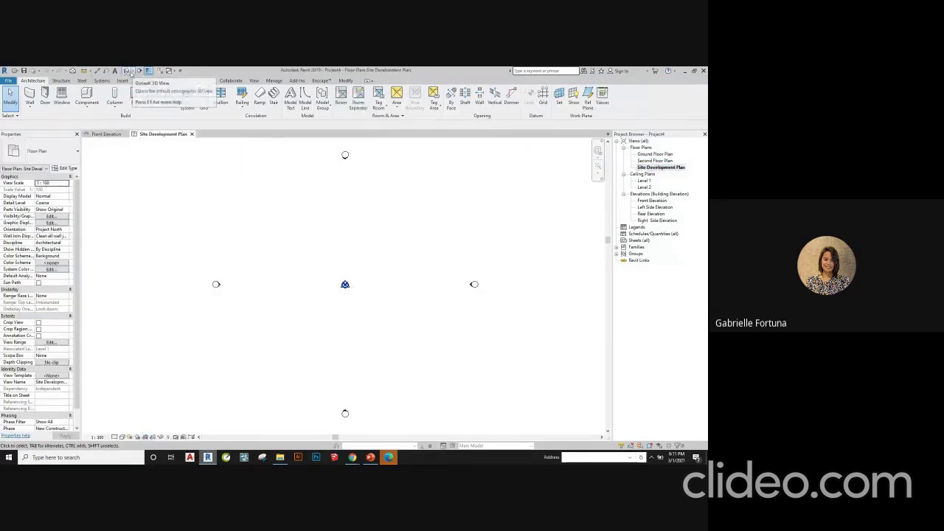
- Open the default 3D view and toggle Show Mass on the Massing & Site tab
left_click(128, 72)
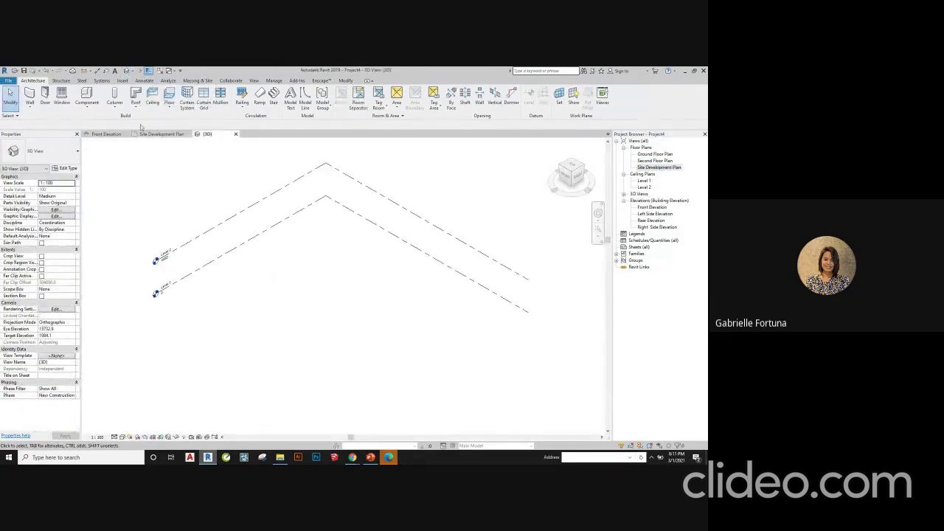
left_click(198, 81)
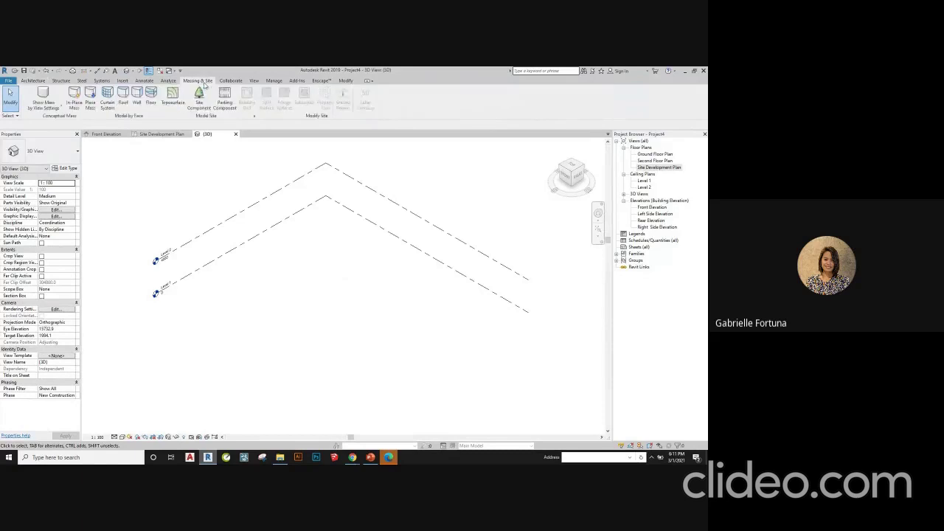
left_click(45, 101)
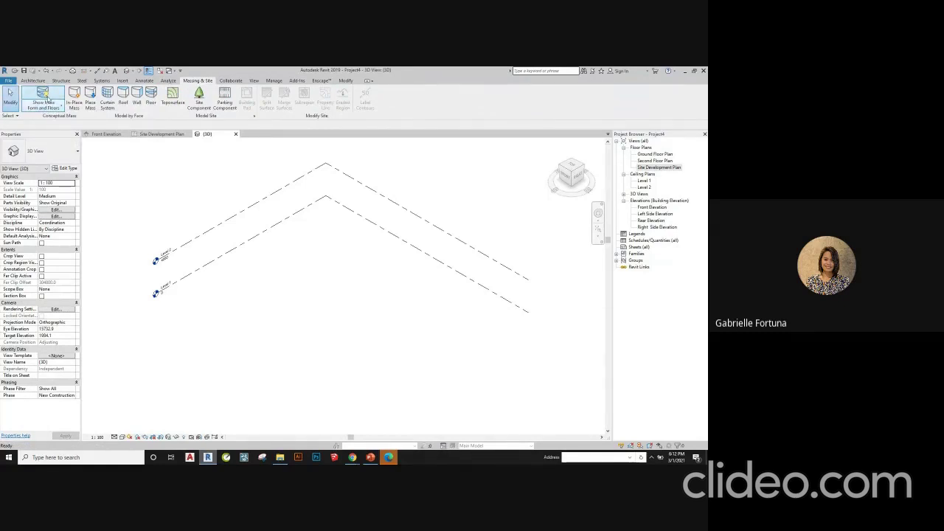
left_click(44, 102)
- Show mass forms and floors, then create an in-place mass named 'Roof 1'
left_click(48, 102)
left_click(74, 97)
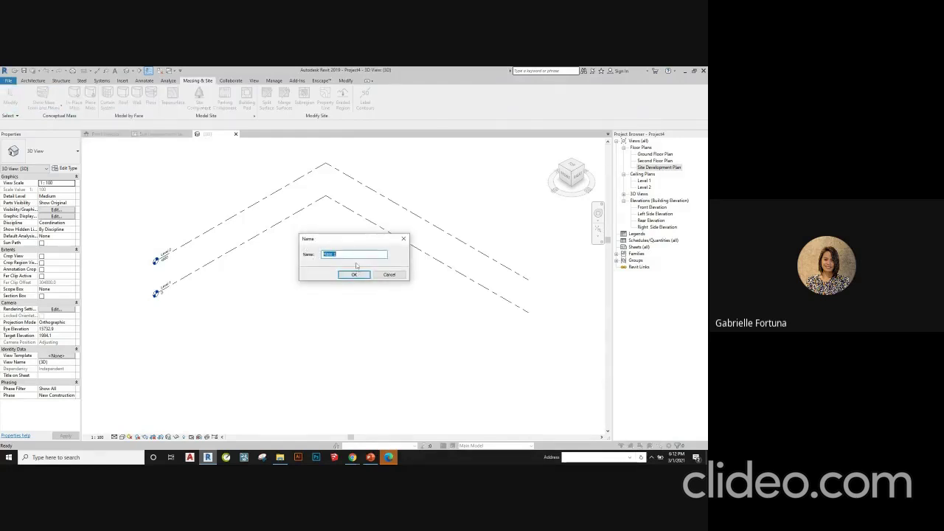
type("Roof 1")
key("Return")
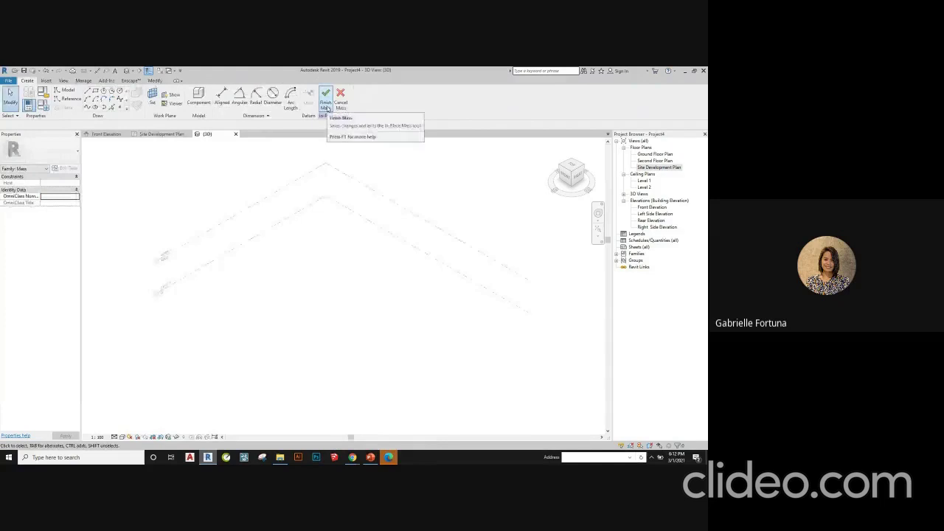
left_click(326, 103)
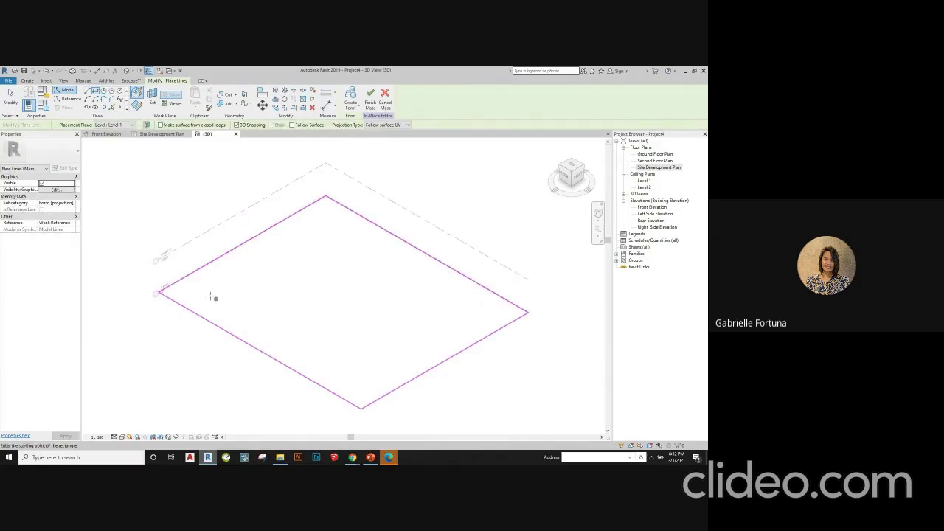
- Draw a rectangle on Level 1, attempt Create Form, then finish Roof 1 without solid geometry
left_click(252, 286)
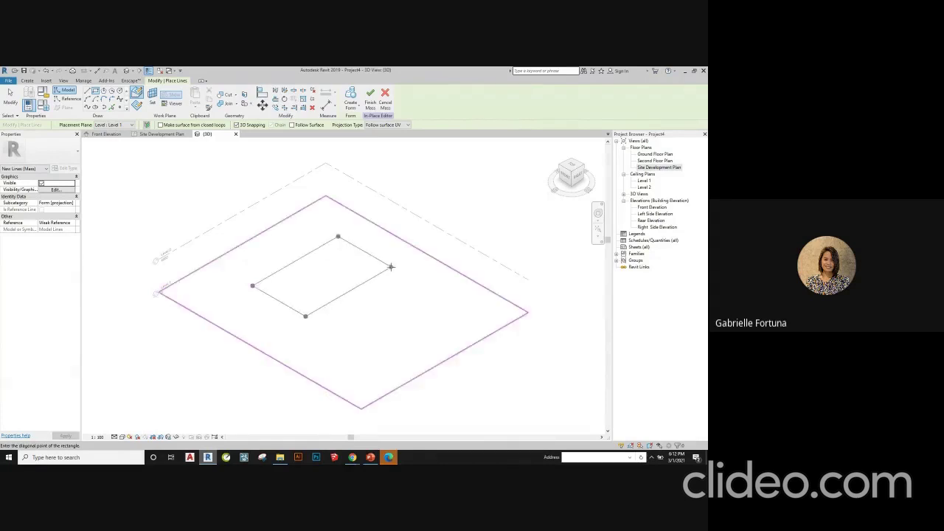
left_click(360, 193)
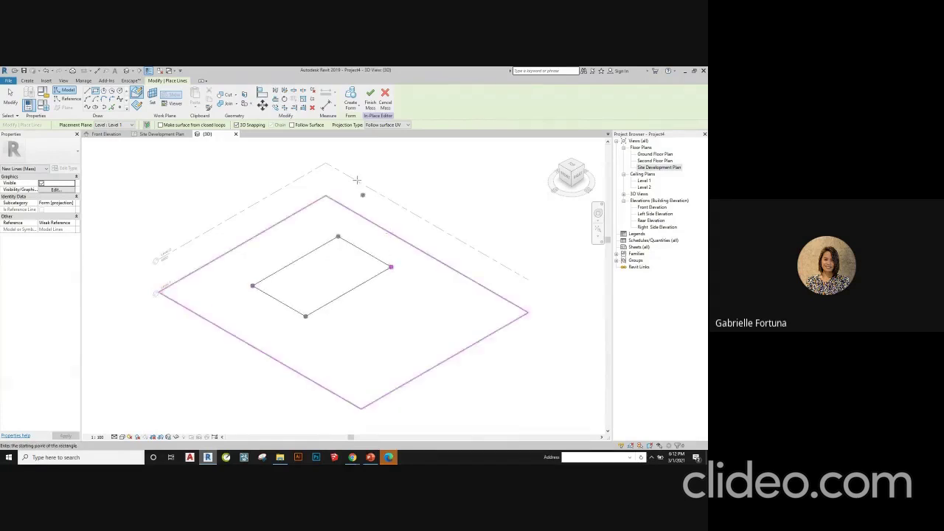
left_click(351, 96)
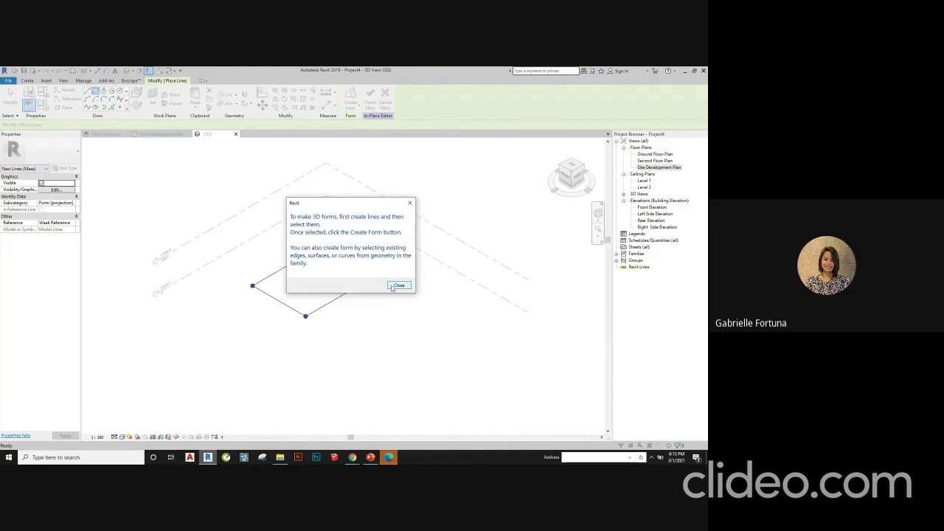
left_click(398, 285)
key("Escape")
key("Escape")
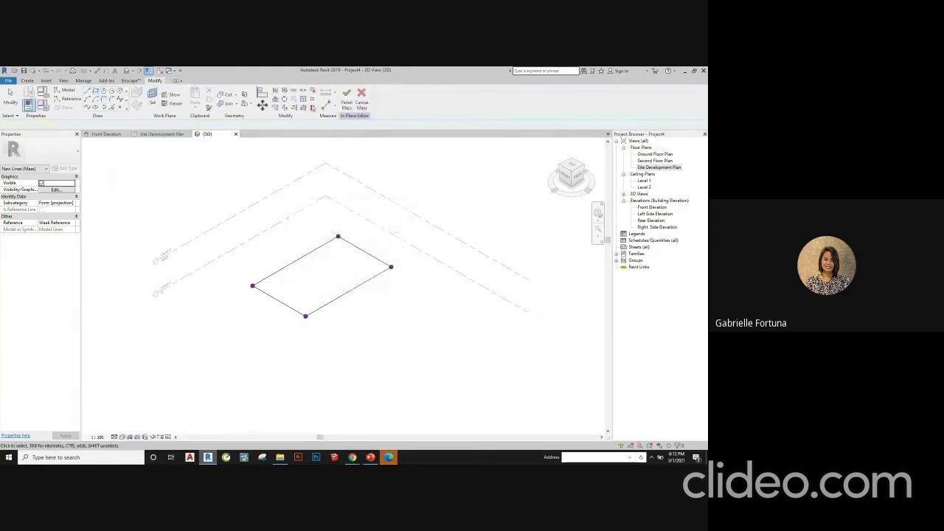
left_click(347, 95)
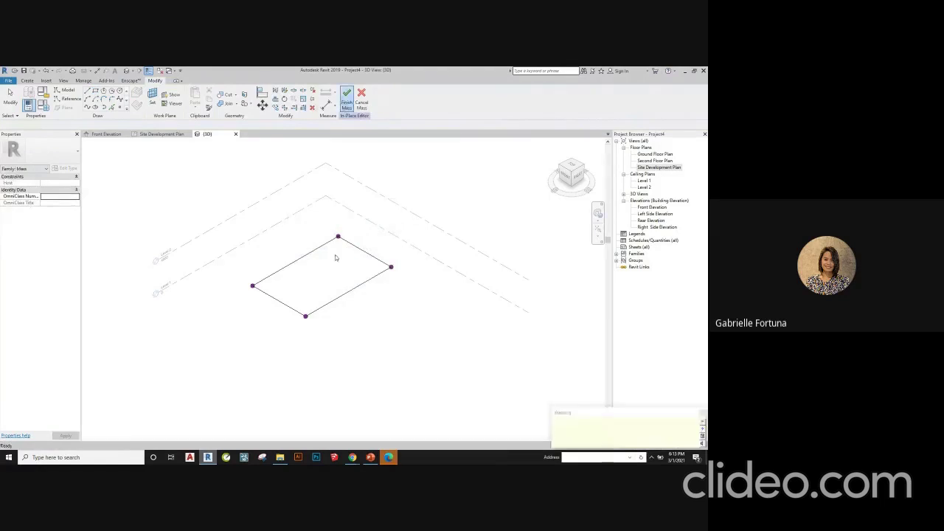
left_click(703, 420)
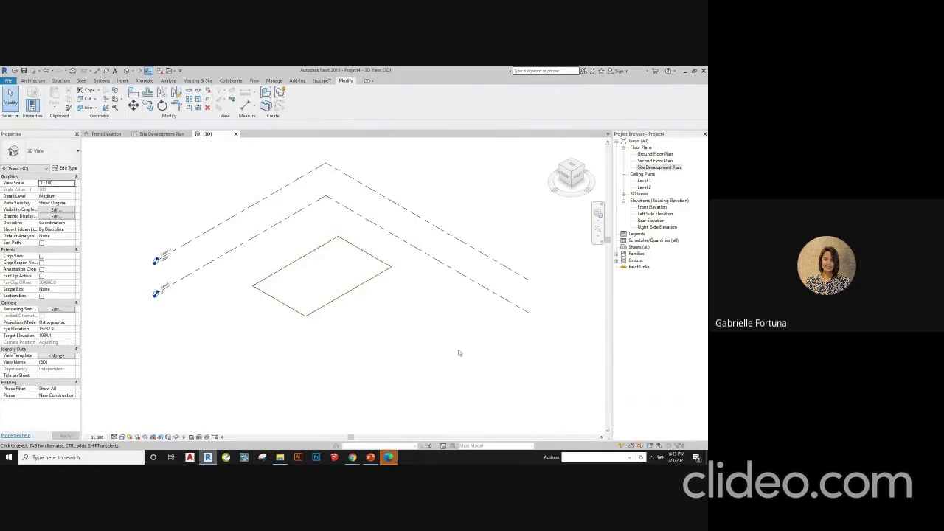
- Select the Roof 1 mass, skip adding mass floors, and reopen it for in-place editing
left_click(360, 288)
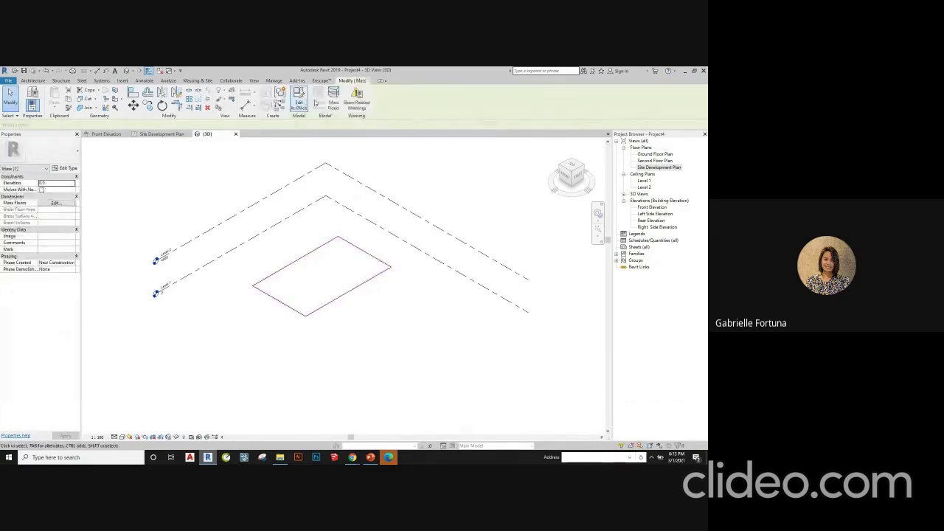
left_click(333, 101)
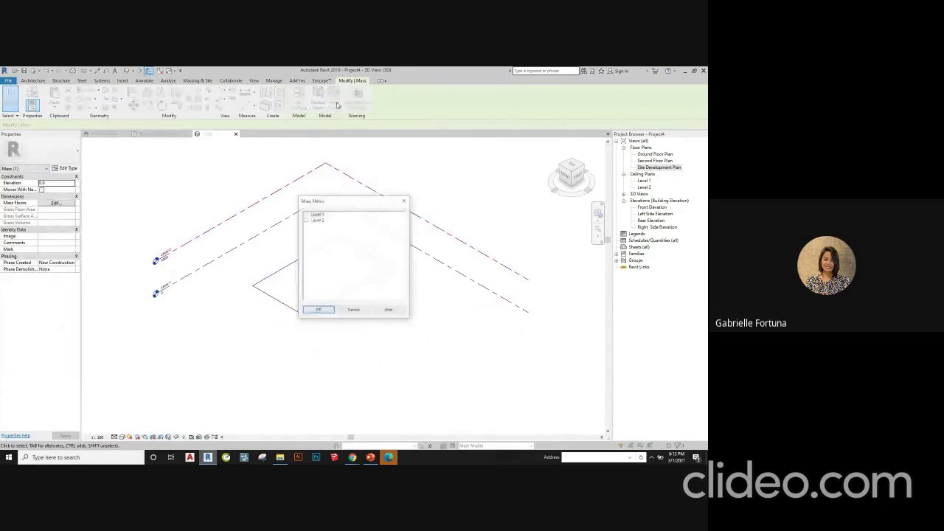
left_click(353, 310)
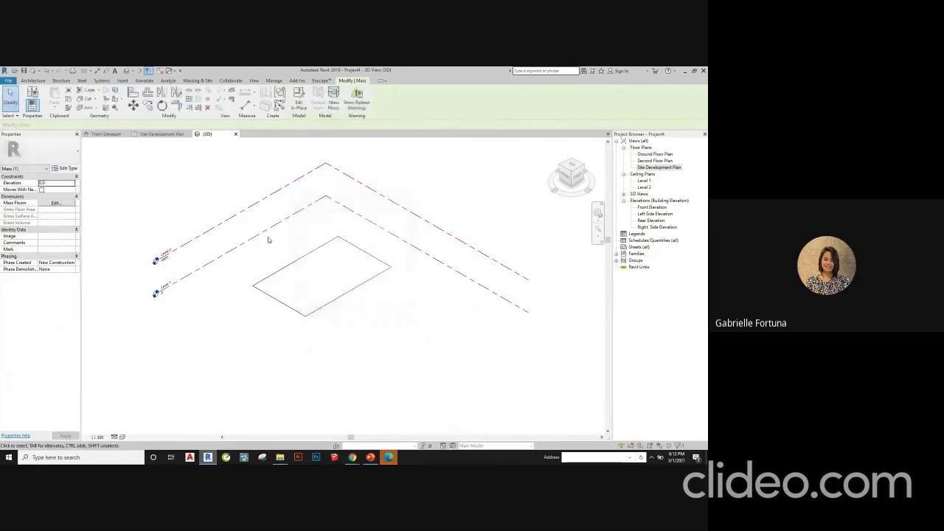
double_click(368, 301)
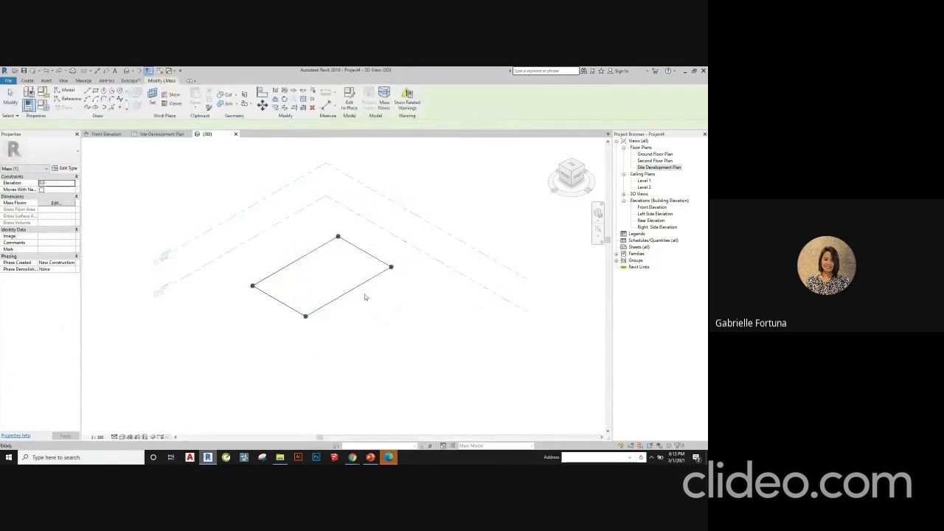
left_click(364, 297)
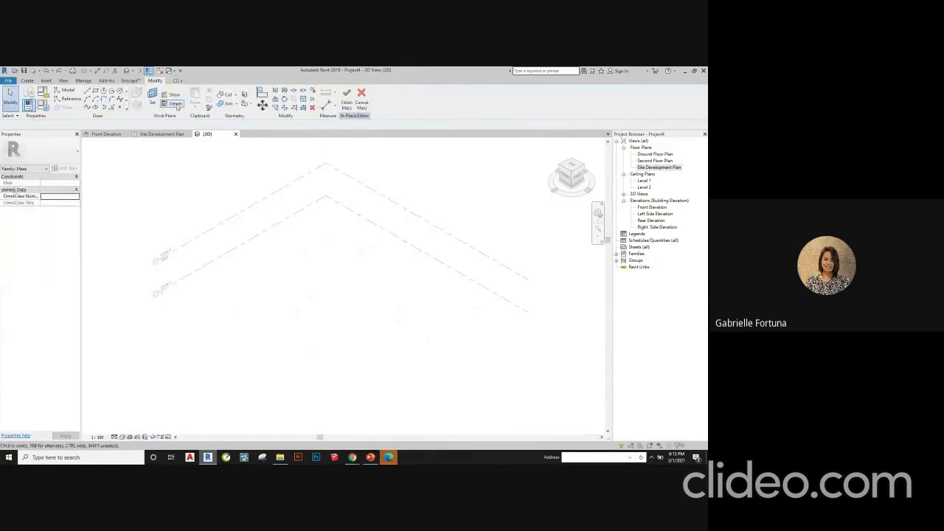
- Draw a smaller rectangle of model lines on Level 1 on the work plane
left_click(63, 91)
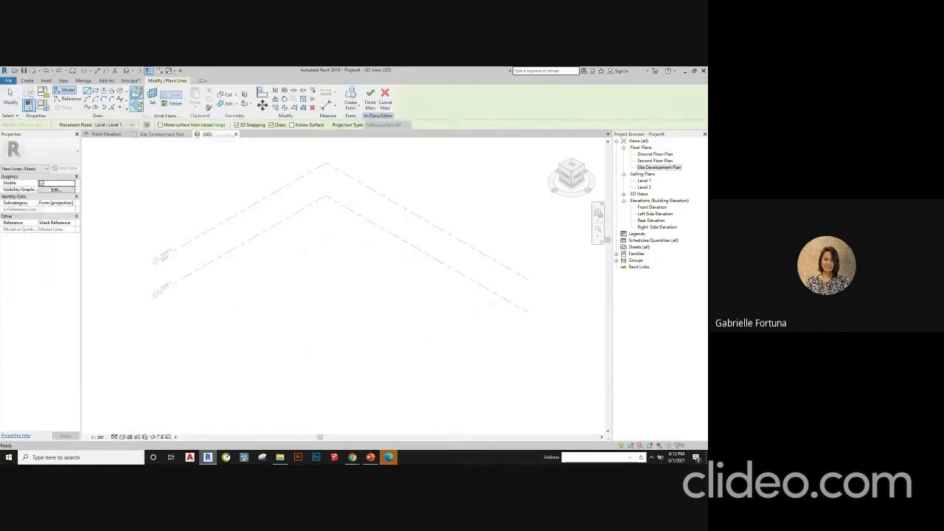
left_click(96, 92)
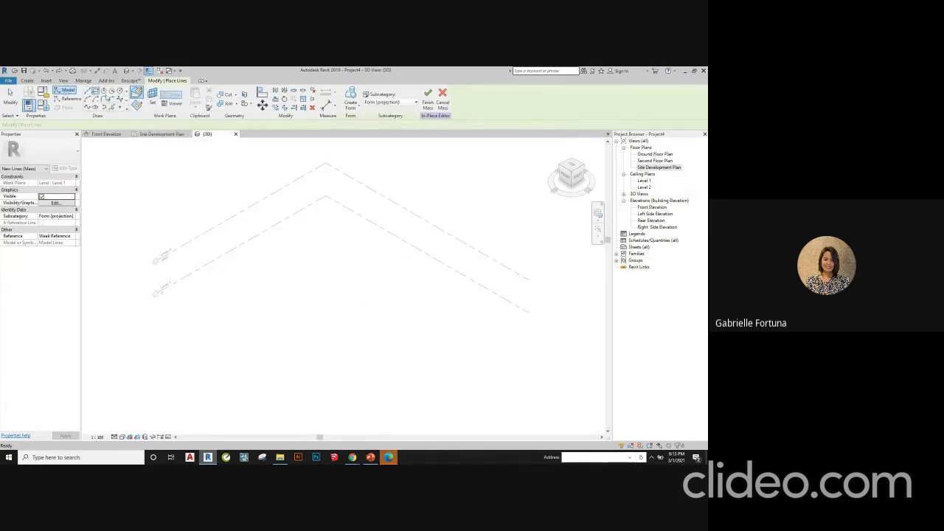
left_click(137, 105)
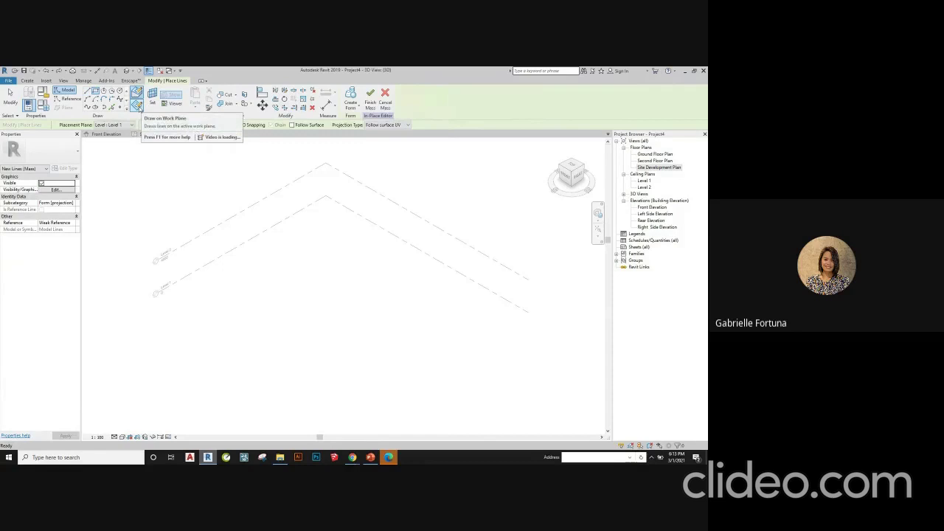
left_click(139, 107)
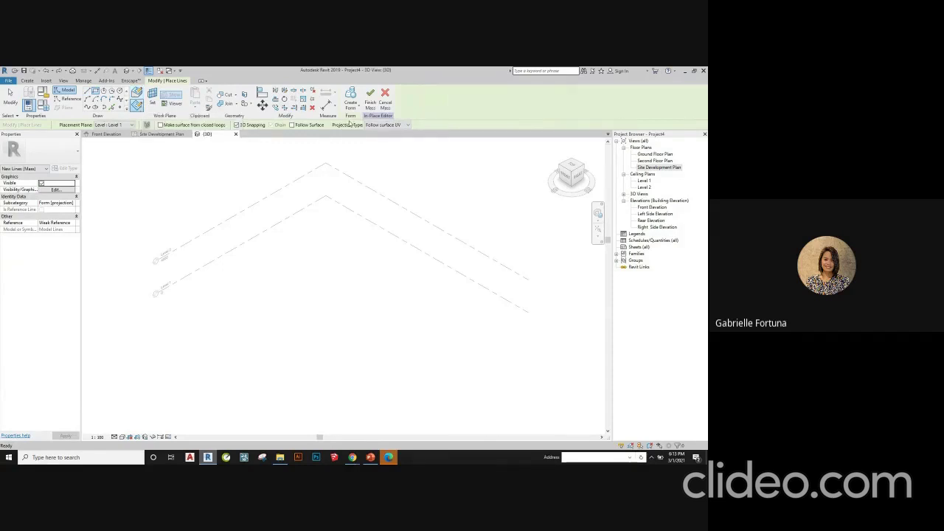
left_click(256, 287)
left_click(378, 262)
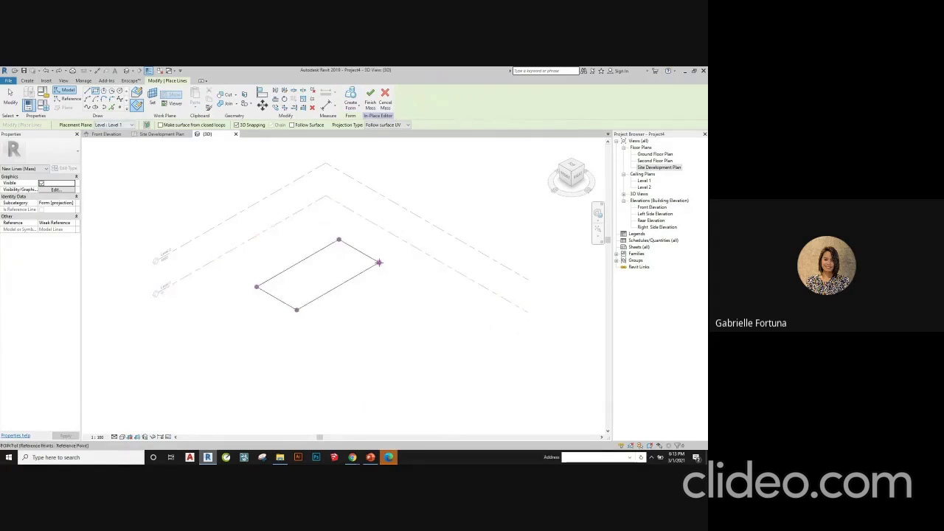
key("Escape")
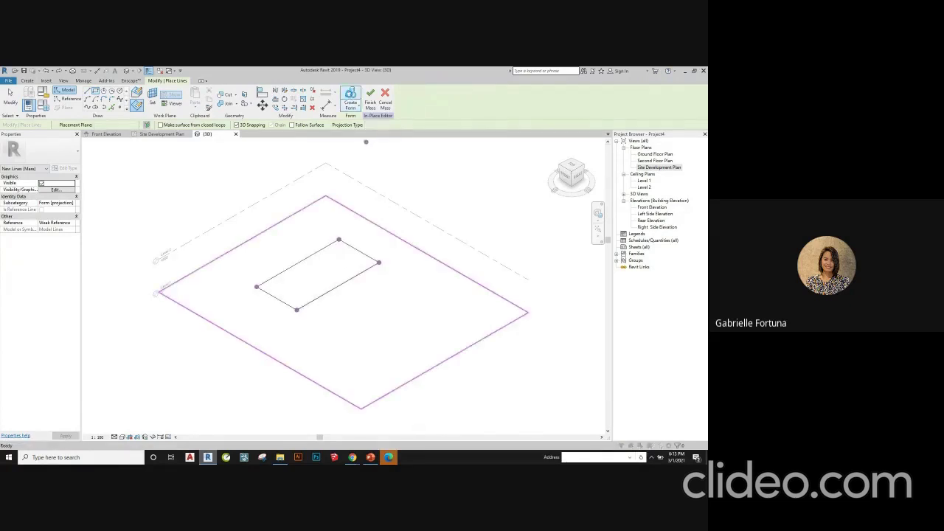
- Attempt Create Form on the unselected lines, then finish the in-place mass
left_click(351, 99)
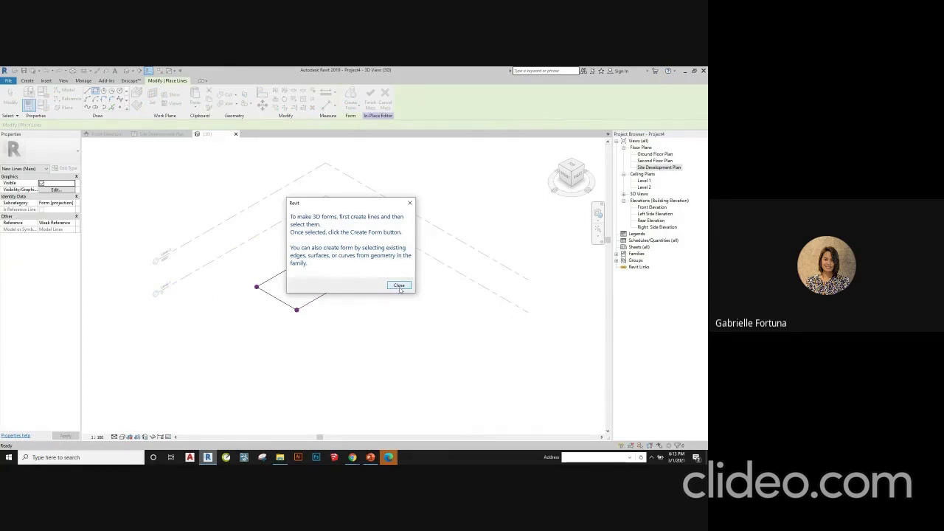
left_click(398, 285)
key("Escape")
key("Escape")
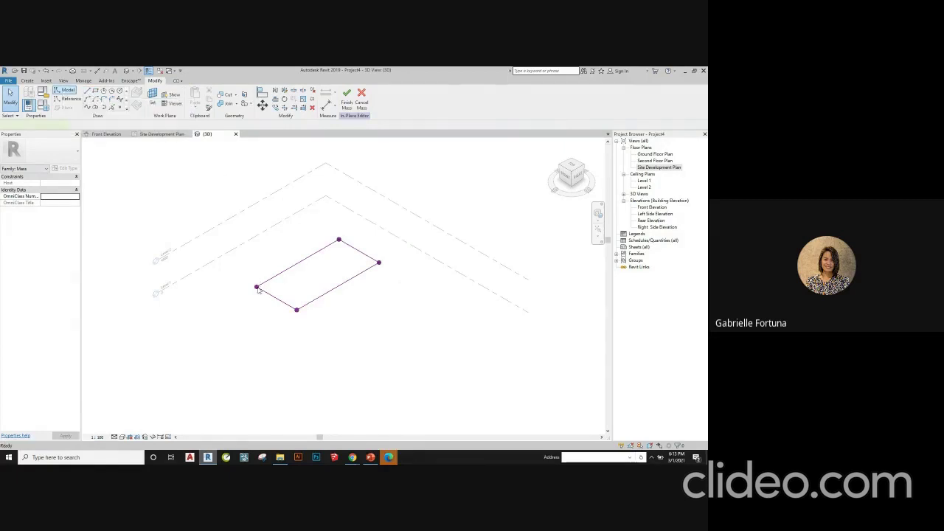
key("ctrl+z")
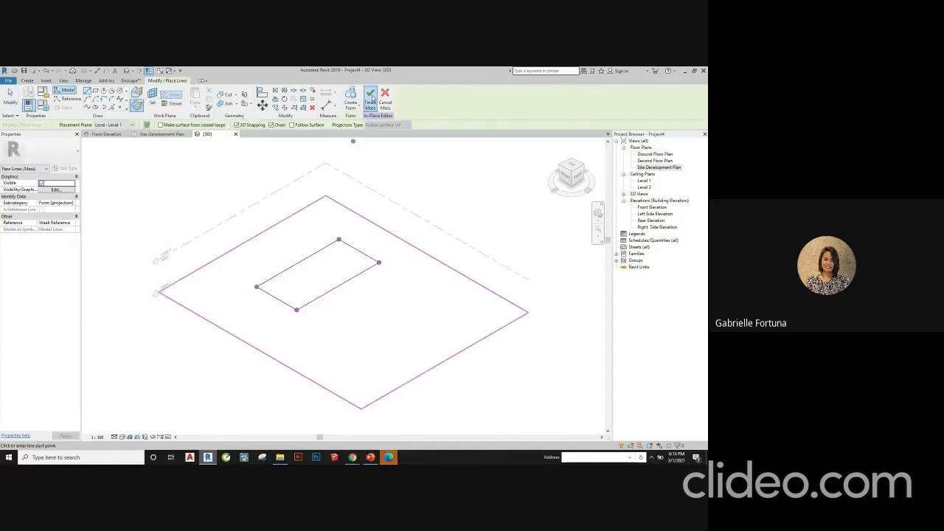
left_click(372, 97)
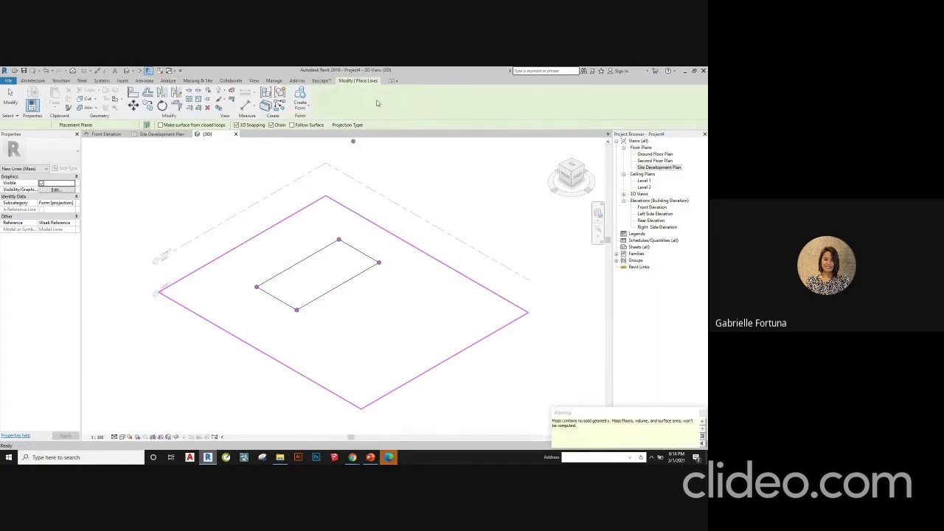
- Delete the empty rectangle mass from the 3D view
middle_click_drag(329, 334, 306, 323, "shift")
left_click(306, 323)
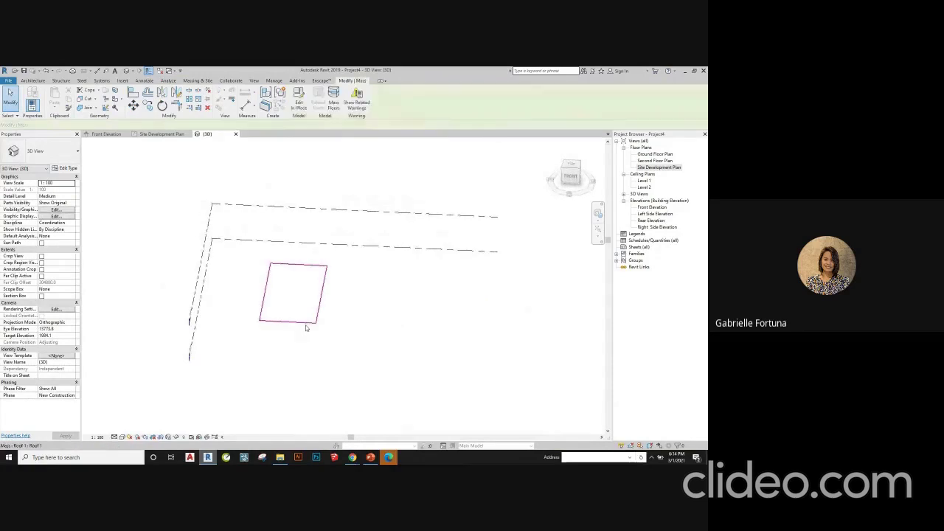
key("Delete")
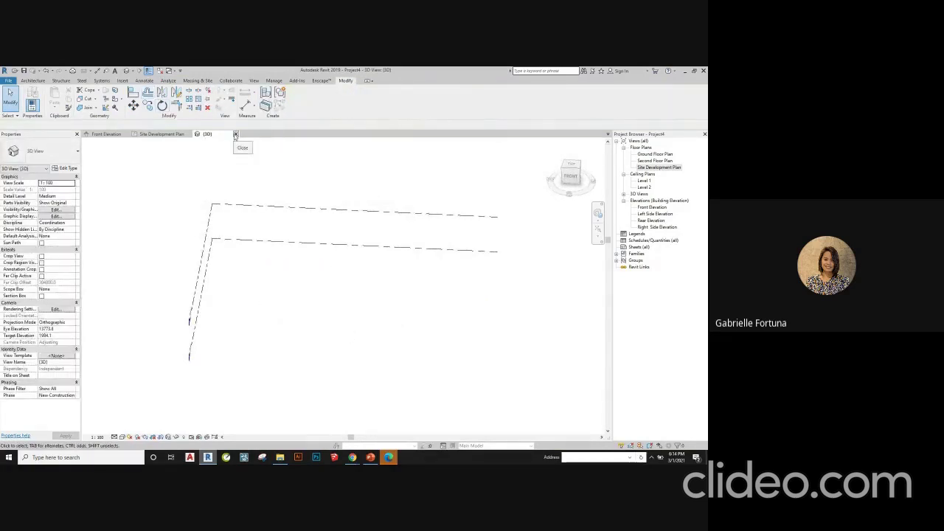
middle_click_drag(353, 313, 306, 309, "shift")
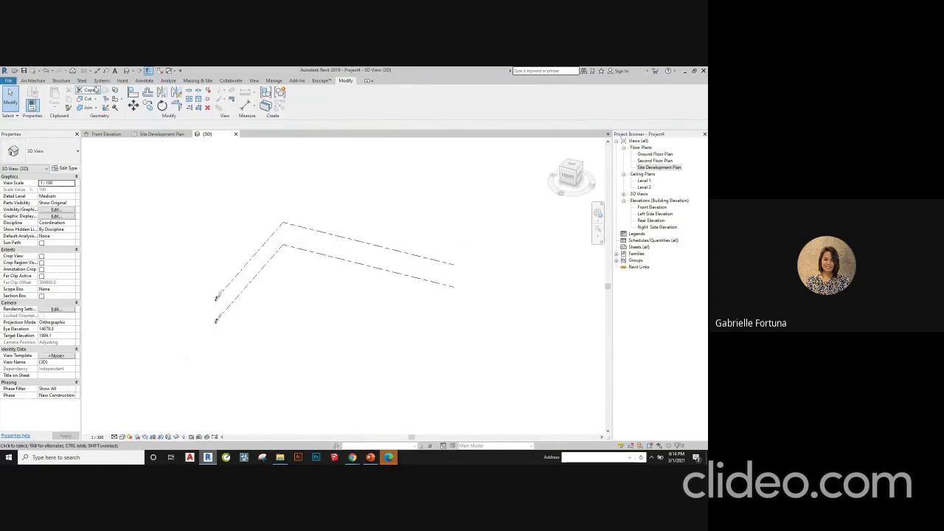
- Start a new in-place mass with the default name and draw a rectangle beside the building
left_click(198, 80)
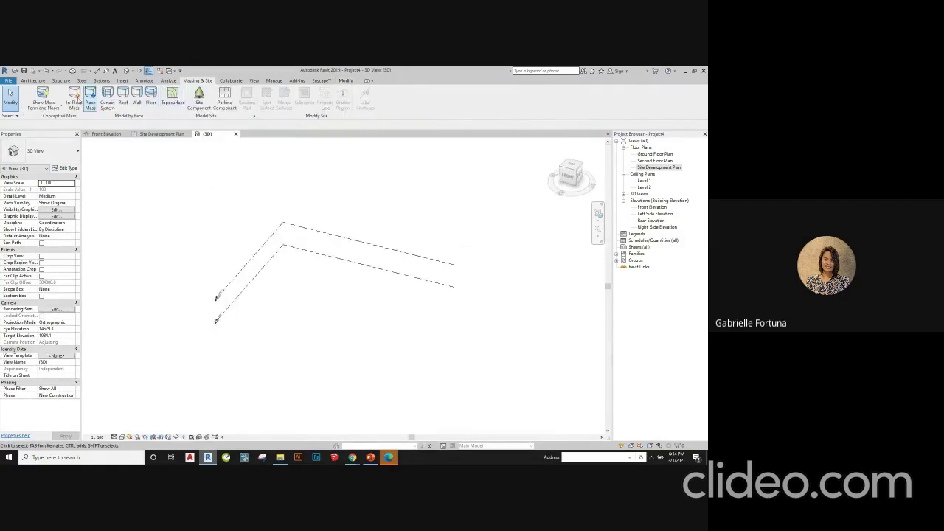
left_click(73, 105)
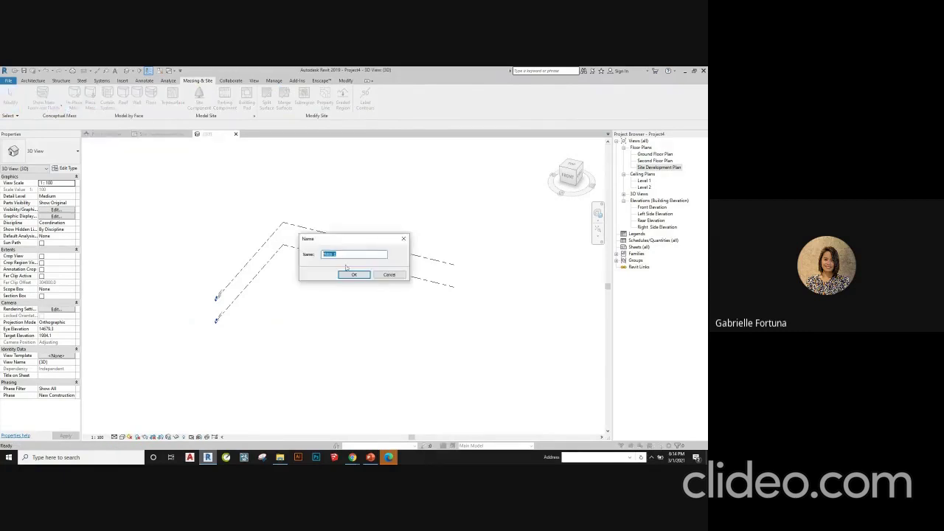
left_click(354, 275)
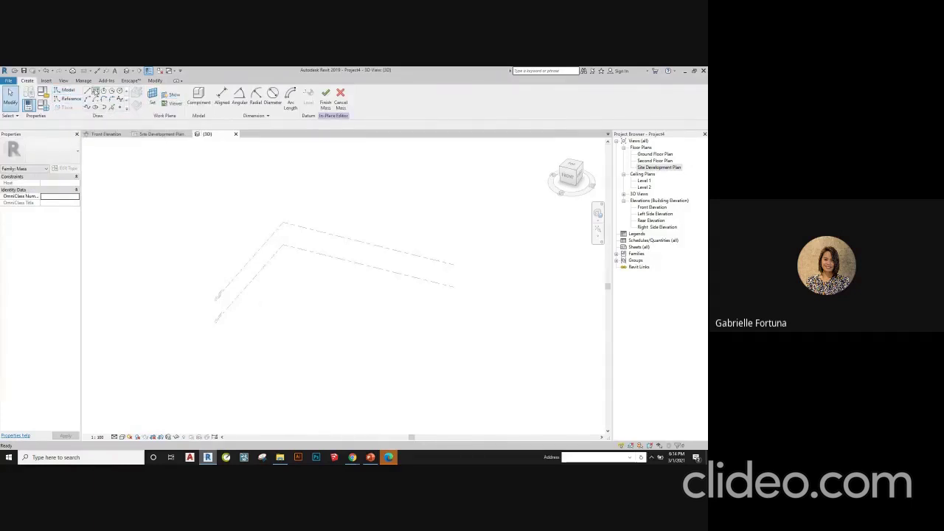
left_click(94, 94)
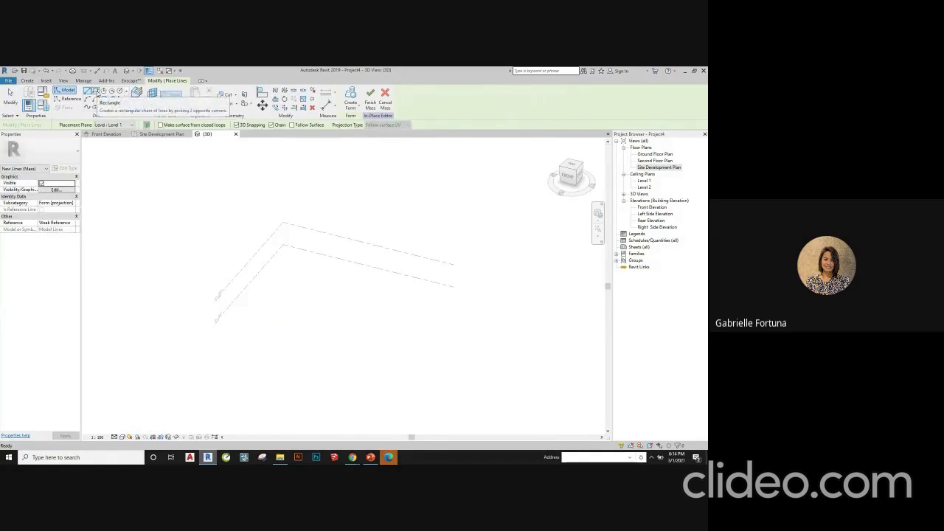
left_click(96, 90)
left_click(305, 269)
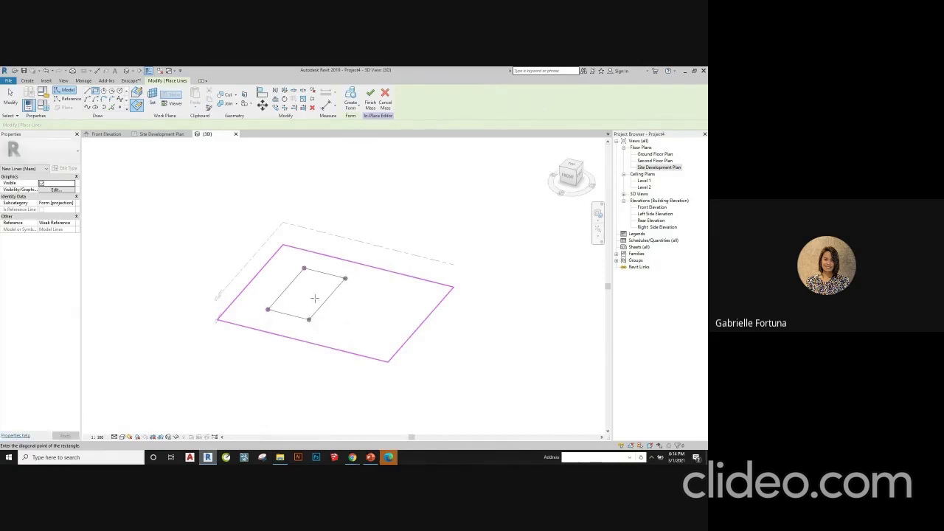
left_click(314, 298)
- Select the four rectangle lines and create a solid box form from them
left_click(352, 108)
left_click(362, 127)
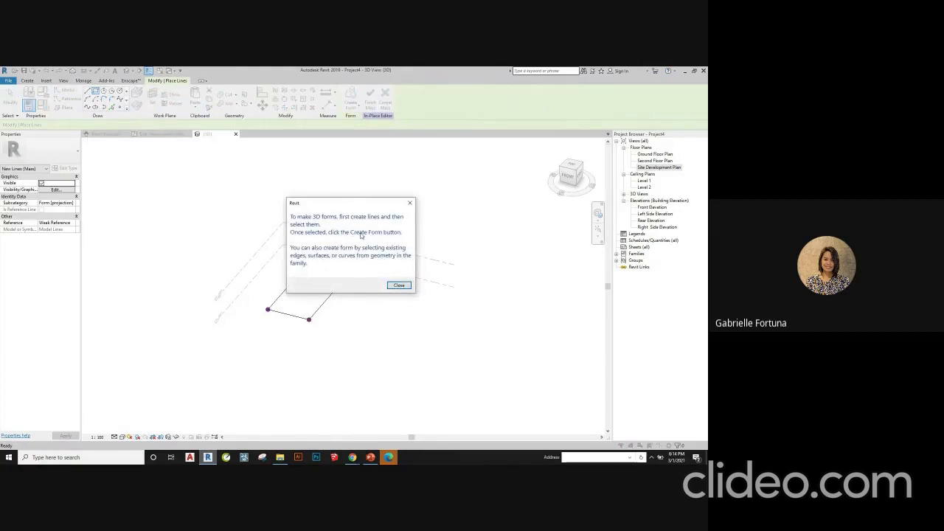
left_click(399, 284)
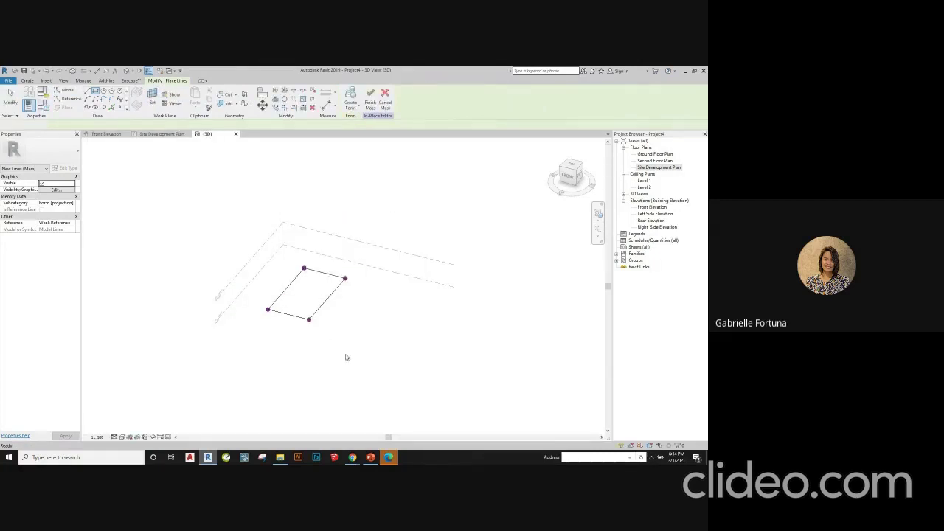
left_click_drag(249, 232, 361, 345)
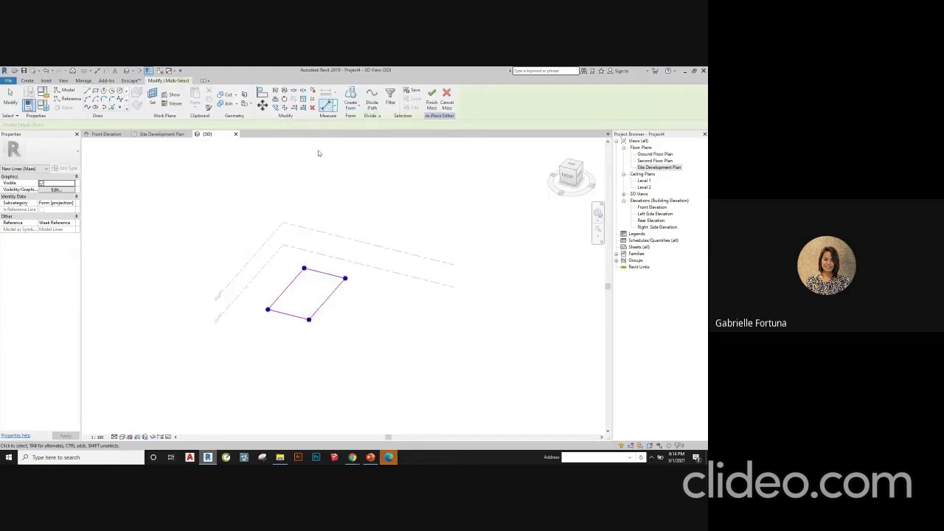
left_click(349, 99)
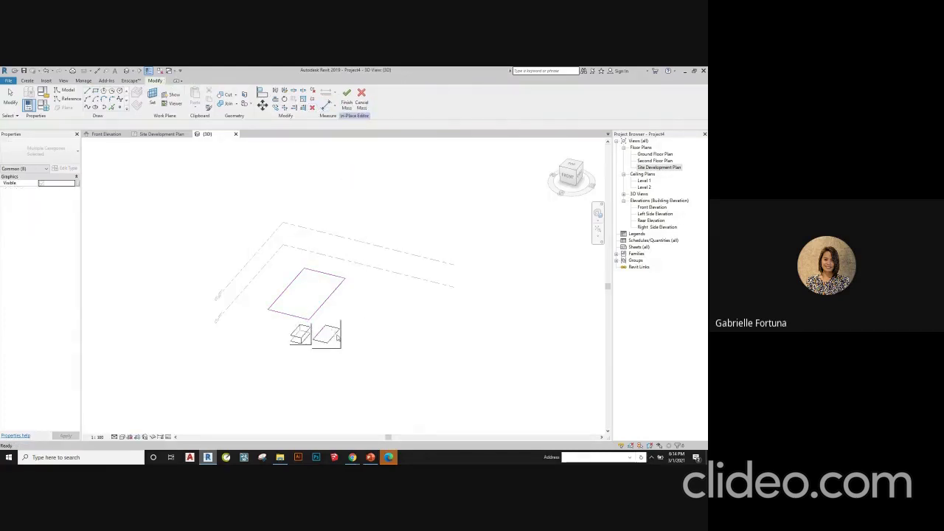
left_click(301, 337)
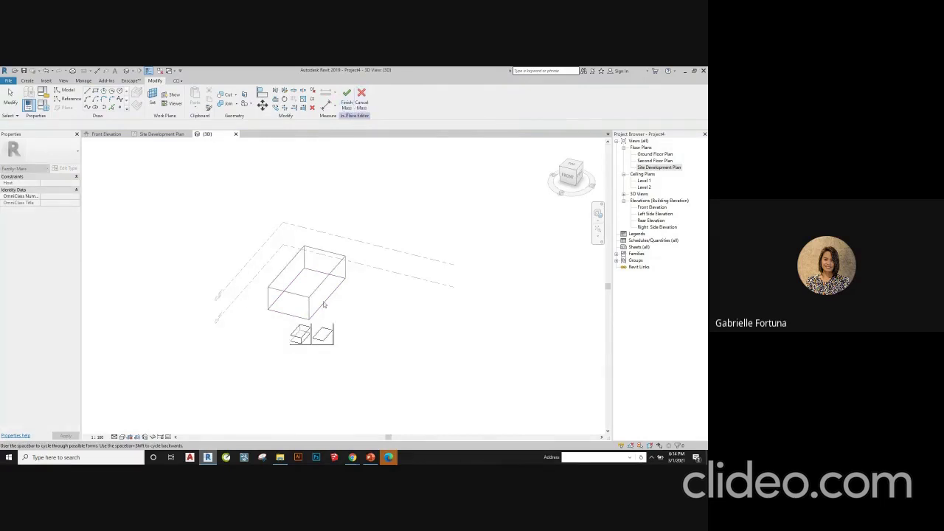
left_click(326, 341)
left_click(301, 335)
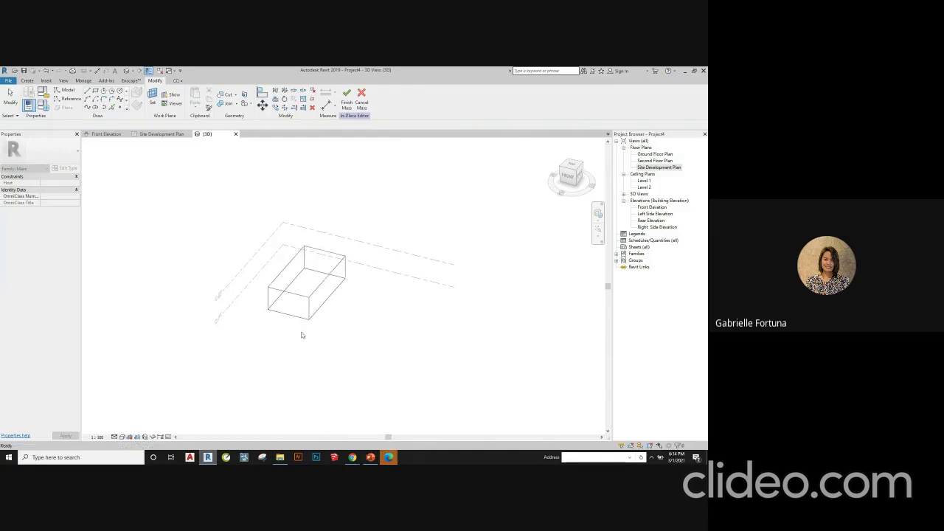
- Drag the box's top face upward to make it taller, then clear the selection
left_click(301, 267)
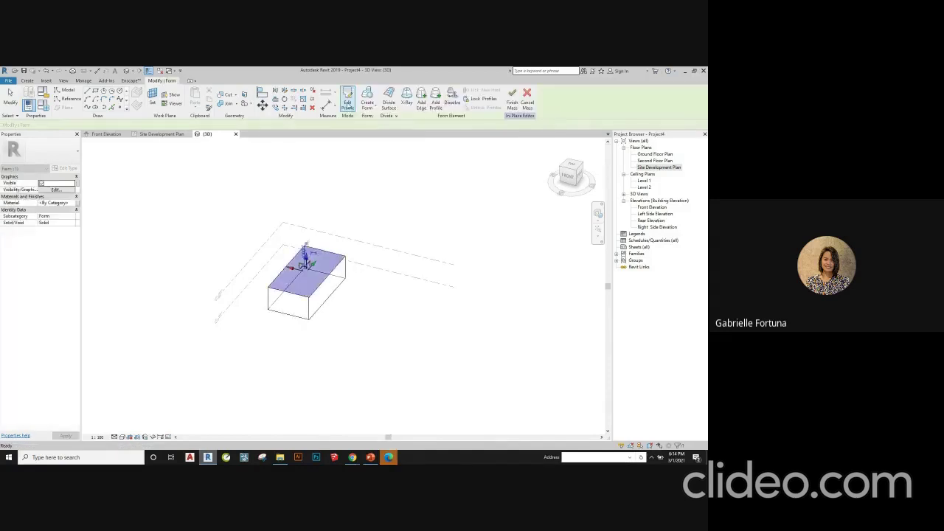
left_click_drag(305, 256, 305, 236)
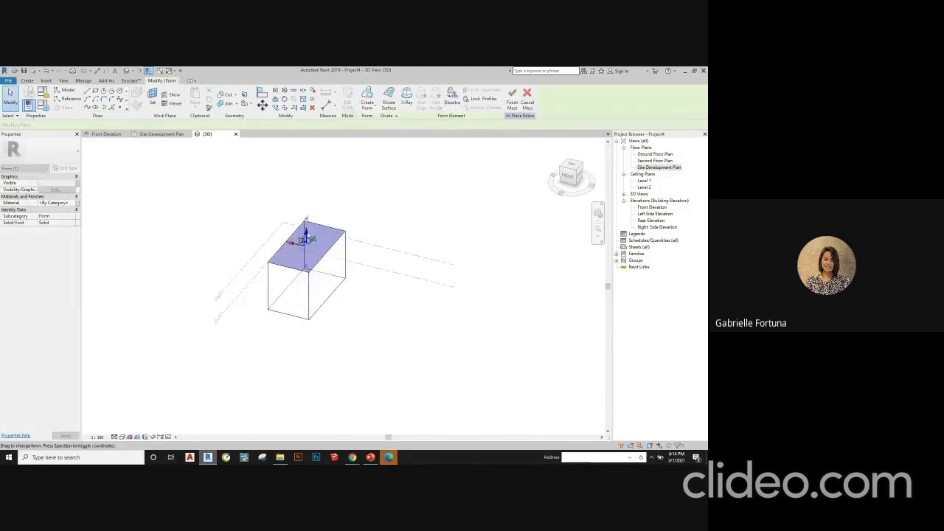
left_click(367, 108)
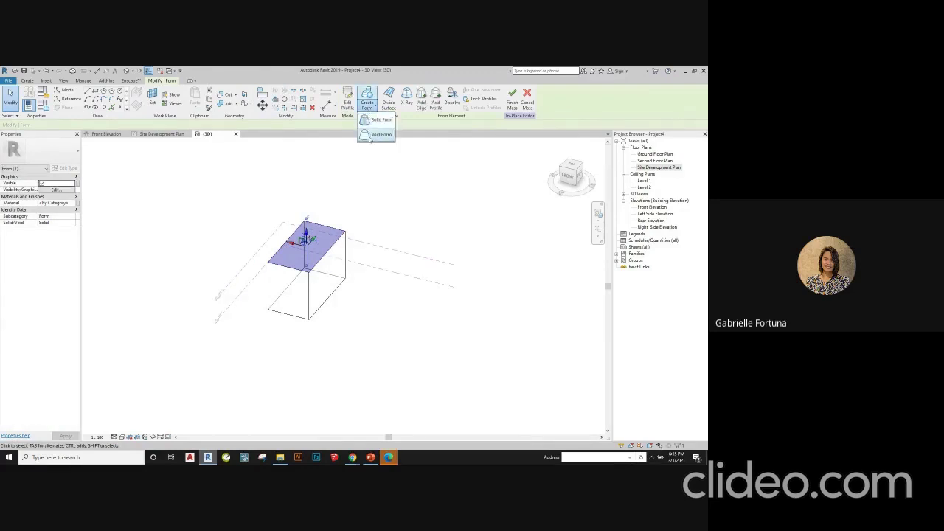
left_click(373, 121)
left_click(343, 328)
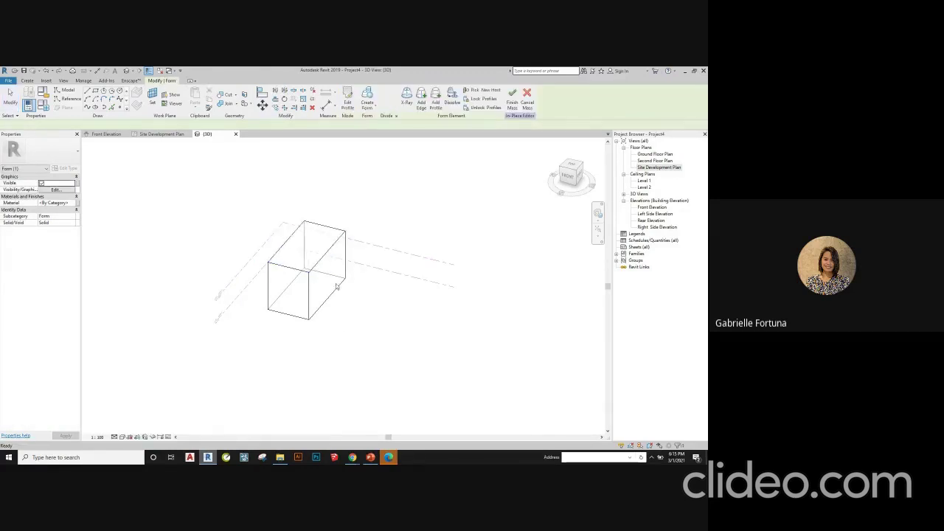
left_click(332, 305)
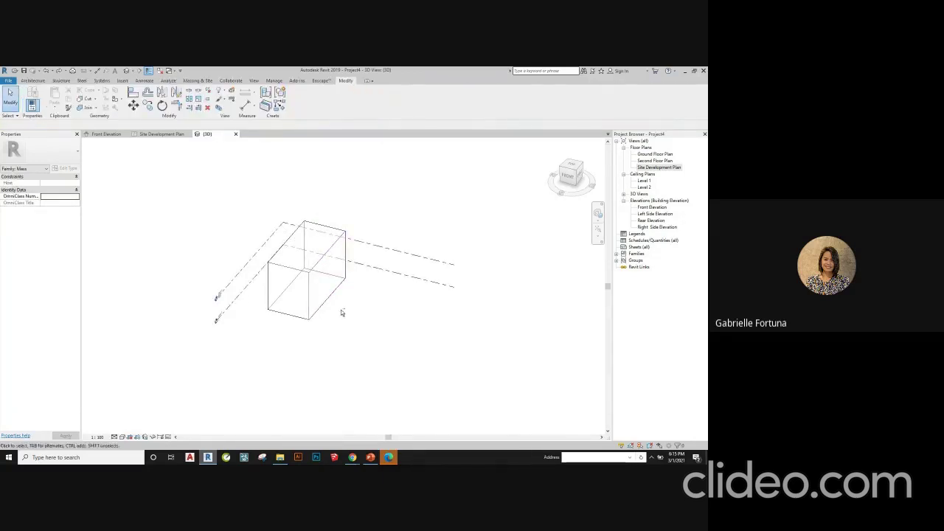
mouse_move(342, 309)
middle_mouse_down("shift")
mouse_move(312, 280)
mouse_move(327, 254)
mouse_move(386, 244)
mouse_move(396, 280)
mouse_move(347, 297)
middle_mouse_up("shift")
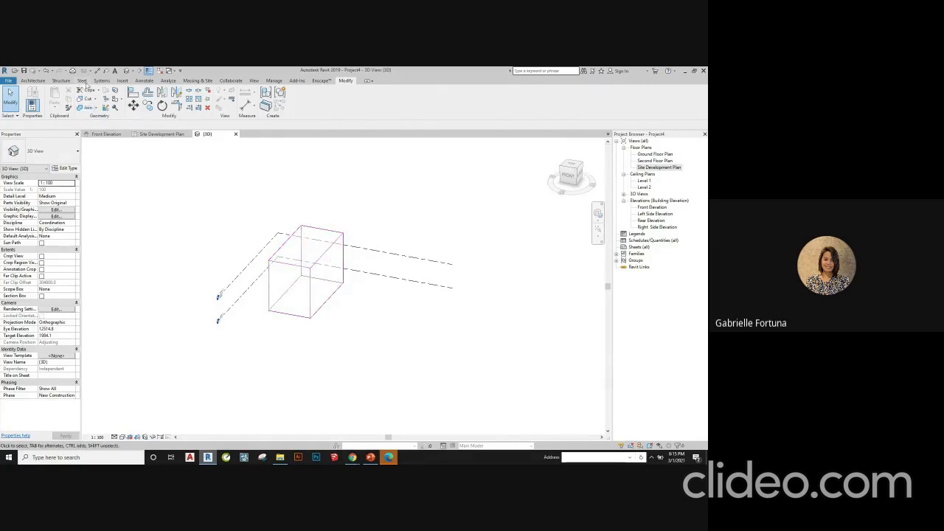
- Start another in-place mass, accepting its default name
left_click(194, 80)
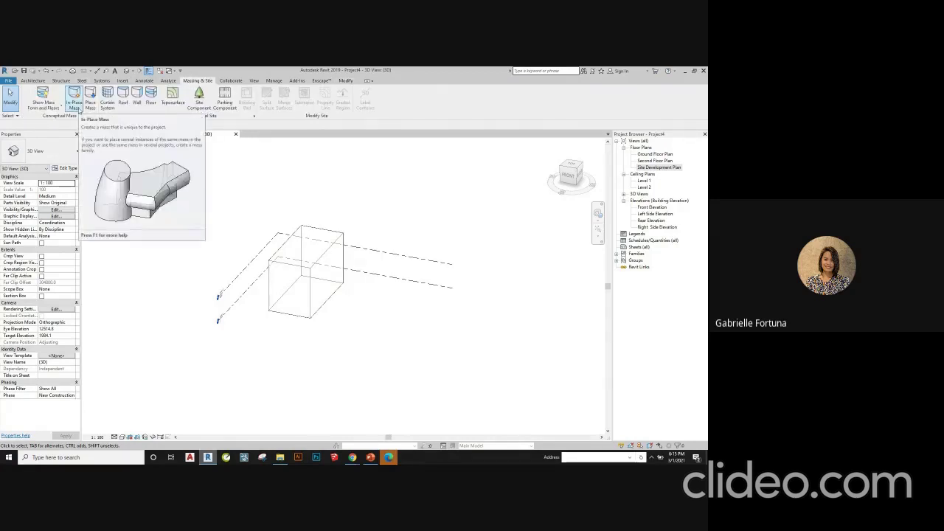
left_click(74, 103)
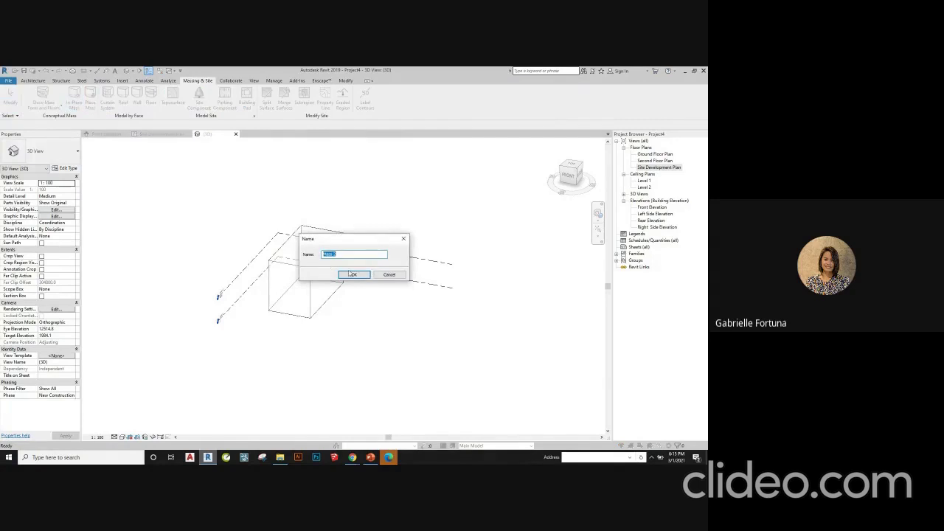
left_click(356, 275)
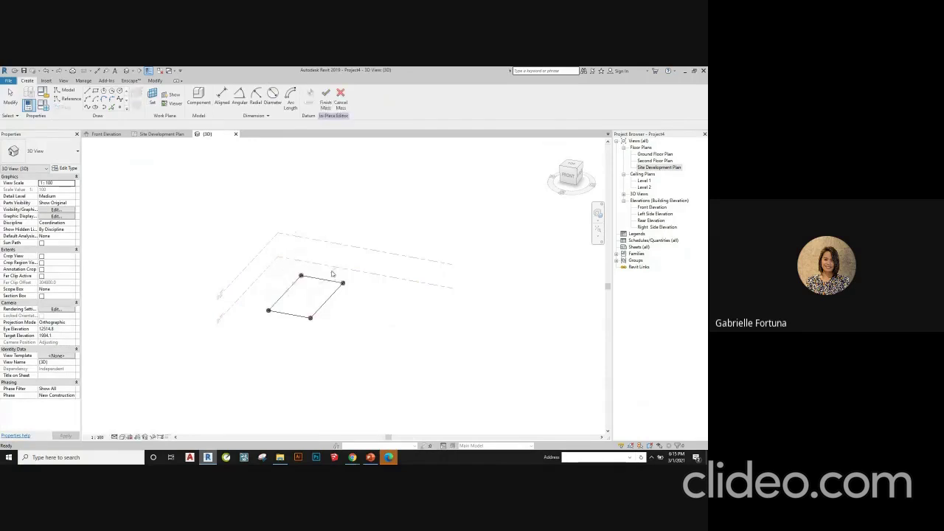
key("Escape")
- Turn the rectangle lines into a solid box and raise its top face higher
left_click_drag(225, 231, 388, 364)
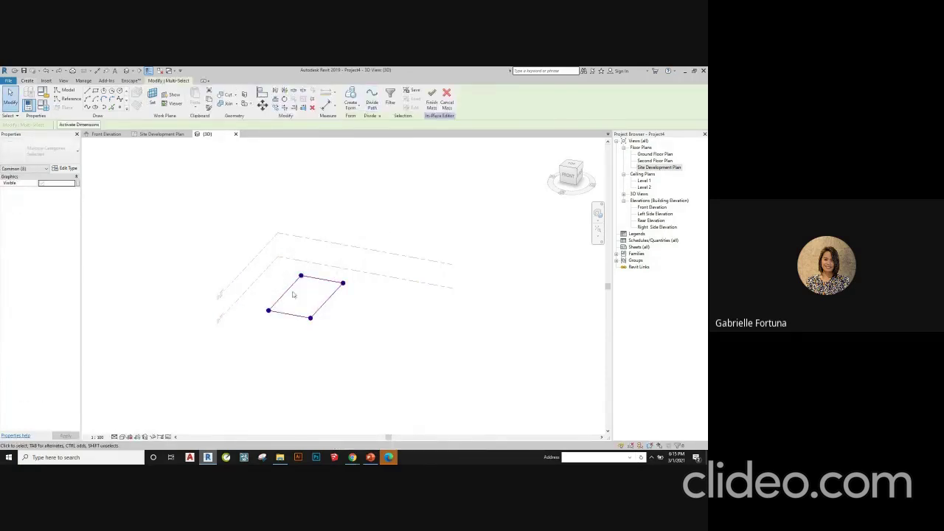
left_click(350, 107)
left_click(354, 121)
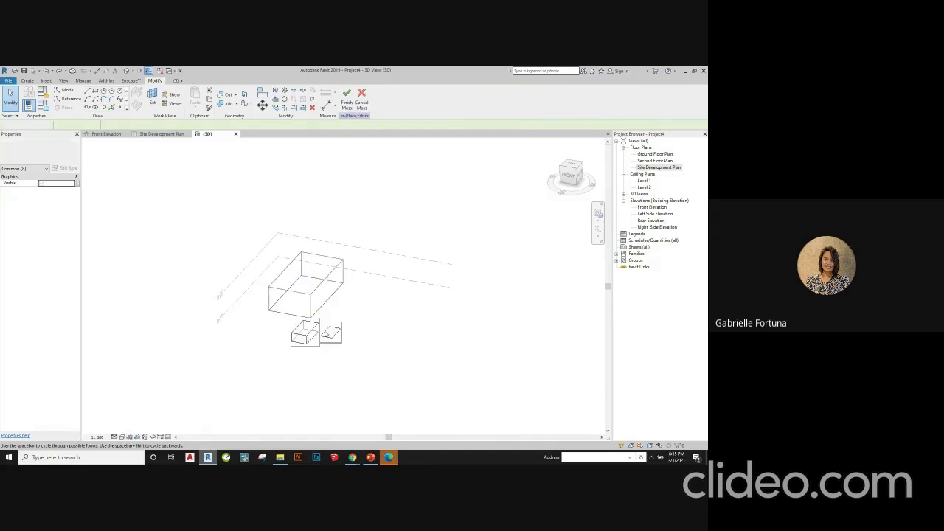
left_click(302, 336)
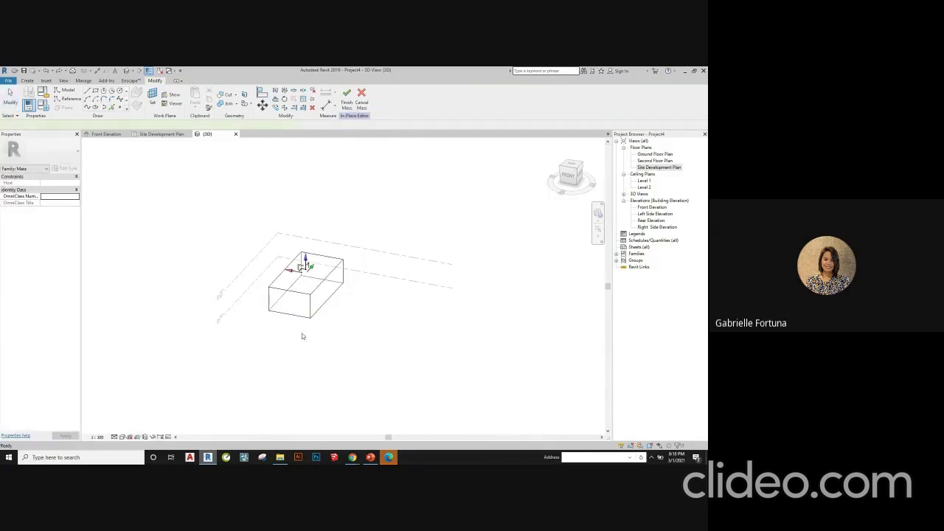
left_click(305, 264)
left_click_drag(306, 263, 305, 238)
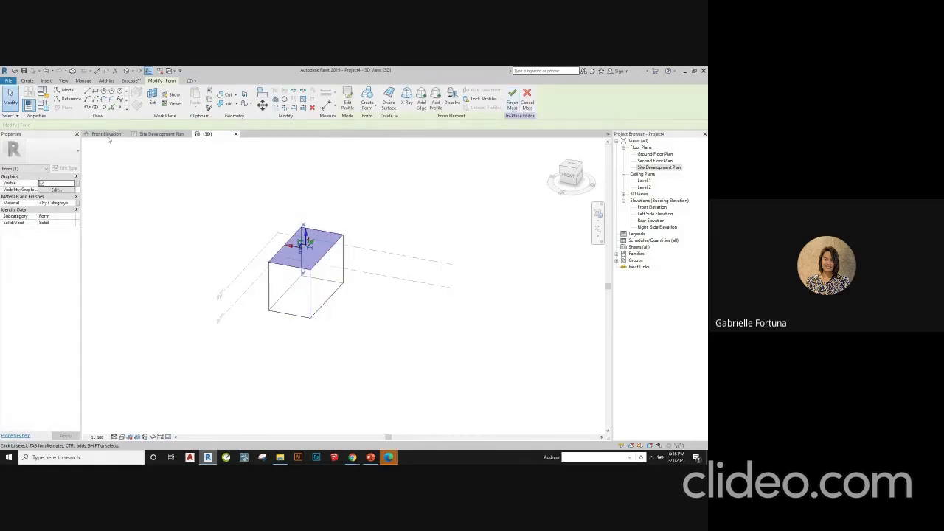
- Set up line drawing on the work plane with 3D Snapping turned on
left_click(68, 99)
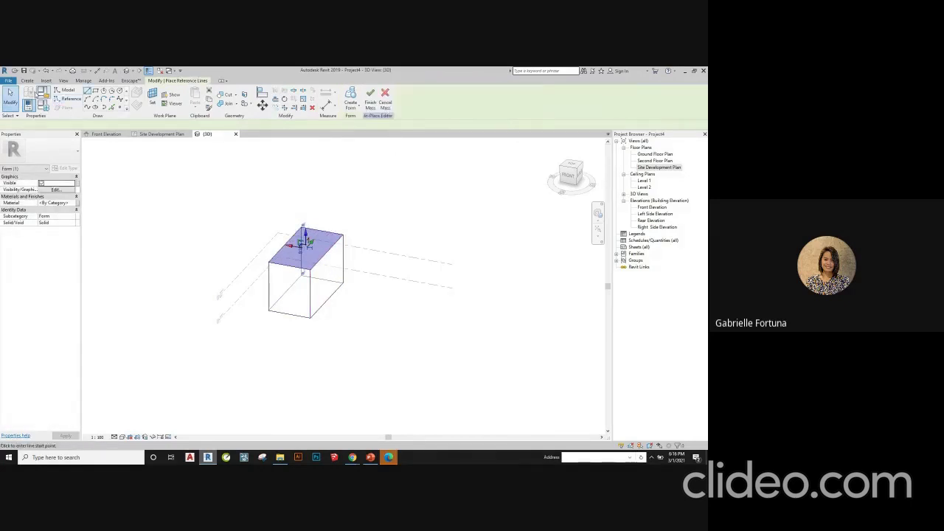
scroll(286, 279, "up", 2)
scroll(287, 279, "up", 1)
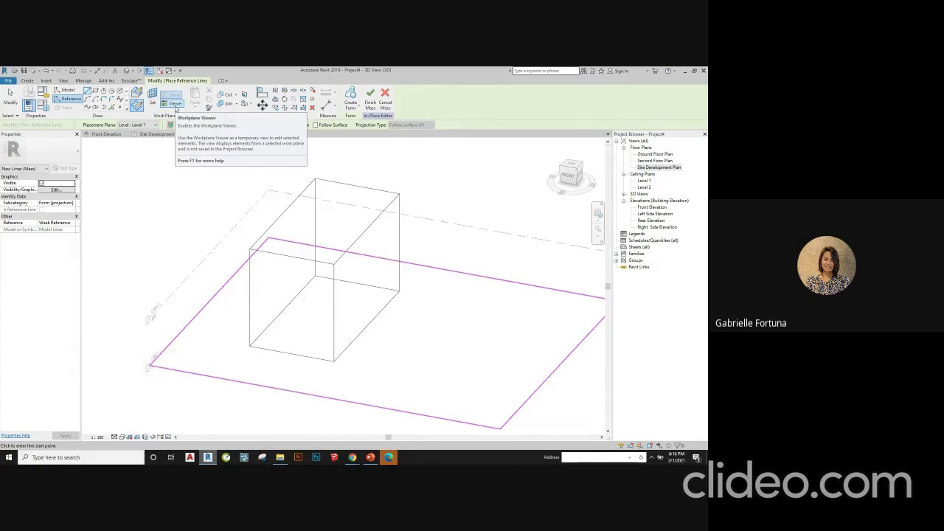
key("Escape")
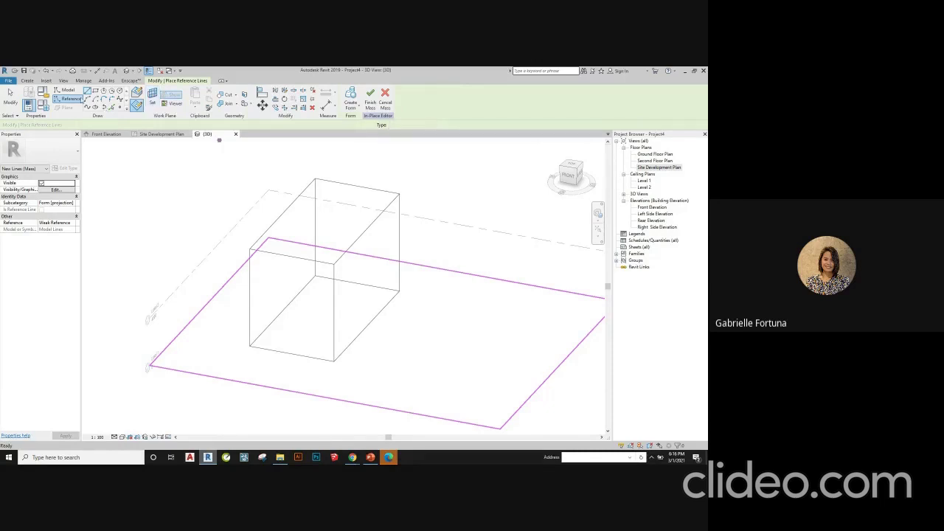
left_click(137, 105)
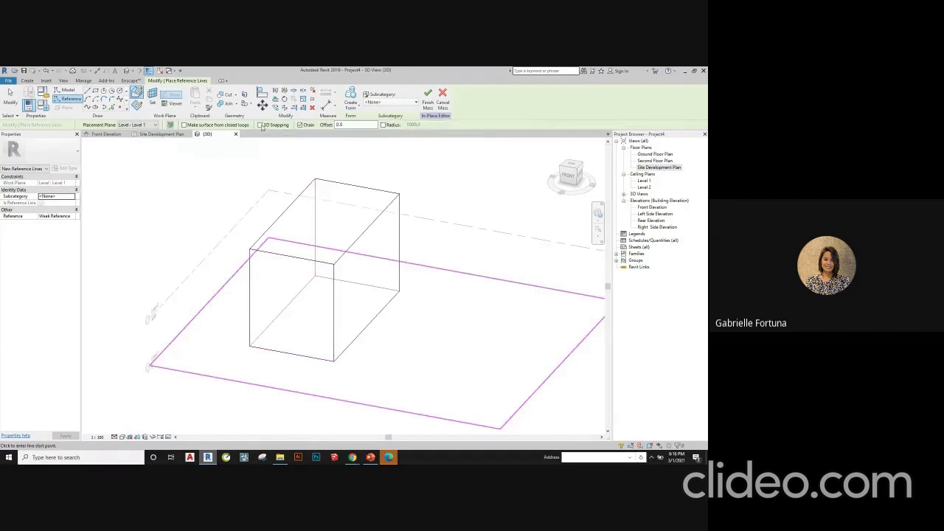
left_click(63, 89)
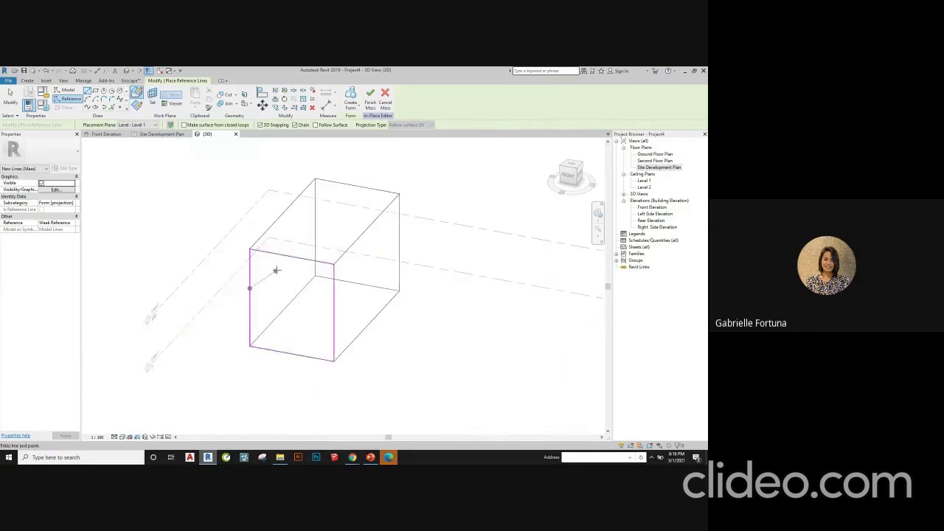
- Draw a chained zigzag of lines through points on the box's front and top edges
left_click(249, 287)
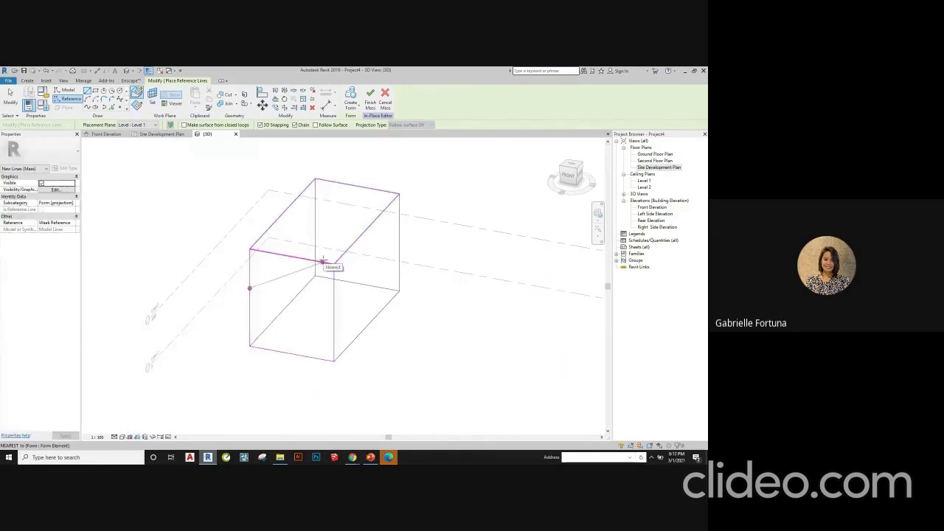
left_click(322, 262)
left_click(333, 312)
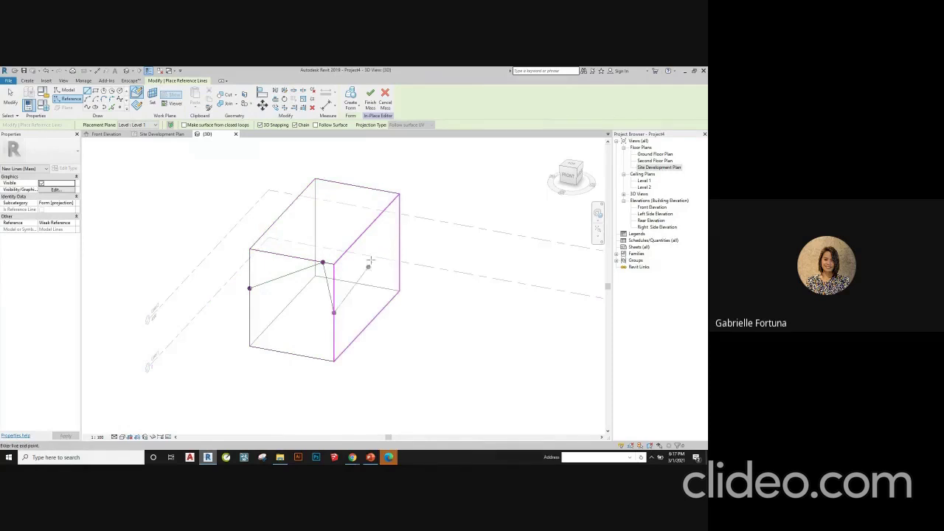
left_click(398, 213)
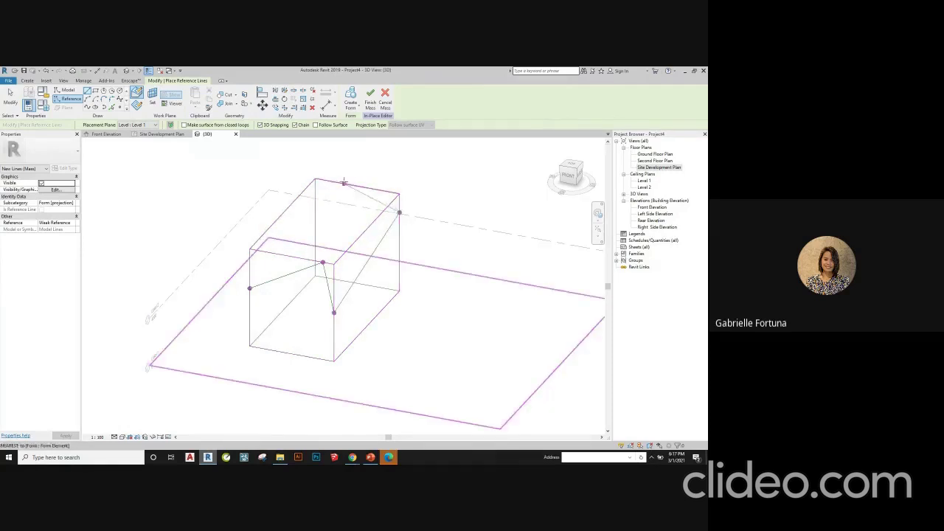
left_click(340, 181)
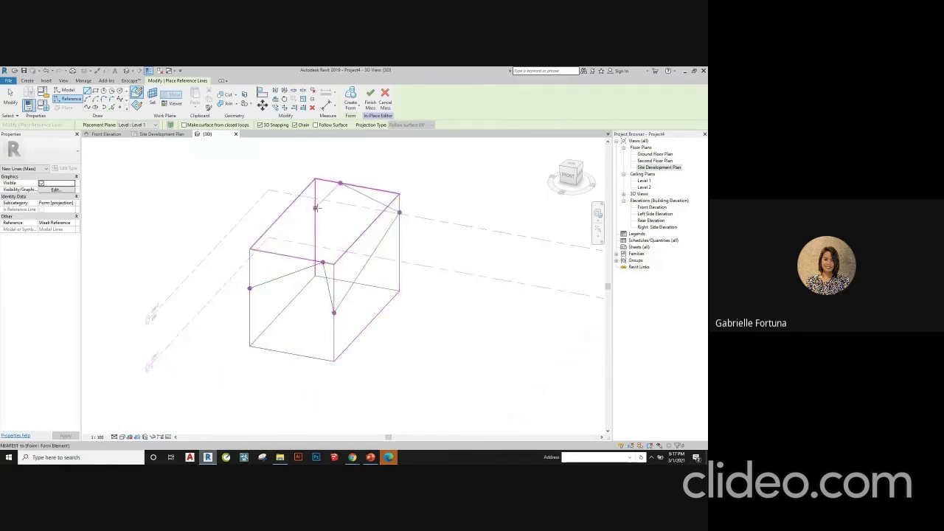
left_click(315, 195)
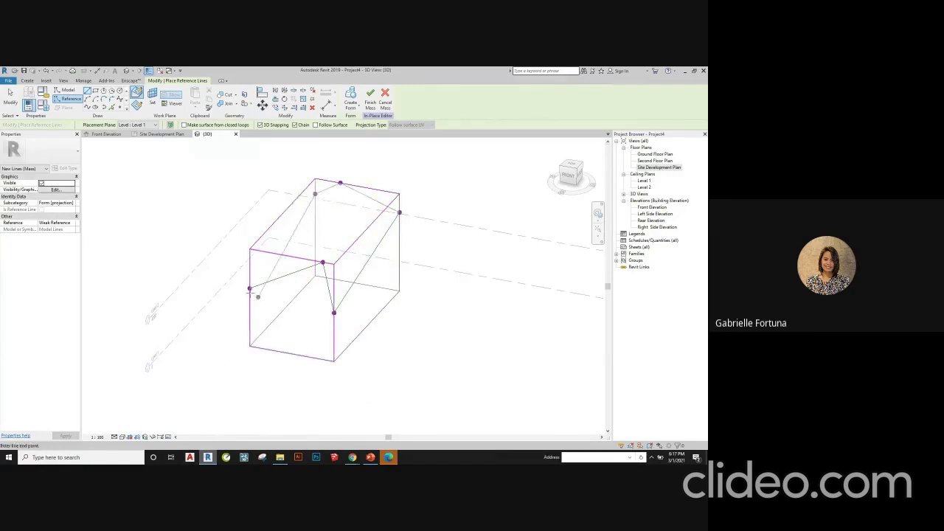
- Add two more lines meeting at the front-top point, then select the box solid
left_click(250, 287)
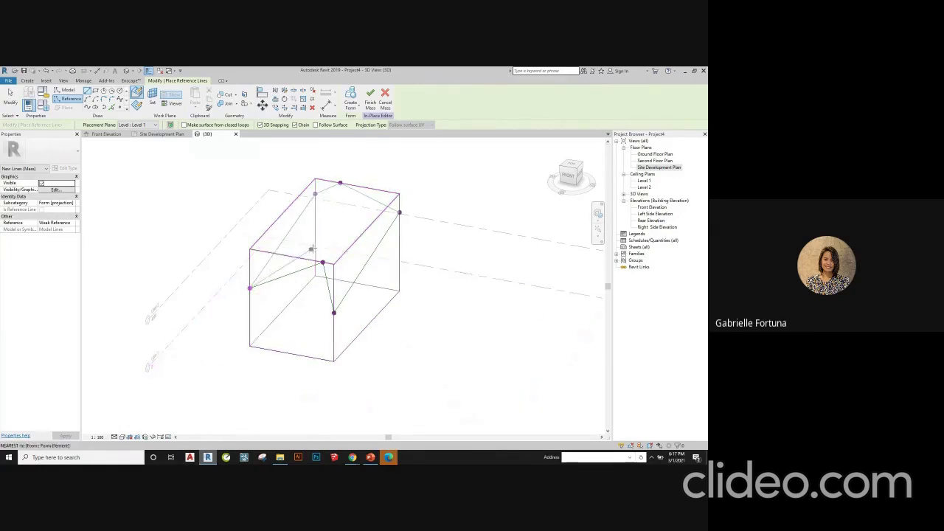
left_click(322, 263)
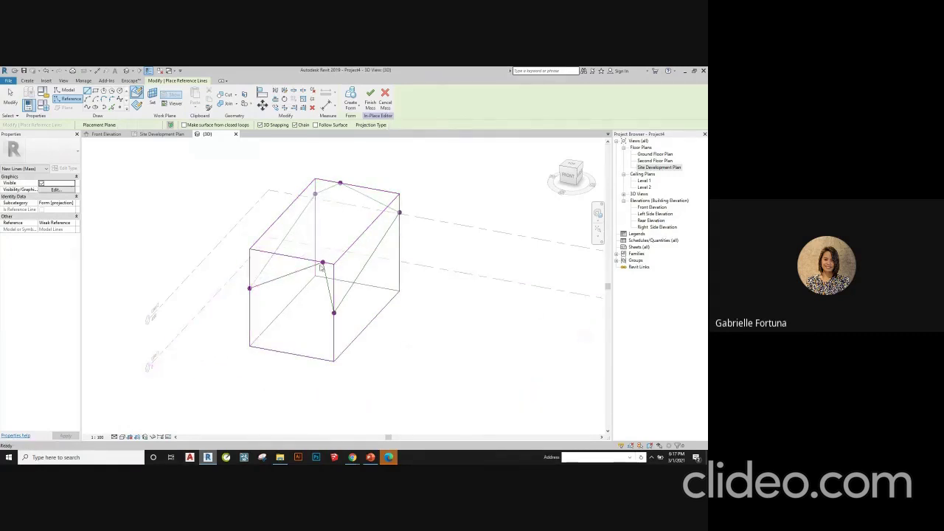
key("Escape")
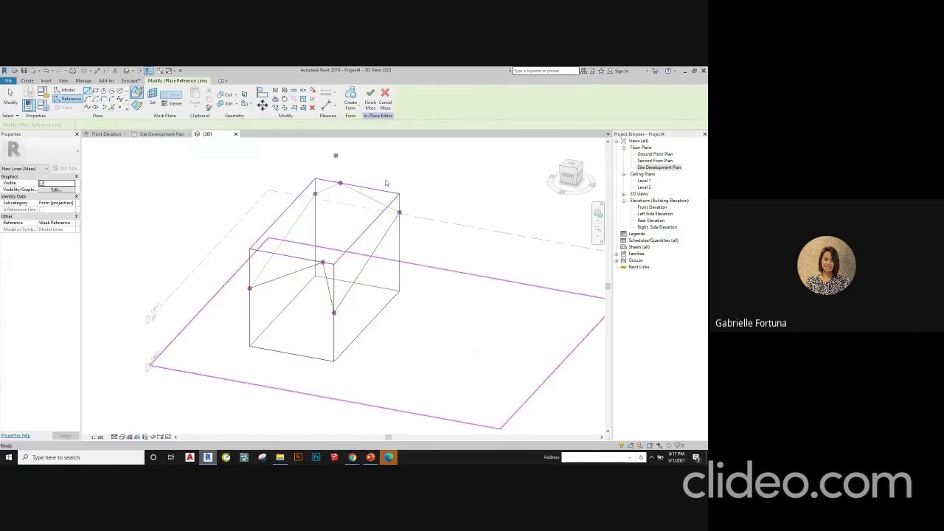
left_click(340, 183)
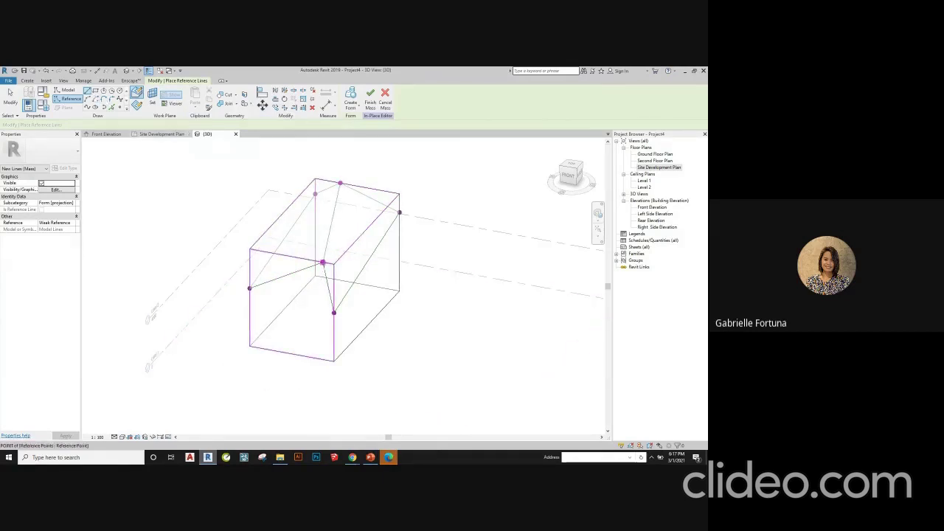
left_click(322, 262)
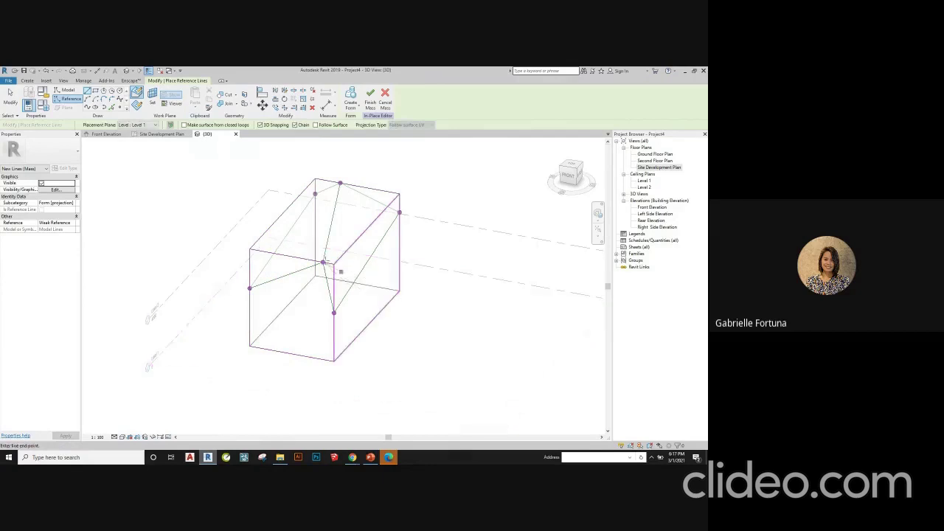
key("Escape")
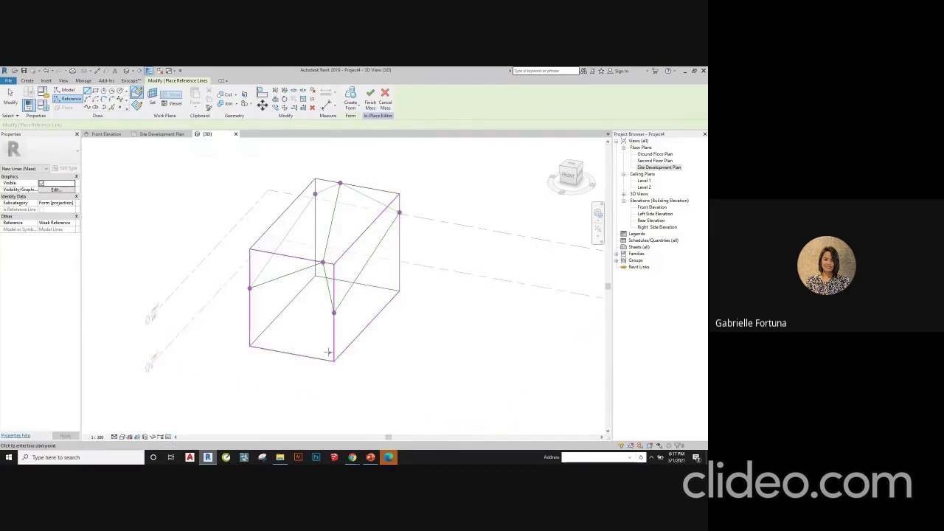
key("Escape")
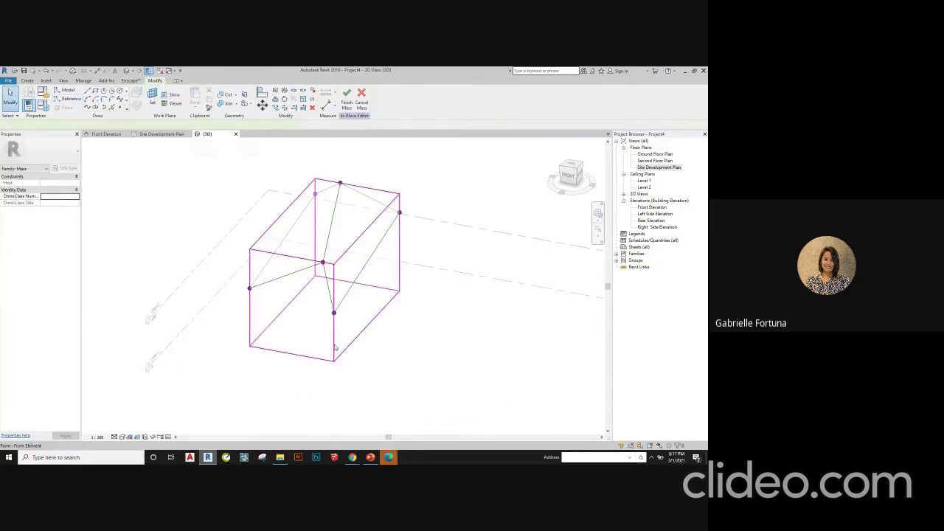
left_click(334, 347)
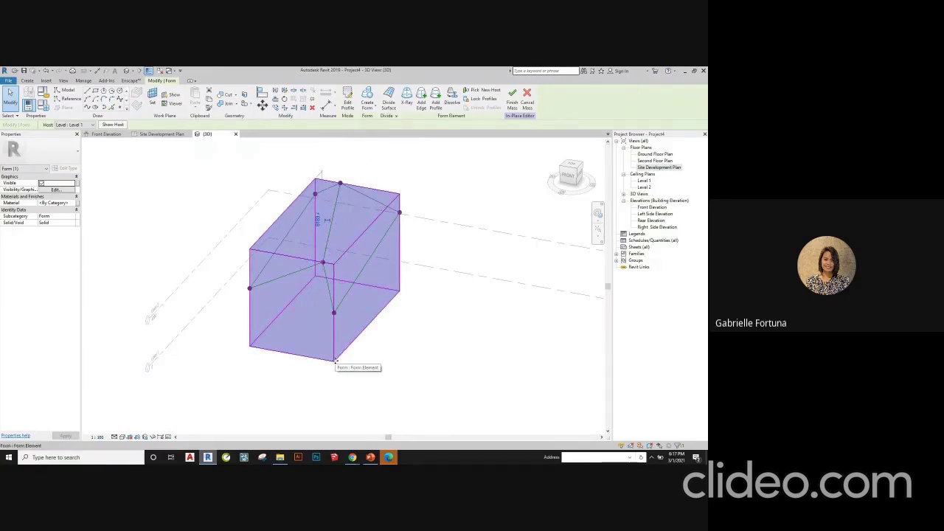
- Delete the box solid, then turn the selected line chain plus one line into a surface form
key("Delete")
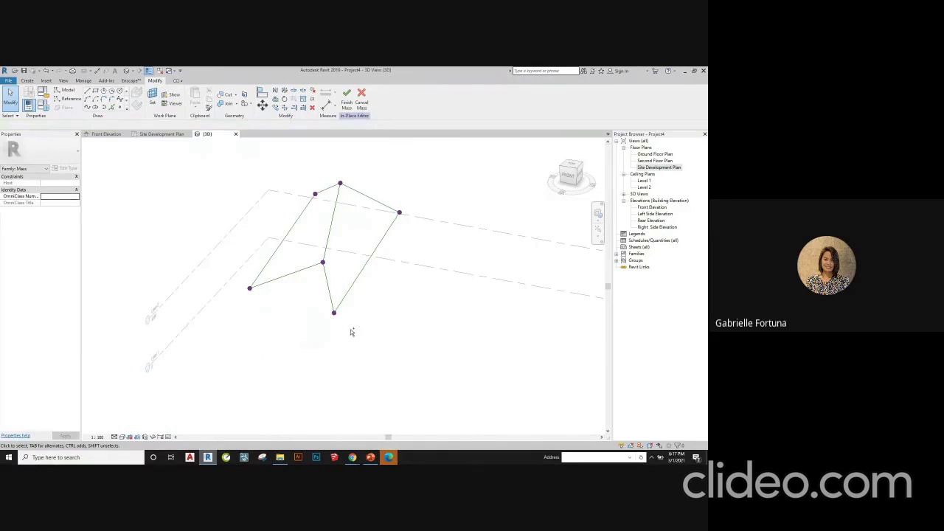
middle_click_drag(351, 332, 375, 291, "shift")
key("Tab")
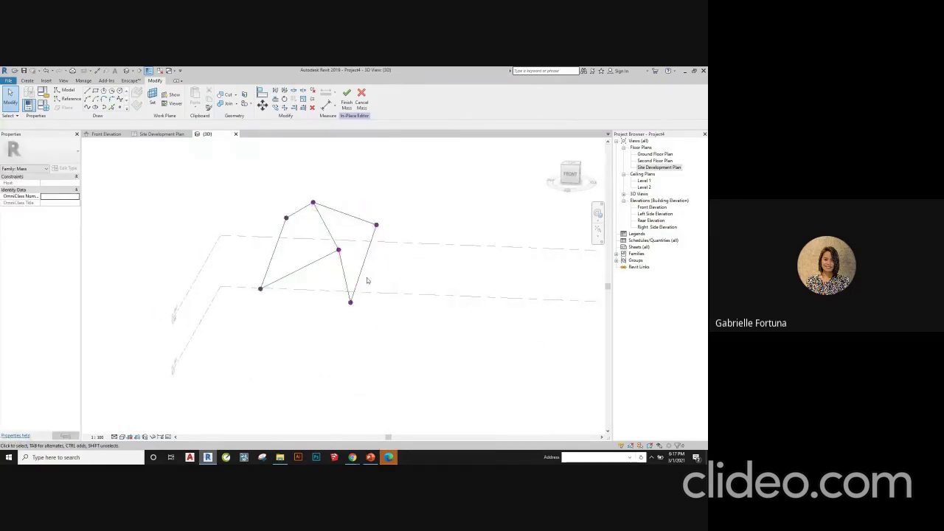
key("Tab")
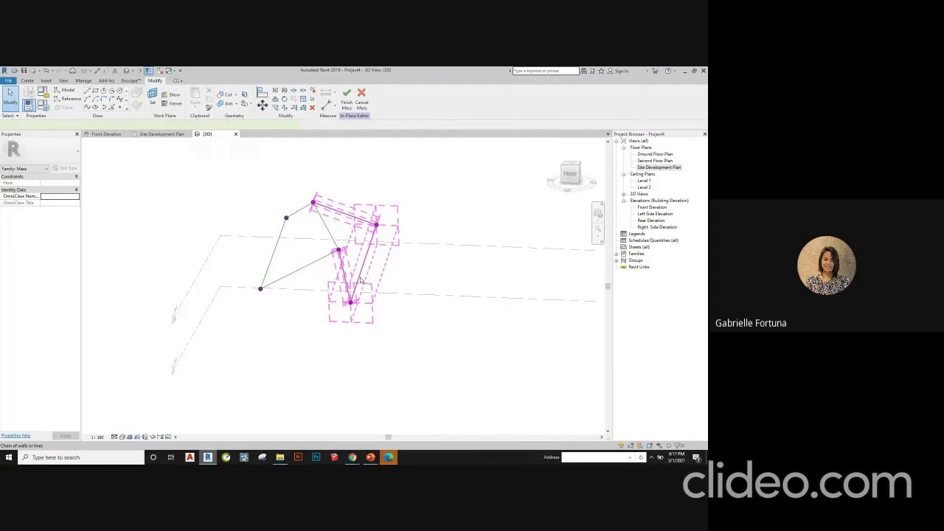
left_click(360, 281)
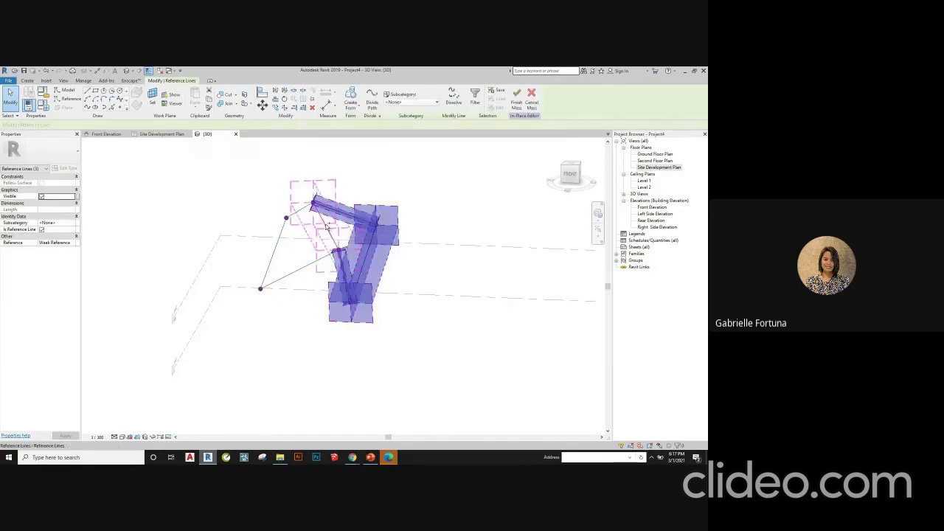
left_click(327, 227, "ctrl")
scroll(396, 254, "up", 2)
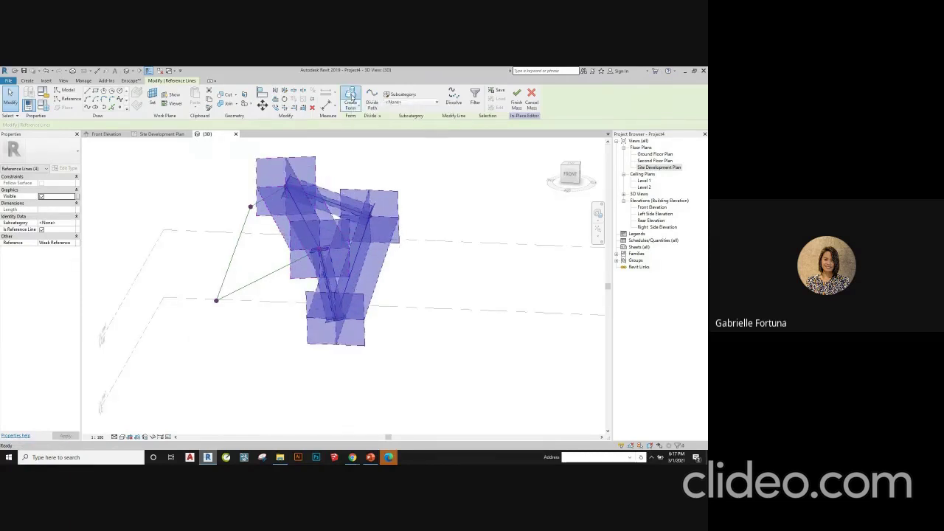
left_click(351, 96)
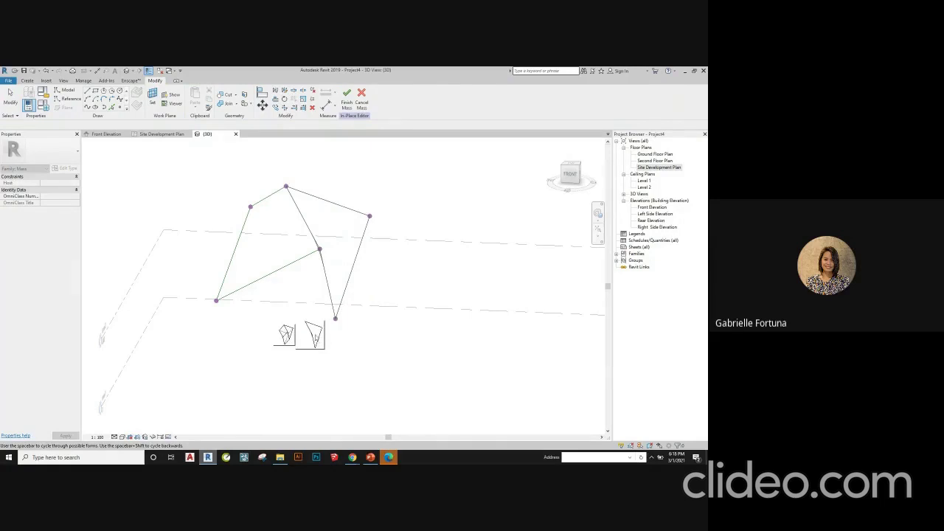
left_click(315, 335)
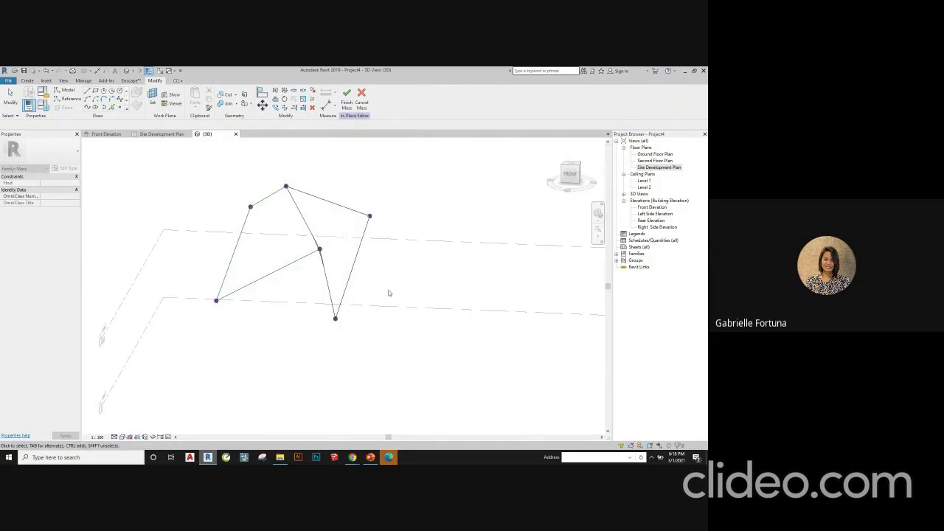
middle_click_drag(389, 293, 354, 309, "shift")
- Switch the visual style to Shaded
left_click(127, 437)
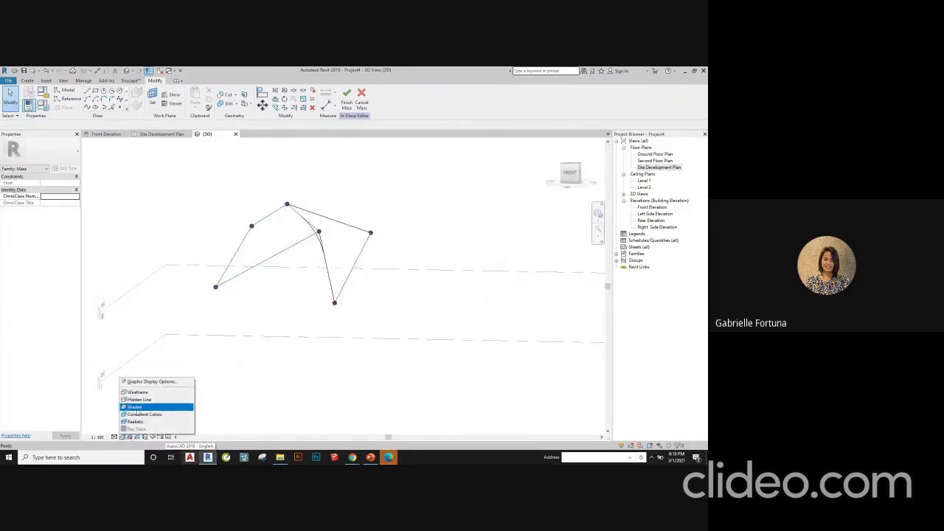
left_click(139, 415)
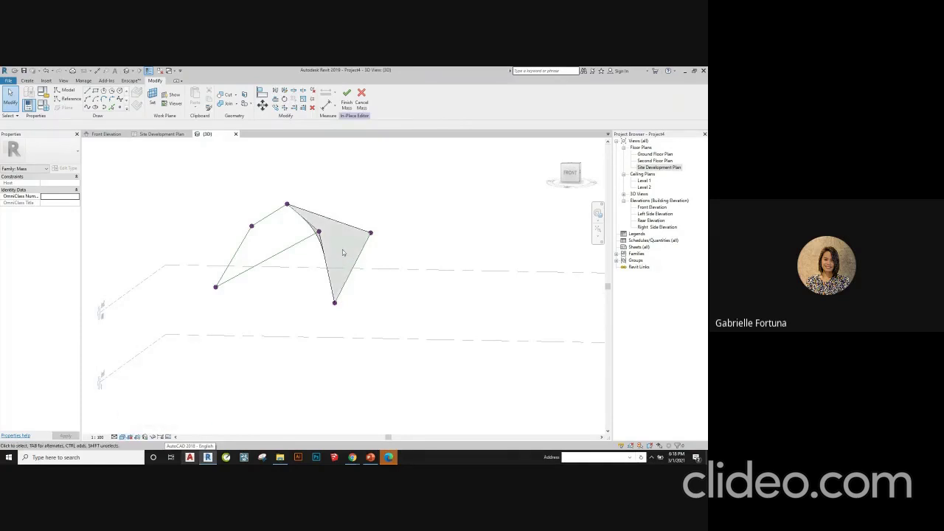
middle_click_drag(346, 241, 361, 268, "shift")
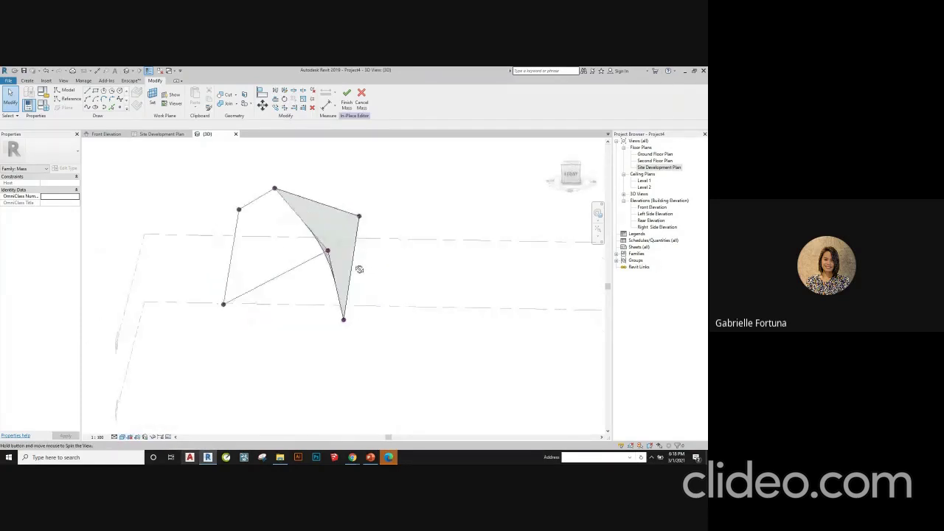
- Create a surface form from the left line chain plus one more line
left_click(270, 281)
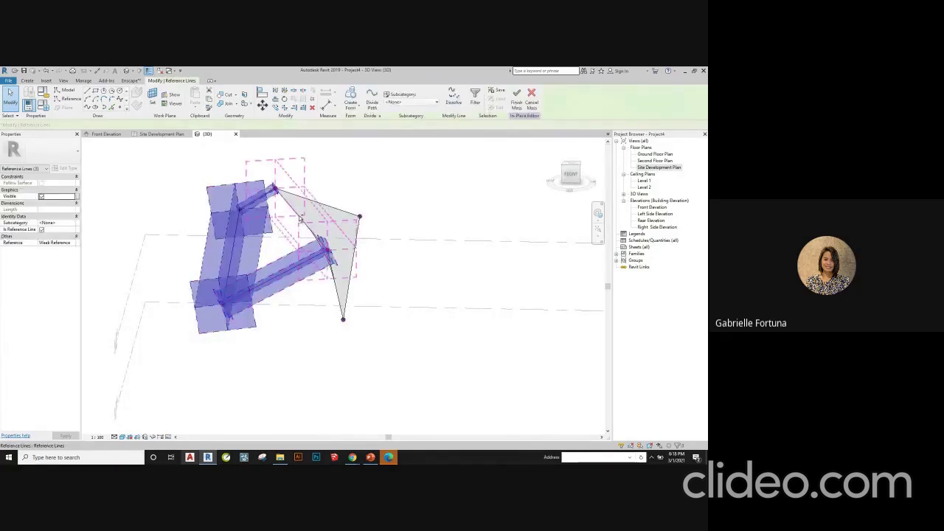
left_click(300, 219, "ctrl")
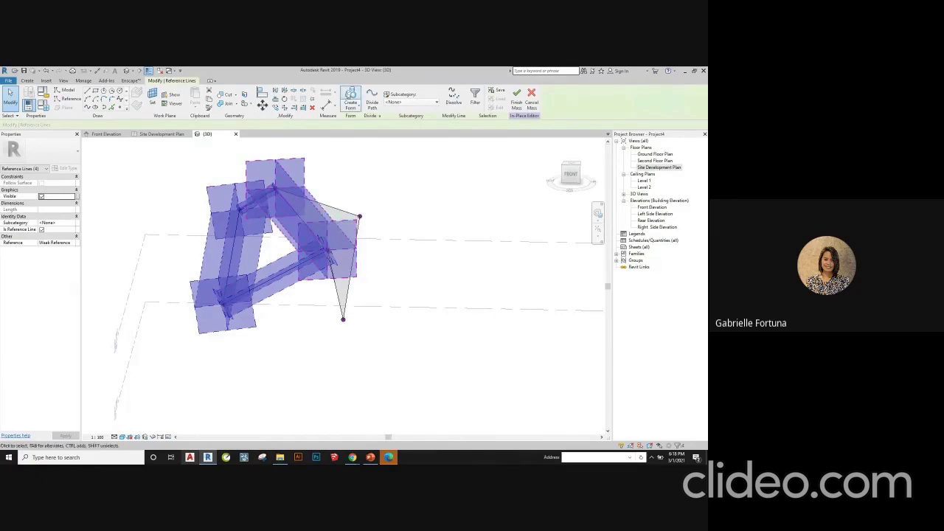
left_click(352, 96)
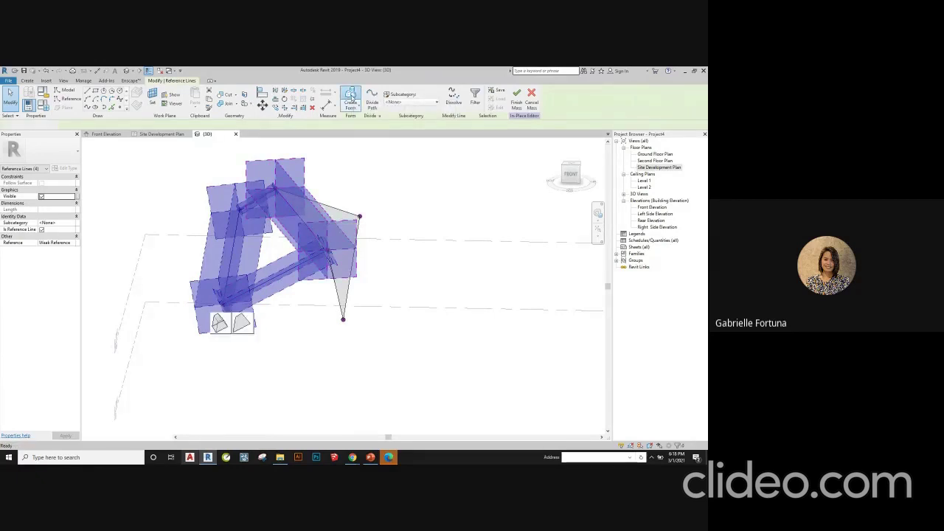
left_click(241, 323)
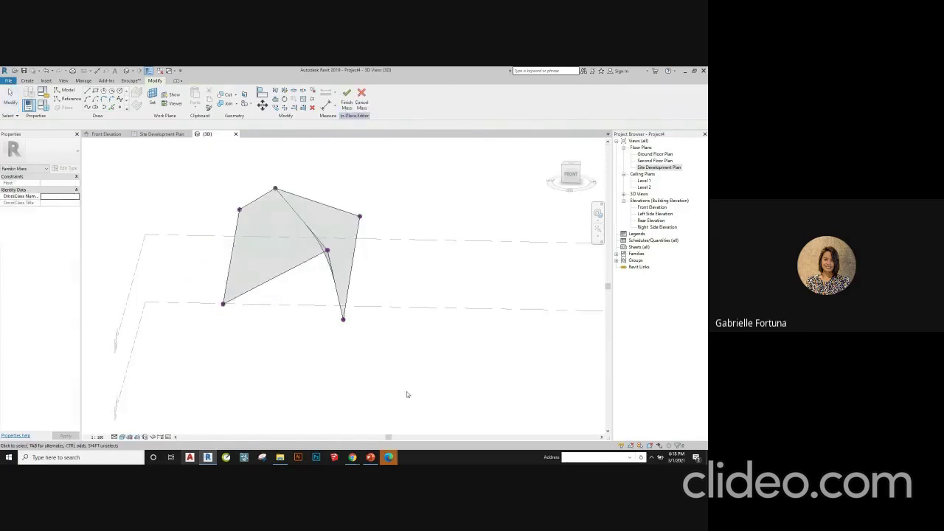
middle_click_drag(390, 338, 347, 331, "shift")
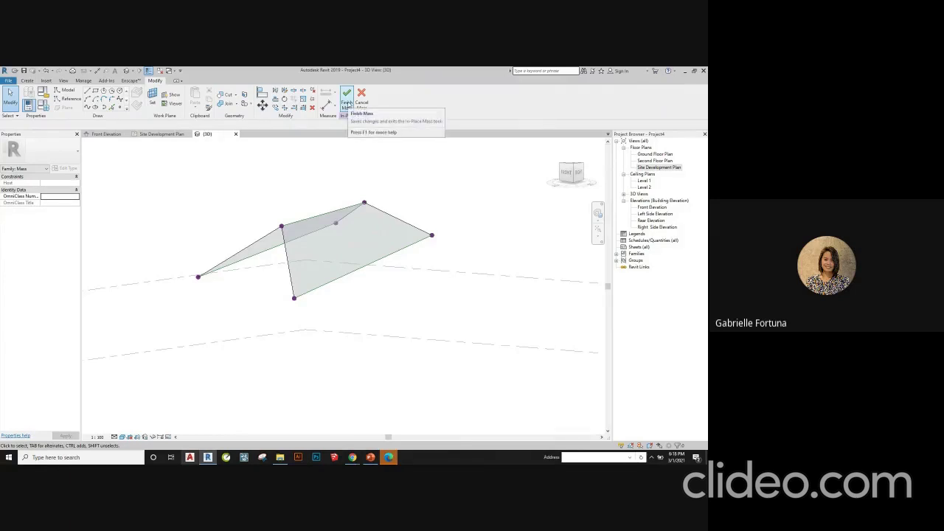
- Finish the in-place mass and close the mesh-geometry warning
left_click(347, 106)
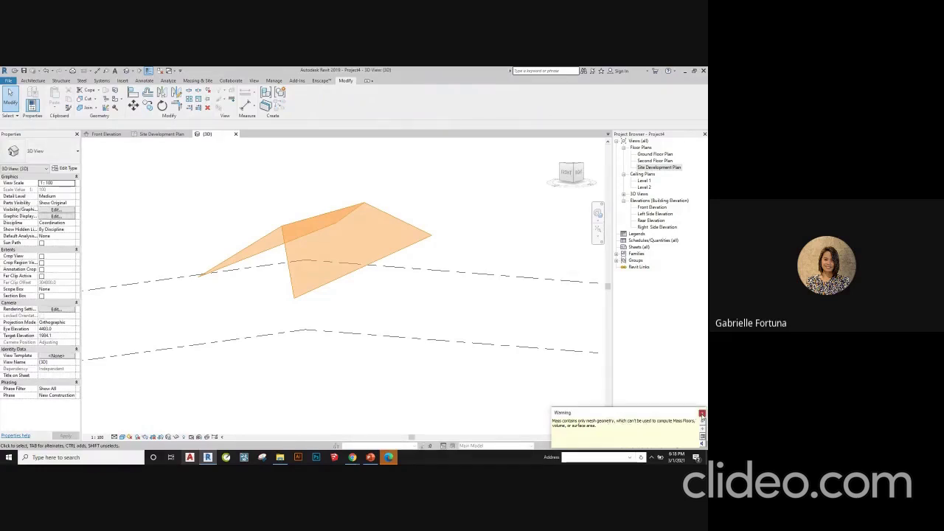
left_click(702, 416)
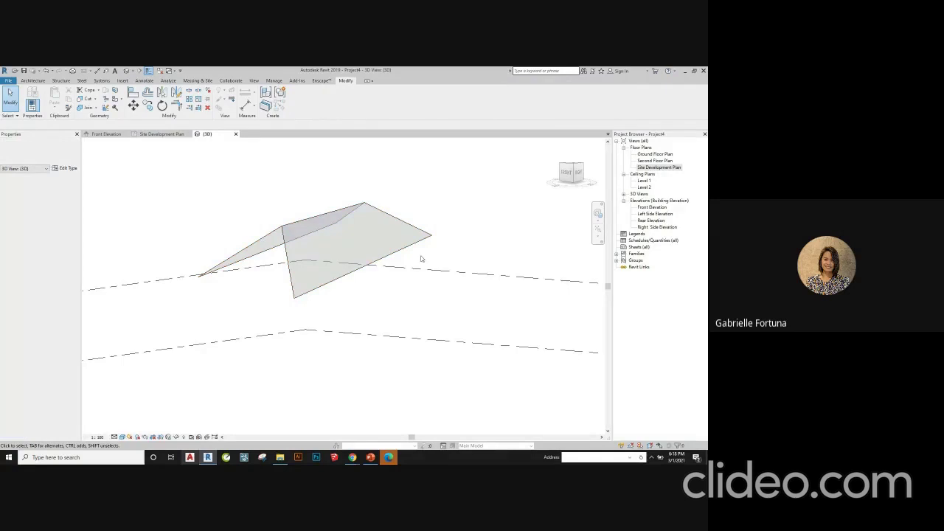
middle_click_drag(425, 314, 482, 320, "shift")
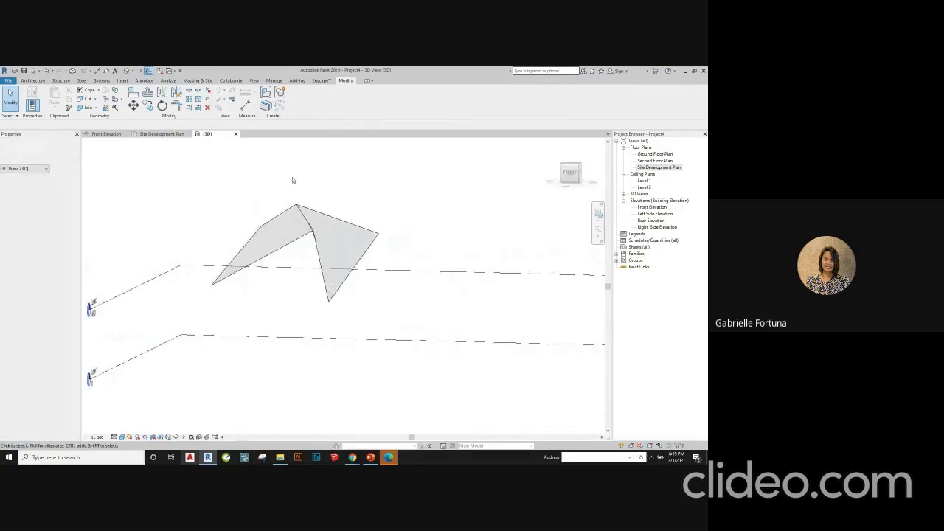
left_click(32, 80)
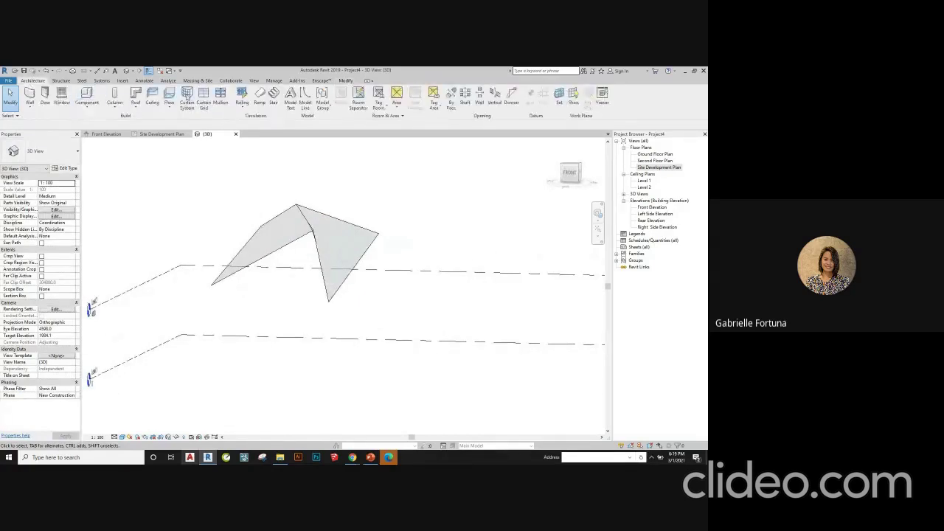
- Place a Generic - 125mm roof by face on both sloping faces of the mass
left_click(136, 108)
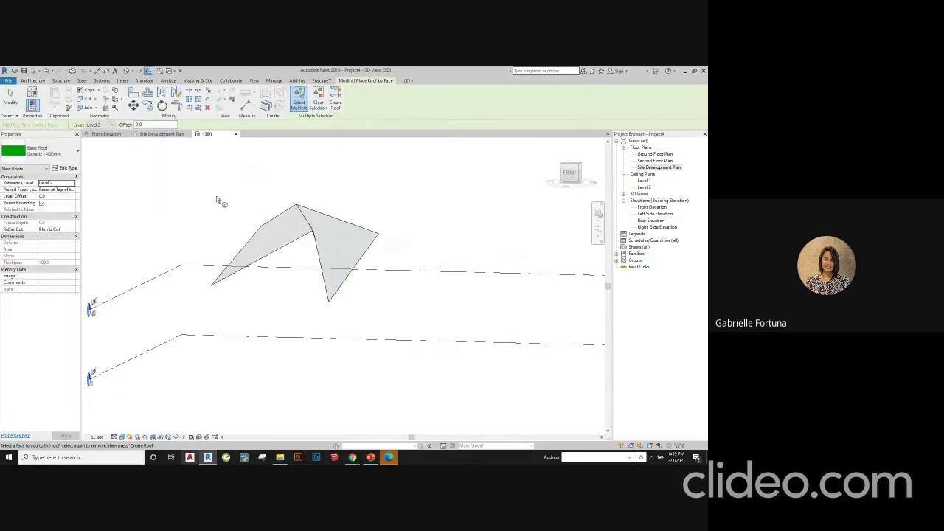
left_click(42, 154)
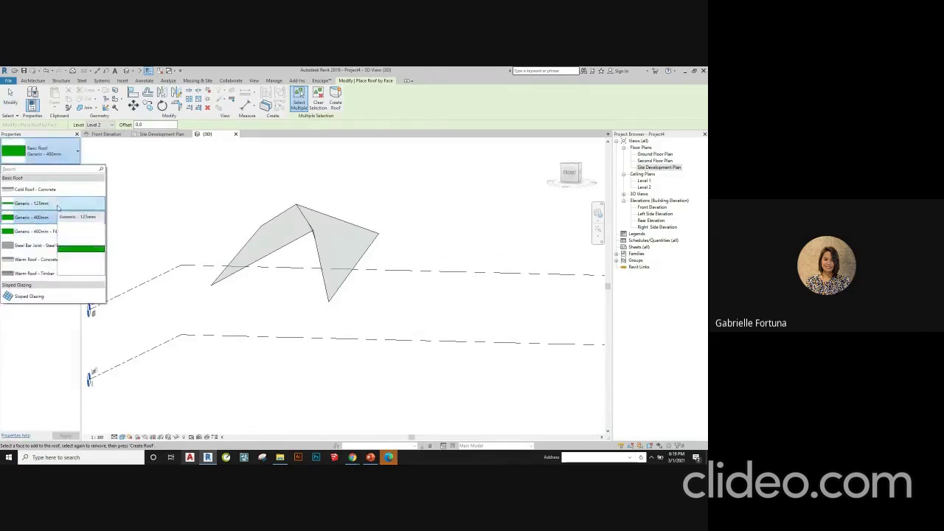
left_click(48, 207)
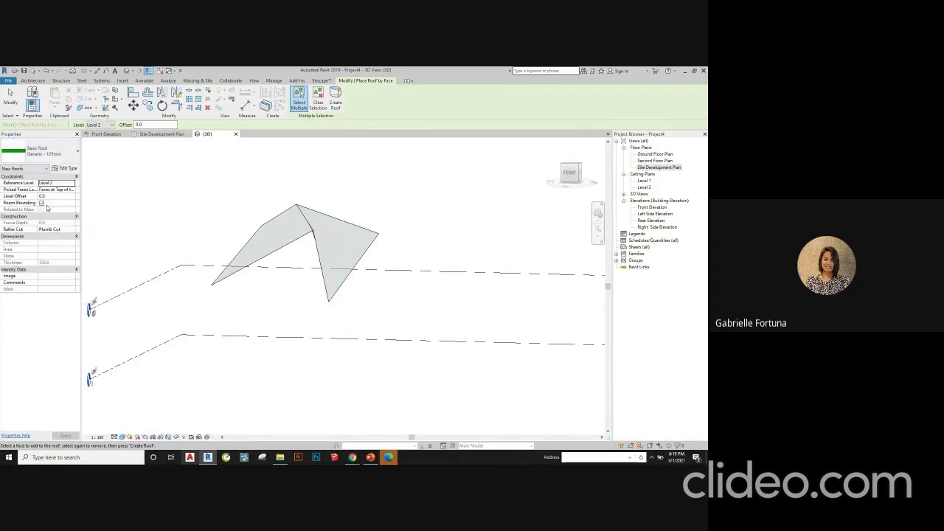
left_click(45, 151)
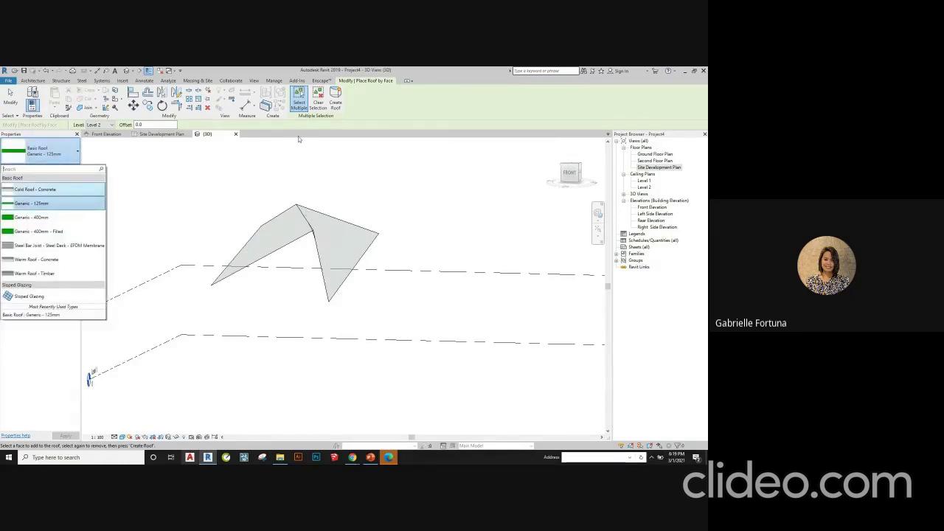
left_click(85, 152)
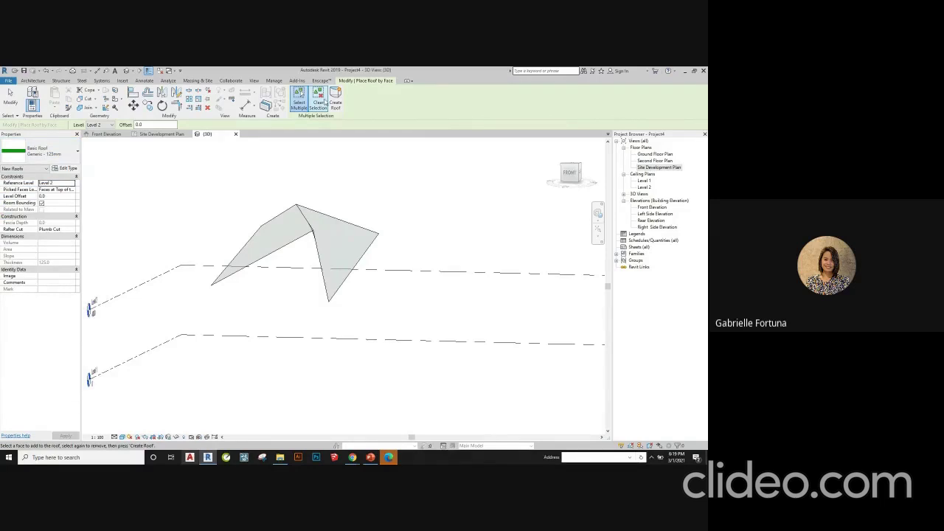
left_click(266, 223)
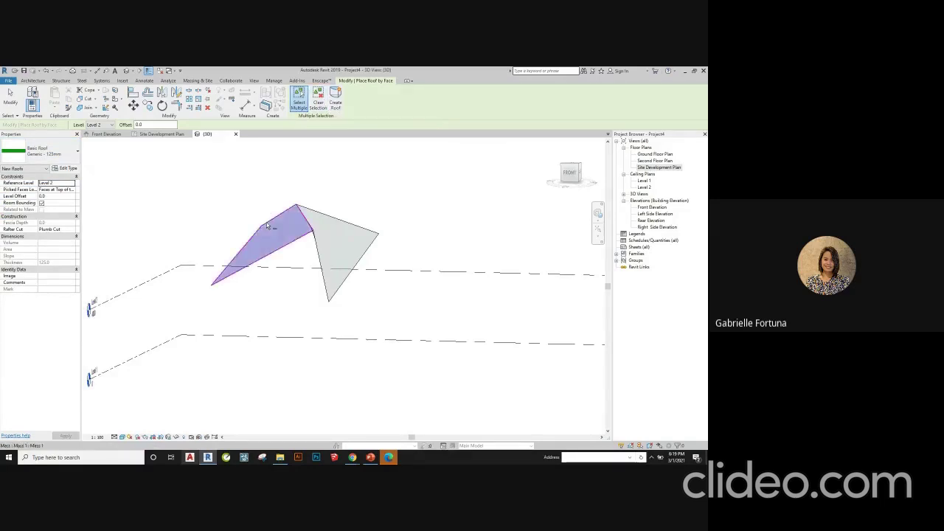
left_click(343, 225)
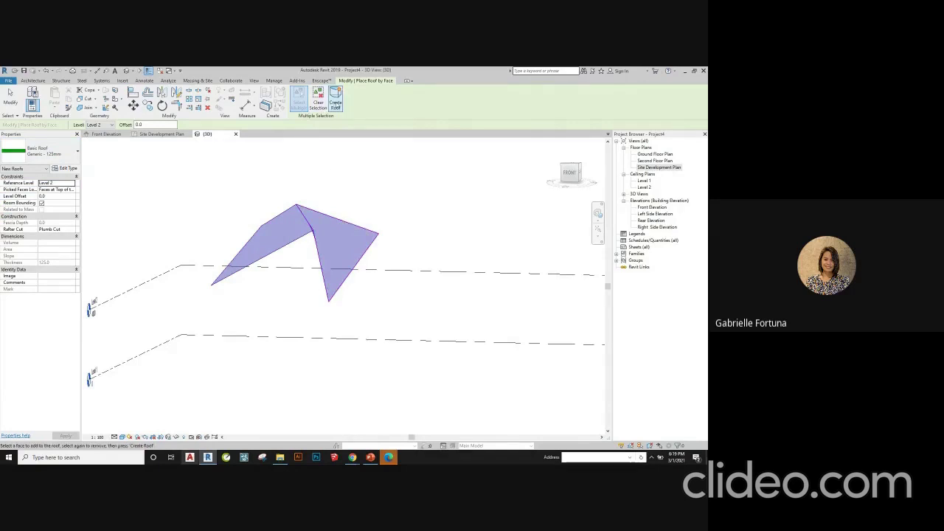
left_click(336, 103)
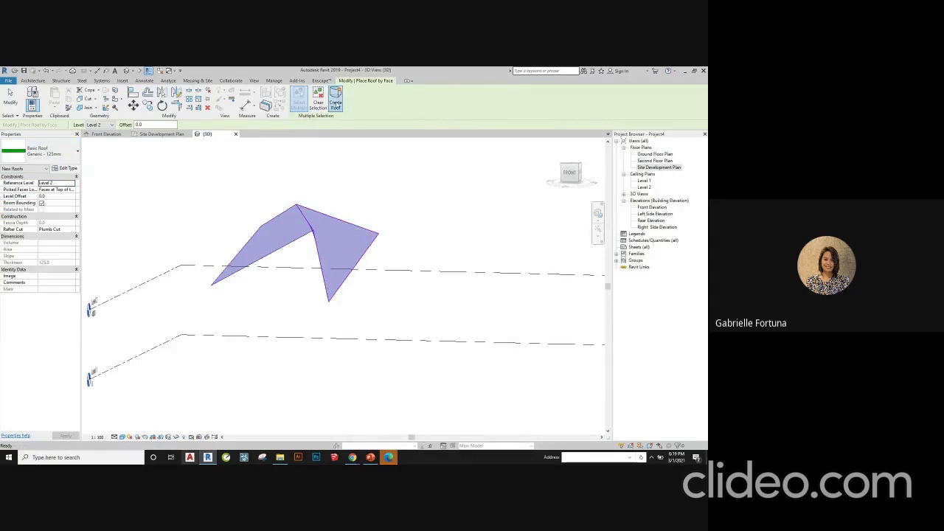
scroll(321, 250, "up", 2)
- Orbit around the green roof to view it from both sides
scroll(321, 249, "up", 2)
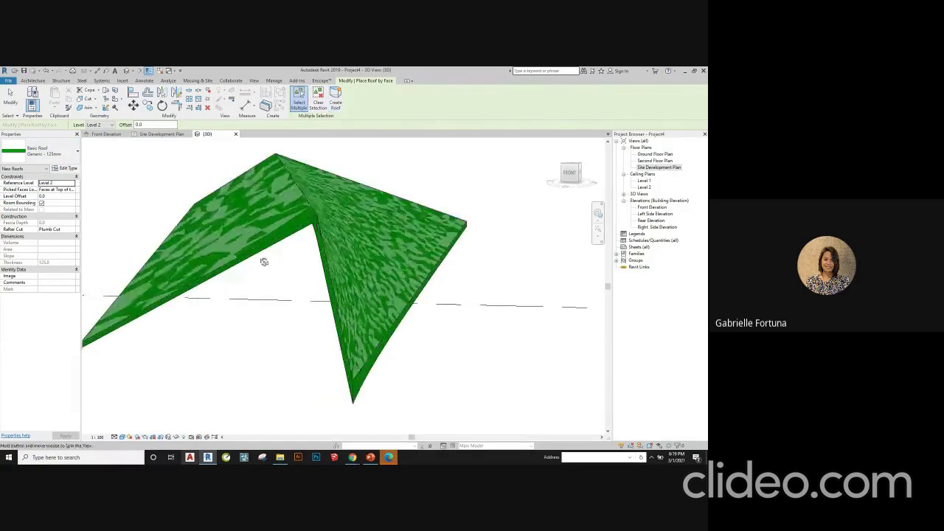
middle_click_drag(264, 261, 339, 297, "shift")
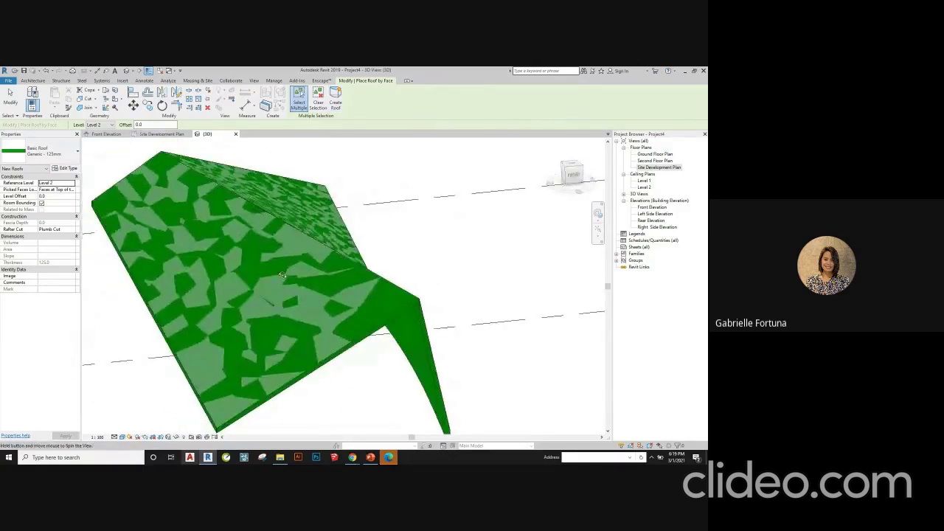
middle_click_drag(283, 275, 214, 317, "shift")
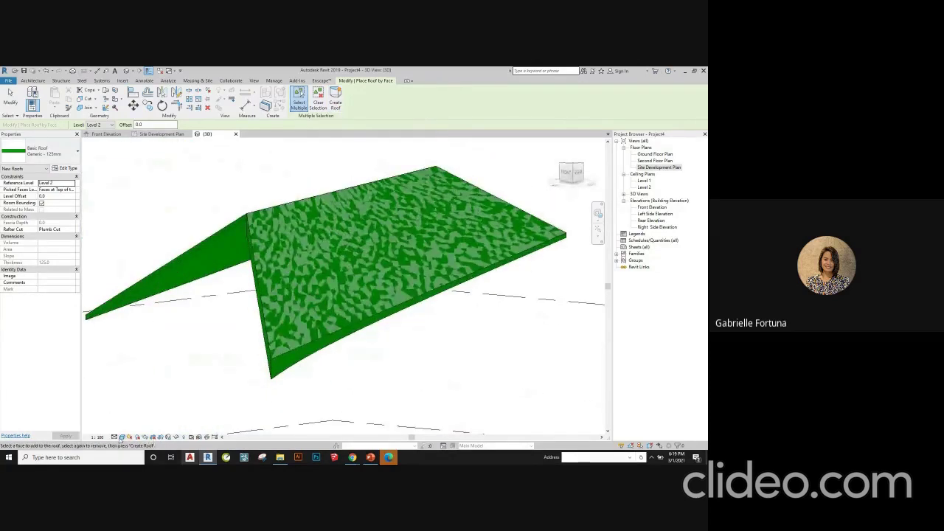
scroll(307, 308, "up", 6)
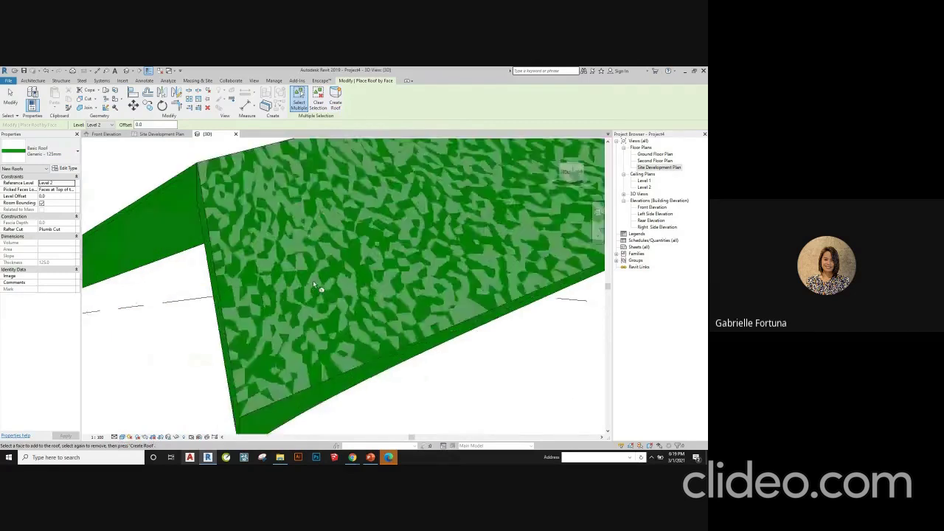
scroll(319, 284, "down", 8)
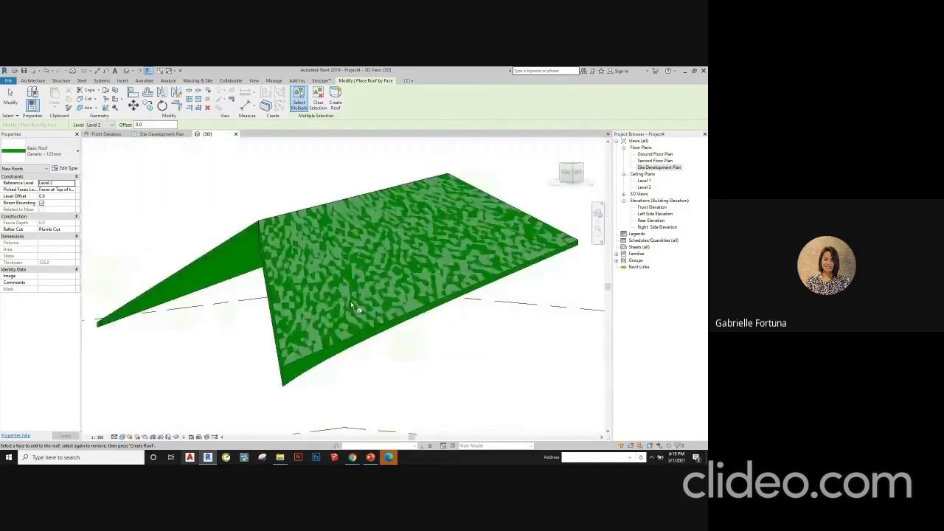
- Set the visual style to Realistic
left_click(122, 436)
left_click(133, 421)
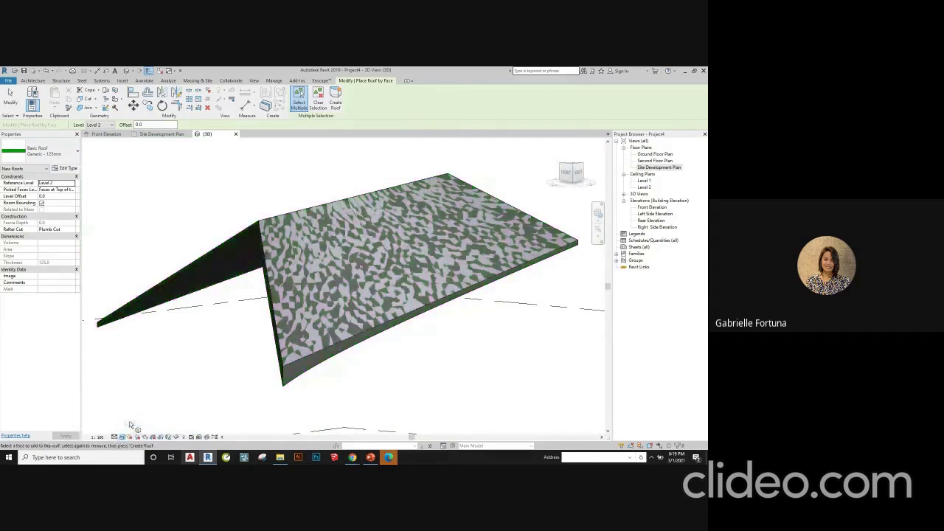
left_click(125, 436)
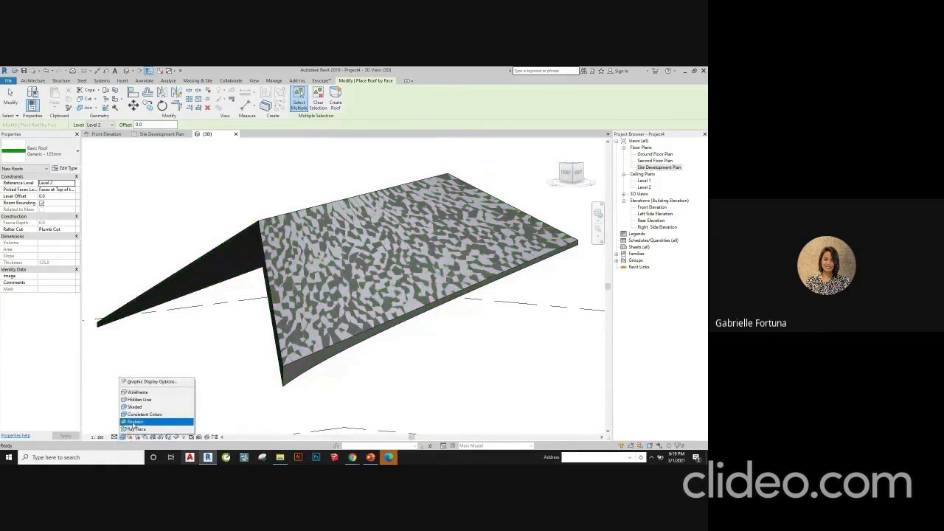
left_click(131, 423)
middle_click_drag(242, 343, 272, 193, "shift")
- Zoom the Site Development Plan, then open the Ground Floor Plan and end the roof command
left_click(157, 135)
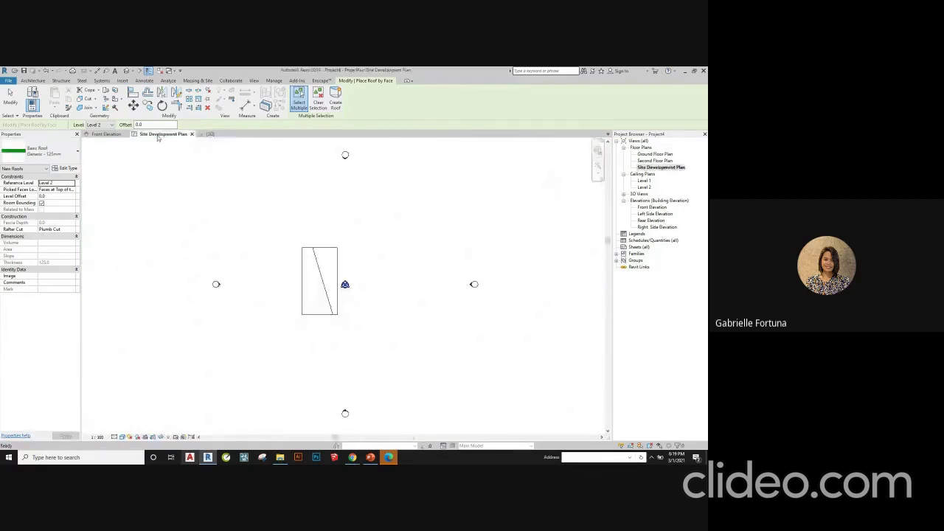
scroll(305, 272, "up", 2)
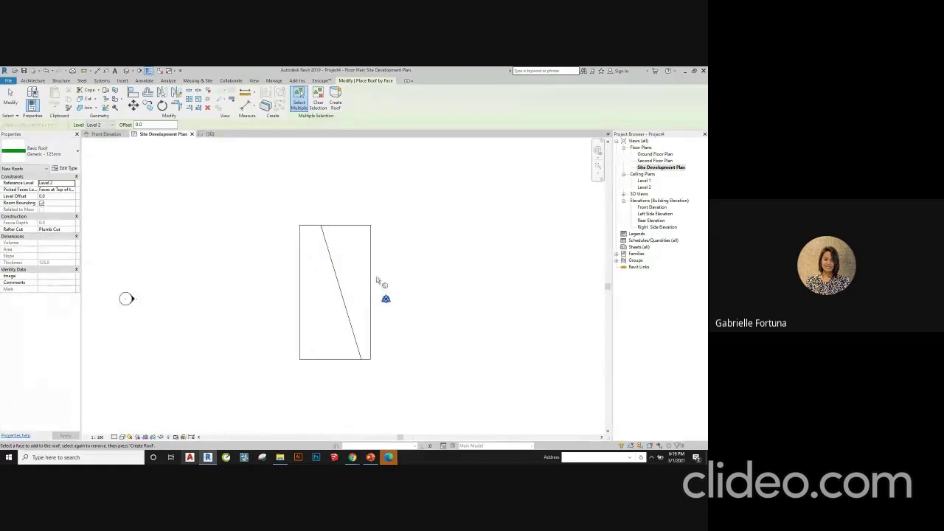
scroll(388, 268, "up", 1)
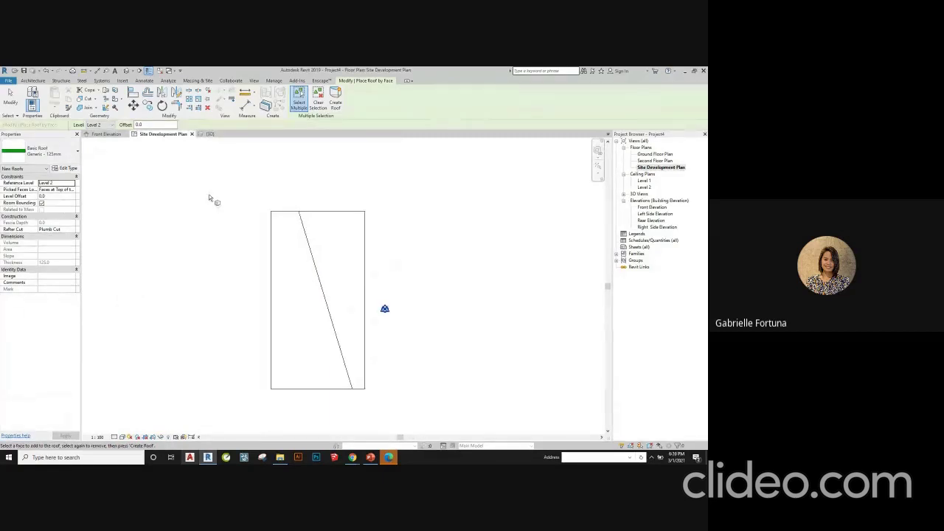
left_click(209, 134)
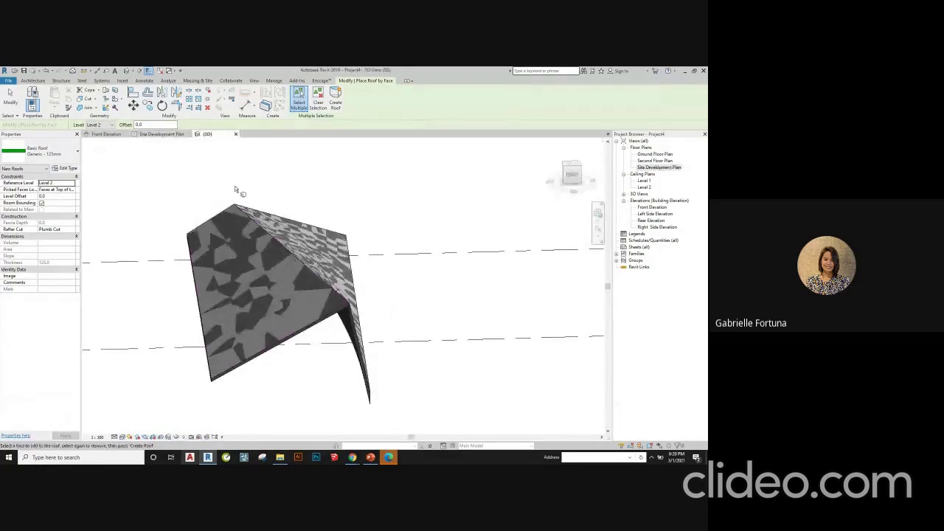
scroll(252, 207, "down", 1)
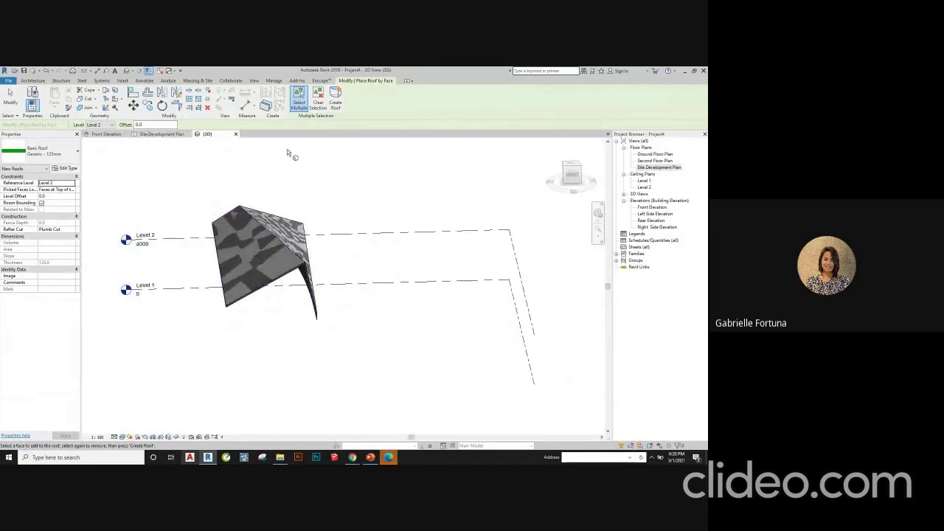
double_click(653, 154)
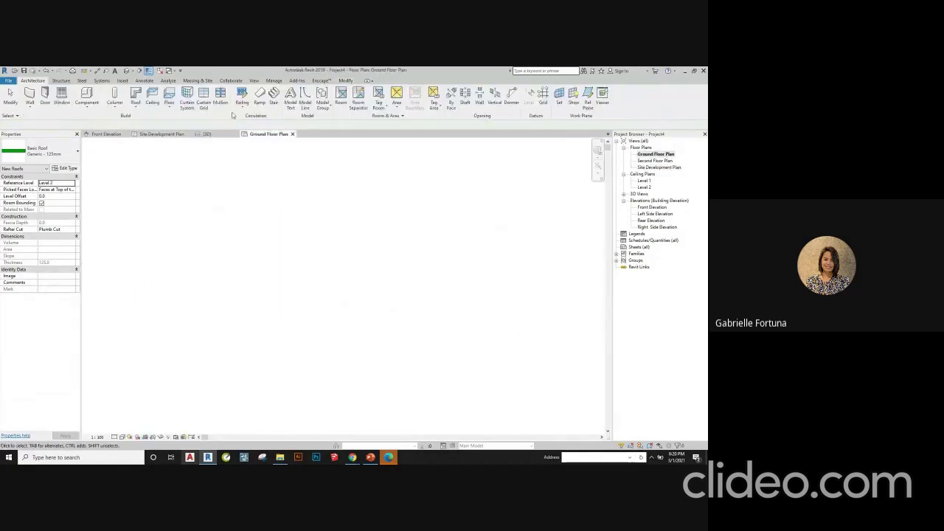
key("Escape")
scroll(312, 255, "down", 4)
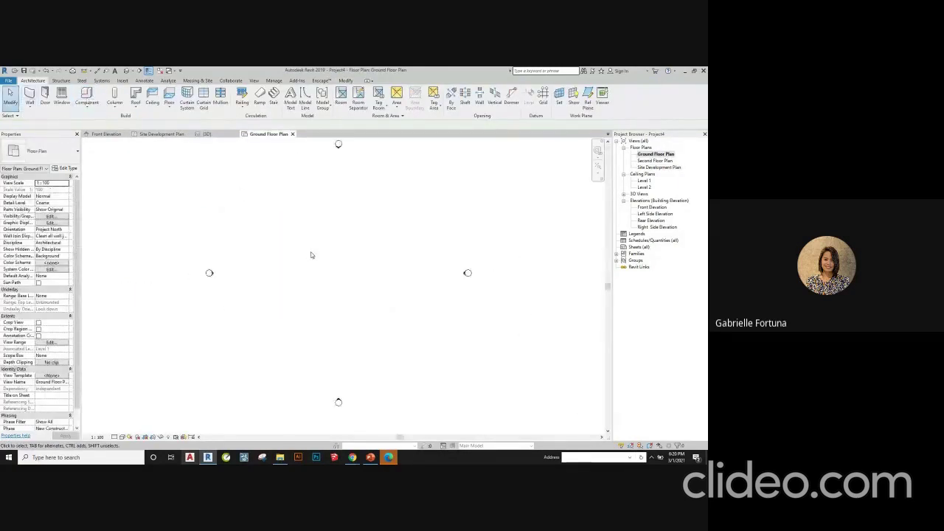
- Draw a rectangle of walls up to Level 2, located by Finish Face: Exterior, over the box corners
left_click(155, 135)
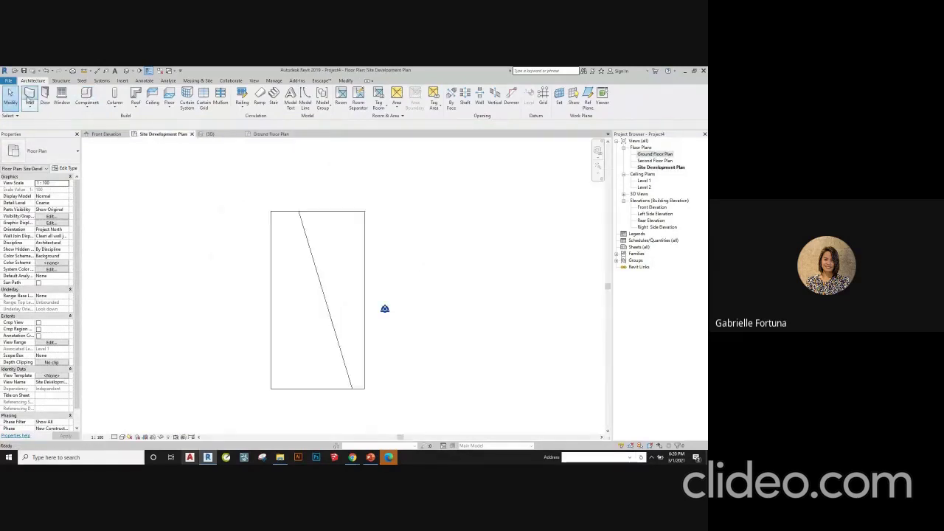
left_click(31, 107)
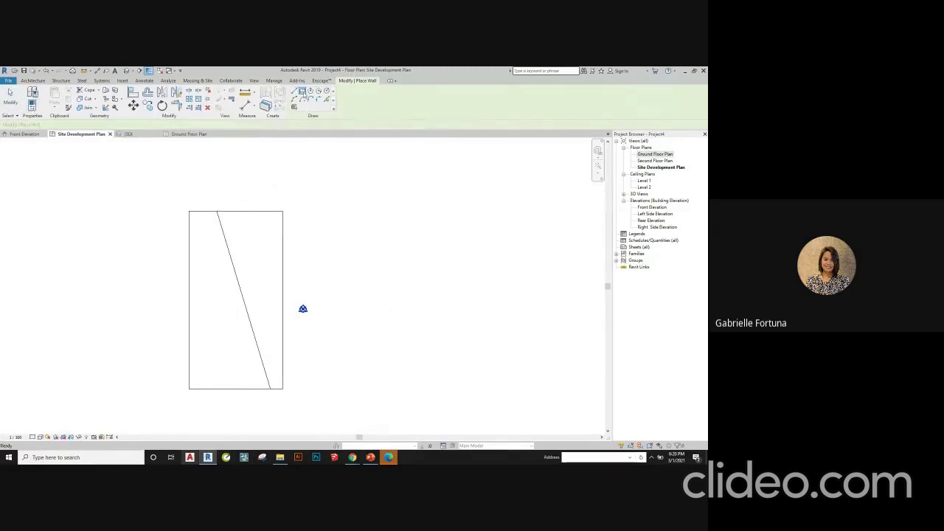
left_click(302, 92)
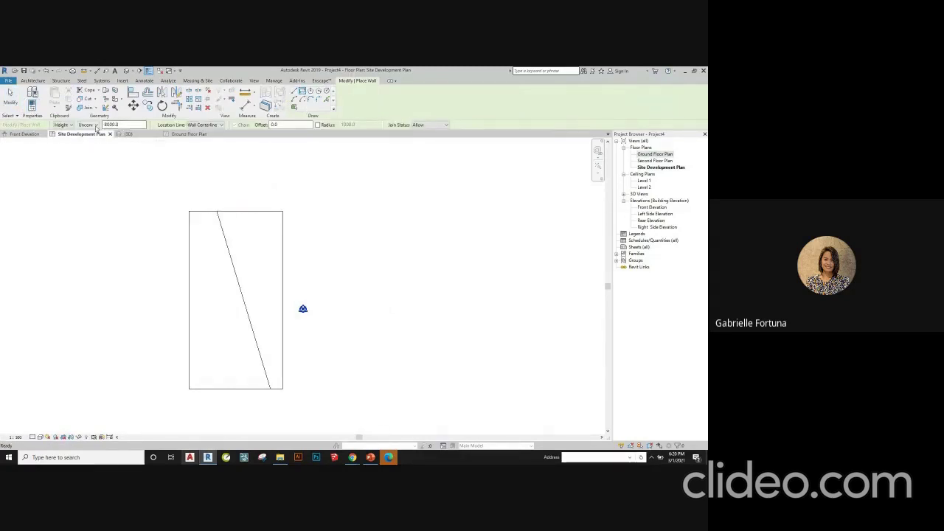
left_click(96, 125)
left_click(92, 145)
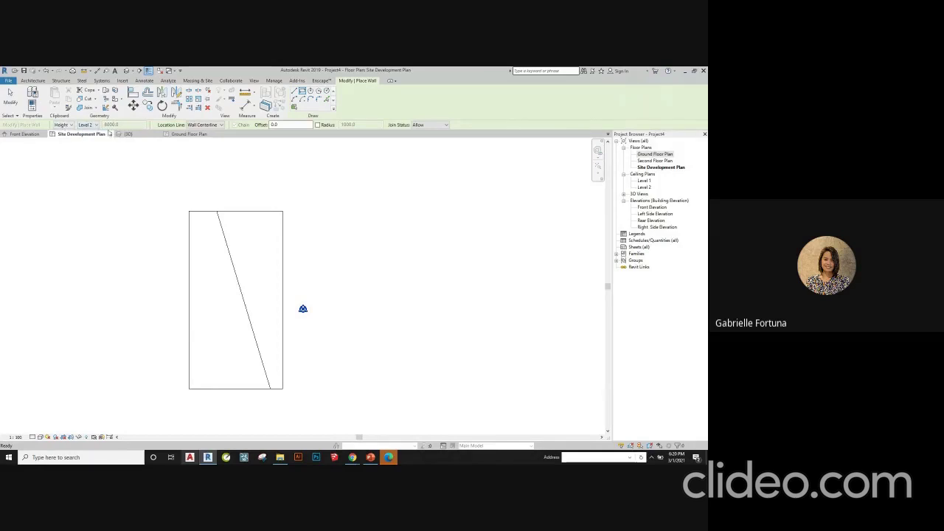
left_click(203, 125)
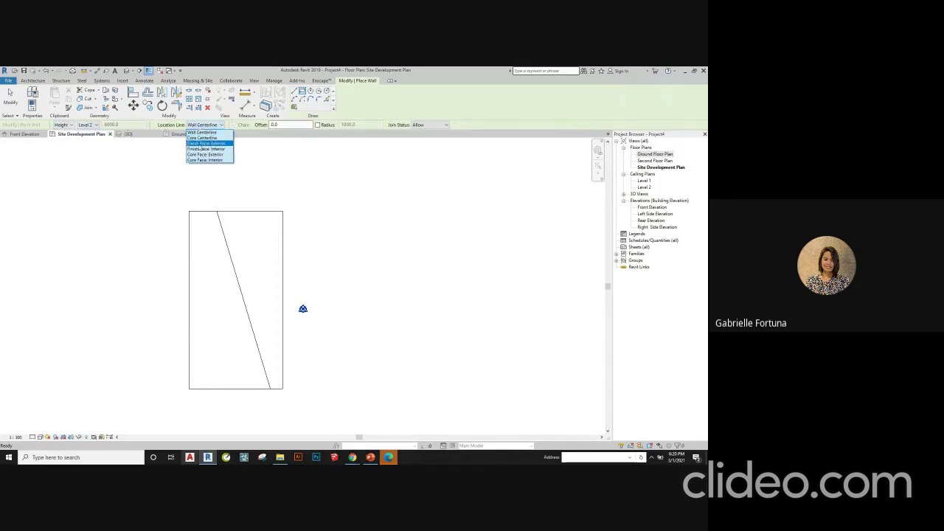
left_click(201, 144)
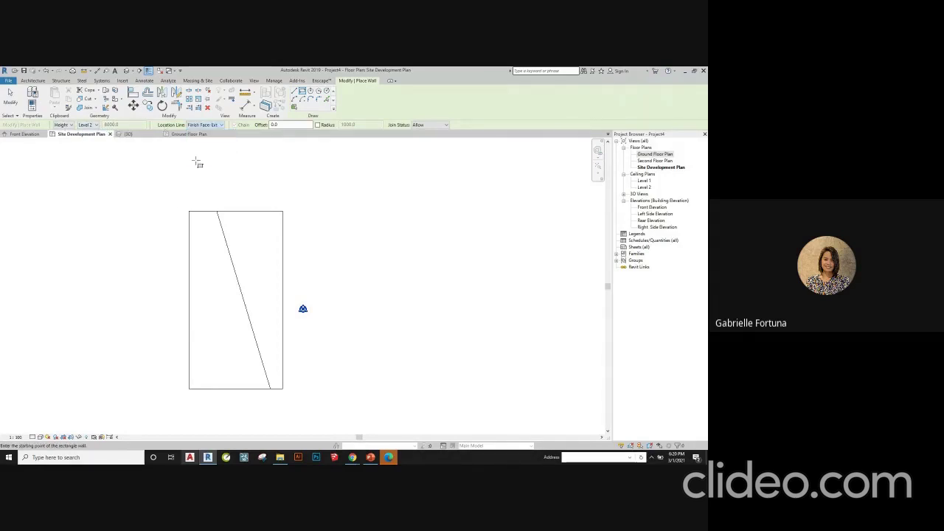
left_click(190, 212)
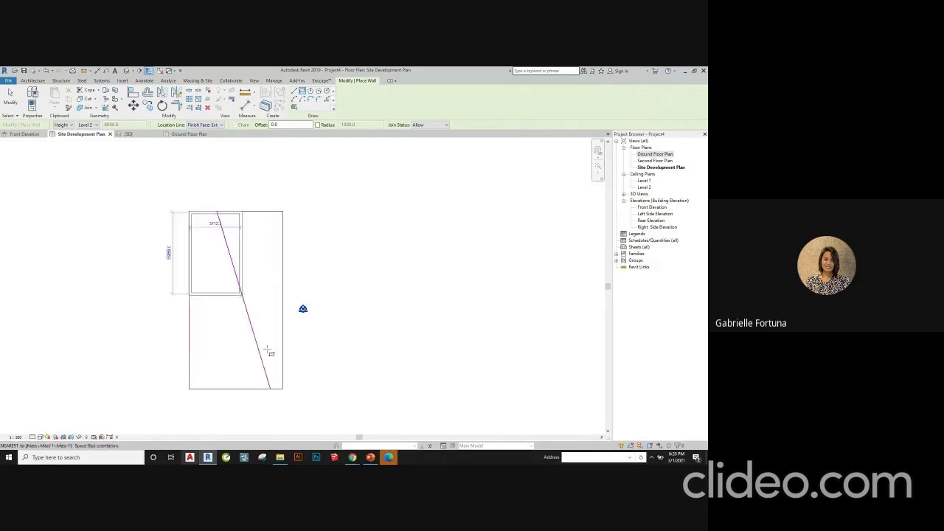
left_click(281, 388)
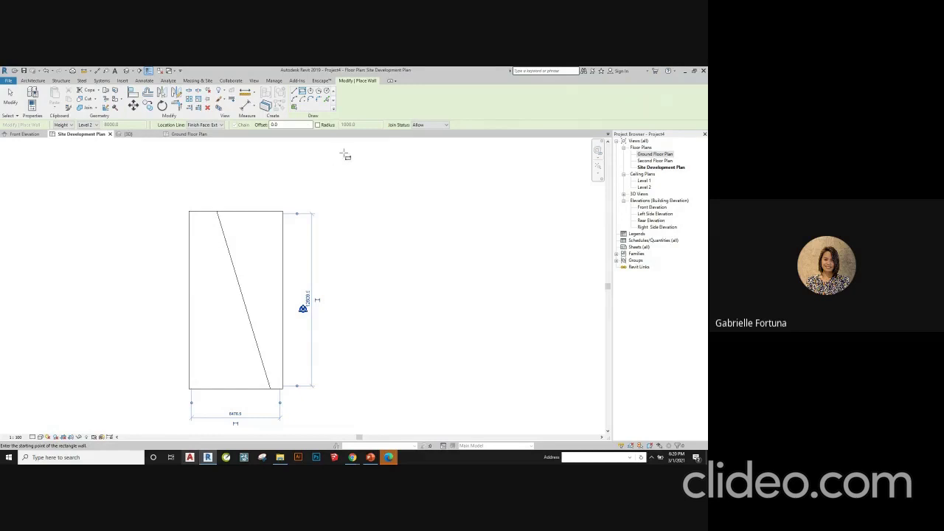
left_click(127, 133)
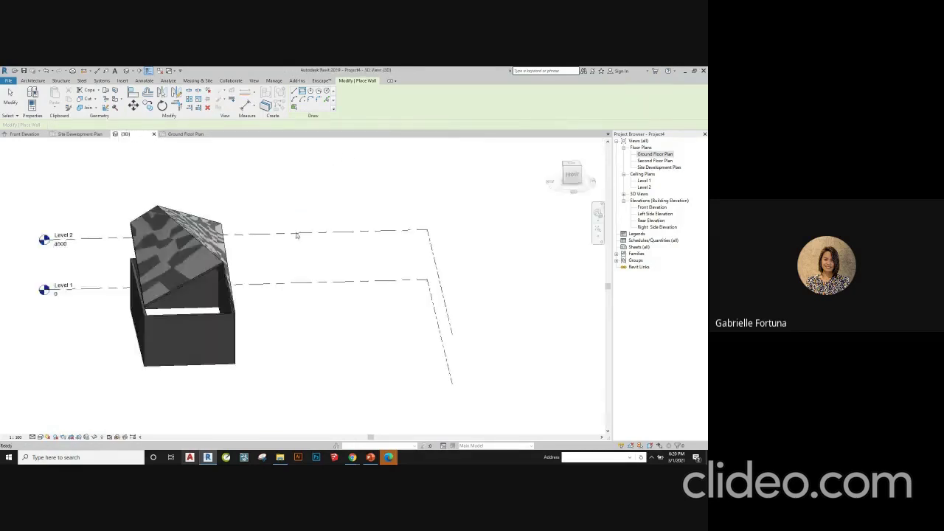
- Attach the tops of the connected wall chain to the roof
middle_click_drag(295, 236, 189, 274, "shift")
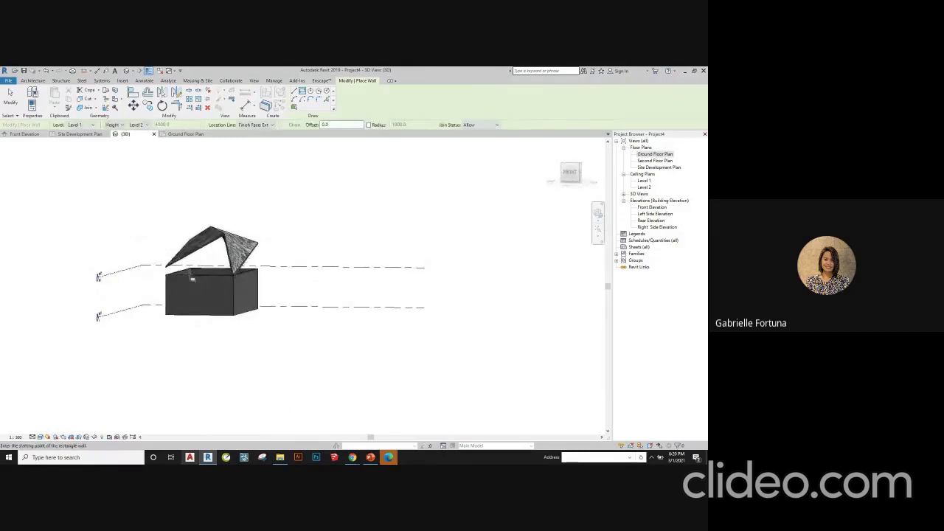
key("Escape")
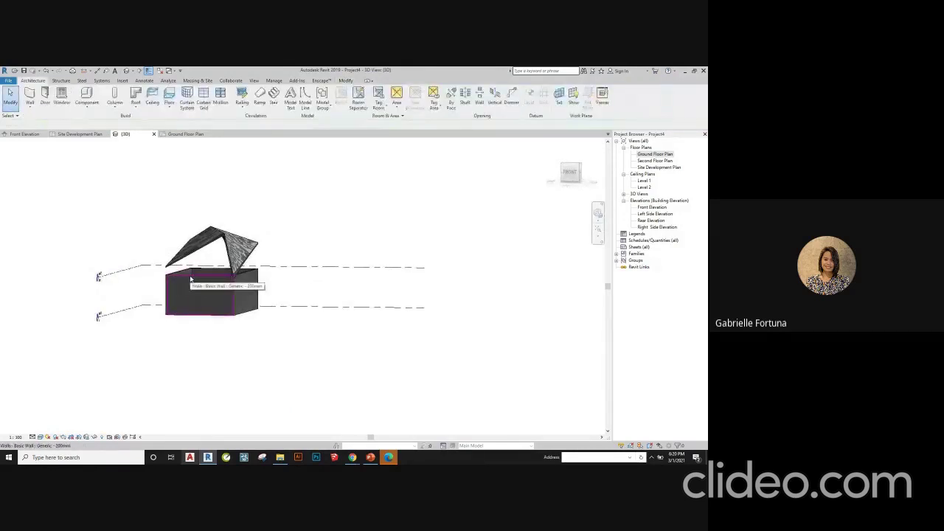
key("Tab")
left_click(189, 275)
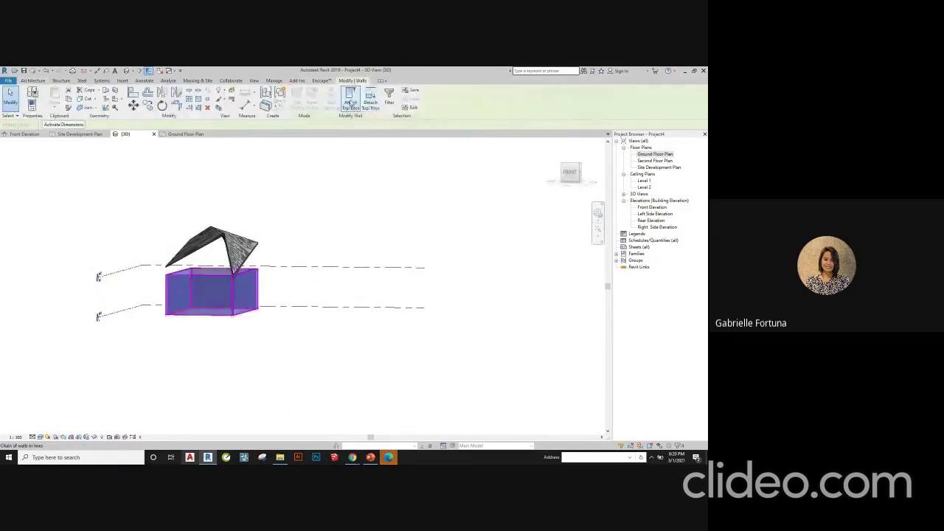
left_click(350, 102)
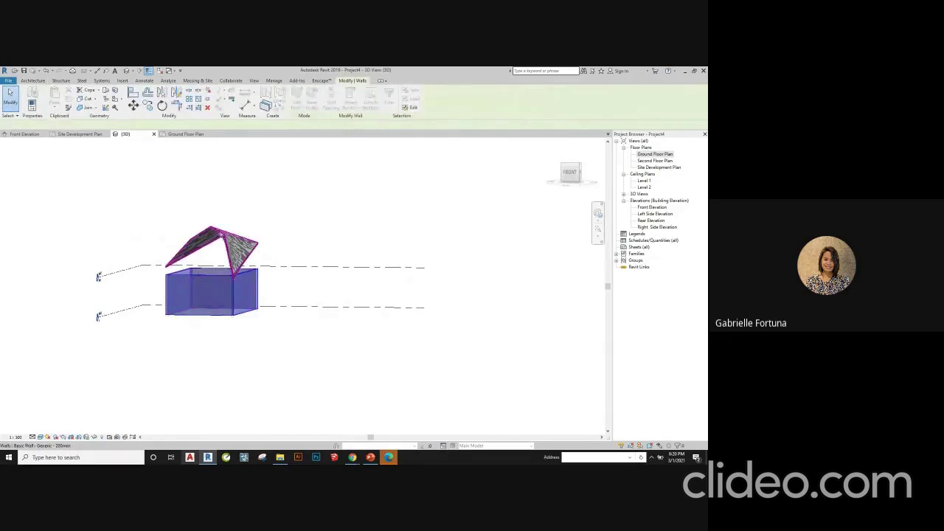
left_click(222, 236)
key("Escape")
key("Escape")
- Orbit the house to check its long side and gable end
scroll(199, 282, "up", 1)
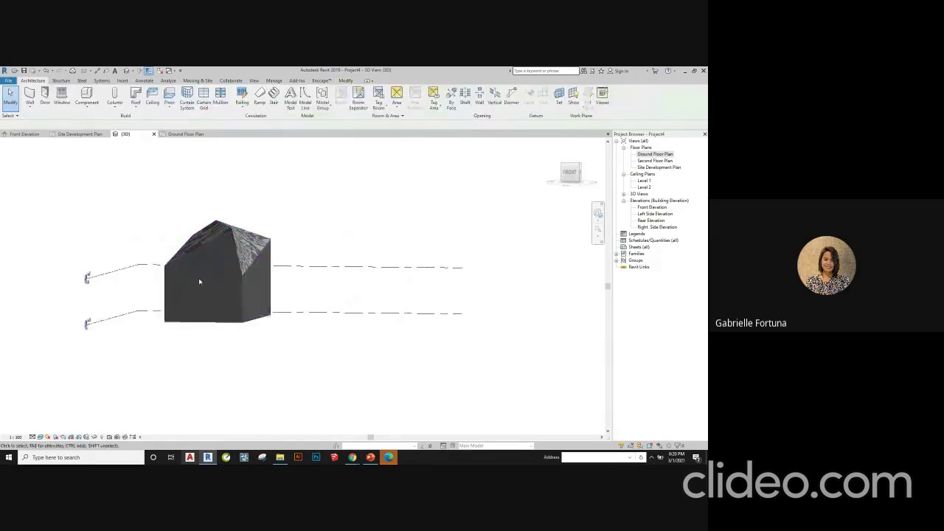
middle_click_drag(199, 282, 445, 337, "shift")
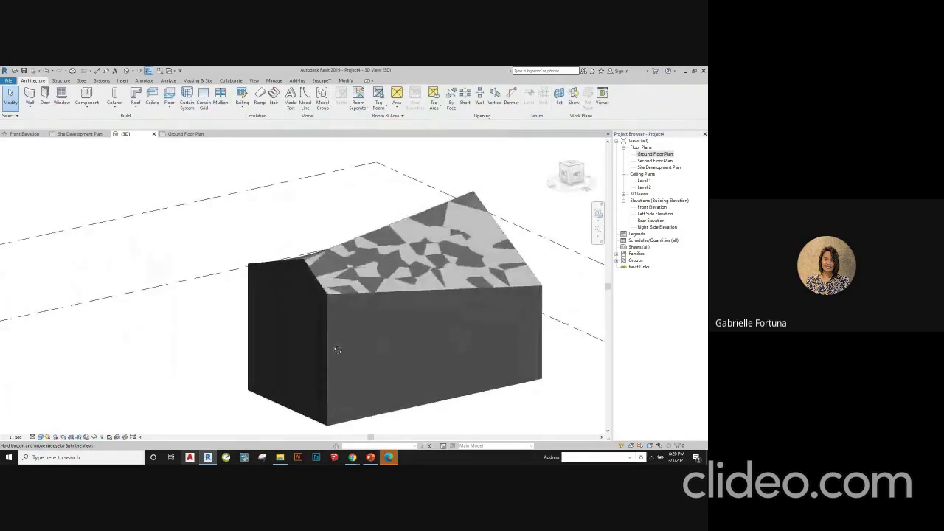
middle_click_drag(337, 349, 221, 328, "shift")
scroll(251, 317, "down", 3)
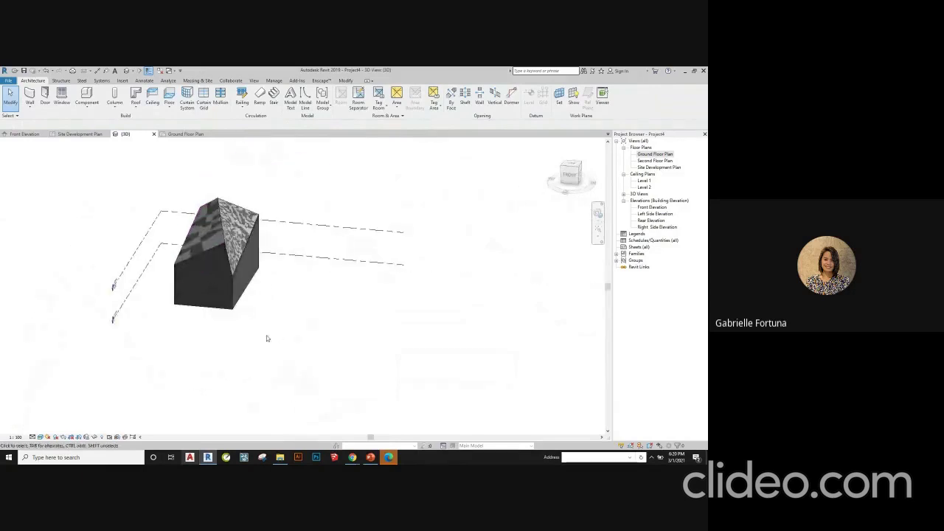
scroll(92, 225, "down", 2)
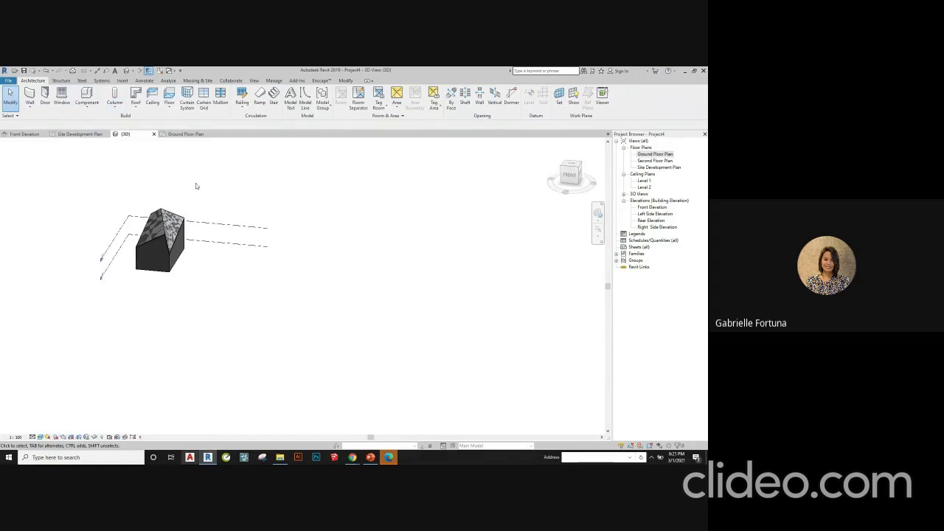
- Show the Site Development Plan zoomed out and select the walled box outline
left_click(84, 134)
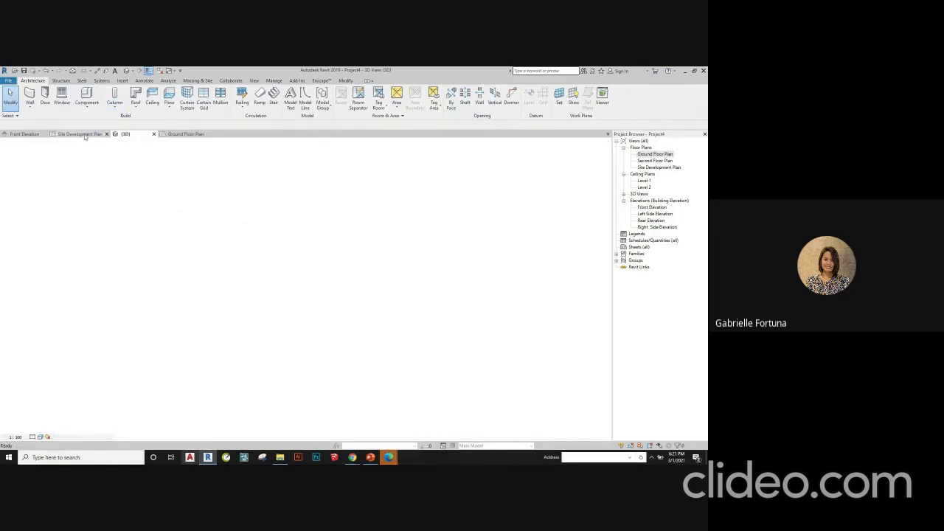
scroll(91, 177, "down", 3)
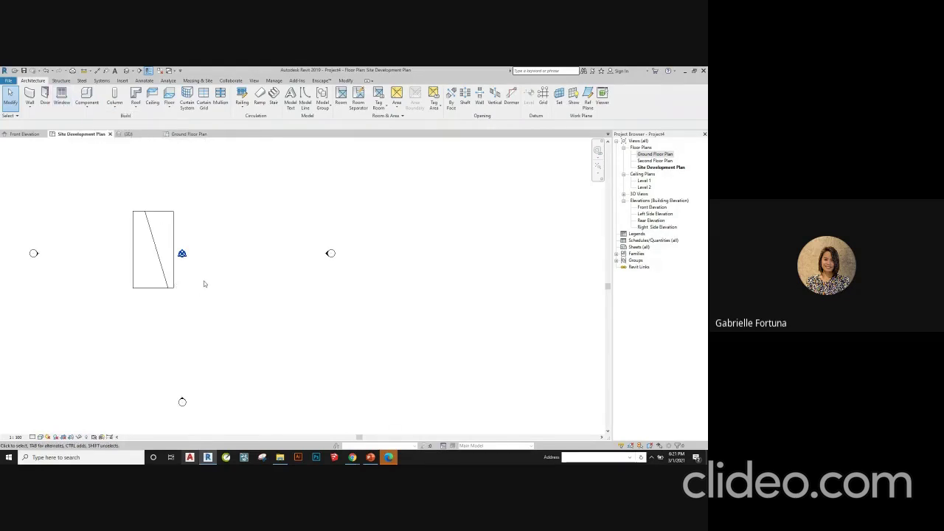
left_click_drag(204, 284, 121, 216)
left_click(371, 458)
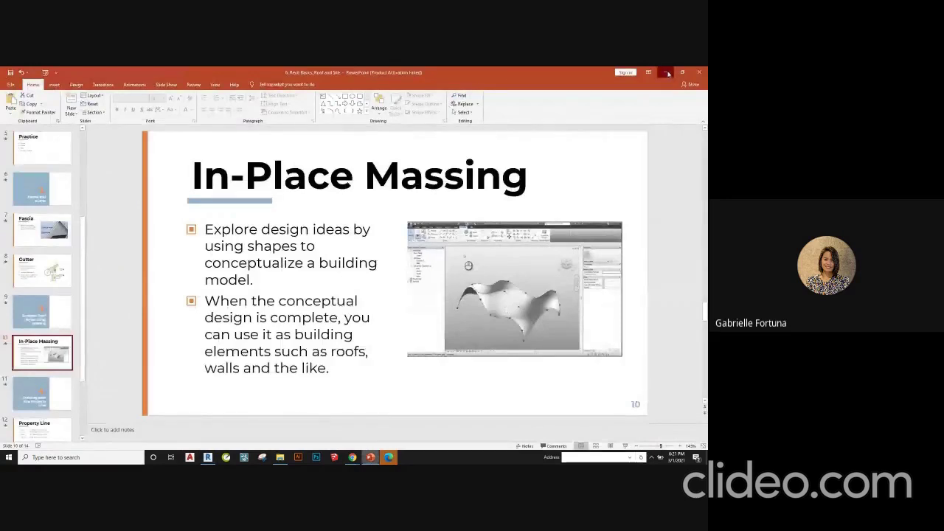
left_click(667, 73)
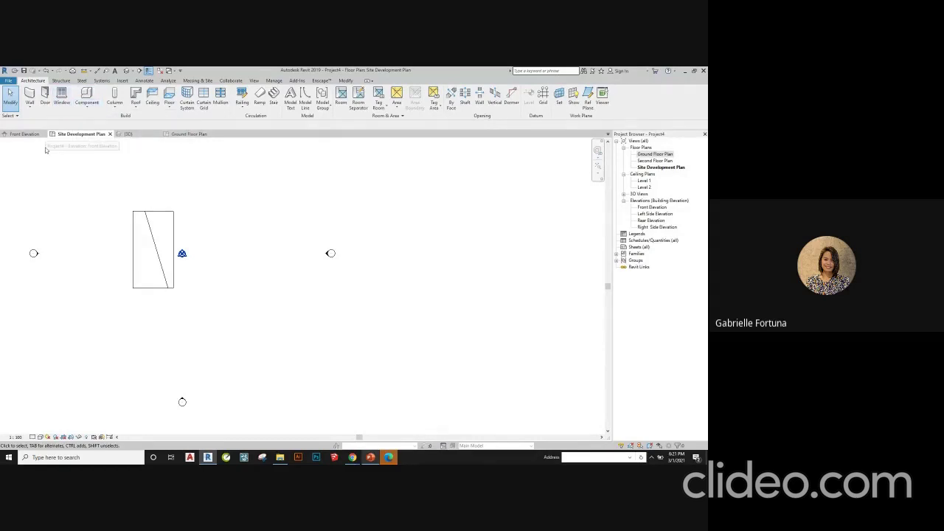
- Start a new in-place mass from Massing & Site, keeping its default name
left_click(208, 79)
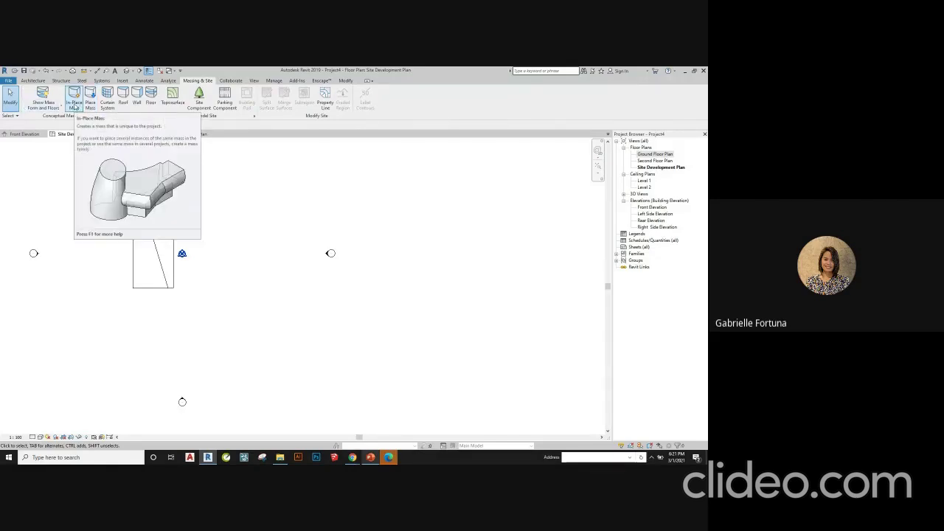
left_click(75, 107)
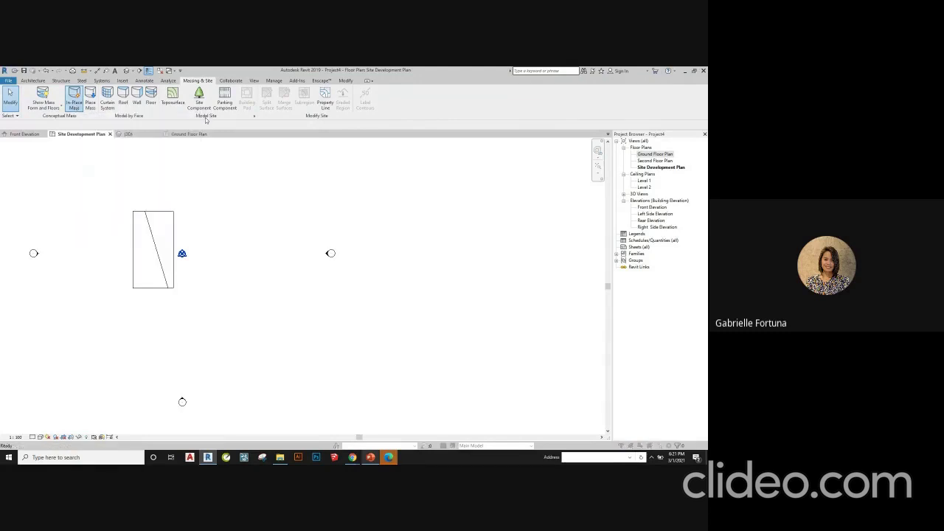
left_click(353, 274)
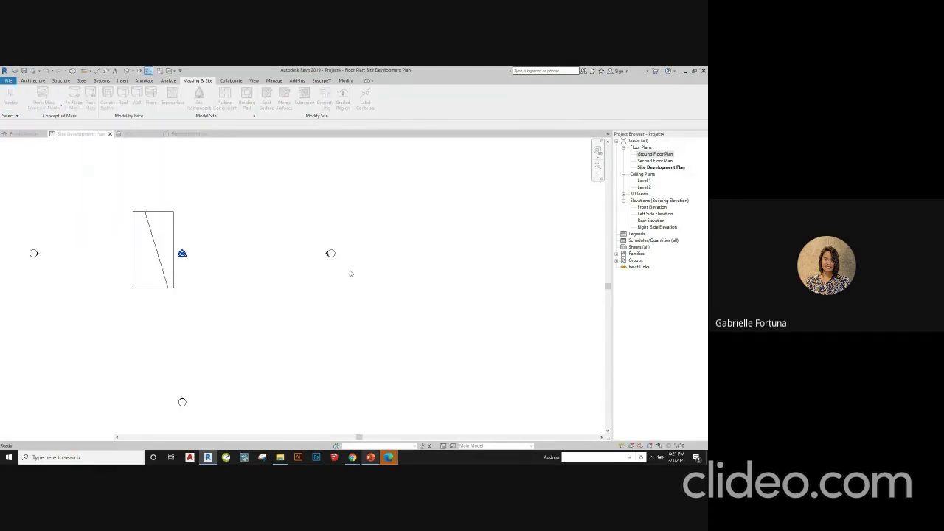
scroll(234, 222, "up", 2)
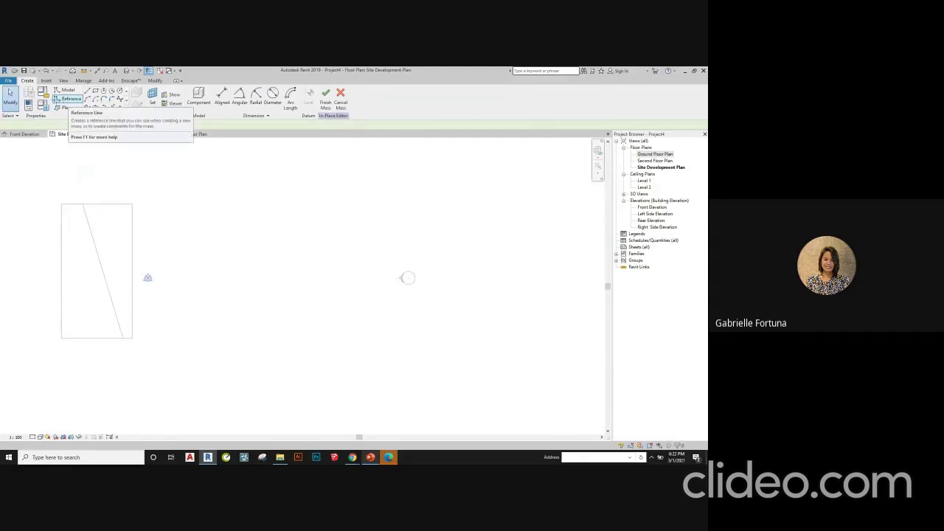
- Draw two vertical reference planes right of the box, naming the second one '2'
left_click(57, 101)
left_click(246, 187)
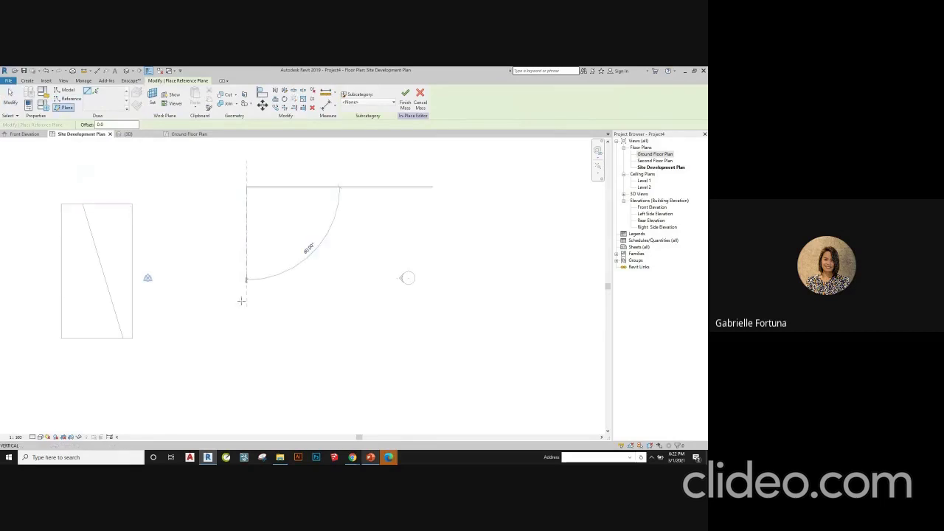
left_click(248, 373)
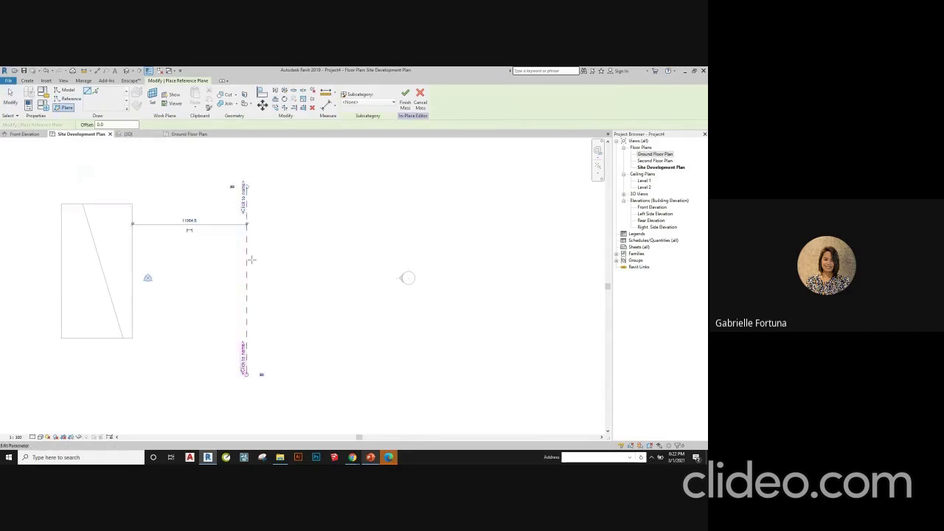
left_click(243, 198)
left_click(246, 187)
left_click(303, 187)
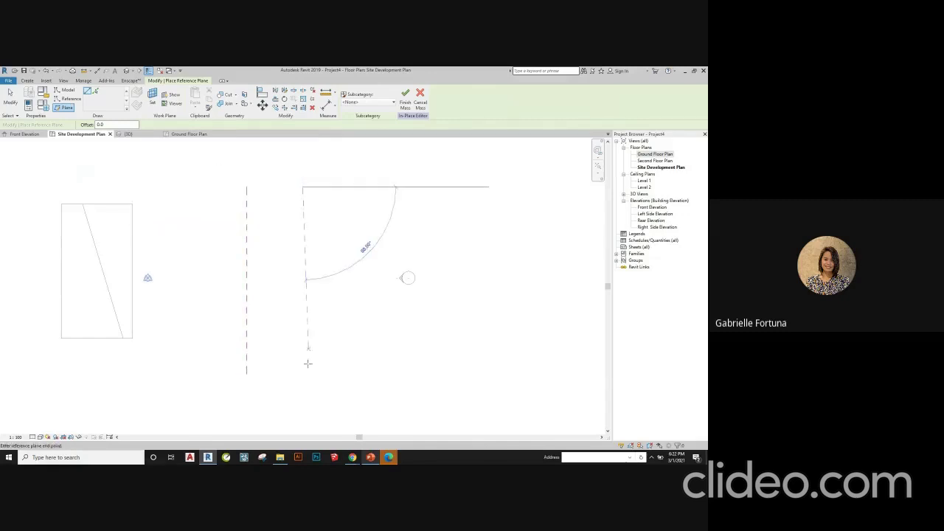
left_click(301, 374)
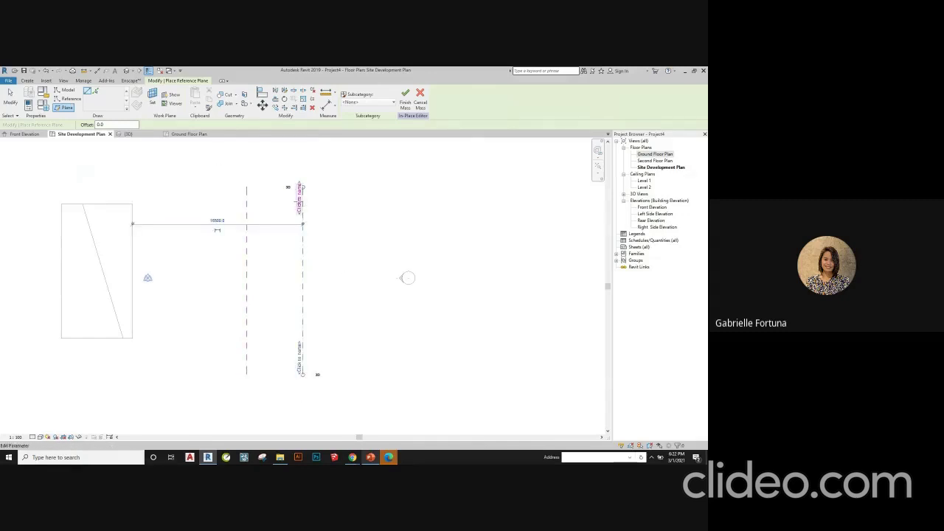
left_click(299, 199)
type("2")
key("Return")
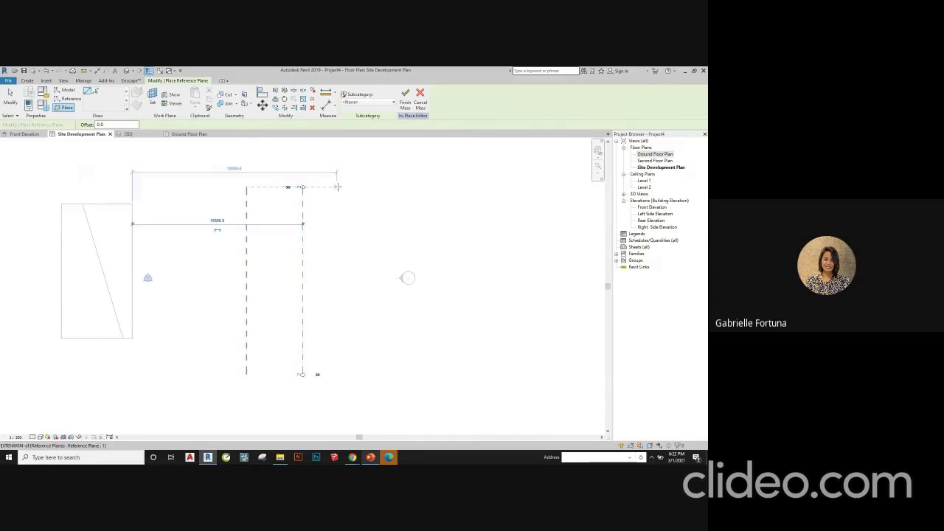
- Draw a third vertical reference plane farther right and name it '3'
left_click(363, 187)
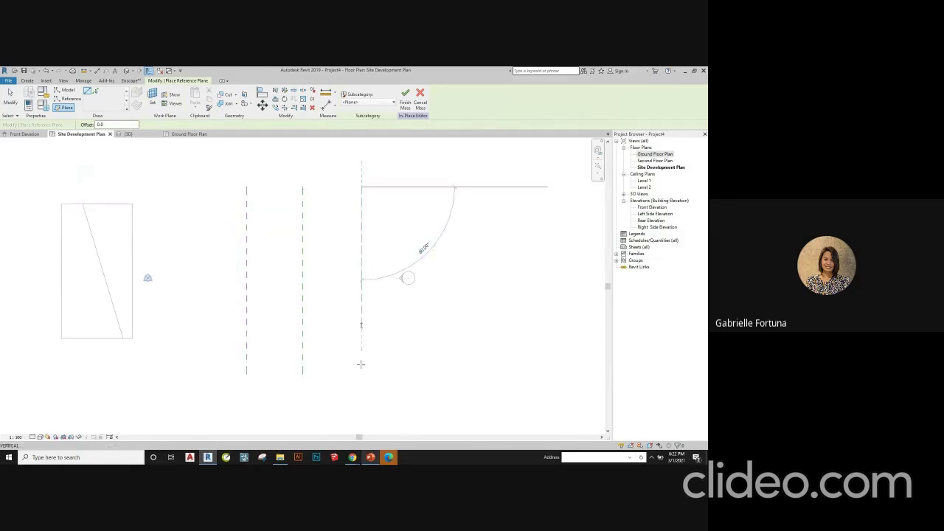
left_click(362, 374)
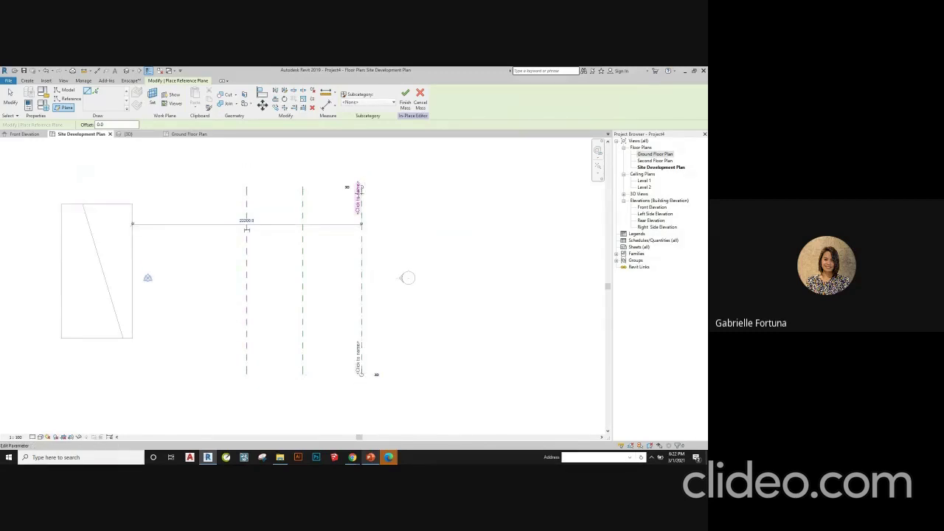
left_click(359, 193)
type("3")
key("Return")
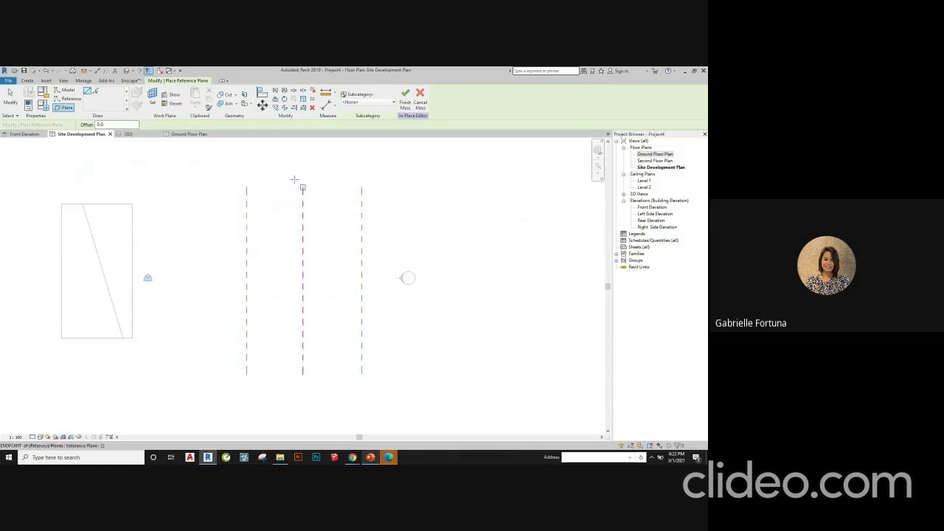
key("Escape")
key("Escape")
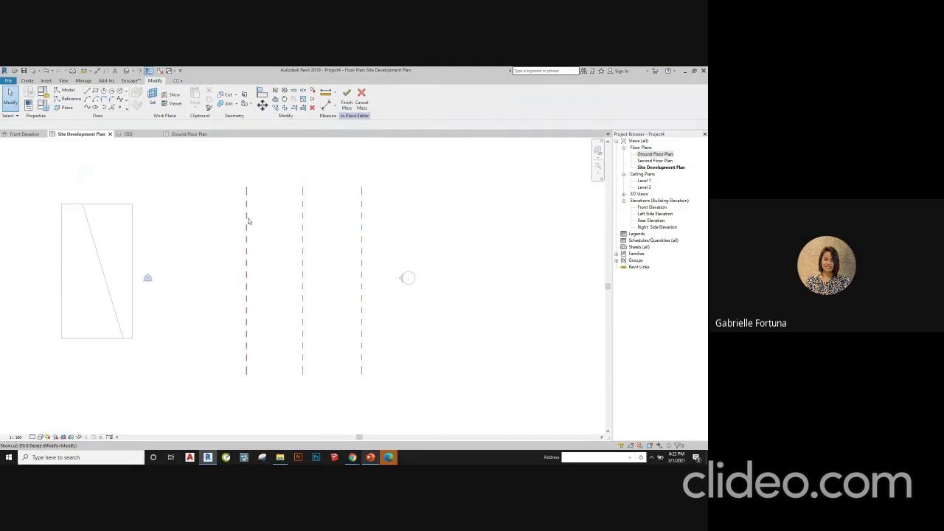
- Equalize the three reference planes with an EQ aligned dimension, then delete the dimension
left_click(247, 213)
key("d")
key("i")
left_click(248, 206)
left_click(303, 205)
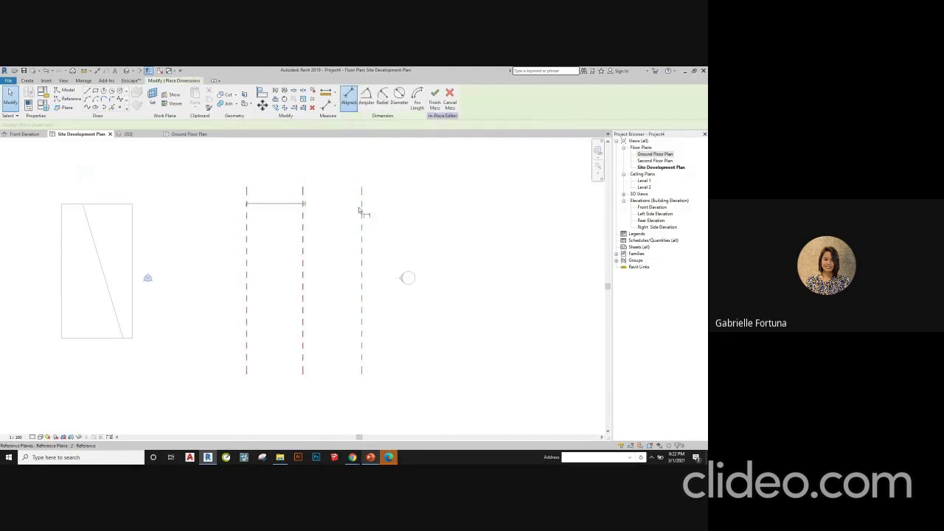
left_click(362, 208)
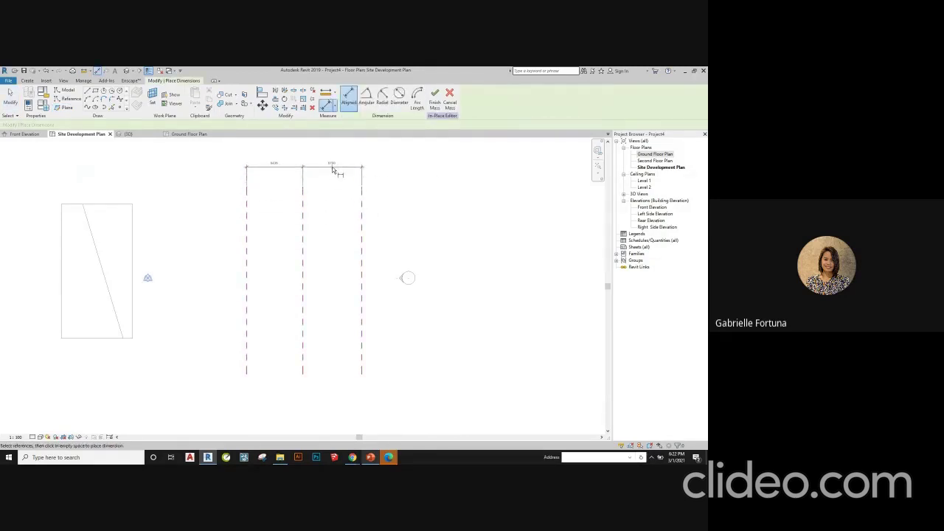
left_click(332, 170)
left_click(304, 154)
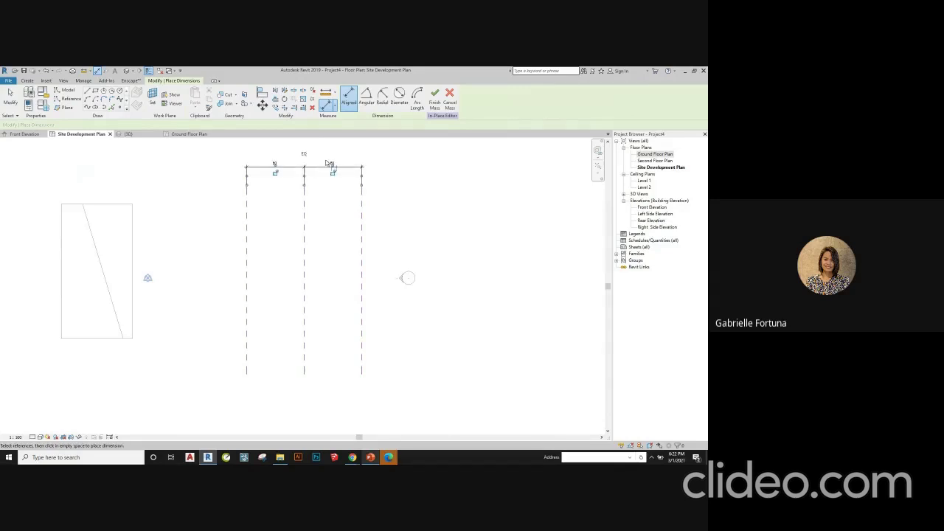
key("Escape")
key("Escape")
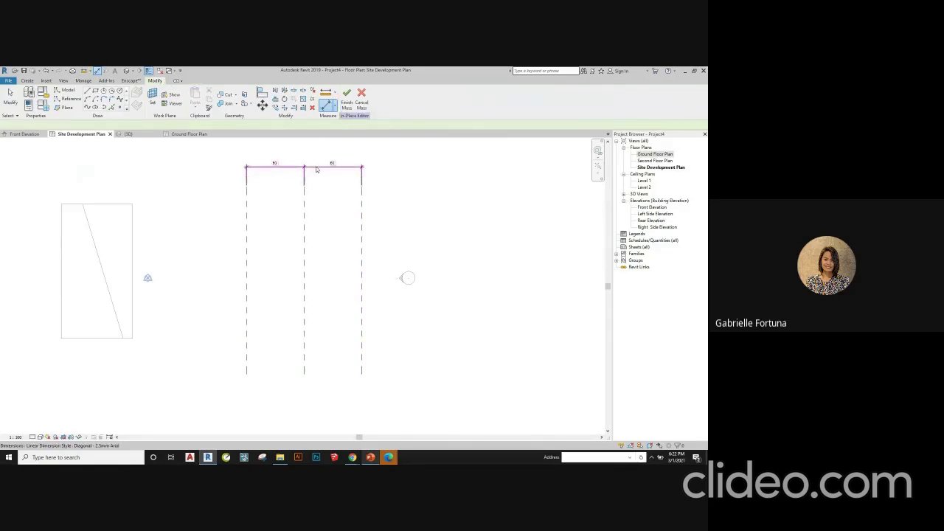
left_click(317, 170)
key("Delete")
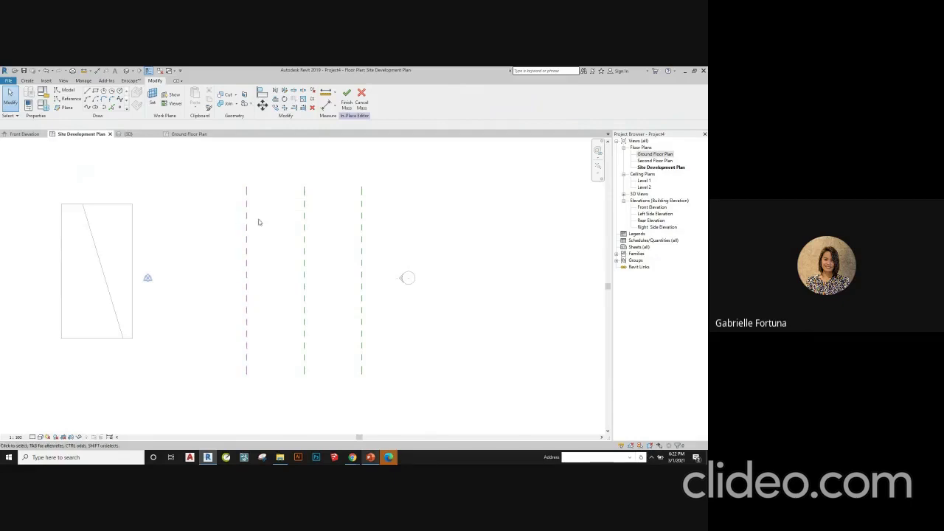
- Set Reference Plane : 1 as the work plane and open the Left Side Elevation
left_click(152, 102)
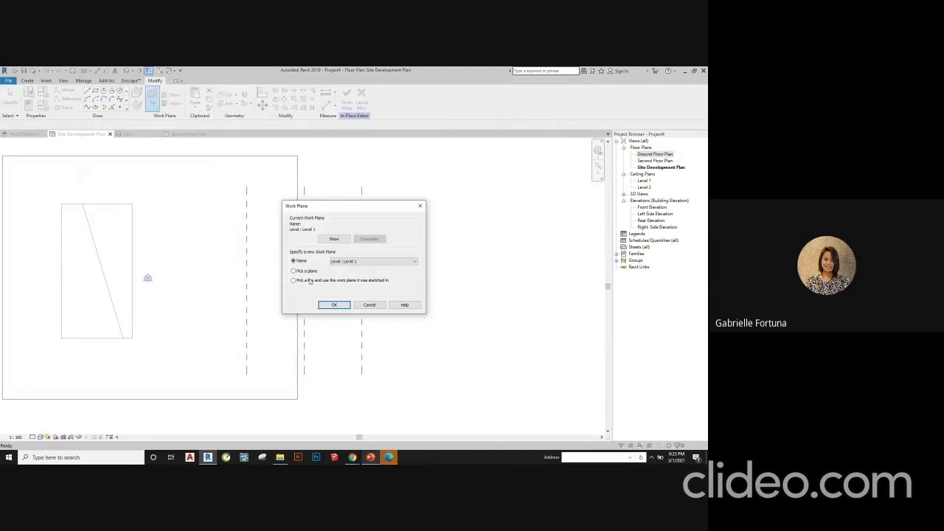
left_click(300, 263)
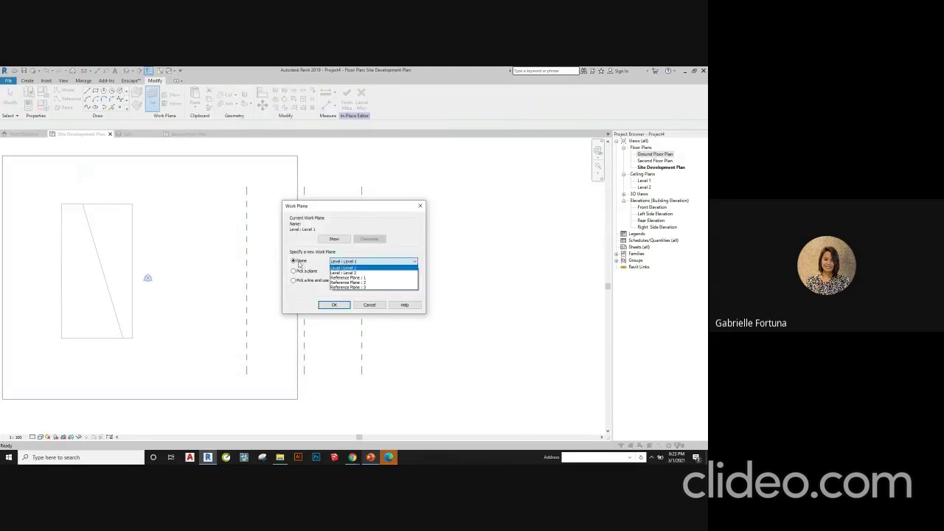
left_click(345, 278)
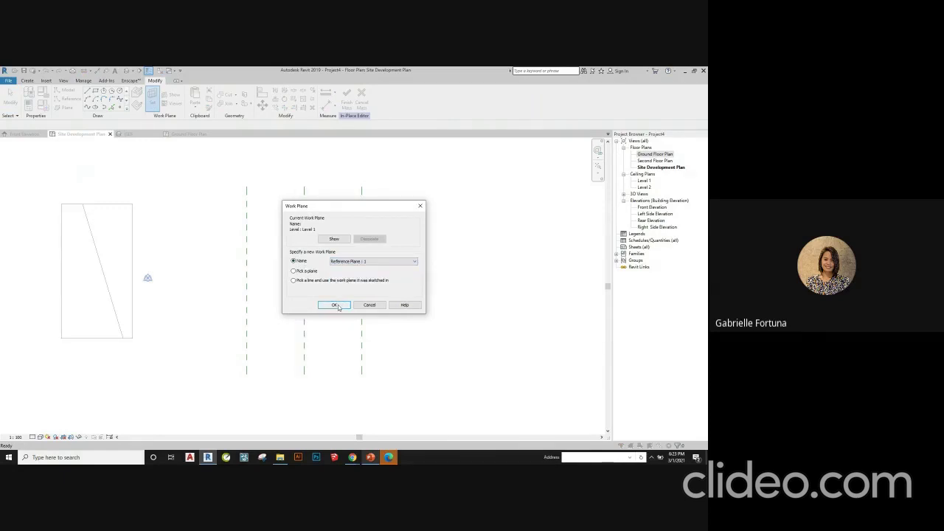
left_click(336, 305)
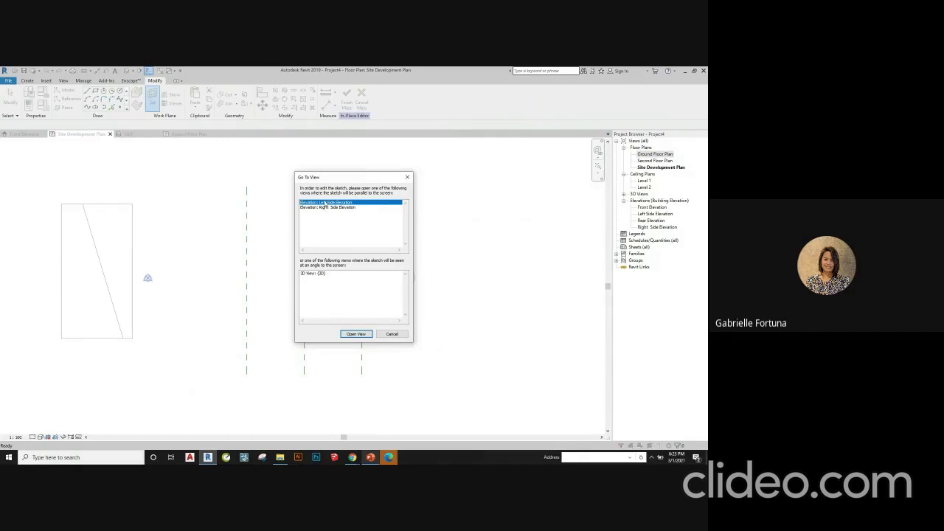
double_click(324, 203)
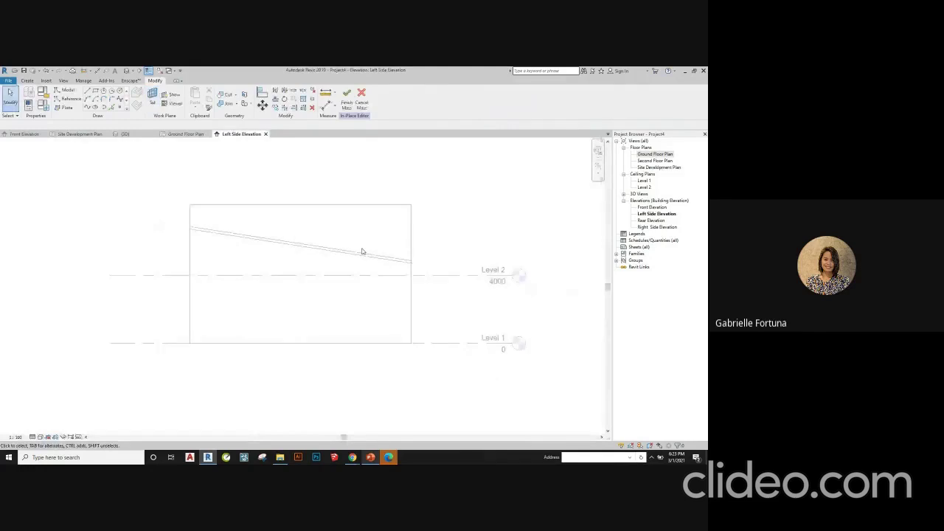
- Display the active work plane in the Left Side Elevation
scroll(361, 252, "down", 1)
scroll(362, 251, "down", 2)
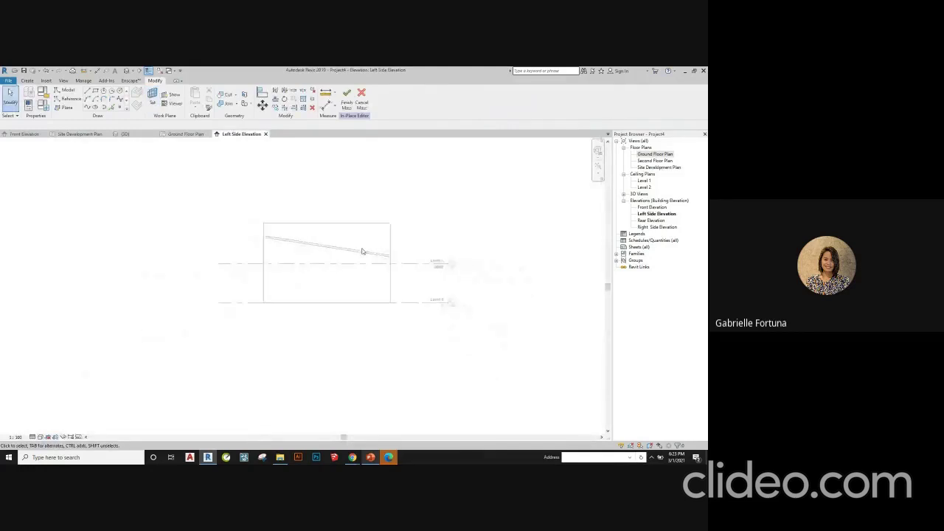
left_click(172, 95)
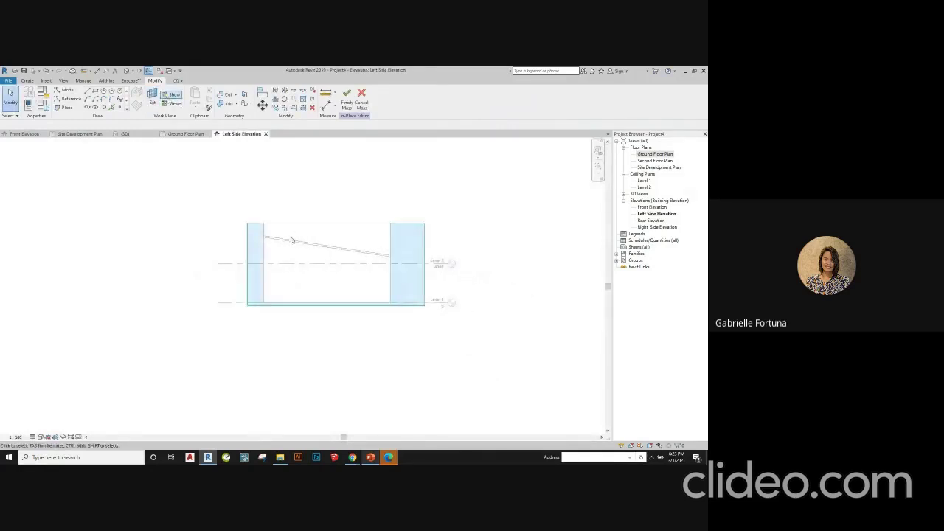
scroll(273, 260, "up", 1)
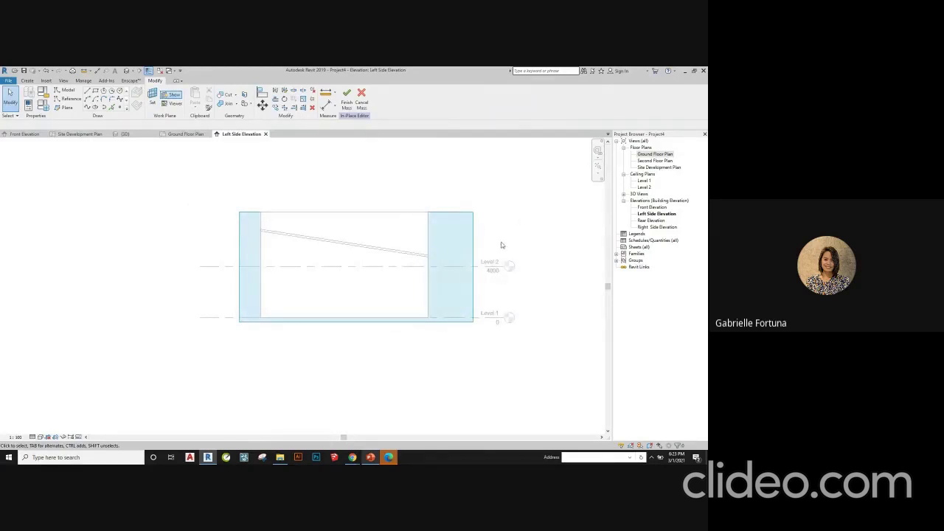
scroll(444, 217, "up", 2)
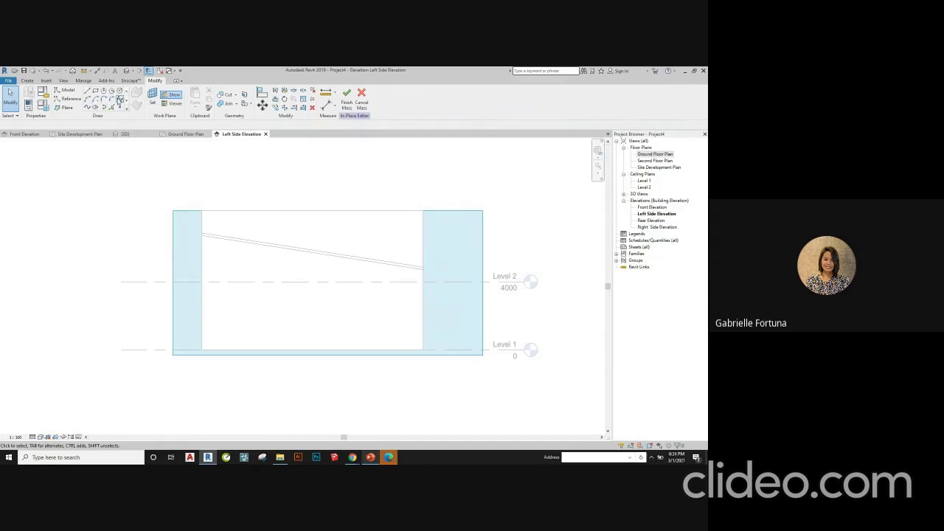
- Sketch a four-point wavy spline across the box on Reference Plane : 1
left_click(120, 102)
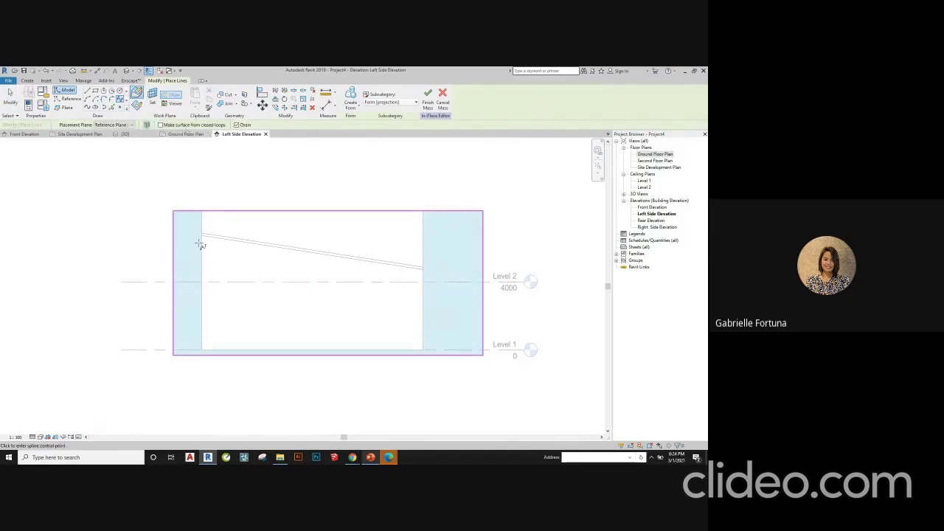
left_click(249, 226)
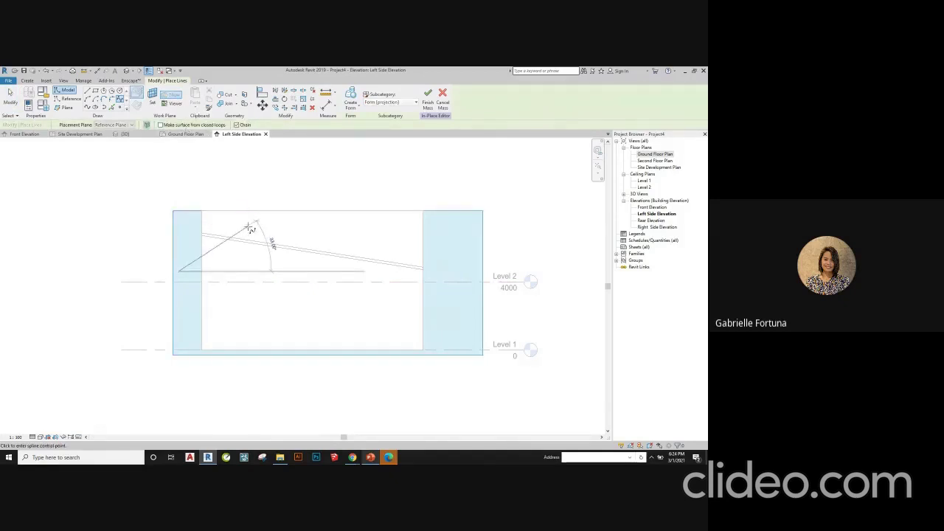
left_click(343, 268)
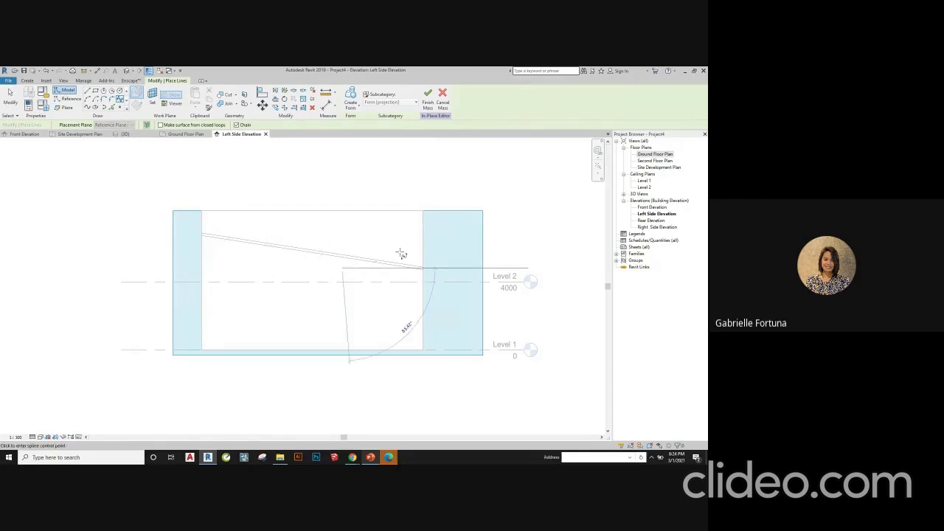
left_click(425, 239)
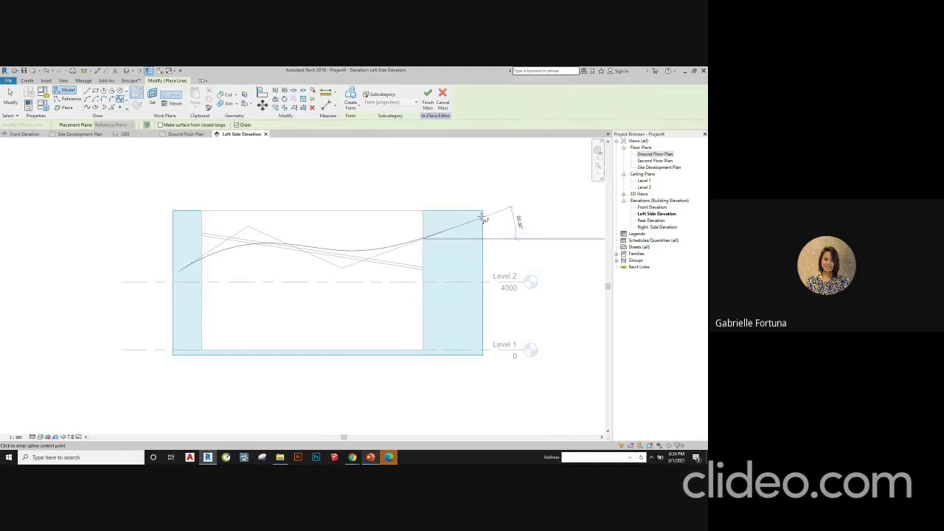
left_click(482, 218)
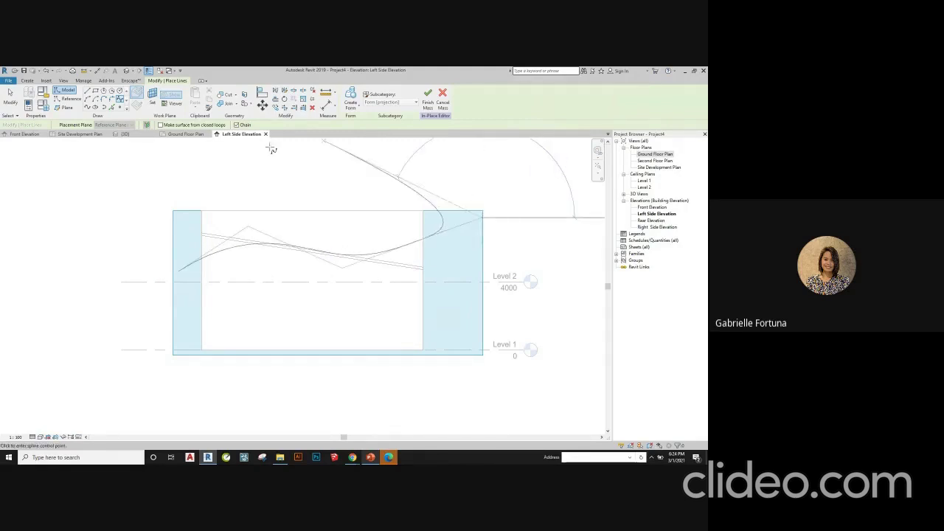
key("Escape")
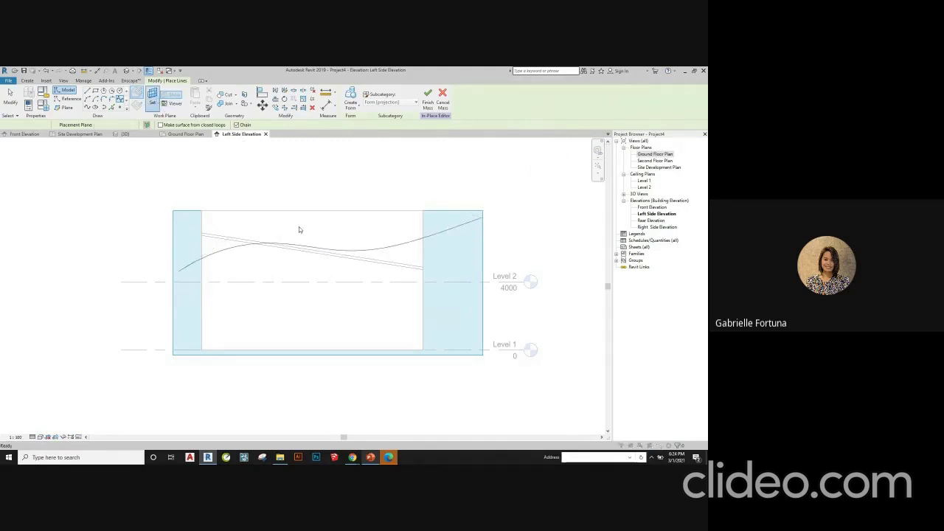
- Set Reference Plane : 2 as the work plane and open the Right Side Elevation
left_click(152, 96)
left_click(373, 261)
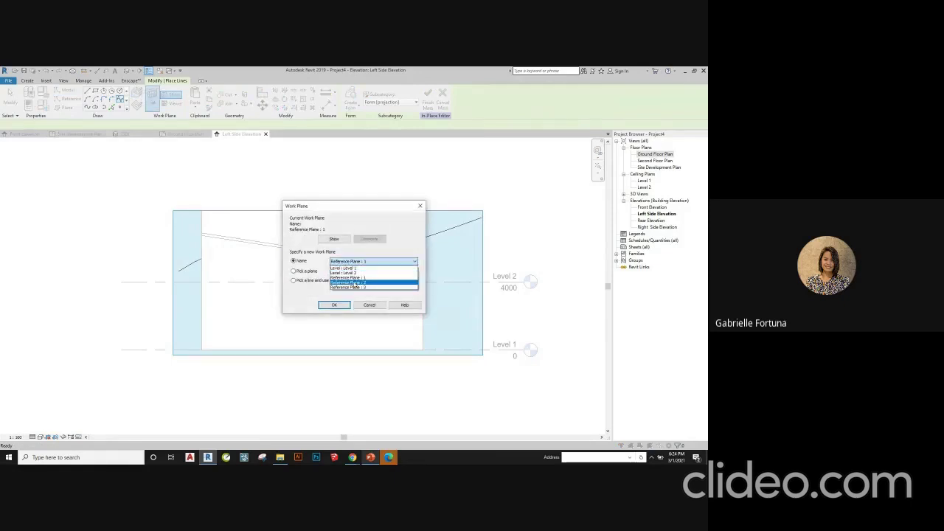
left_click(348, 283)
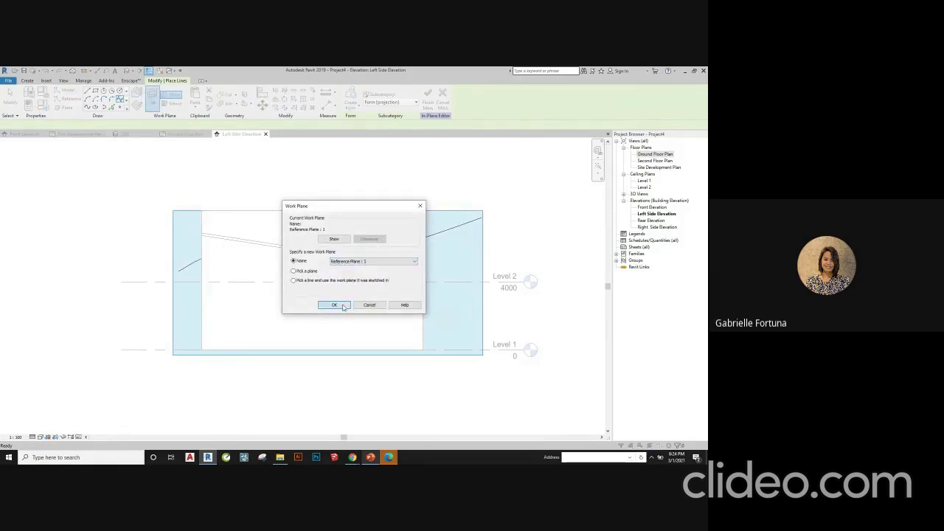
left_click(334, 305)
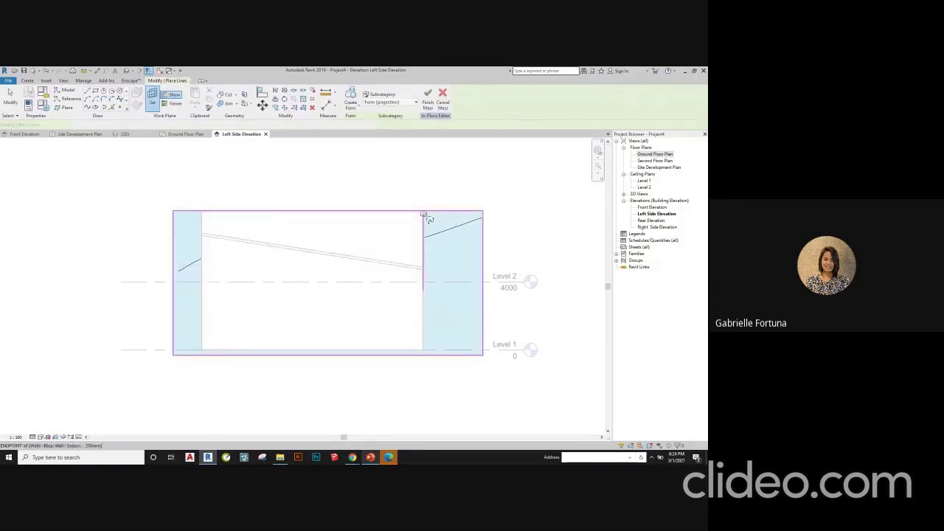
double_click(648, 228)
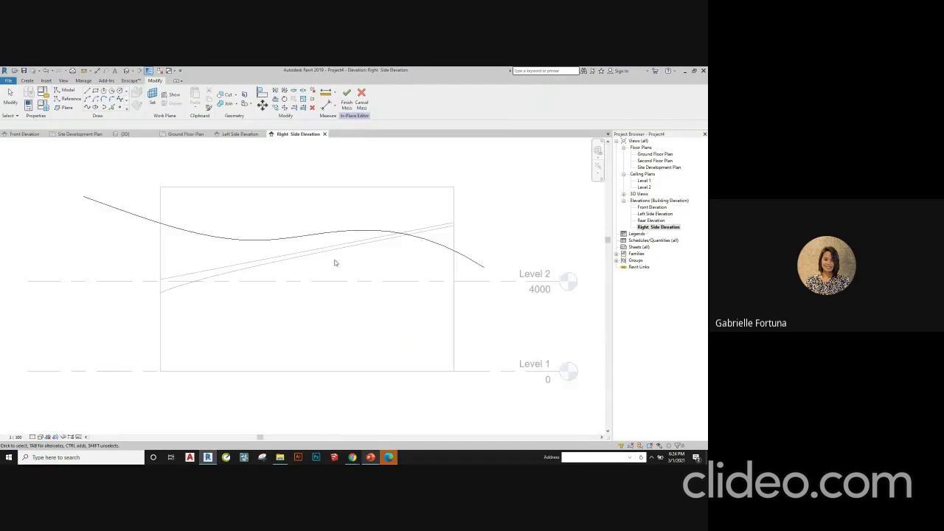
scroll(481, 262, "down", 1)
left_click(409, 229)
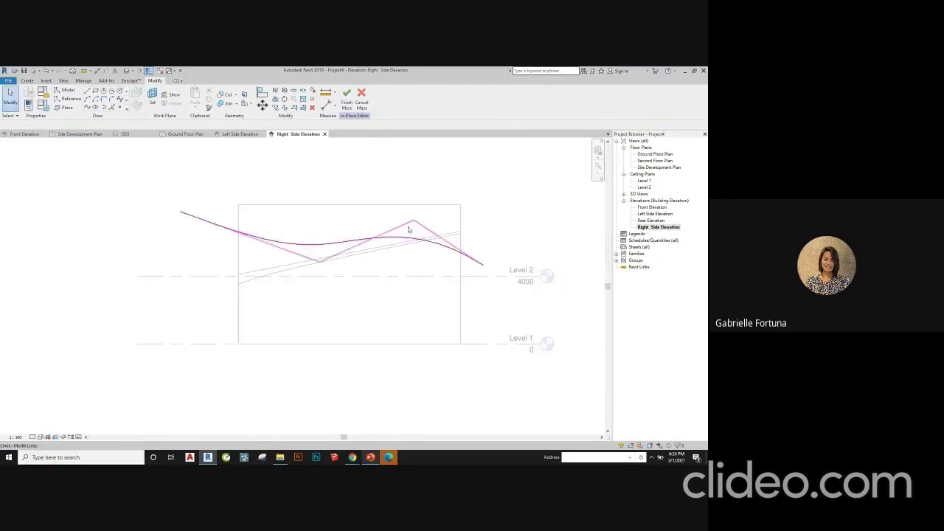
left_click(288, 208)
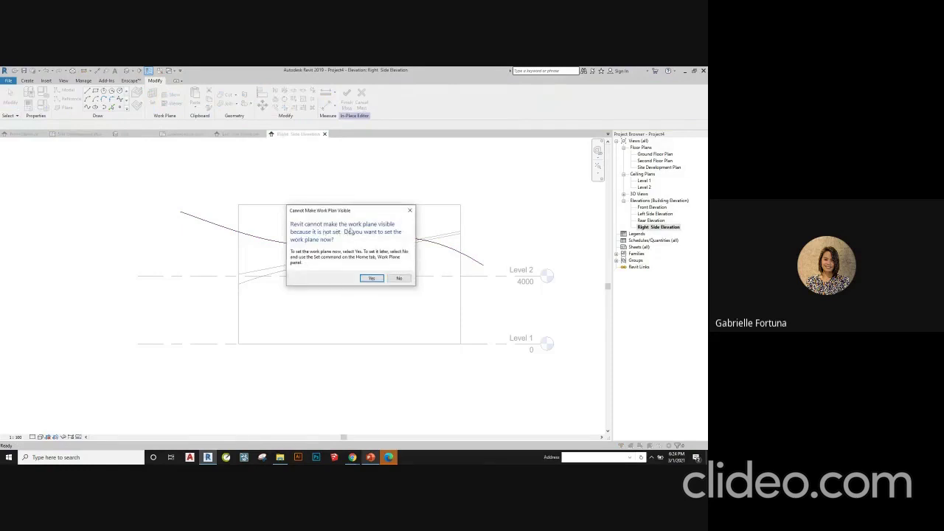
- Confirm setting a work plane and pick Reference Plane : 2 by name
left_click(372, 279)
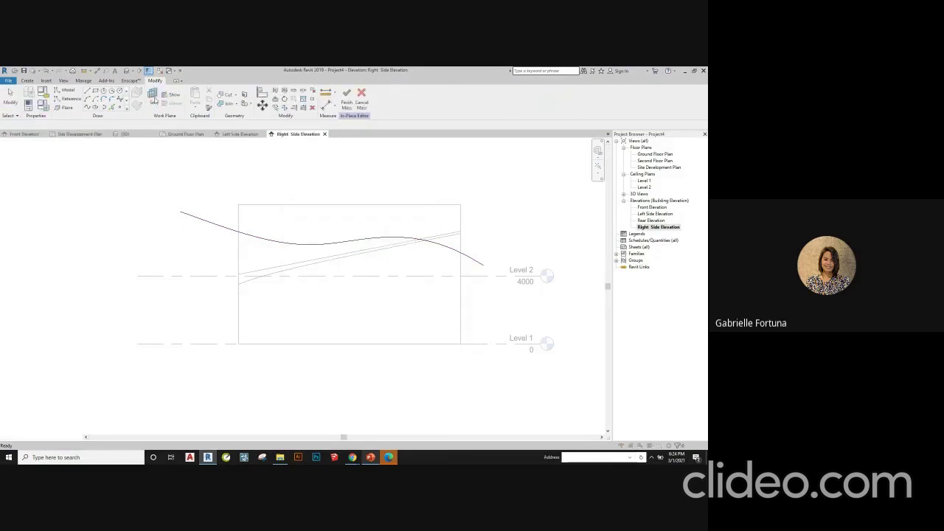
left_click(153, 98)
left_click(293, 261)
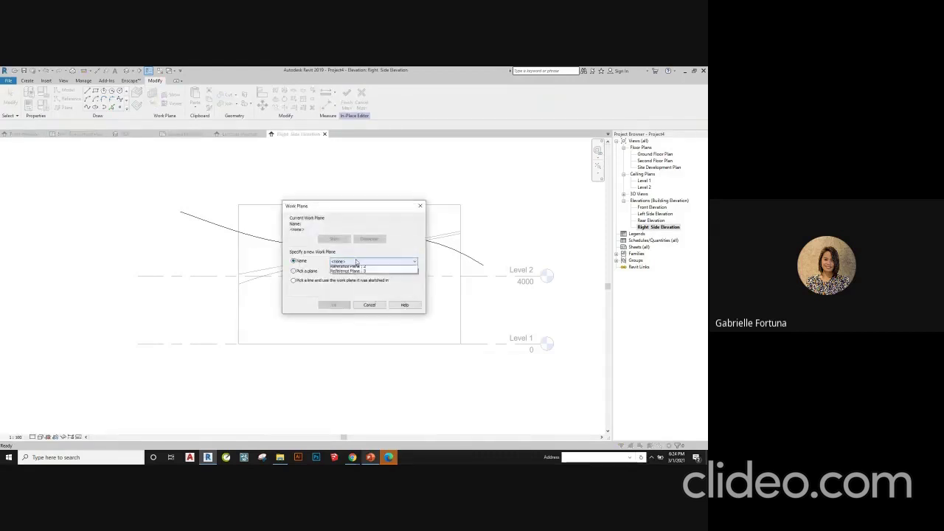
left_click(362, 262)
left_click(357, 285)
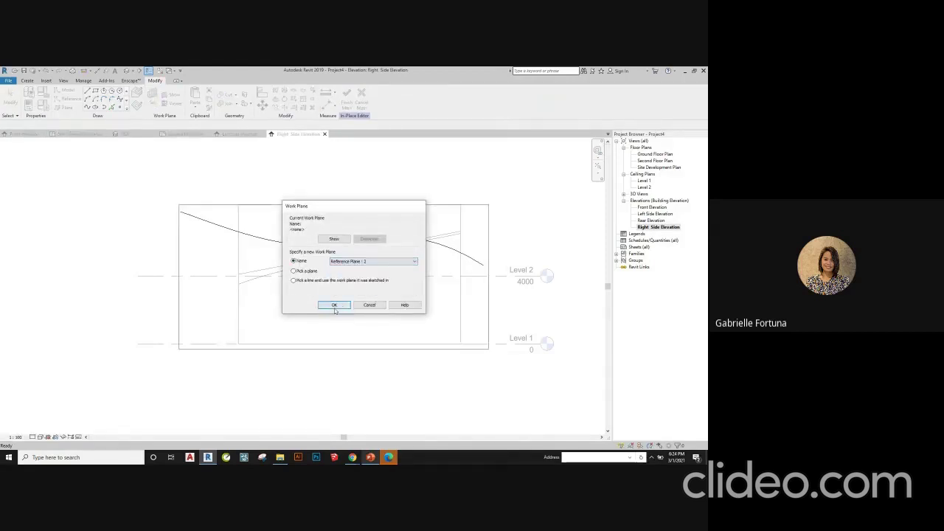
left_click(333, 305)
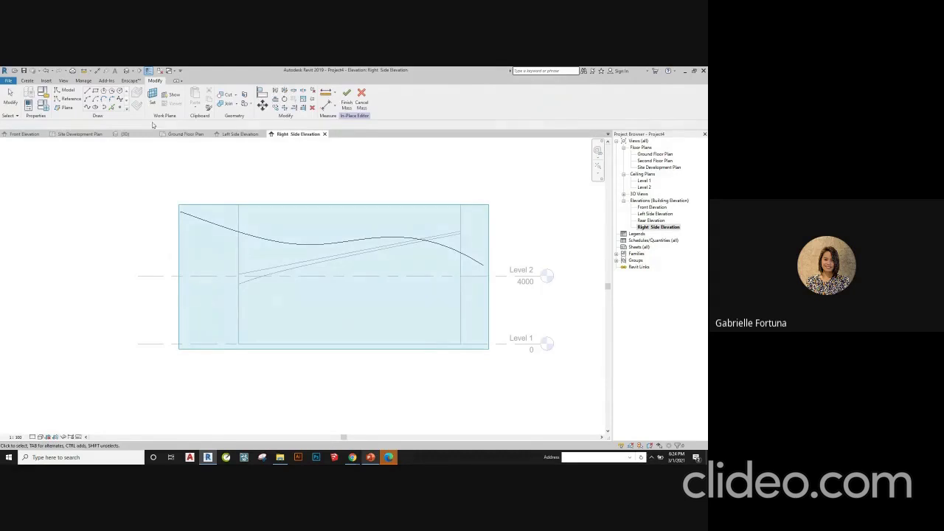
- Draw a second wavy spline from the first curve's right end to the box's top-left corner
left_click(171, 96)
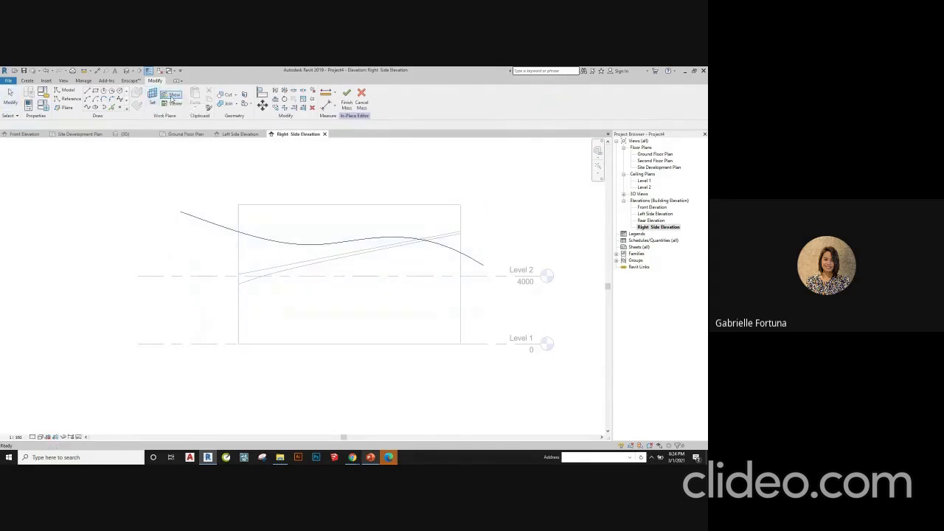
left_click(171, 96)
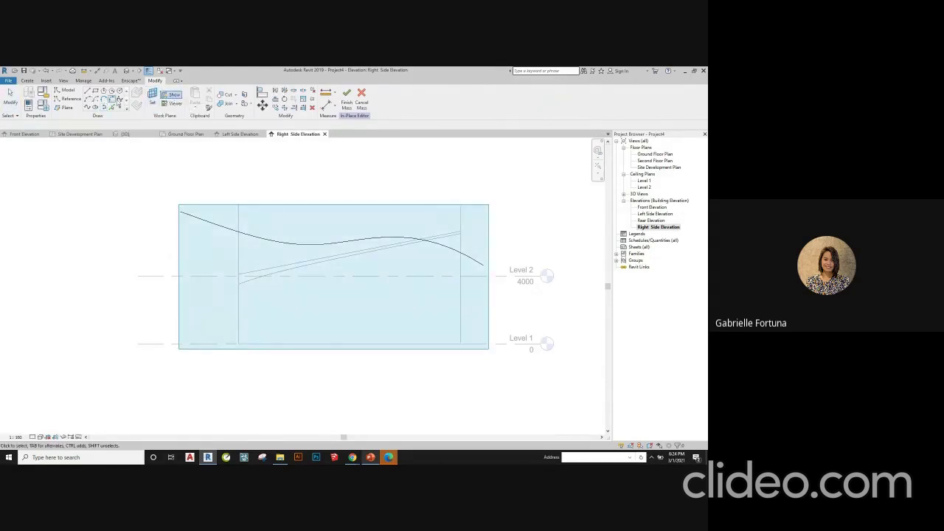
key("Return")
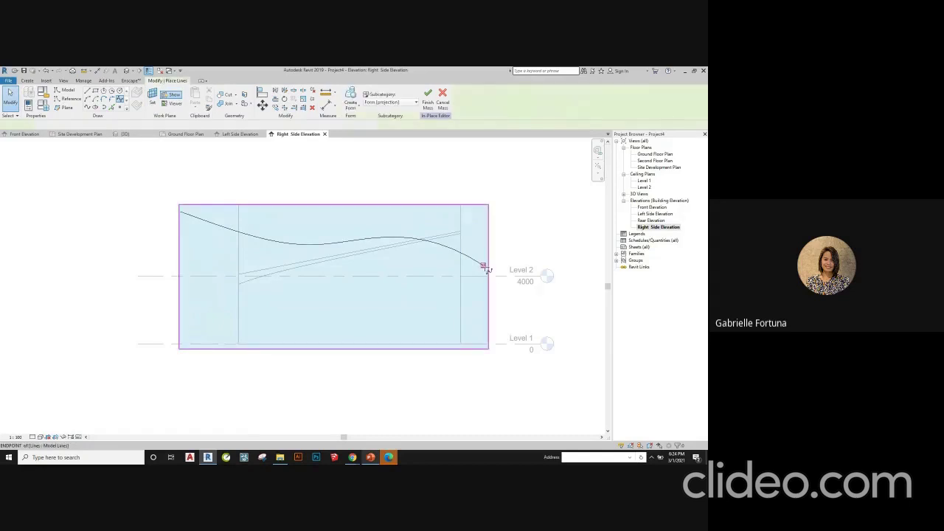
left_click(483, 264)
left_click(402, 274)
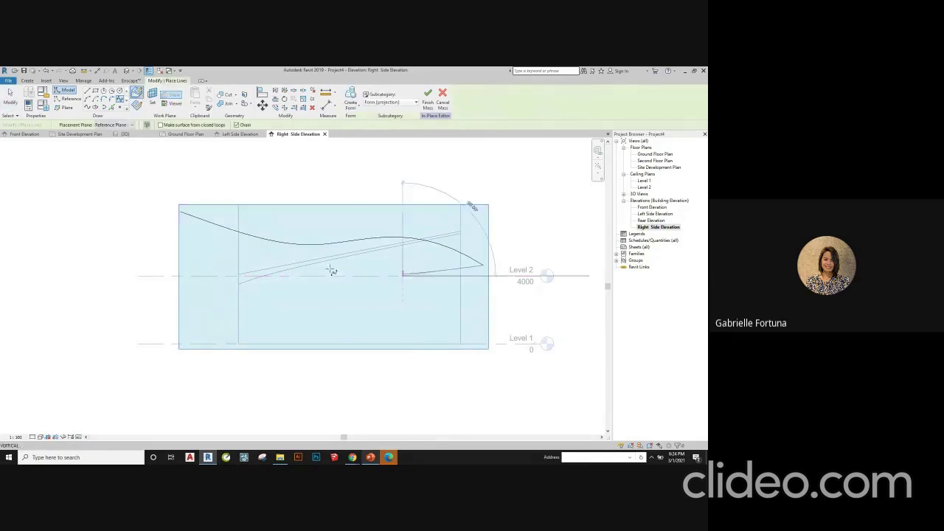
left_click(300, 225)
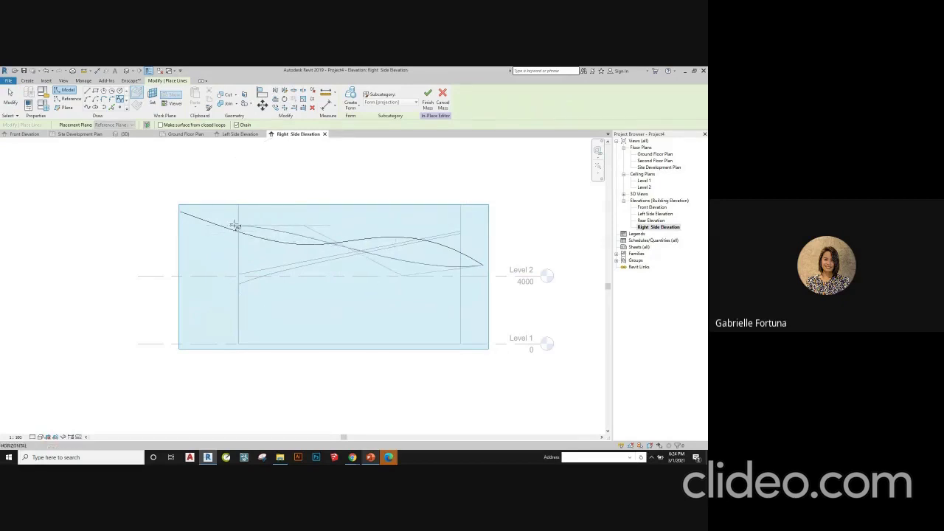
left_click(276, 215)
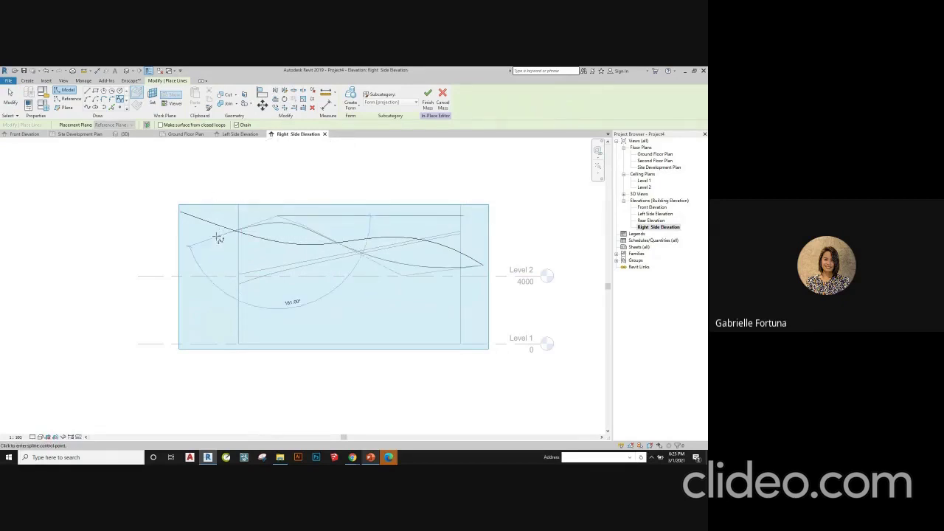
left_click(218, 236)
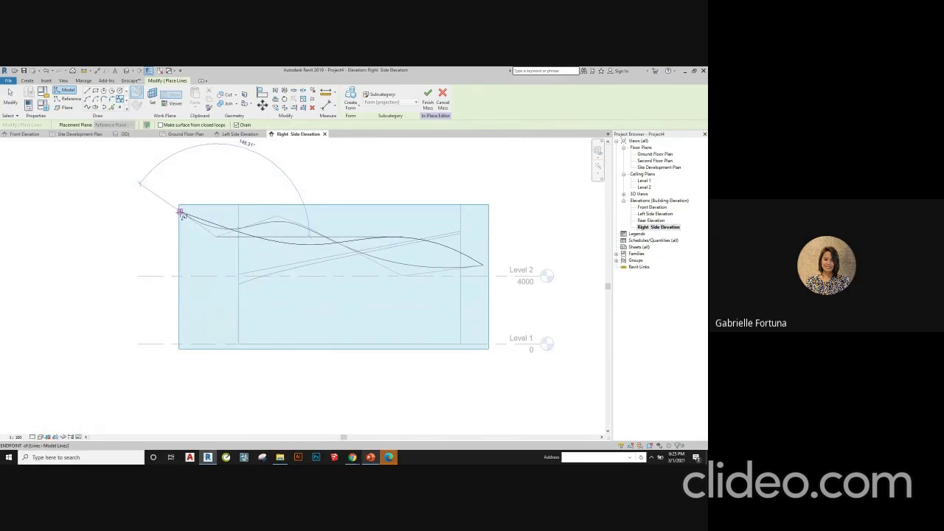
left_click(181, 212)
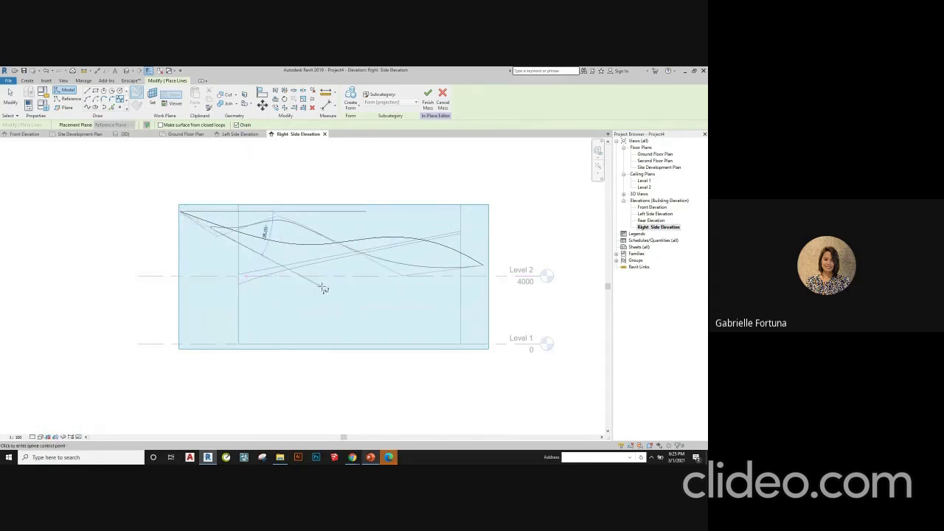
left_click(181, 158)
key("Escape")
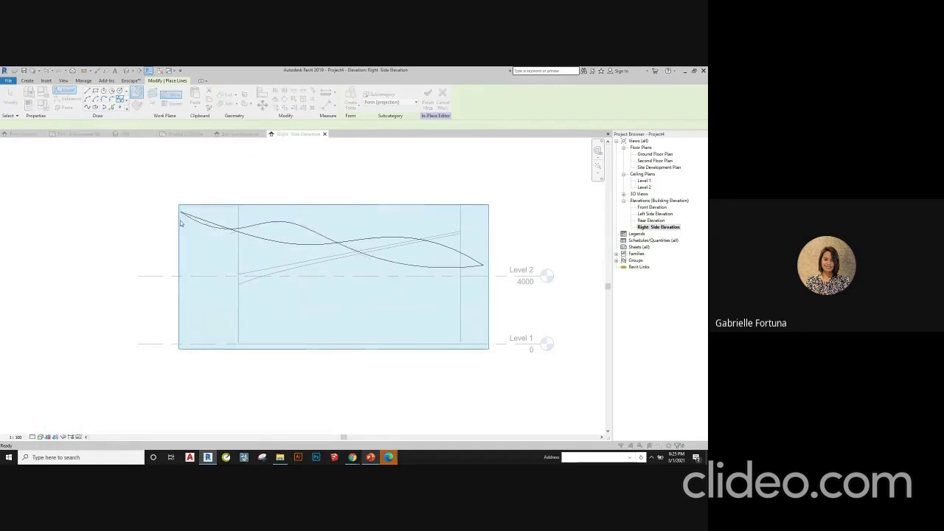
left_click(180, 217)
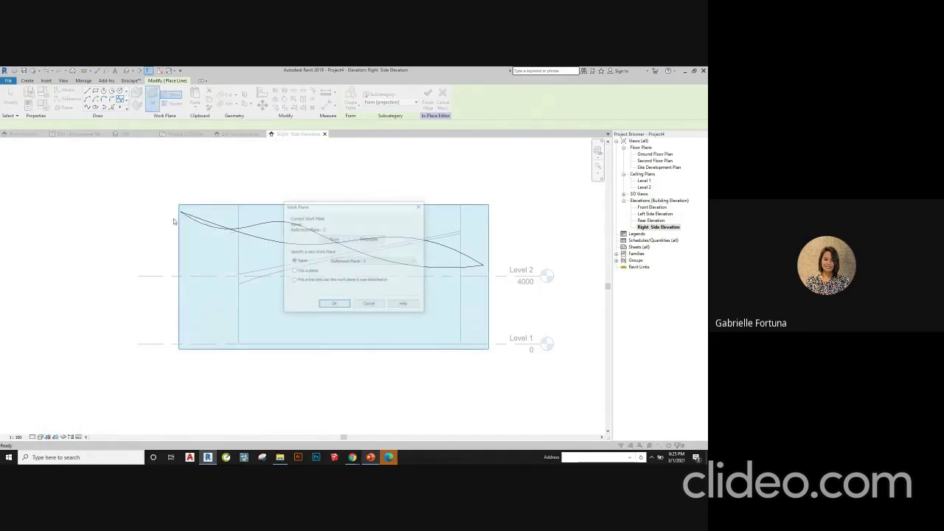
- Make Reference Plane : 3 the work plane
left_click(370, 262)
left_click(359, 289)
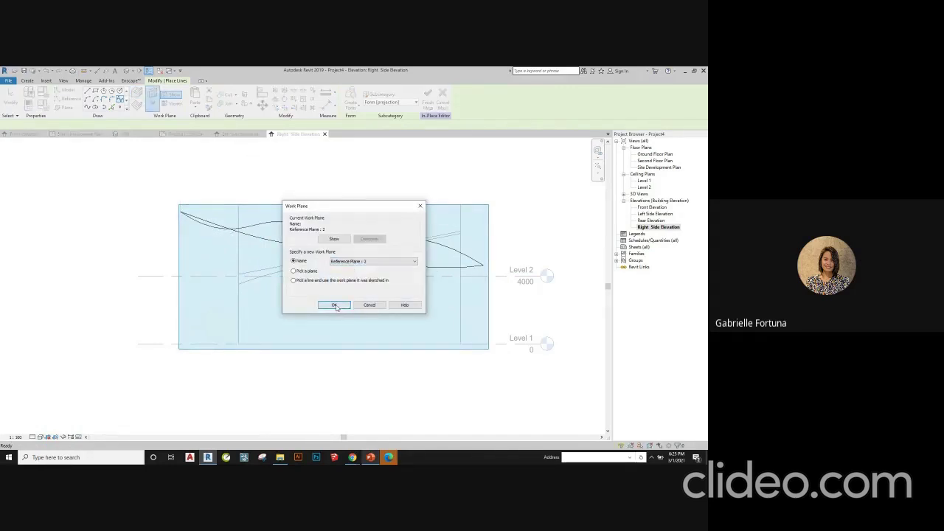
left_click(334, 305)
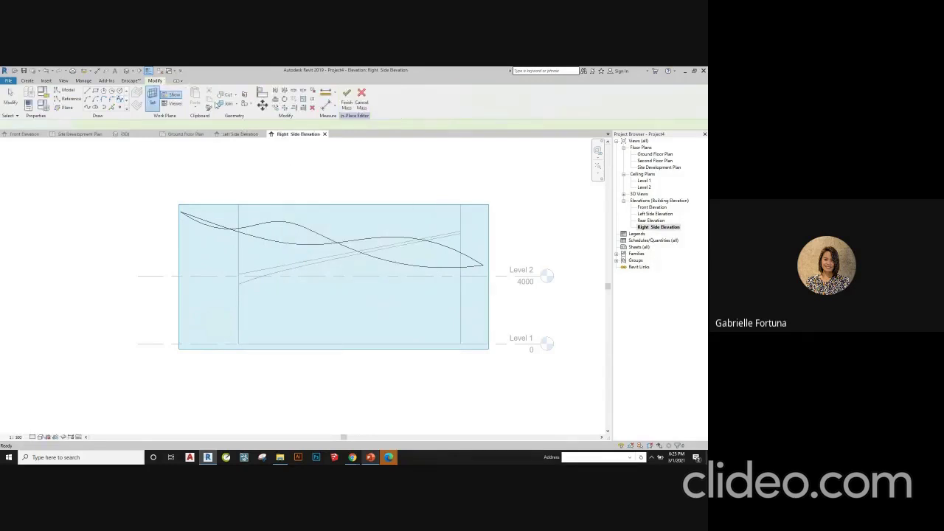
- Draw a third spline between the curves' endpoints on Reference Plane : 3
left_click(120, 98)
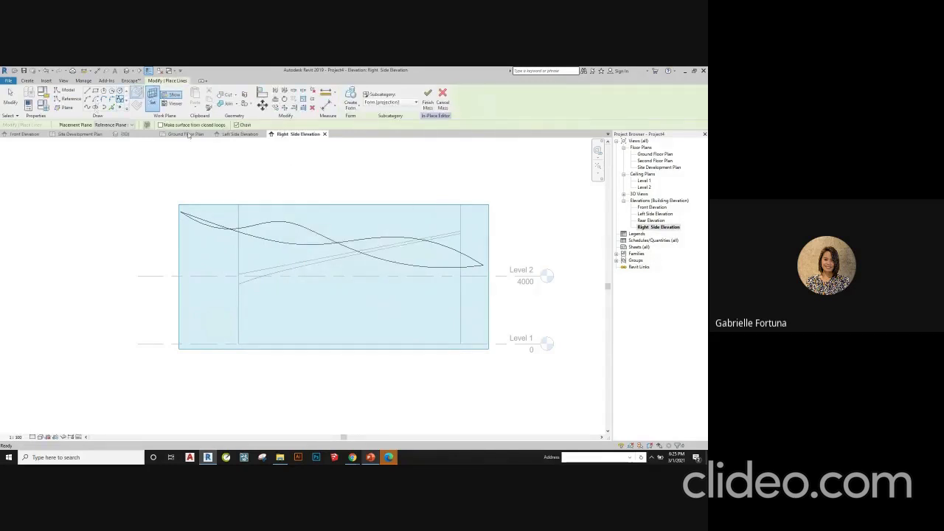
left_click(483, 264)
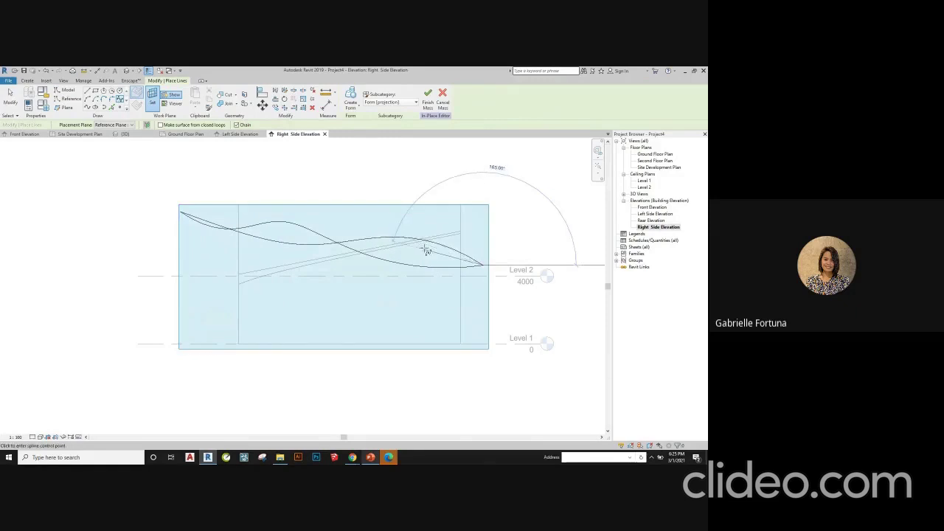
left_click(340, 254)
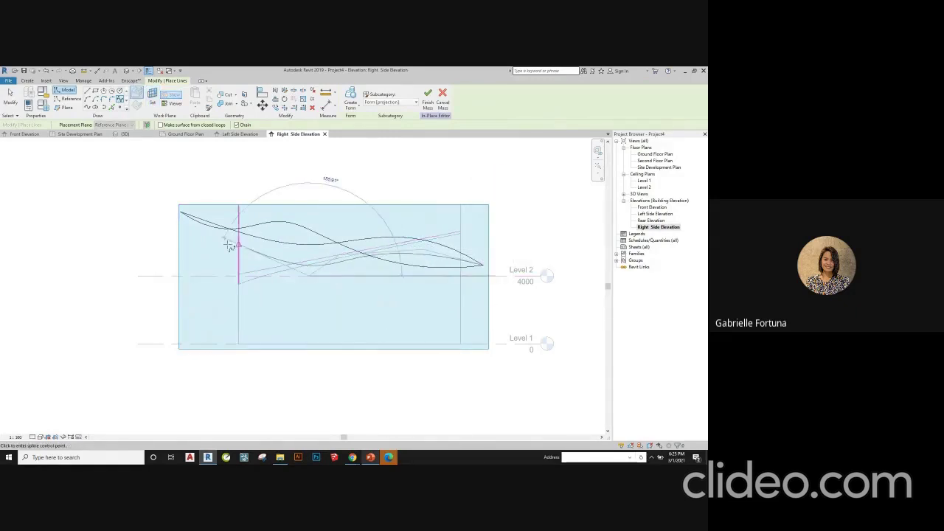
left_click(177, 212)
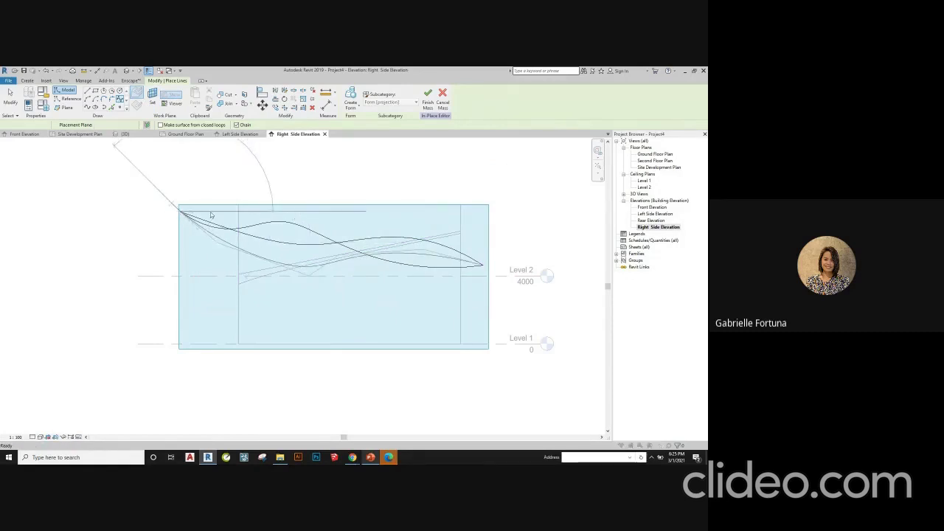
left_click(152, 96)
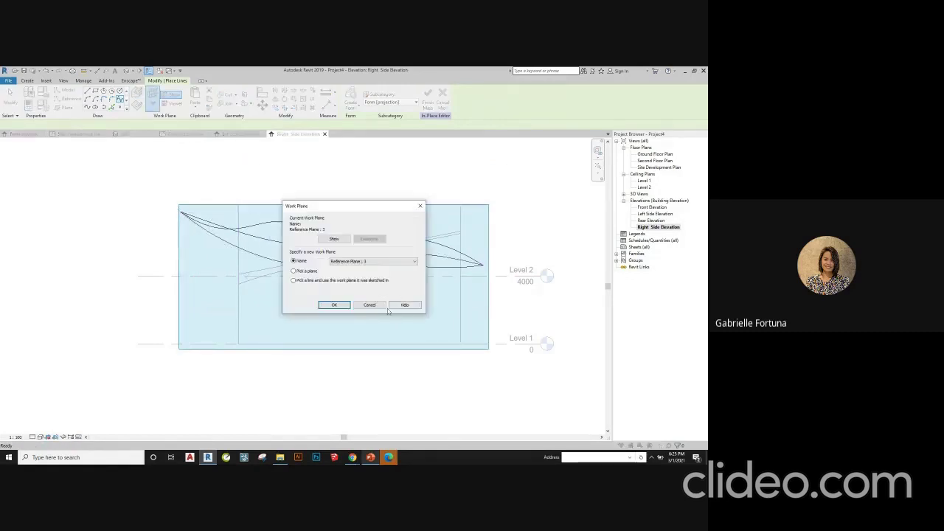
left_click(368, 304)
scroll(366, 243, "down", 3)
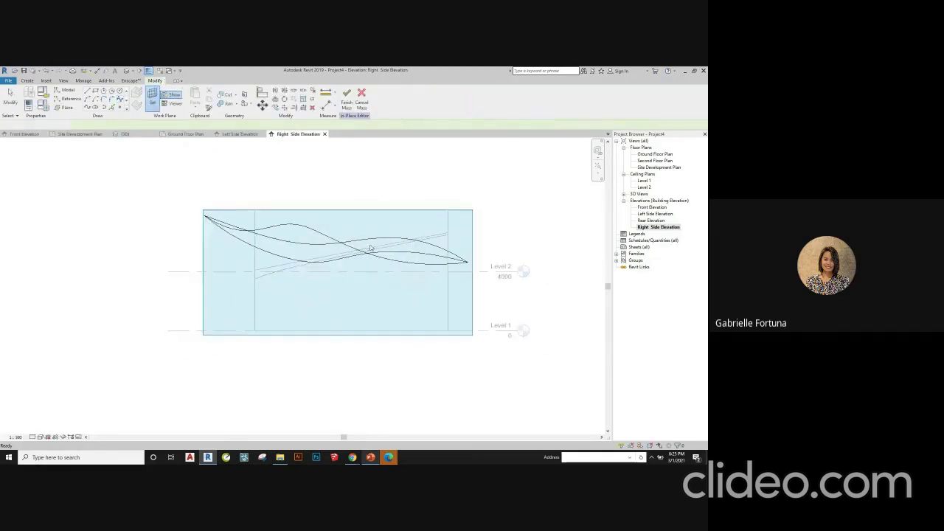
- In the 3D view, window-select all three wavy curves beside the folded-roof building
left_click(122, 134)
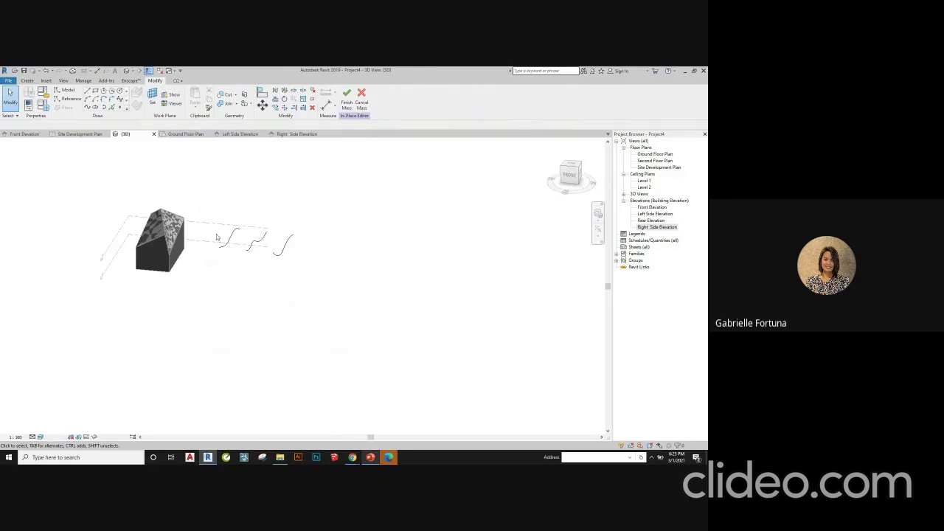
scroll(216, 236, "up", 3)
middle_click_drag(307, 266, 310, 221, "shift")
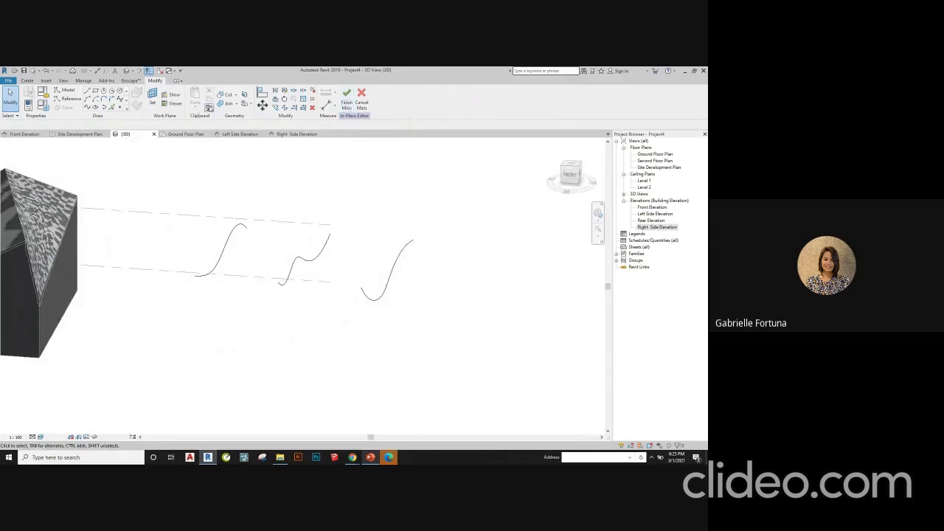
left_click_drag(170, 186, 462, 318)
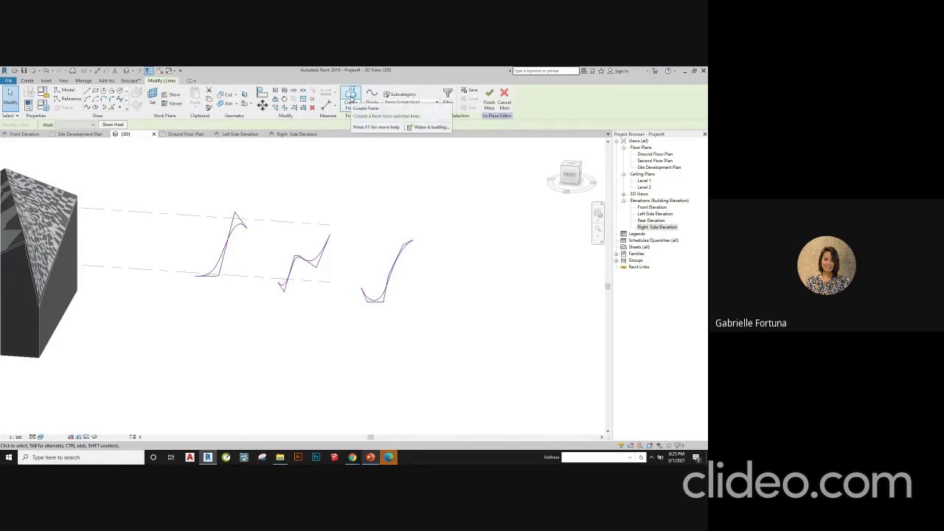
- Loft the three splines into a surface form and finish the mass, dismissing the mesh warning
left_click(351, 98)
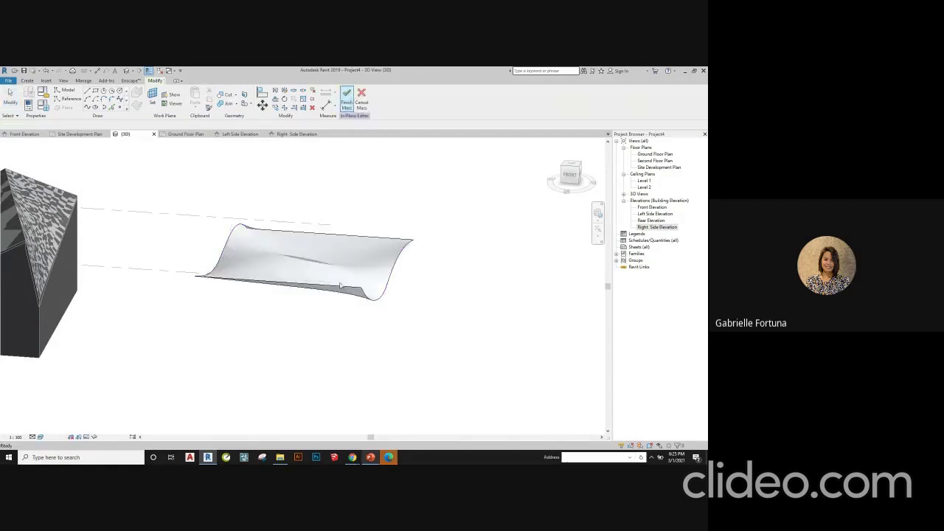
scroll(340, 286, "up", 1)
middle_click_drag(340, 284, 282, 255, "shift")
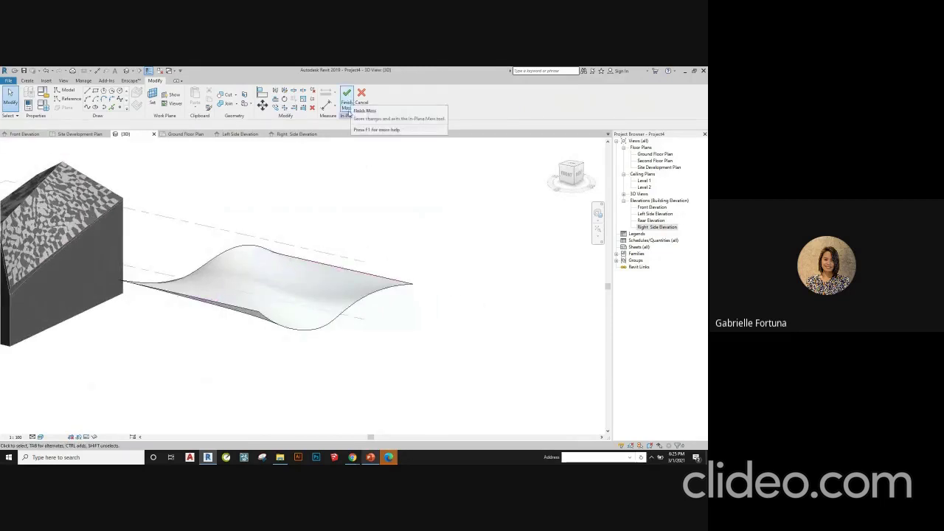
left_click(346, 103)
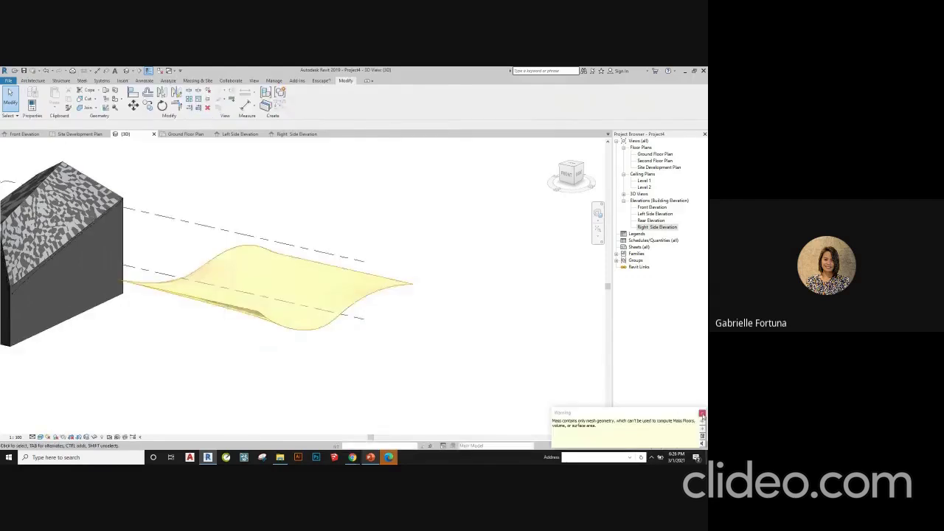
left_click(702, 413)
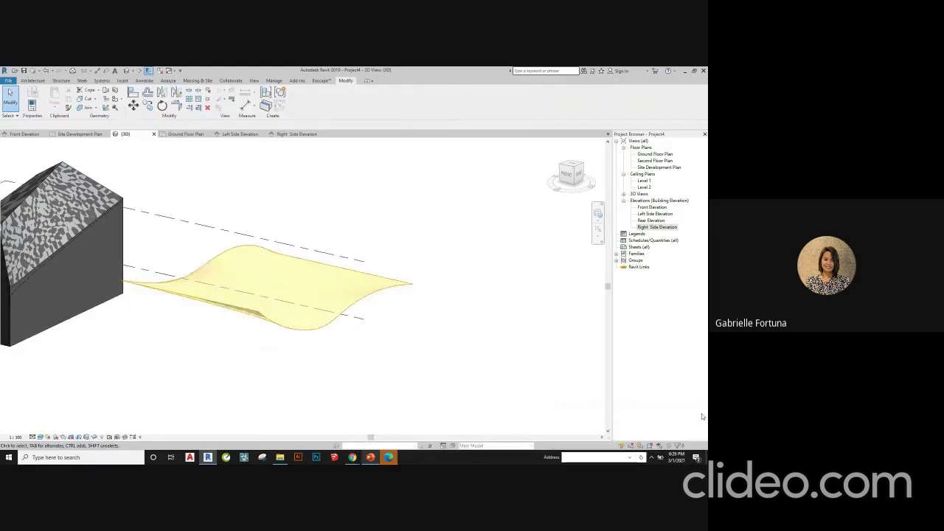
scroll(416, 375, "down", 3)
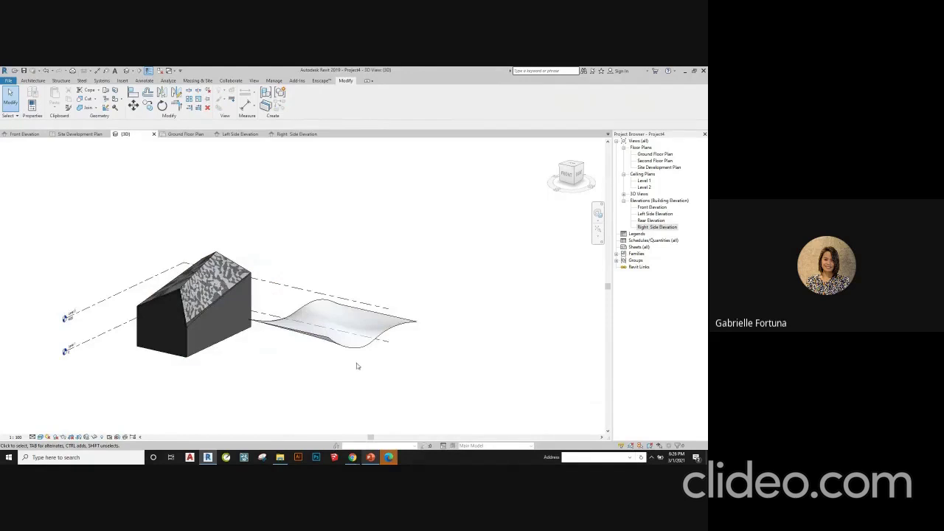
scroll(357, 366, "up", 2)
- Create a roof by face from the wavy mass surface
left_click(32, 80)
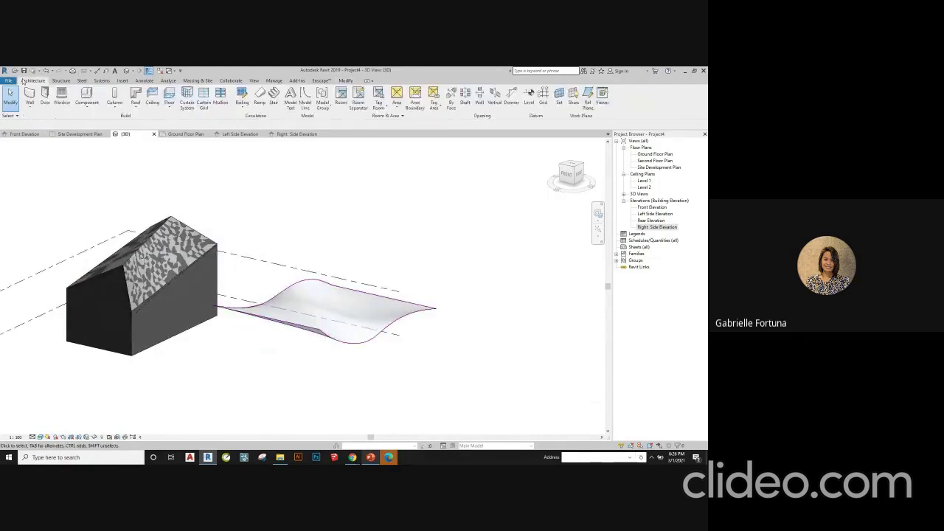
left_click(137, 108)
left_click(156, 150)
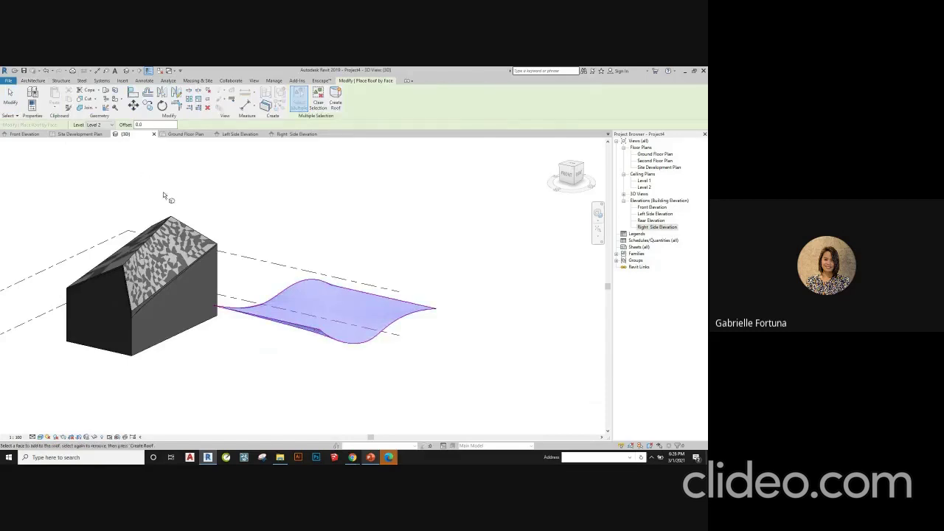
left_click(335, 97)
middle_click_drag(362, 366, 295, 214, "shift")
- Switch to the Site Development Plan view showing the two outlines
left_click(77, 134)
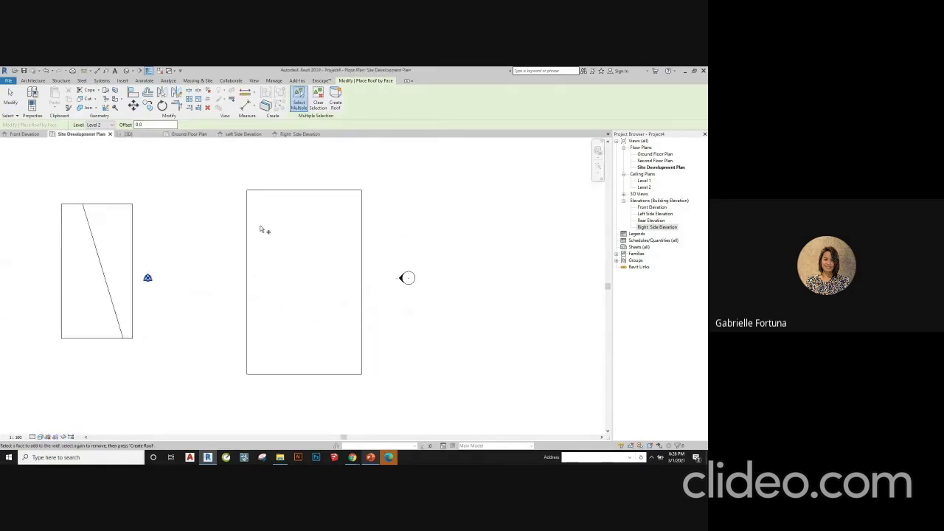
scroll(300, 289, "down", 1)
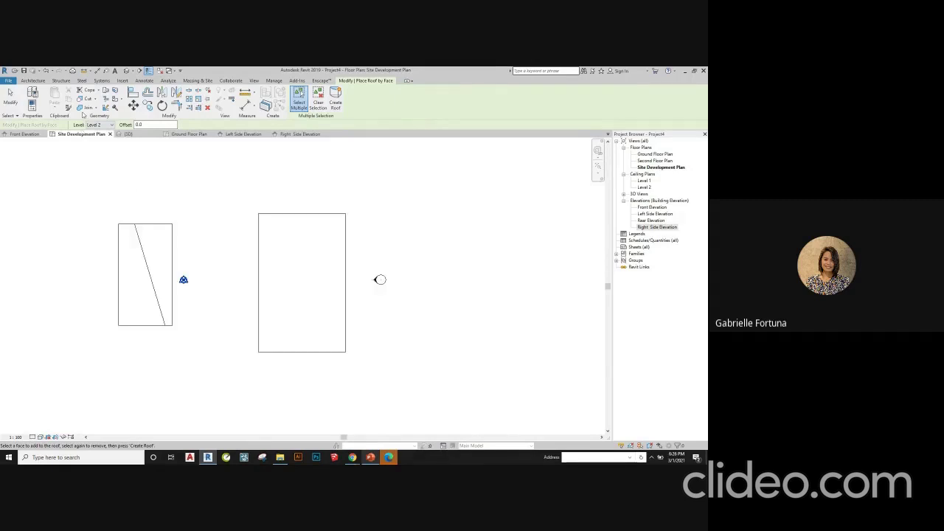
left_click(35, 80)
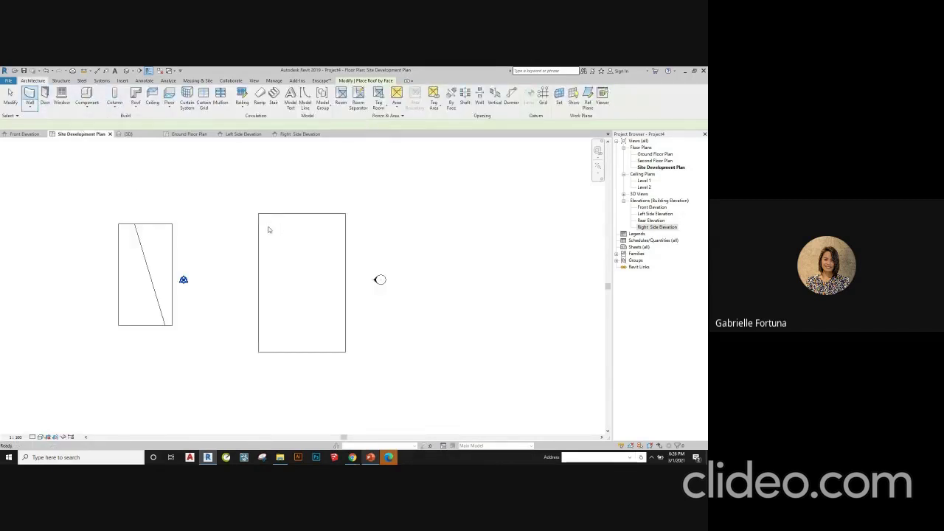
- Start the Wall tool (WA) with height set to Level 1, dismissing the resulting error
key("w")
key("a")
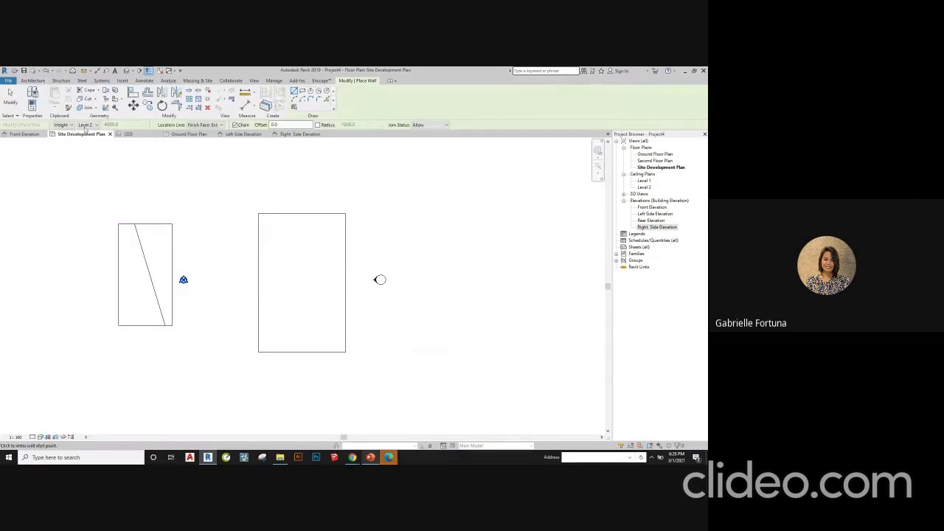
left_click(85, 128)
left_click(87, 145)
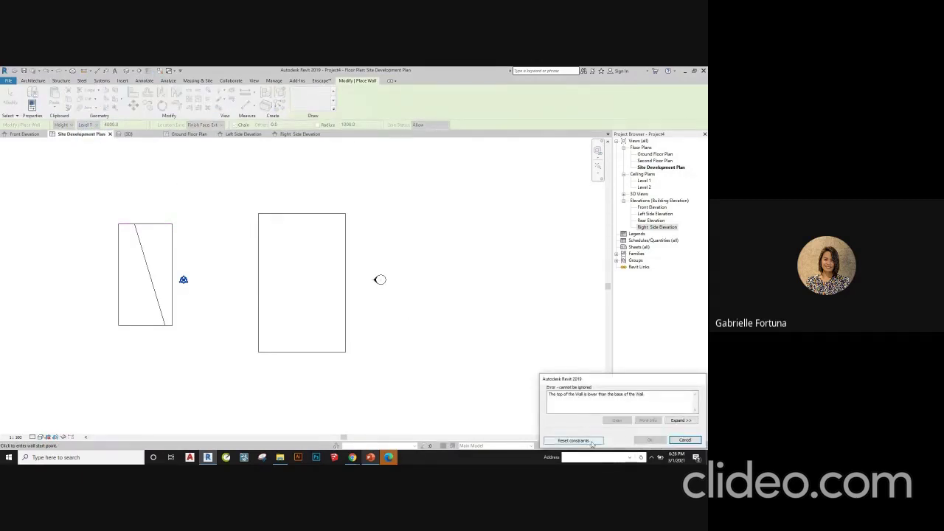
left_click(684, 440)
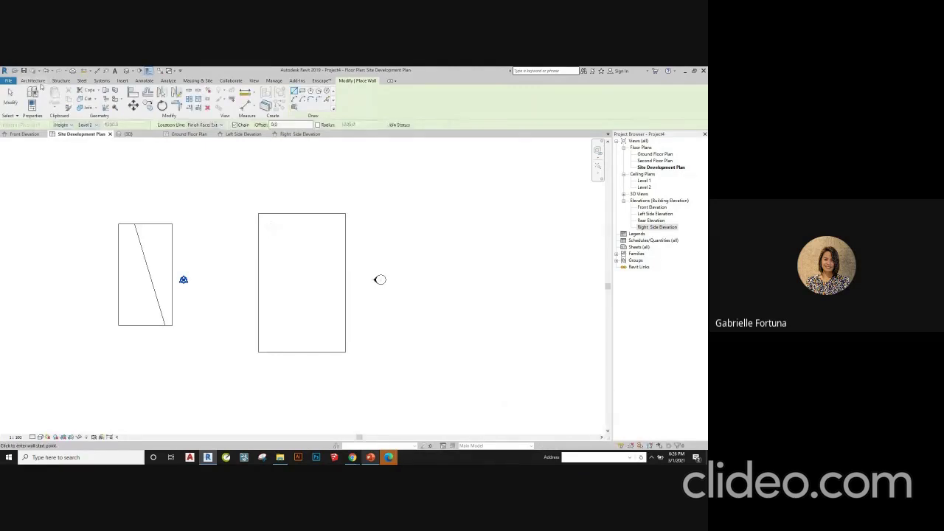
- Draw a rectangle of Generic - 200mm walls inside the second outline and view it in 3D
left_click(35, 81)
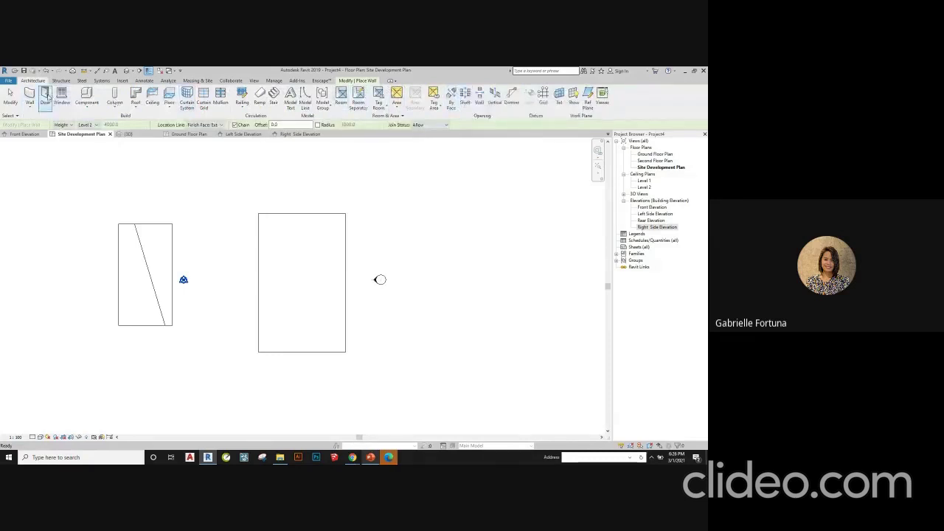
left_click(30, 100)
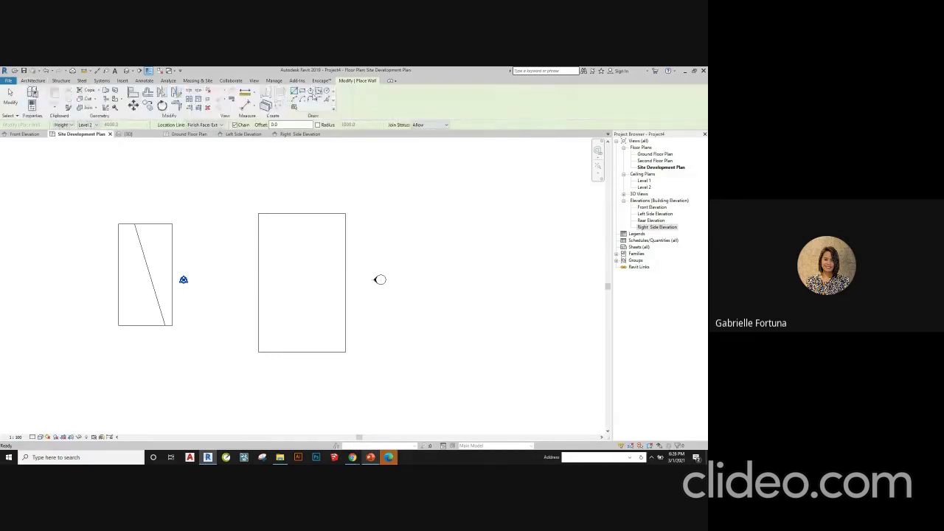
left_click(269, 227)
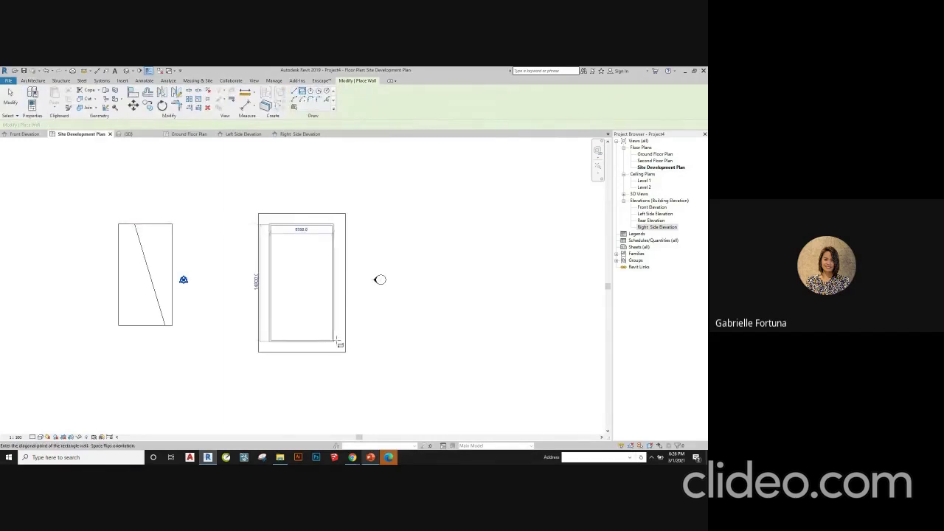
left_click(336, 341)
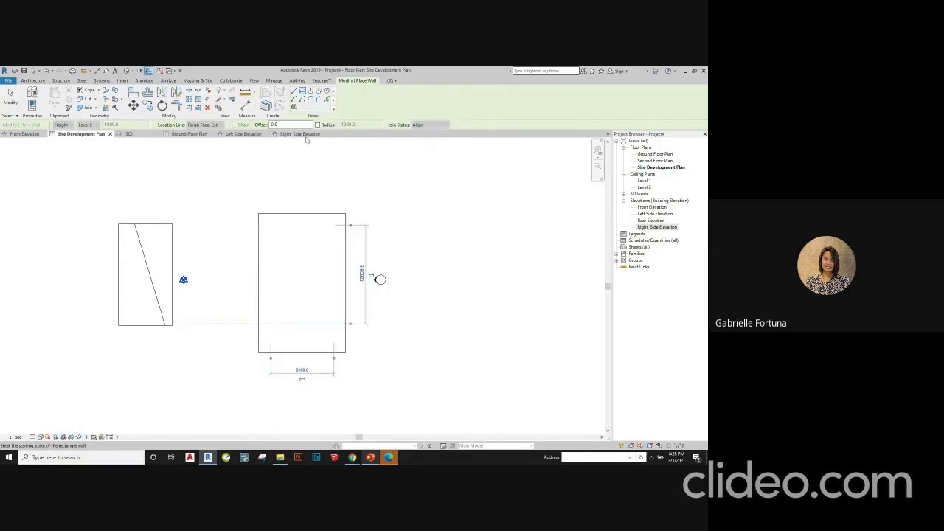
left_click(132, 135)
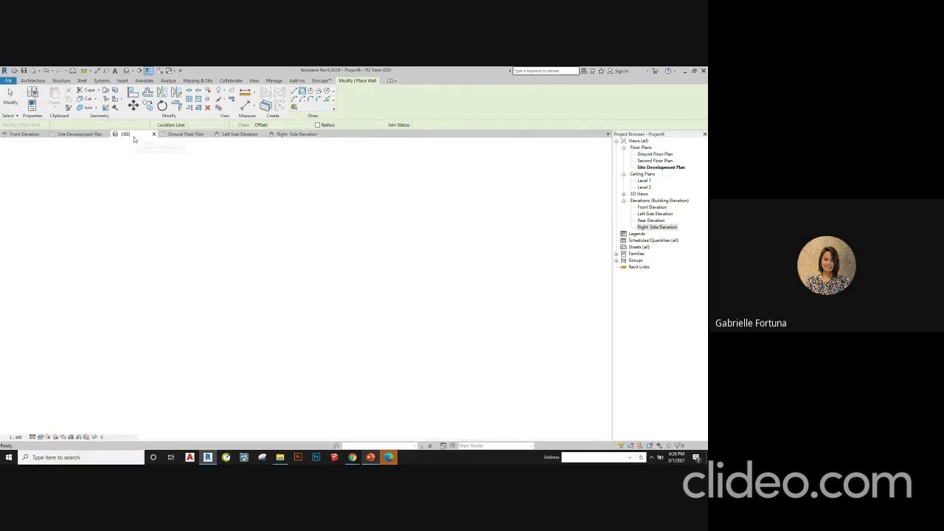
key("Escape")
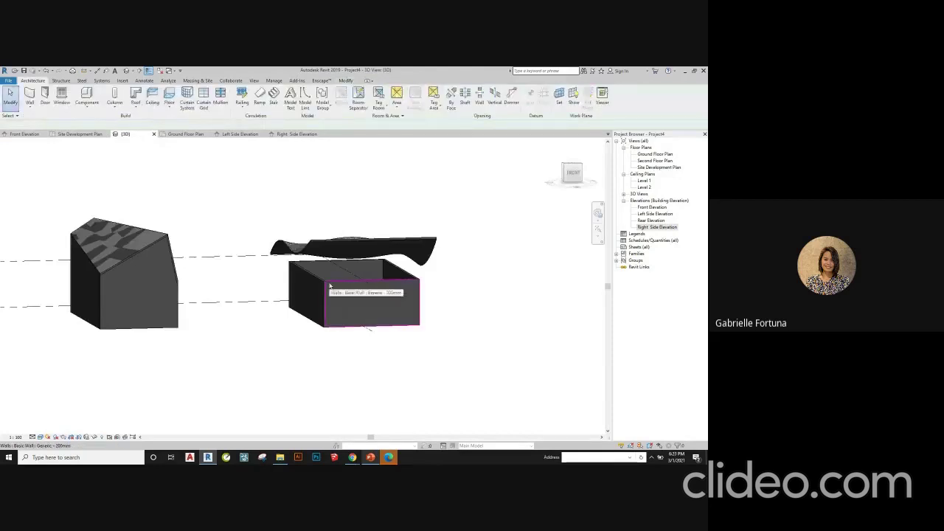
- Attach the tops of the box's whole wall chain to the wavy roof, then select the roof
key("Tab")
left_click(330, 286)
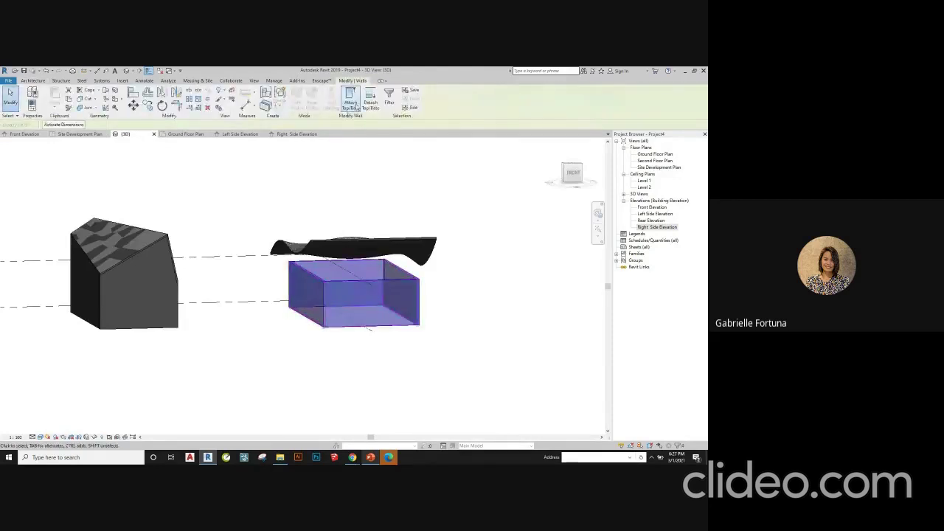
left_click(354, 246)
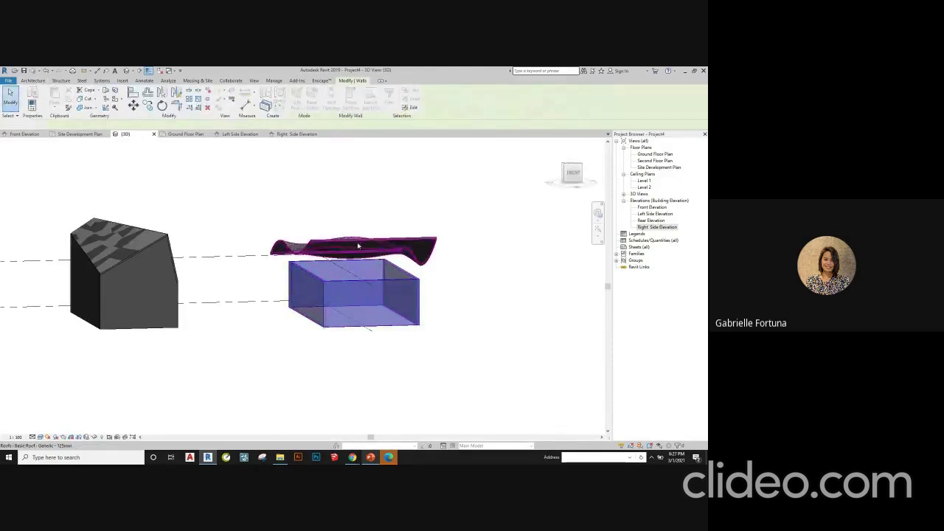
left_click(450, 316)
middle_click_drag(450, 316, 522, 330, "shift")
middle_click_drag(501, 334, 472, 322, "shift")
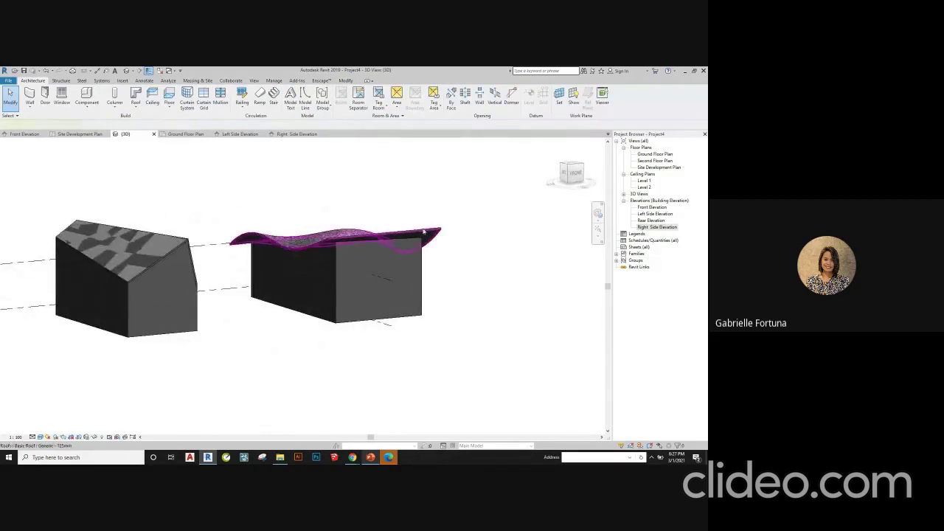
left_click(423, 232)
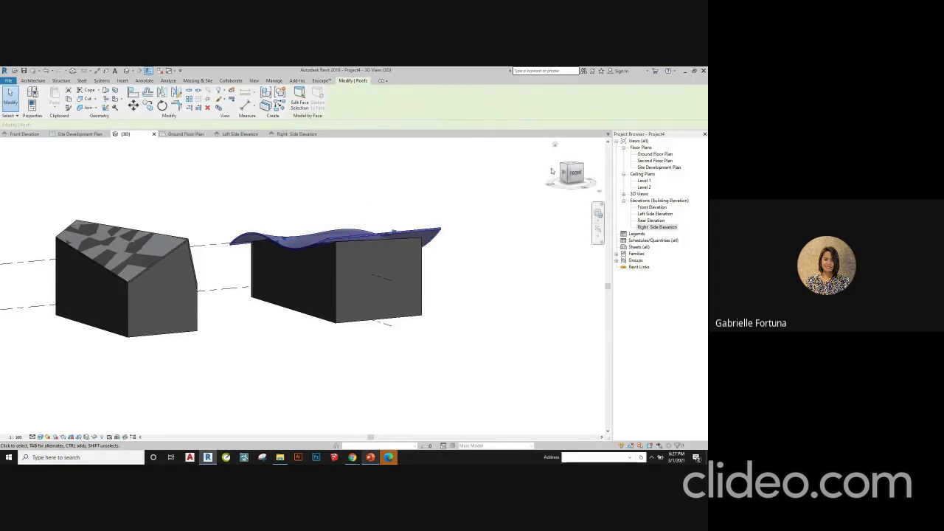
- Show the Properties palette and set the wavy roof type to Generic - 400mm
left_click(255, 80)
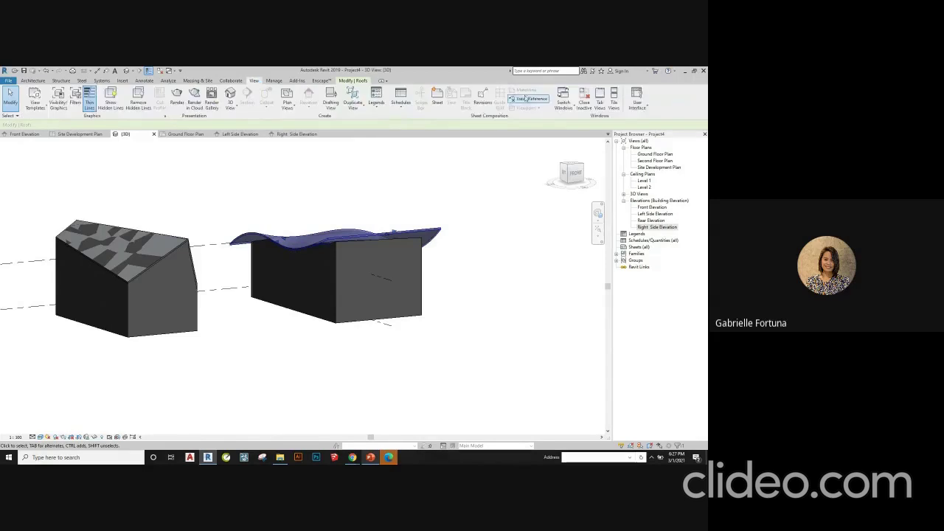
left_click(636, 100)
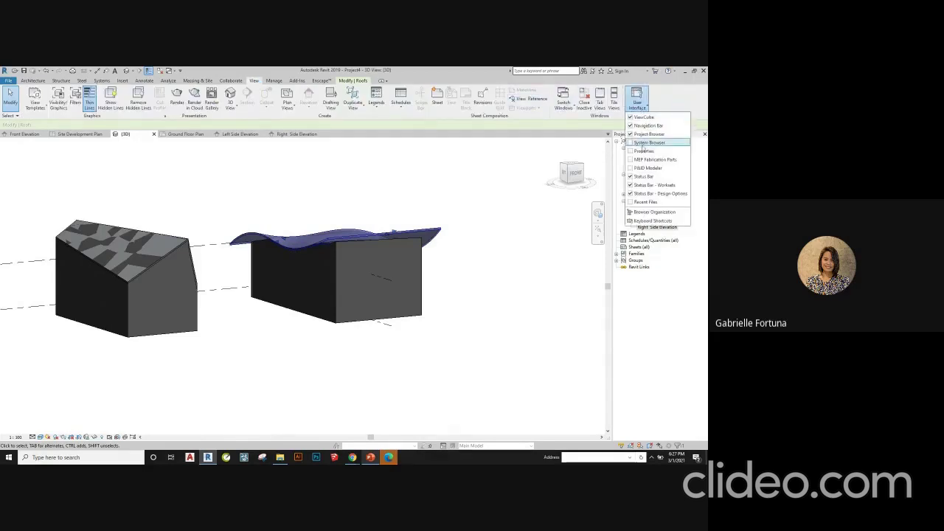
left_click(639, 152)
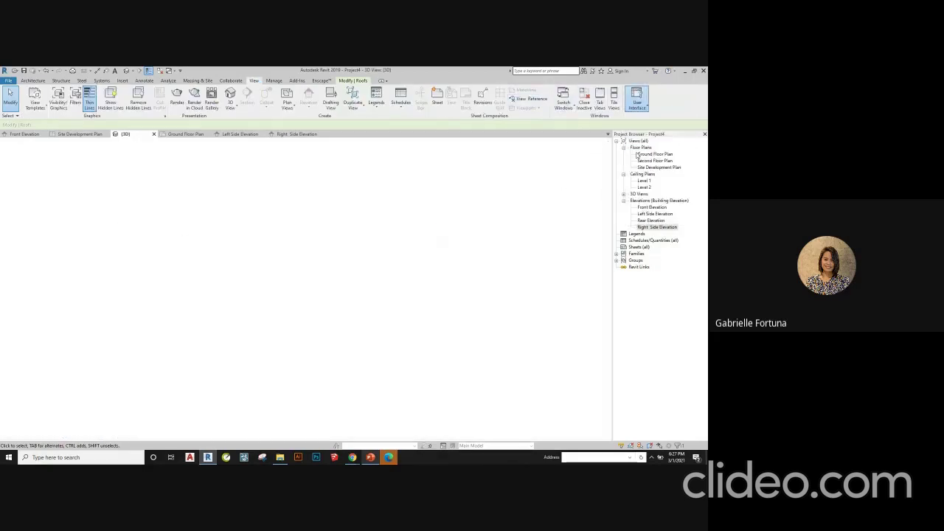
left_click(41, 152)
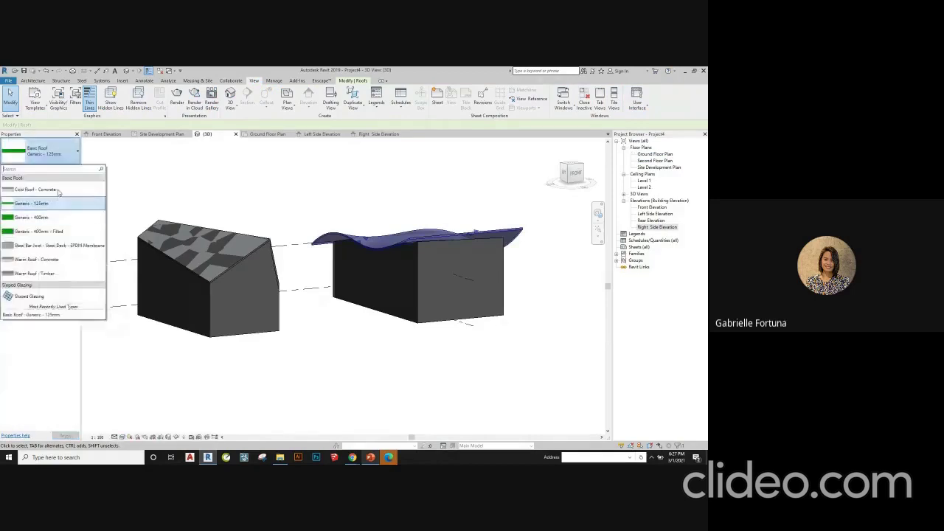
key("Escape")
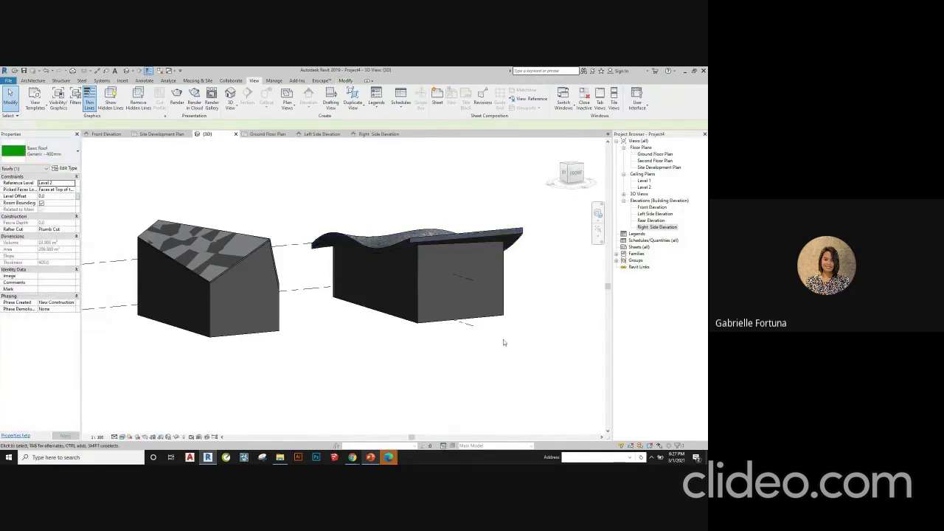
- Switch the visual style to Realistic so both roofs display green
left_click(311, 425)
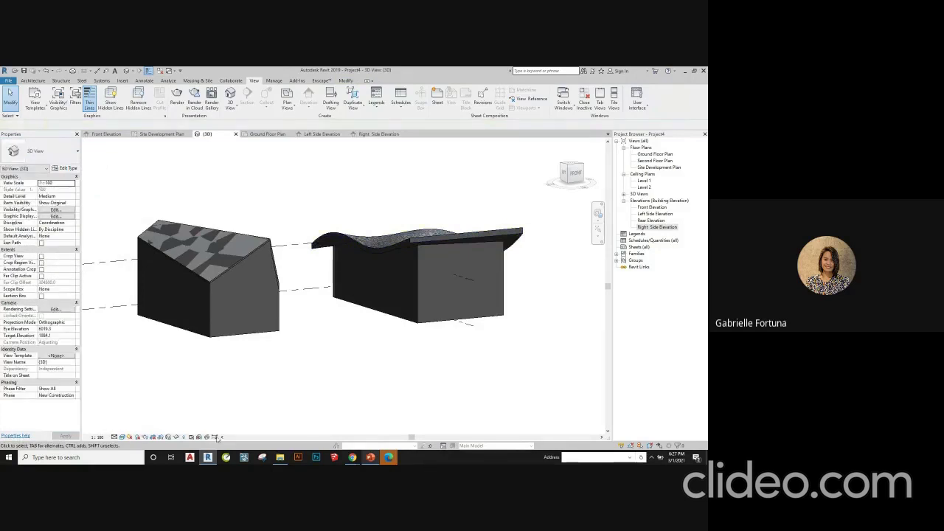
left_click(122, 437)
left_click(133, 422)
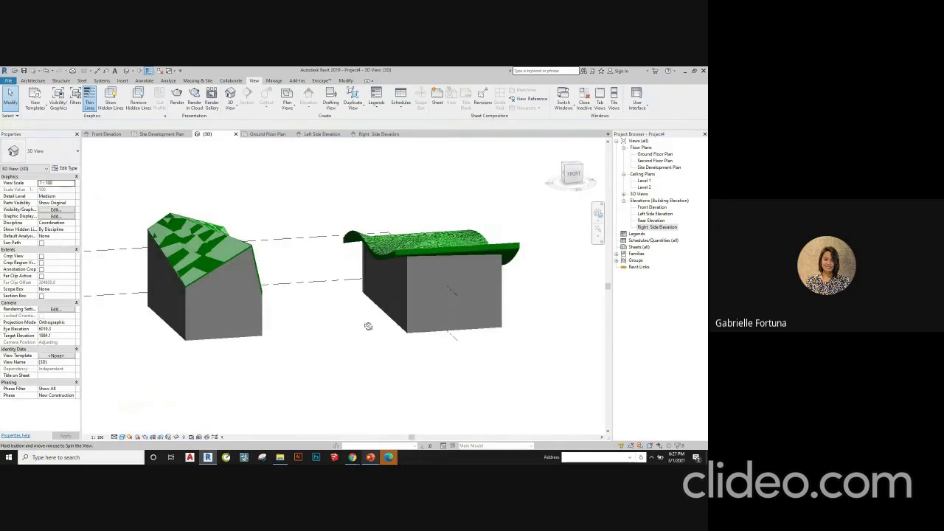
middle_click_drag(369, 327, 389, 395, "shift")
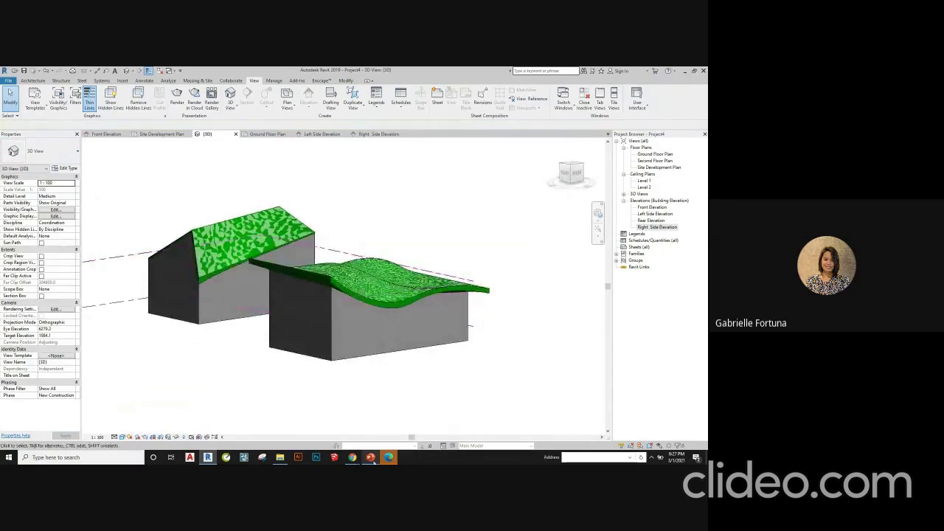
- Switch to PowerPoint and select slide 11, 'Creating your Site Property Line'
left_click(370, 457)
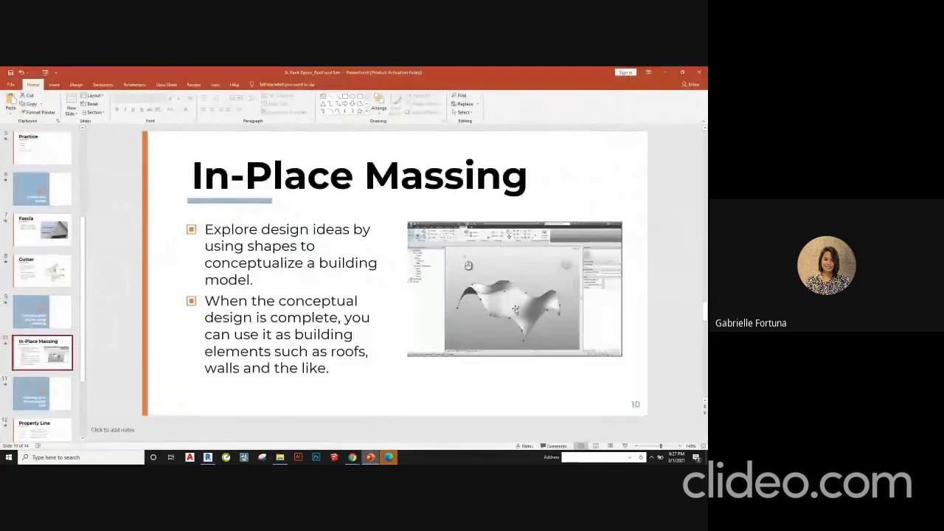
left_click(63, 393)
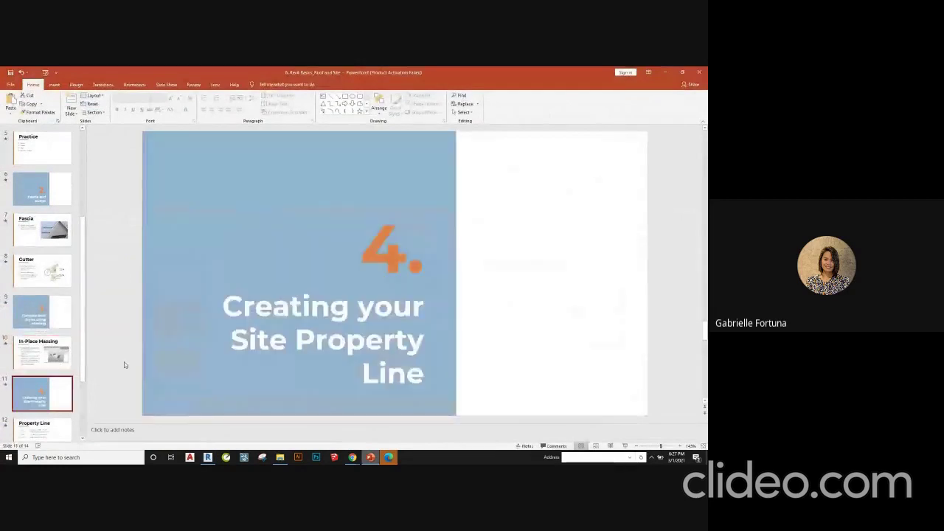
scroll(121, 299, "down", 2)
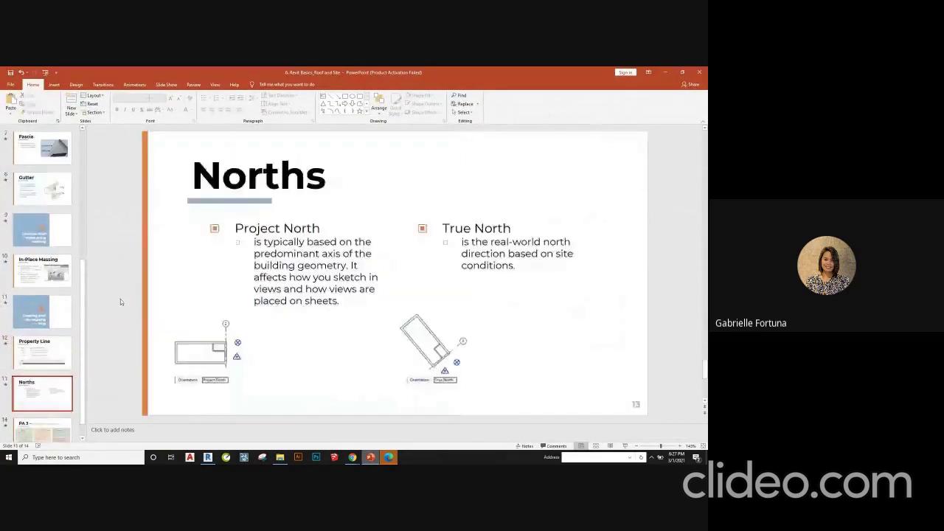
scroll(120, 299, "up", 2)
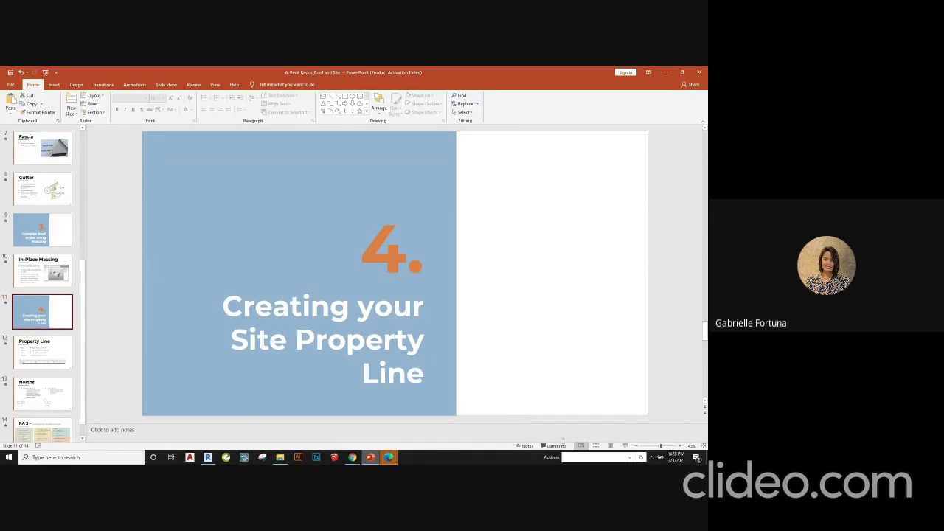
- Run the slide show from slide 11 and reveal all four Property Line bearings
left_click(624, 447)
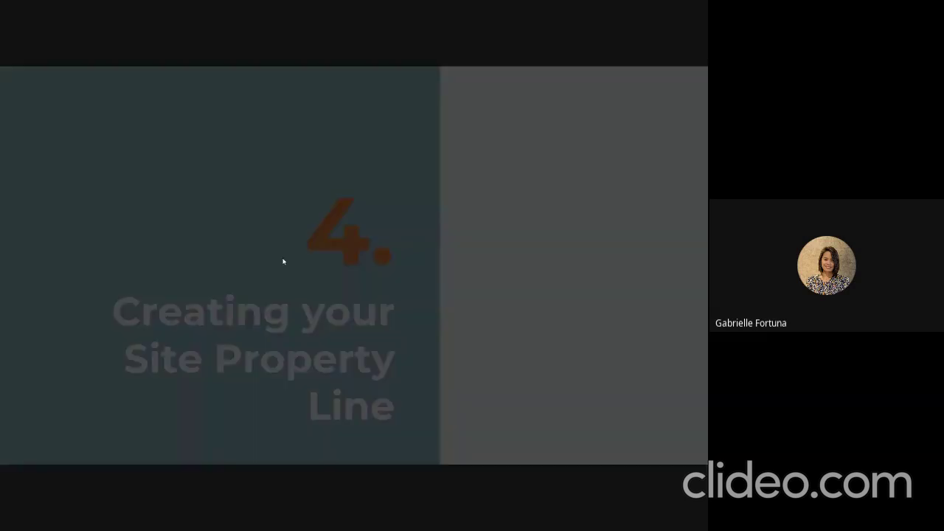
left_click(284, 260)
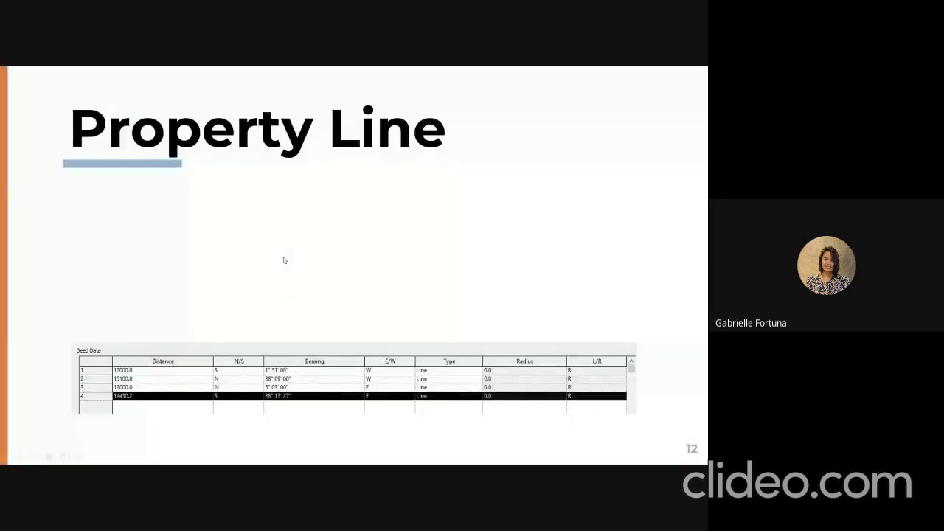
left_click(283, 261)
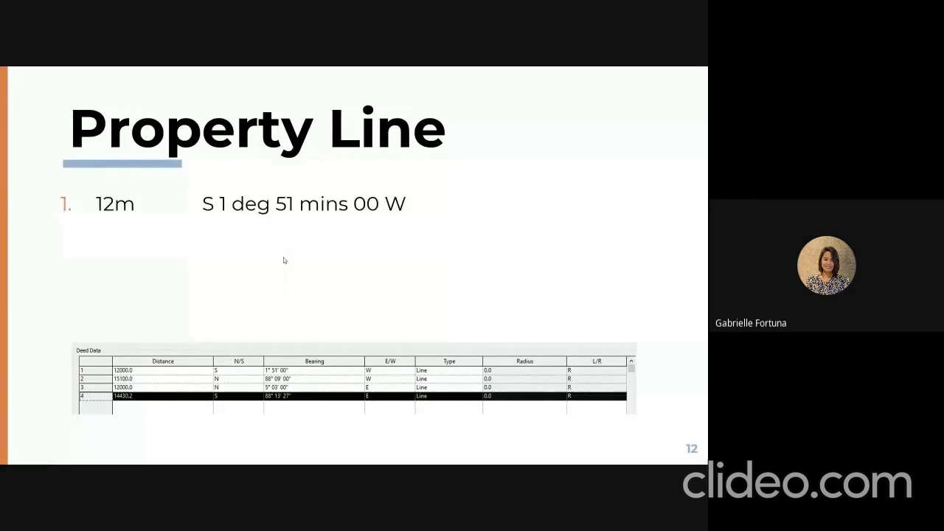
left_click(284, 260)
left_click(283, 261)
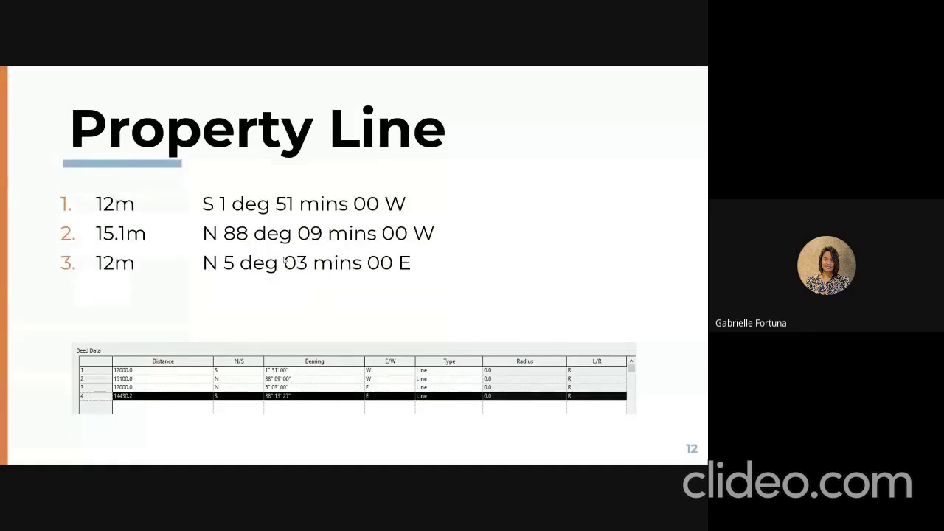
left_click(283, 260)
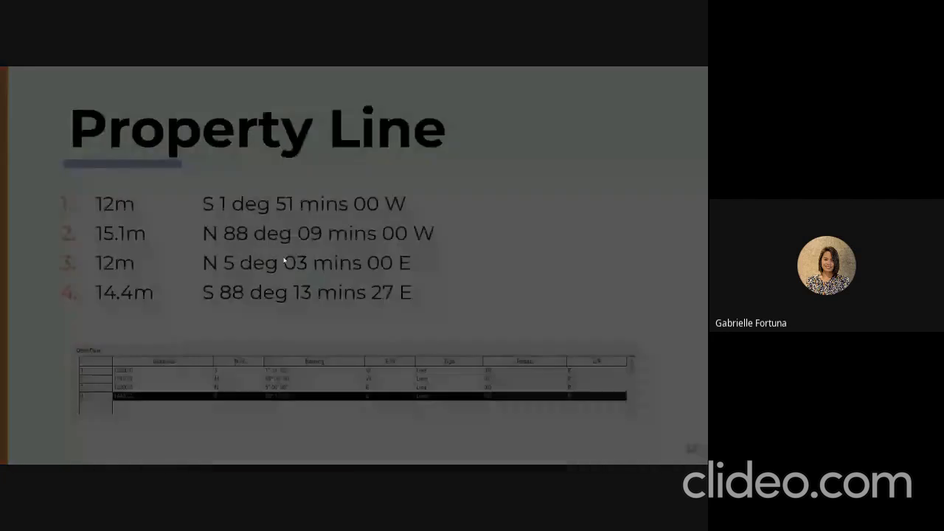
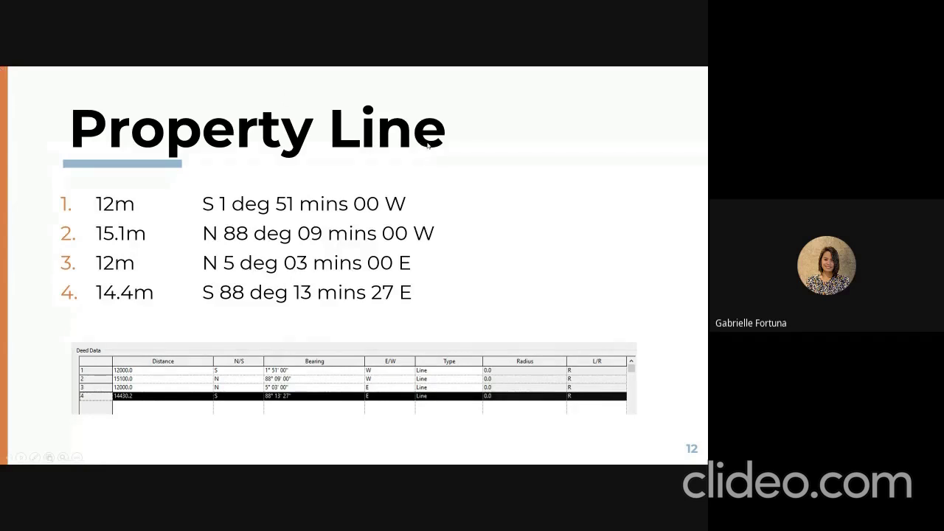
- Leave the Property Line slideshow and bring up the Revit project's Site Development Plan
key("Escape")
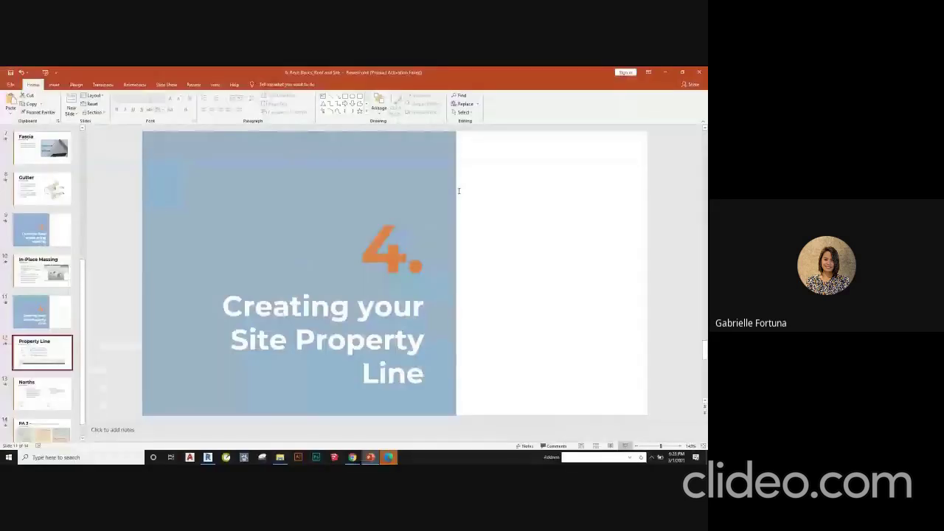
left_click(208, 457)
left_click(237, 135)
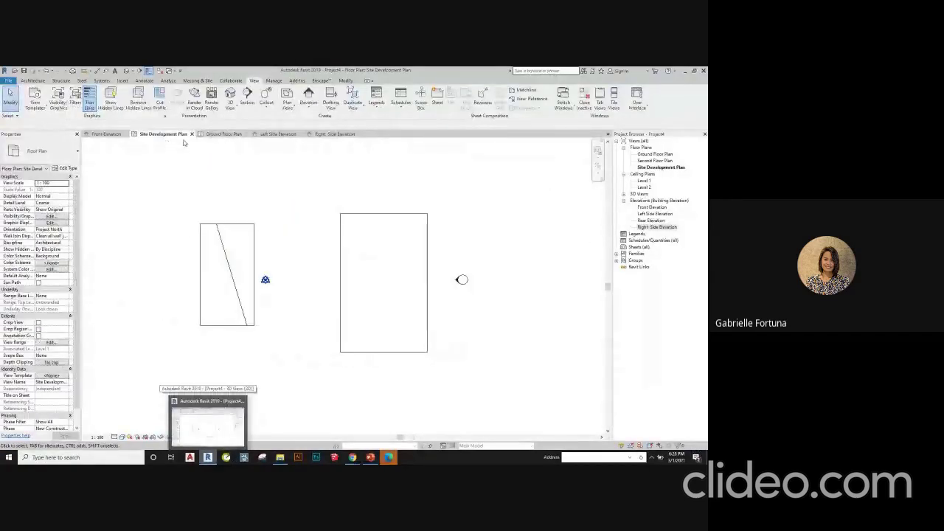
- Close the Right Side, Left Side, Ground Floor, Site Development and Front Elevation views
left_click(327, 134)
left_click(277, 135)
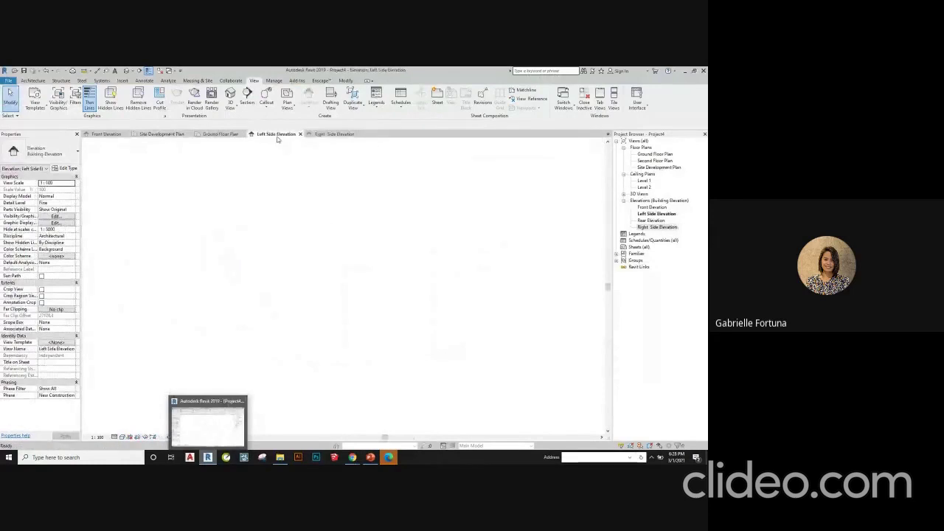
left_click(214, 134)
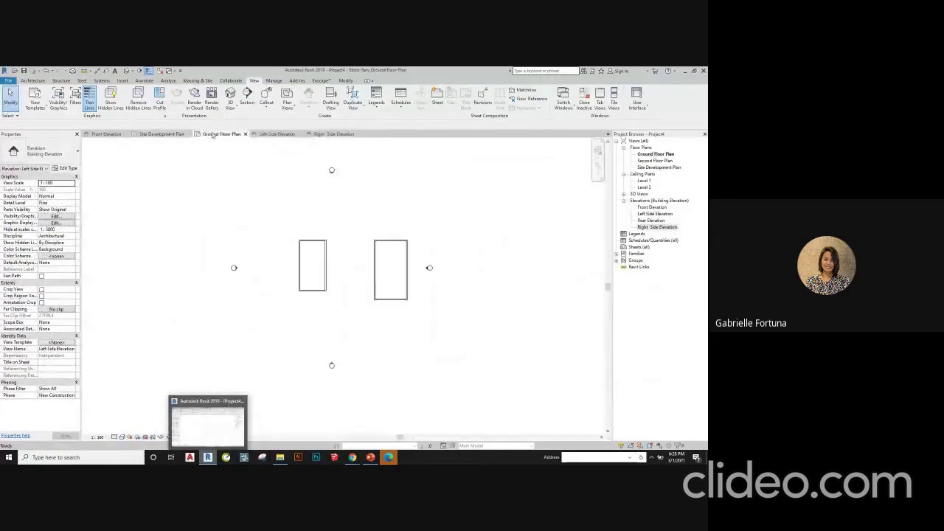
left_click(332, 135)
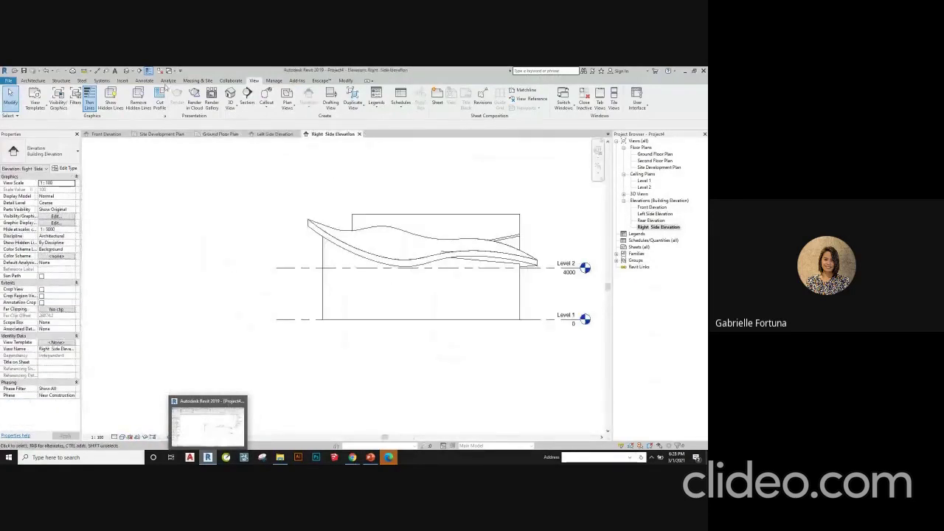
left_click(360, 134)
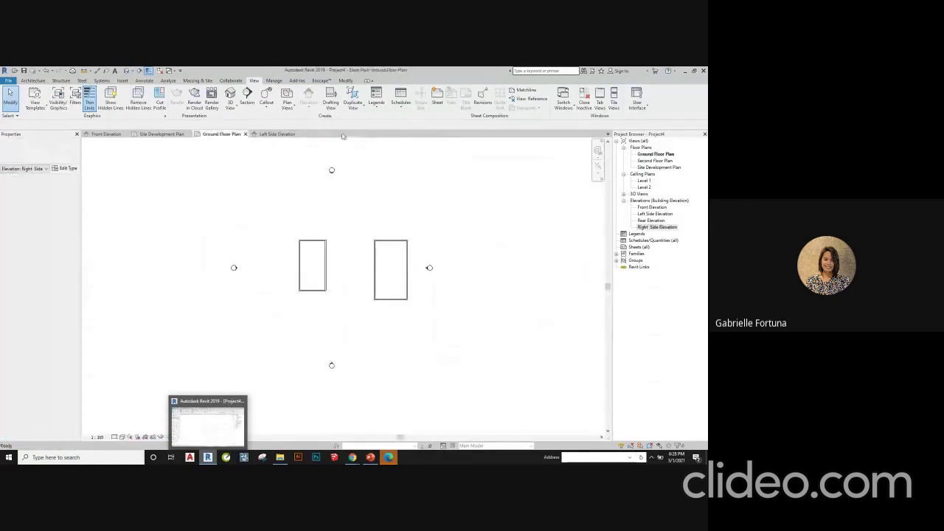
left_click(295, 134)
left_click(245, 134)
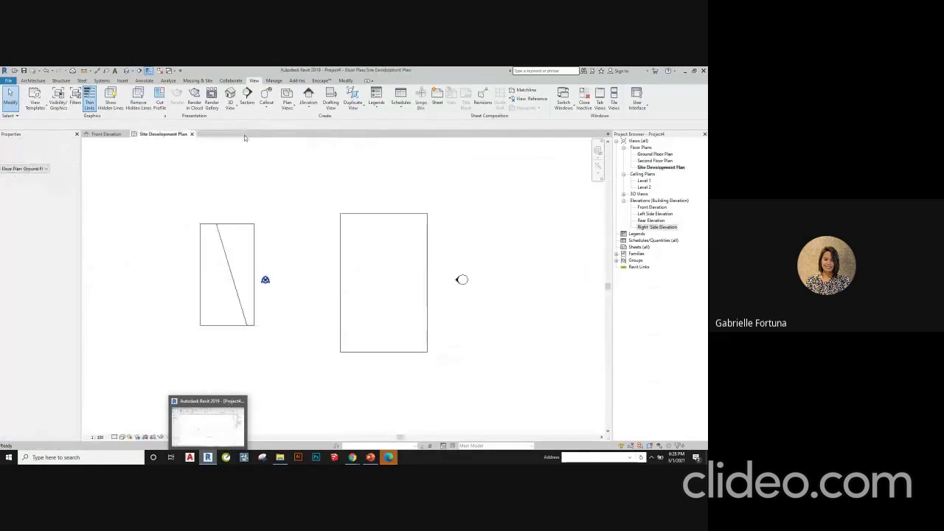
left_click(193, 134)
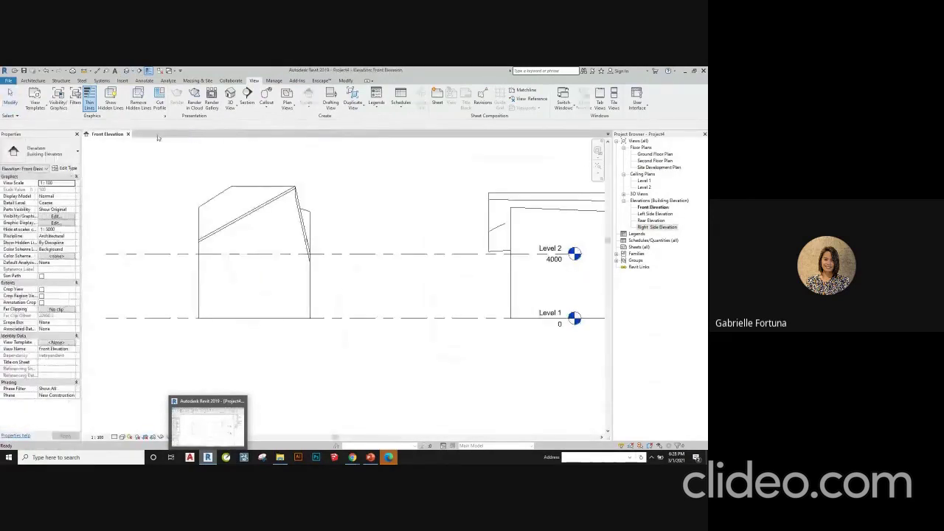
left_click(127, 134)
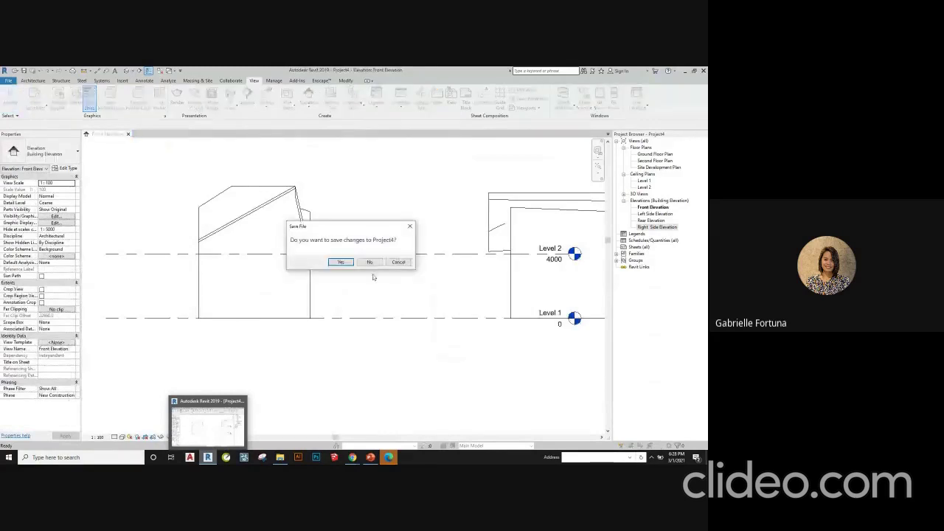
- Save the project's changes under the new name '6.Complex Form'
left_click(340, 263)
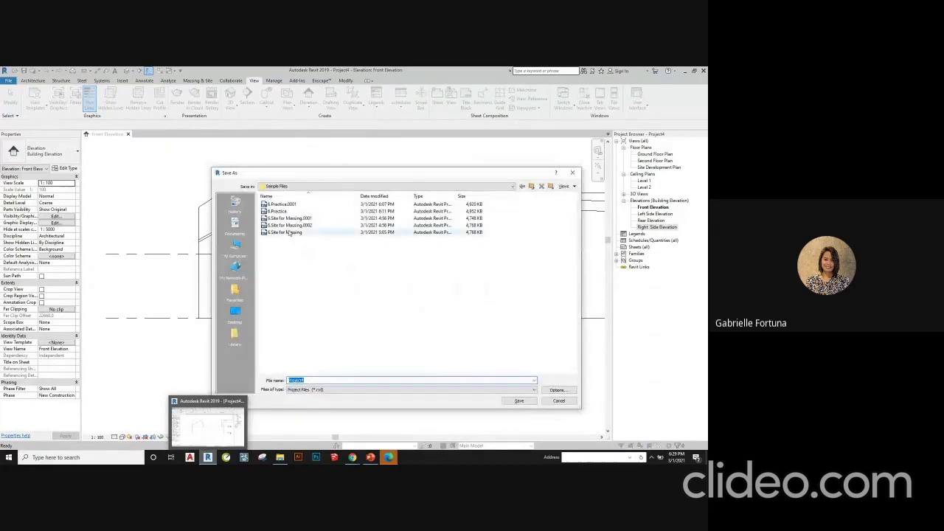
left_click(284, 232)
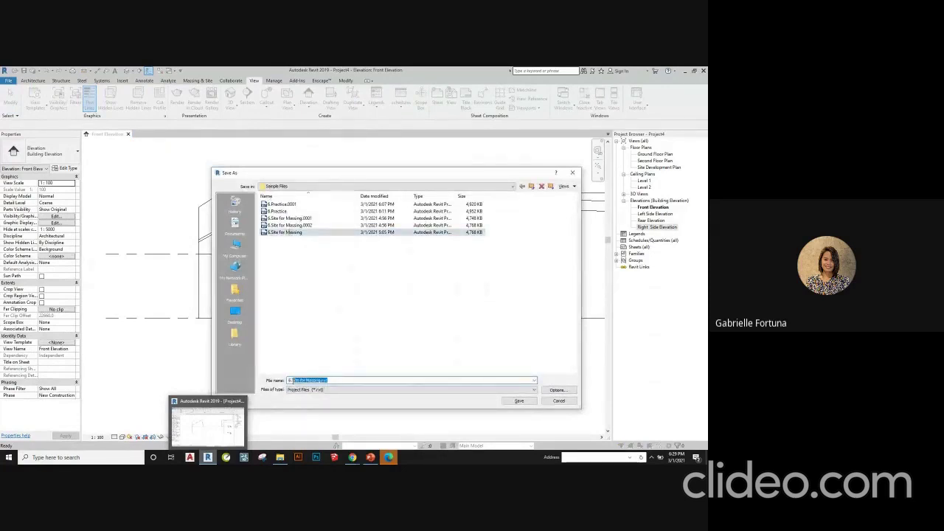
type("6.Complex")
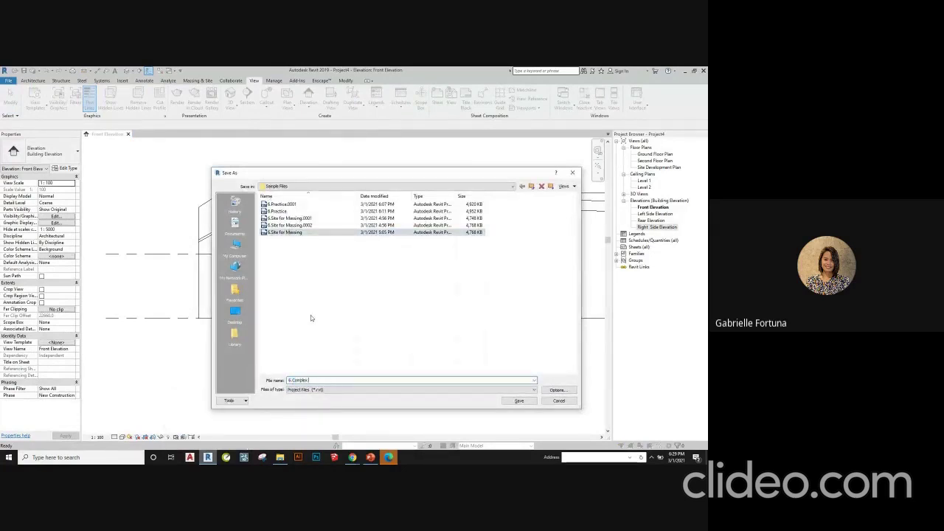
type(" Form")
key("Return")
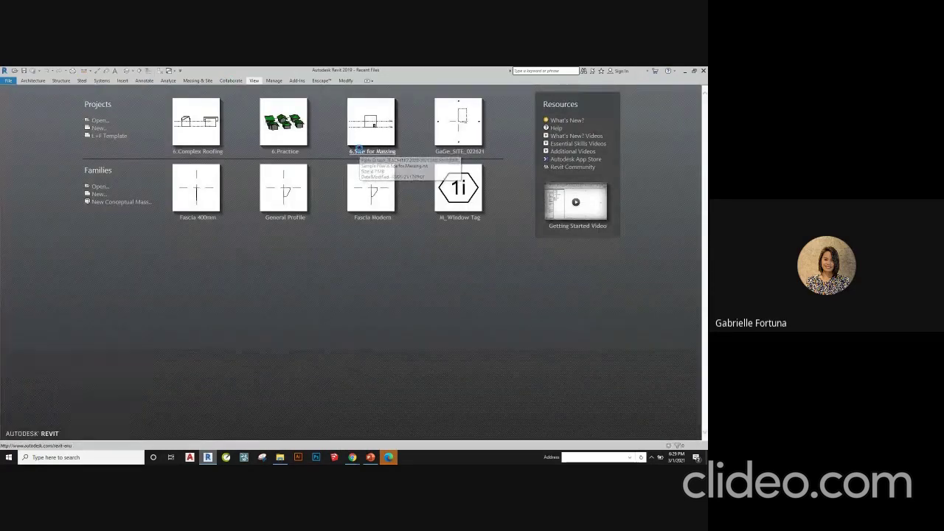
- Open 6.Site for Massing and set the selected walls' top constraint to Up to level: Level 2
left_click(379, 138)
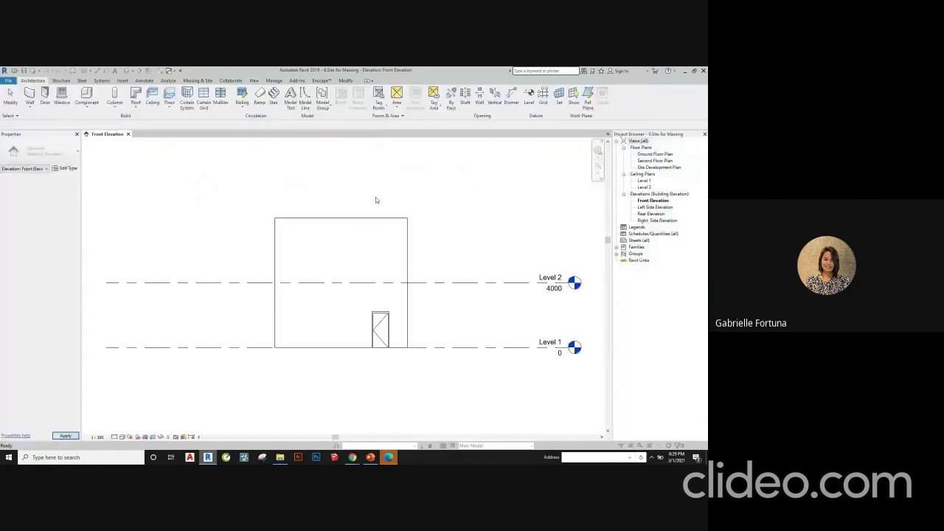
left_click_drag(440, 257, 162, 174)
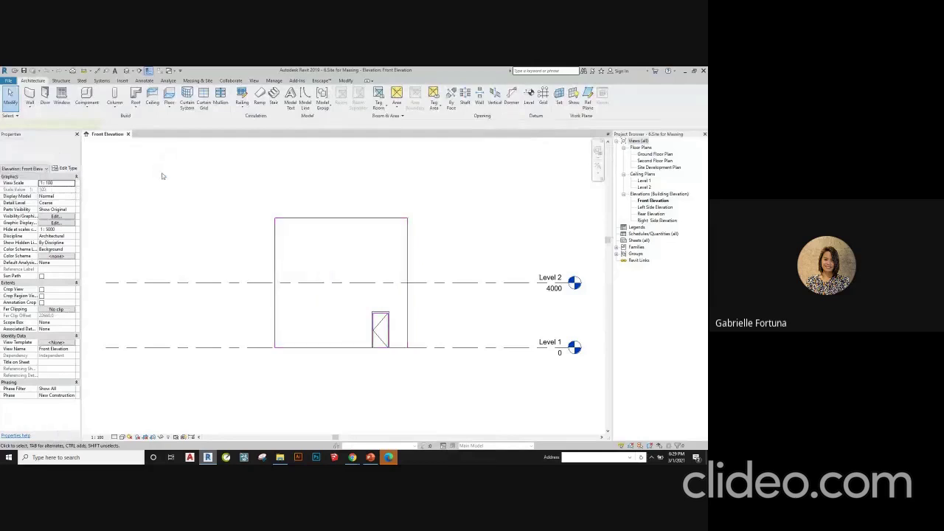
left_click_drag(460, 259, 232, 180)
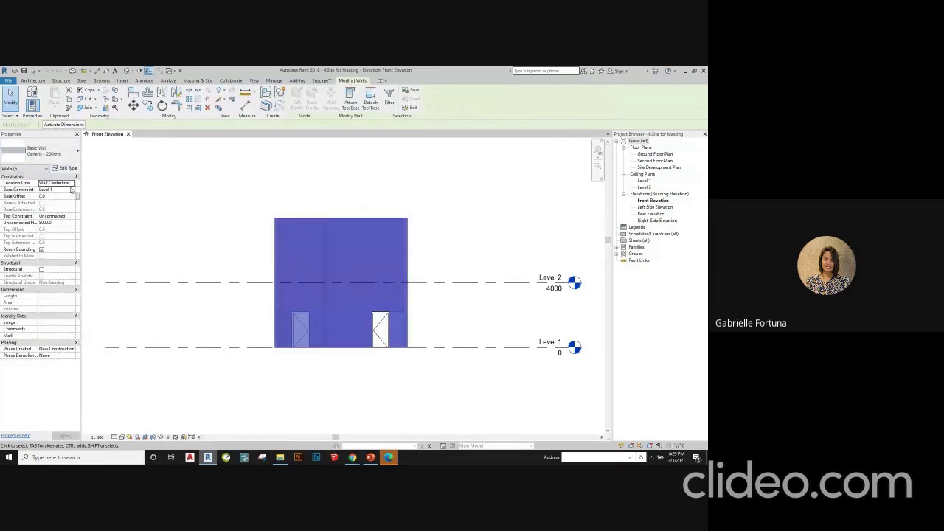
left_click(63, 214)
left_click(72, 216)
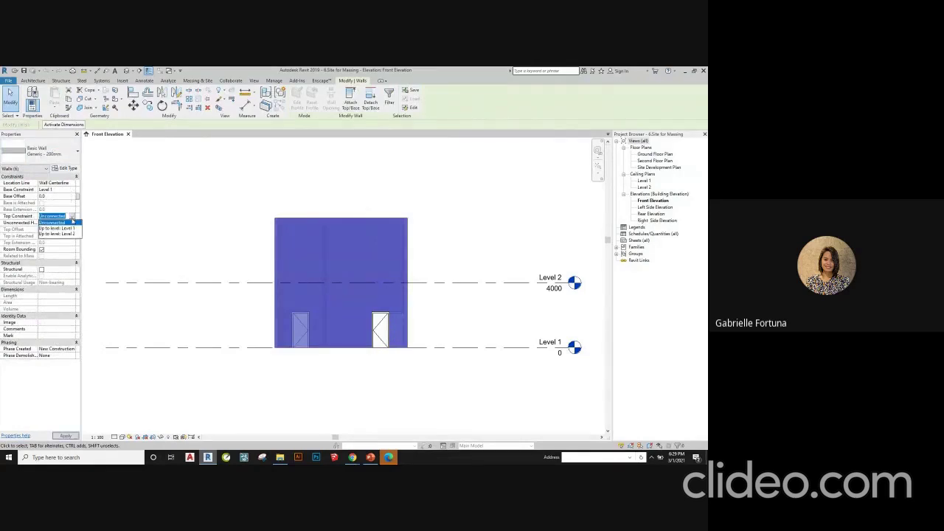
left_click(59, 235)
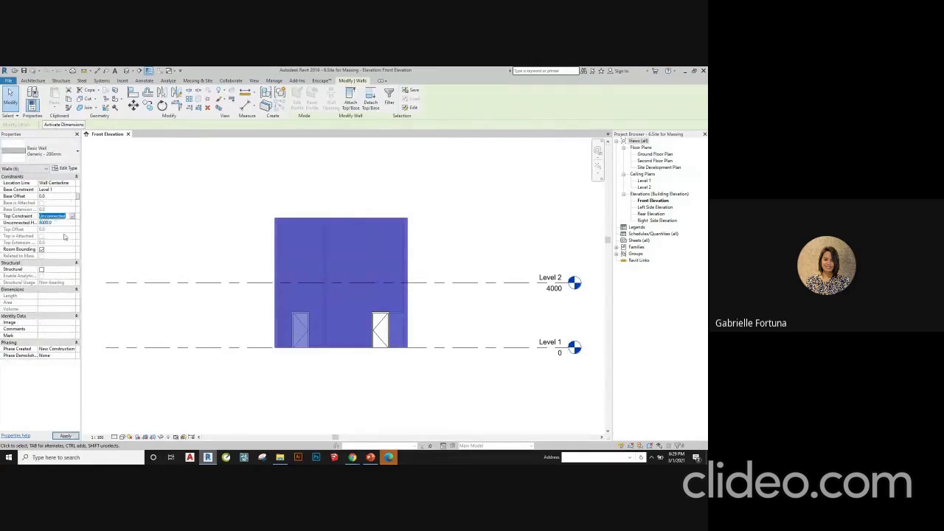
left_click(238, 251)
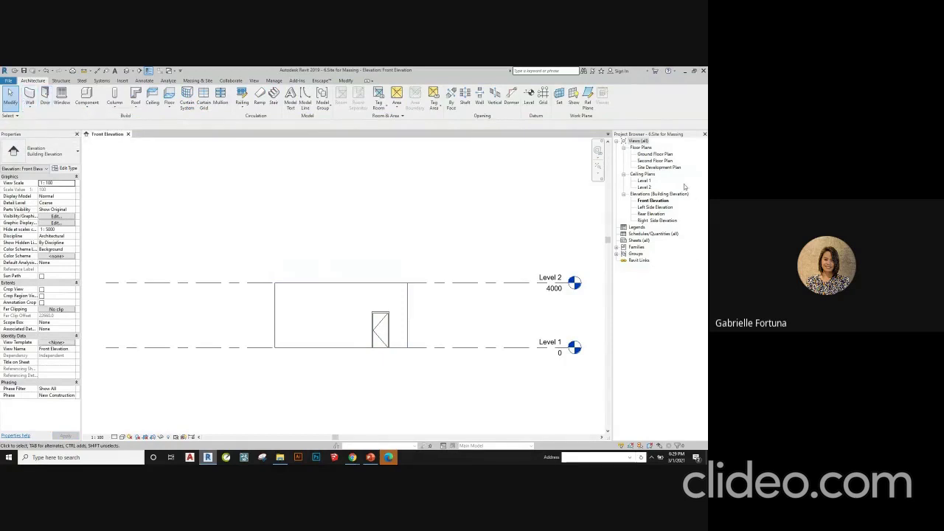
- In Ground Floor Plan, move the upper-right door further left along its room's top wall with MV
double_click(655, 154)
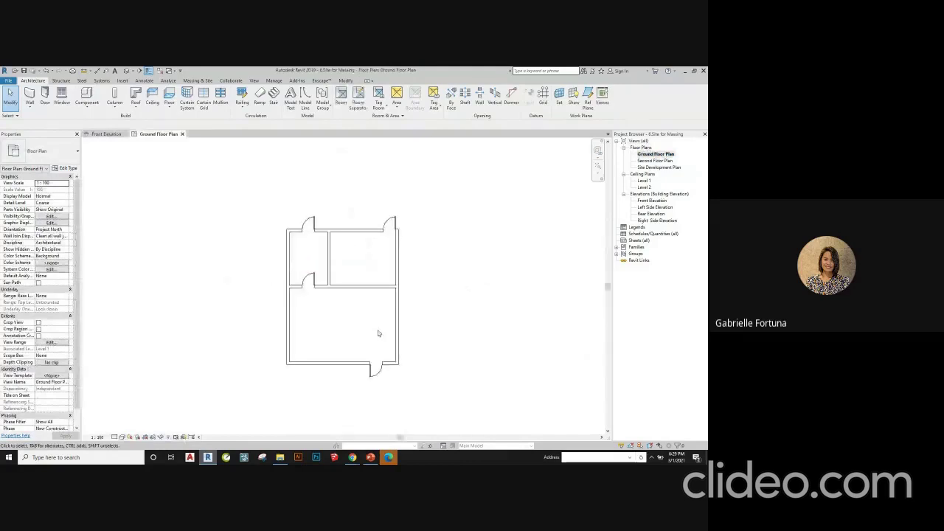
scroll(355, 269, "up", 2)
left_click(398, 210)
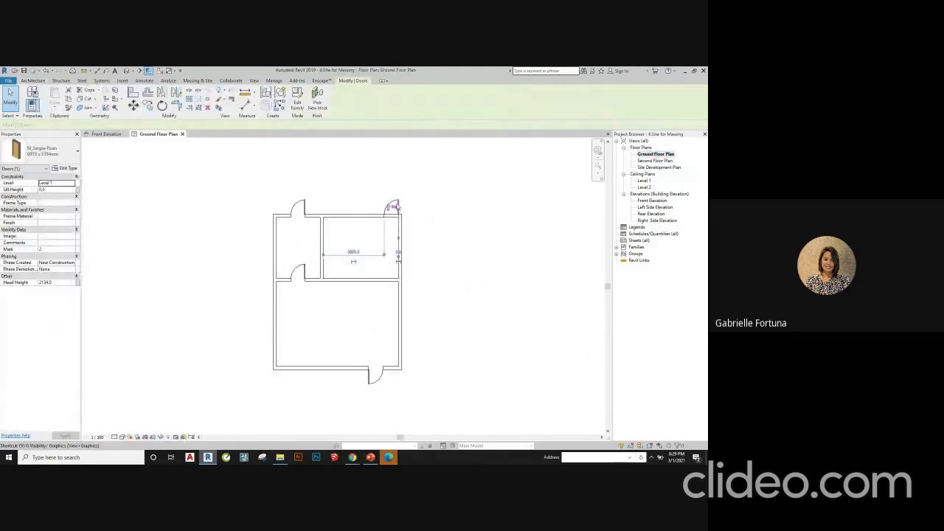
left_click(397, 208)
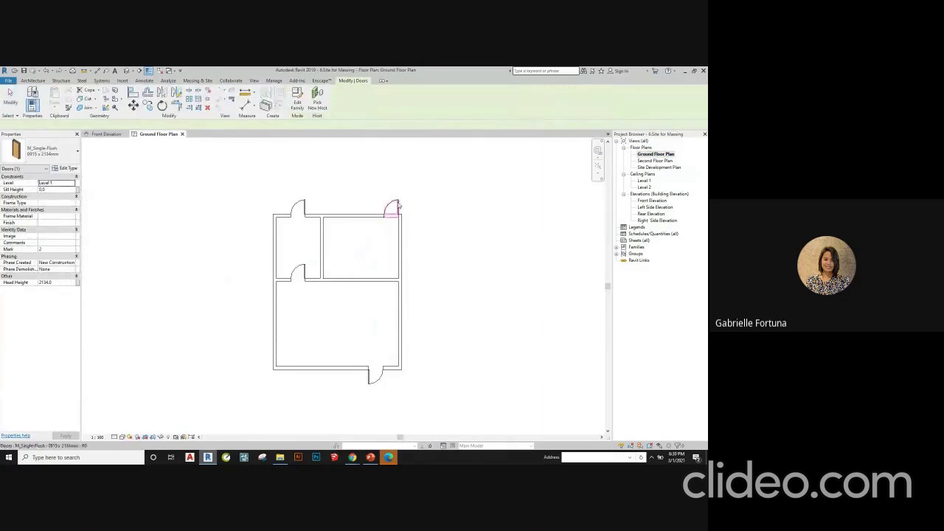
left_click(396, 207)
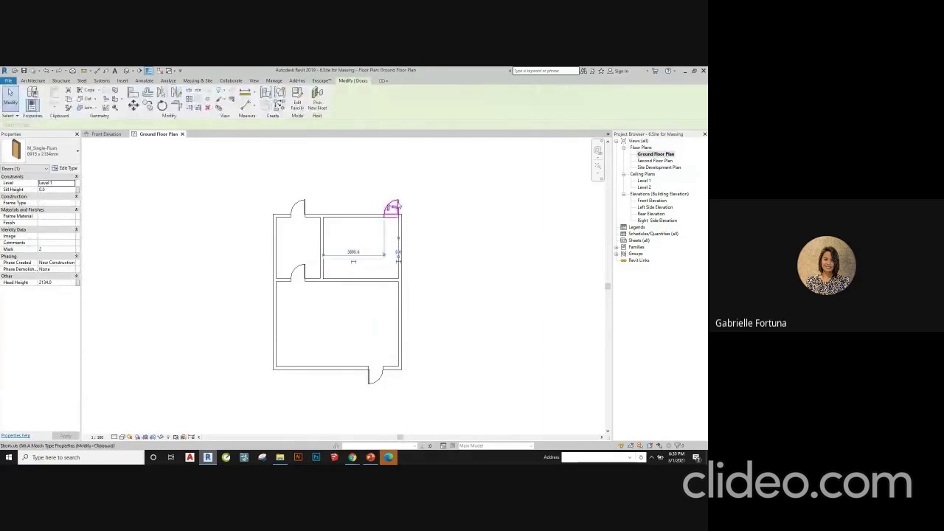
key("m")
key("v")
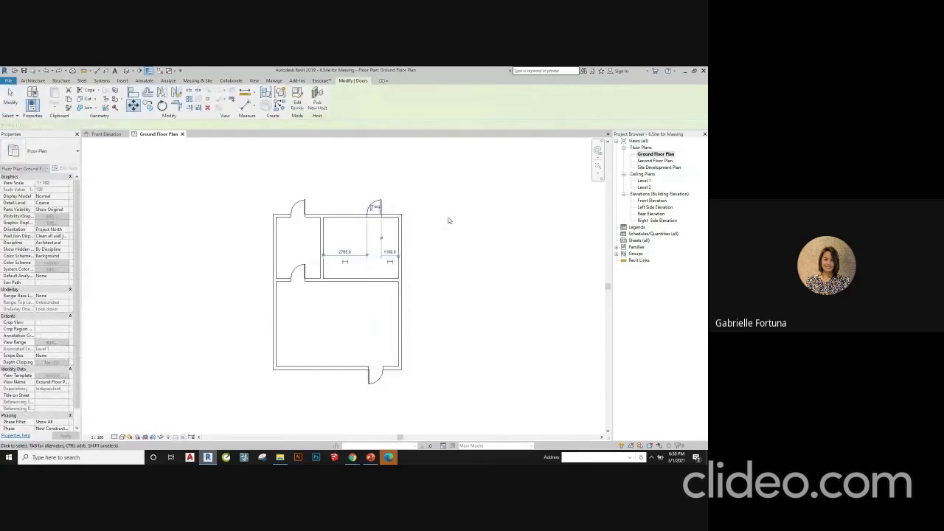
left_click(448, 220)
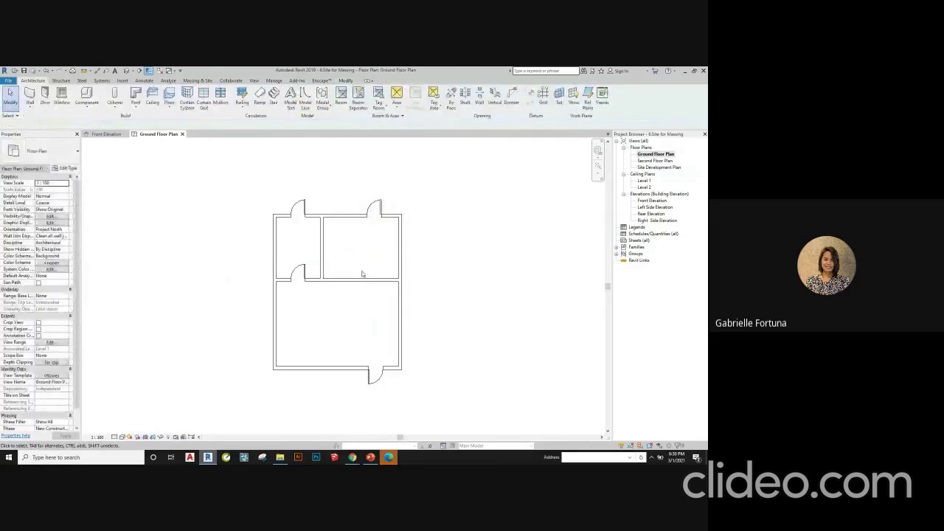
scroll(292, 236, "down", 3)
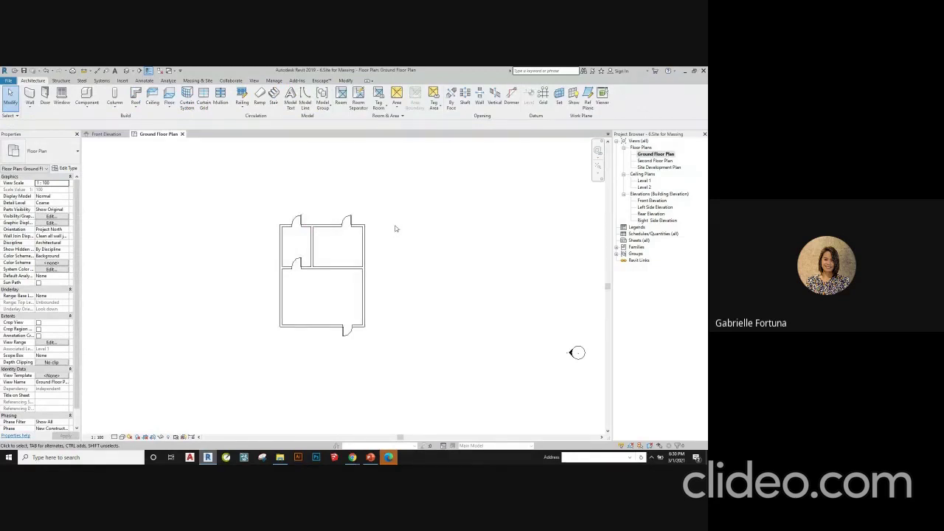
- Start a property line by distances and bearings and drag its table aside
left_click(203, 80)
left_click(325, 99)
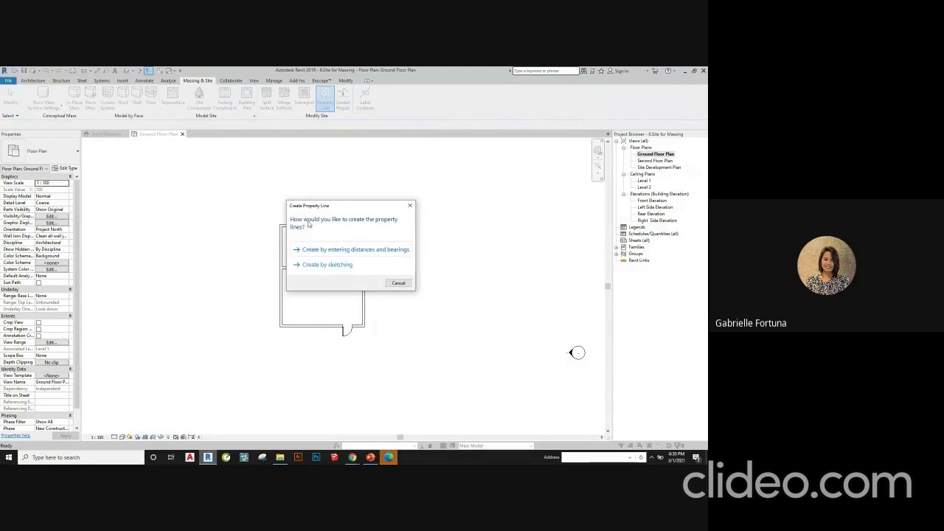
left_click(349, 250)
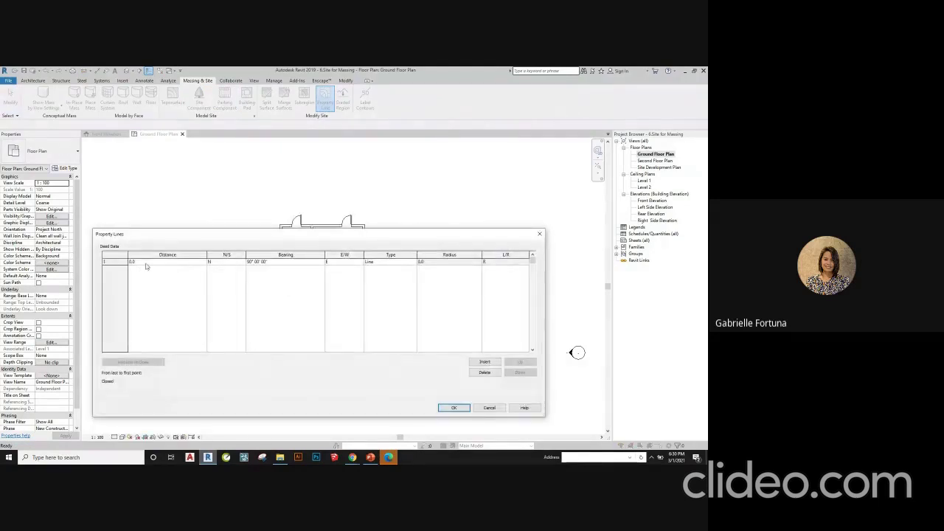
left_click_drag(169, 236, 270, 182)
left_click_drag(299, 185, 235, 185)
- Bring up the bearings slide, cancel the empty property line table, and place Revit beside PowerPoint
left_click(371, 458)
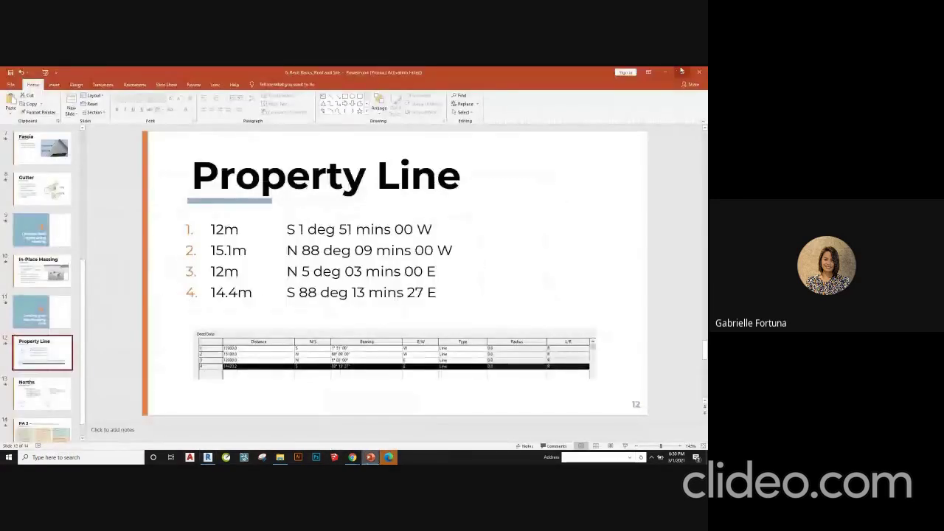
left_click(682, 71)
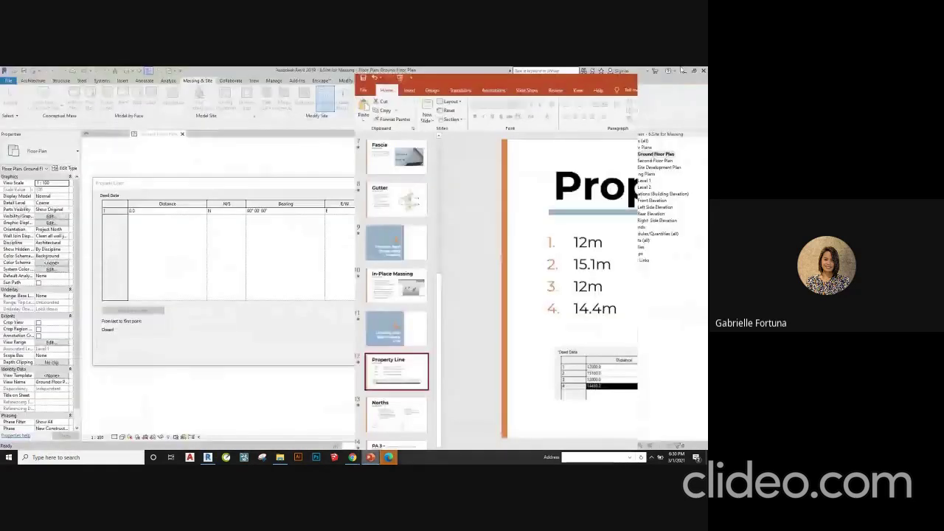
left_click(644, 70)
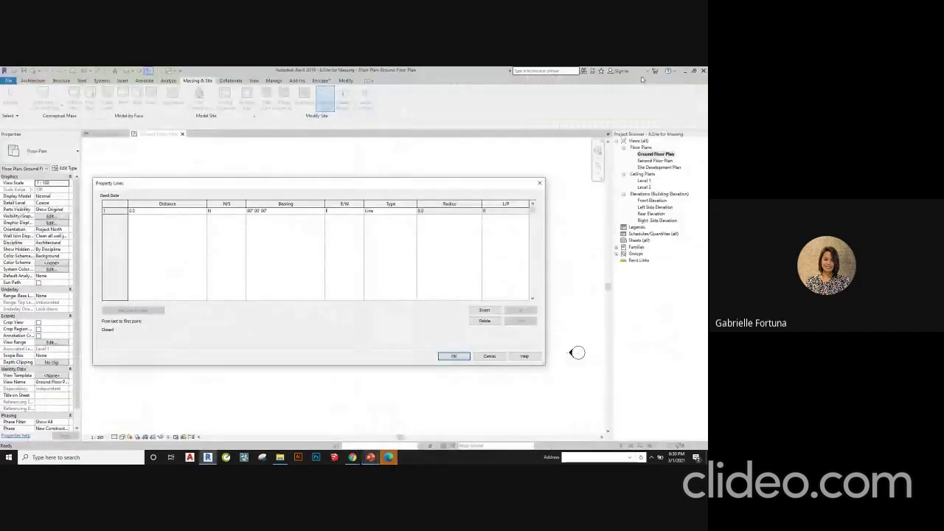
left_click(491, 354)
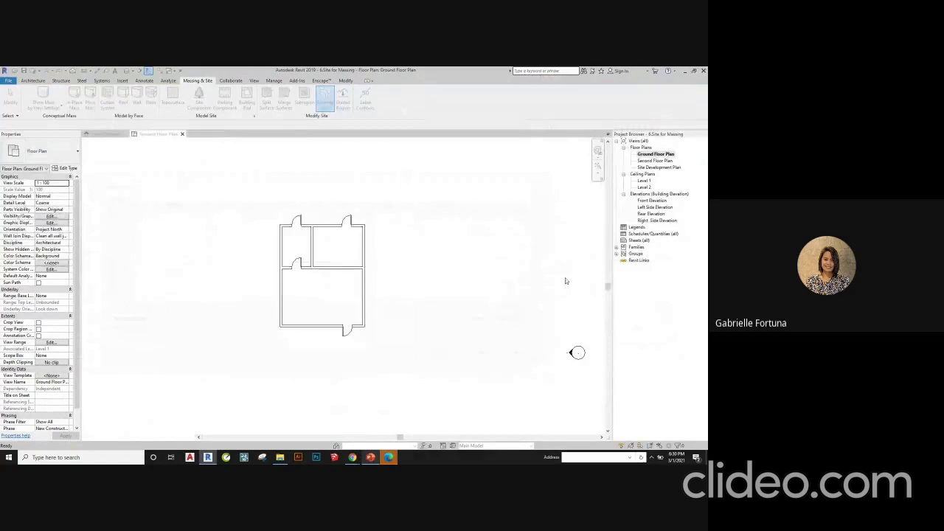
left_click(694, 71)
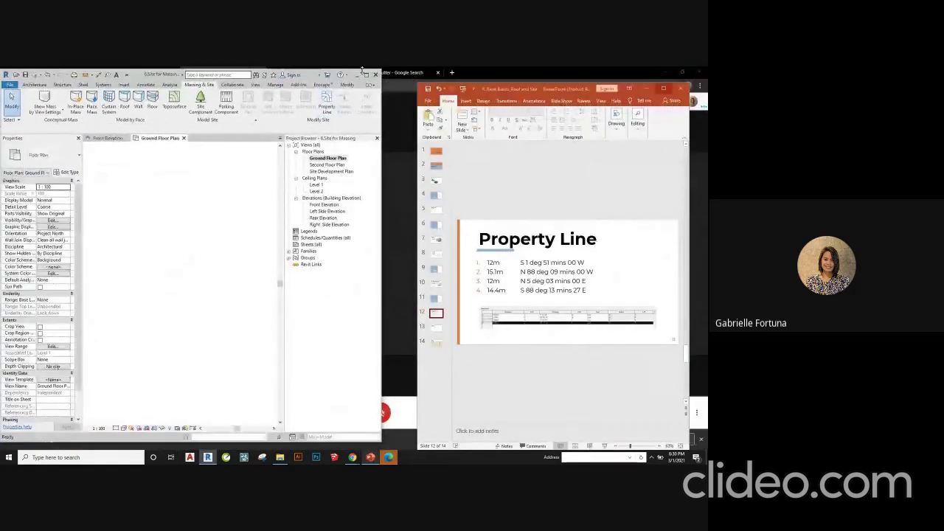
- Start a property line from distances and bearings and move its table left
left_click_drag(414, 177, 411, 177)
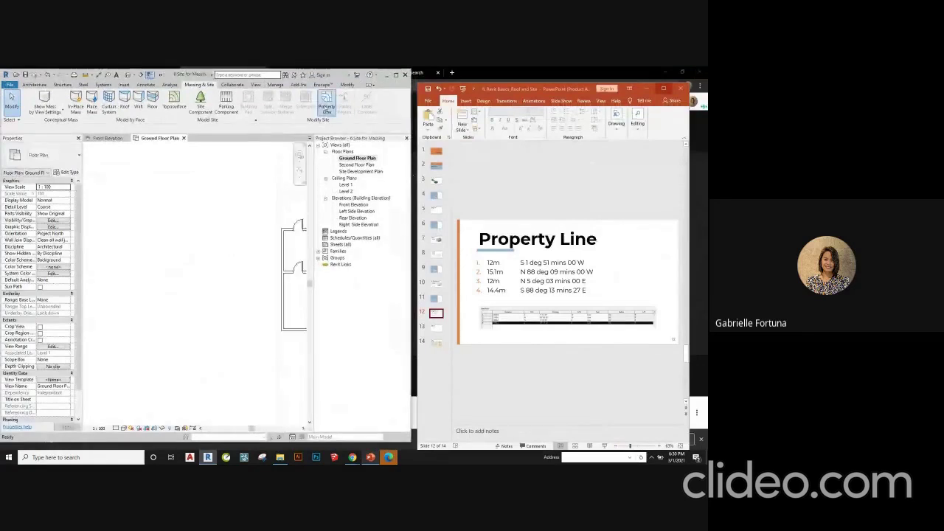
left_click(315, 99)
left_click(311, 251)
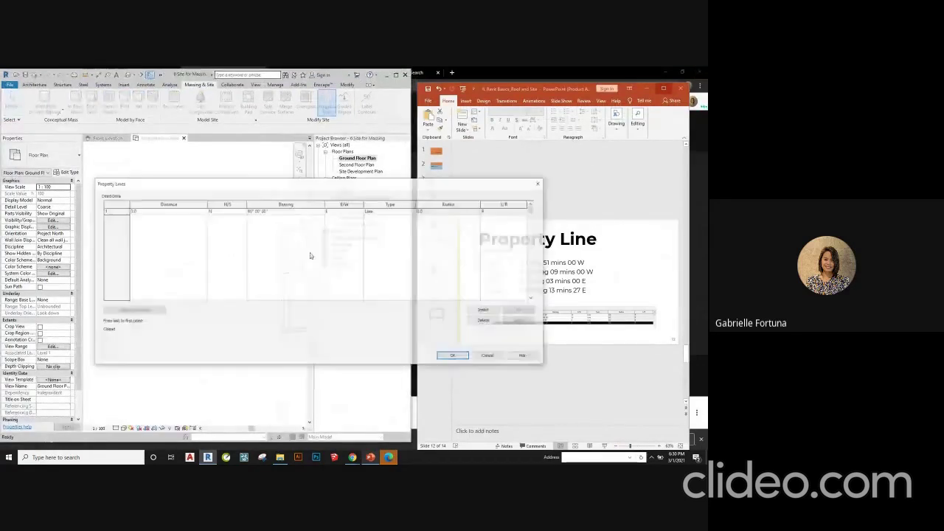
left_click_drag(390, 189, 304, 200)
- Enter property line 1 as 12000, S 1°51' W
left_click(73, 223)
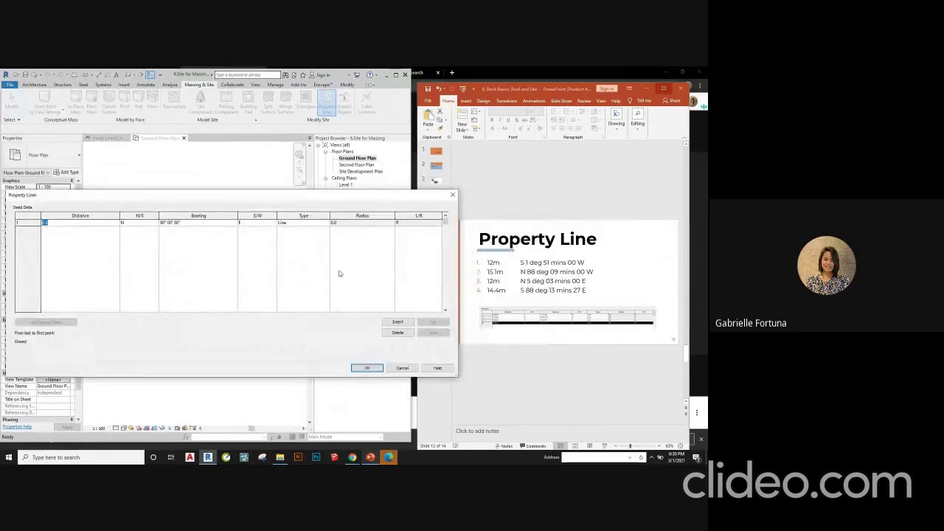
type("12000")
left_click(130, 223)
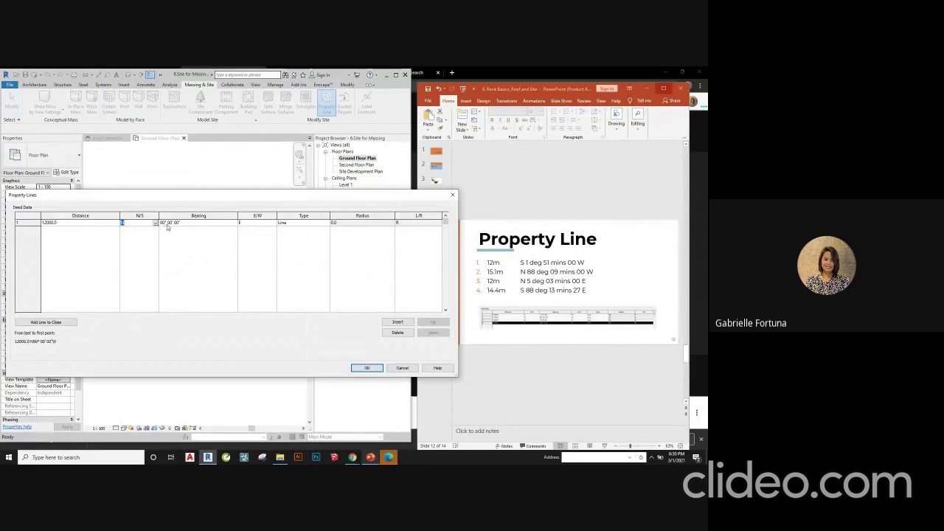
left_click(155, 222)
left_click(141, 237)
left_click(202, 224)
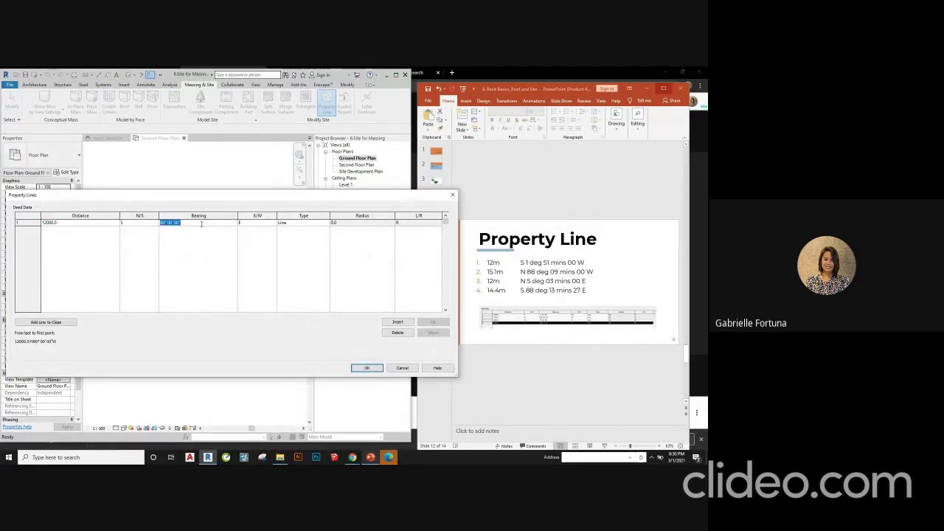
type("1 51")
left_click(273, 223)
left_click(272, 222)
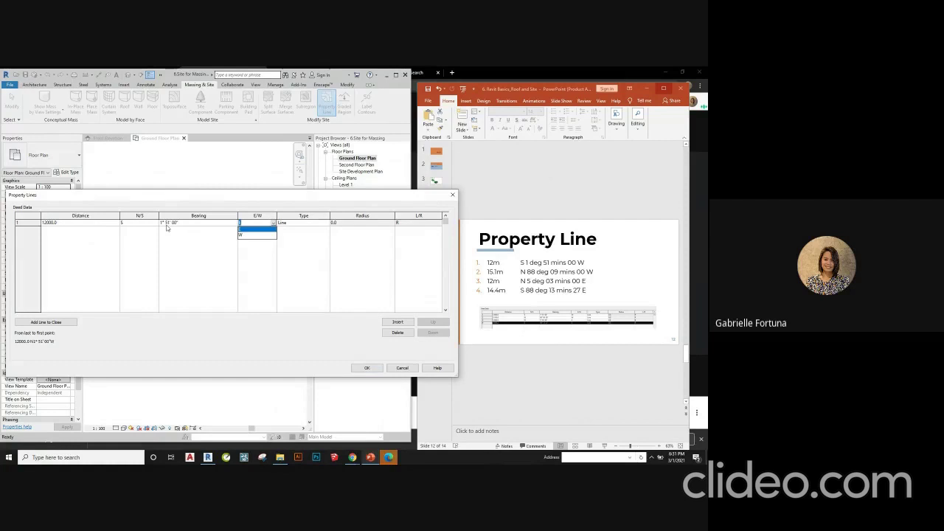
left_click(247, 236)
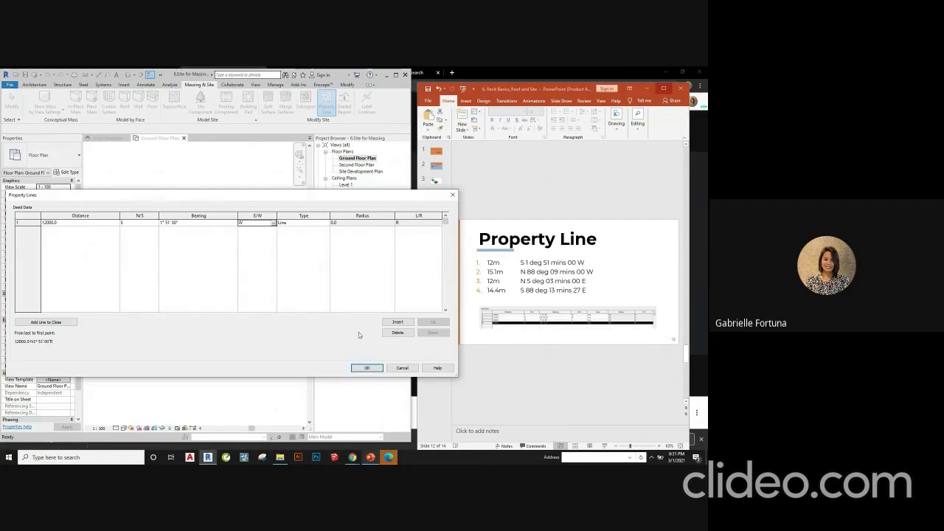
- Add property line 2 as 15100, N 88° W
left_click(397, 322)
left_click(60, 229)
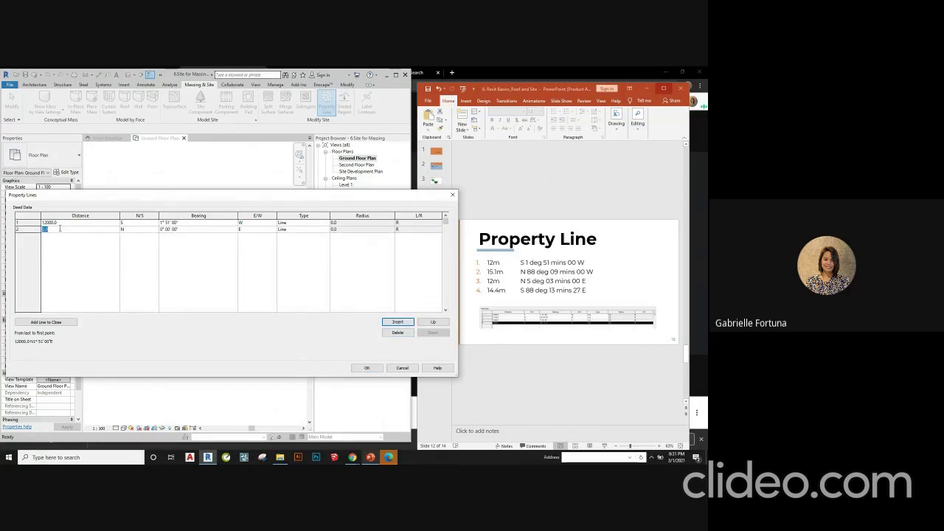
type("15")
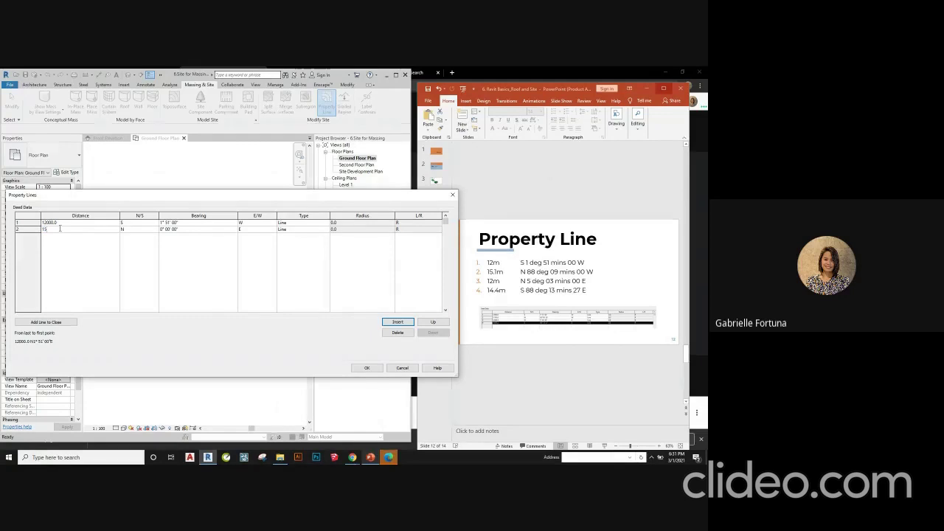
type("100")
key("Tab")
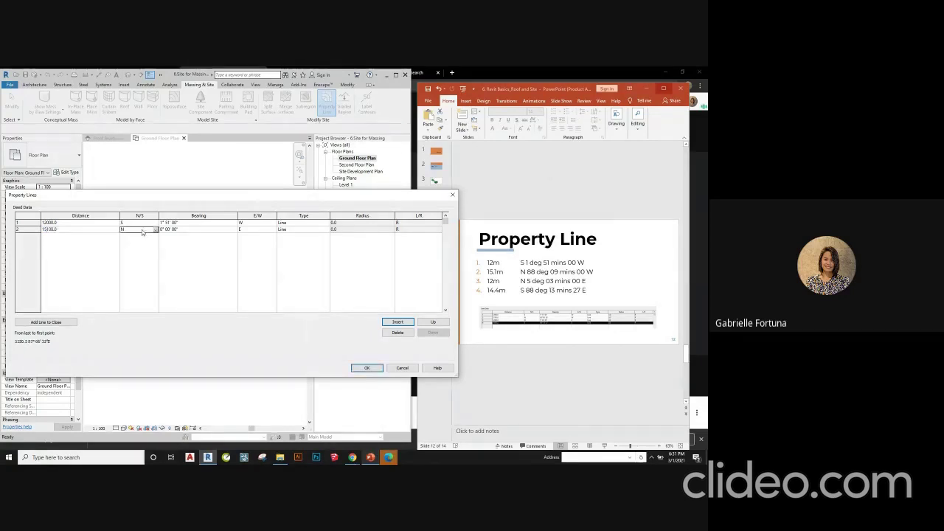
left_click(185, 230)
type("88")
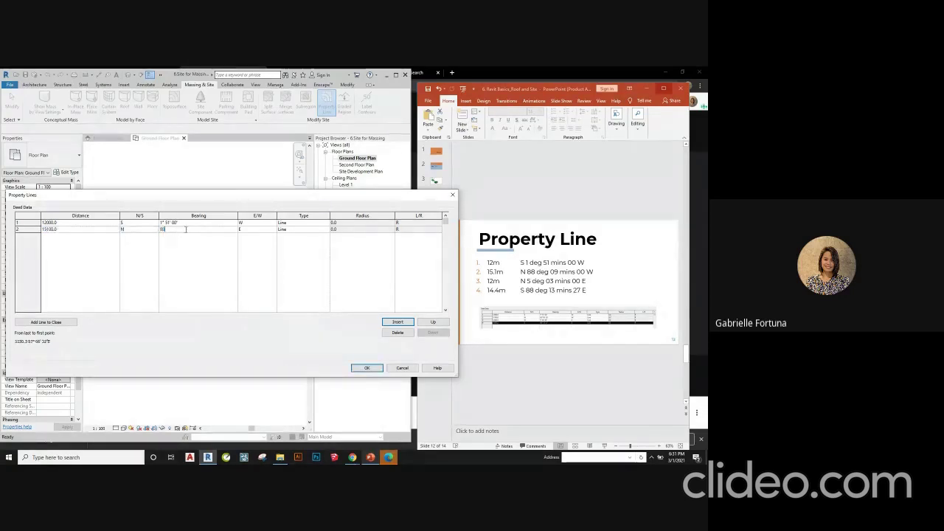
key("Tab")
left_click(273, 229)
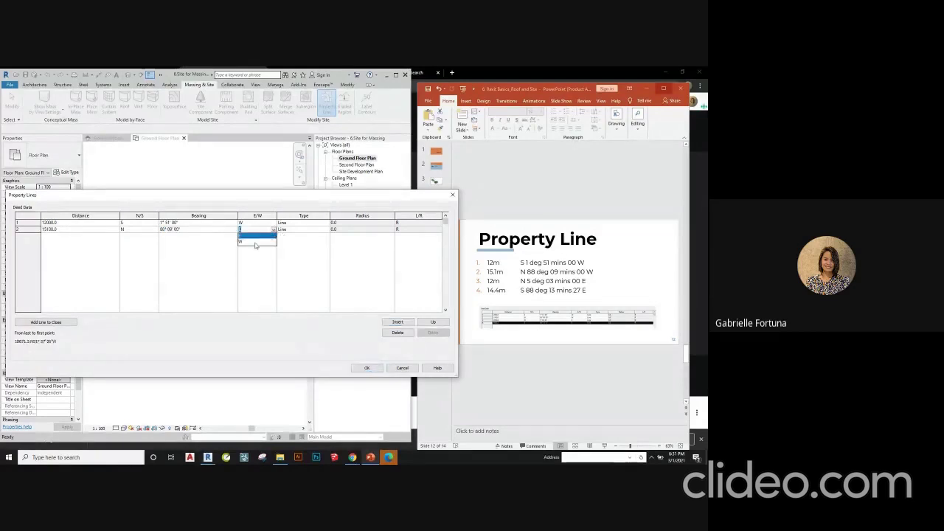
left_click(254, 241)
- Add property line 3 as 12000, N 5°03' E, then insert a blank fourth row
left_click(398, 322)
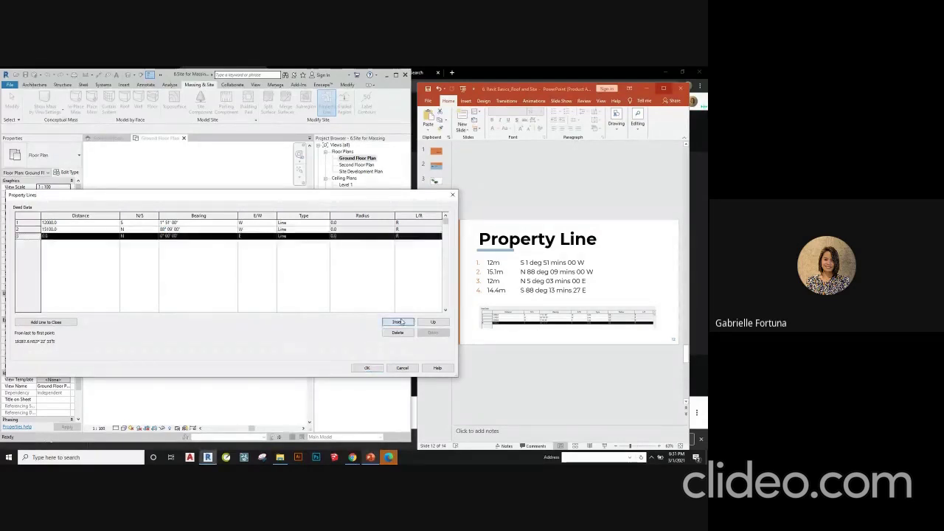
left_click(57, 234)
type("12000")
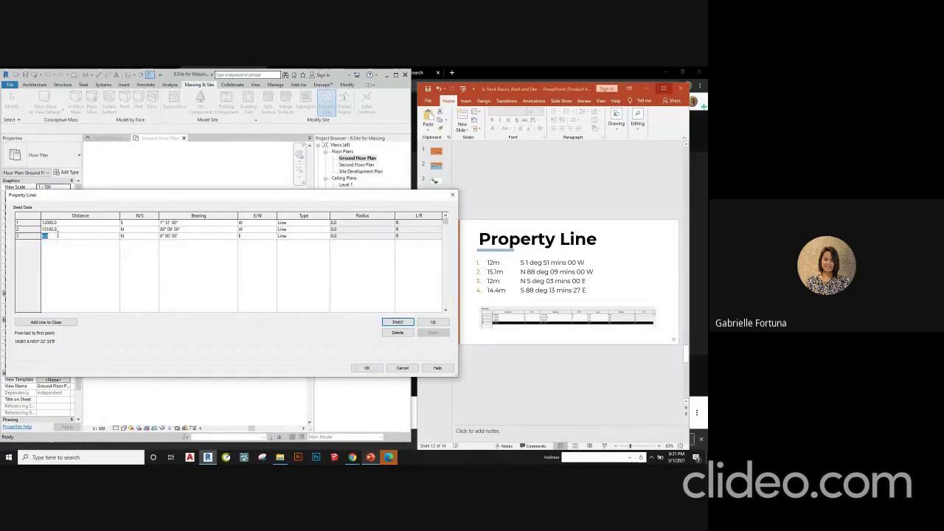
left_click(155, 236)
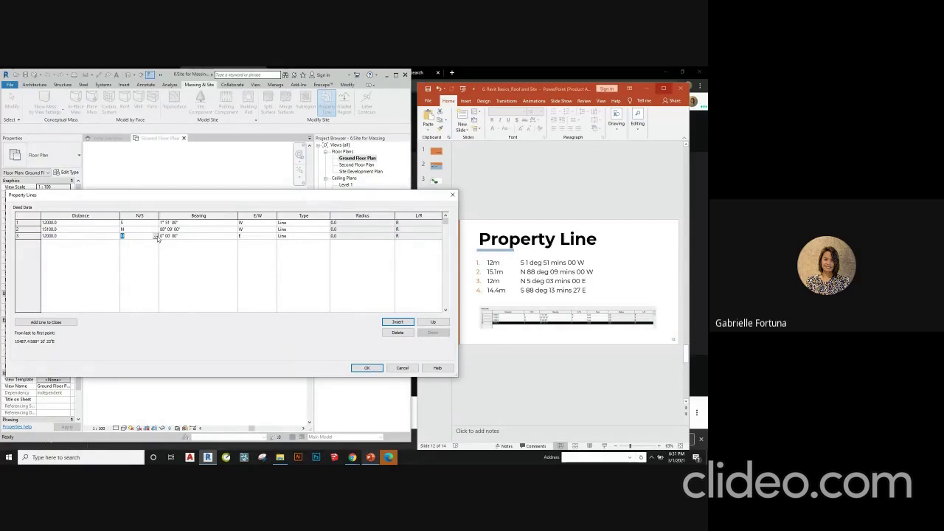
left_click(156, 236)
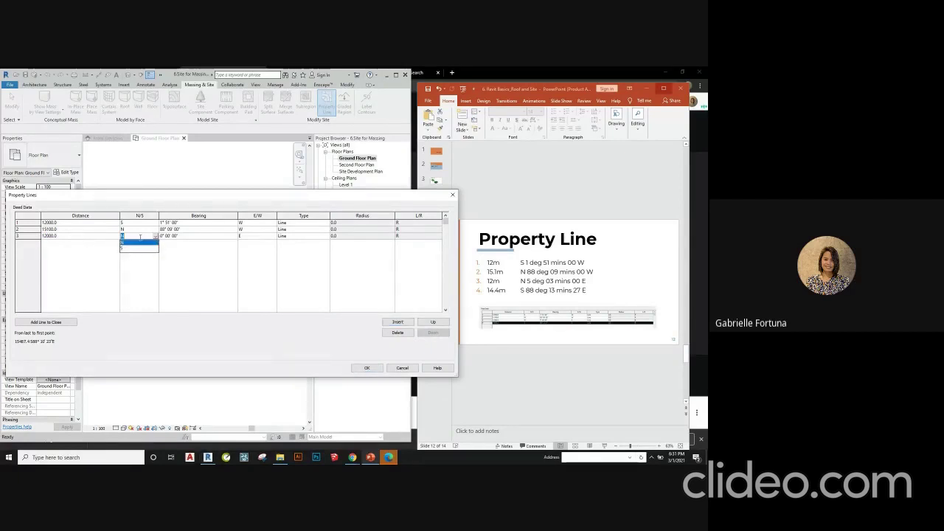
left_click(195, 236)
left_click(195, 236)
type("5")
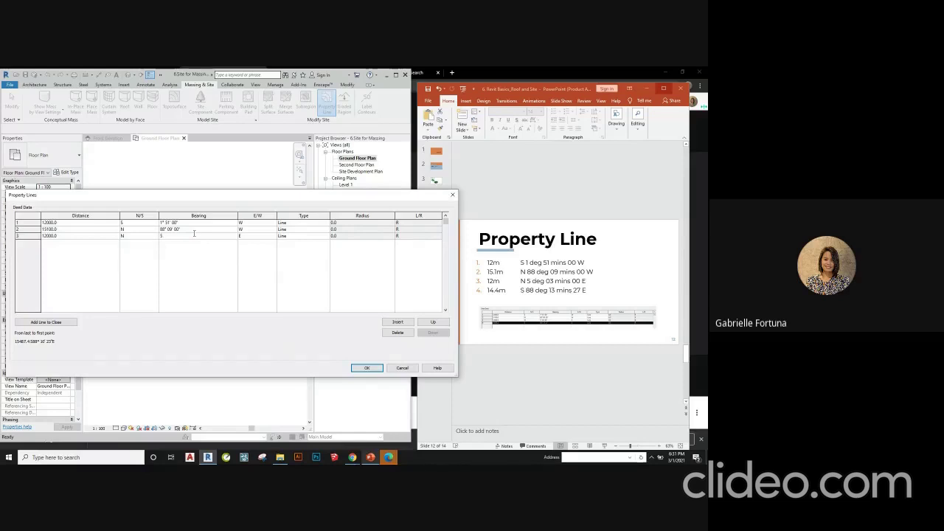
type(" 03")
left_click(242, 236)
left_click(242, 236)
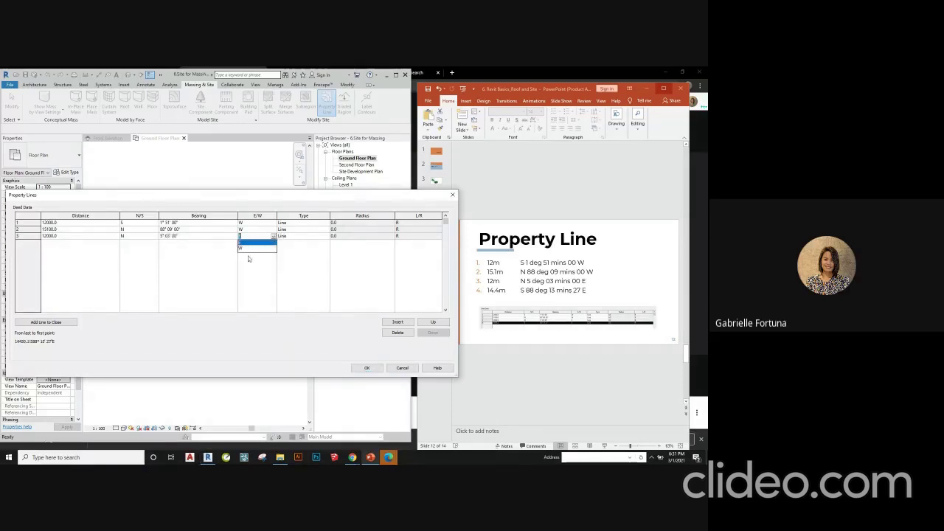
left_click(249, 242)
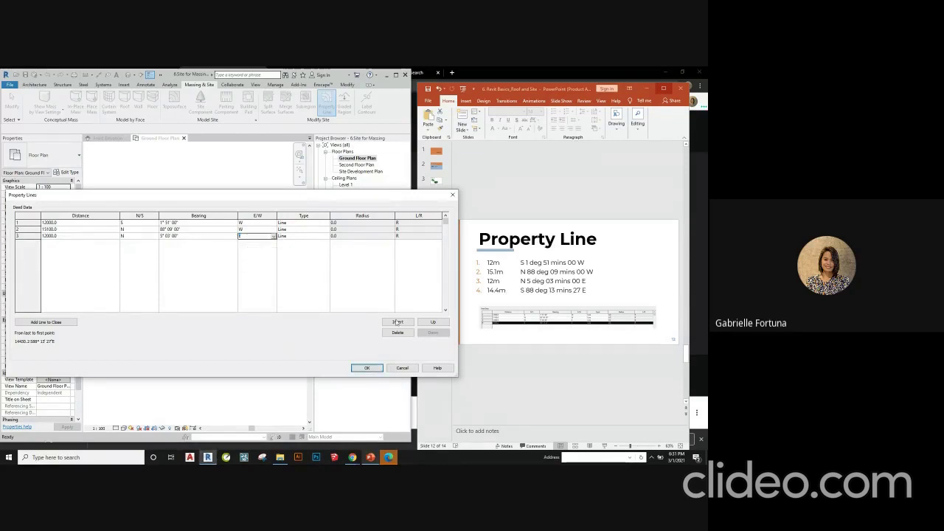
left_click(398, 322)
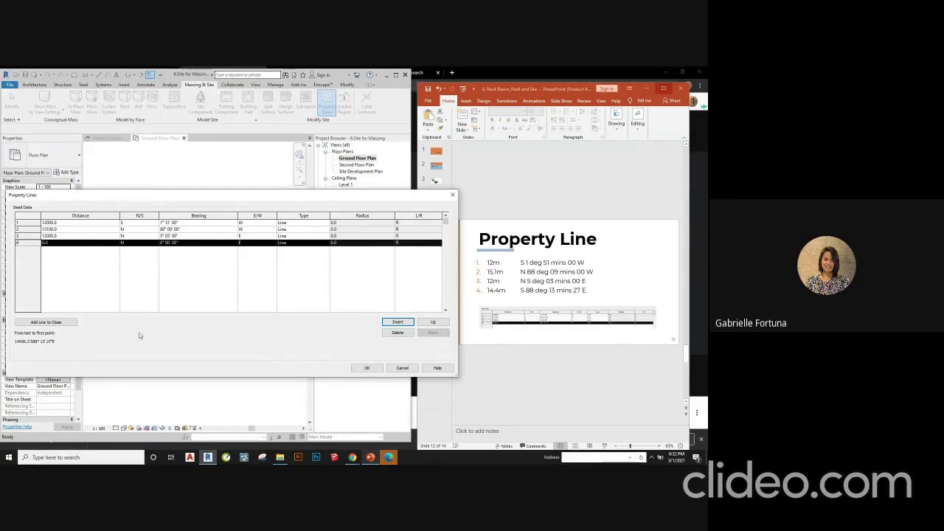
- Add the closing line, delete the empty zero-length row, and confirm the property lines
left_click(46, 323)
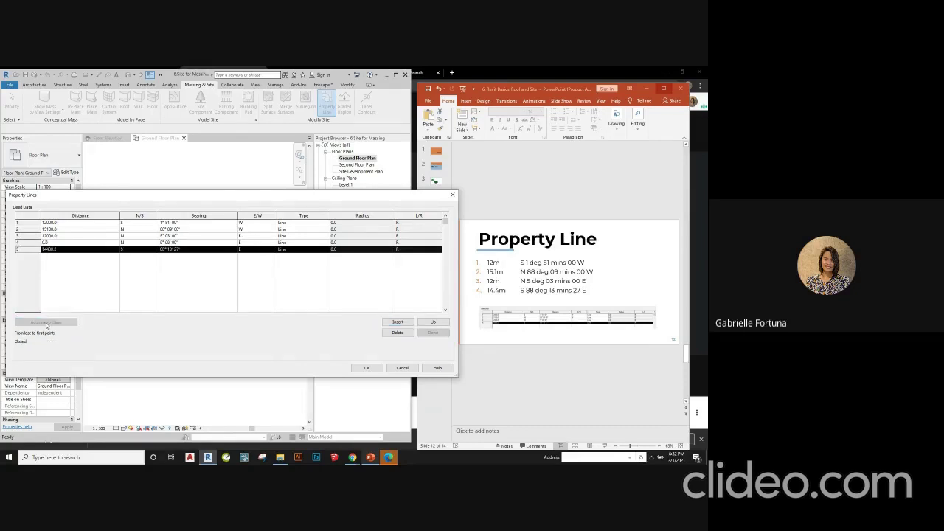
left_click(20, 243)
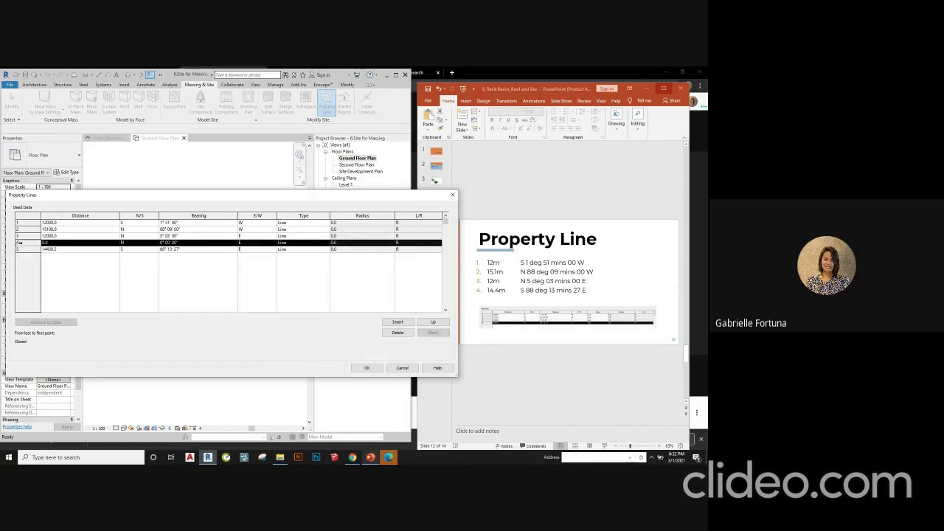
key("Delete")
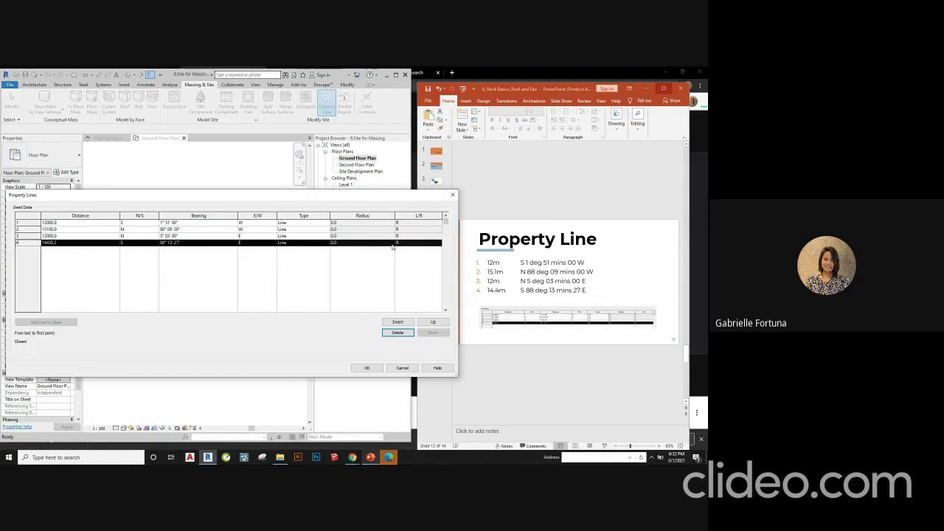
left_click(365, 369)
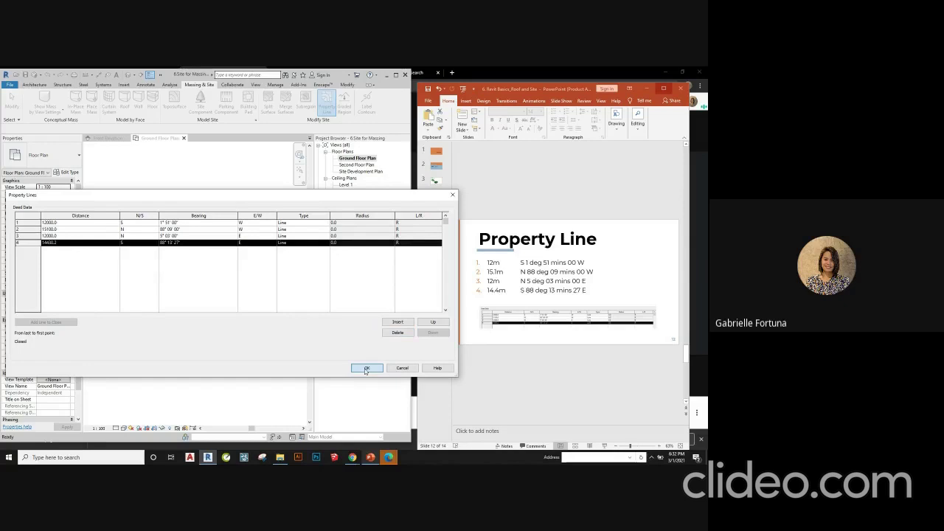
scroll(203, 240, "down", 5)
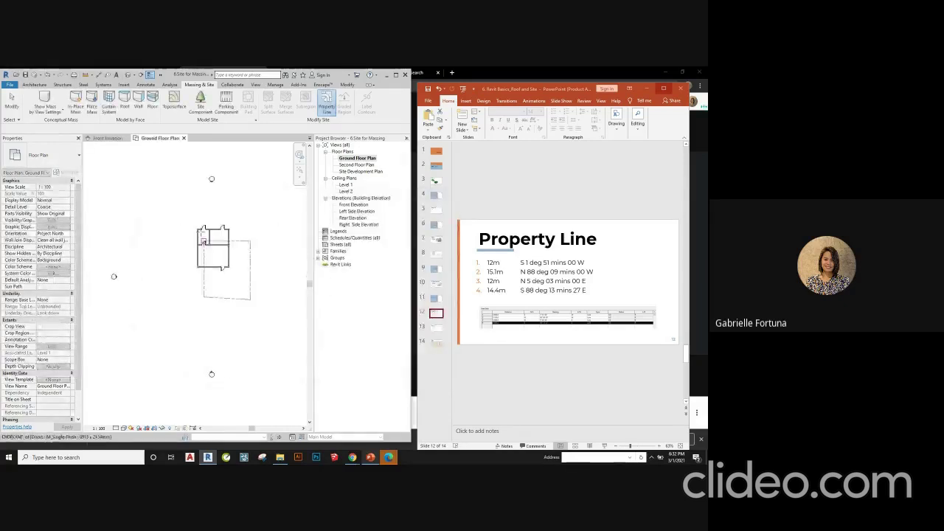
- Minimize PowerPoint, maximize Revit, open Site Development Plan and deselect the property line
scroll(199, 235, "up", 2)
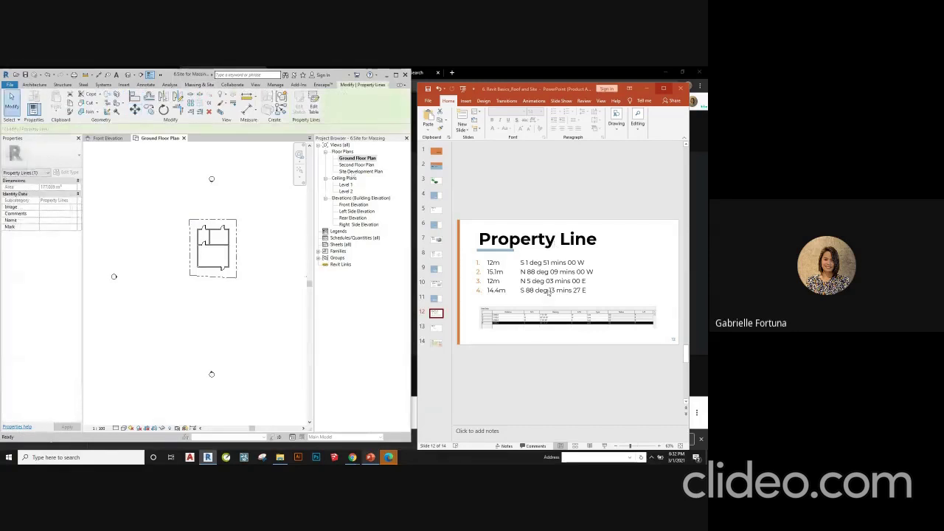
left_click(648, 89)
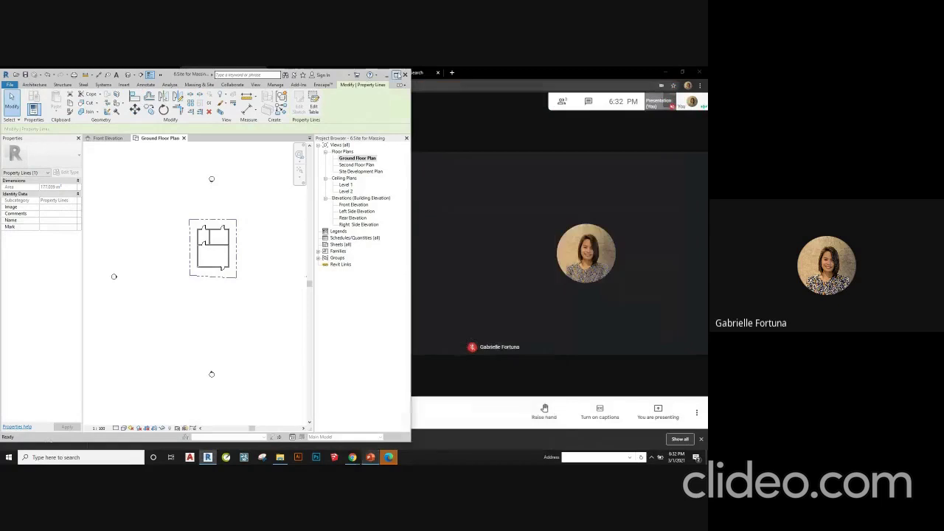
left_click(396, 75)
scroll(221, 221, "up", 2)
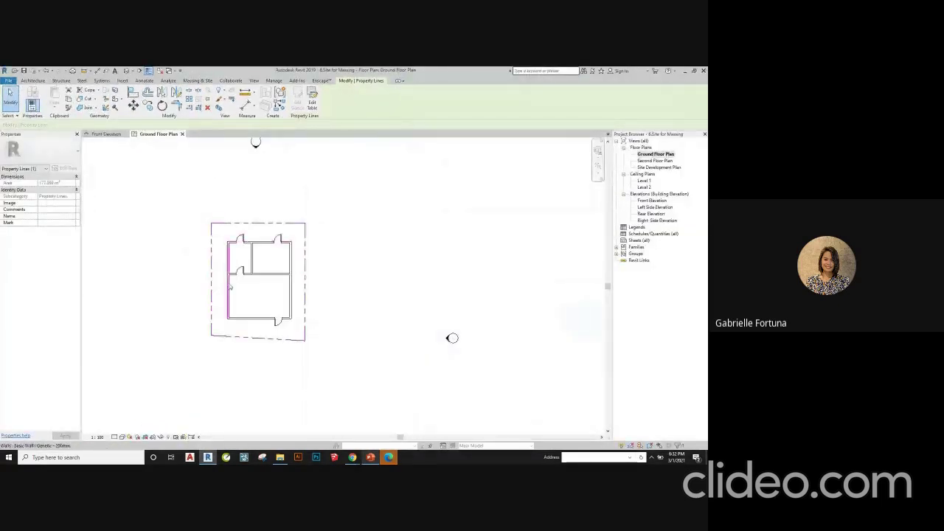
double_click(653, 168)
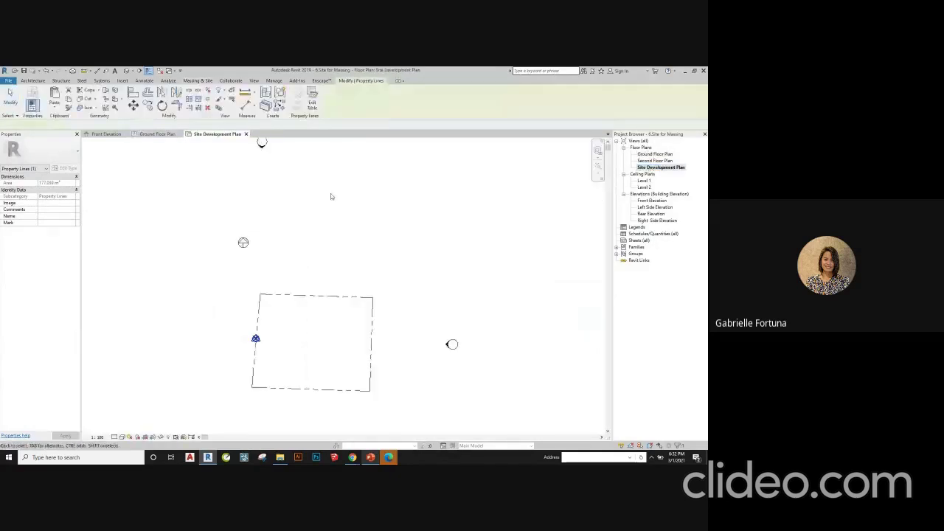
scroll(331, 196, "down", 2)
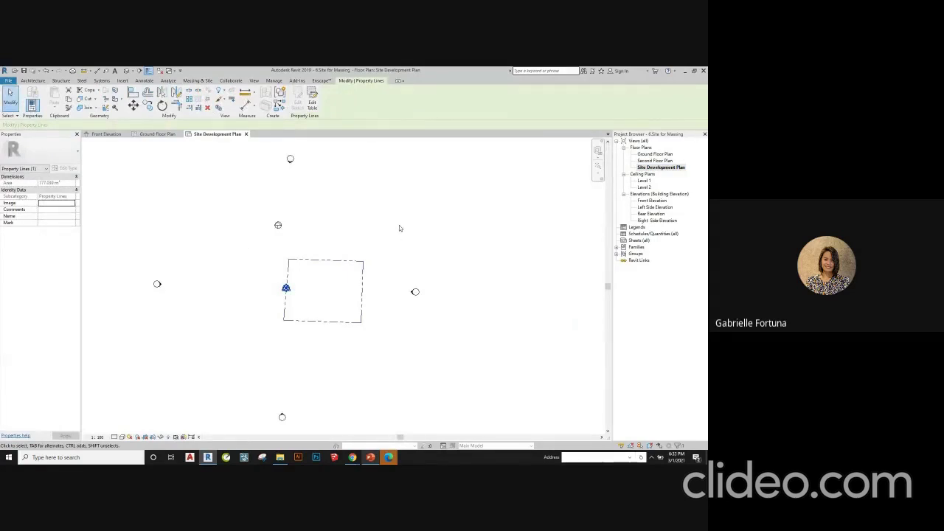
left_click(184, 215)
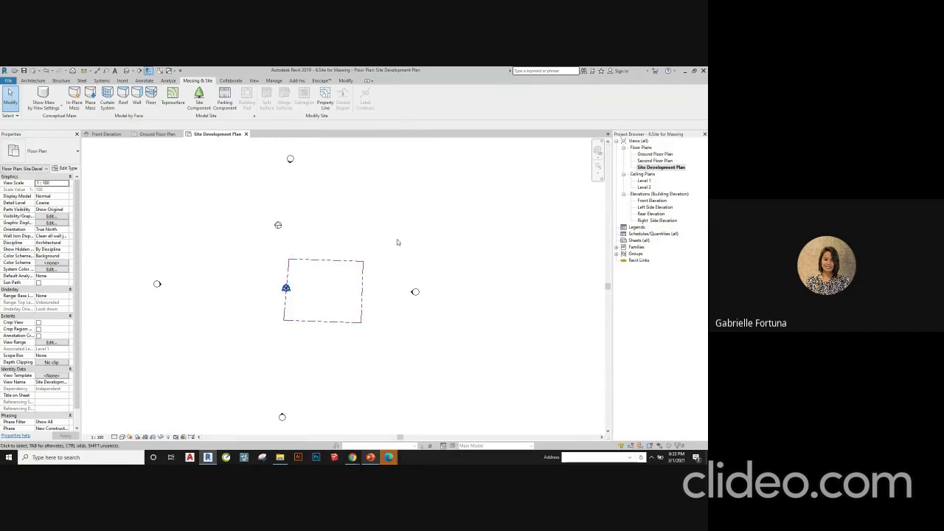
- Delete the property line and set the view orientation to Project North
left_click(363, 274)
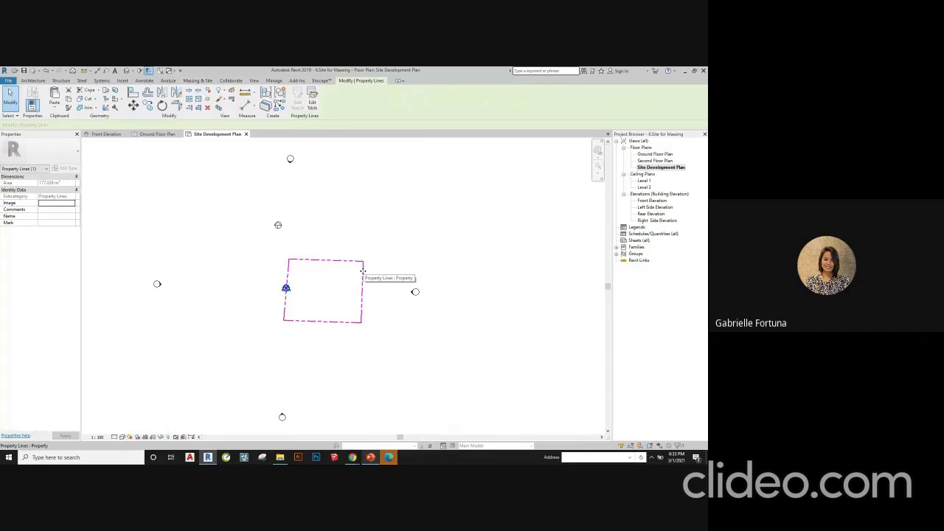
key("Delete")
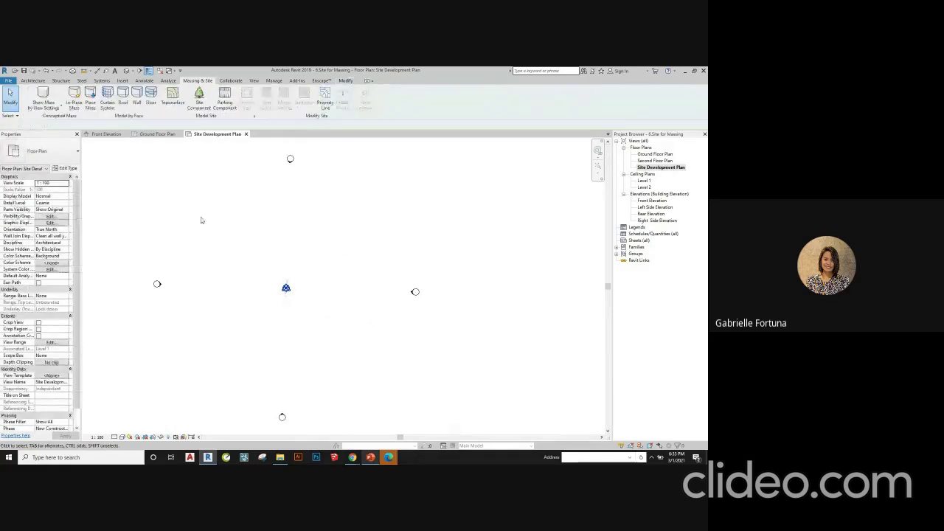
left_click(65, 233)
left_click(66, 230)
left_click(49, 235)
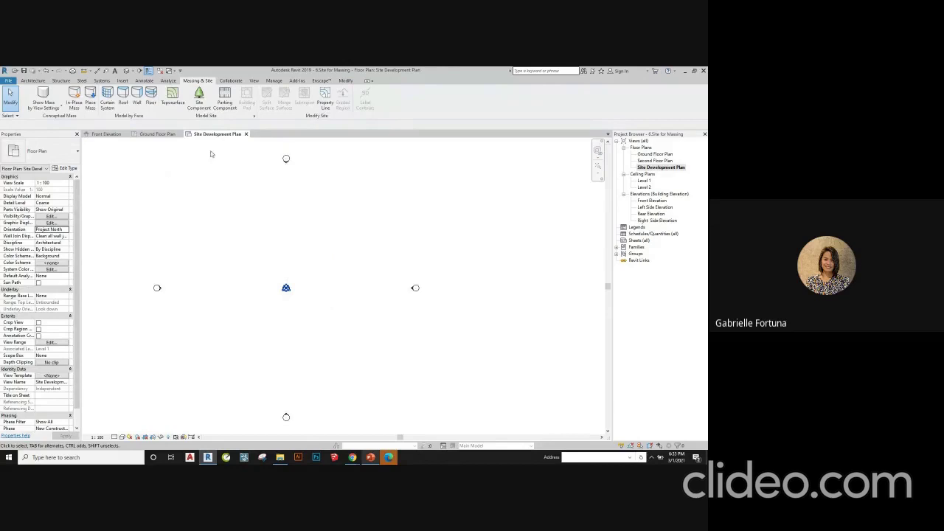
scroll(383, 341, "down", 1)
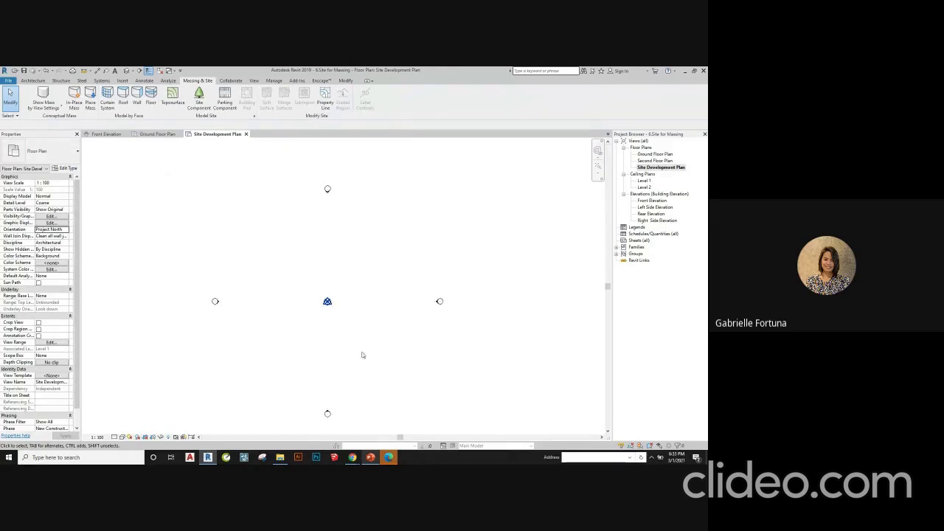
scroll(388, 298, "up", 2)
- Cancel a new distances-and-bearings property line and tile Revit beside PowerPoint
left_click(325, 102)
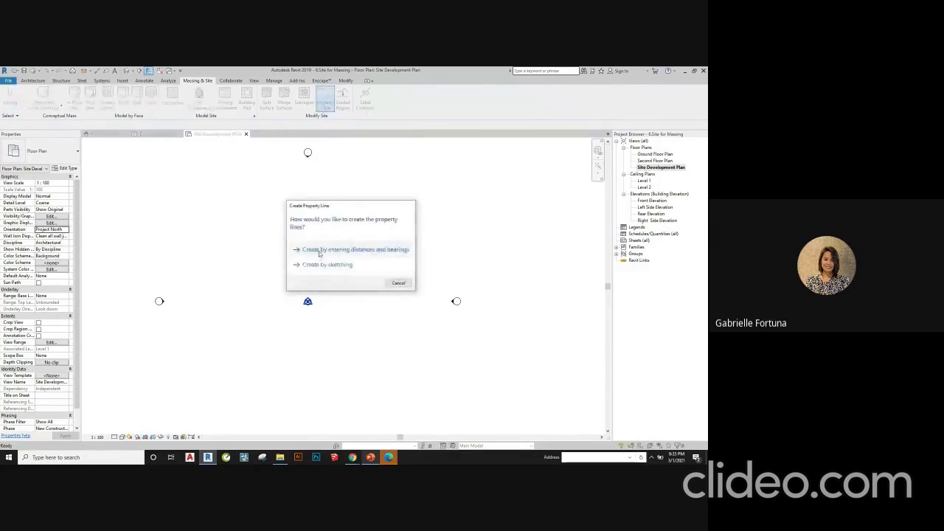
left_click(320, 254)
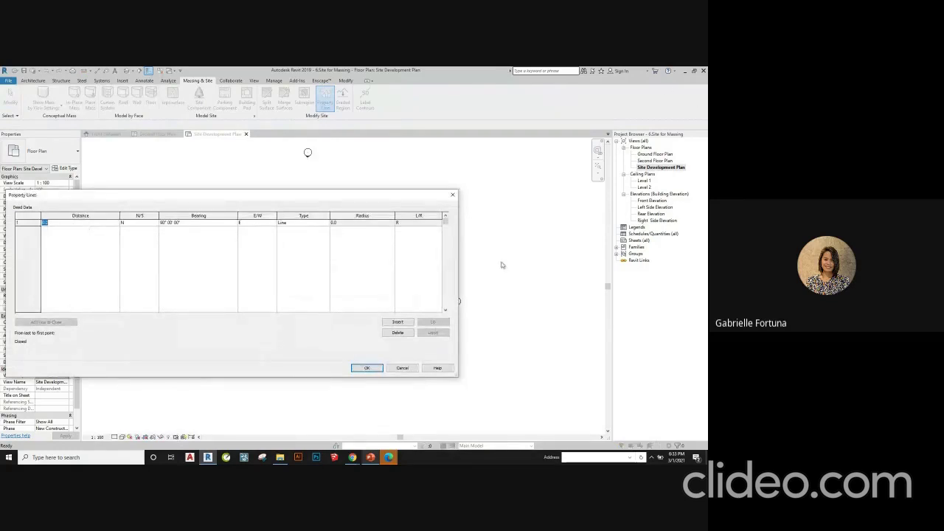
left_click(399, 370)
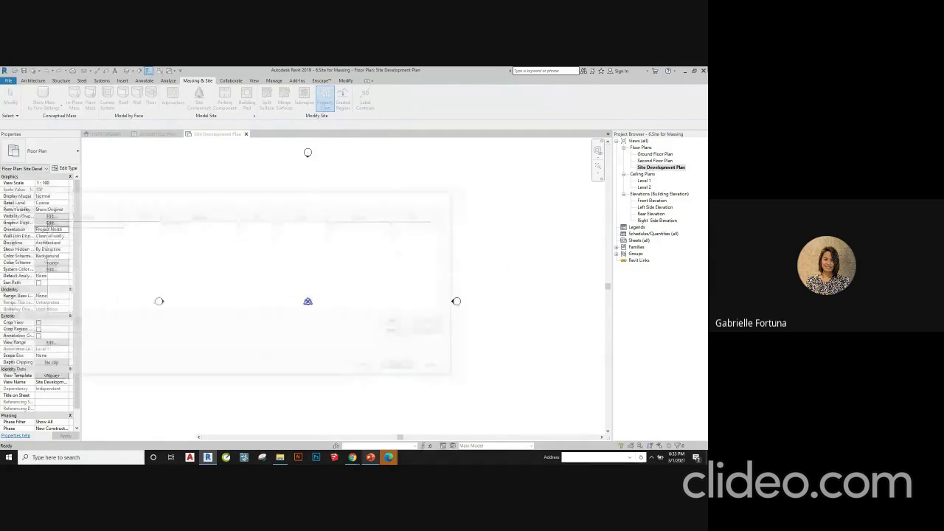
key("super+Left")
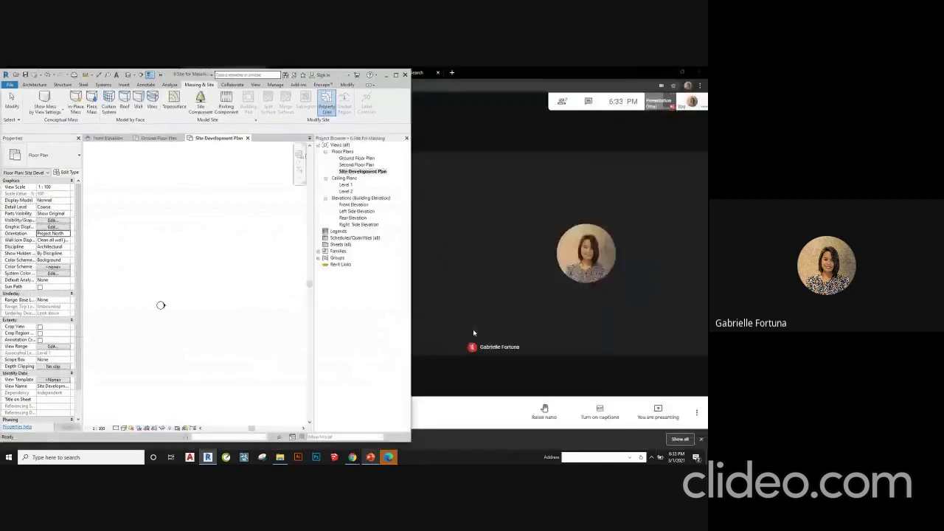
left_click(523, 281)
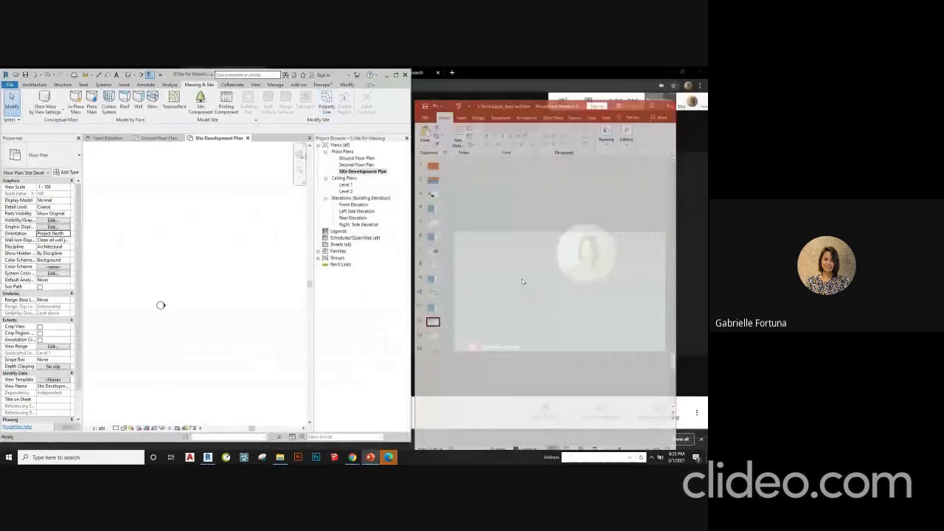
- Start a new distances-and-bearings property line with line 1 as 12000, S 1°51' W
left_click(327, 112)
left_click(326, 250)
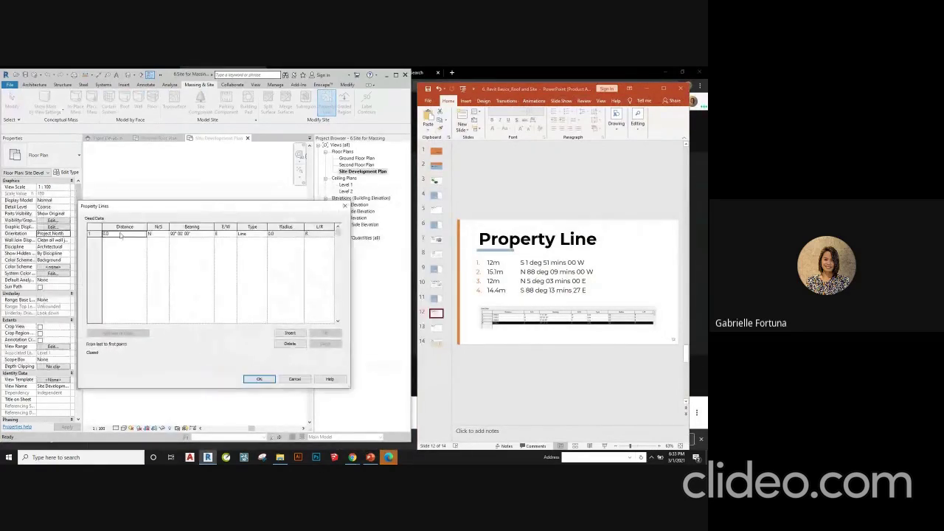
type("12000")
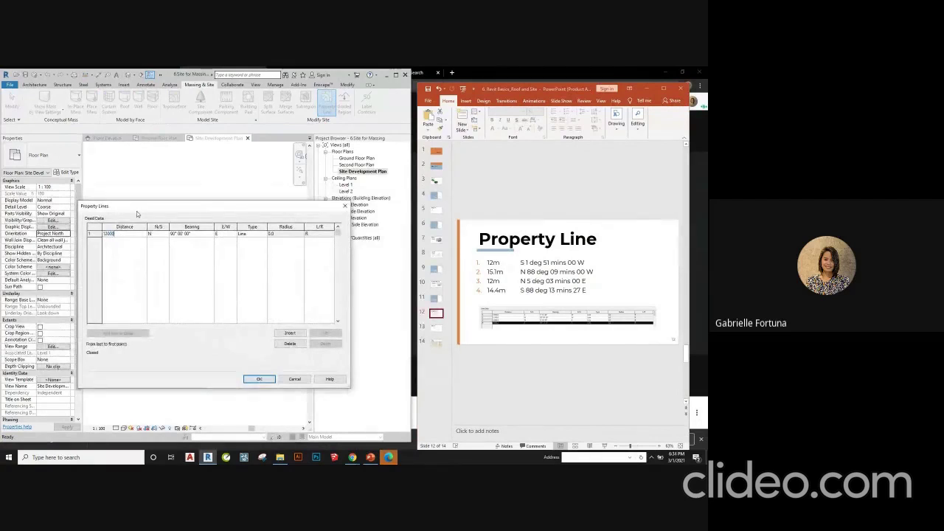
key("Tab")
left_click(165, 234)
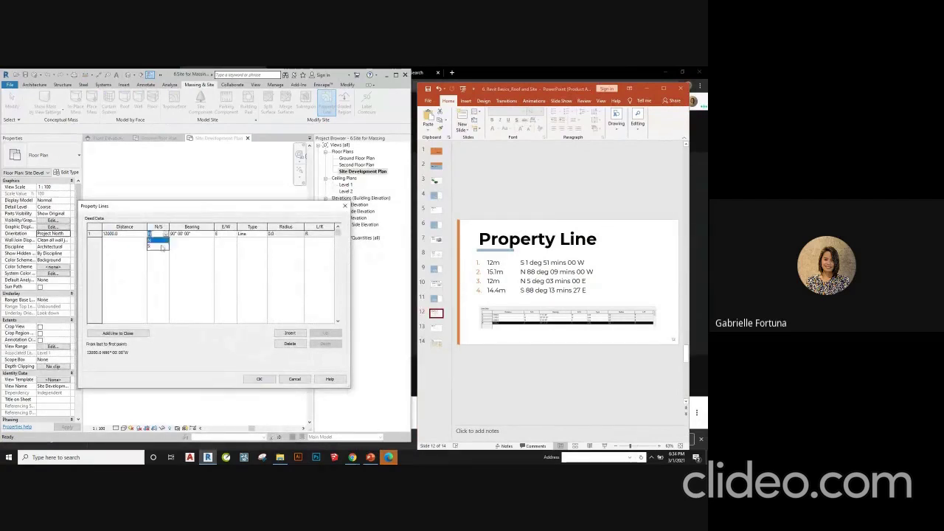
left_click(156, 246)
left_click(187, 233)
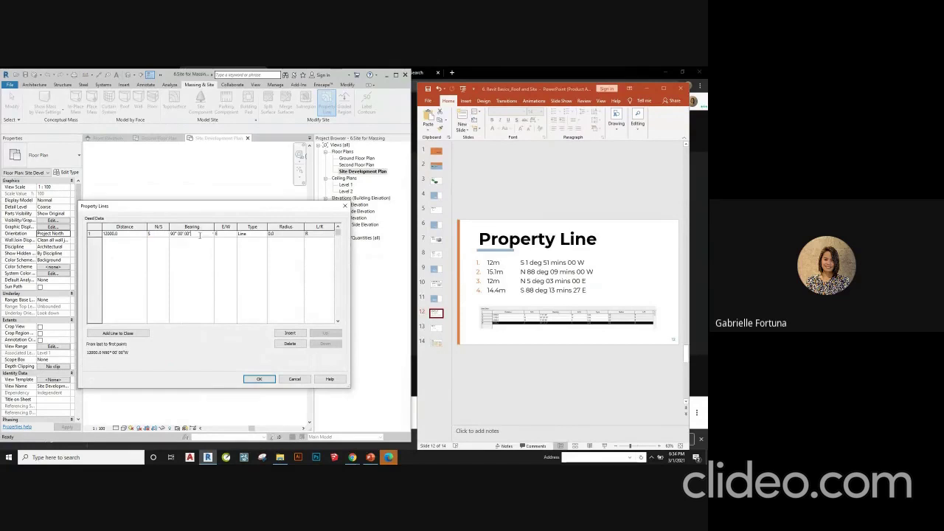
left_click_drag(207, 232, 138, 222)
type("1° 51")
left_click(230, 234)
left_click(234, 234)
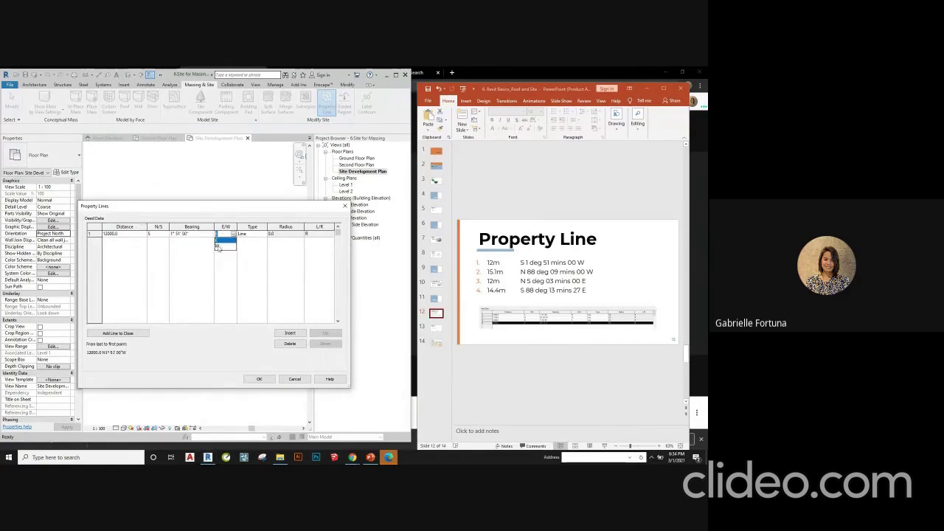
left_click(218, 248)
- Add line 2 as 15100 at 88°09' W
left_click(289, 333)
left_click(115, 242)
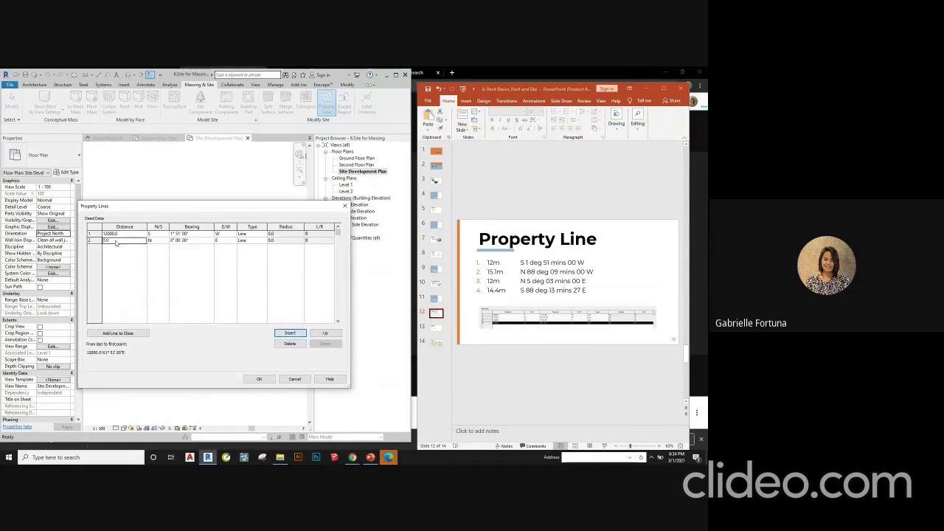
type("15100")
left_click(193, 241)
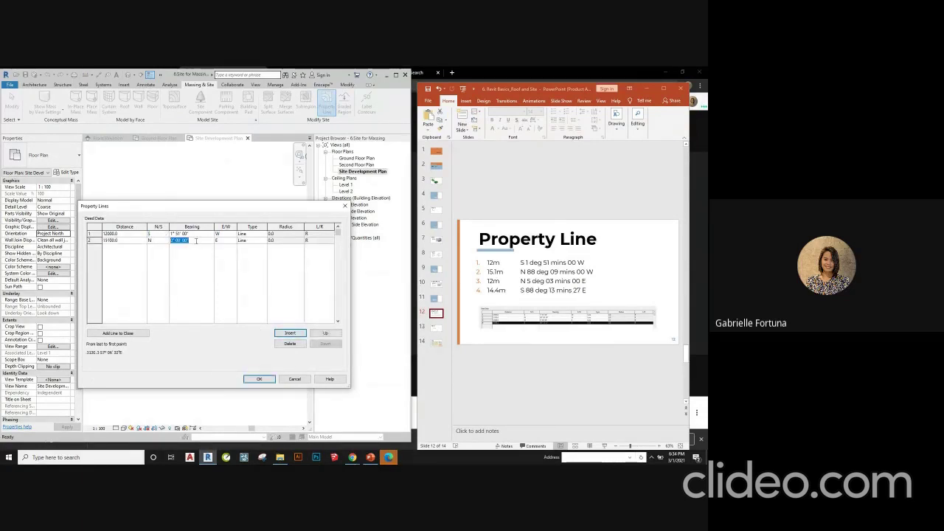
type("88° 09")
left_click(225, 240)
left_click(234, 241)
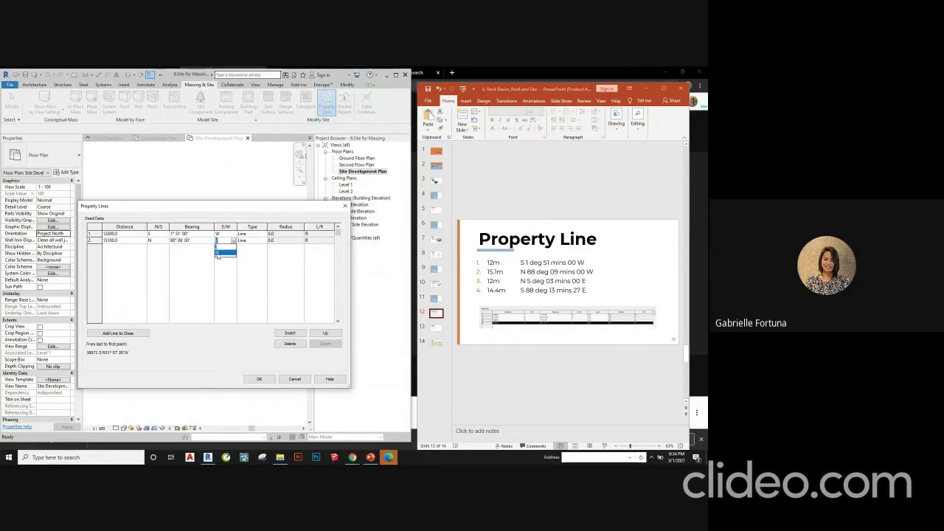
left_click(218, 254)
- Add line 3 as 12000 at 5°03' E
left_click(290, 333)
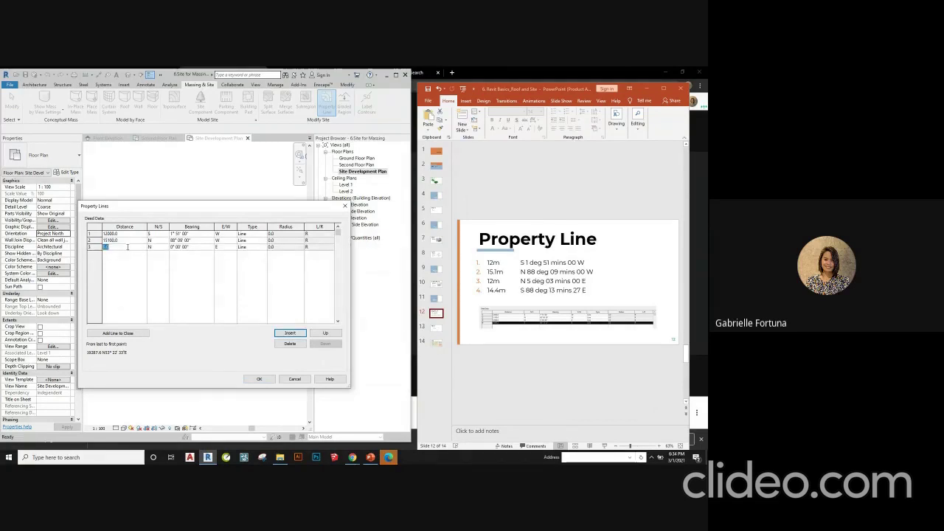
type("12000")
key("Tab")
key("Tab")
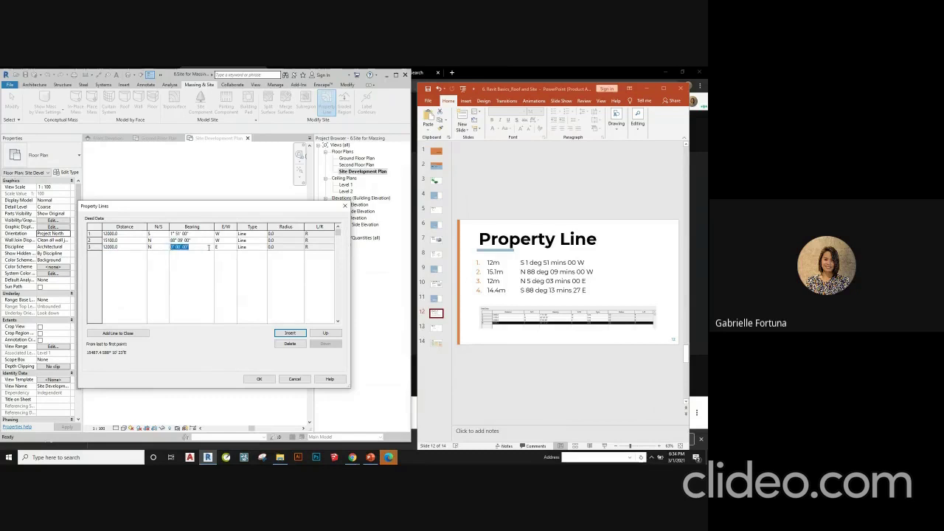
type("5° 03")
key("Tab")
type("E")
- Add the closing fourth line, create the property line, and close the Ground Floor Plan view
left_click(134, 336)
left_click(258, 379)
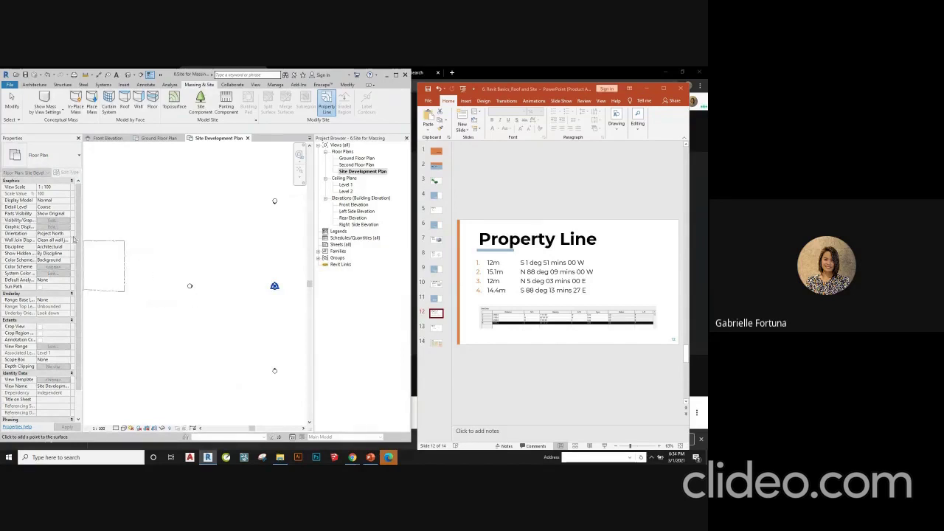
key("Escape")
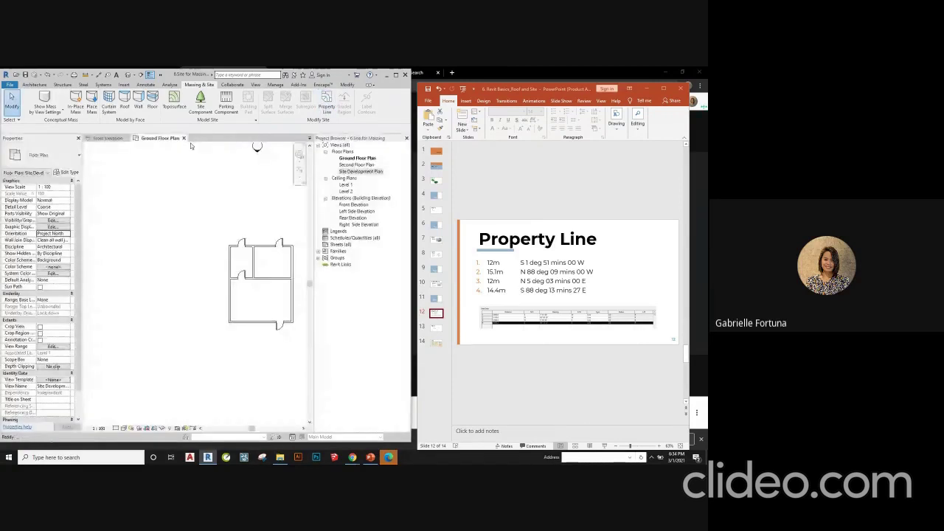
left_click(183, 138)
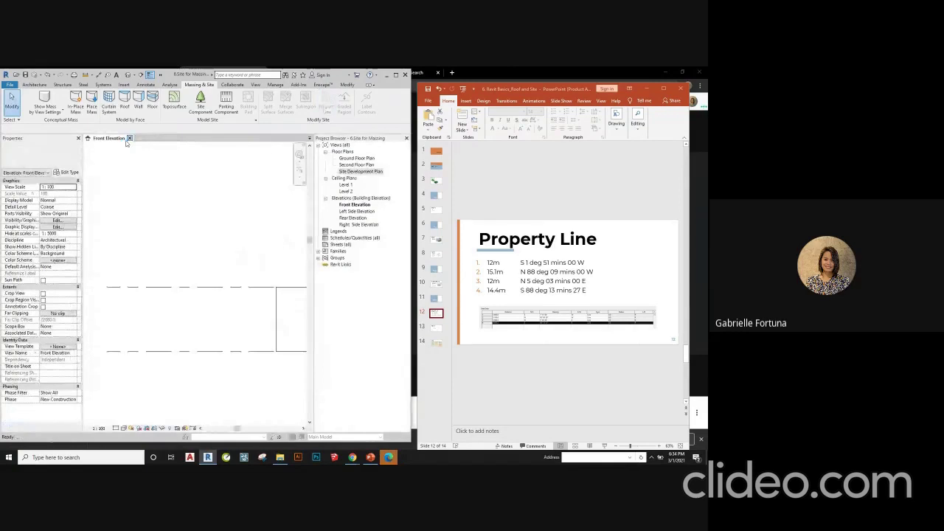
- Close the 6.Site for Massing project, answering the save prompt, and create new blank Project5
left_click(129, 138)
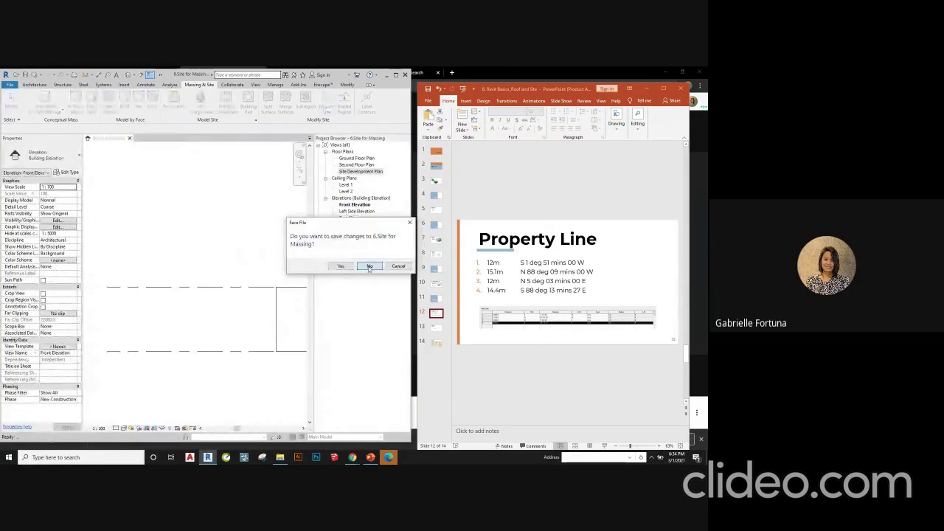
left_click(343, 266)
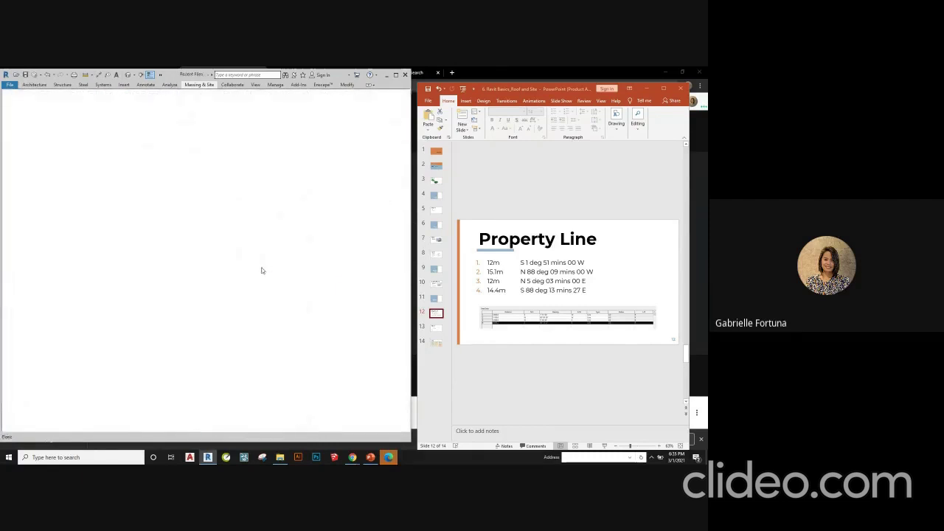
left_click(37, 131)
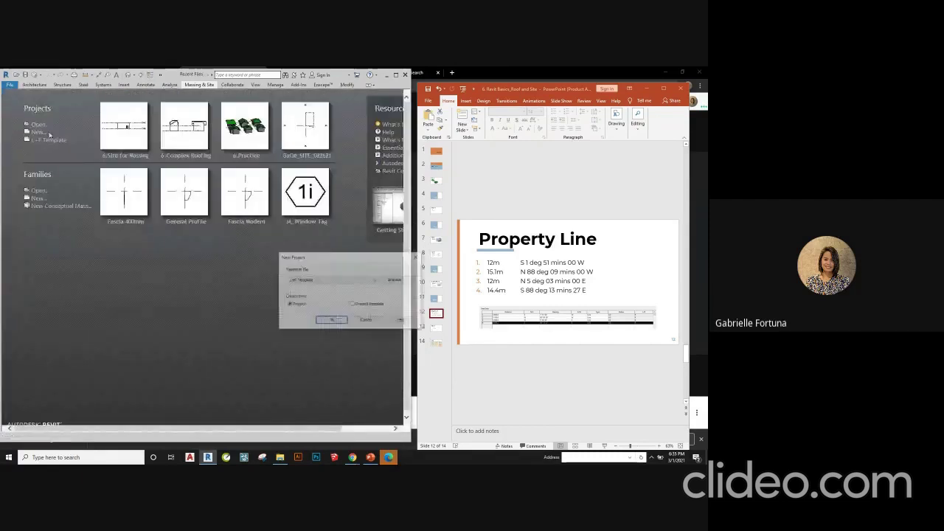
left_click(328, 319)
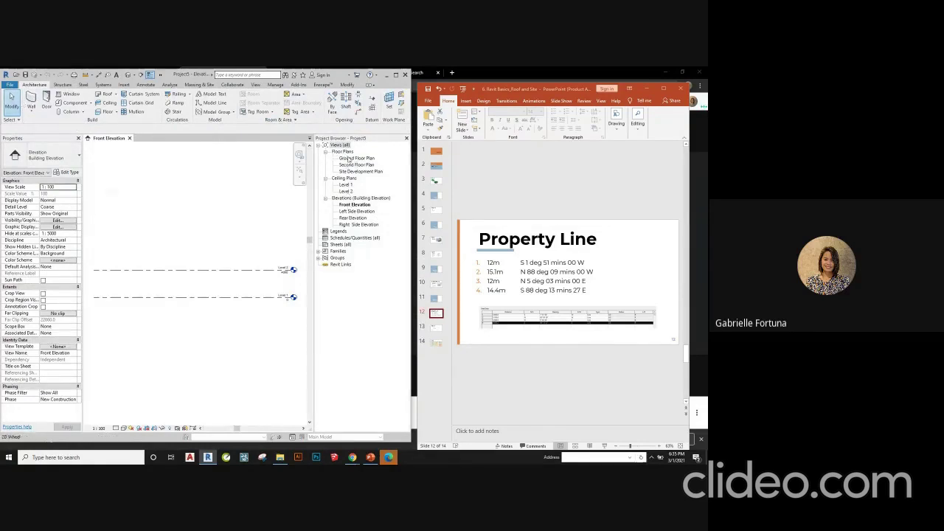
- Open the Site Development Plan view and start the Property Line tool from Massing & Site
double_click(352, 172)
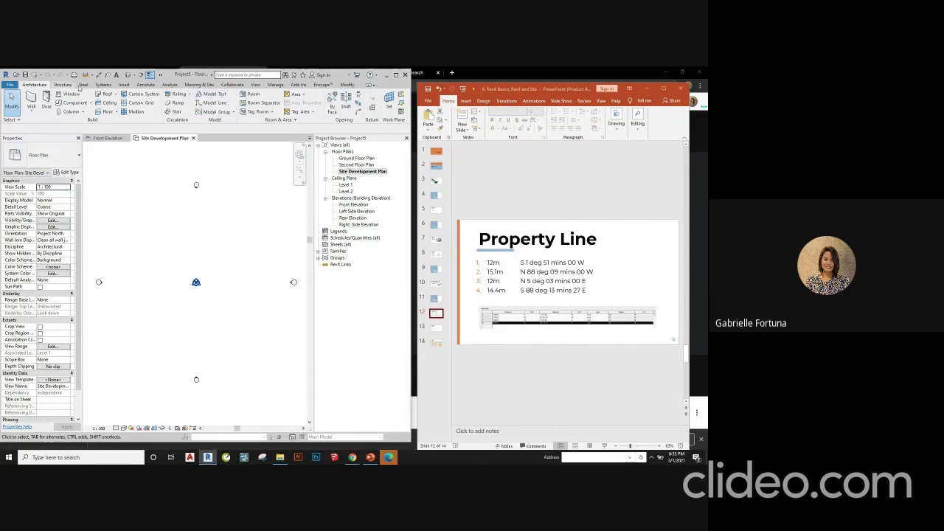
left_click(150, 87)
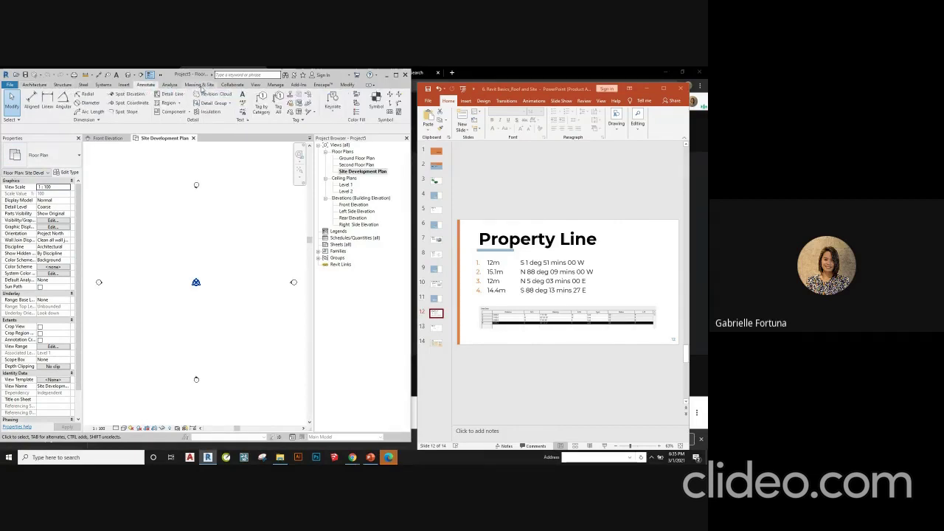
left_click(200, 85)
left_click(328, 107)
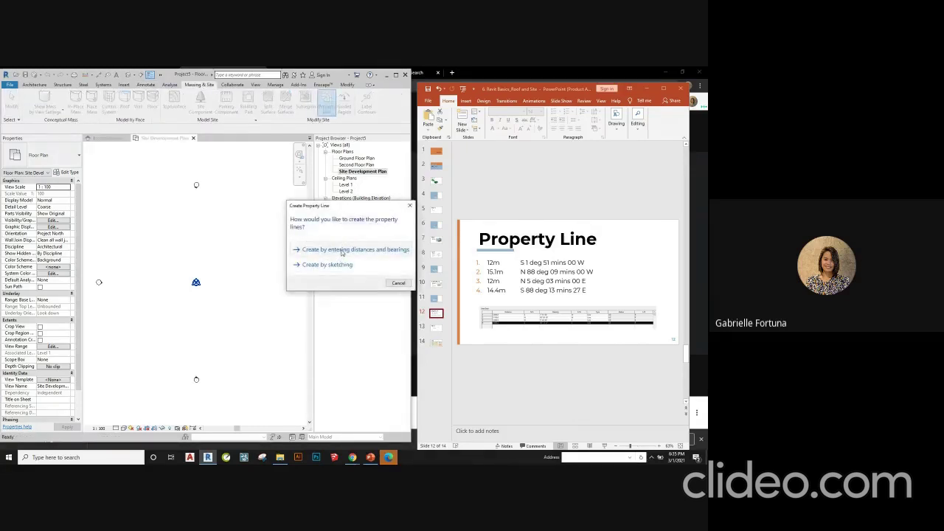
- Choose distances and bearings and enter the first course: 12 m, S 1°51' W
left_click(342, 251)
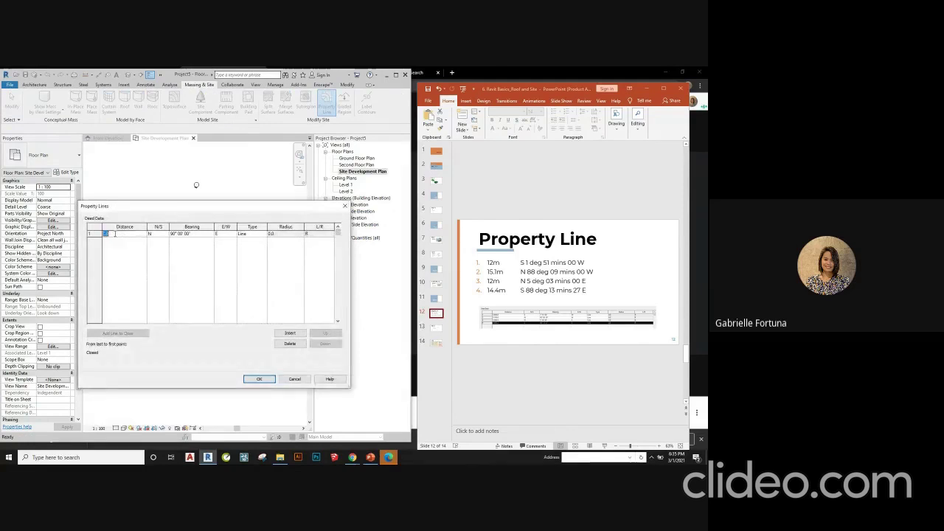
type("12m")
key("Tab")
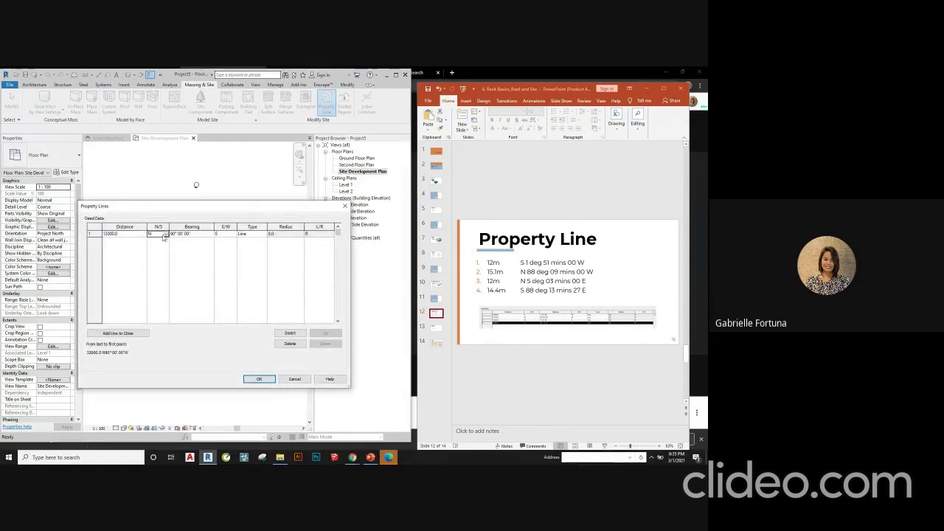
left_click(165, 235)
left_click(158, 243)
left_click(190, 234)
left_click_drag(190, 234, 170, 234)
type("1 51")
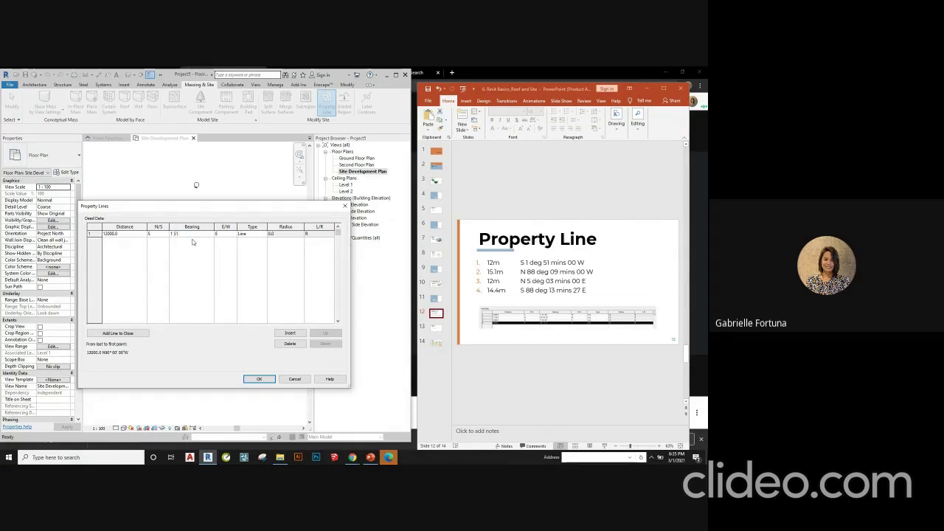
key("Tab")
left_click(233, 234)
left_click(228, 245)
- Add a second property line course of 15100 at bearing 88°09' W
left_click(292, 335)
left_click(118, 241)
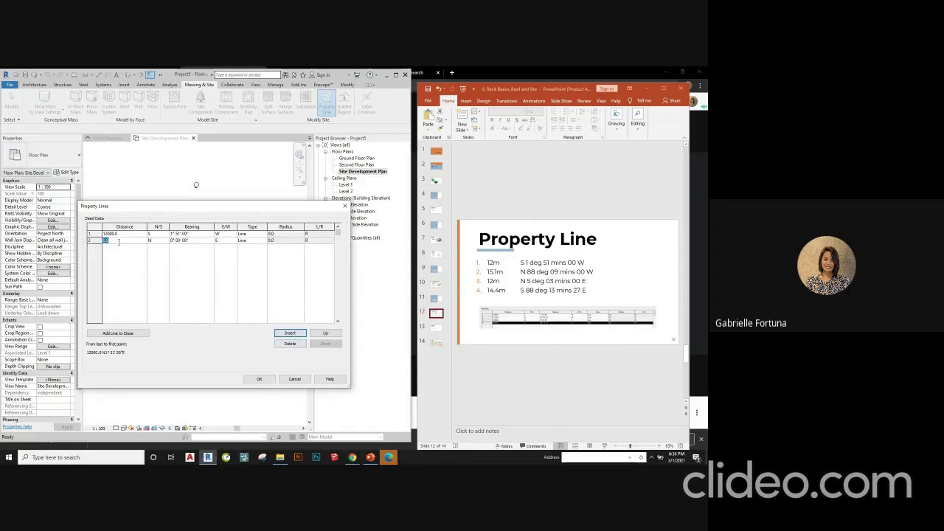
type("15100")
key("Tab")
key("Tab")
type("88")
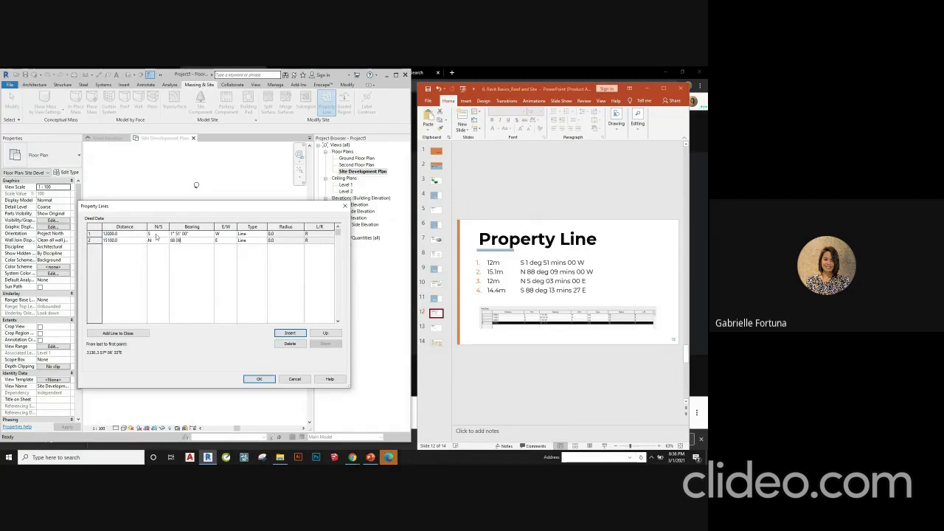
key("Tab")
left_click(233, 240)
left_click(231, 253)
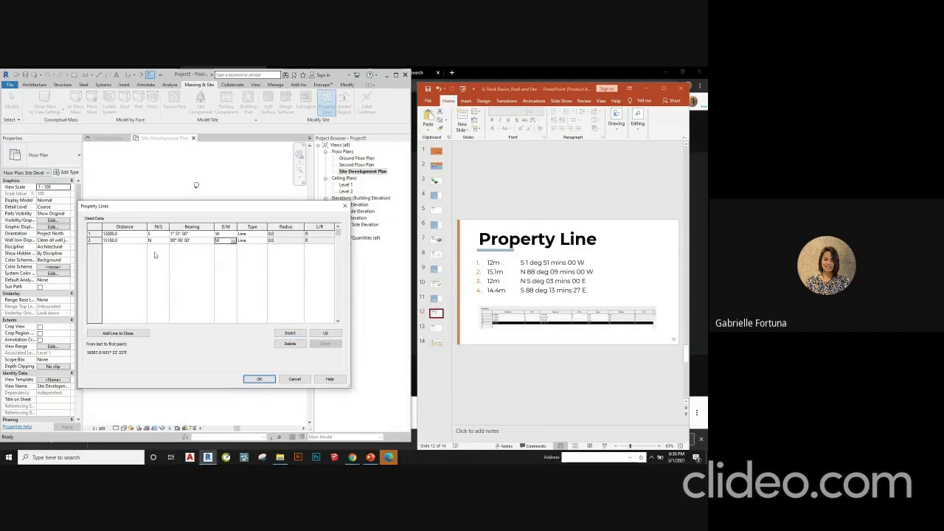
- Add a third course of 12000 at 5°03', then add the 14430.2 closing line
left_click(290, 333)
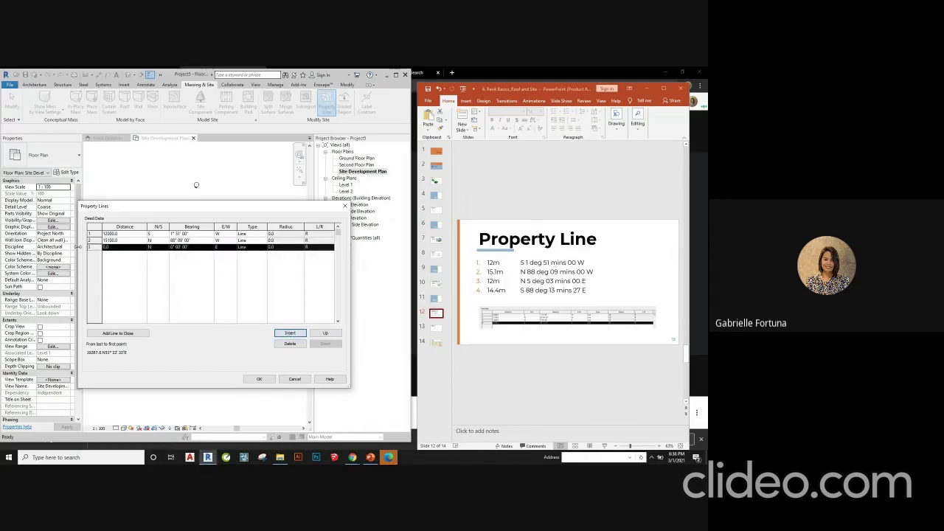
left_click(121, 247)
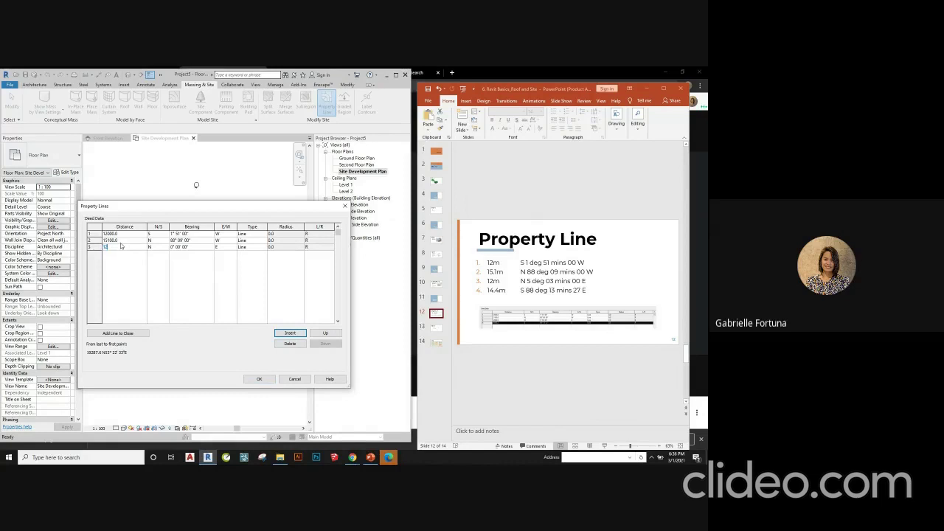
type("12000")
left_click(200, 246)
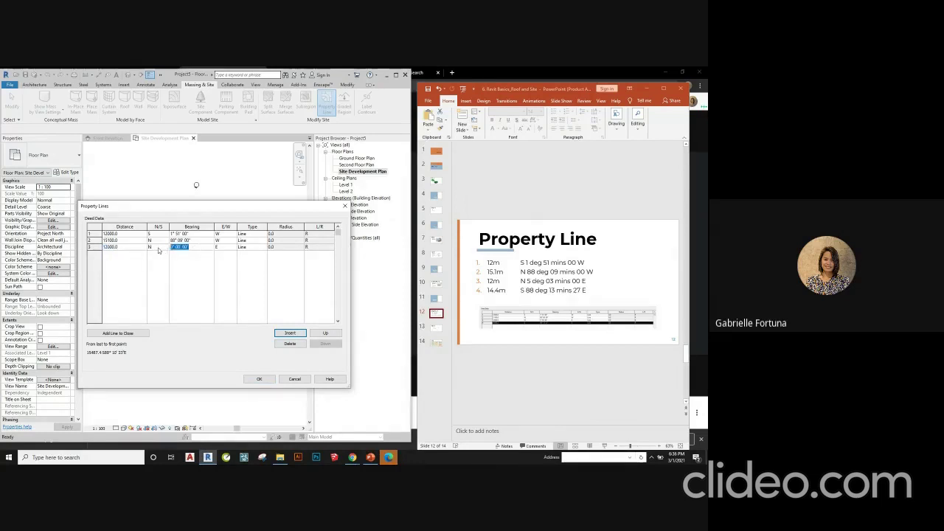
type("5 03")
left_click(126, 334)
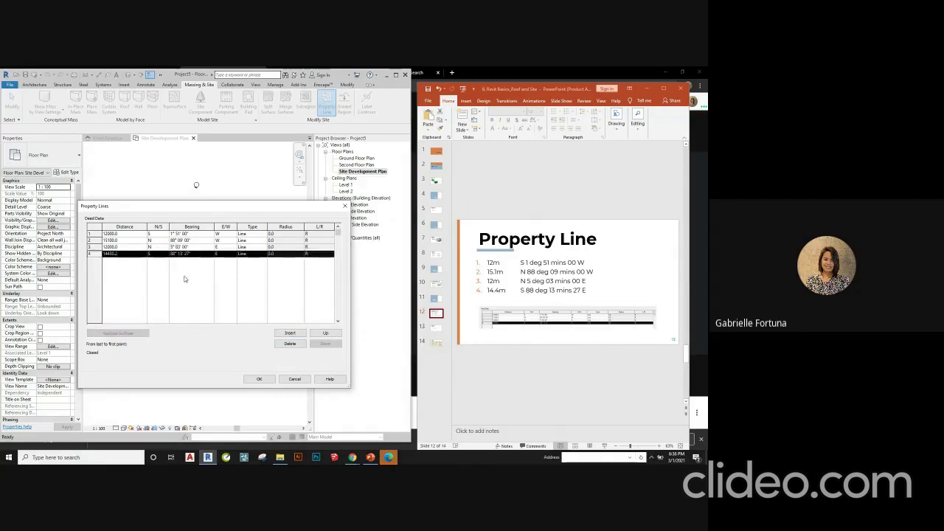
- Accept the four property lines, maximize Revit, and place the boundary on the site plan
left_click(265, 380)
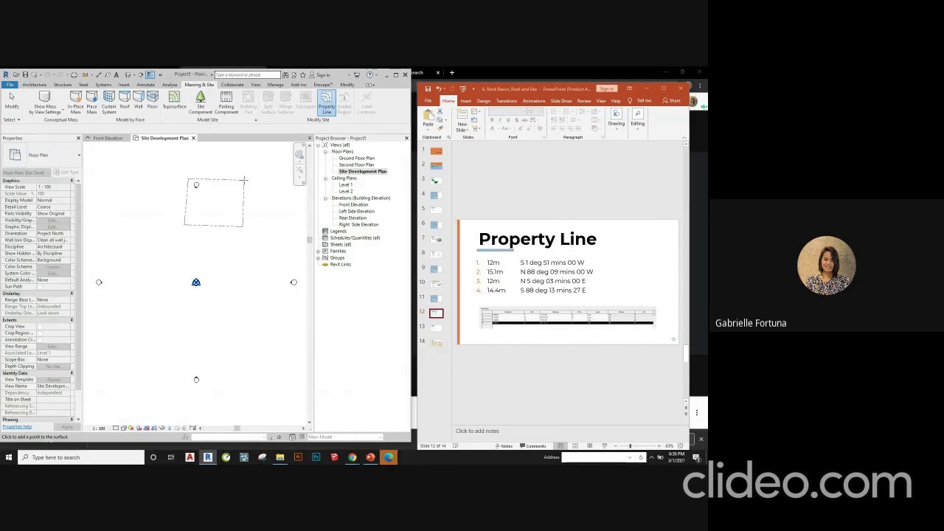
left_click(395, 76)
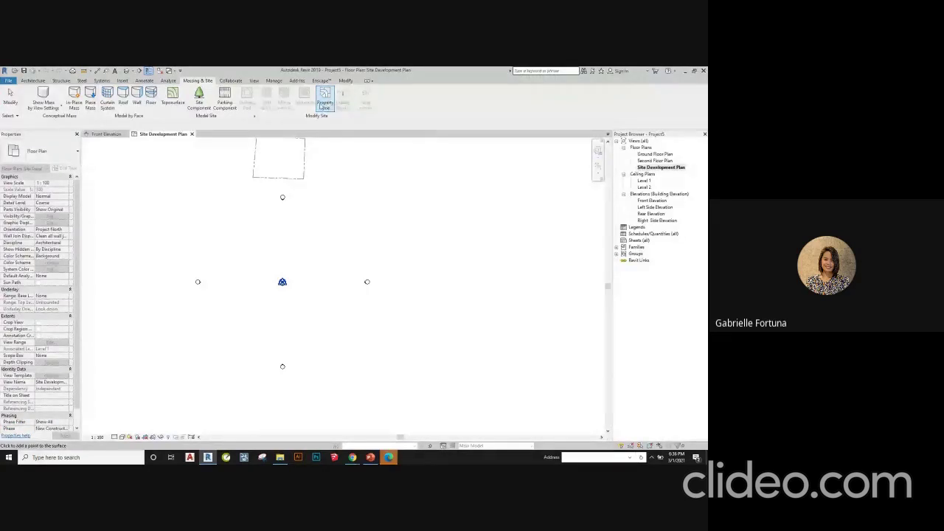
left_click(326, 99)
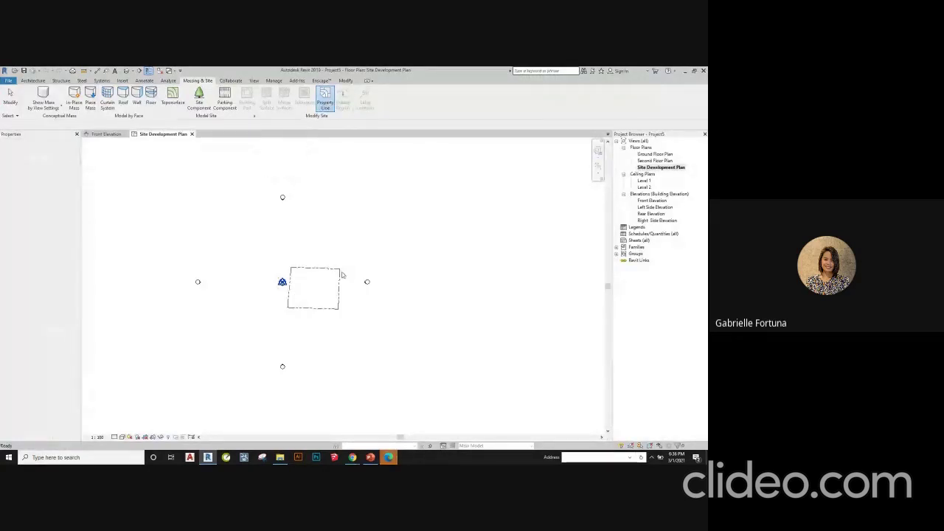
key("Escape")
scroll(342, 275, "up", 2)
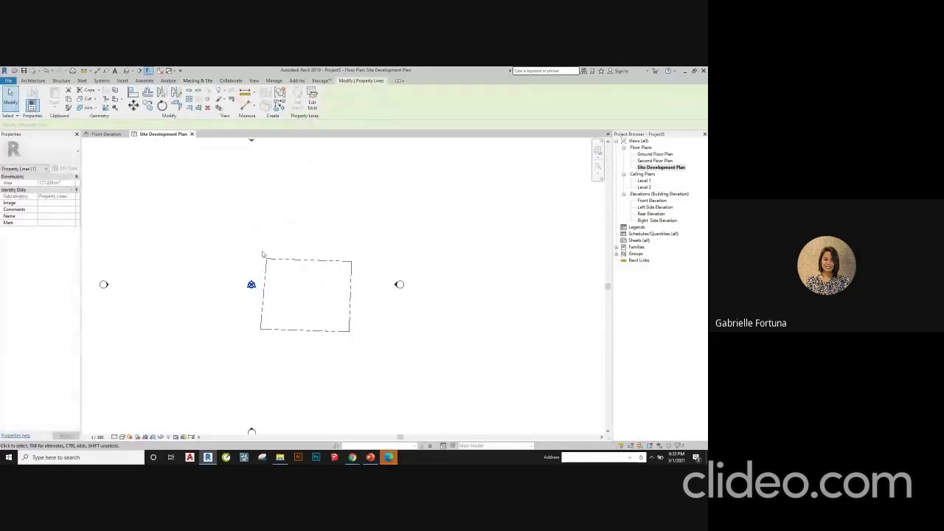
- Select the property line near the site marker and dismiss the property line prompt
scroll(263, 253, "up", 1)
left_click_drag(244, 277, 289, 316)
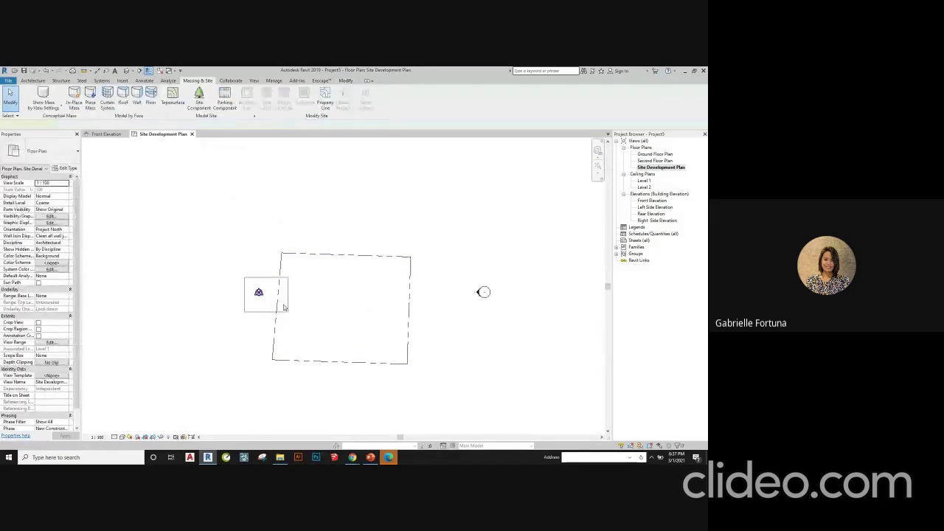
scroll(288, 310, "down", 2)
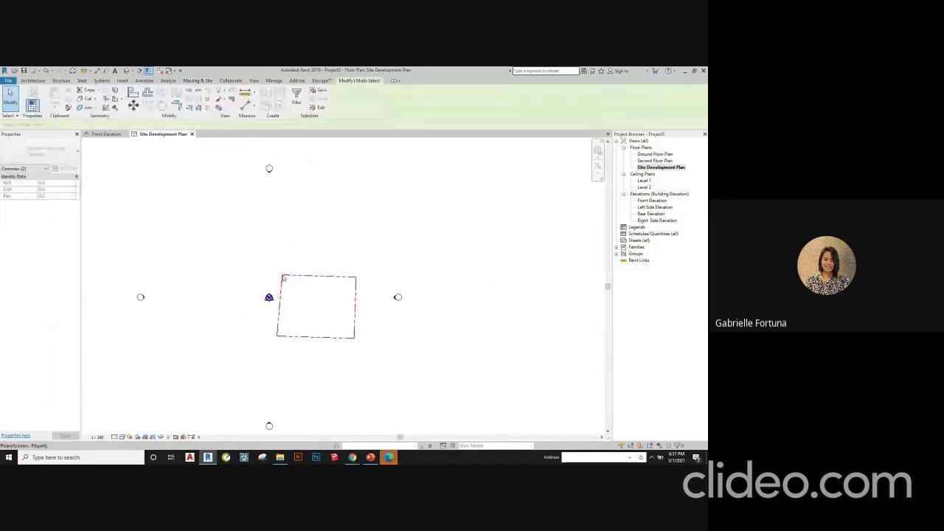
key("Escape")
left_click(288, 278)
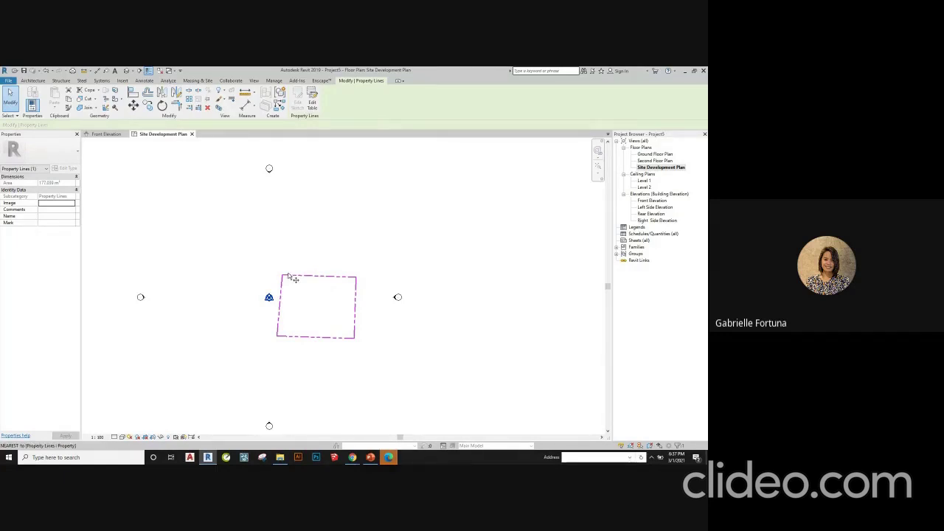
key("c")
key("s")
left_click(401, 283)
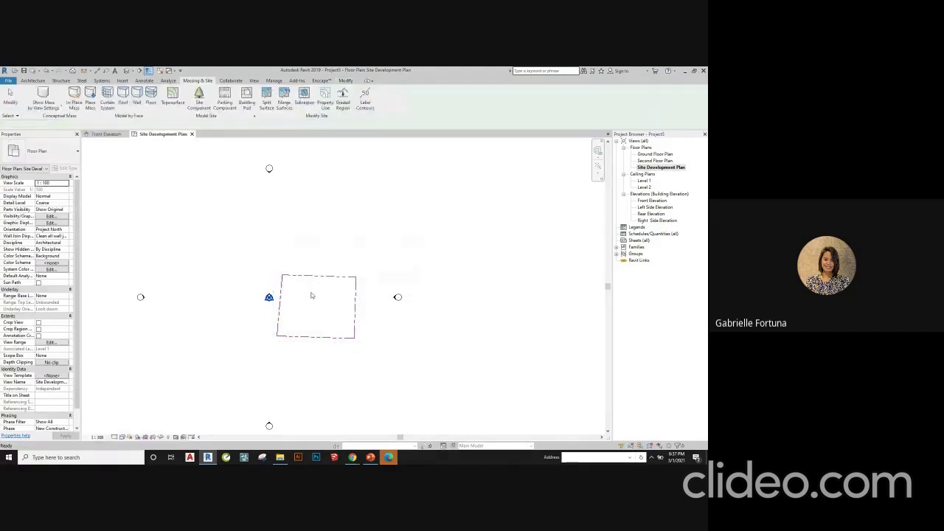
- Move the selected property line to a new position with MV
left_click(313, 278)
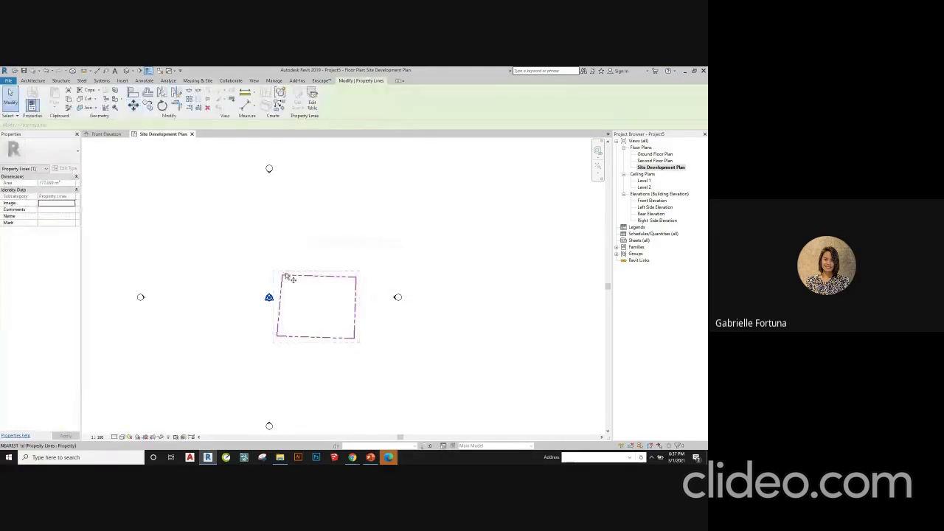
key("m")
key("v")
scroll(263, 295, "up", 6)
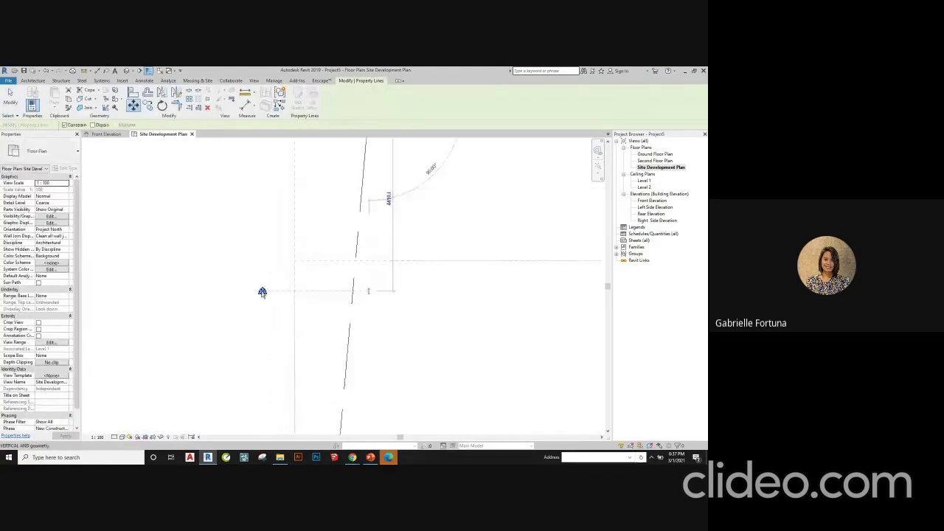
left_click(264, 294)
left_click(354, 295)
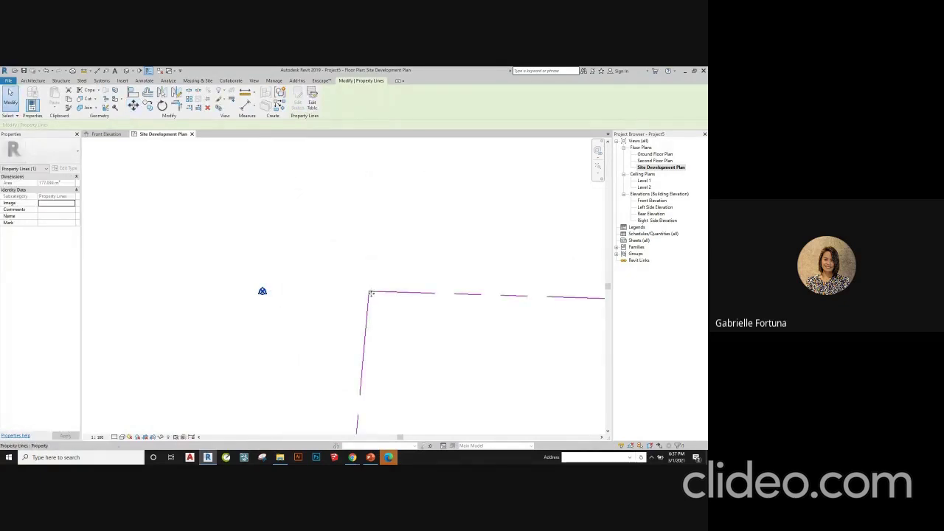
left_click(350, 299)
scroll(361, 307, "down", 4)
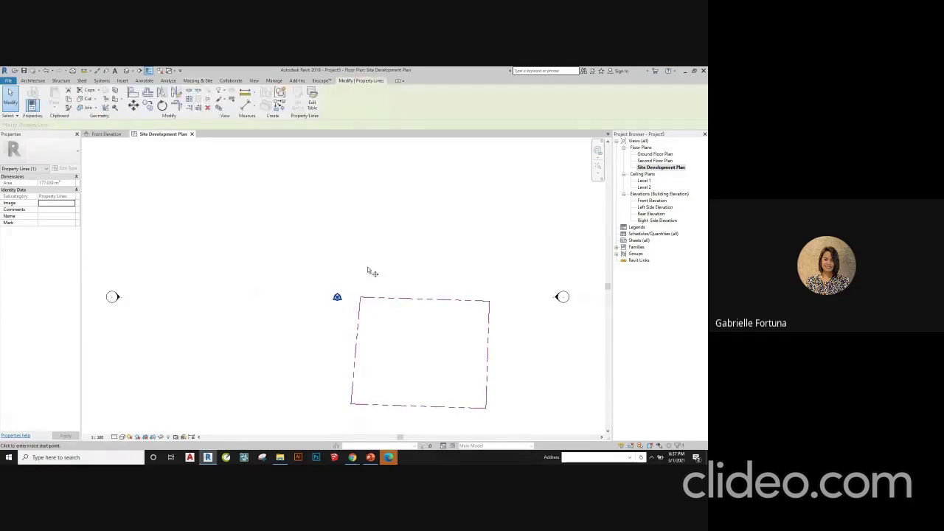
- Move the property line again with MV, snapping its corner onto the survey point
key("m")
key("v")
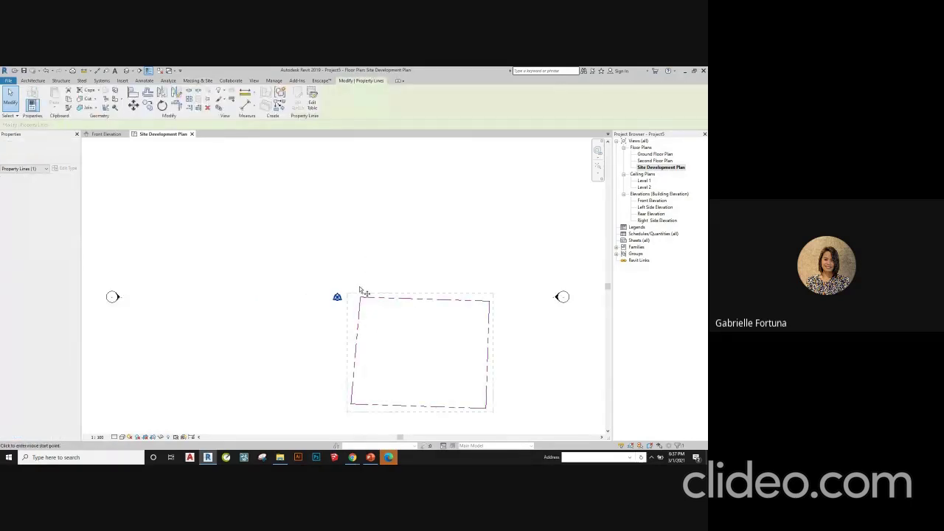
left_click(359, 297)
left_click(337, 297)
scroll(346, 295, "down", 2)
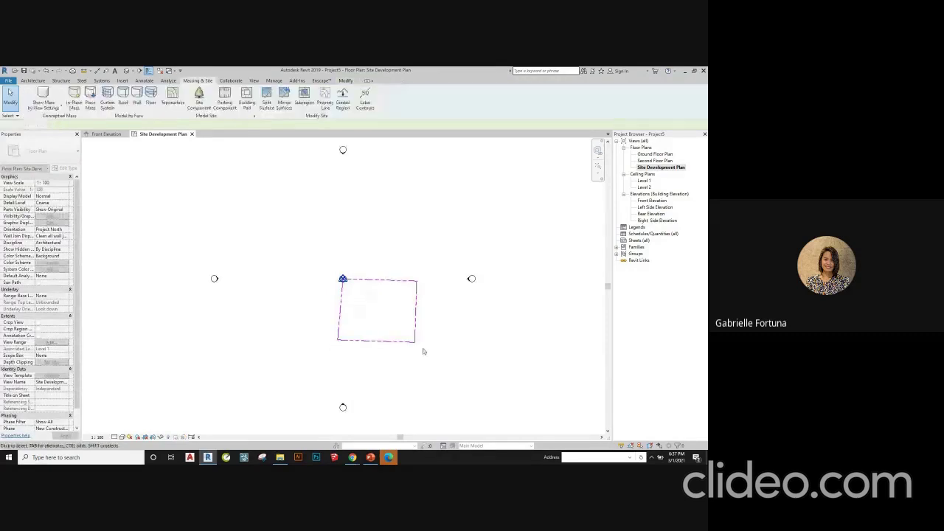
- Reselect the property line and bring up the PowerPoint Property Line bearings slide
left_click(234, 165)
scroll(315, 257, "down", 1)
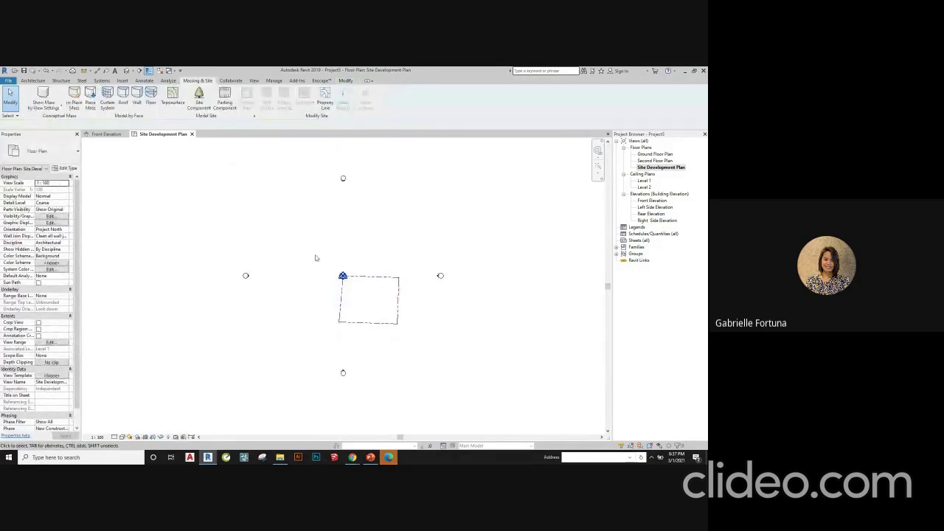
scroll(399, 307, "up", 3)
scroll(217, 250, "down", 2)
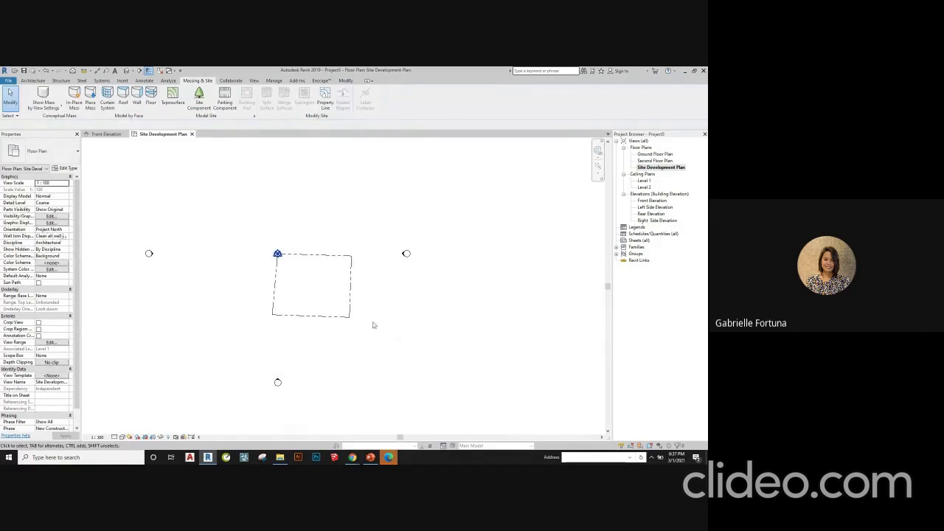
scroll(374, 326, "up", 2)
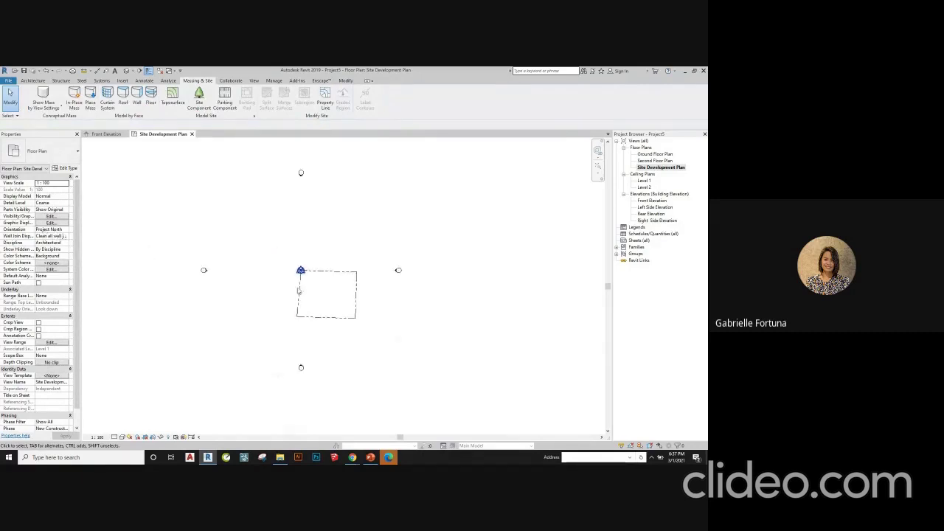
left_click(337, 270)
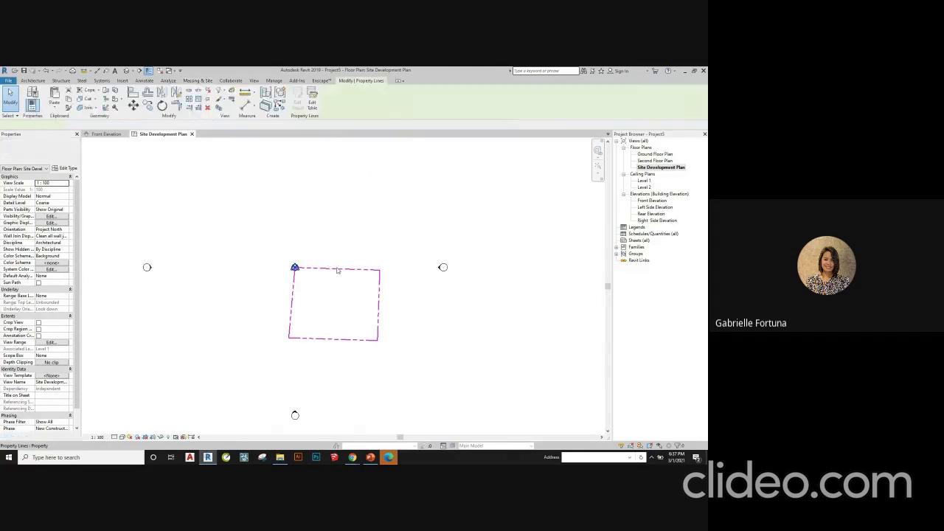
left_click(371, 457)
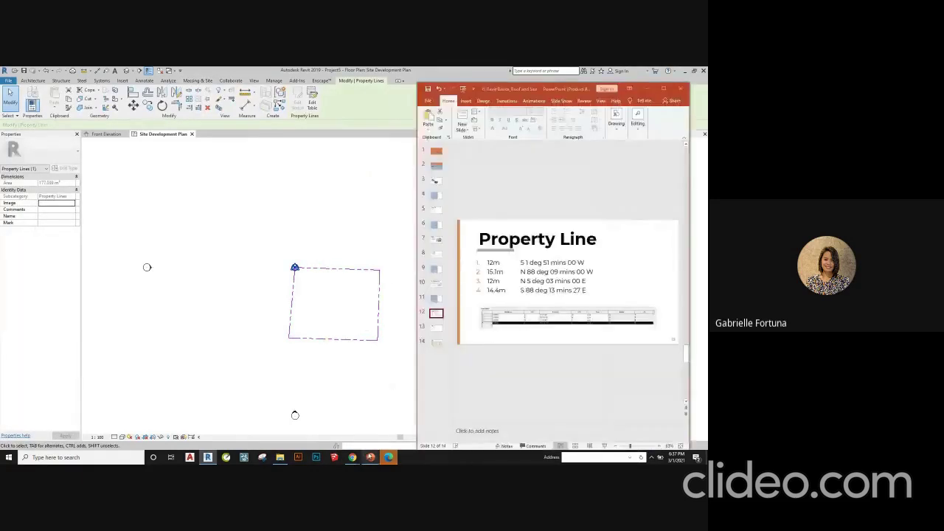
- Maximize PowerPoint, review slide 13 on Project North vs True North, then minimize it
left_click(664, 90)
scroll(62, 319, "down", 2)
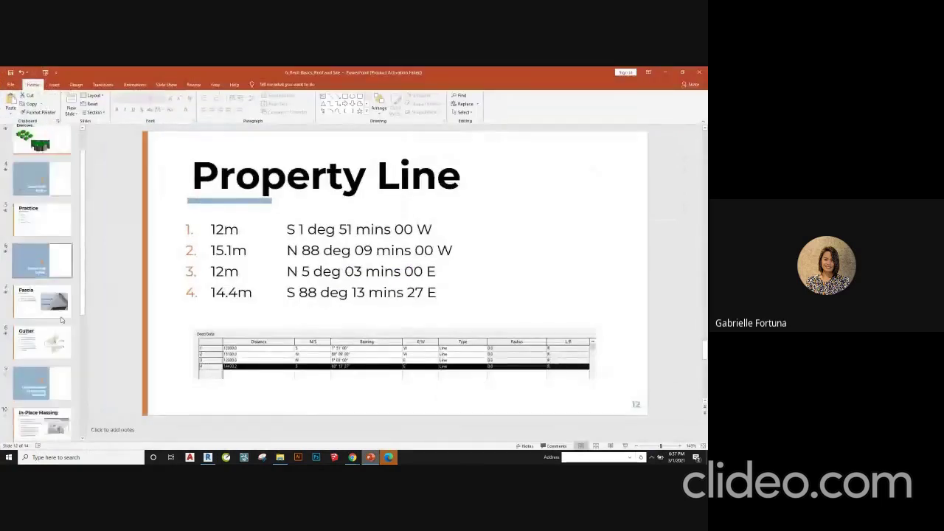
key("Down")
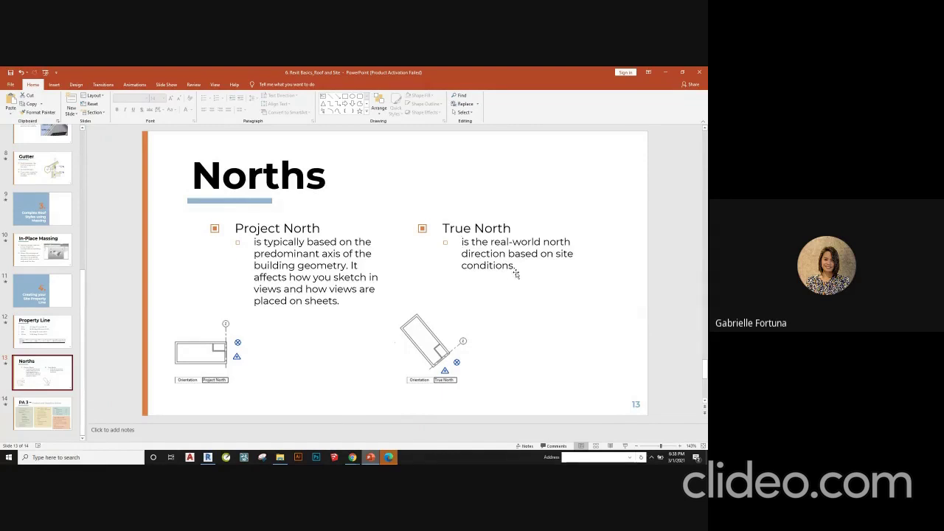
left_click(664, 73)
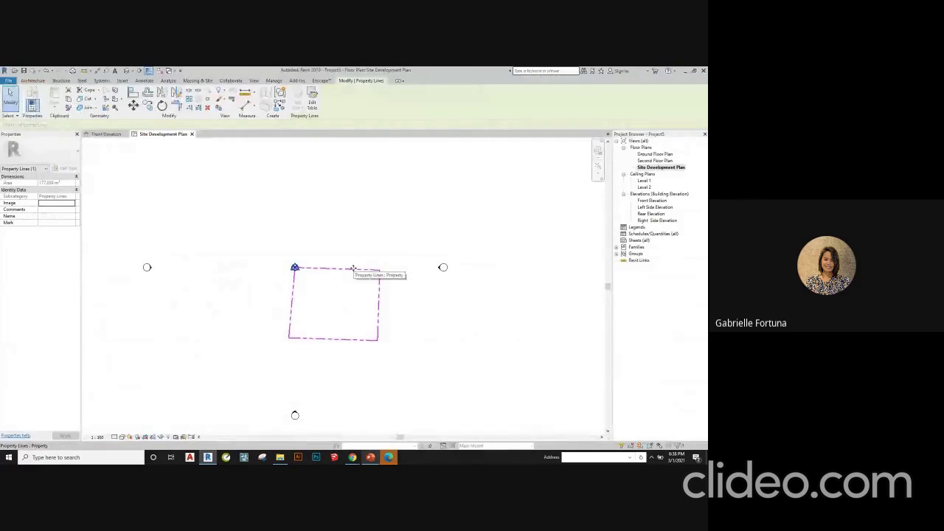
- Copy the property boundary and place the duplicate to the right of the original
left_click(168, 190)
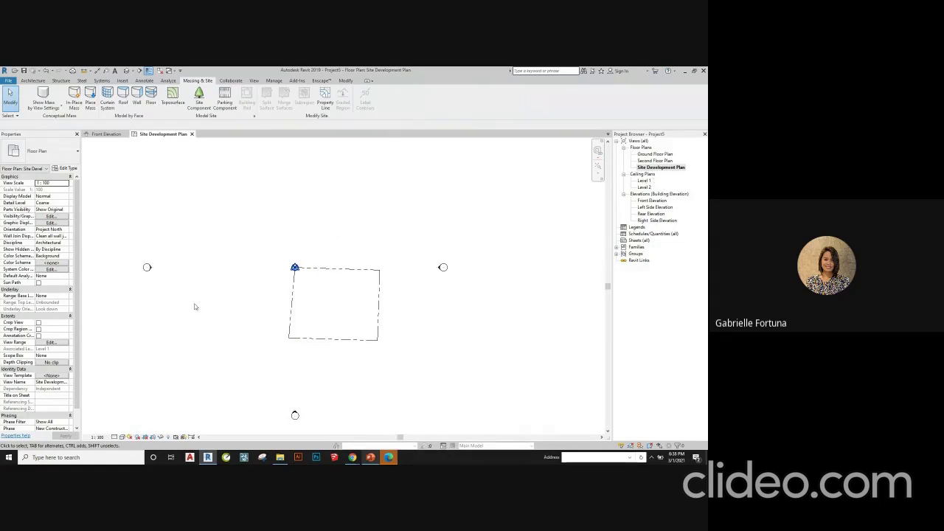
left_click(340, 272)
scroll(343, 279, "down", 1)
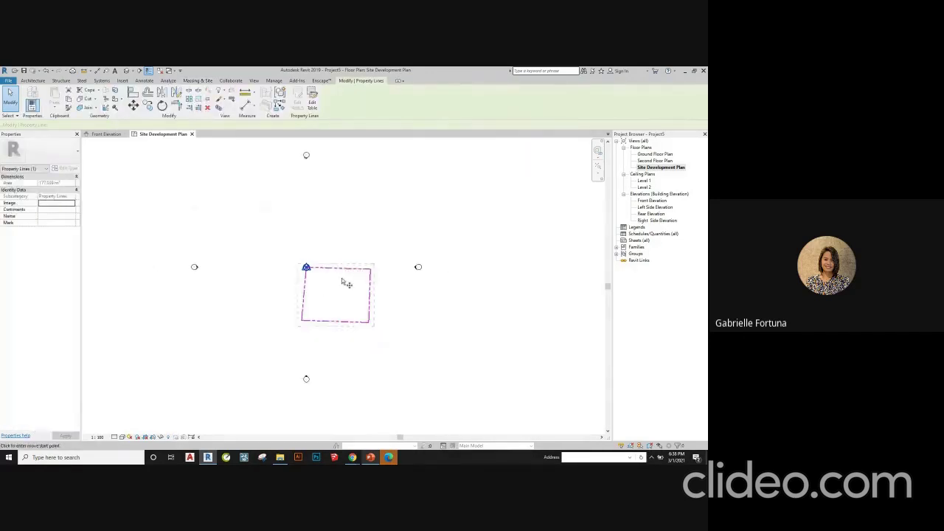
left_click(347, 284)
scroll(391, 295, "down", 2)
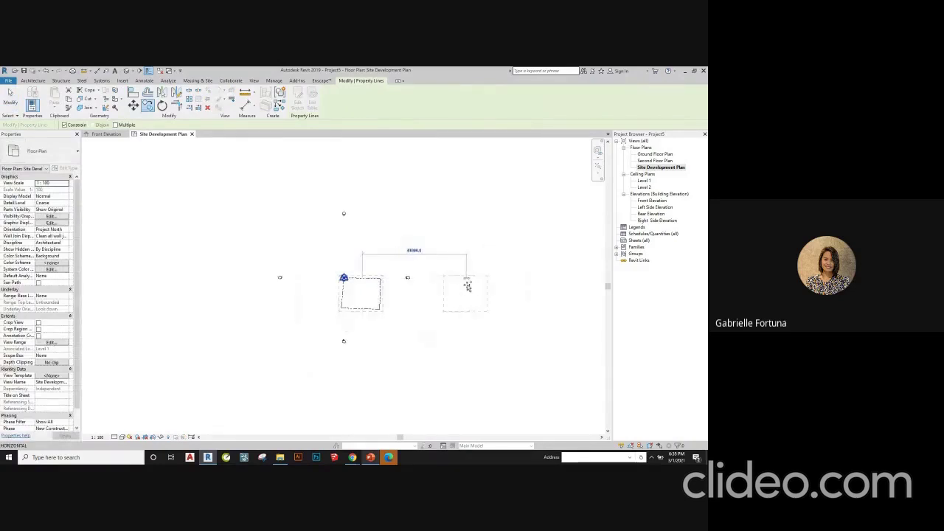
left_click(494, 274)
scroll(493, 273, "up", 2)
key("Escape")
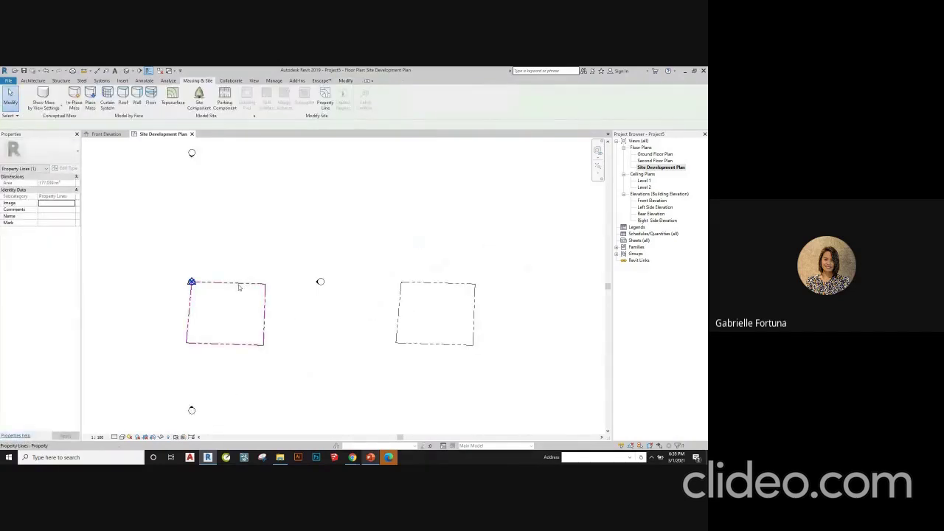
- Rotate the copied boundary about 92° around its top-left corner
left_click(239, 287)
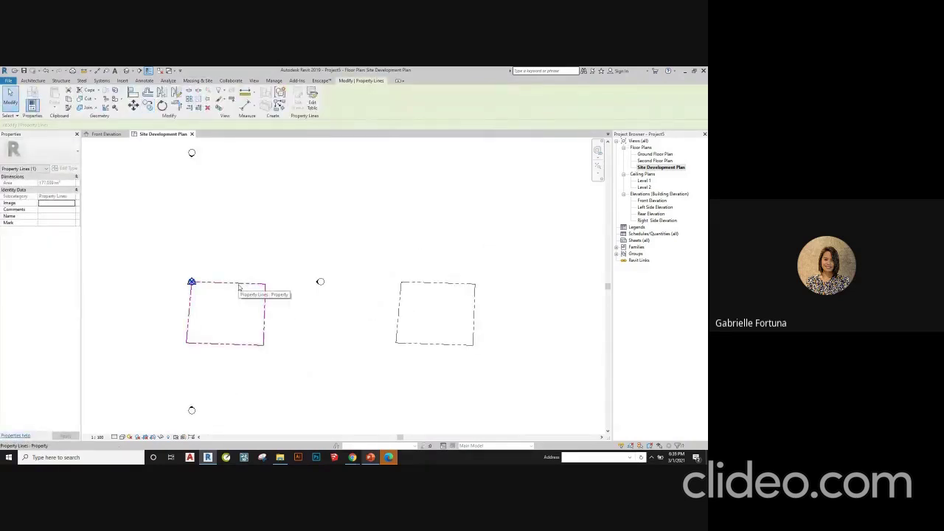
key("Escape")
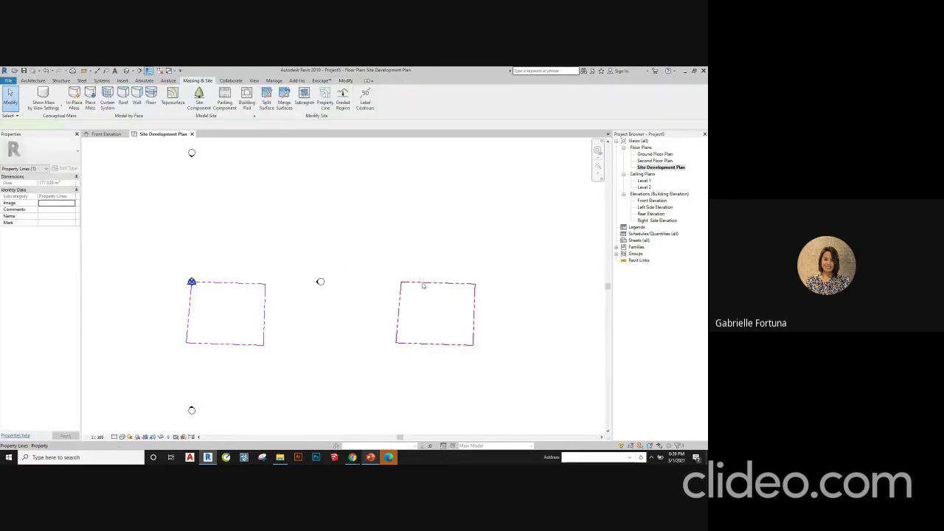
left_click(423, 285)
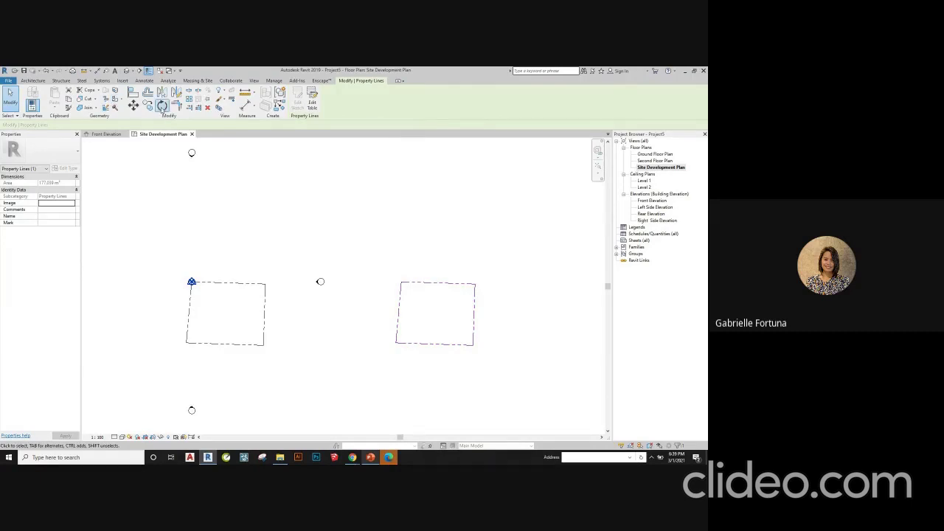
left_click(161, 106)
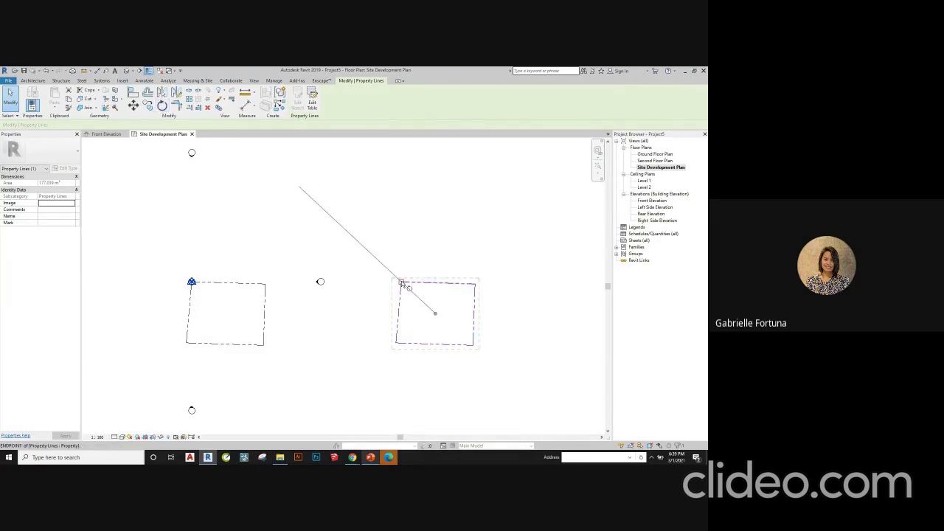
left_click(402, 284)
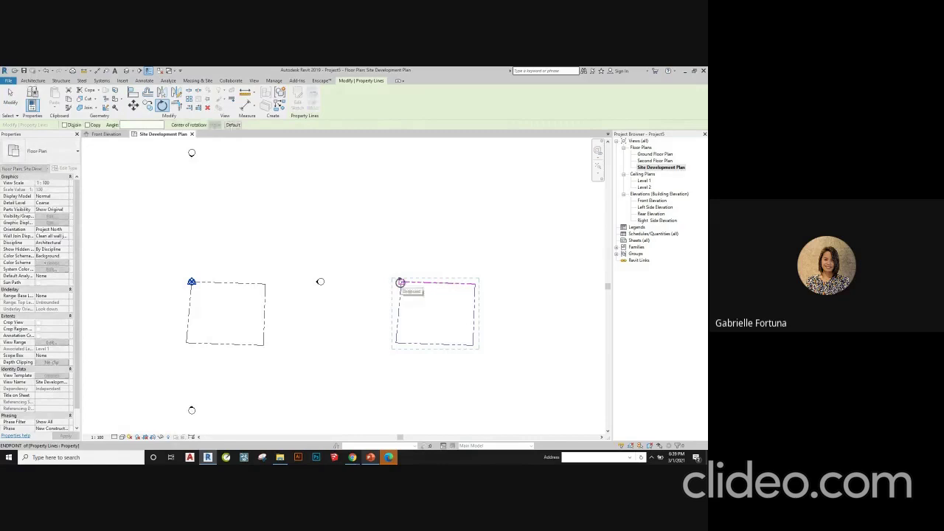
scroll(440, 285, "up", 4)
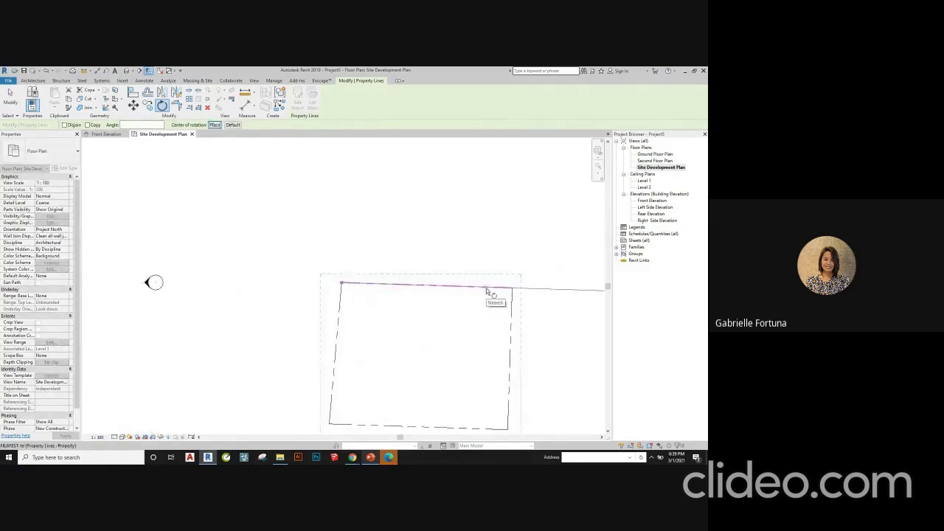
left_click(489, 290)
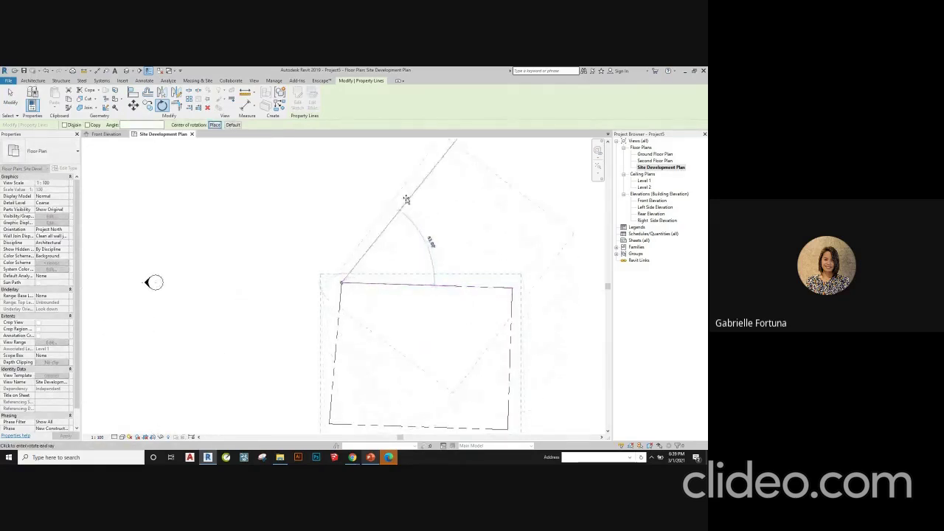
left_click(342, 197)
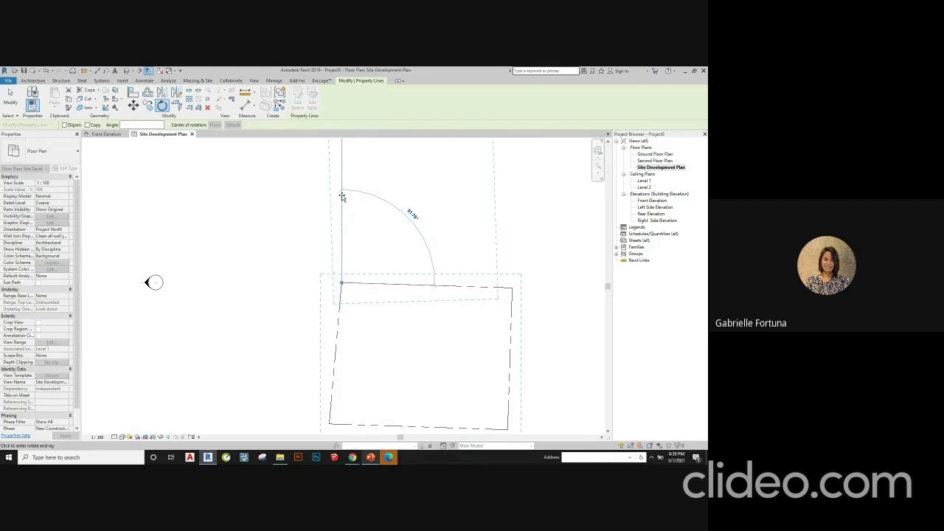
left_click(341, 196)
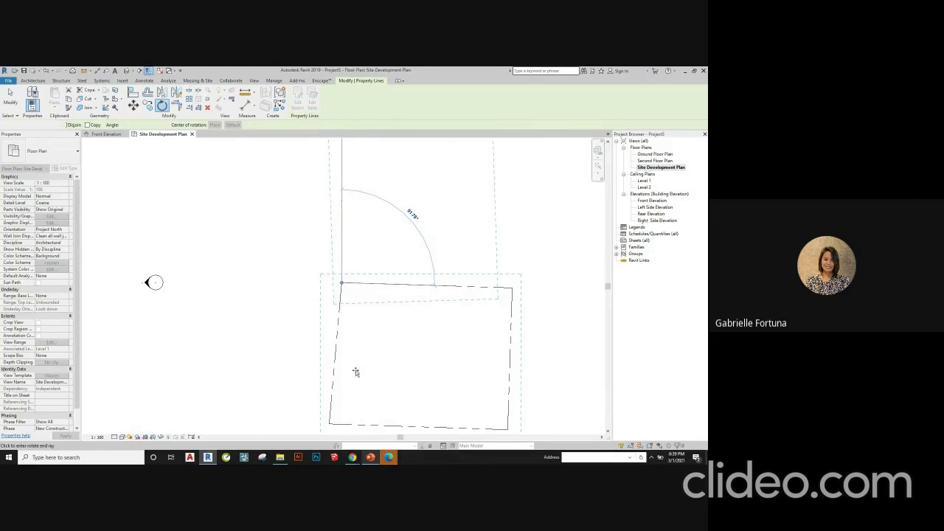
scroll(391, 391, "down", 2)
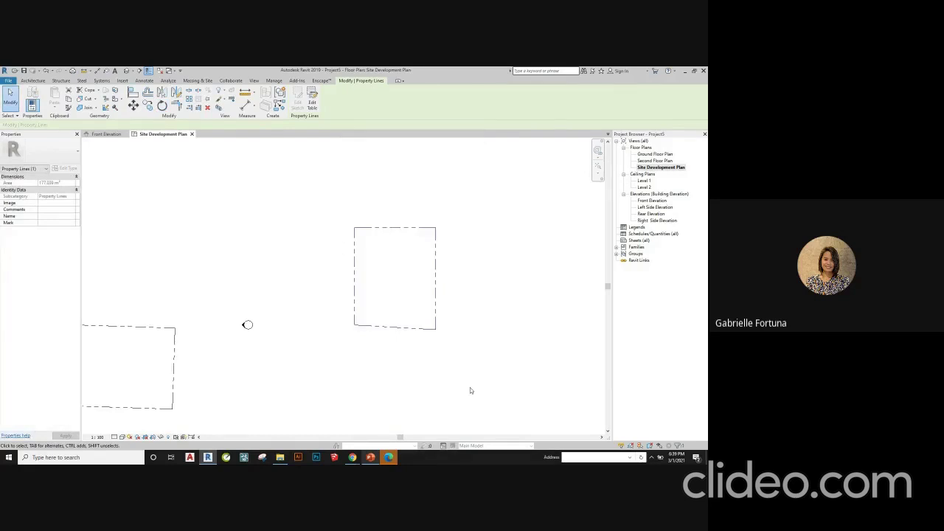
- Select the rotated property boundary and zoom around it to inspect its placement
left_click(435, 322)
scroll(568, 284, "down", 2)
scroll(475, 290, "up", 2)
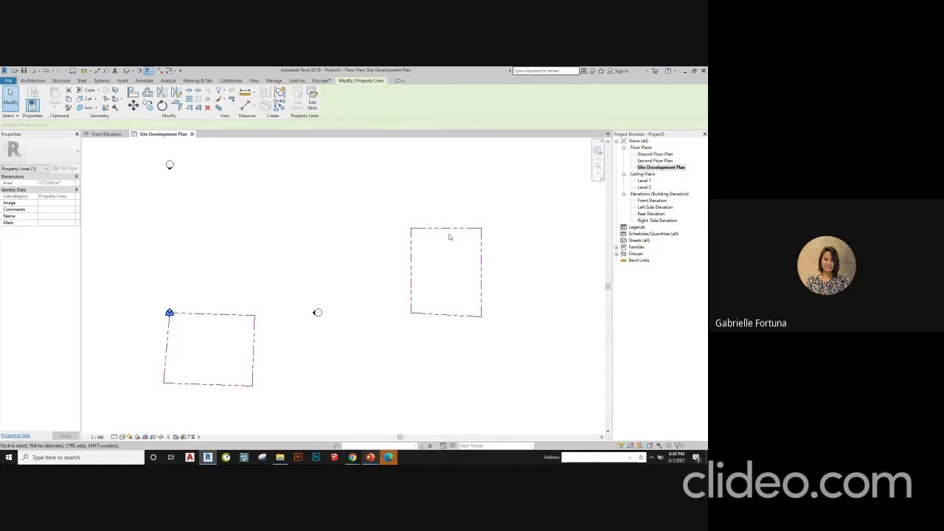
scroll(300, 237, "down", 2)
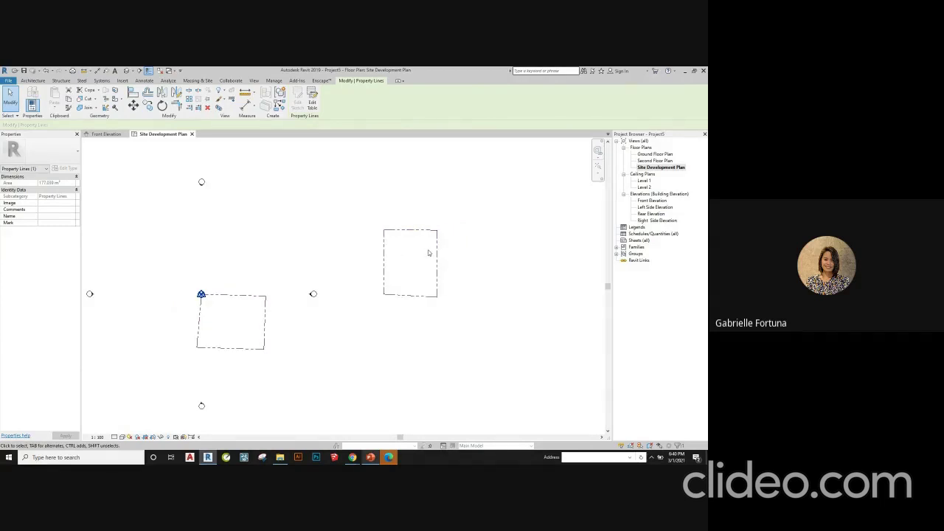
scroll(433, 263, "up", 1)
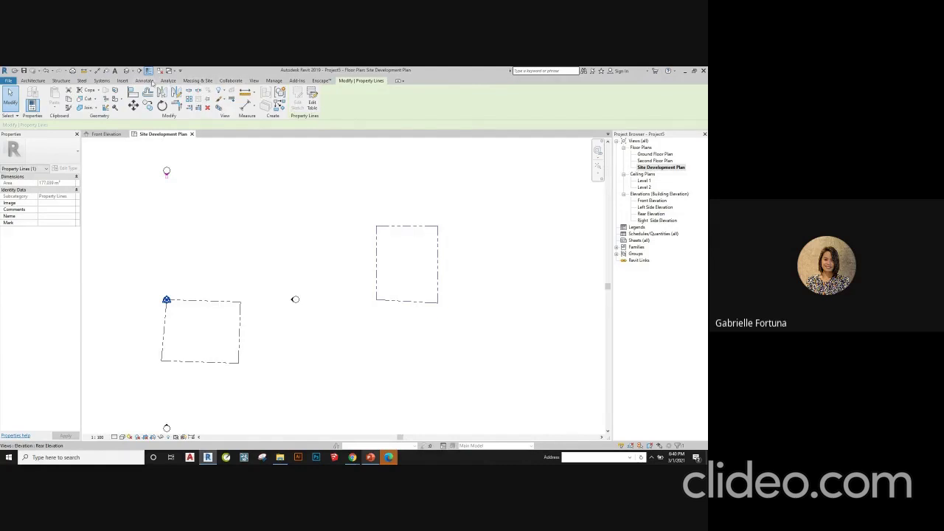
scroll(457, 99, "up", 8)
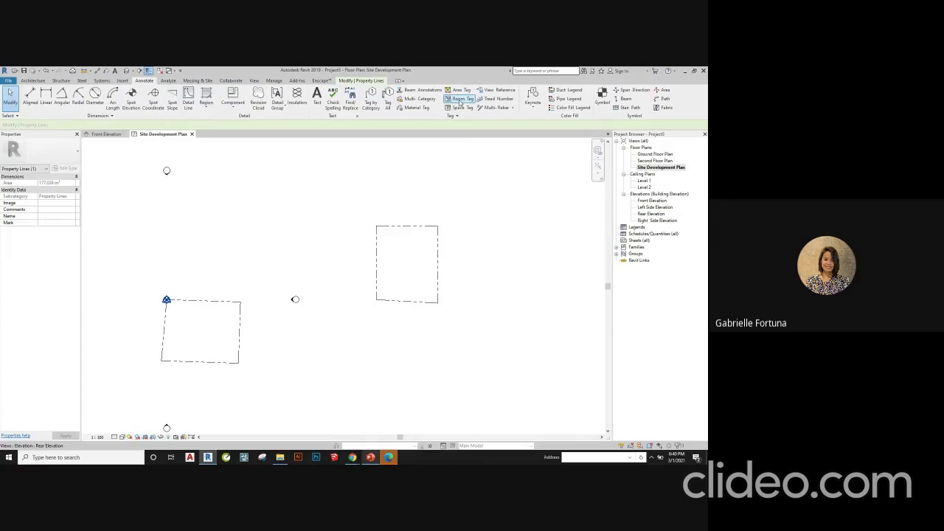
- Start a symbol with SY, choose M_North Arrow-2, then cancel placement
key("s")
key("y")
left_click(51, 156)
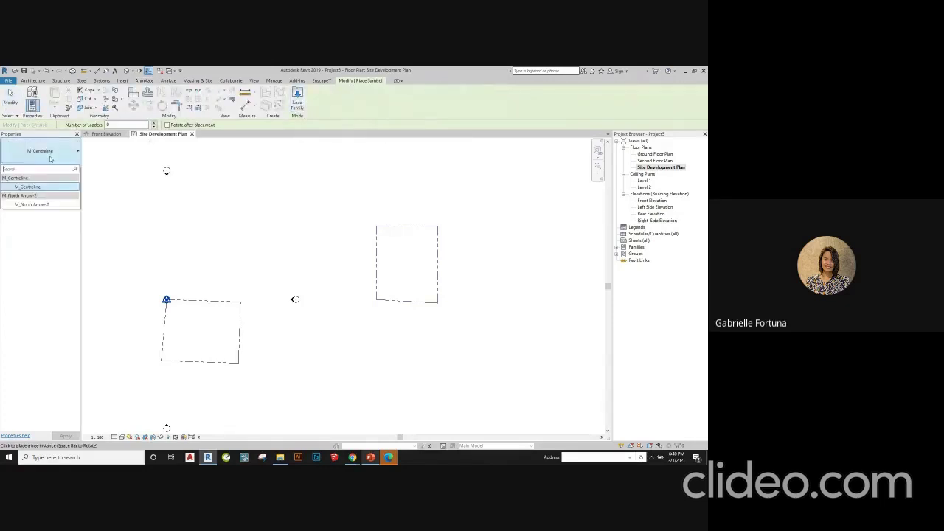
left_click(36, 204)
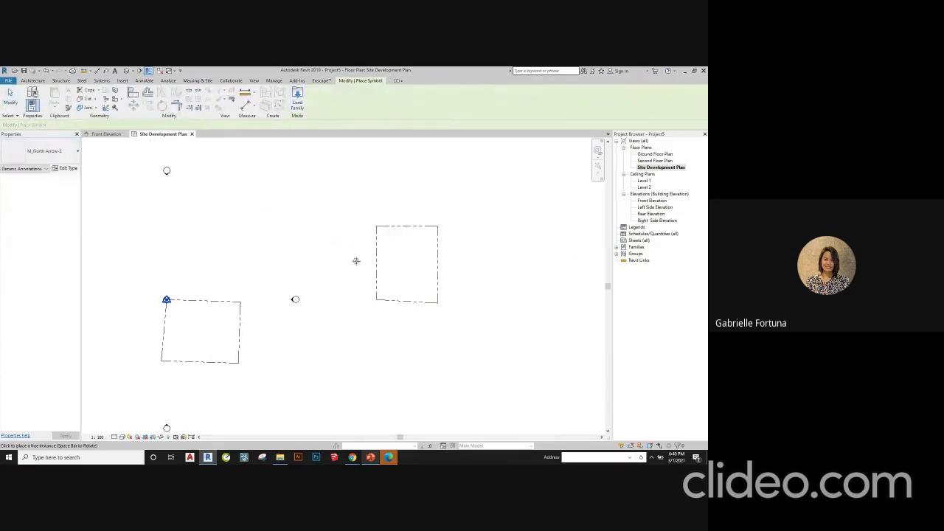
scroll(355, 260, "up", 3)
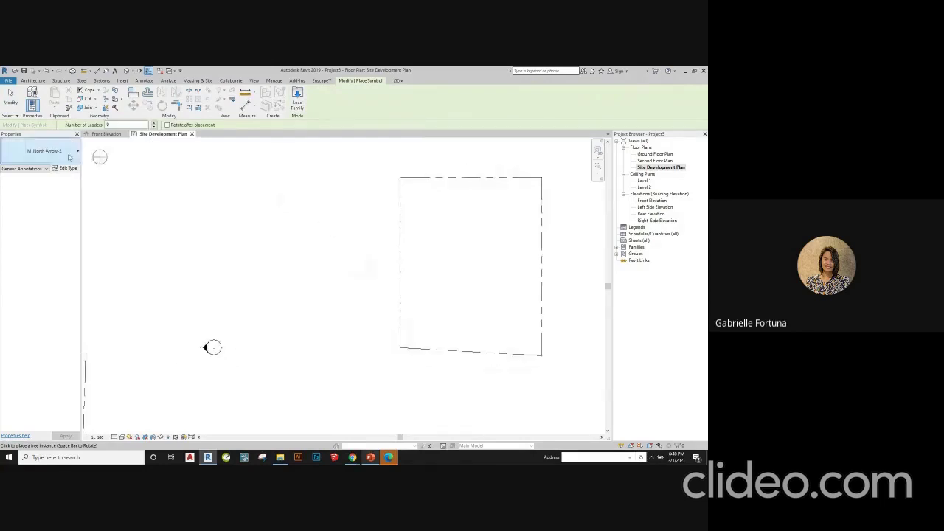
key("Escape")
key("Escape")
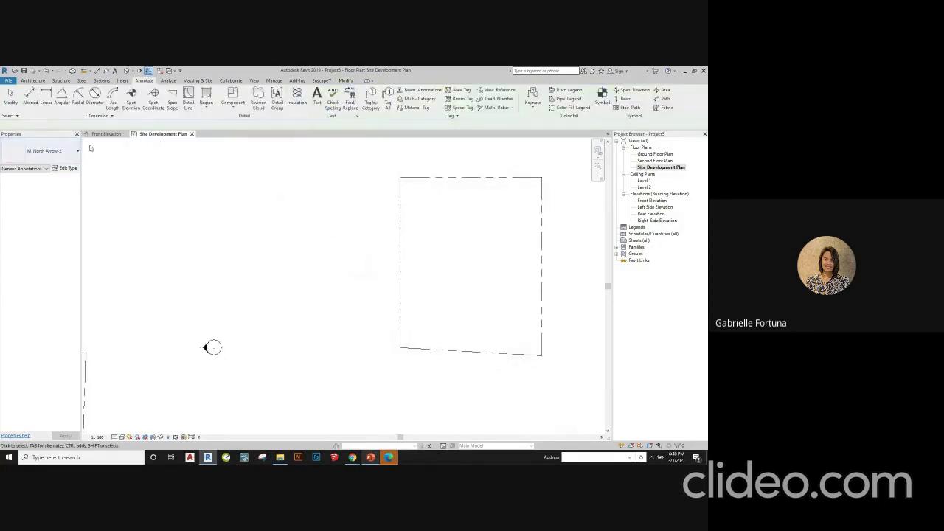
- Load the M_North Arrow-1 family from the Annotations library
left_click(601, 96)
left_click(297, 100)
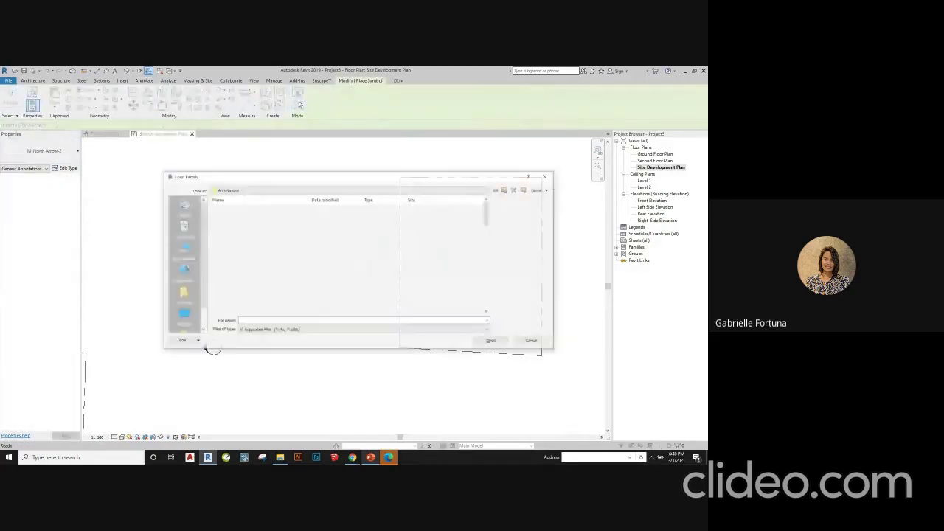
scroll(251, 281, "down", 10)
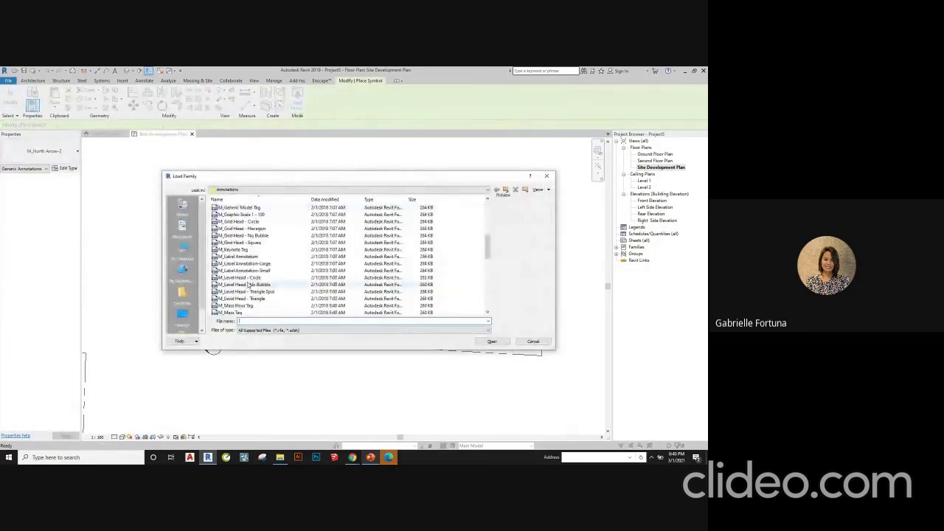
left_click(243, 291)
left_click(244, 284)
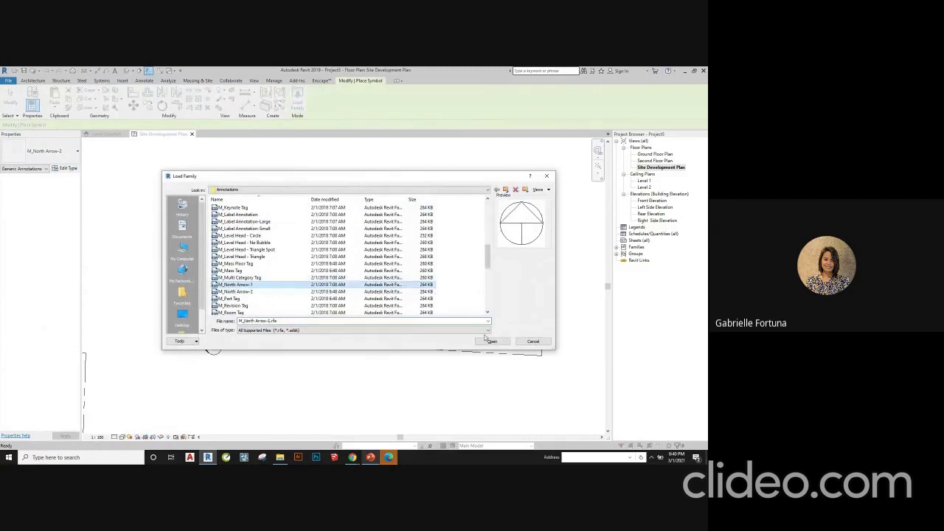
left_click(492, 342)
scroll(329, 248, "down", 3)
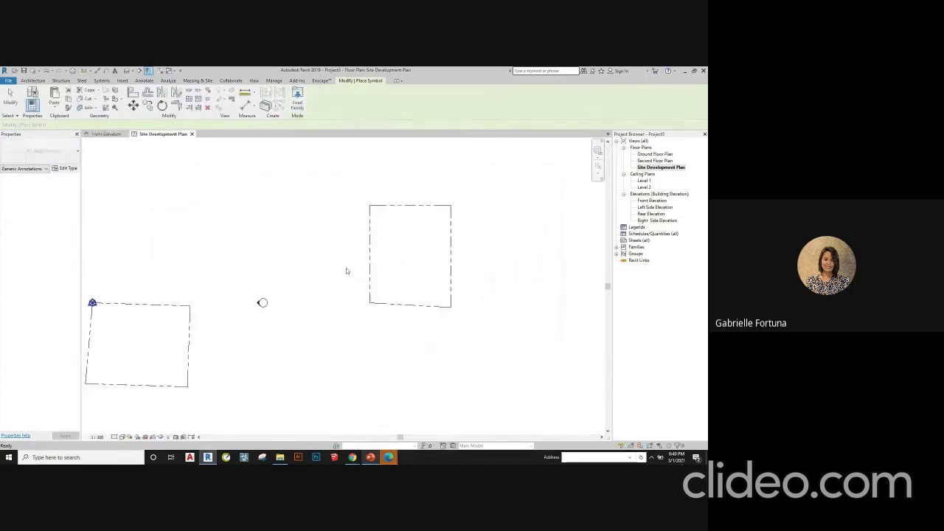
- Place the north arrow below the right property boundary
scroll(347, 322, "up", 3)
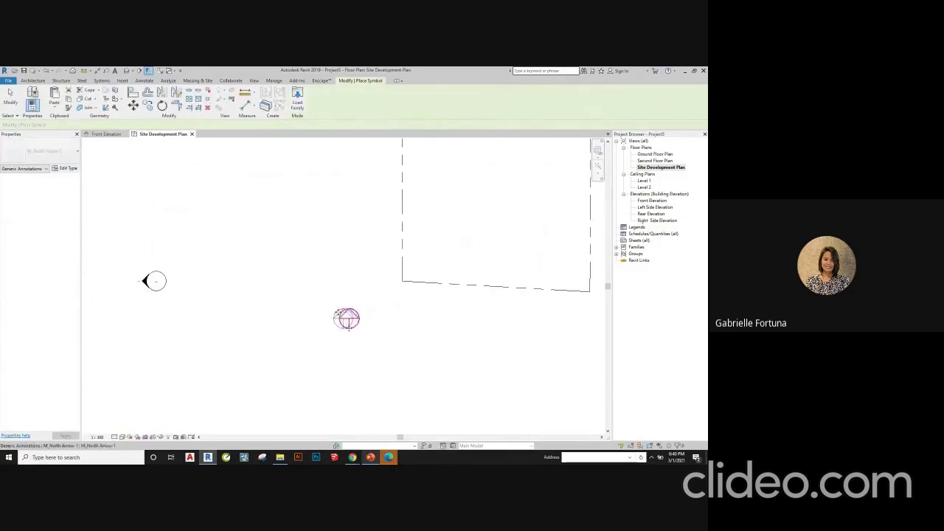
left_click(348, 317)
key("Escape")
- Rotate the north arrow 91.7 degrees from a horizontal start ray using RO
left_click_drag(321, 290, 406, 362)
key("r")
key("o")
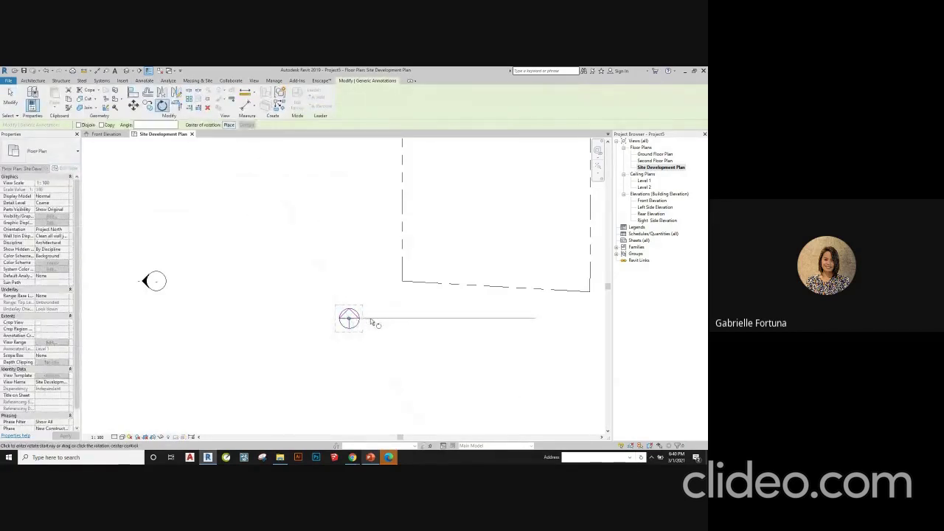
left_click(372, 320)
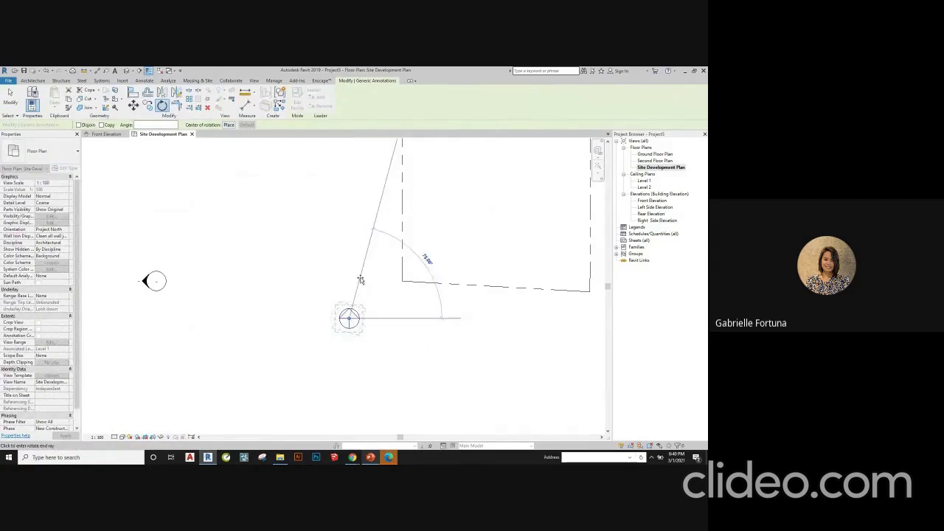
type("9")
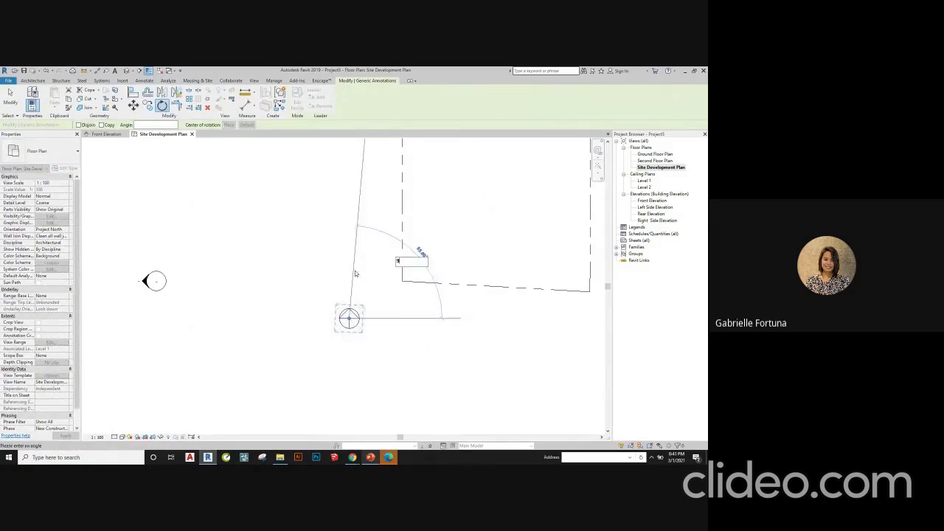
type("1.78")
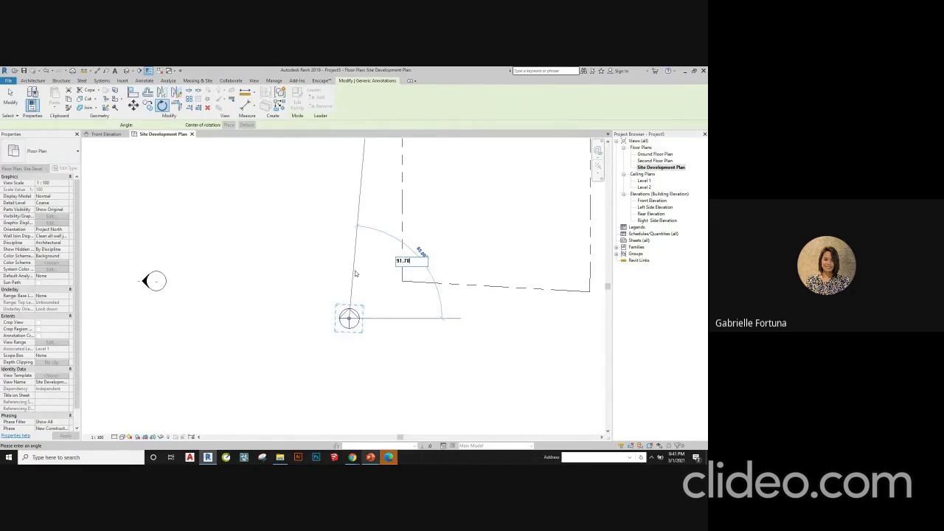
key("Return")
- Drag the north arrow to just below the right outline's lower-left corner
scroll(379, 292, "down", 3)
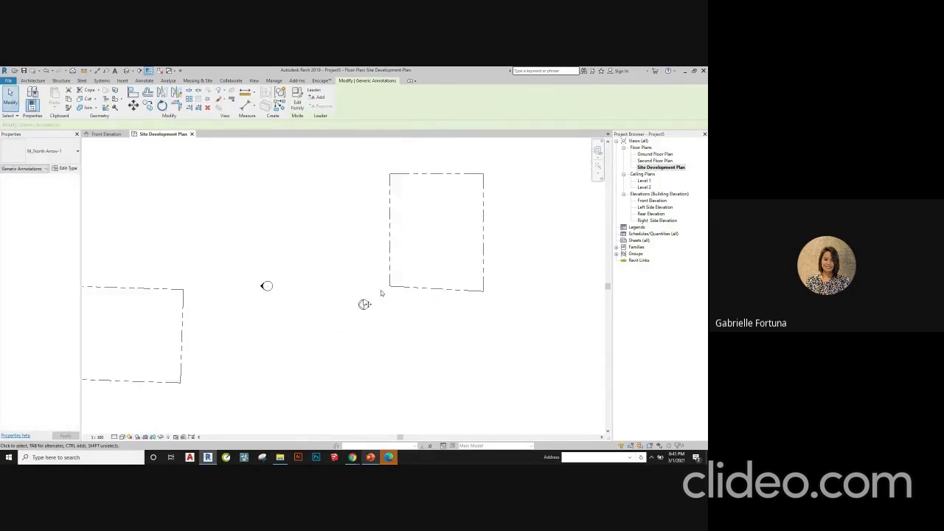
scroll(381, 294, "down", 2)
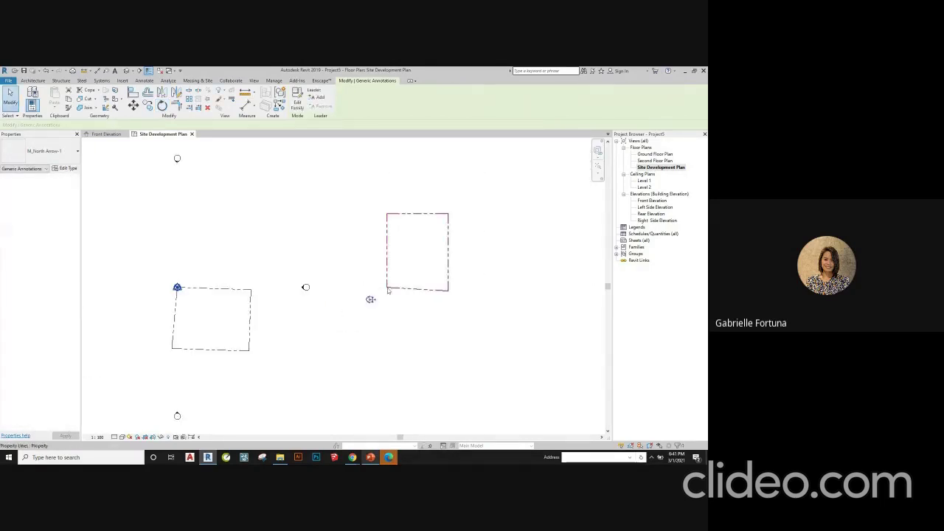
left_click(339, 284)
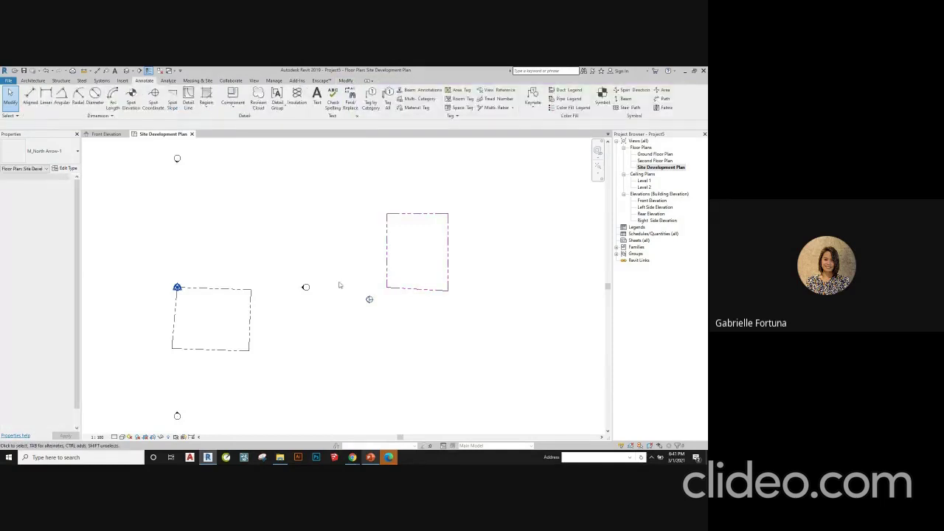
left_click(369, 298)
scroll(387, 304, "up", 2)
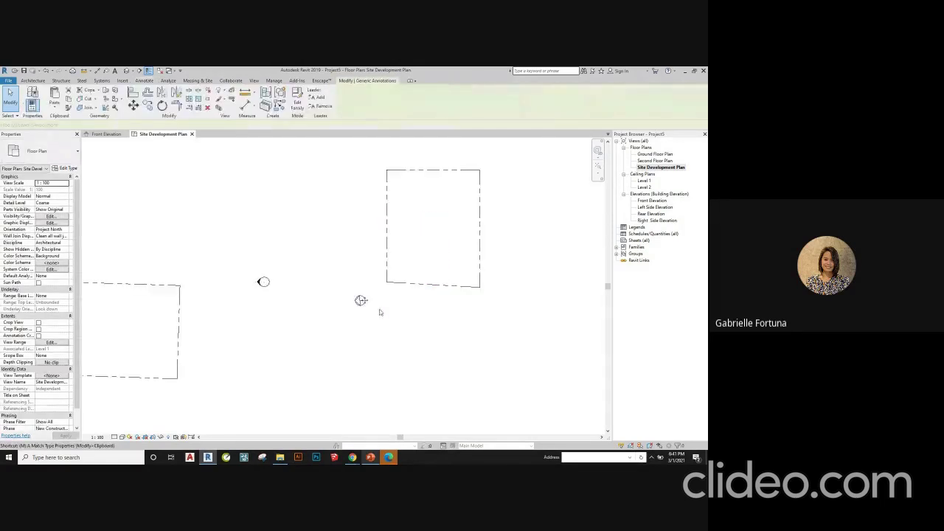
left_click_drag(362, 302, 426, 314)
key("Escape")
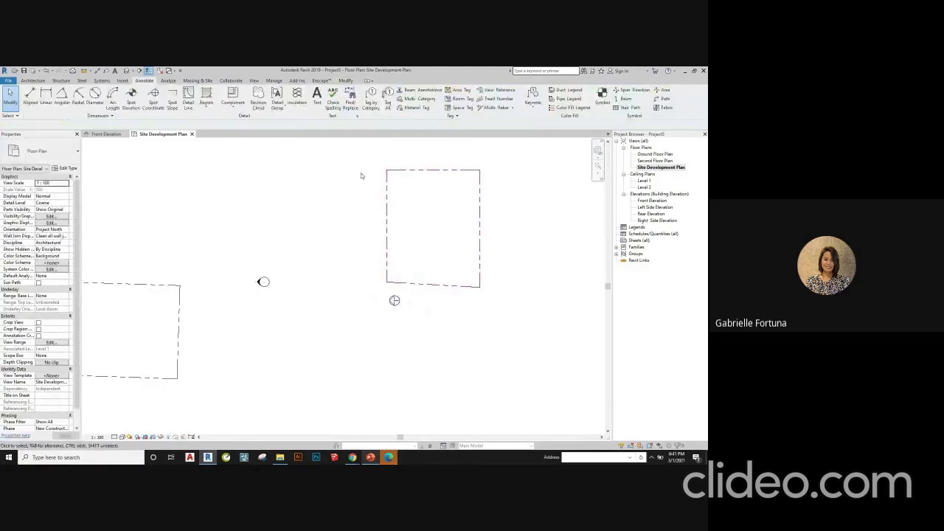
- Select the right-hand property outline, then clear the selection
left_click_drag(356, 161, 525, 352)
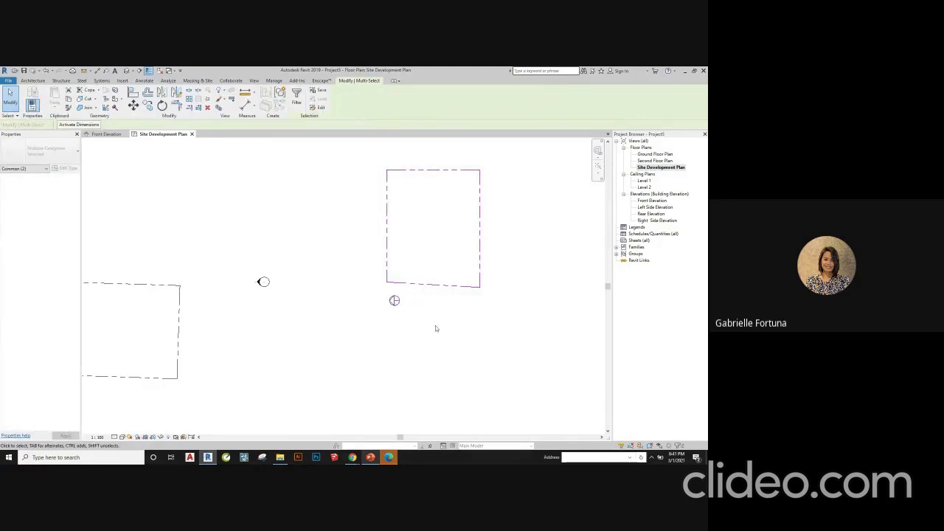
scroll(435, 328, "down", 1)
left_click(471, 348)
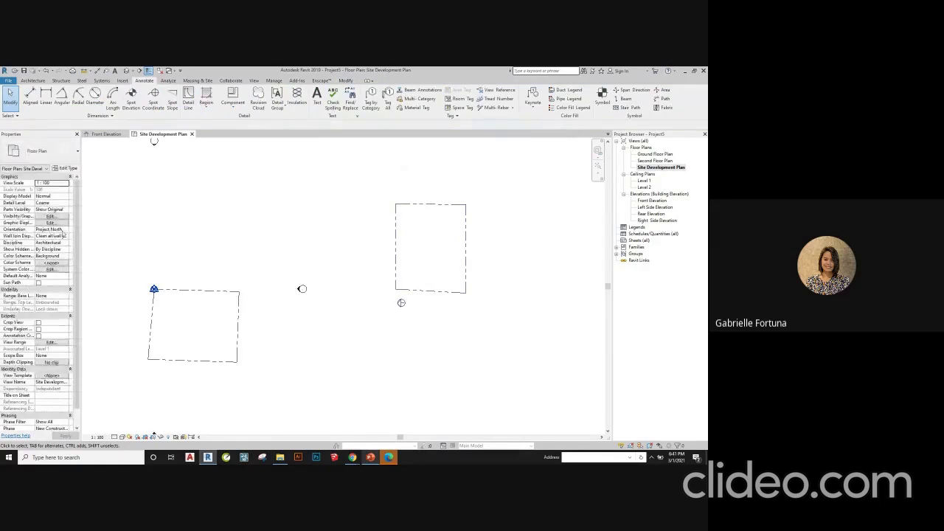
- Set the site plan's Orientation property to True North and show the Manage tools
left_click(65, 229)
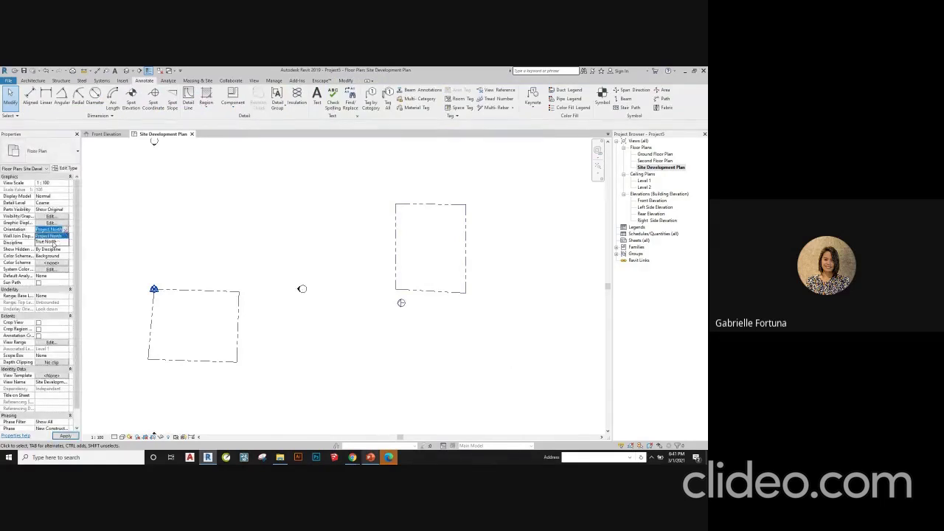
left_click(50, 242)
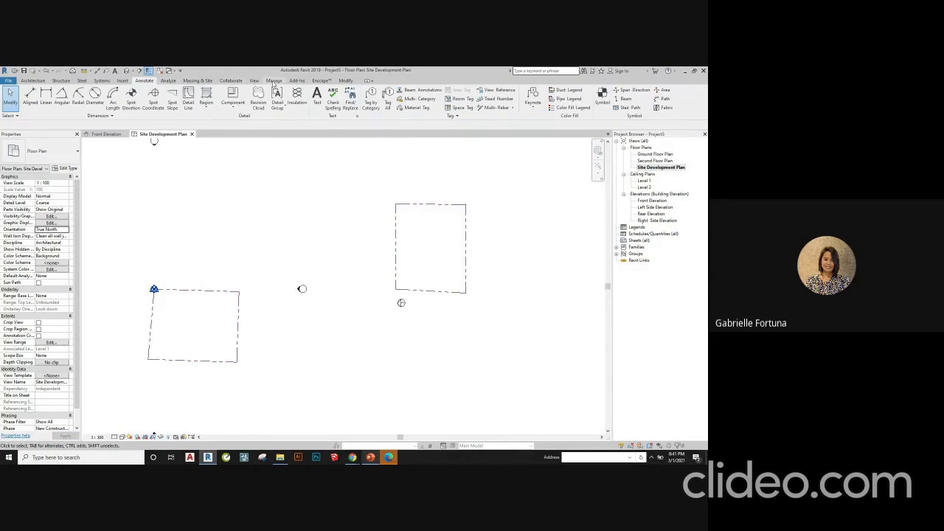
left_click(273, 81)
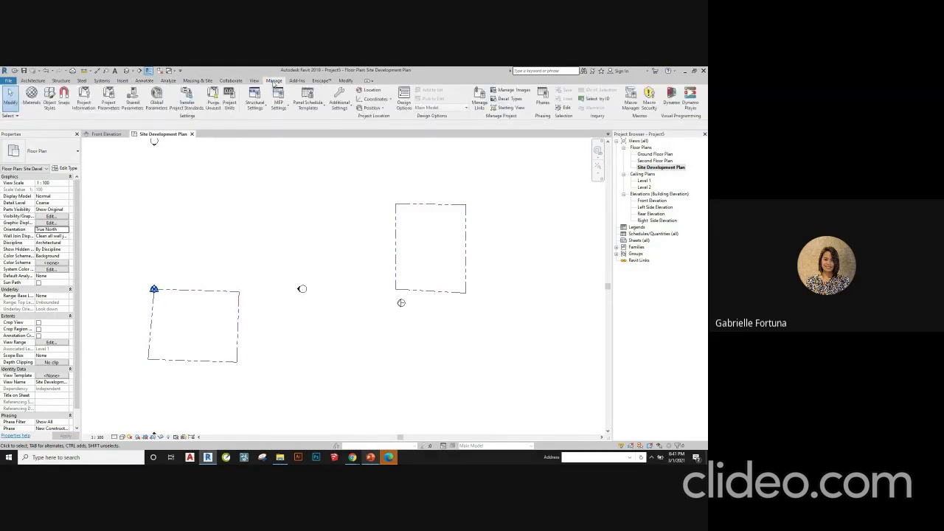
- Start Rotate True North and relocate the rotation centre onto the building corner
left_click(381, 109)
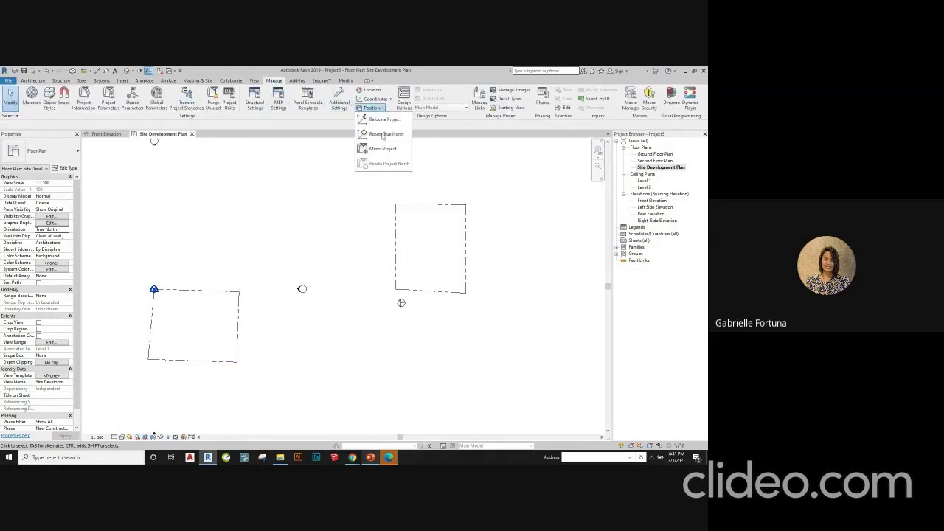
left_click(384, 134)
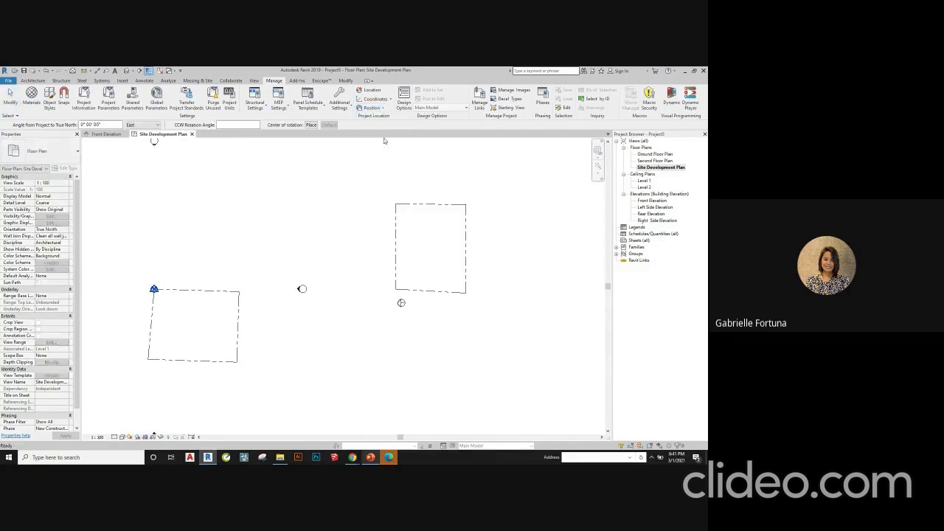
scroll(84, 274, "up", 1)
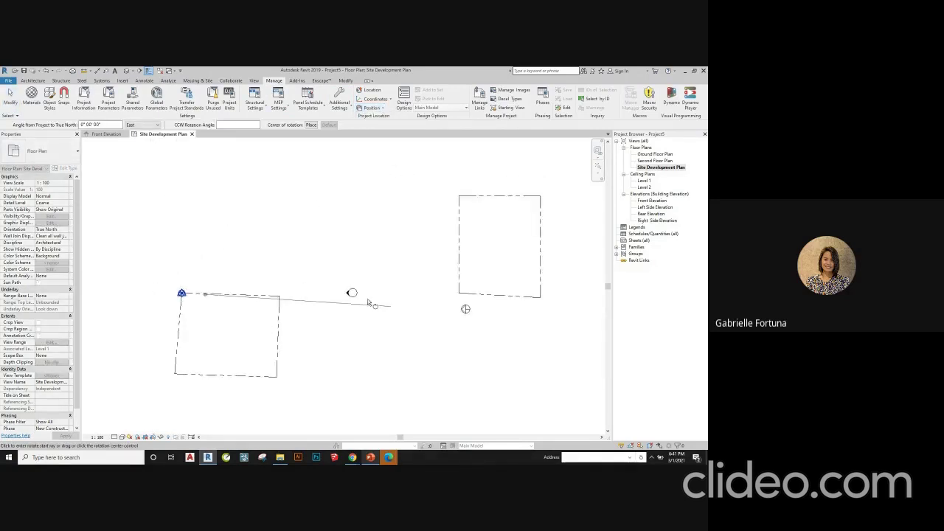
scroll(367, 303, "down", 1)
scroll(204, 297, "up", 1)
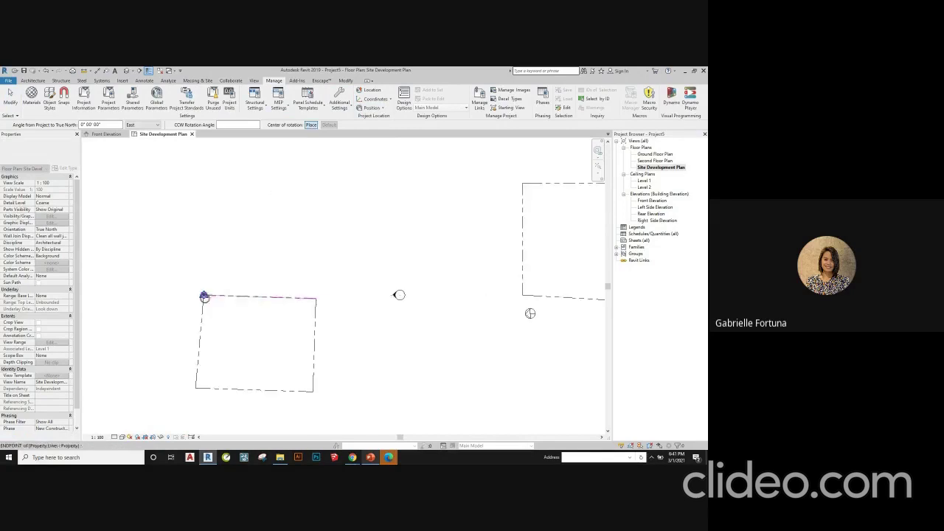
scroll(204, 297, "up", 2)
left_click(314, 125)
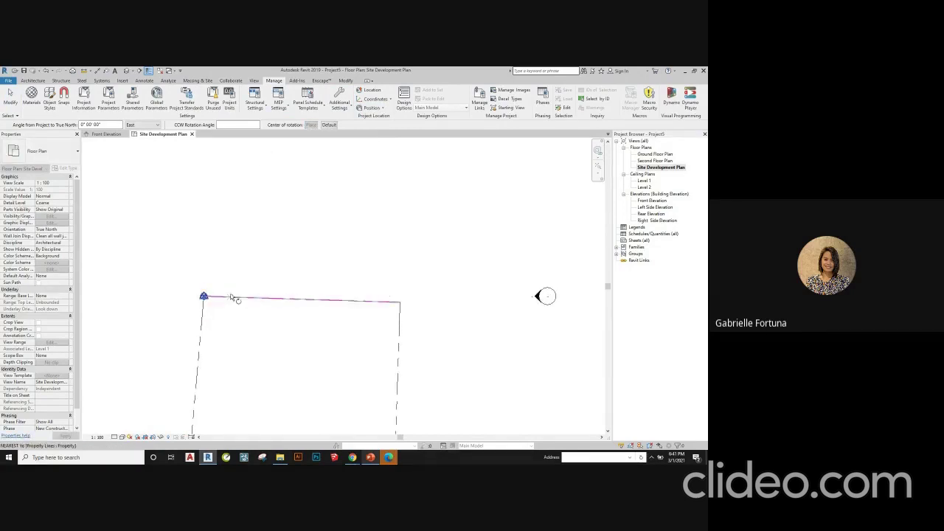
scroll(301, 264, "down", 1)
scroll(313, 250, "down", 3)
left_click(284, 264)
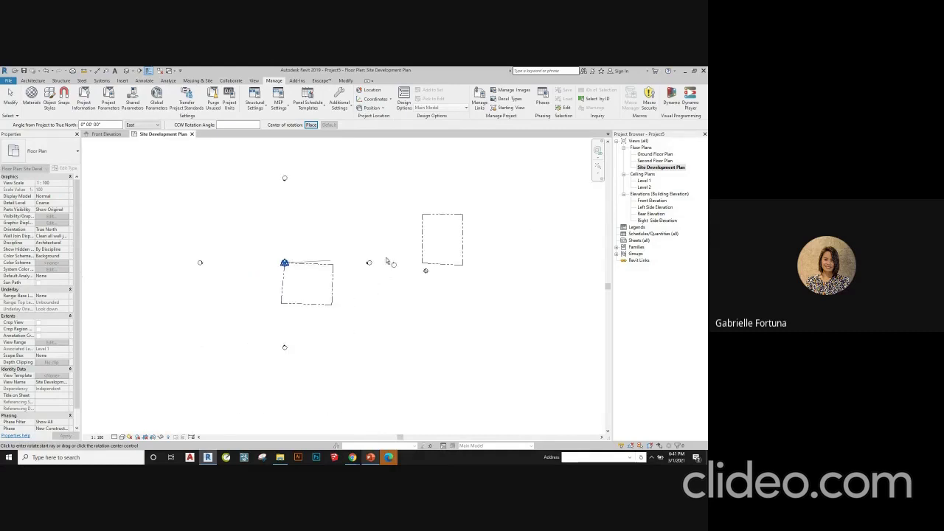
- Rotate the project 91.78° to true north from an upward start ray
scroll(295, 254, "up", 3)
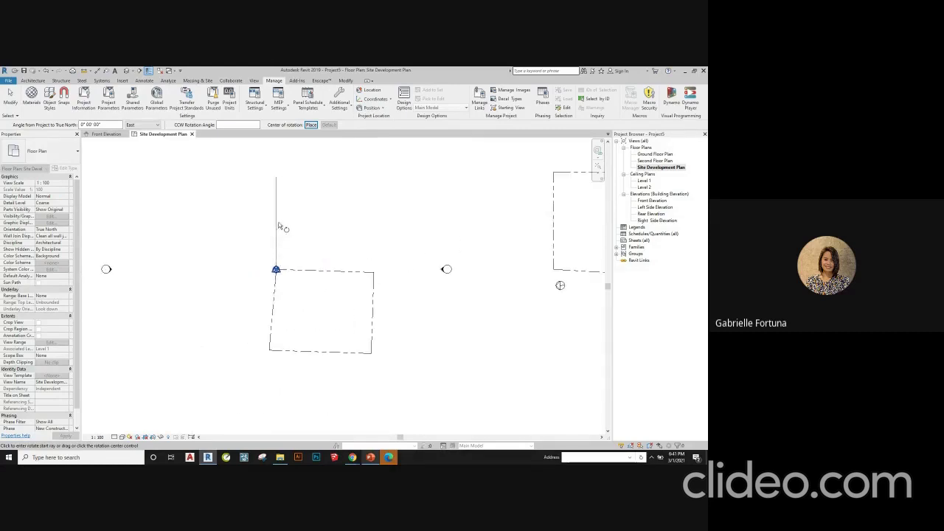
scroll(325, 284, "down", 2)
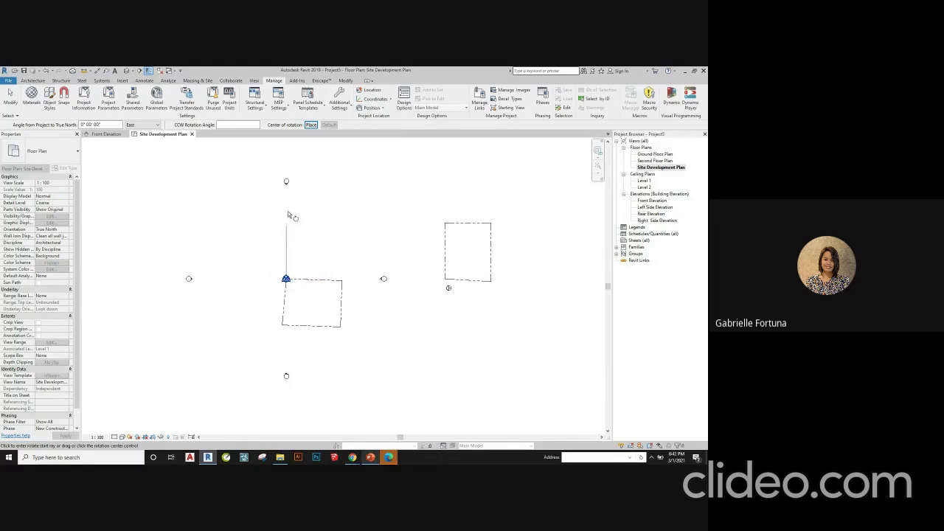
left_click(288, 211)
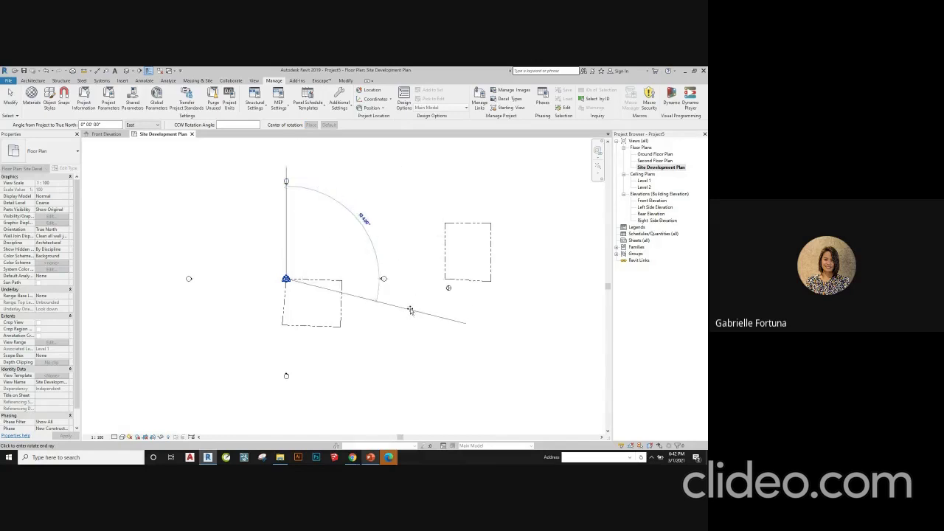
type("91.78")
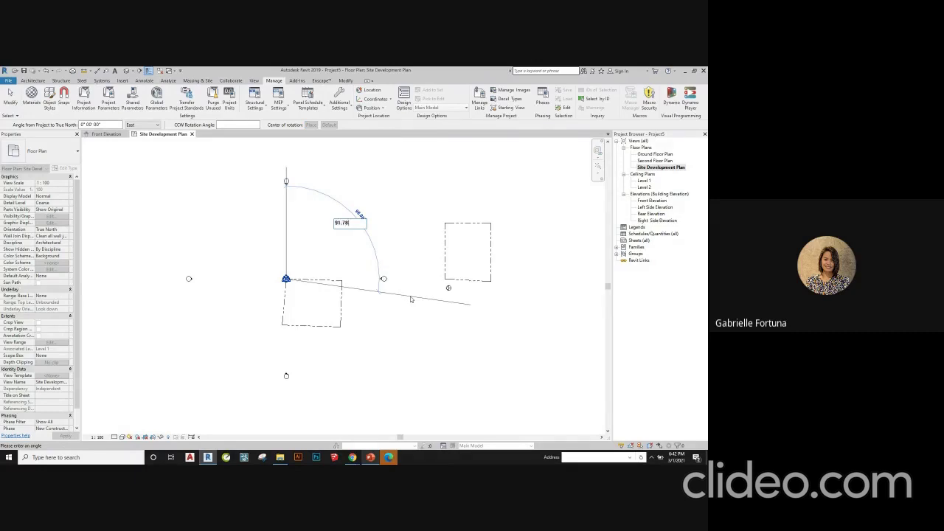
key("Return")
- Delete the lower property line
scroll(379, 303, "down", 3)
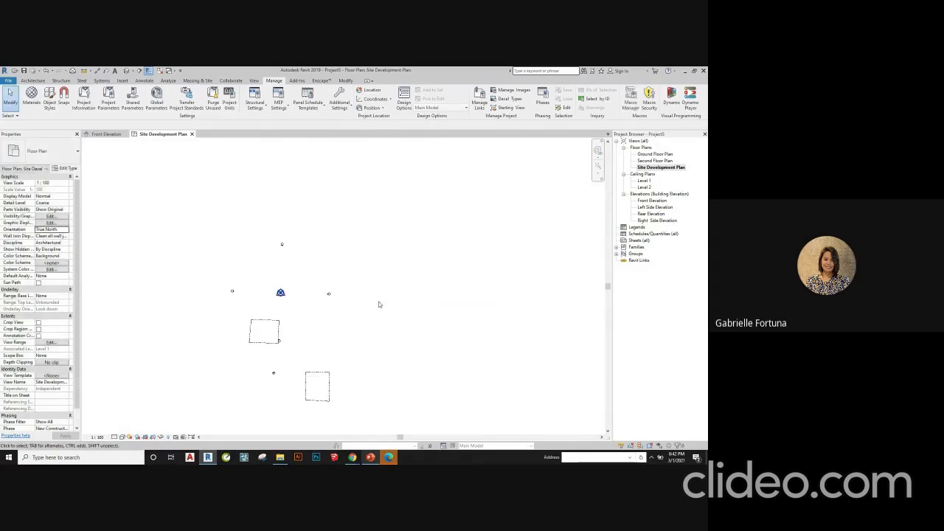
scroll(306, 359, "up", 3)
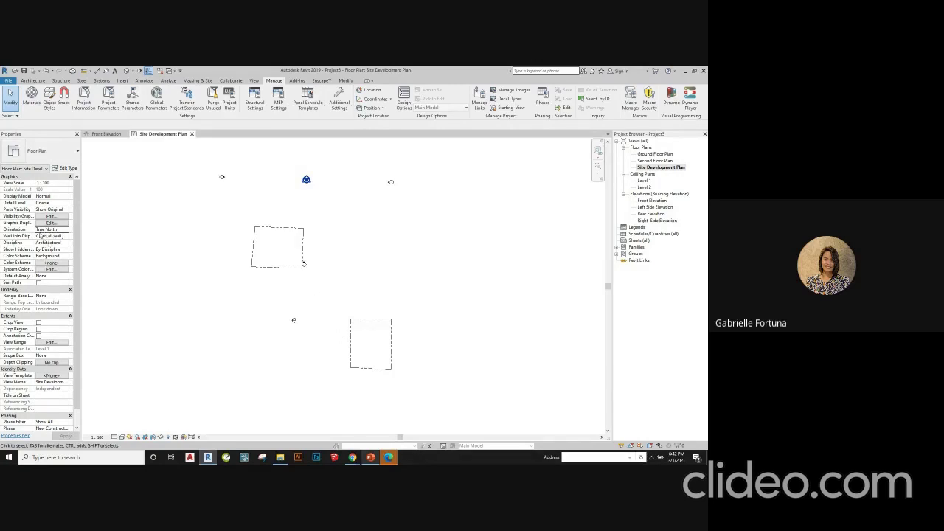
left_click(275, 231)
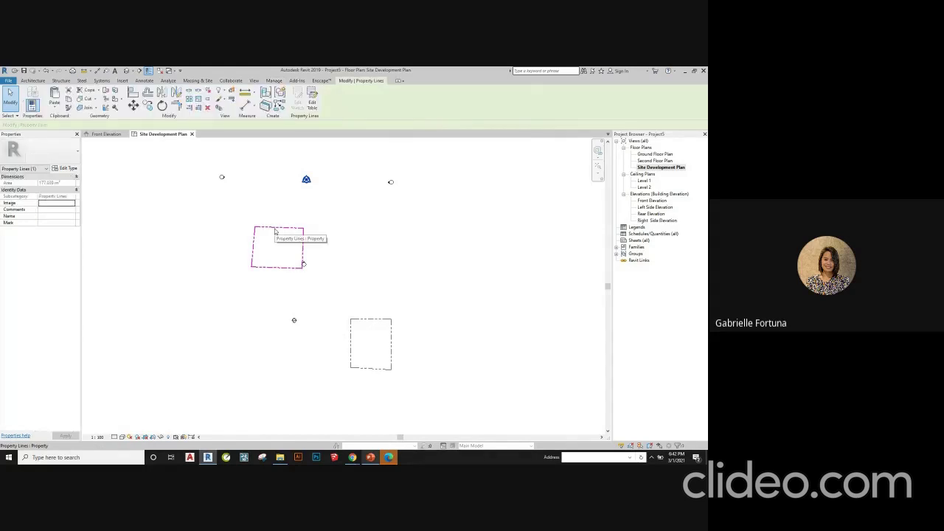
left_click(387, 275)
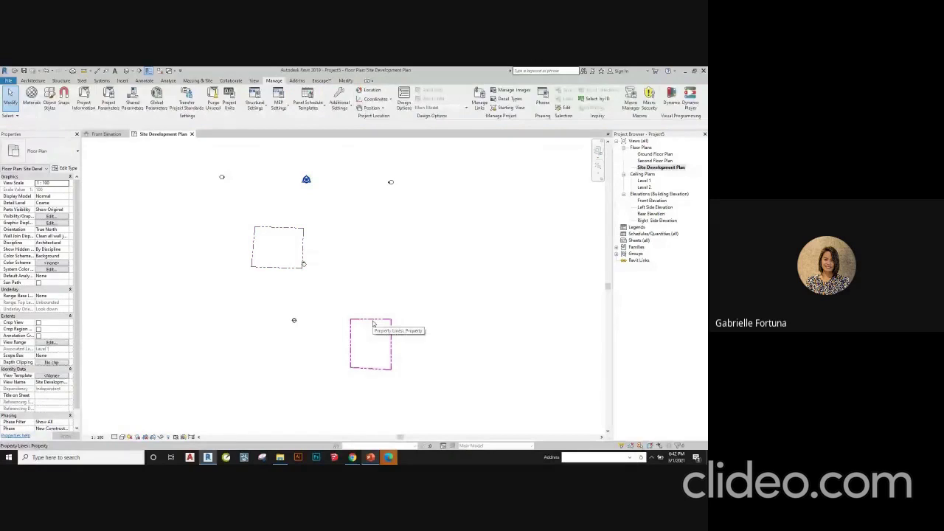
left_click(374, 323)
scroll(299, 325, "up", 1)
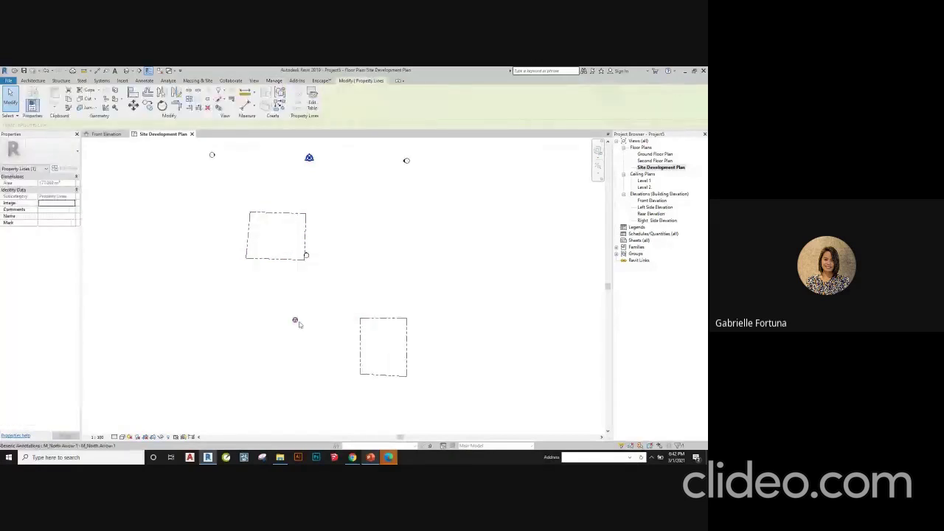
key("Delete")
- Move the remaining property line so its corner sits on the site marker
left_click(296, 258)
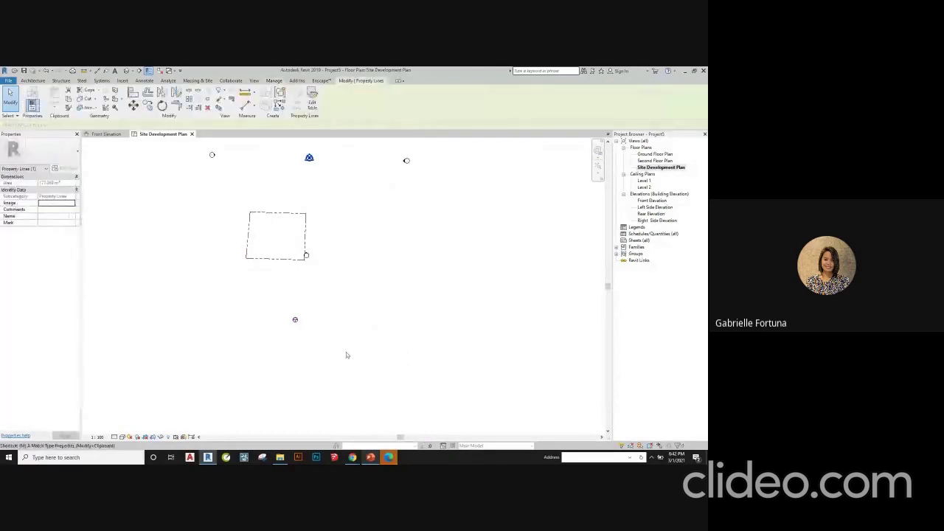
key("m")
key("v")
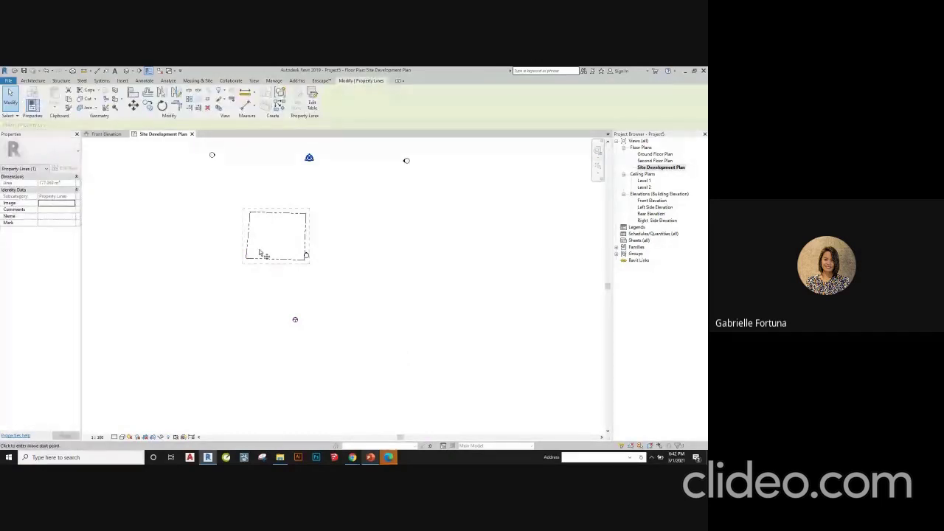
scroll(310, 162, "up", 3)
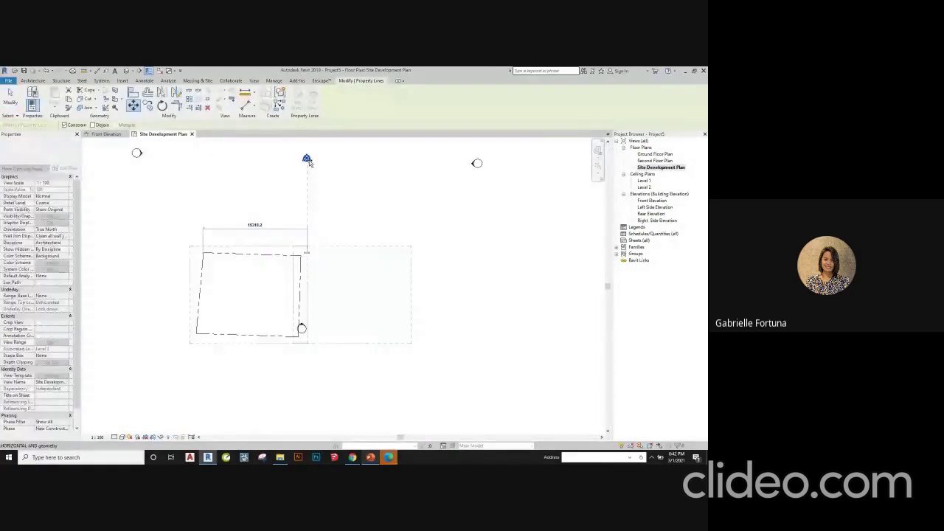
scroll(309, 162, "up", 2)
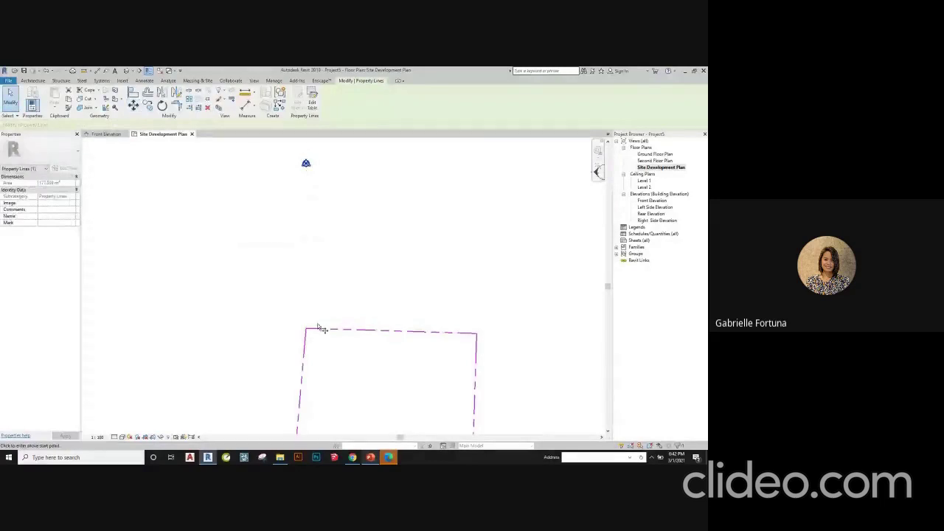
left_click(320, 328)
left_click(307, 164)
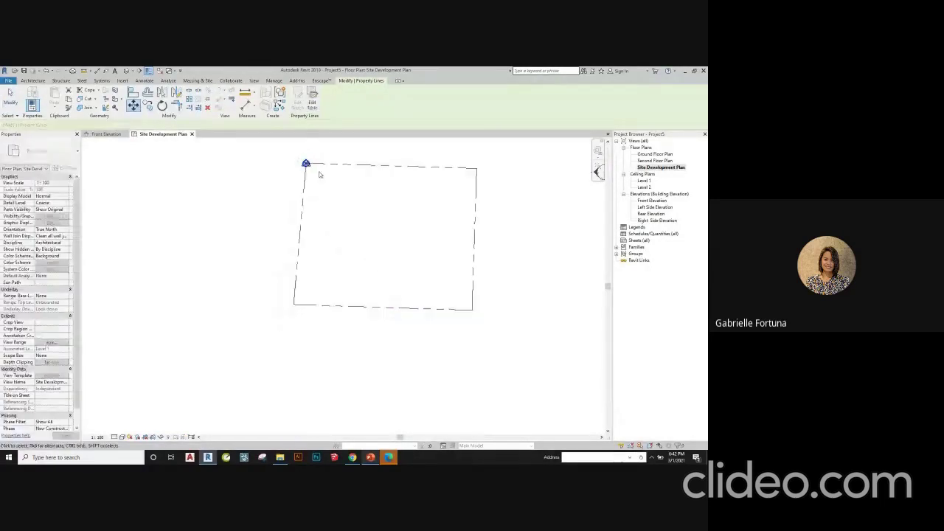
- Move the north arrow left of its old spot, then open the Ground Floor Plan view
scroll(315, 239, "down", 4)
mouse_move(268, 335)
left_mouse_down()
mouse_move(353, 405)
mouse_move(315, 377)
left_mouse_up()
scroll(305, 361, "up", 1)
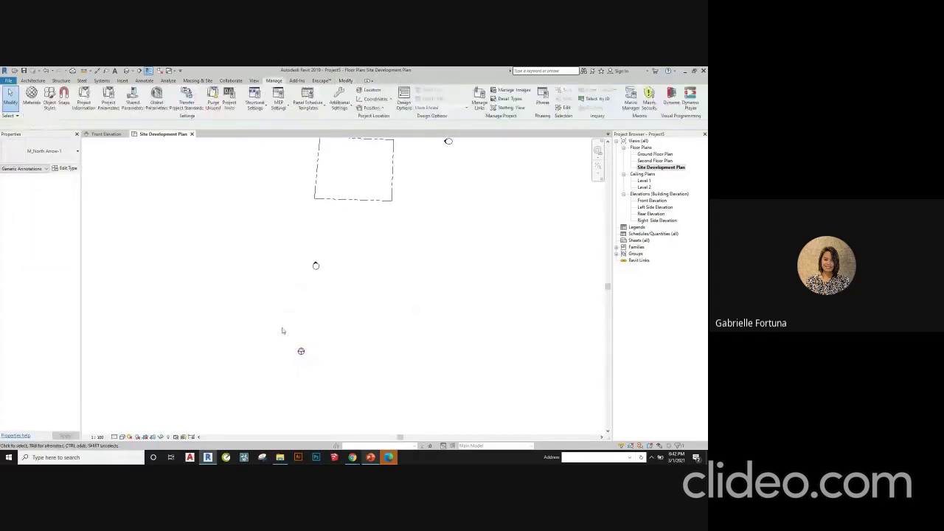
left_click_drag(283, 329, 333, 378)
key("m")
key("v")
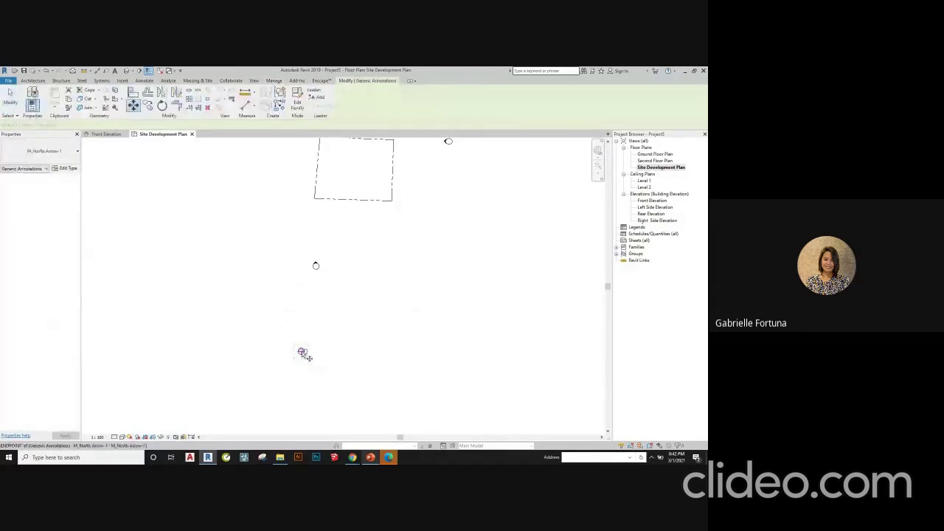
left_click(301, 352)
scroll(303, 402, "down", 2)
left_click(310, 247)
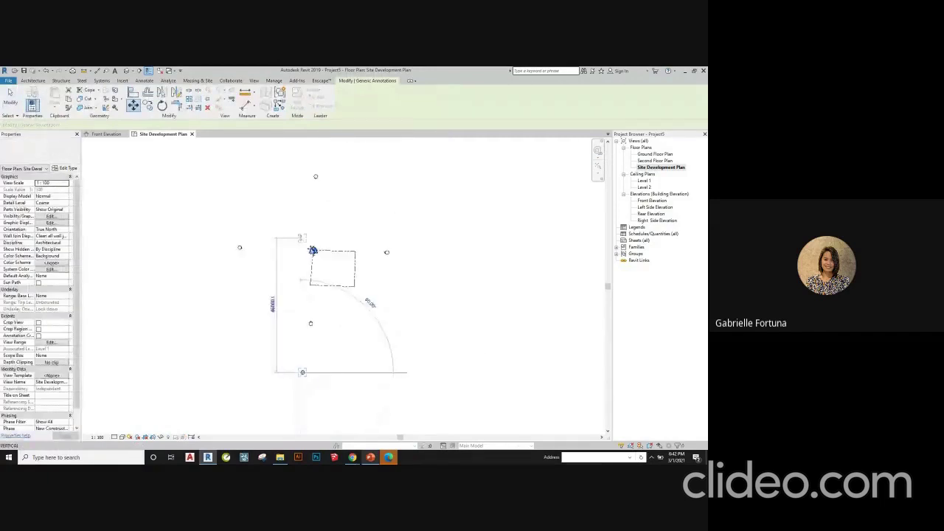
scroll(310, 250, "up", 2)
key("Escape")
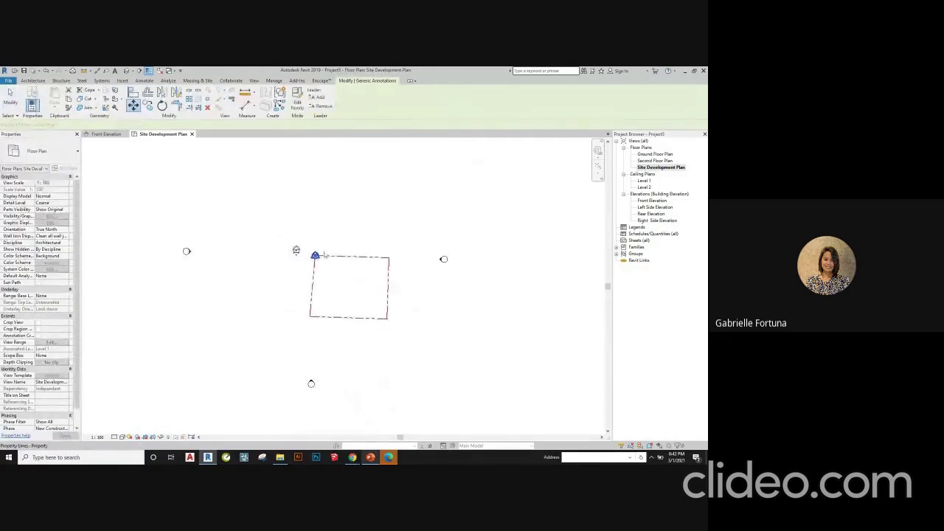
scroll(361, 268, "up", 2)
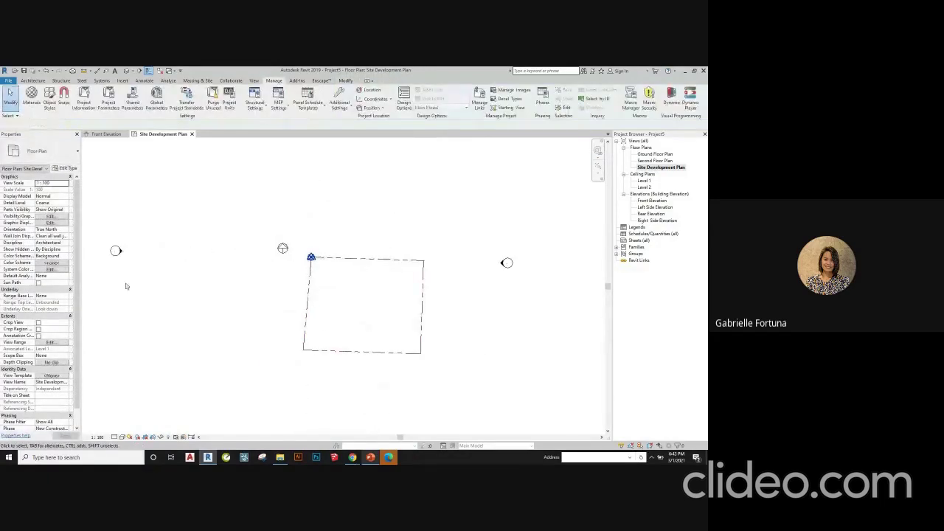
double_click(646, 154)
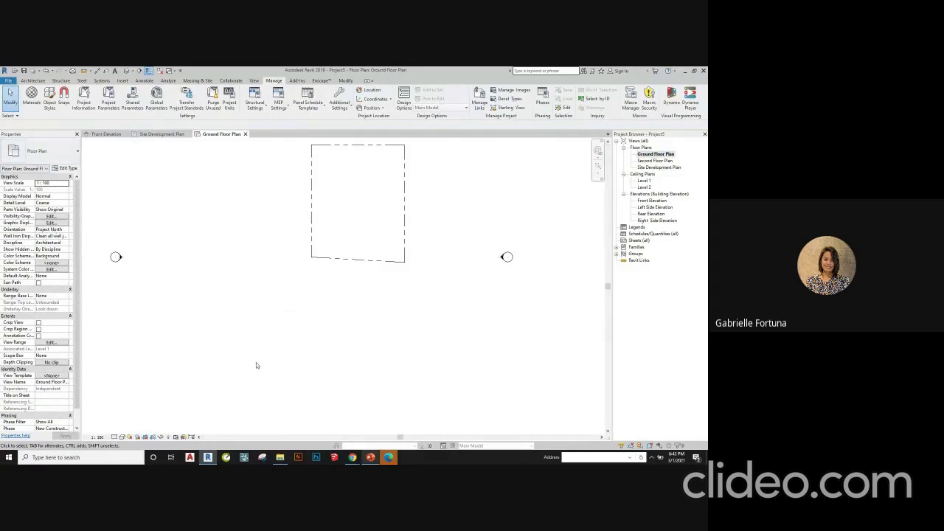
- Bring up the Open project dialog from the File menu
scroll(255, 364, "down", 2)
scroll(347, 251, "up", 3)
scroll(264, 171, "up", 1)
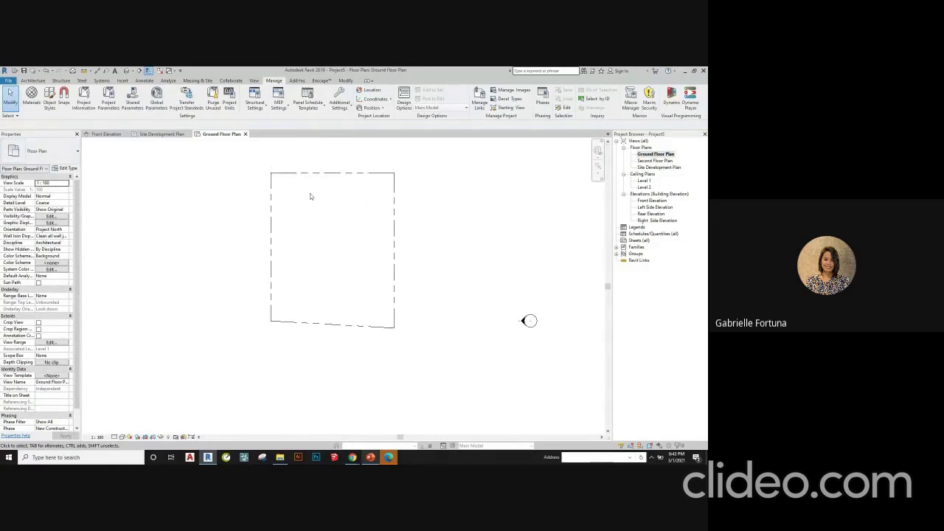
scroll(245, 365, "down", 1)
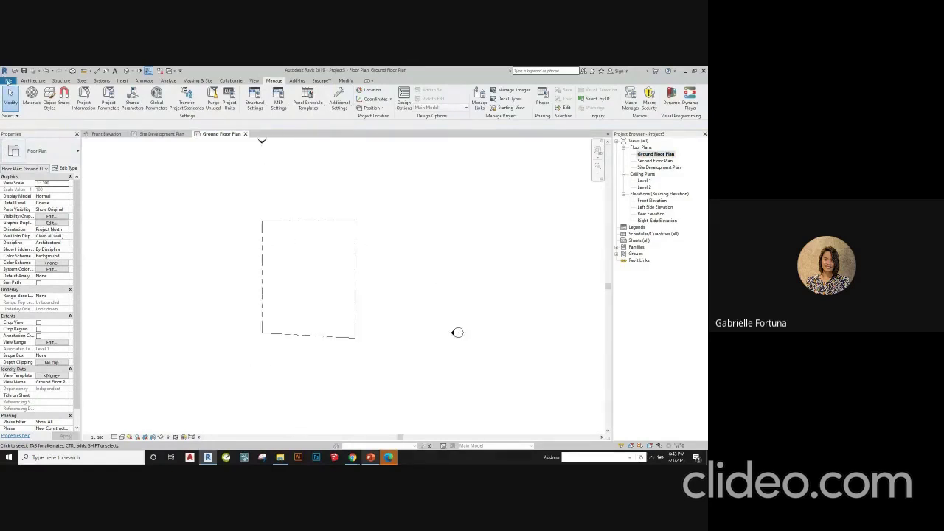
left_click(10, 81)
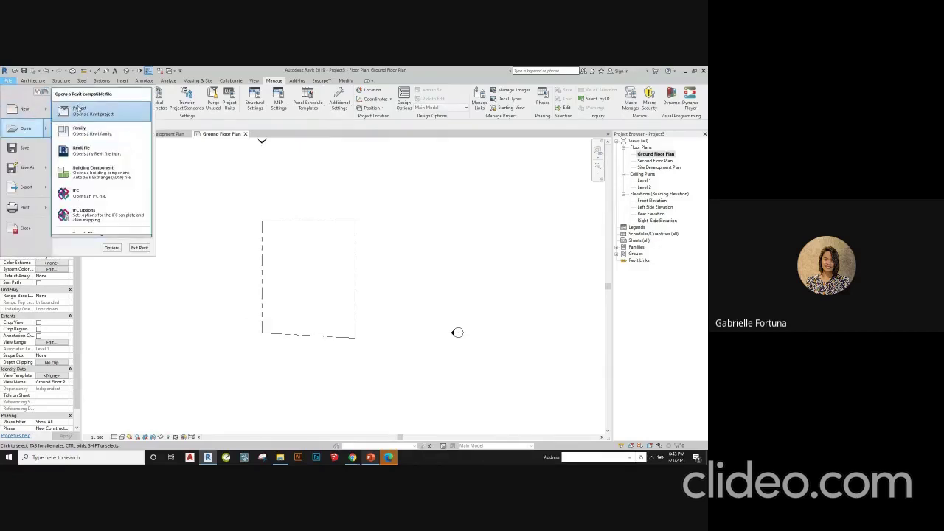
left_click(216, 162)
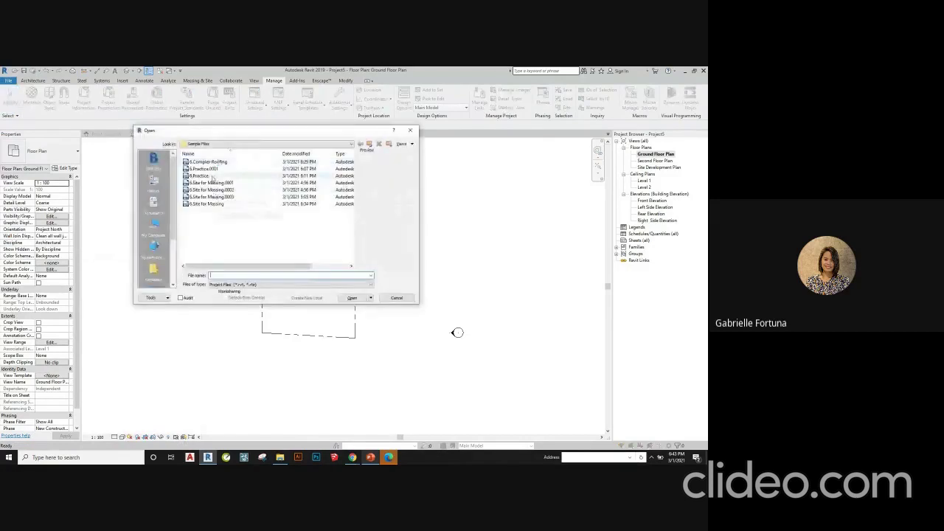
- Select 6.Site for Massing.rvt and open it
left_click(209, 162)
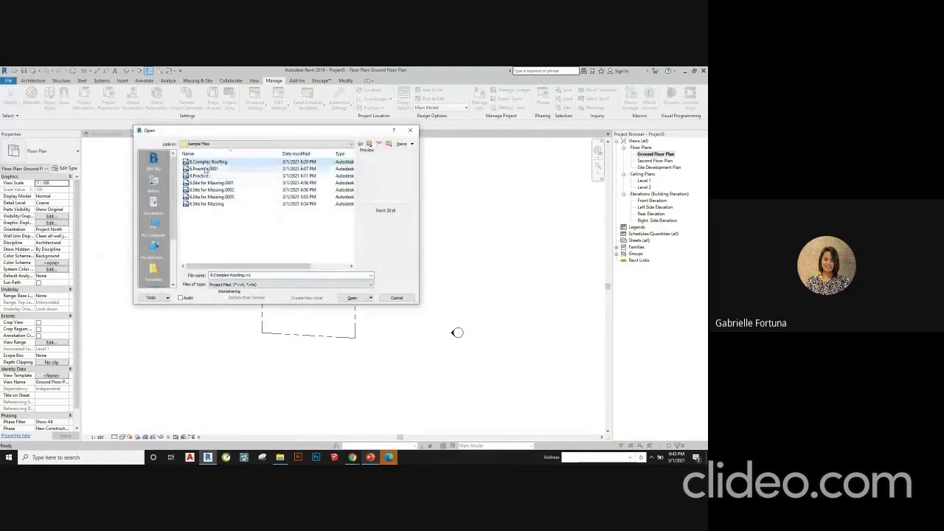
left_click(205, 169)
left_click(205, 176)
left_click(206, 169)
left_click(205, 162)
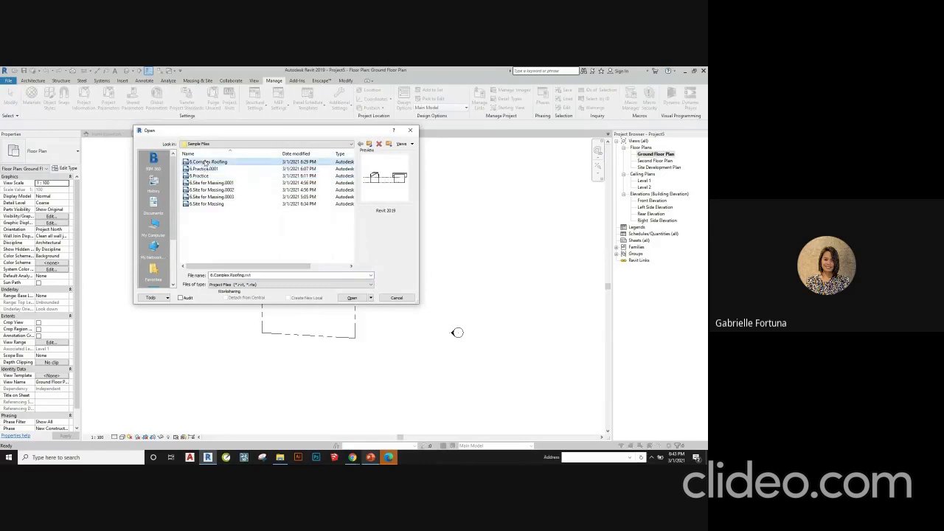
left_click(207, 196)
left_click(208, 183)
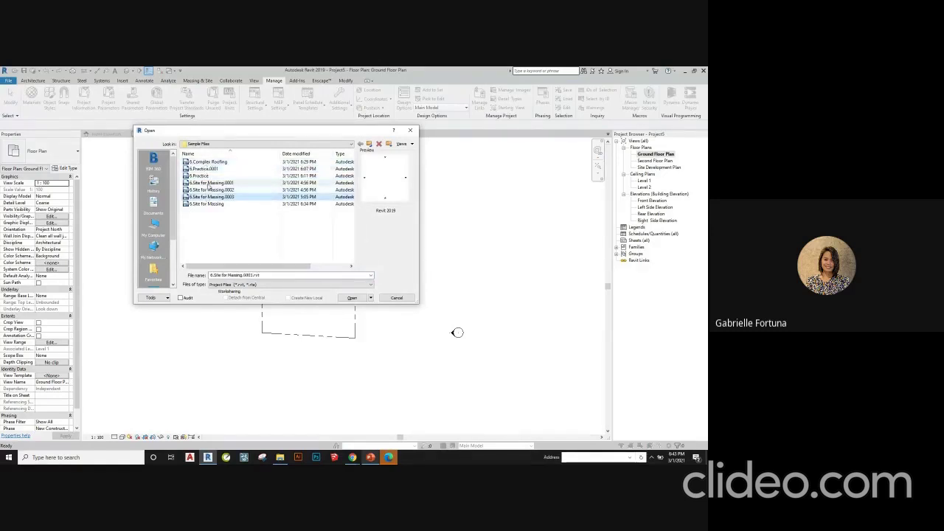
left_click(207, 204)
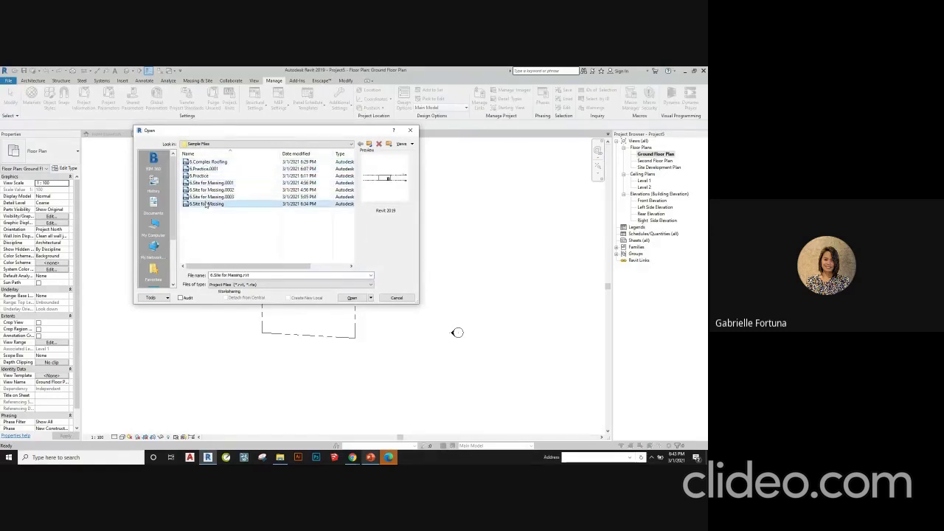
left_click(352, 297)
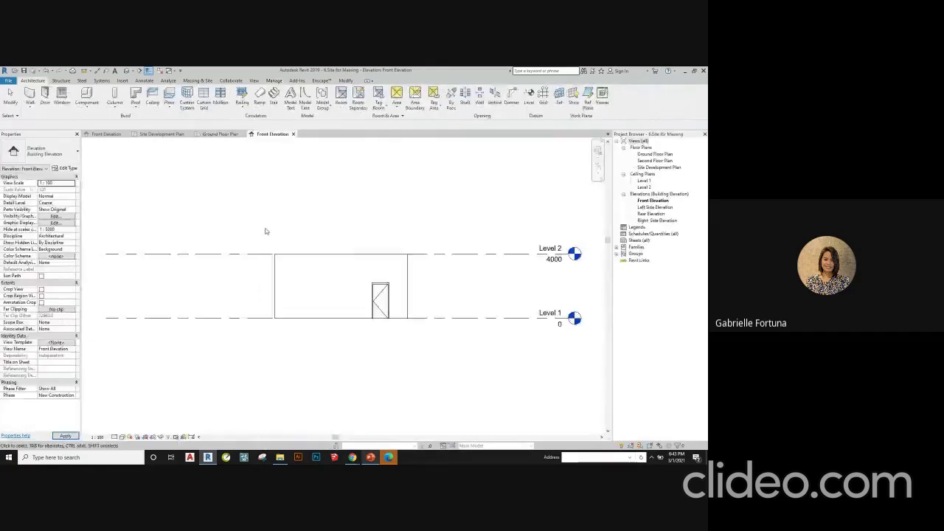
- Copy the house's walls and doors and paste them into Project5's Ground Floor Plan
double_click(655, 154)
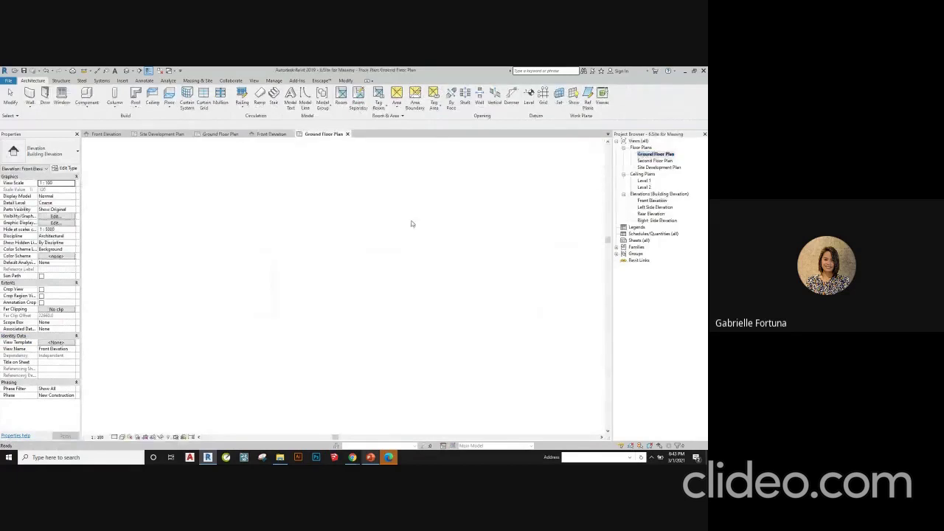
left_click_drag(310, 195, 389, 296)
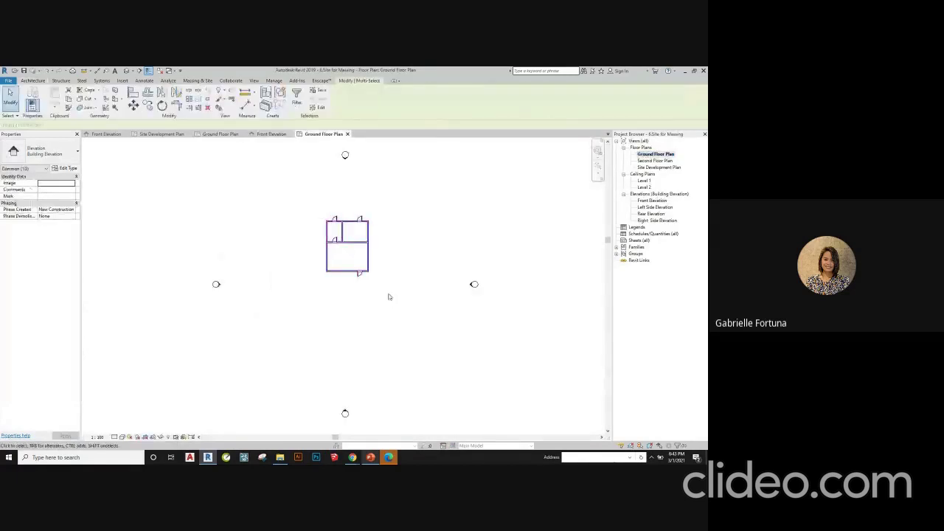
left_click(225, 134)
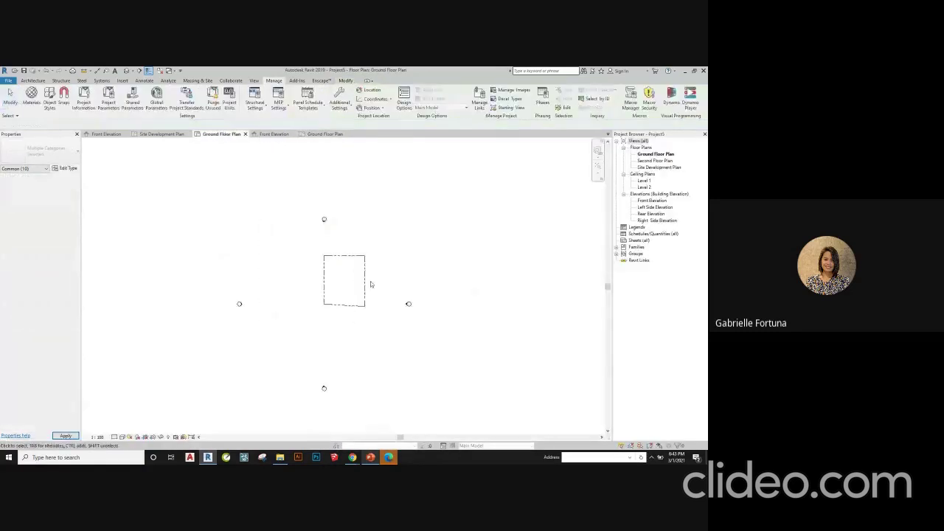
left_click(243, 153)
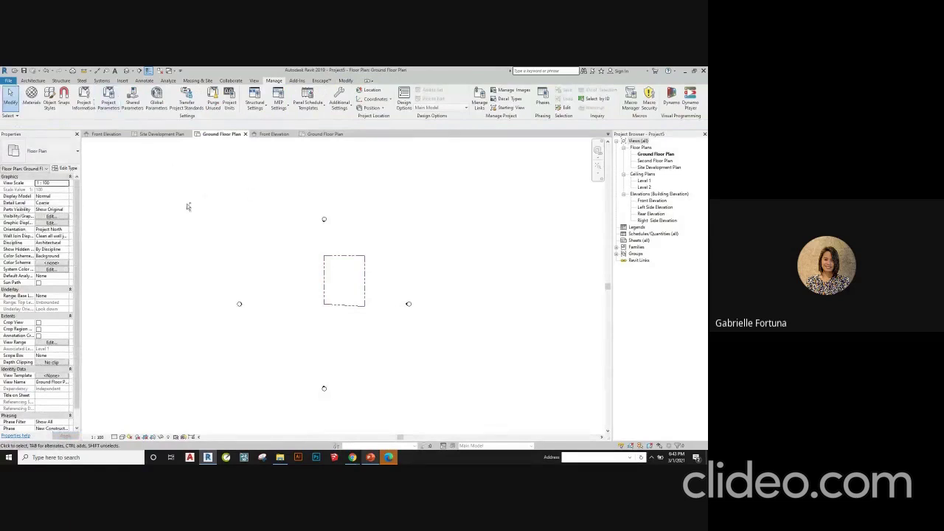
left_click(31, 80)
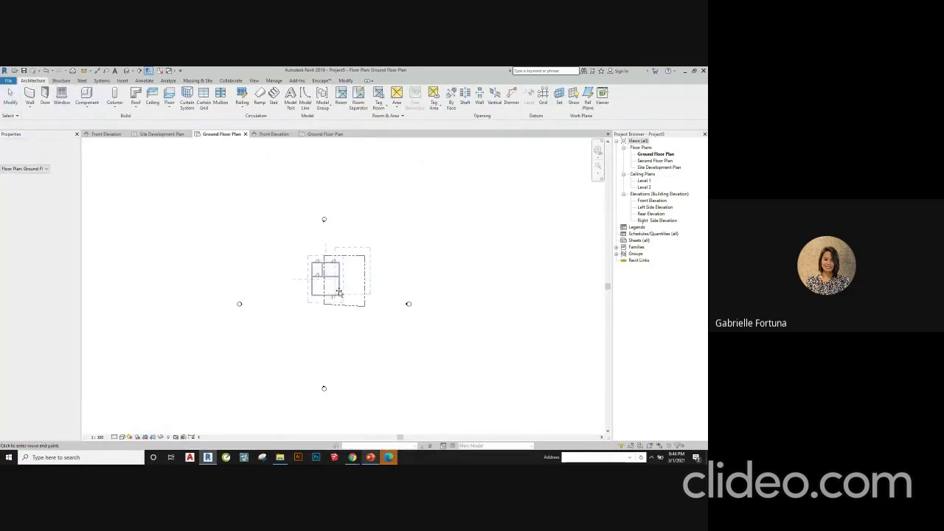
left_click(339, 292)
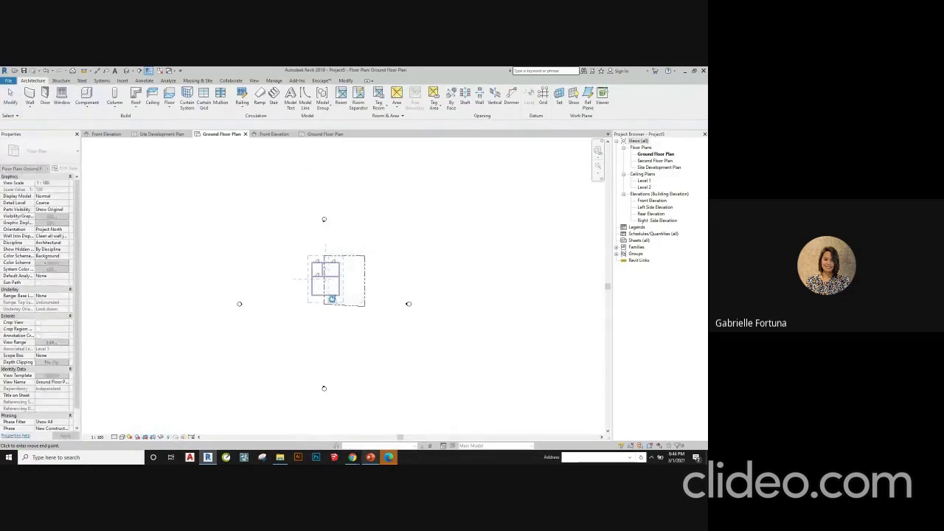
- Move the pasted house 15000 to the left, beside the dashed property line
scroll(339, 254, "up", 3)
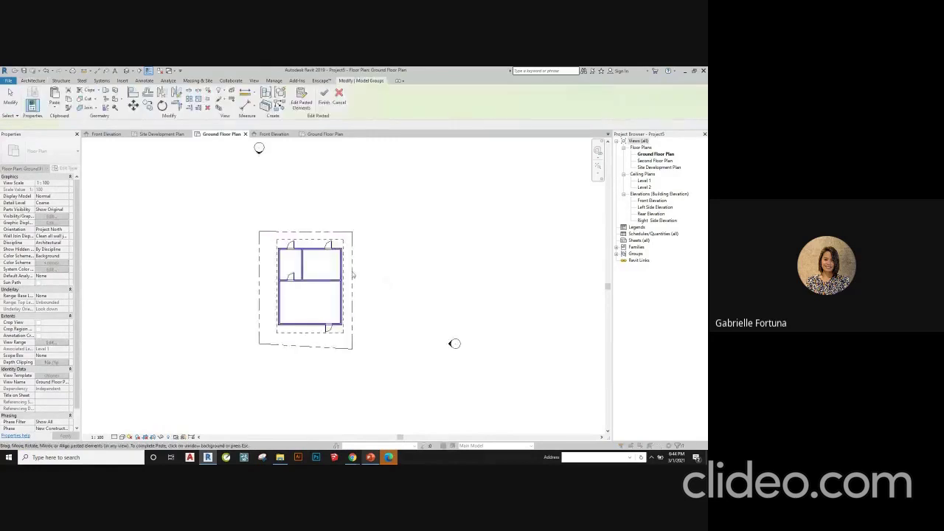
left_click_drag(350, 350, 349, 346)
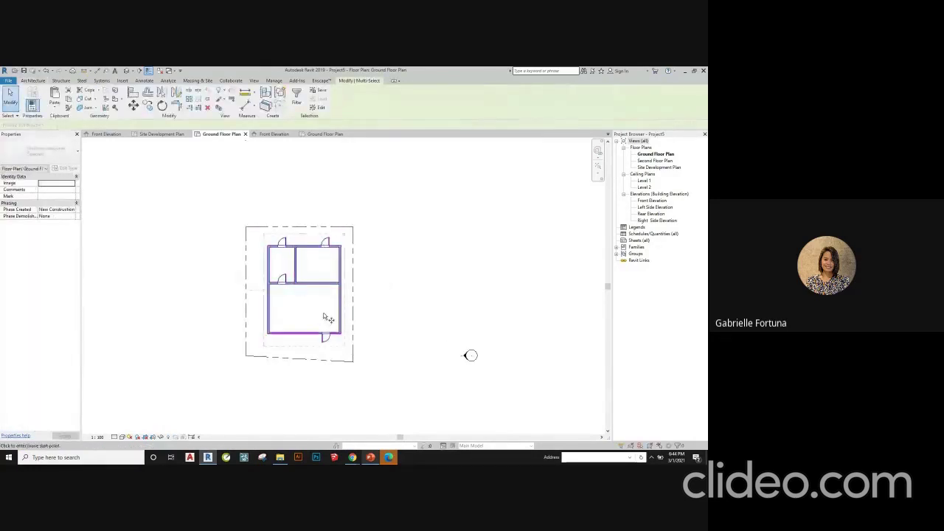
left_click_drag(327, 317, 189, 313)
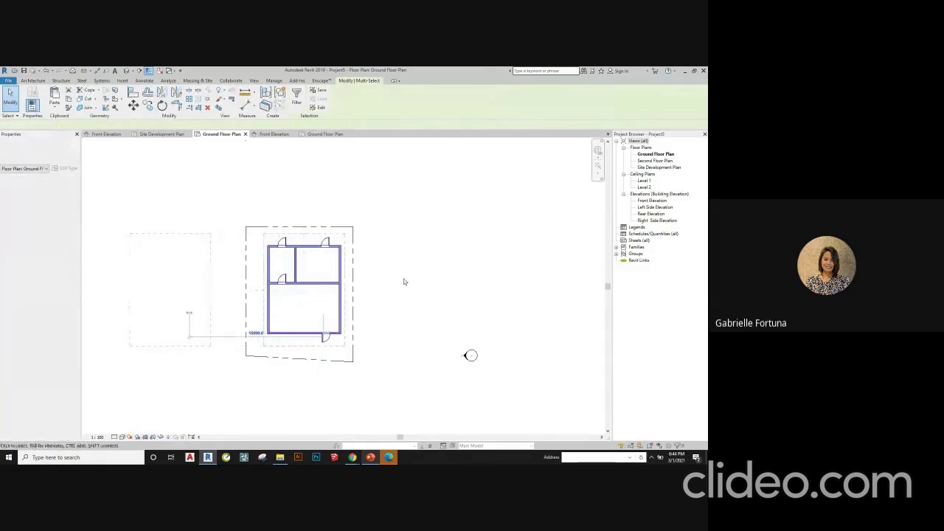
left_click(231, 196)
left_click_drag(239, 198, 382, 388)
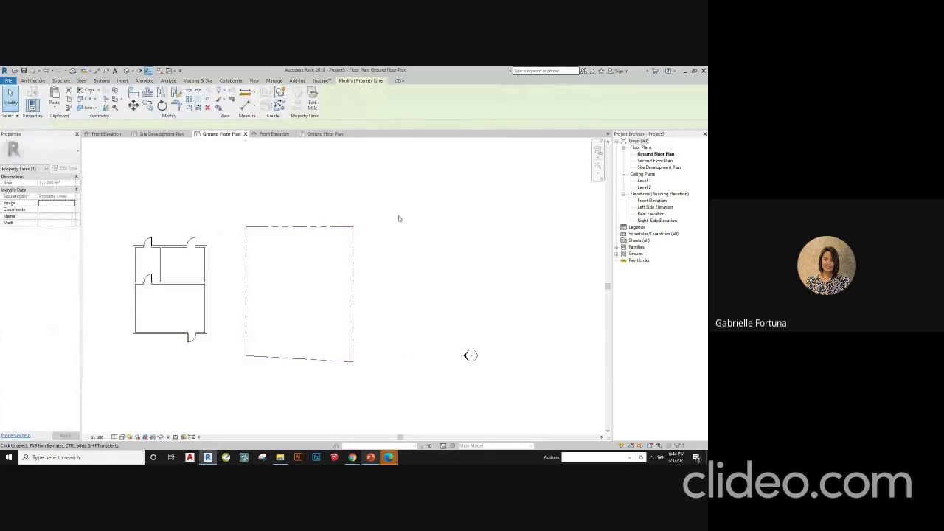
key("Escape")
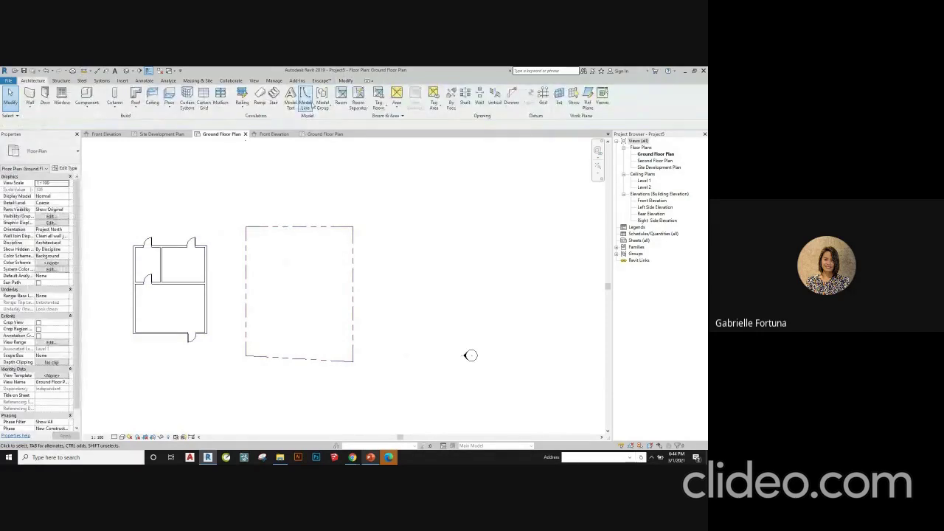
- Draw the top and right setback model lines at a 2000 offset from the property edges
left_click(305, 101)
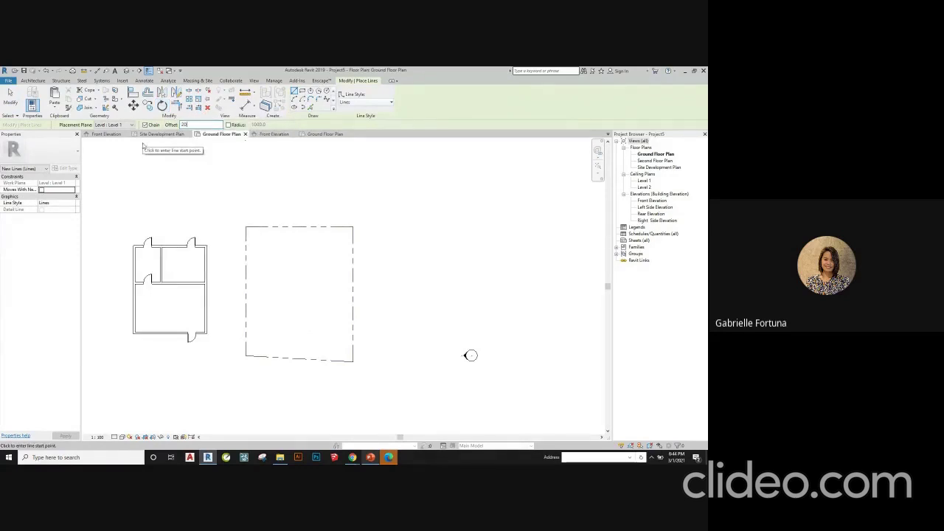
left_click(246, 226)
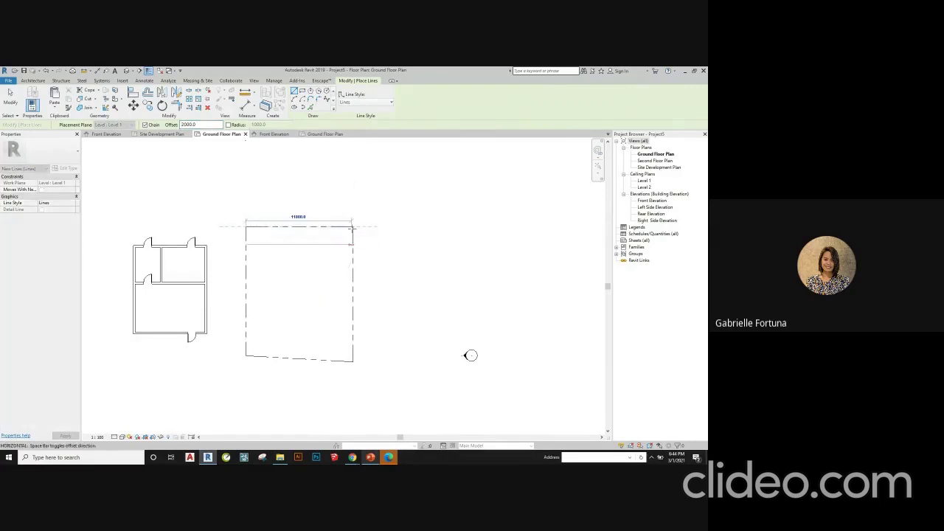
scroll(346, 230, "up", 3)
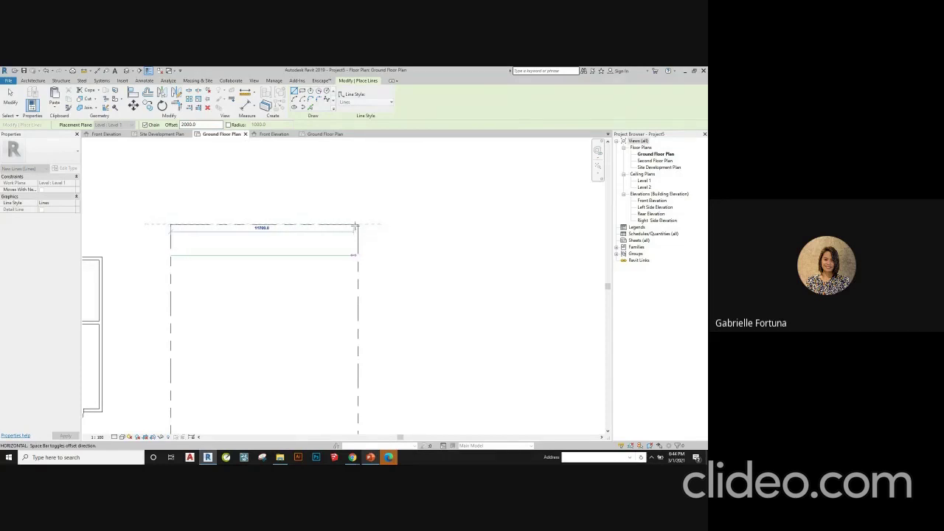
scroll(355, 226, "down", 1)
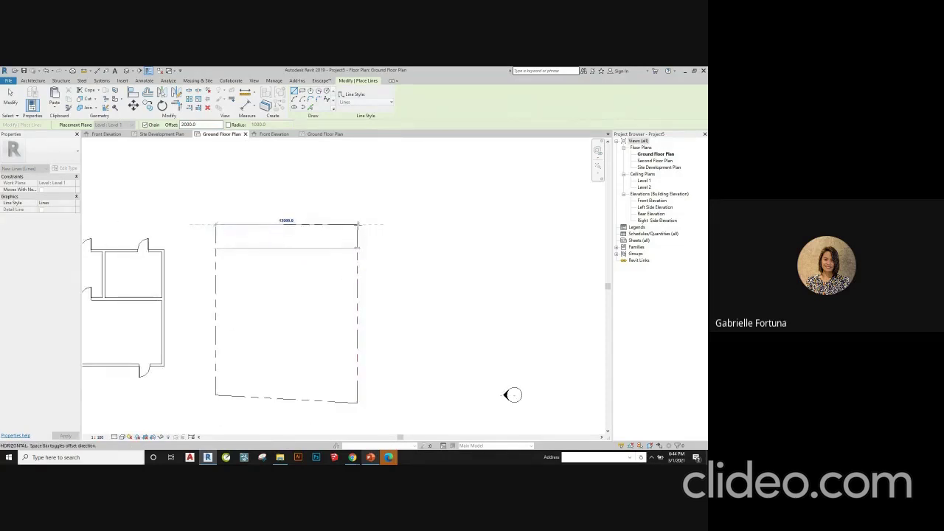
left_click(358, 225)
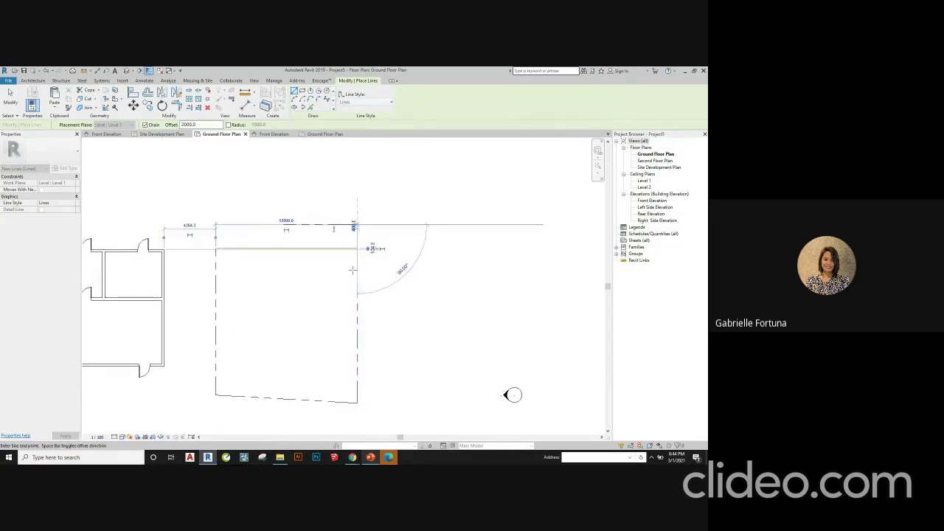
left_click(356, 375)
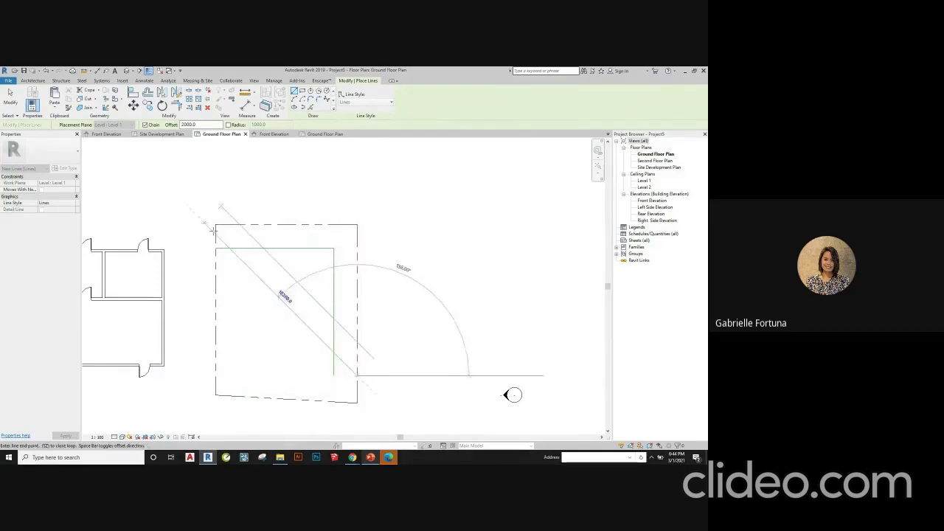
key("Escape")
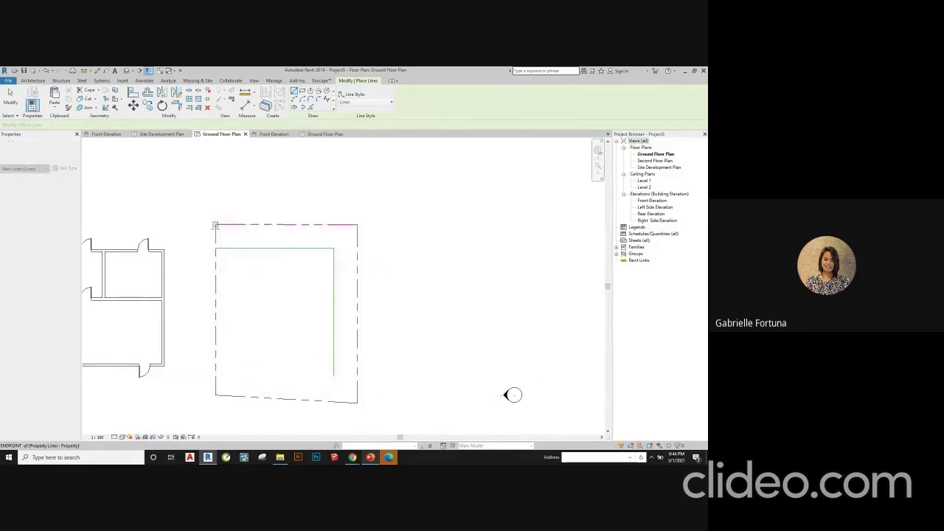
left_click(215, 236)
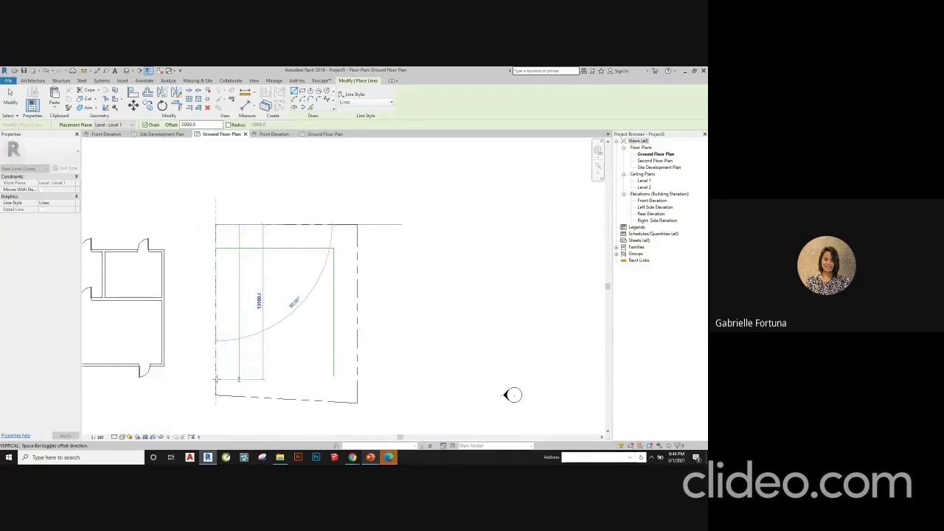
key("Escape")
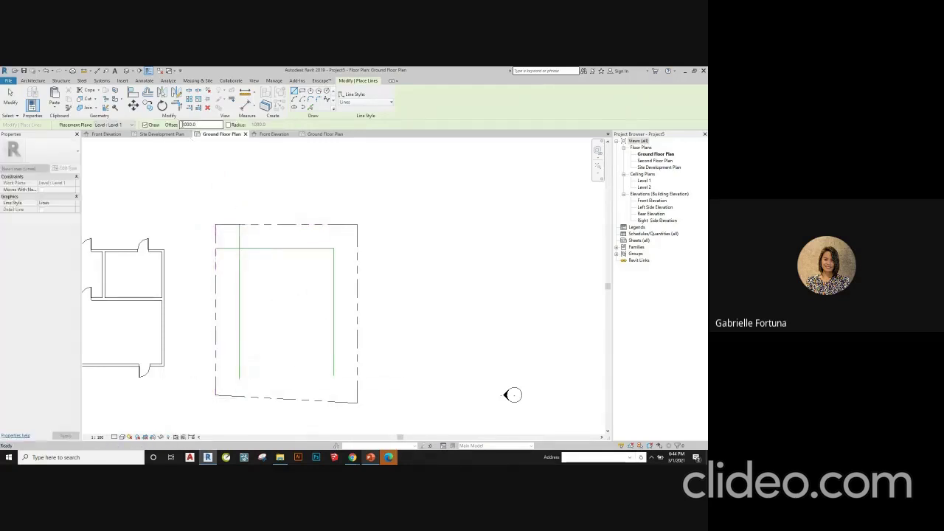
- Draw the bottom setback line with the offset changed to 3000
double_click(190, 125)
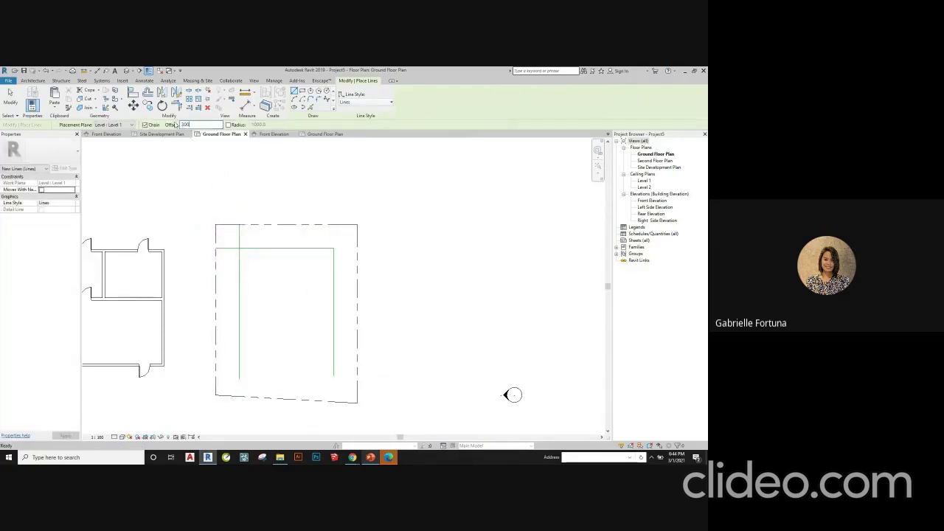
type("3000")
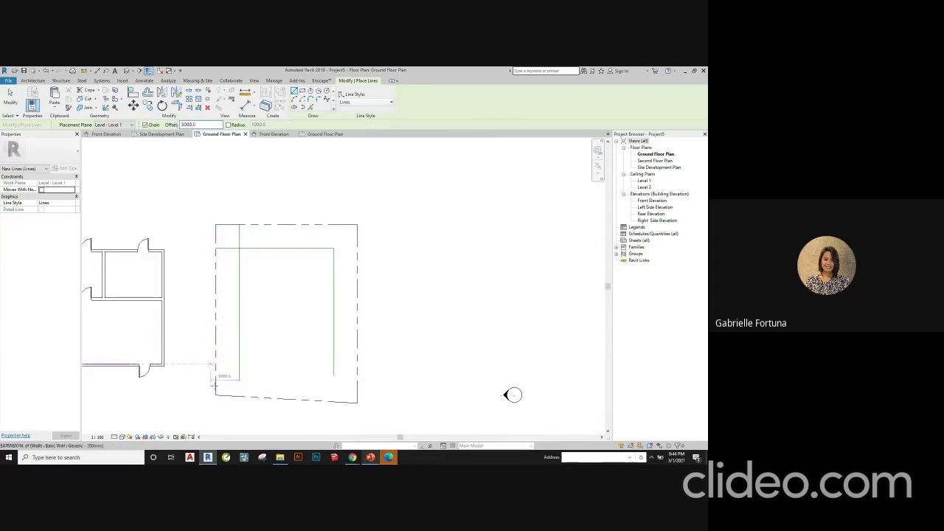
left_click(216, 396)
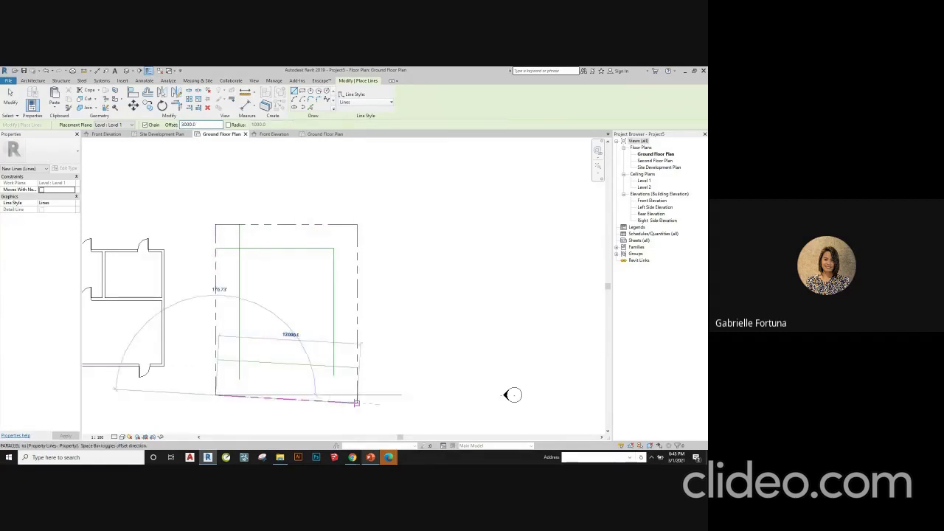
left_click(355, 403)
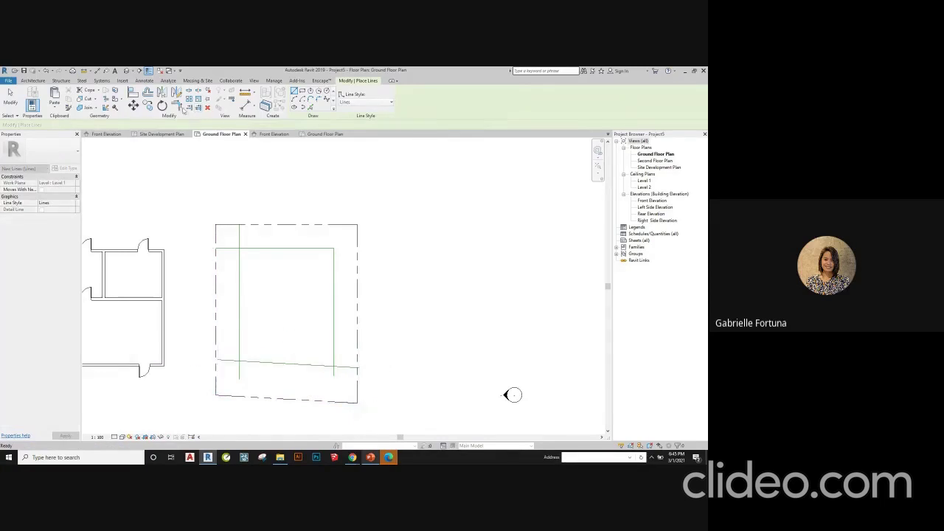
key("Escape")
key("Escape")
- Trim/extend the setback lines into clean closed corners
left_click(239, 267)
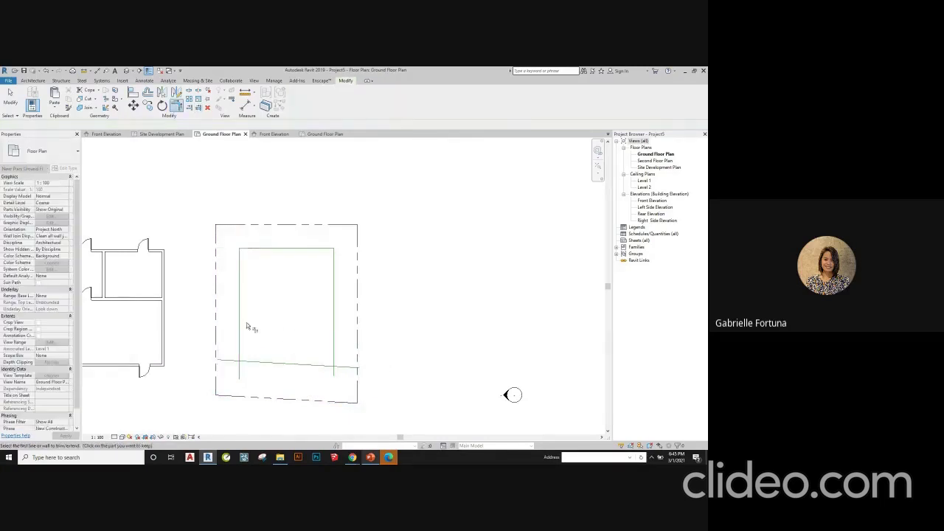
left_click(335, 341)
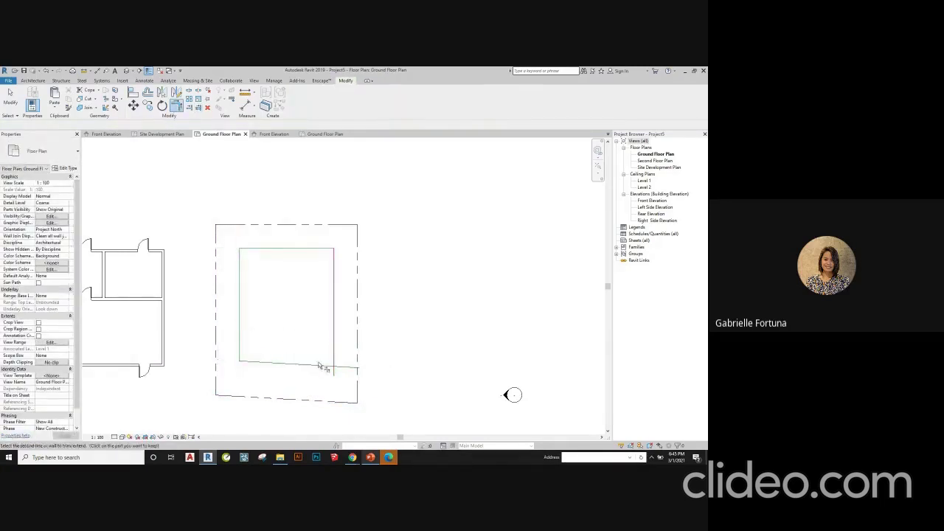
left_click(322, 367)
scroll(421, 286, "down", 2)
scroll(422, 288, "down", 1)
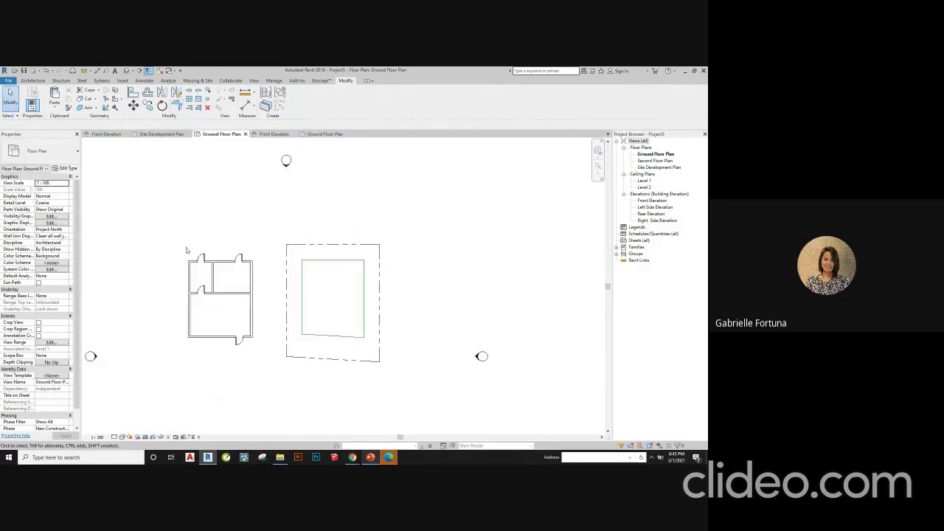
- Move the house's walls and doors inside the setback boundary
left_click_drag(168, 229, 256, 345)
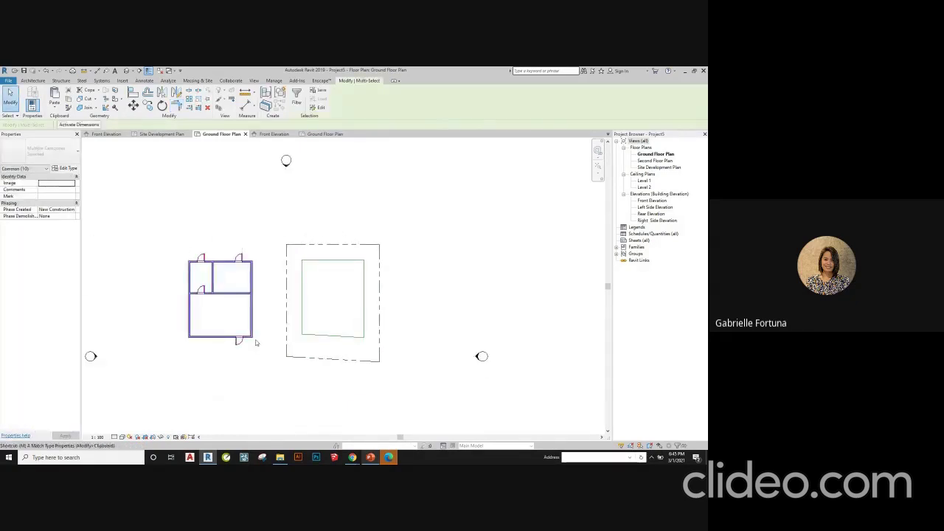
key("m")
key("v")
left_click(194, 267)
scroll(276, 261, "up", 2)
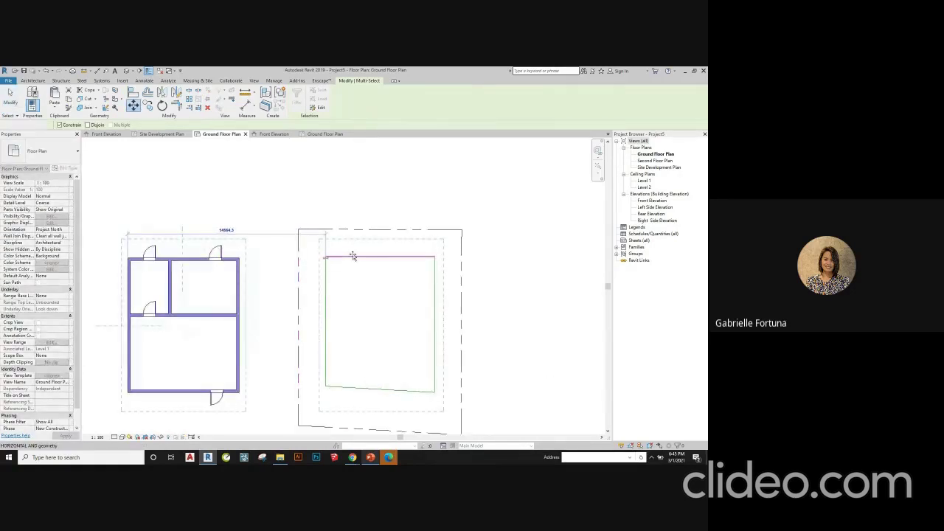
left_click(353, 255)
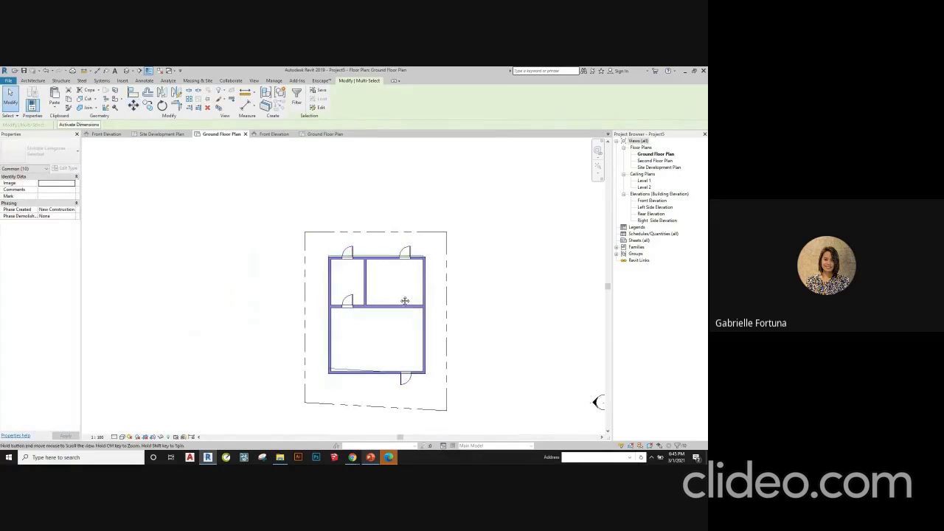
middle_click_drag(458, 313, 368, 298)
scroll(229, 245, "up", 1)
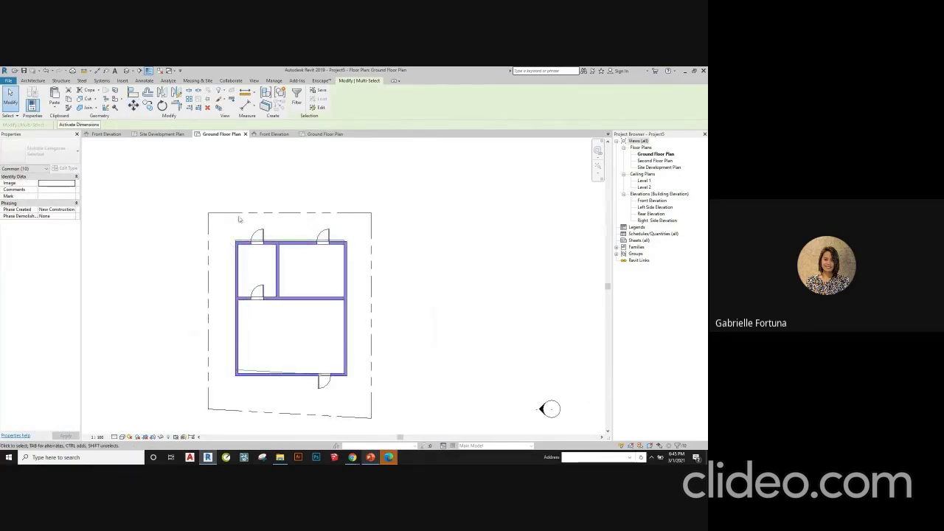
scroll(300, 256, "down", 1)
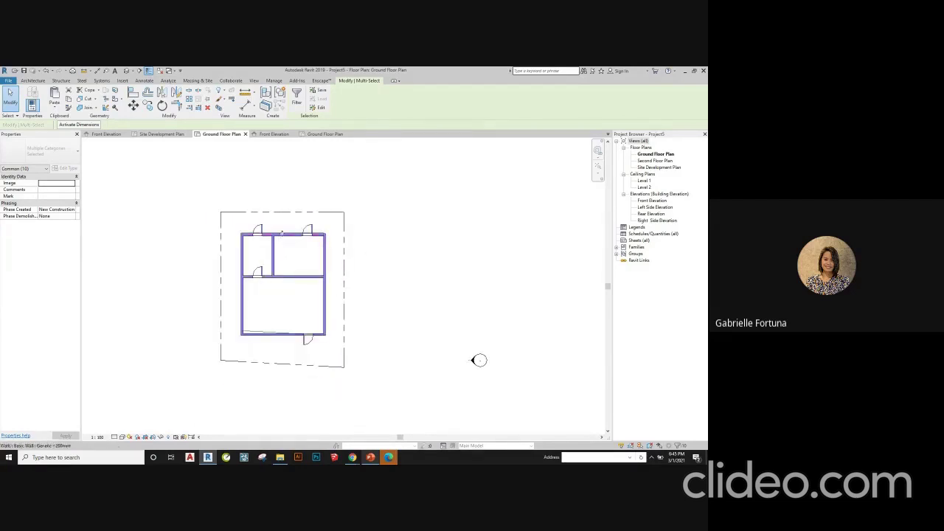
scroll(277, 232, "up", 1)
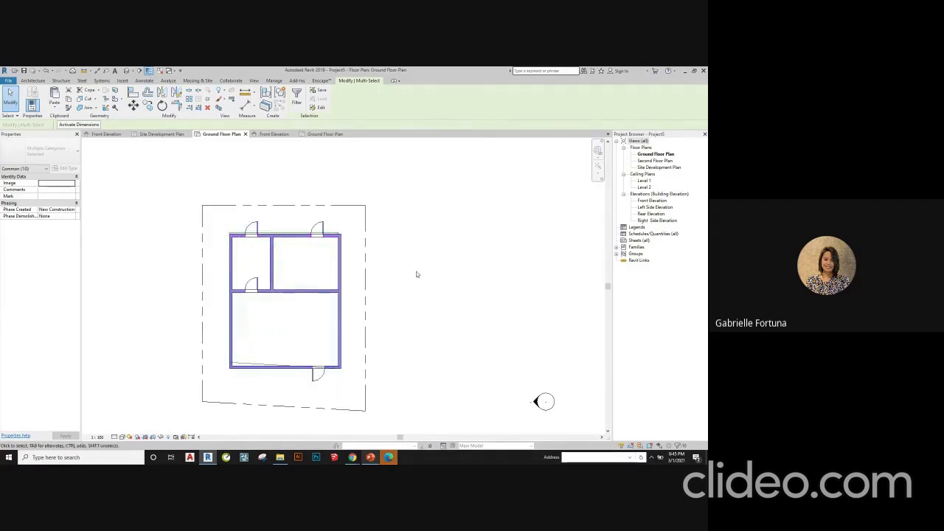
scroll(361, 258, "down", 2)
scroll(320, 261, "up", 1)
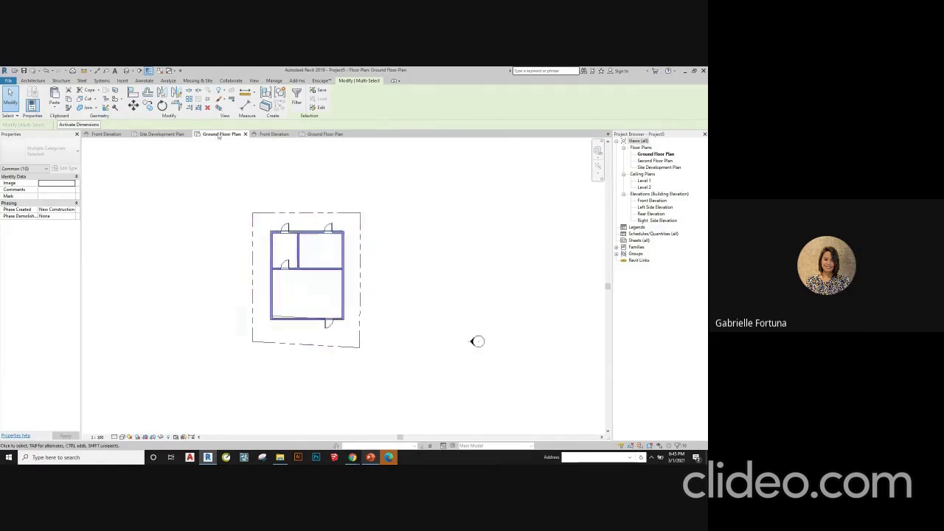
scroll(362, 310, "up", 1)
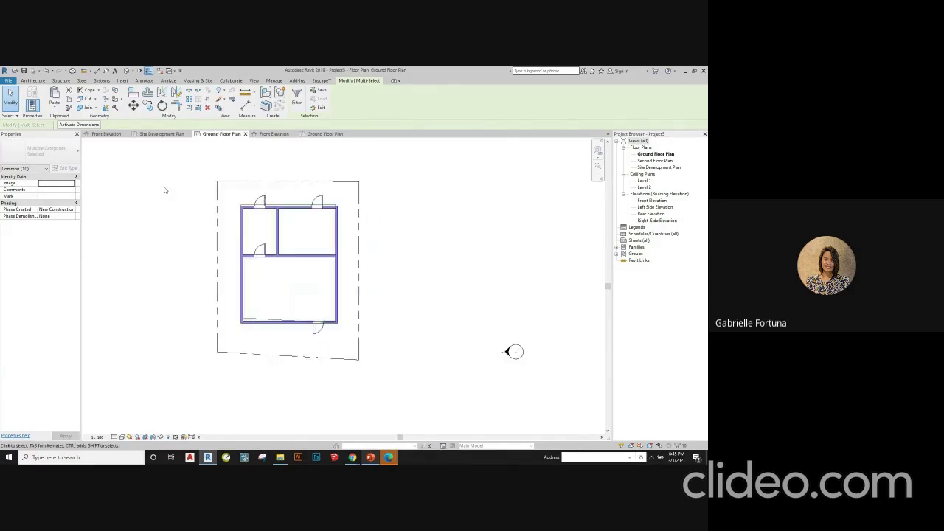
scroll(164, 191, "up", 1)
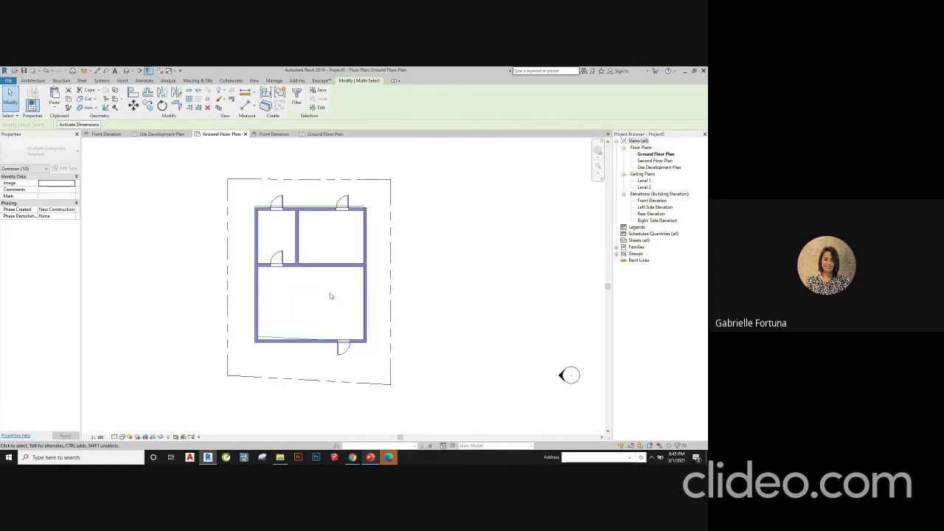
- Check the house's position on the Site Development Plan, then return to Ground Floor Plan
left_click(151, 134)
middle_click_drag(165, 177, 105, 139)
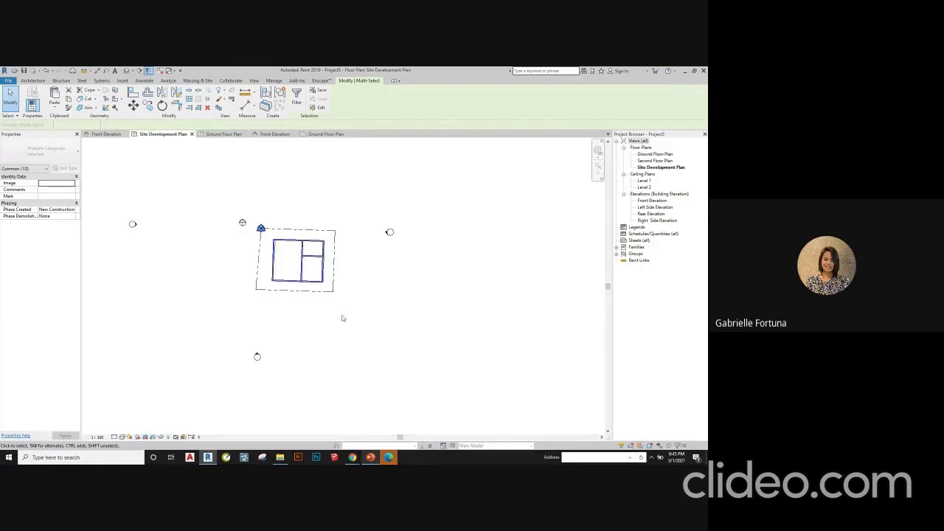
left_click(342, 320)
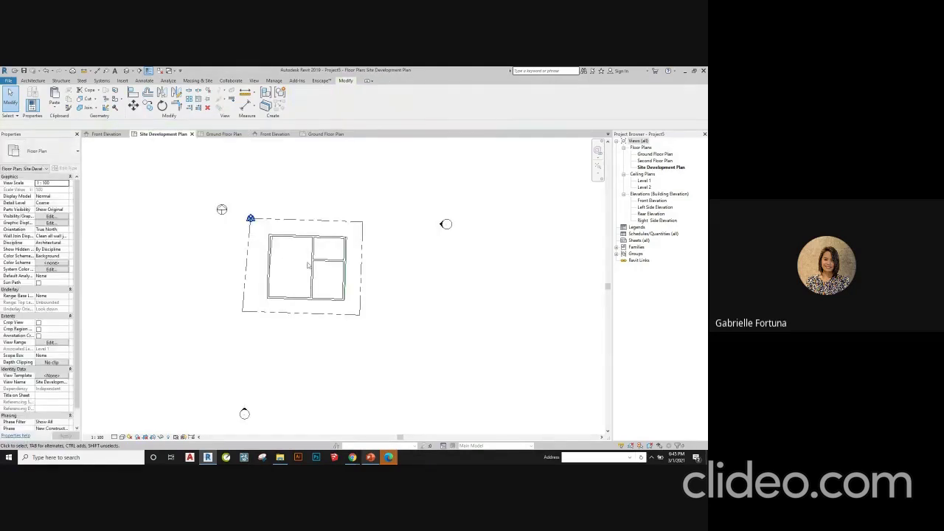
left_click(222, 134)
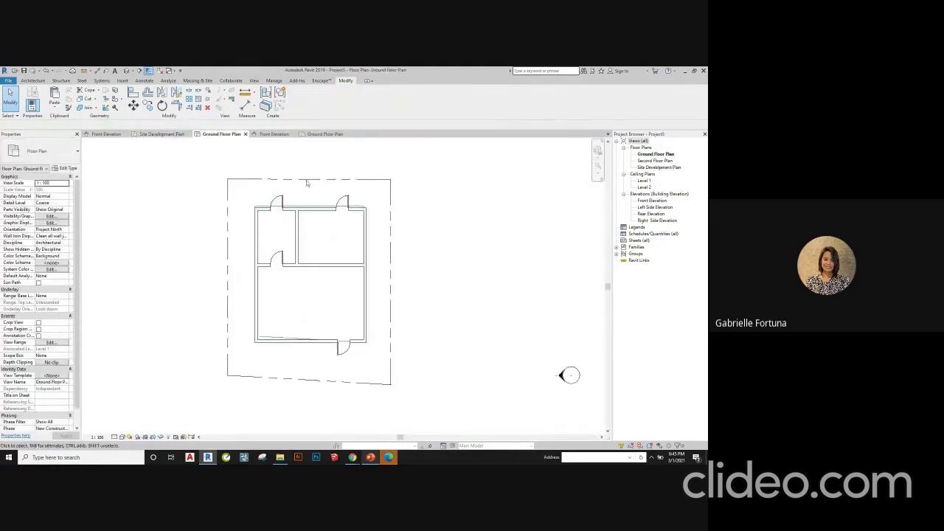
- Sketch a Roof by Footprint rectangle across the house's wall corners and finish the Basic Roof
left_click(34, 83)
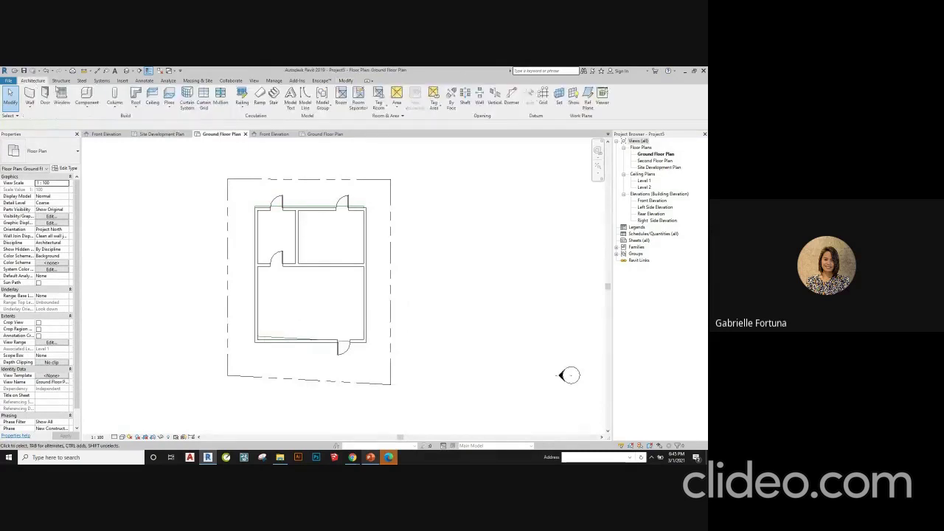
left_click(136, 106)
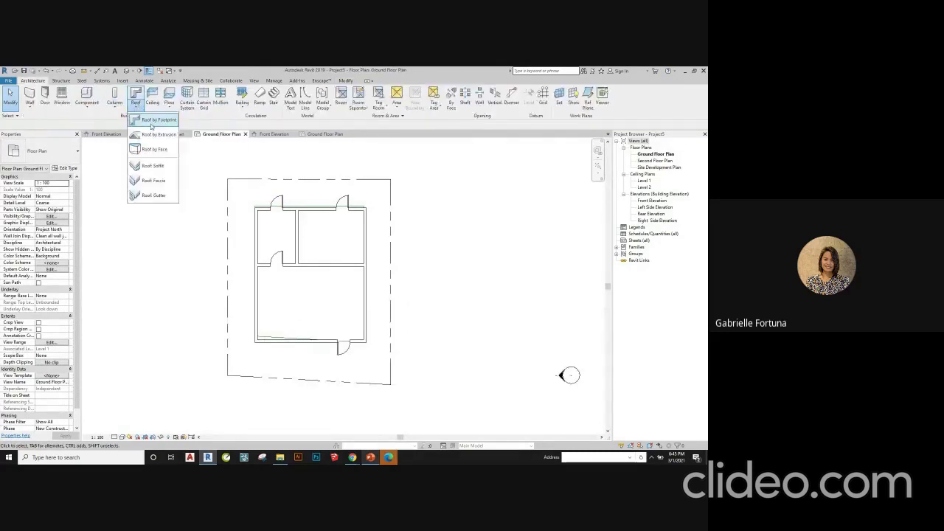
left_click(152, 123)
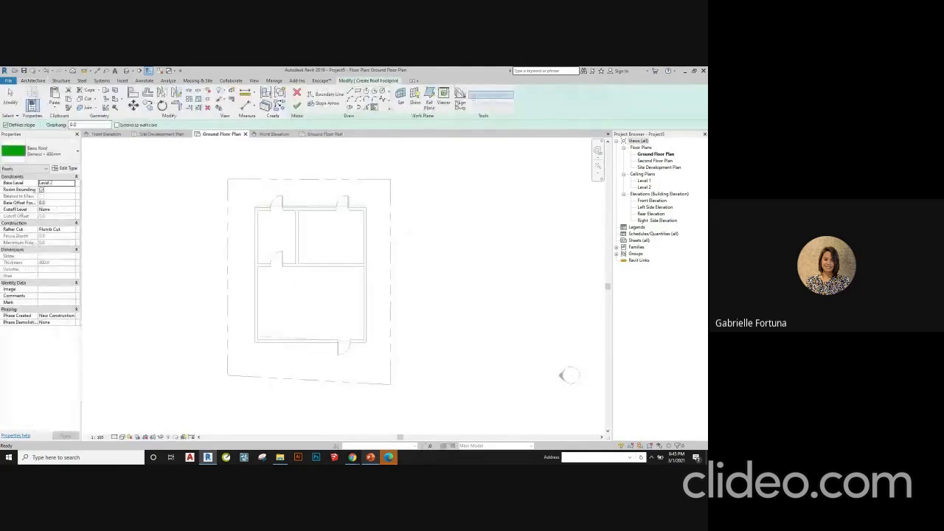
left_click(357, 92)
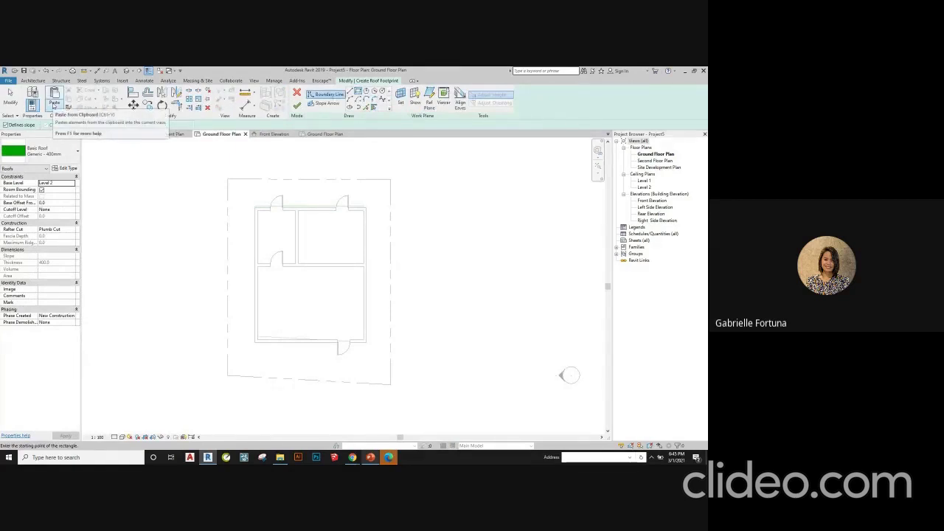
left_click(256, 210)
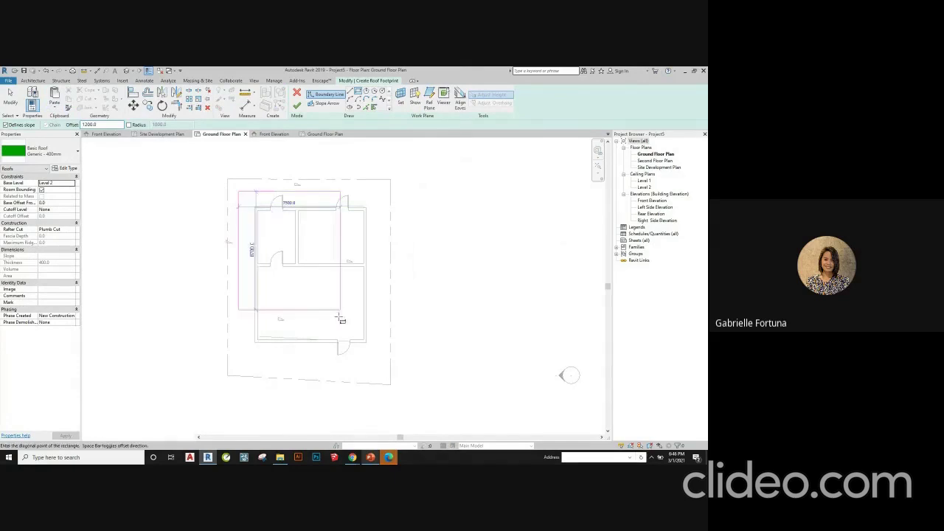
left_click(366, 345)
key("Escape")
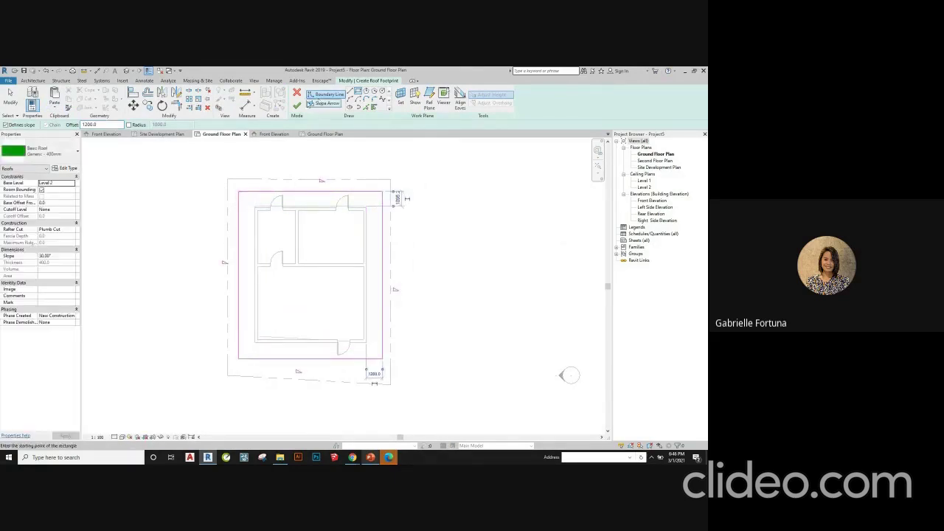
left_click(297, 106)
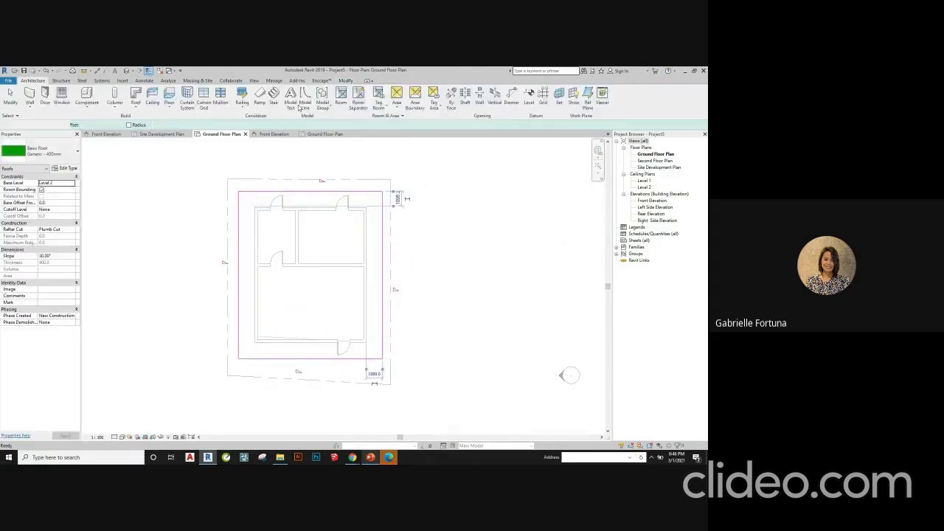
- Switch the Site Development Plan to Wireframe so the interior walls show through the hip roof
left_click(160, 134)
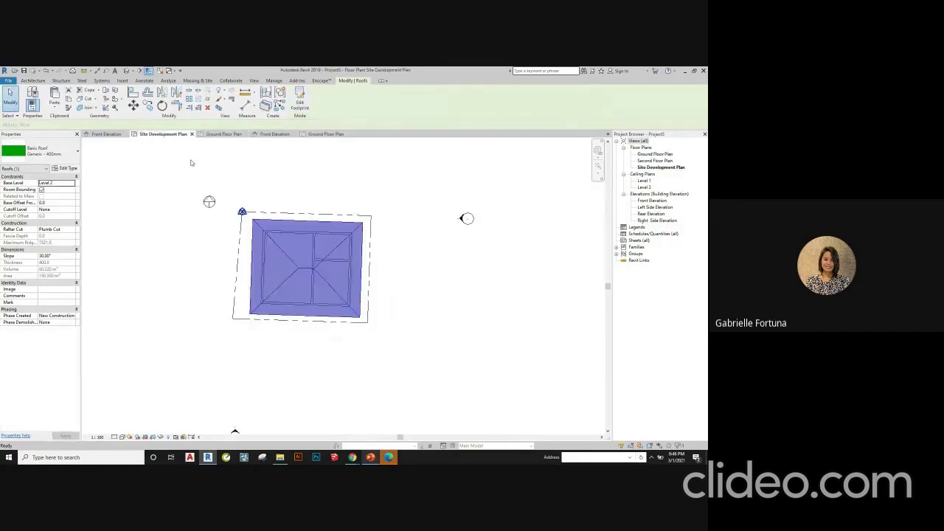
left_click(425, 317)
scroll(273, 256, "up", 2)
left_click(135, 438)
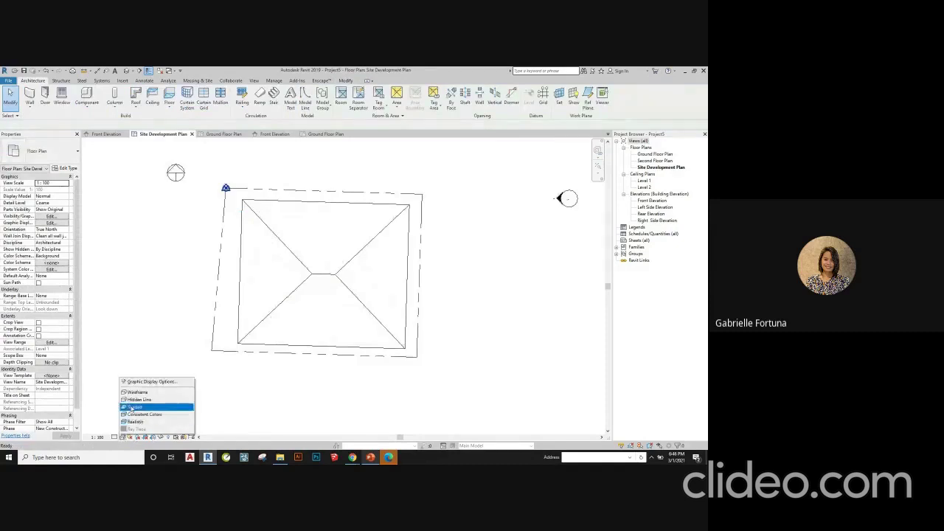
left_click(144, 390)
scroll(311, 303, "down", 2)
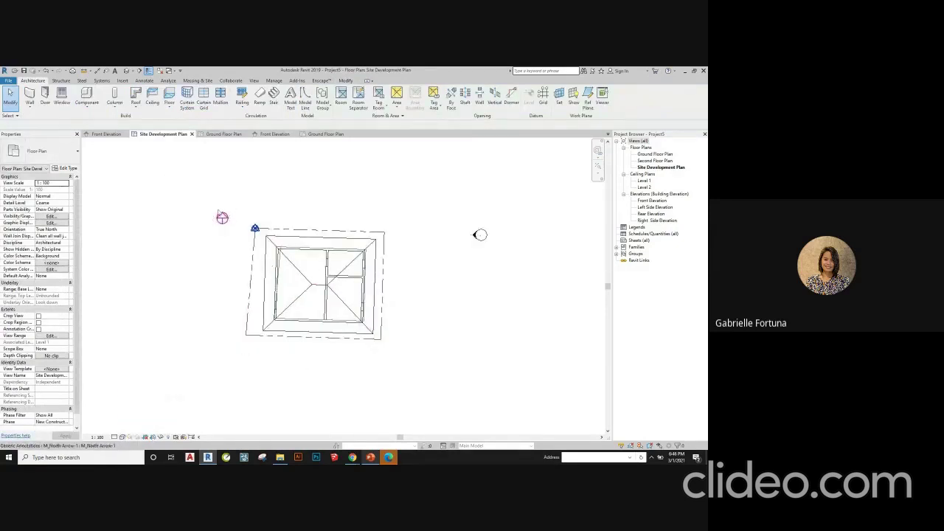
- Check the Ground Floor Plan, then return to the Site Development Plan
left_click(221, 134)
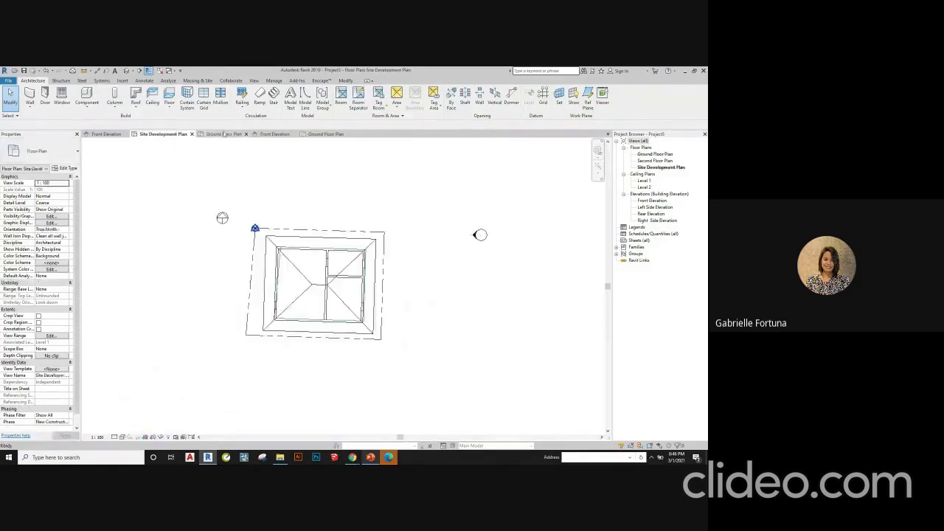
scroll(332, 331, "down", 2)
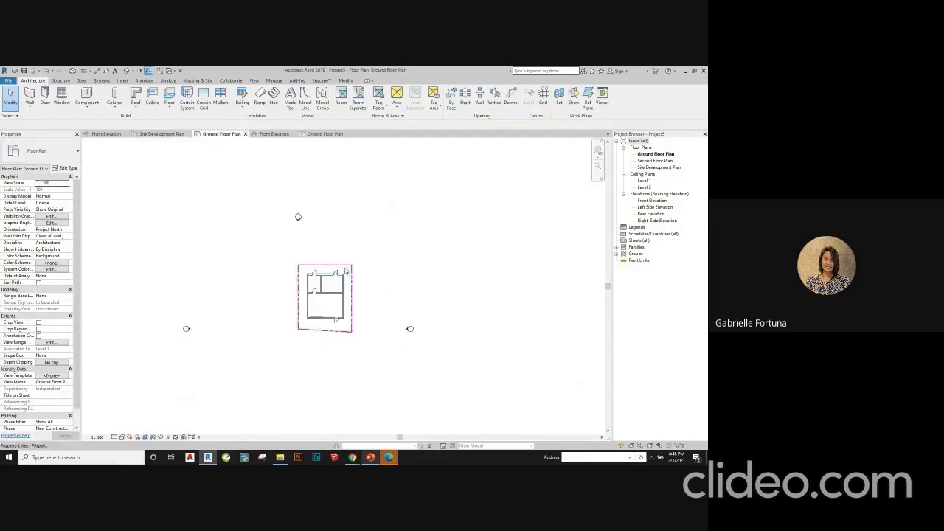
scroll(302, 352, "up", 1)
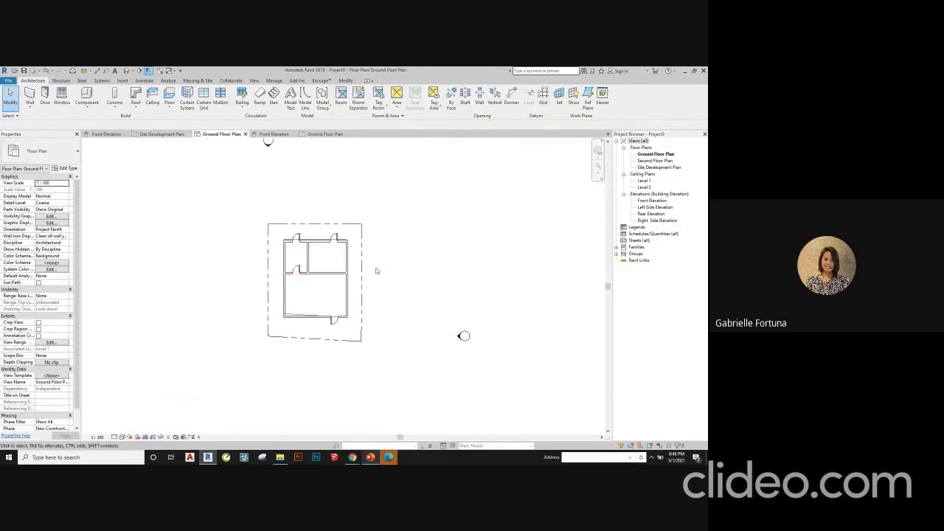
left_click(160, 134)
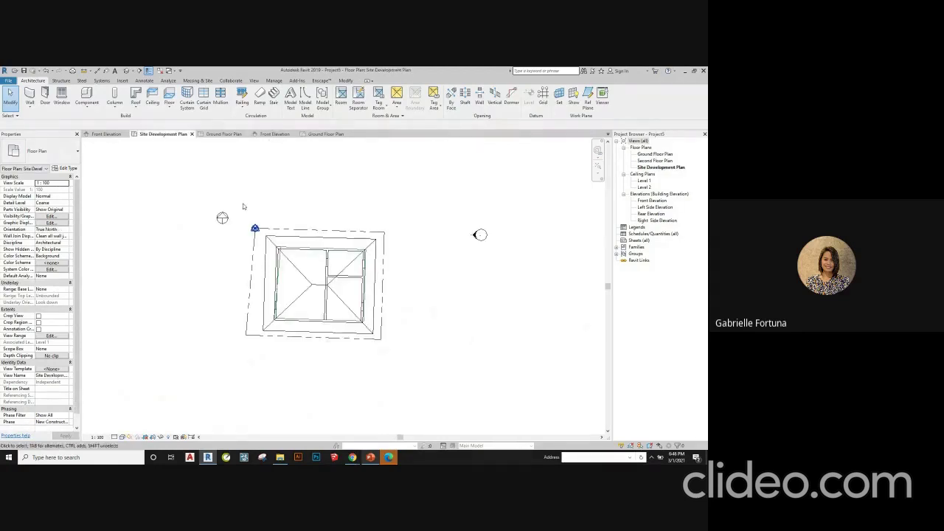
scroll(393, 250, "up", 1)
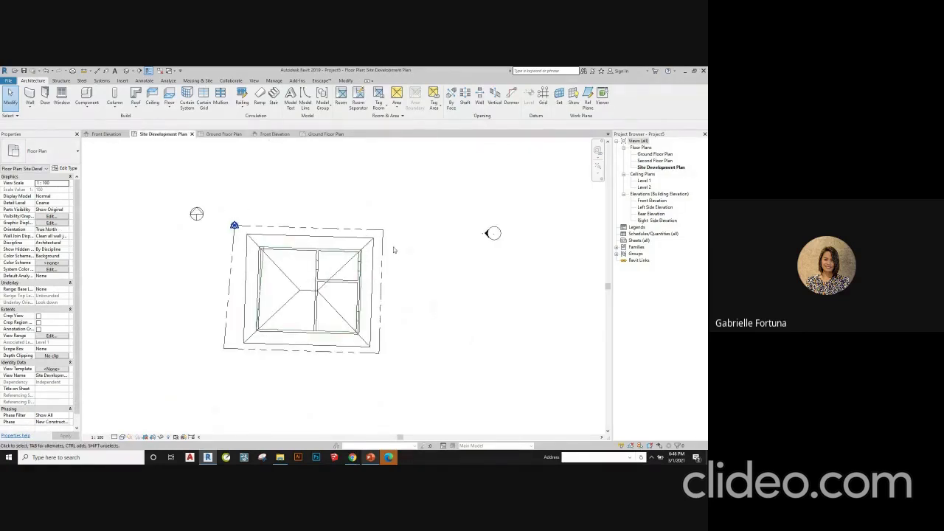